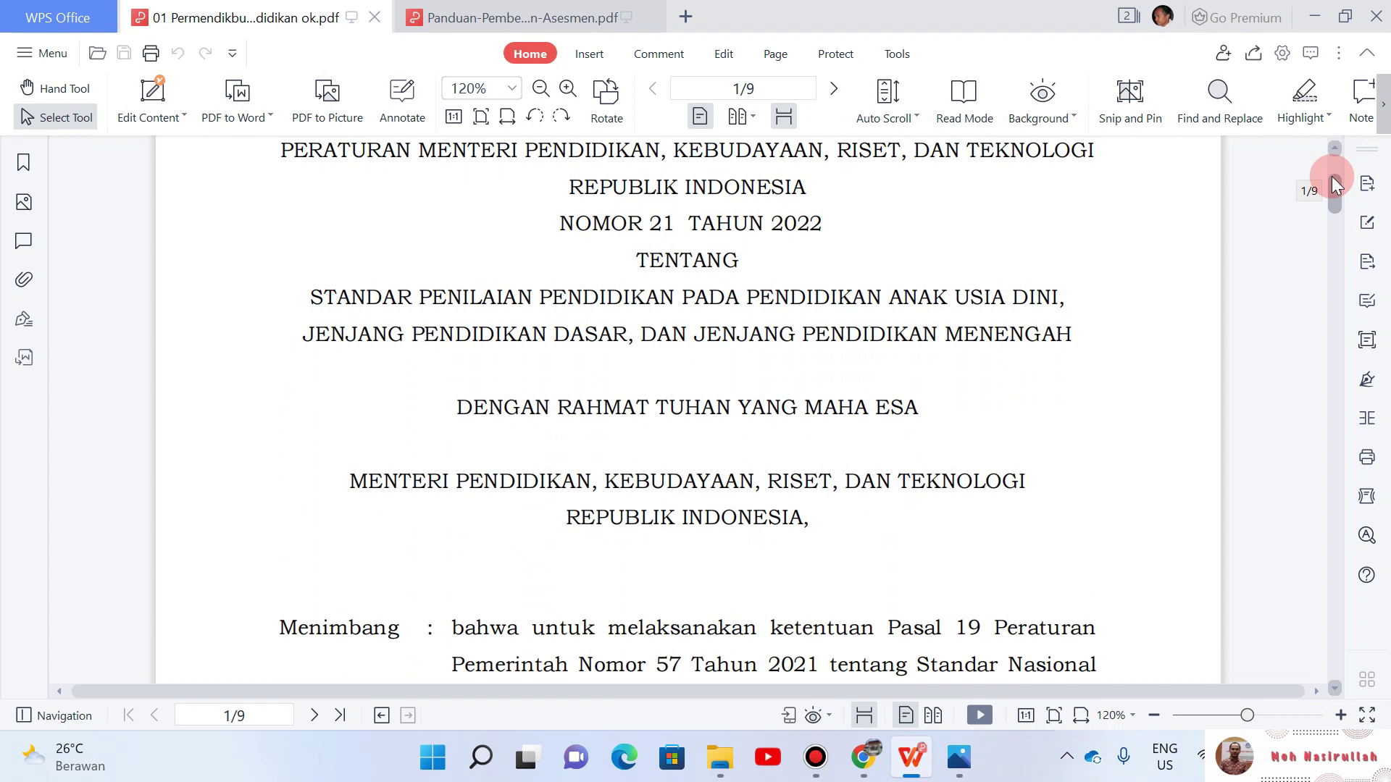
Step: Examine Pasal 9 on page 5, marking "Penilaian formatif" and "Penilaian sumatif" in clause (1) and following clause (2)
drag(1332, 176, 1332, 410)
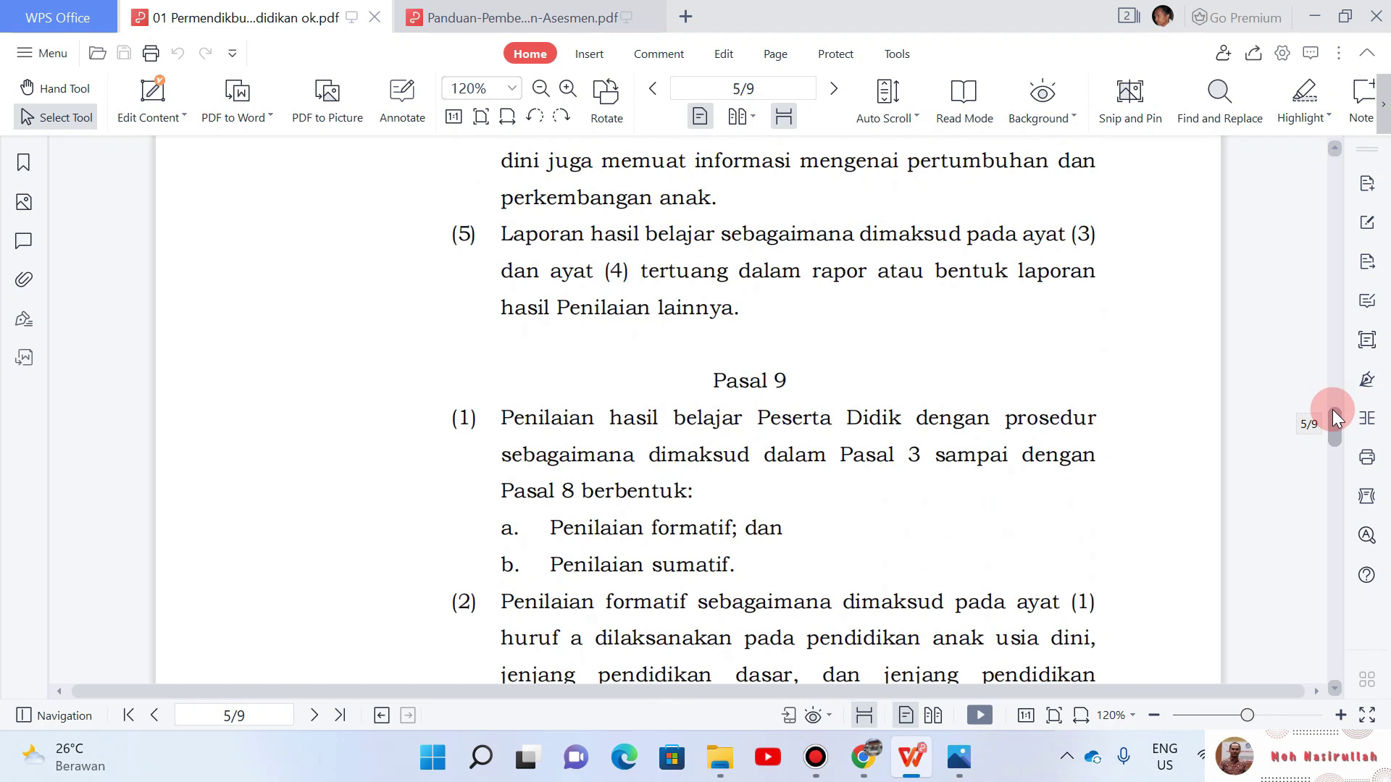
drag(1333, 410, 1332, 414)
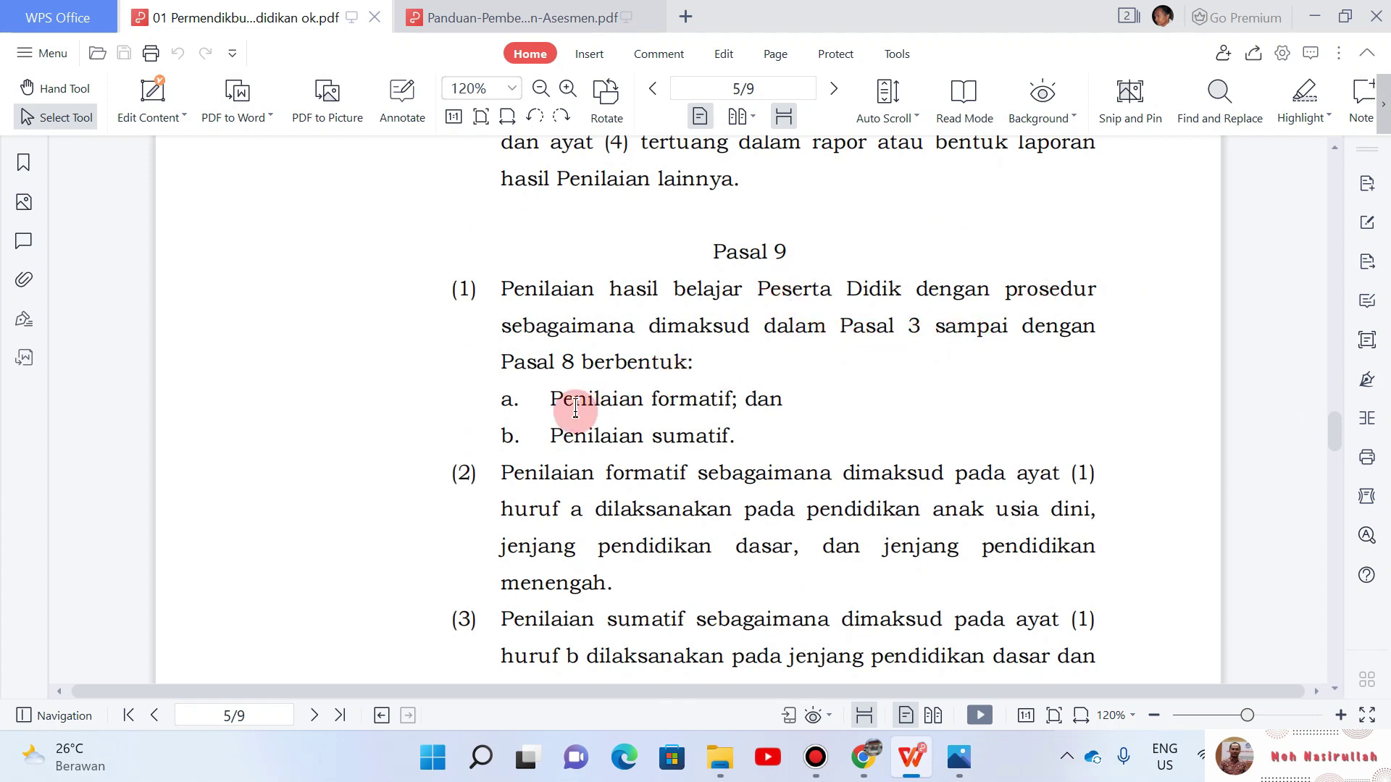
drag(553, 401, 721, 399)
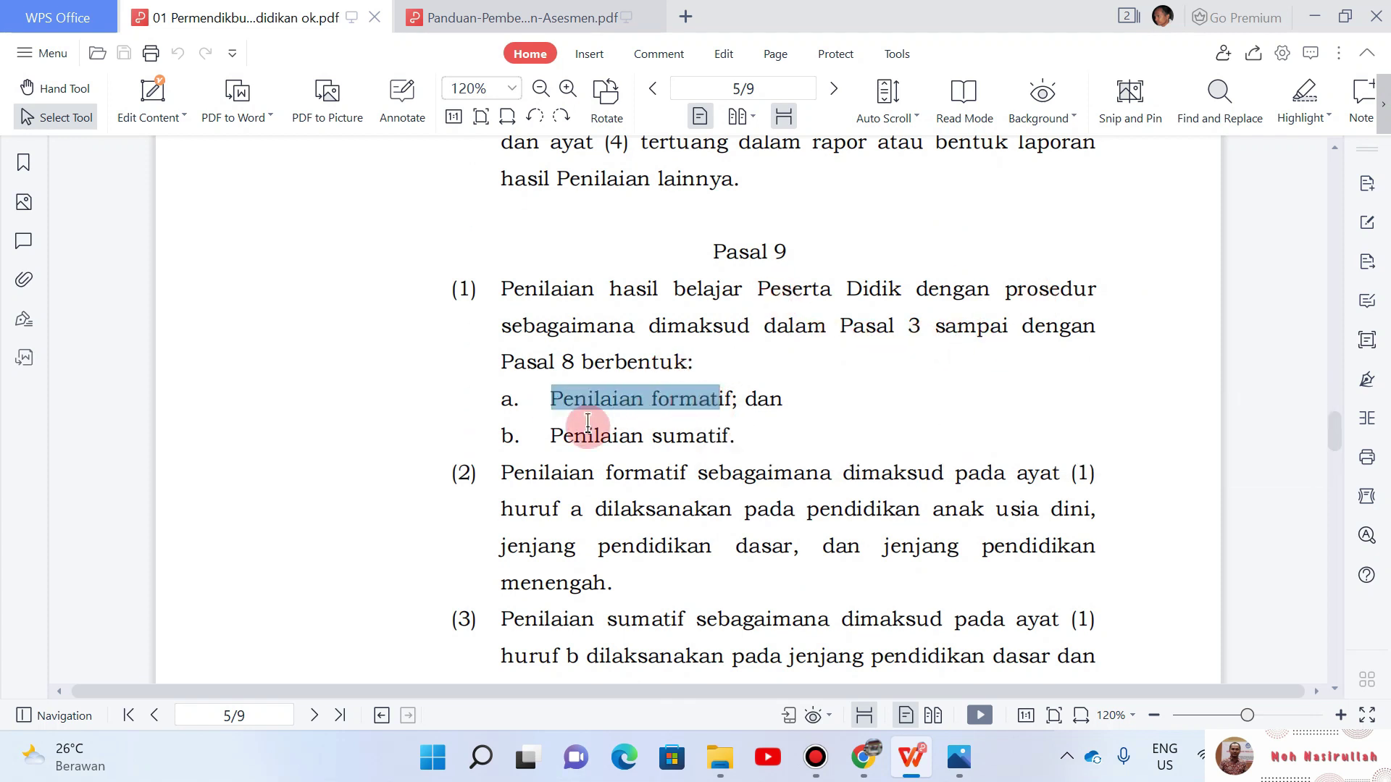
triple_click(654, 436)
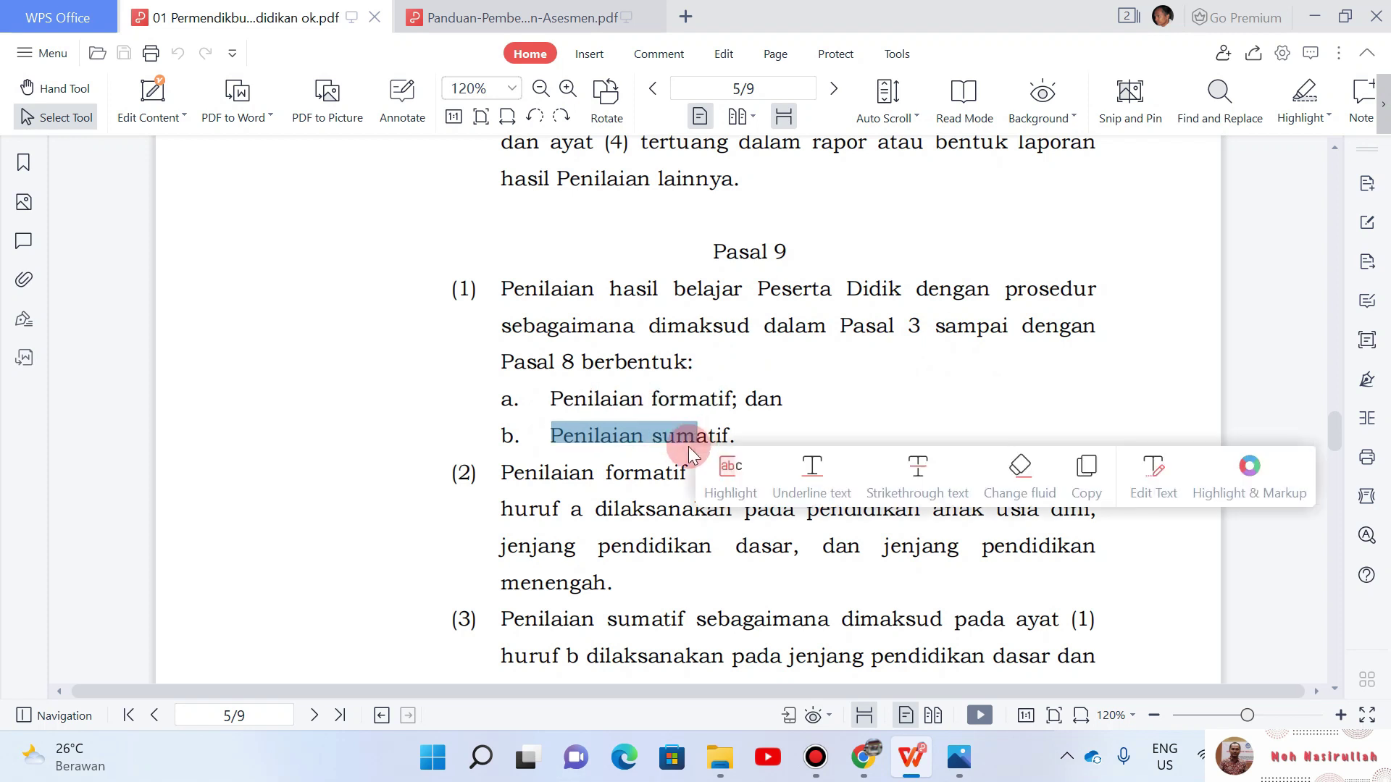
click(606, 478)
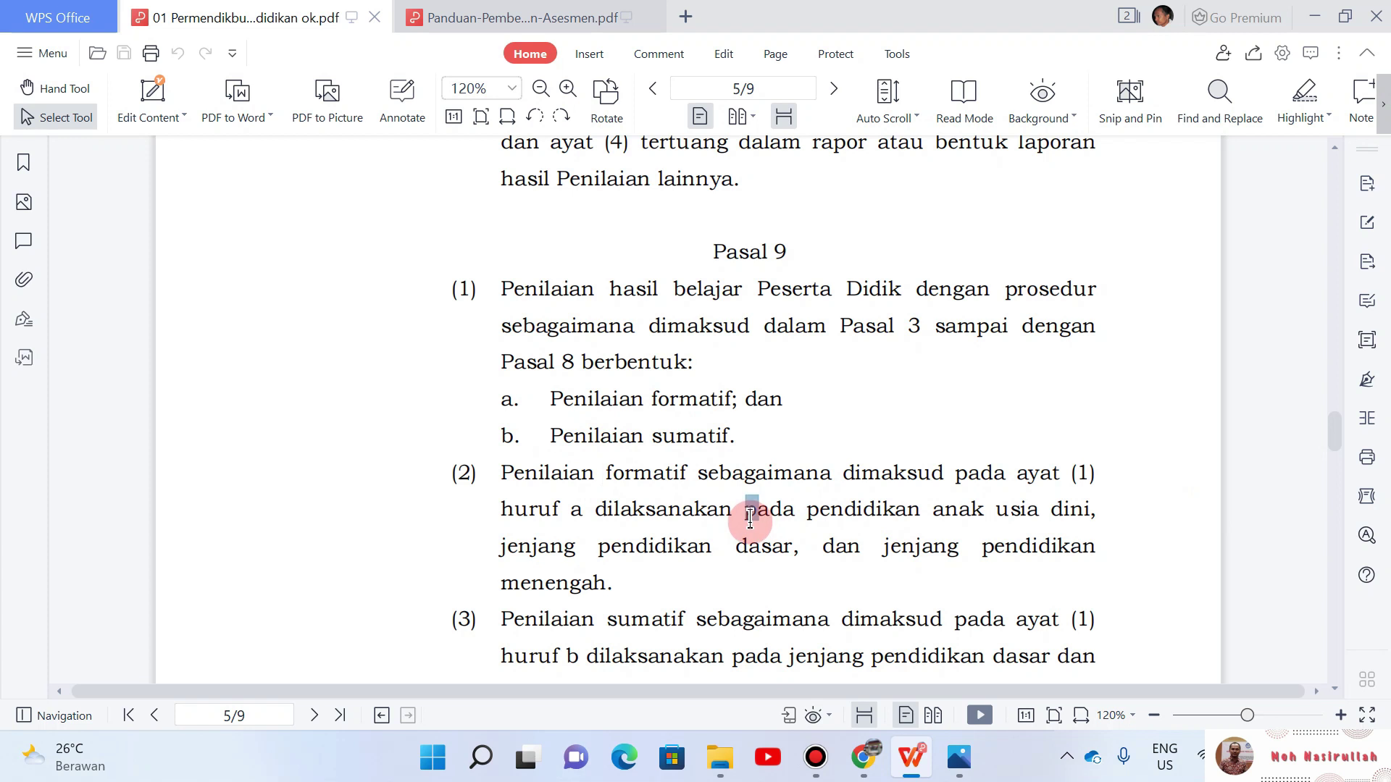
drag(749, 516, 751, 517)
Step: Examine clauses (4) and (5) of Pasal 9 on page 6, marking the purpose of formative assessment and items a and b
drag(1333, 433, 1336, 455)
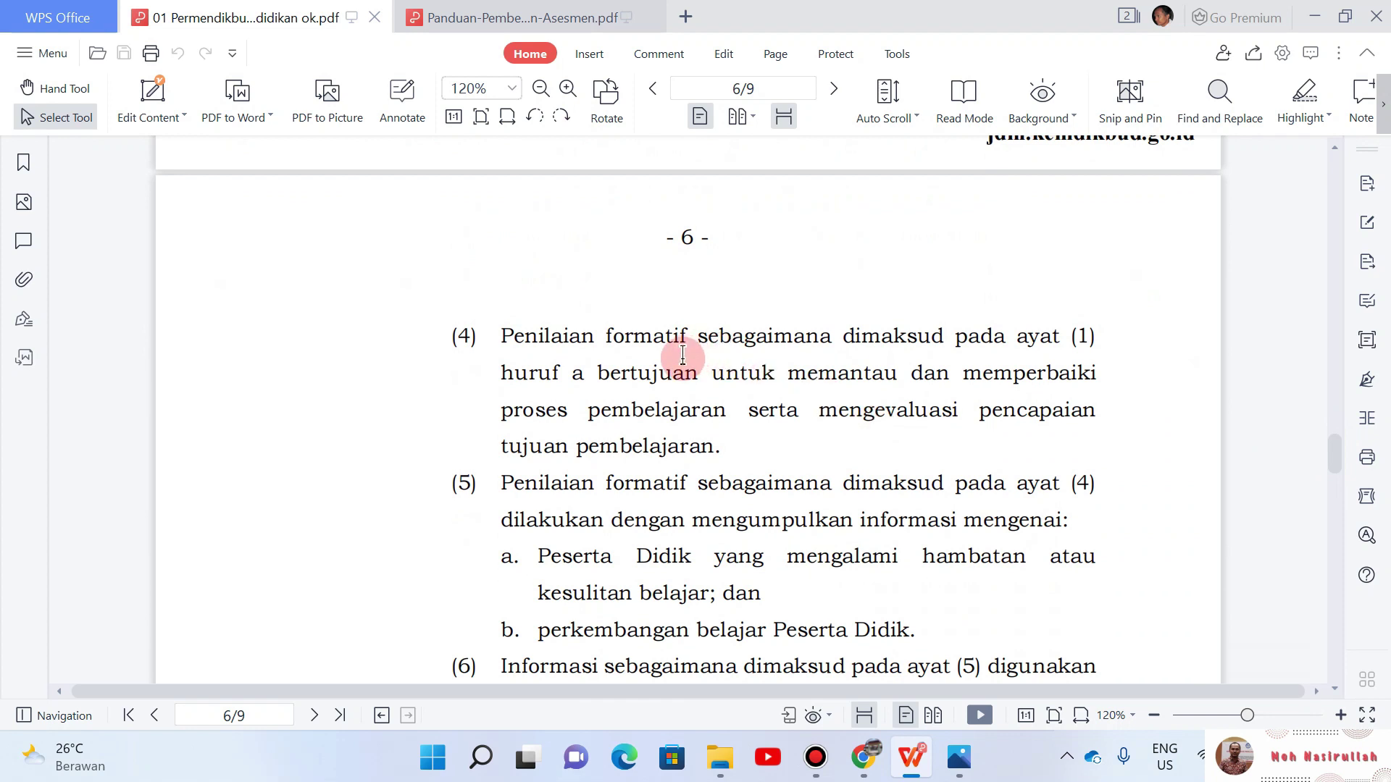
drag(597, 376, 881, 410)
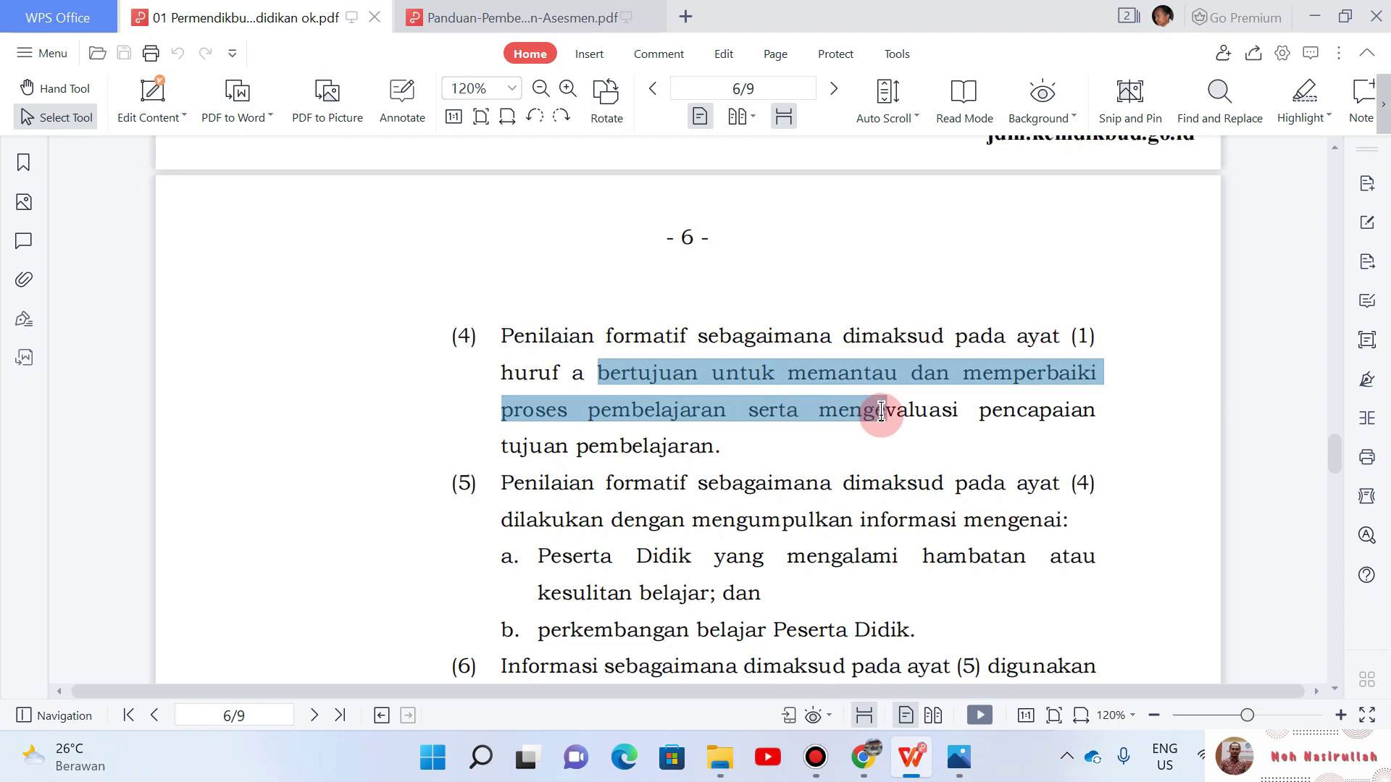
drag(881, 411, 886, 449)
click(1094, 609)
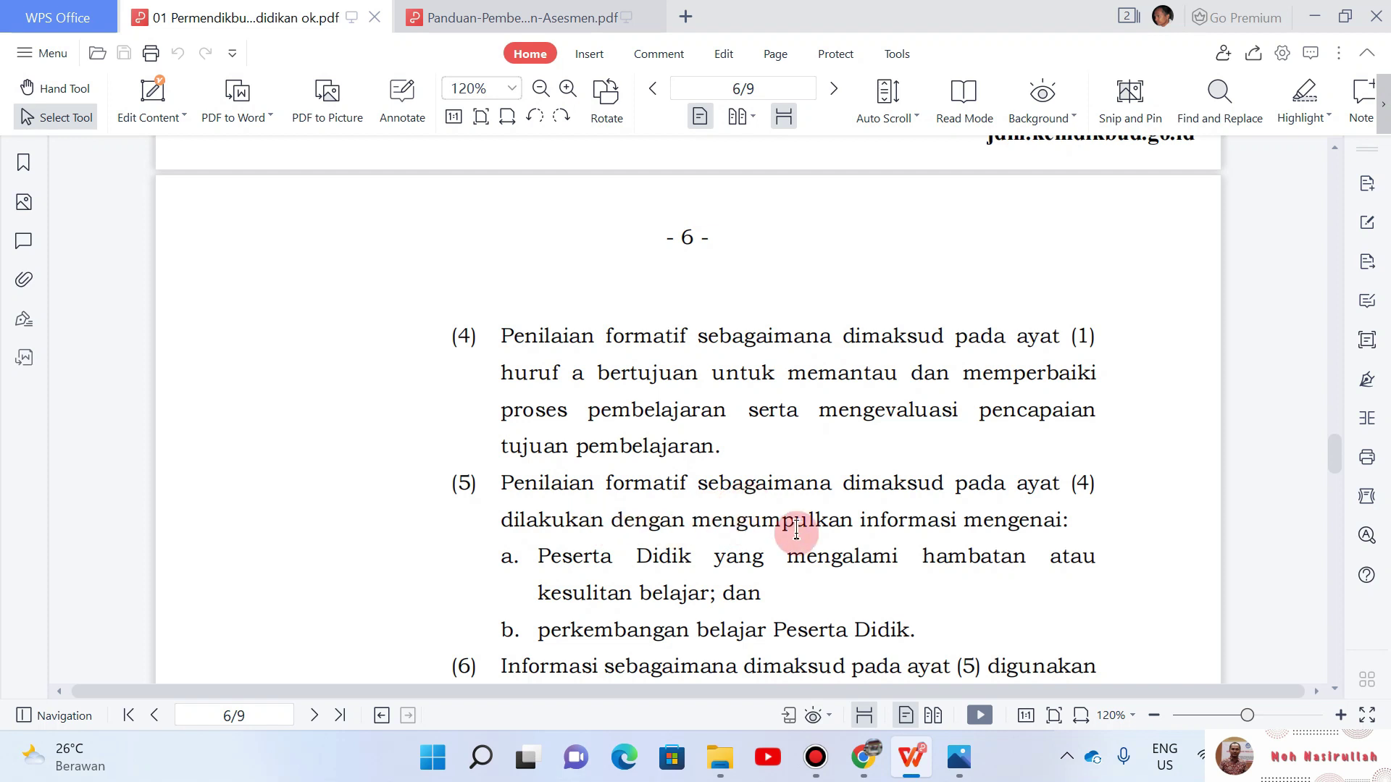
drag(536, 557, 916, 632)
click(1241, 502)
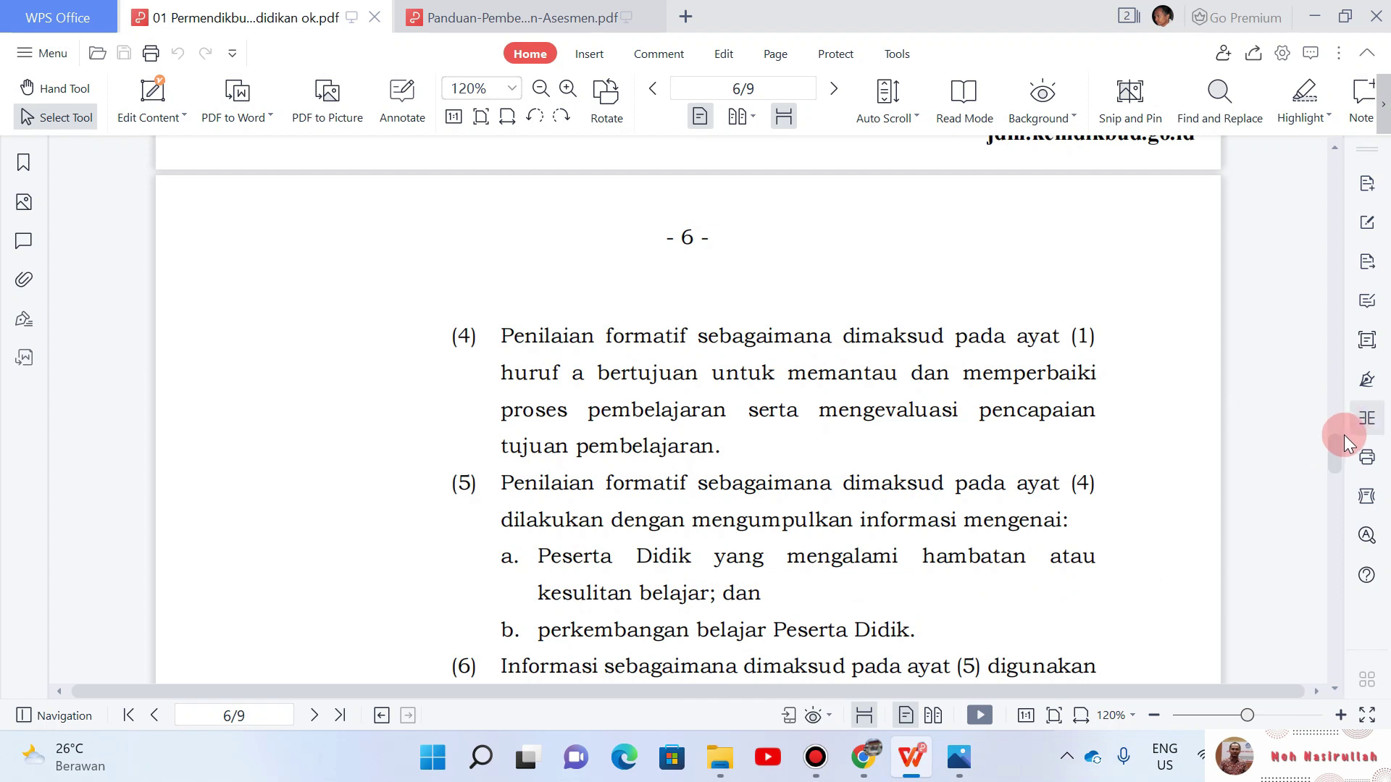
Step: Examine clause (7) of Pasal 9, marking the purpose of summative assessment from "menilai pencapaian hasil" through items a and b
drag(1336, 449, 1334, 471)
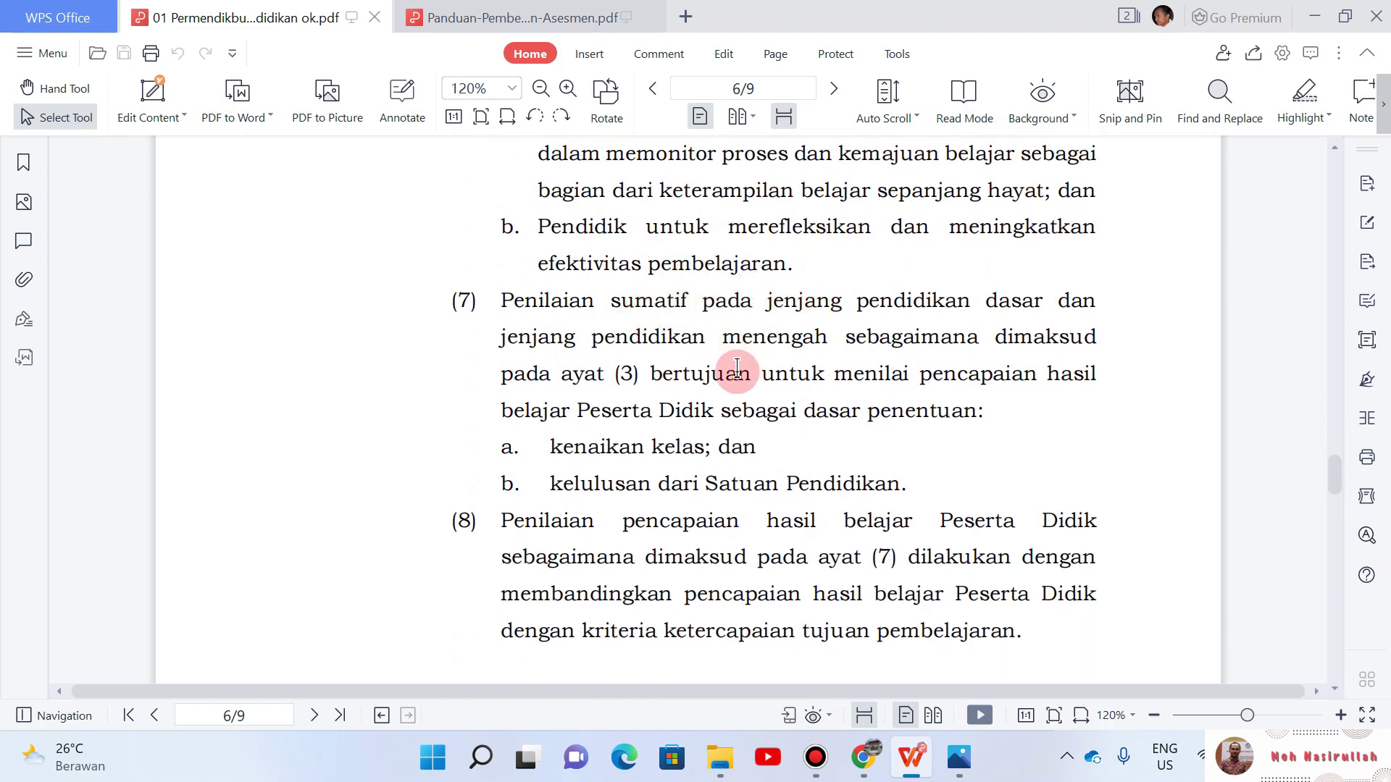
drag(835, 377, 922, 392)
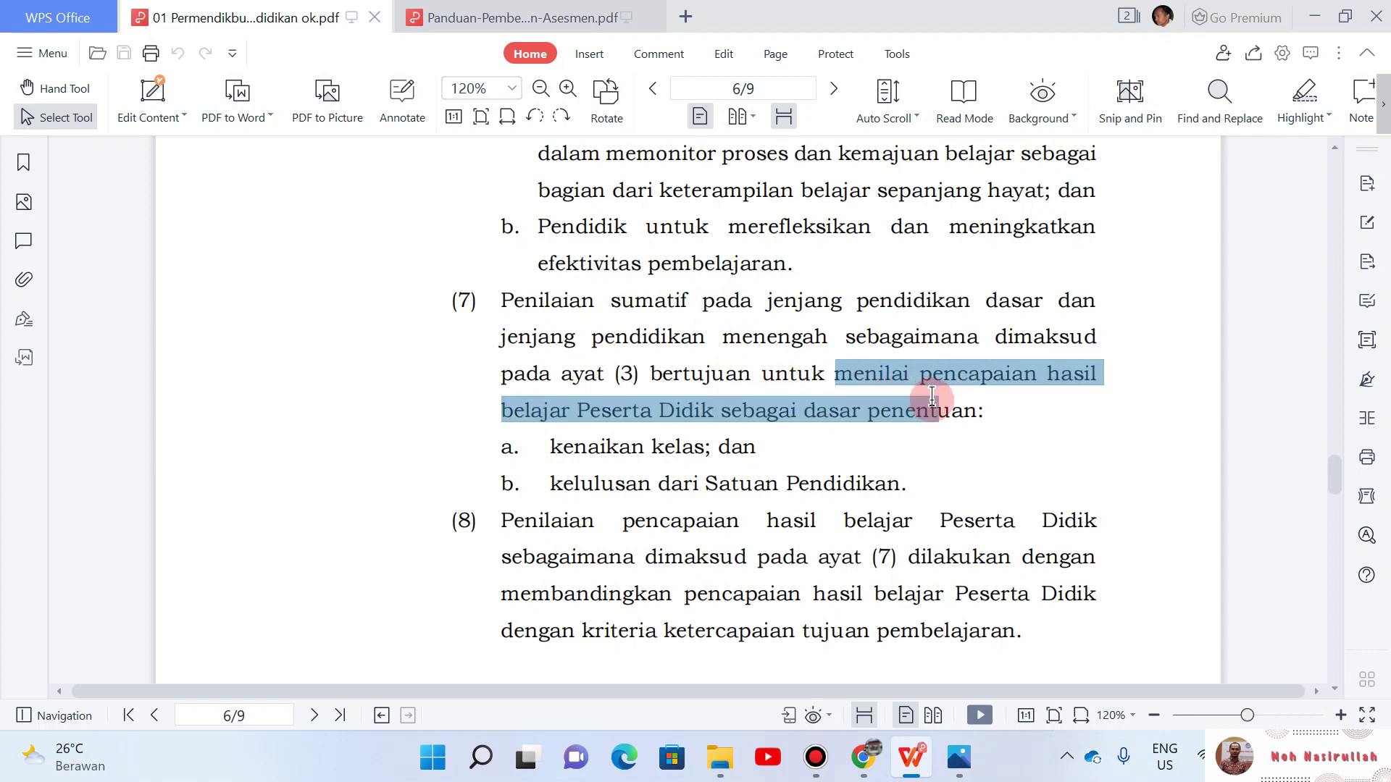
drag(942, 403, 983, 491)
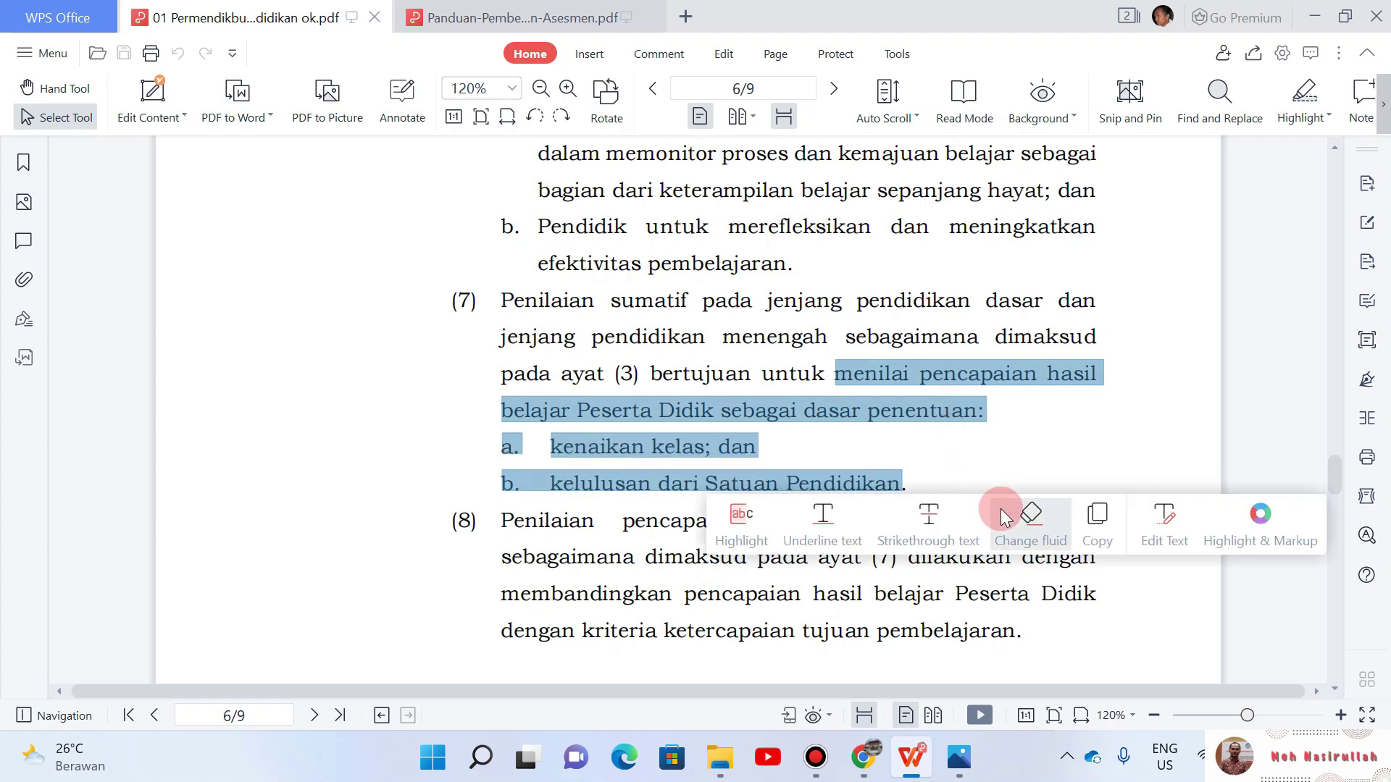
click(932, 626)
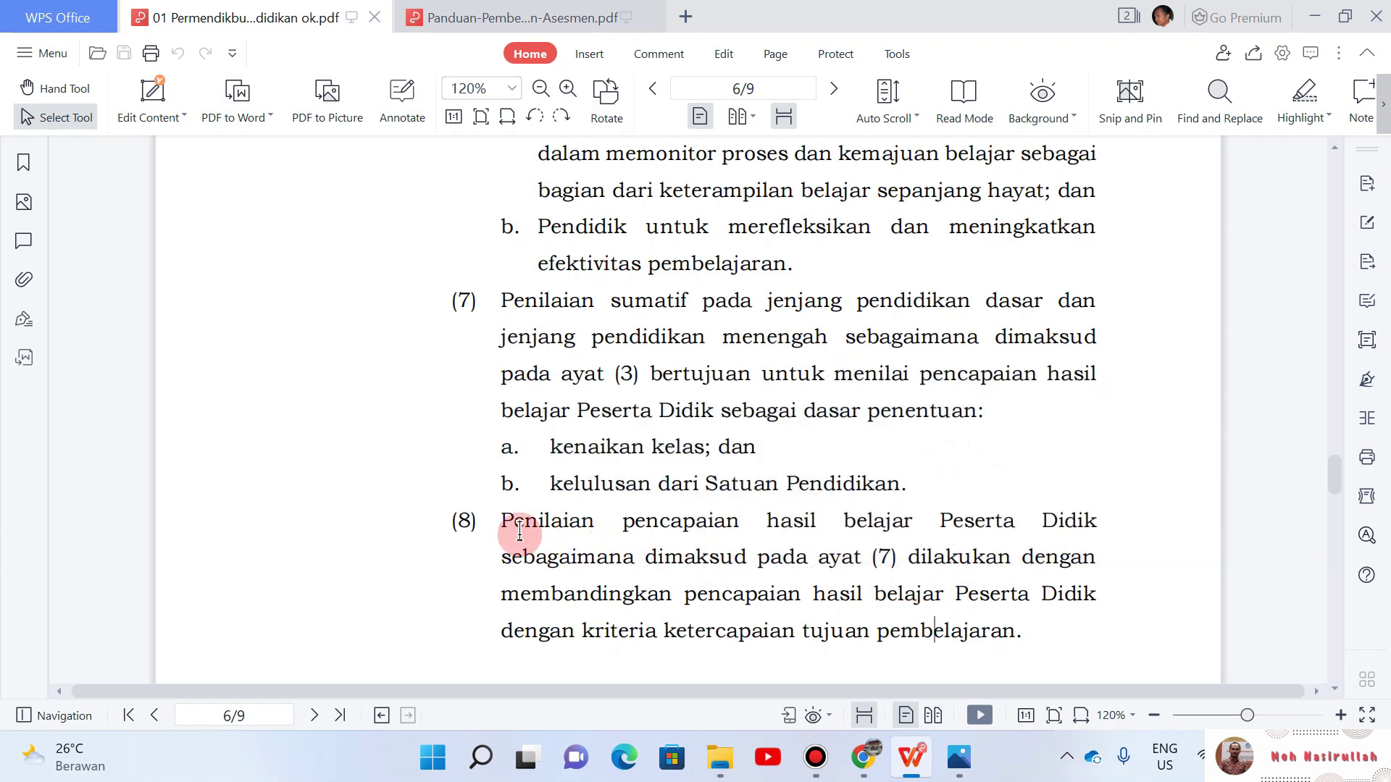
Step: Examine clause (8) of Pasal 9, marking "kriteria ketercapaian tujuan pembelajaran", and look over Pasal 10 below it
drag(501, 521, 591, 526)
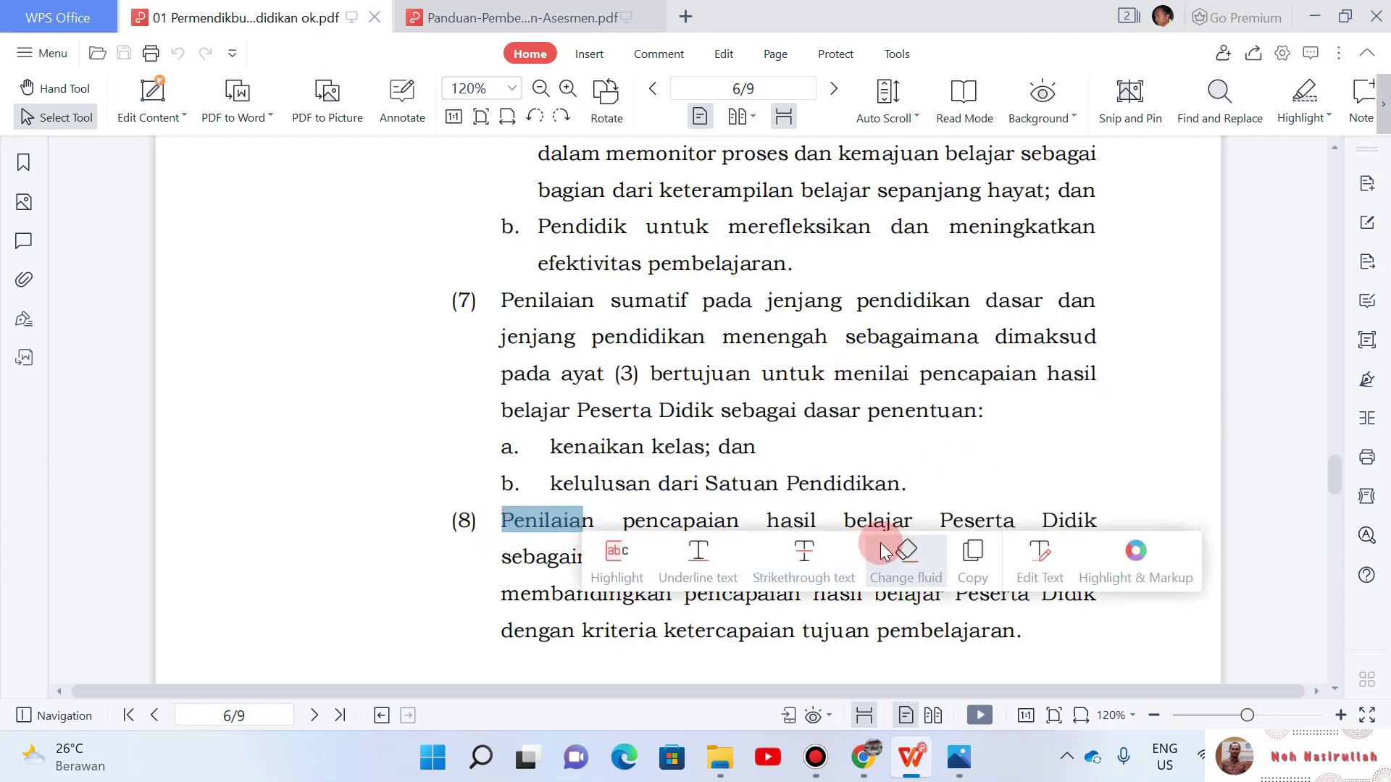
click(538, 547)
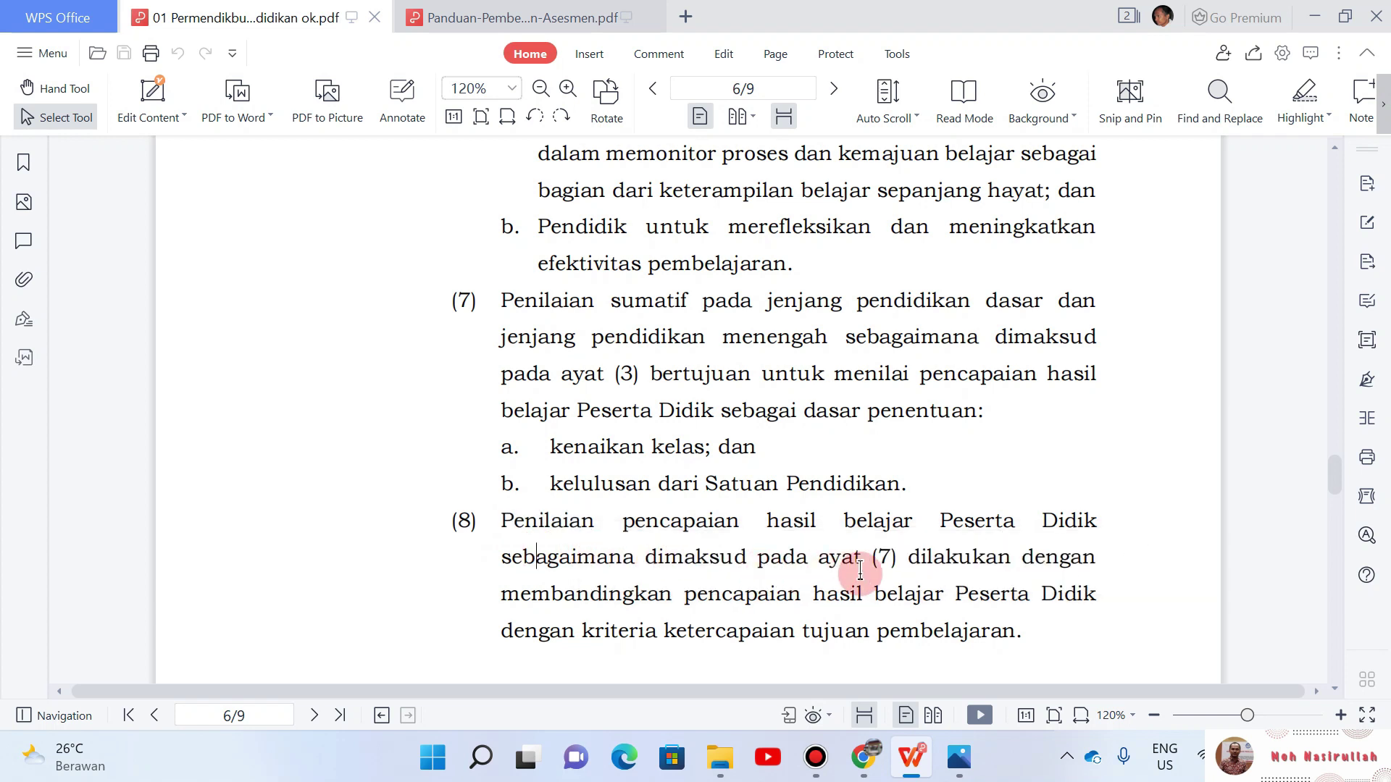
drag(686, 595, 1017, 635)
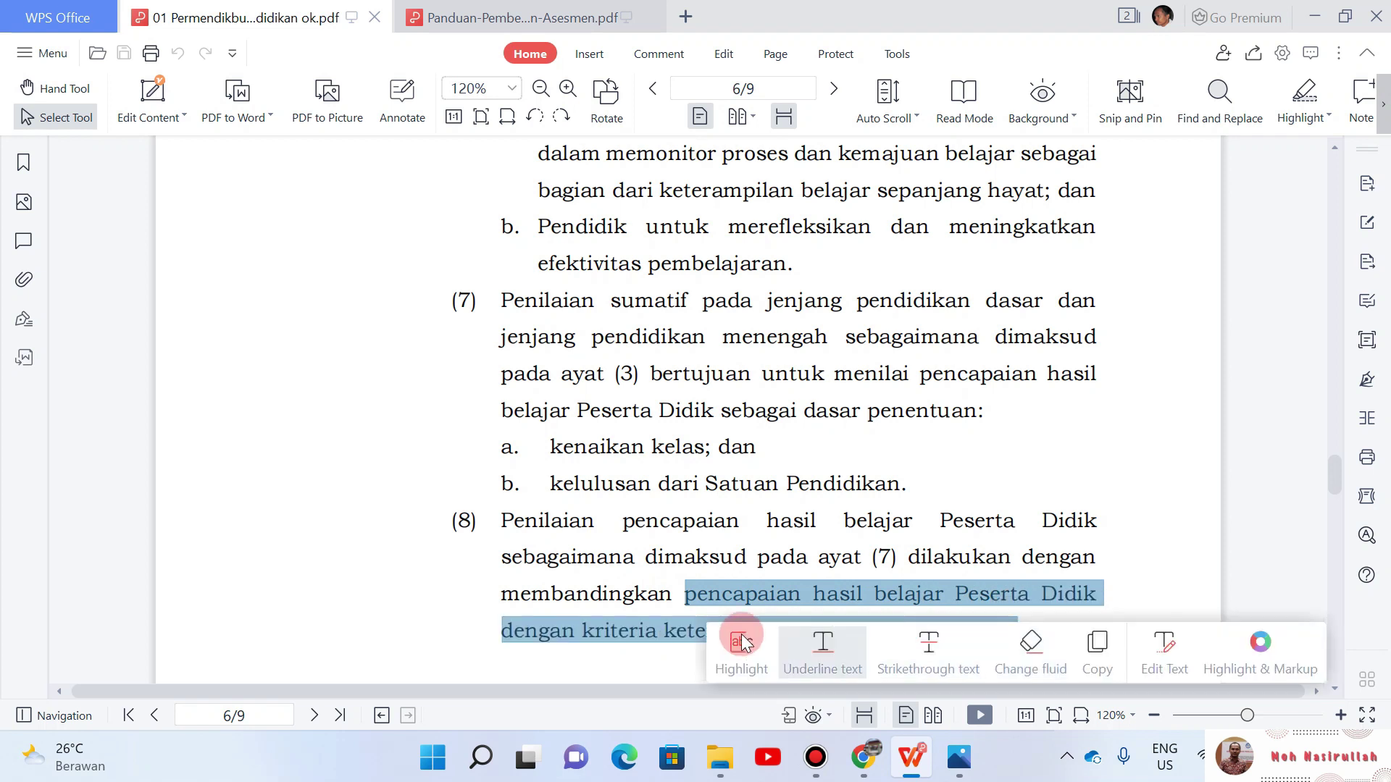
click(649, 622)
double_click(592, 633)
drag(723, 641, 1010, 651)
click(634, 629)
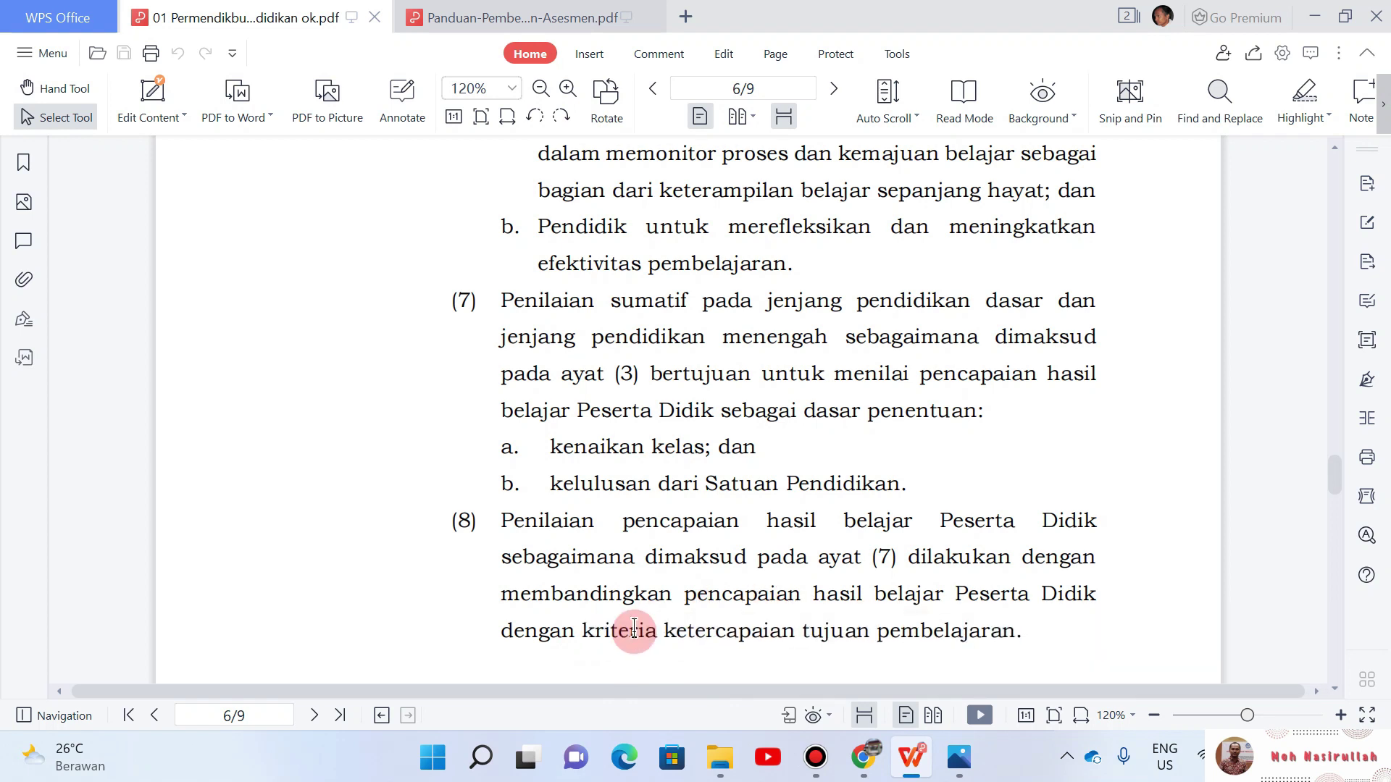
drag(581, 630, 1003, 638)
click(1125, 501)
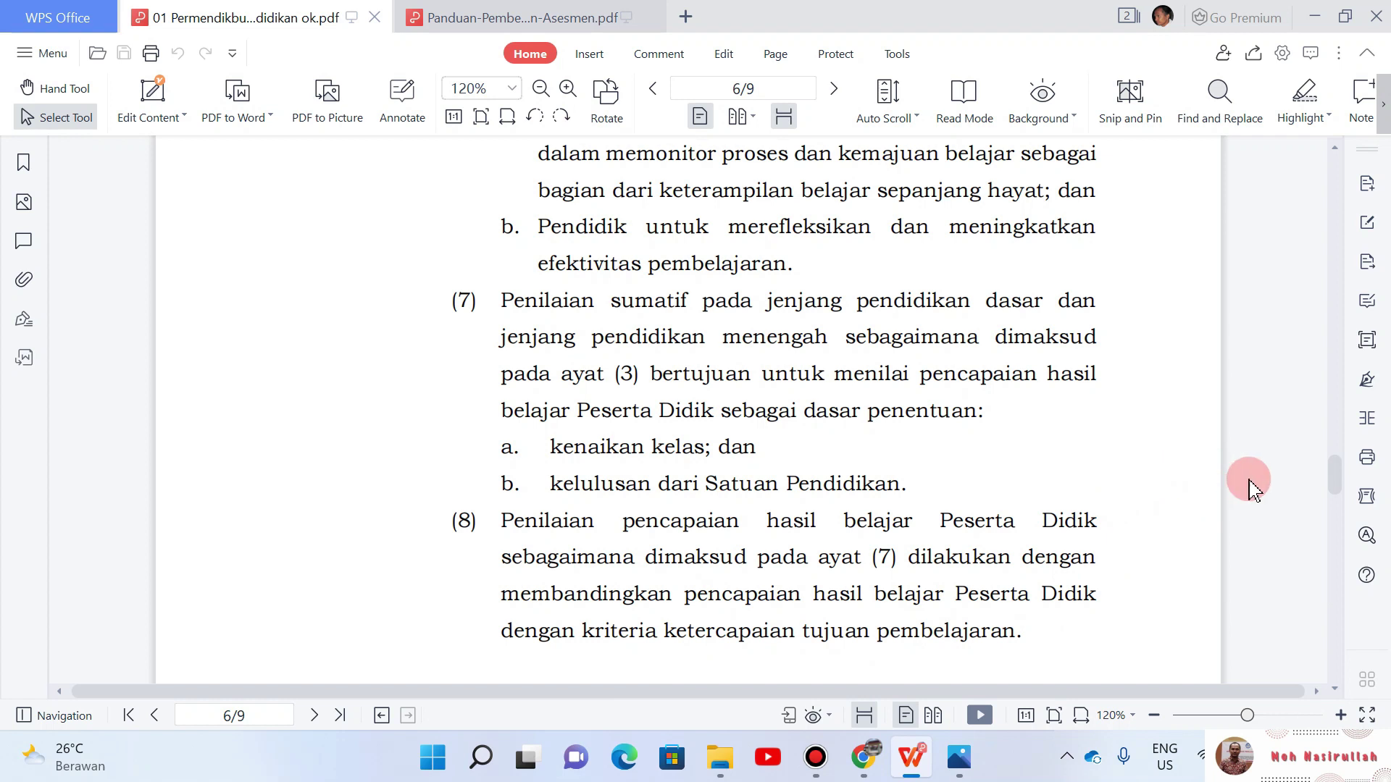
drag(1334, 476, 1333, 490)
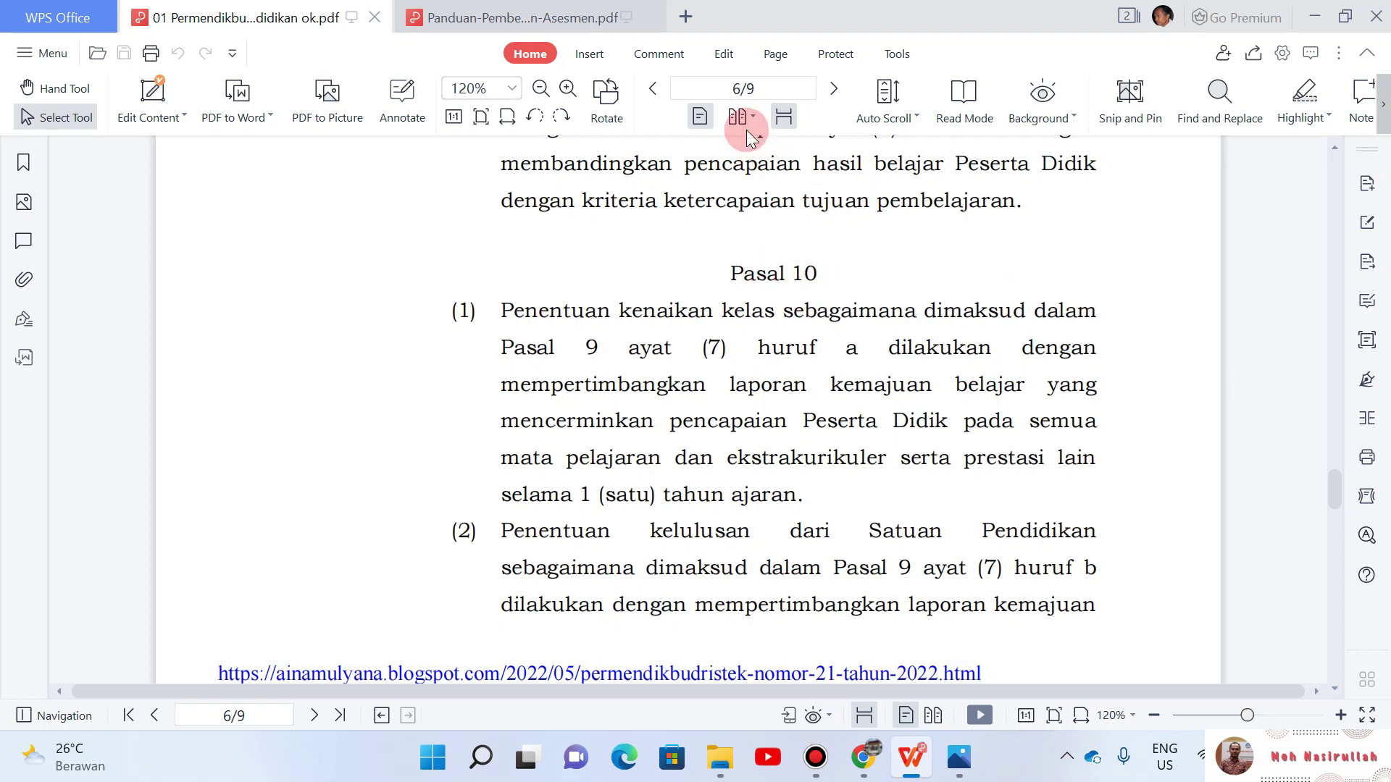
Step: Switch to the Panduan Pembelajaran dan Asesmen PDF and find the section "Menentukan Ketercapaian Tujuan Pembelajaran" on page 32
click(579, 18)
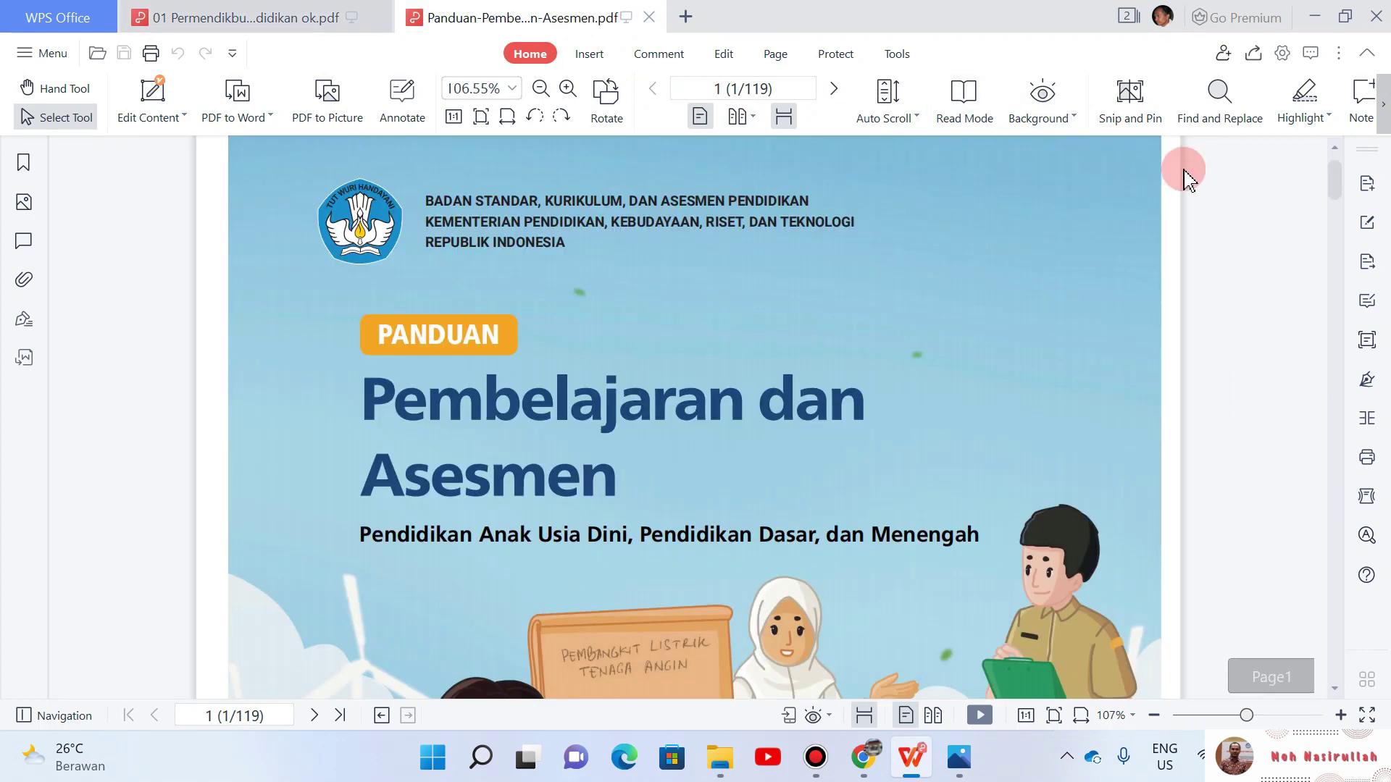
drag(1332, 176, 1340, 337)
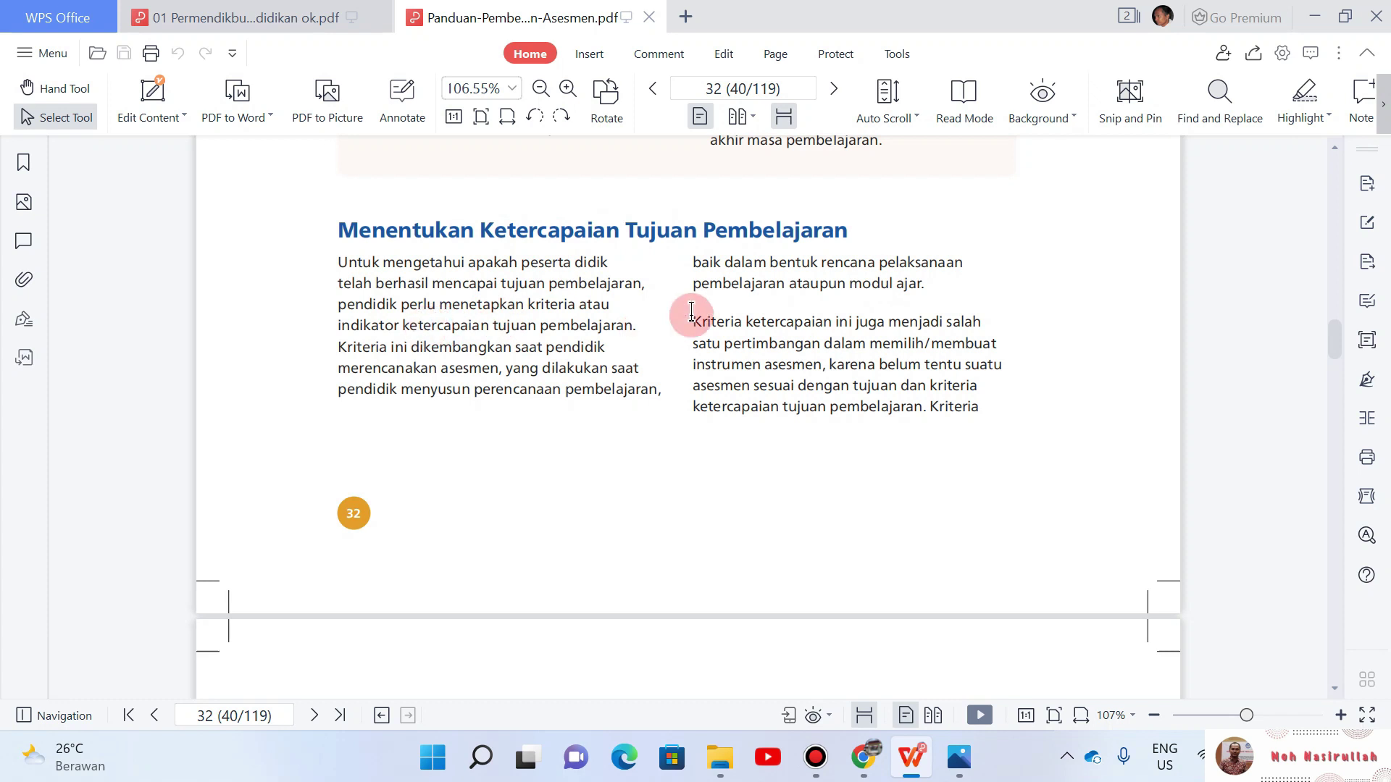
click(1335, 353)
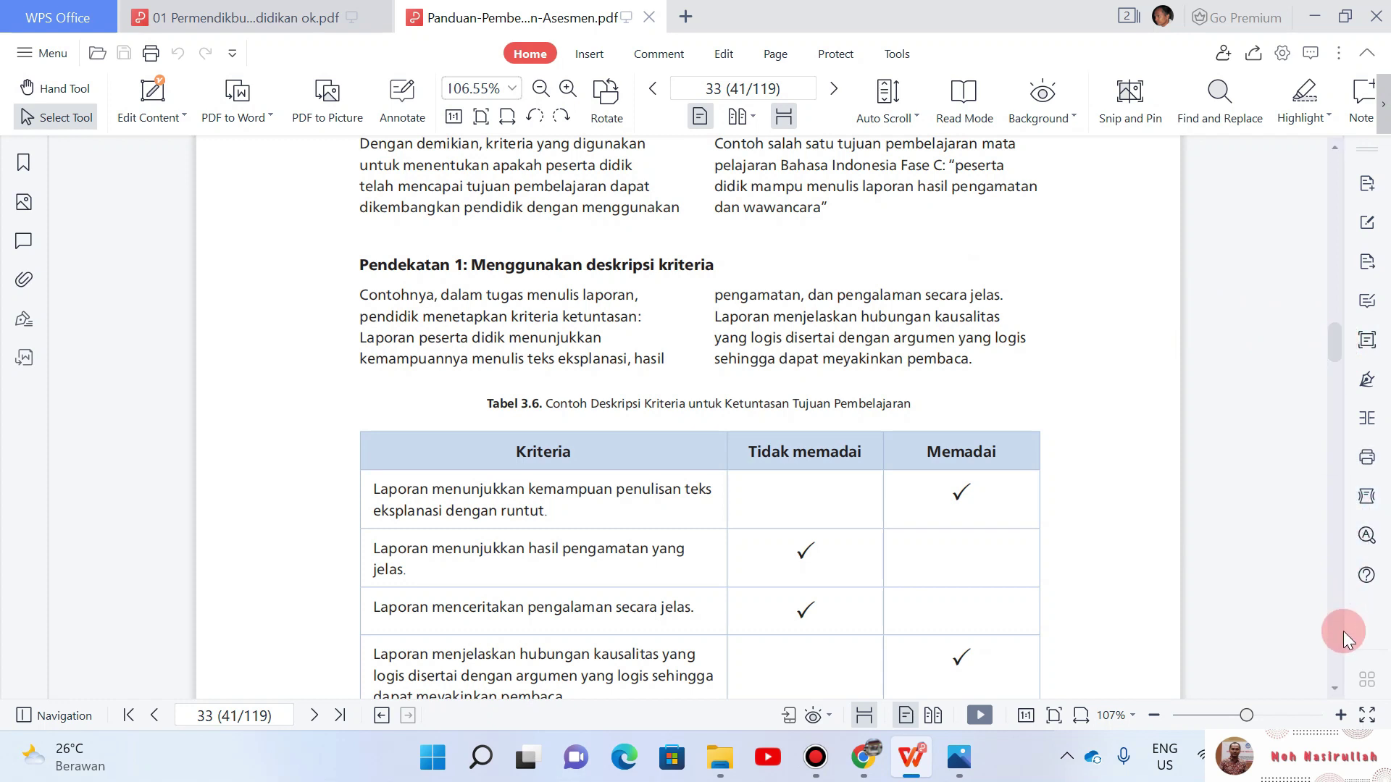
Step: Read Pendekatan 1 on page 33, going through Tabel 3.6 with its criteria descriptions down to the Kesimpulan row
click(1334, 686)
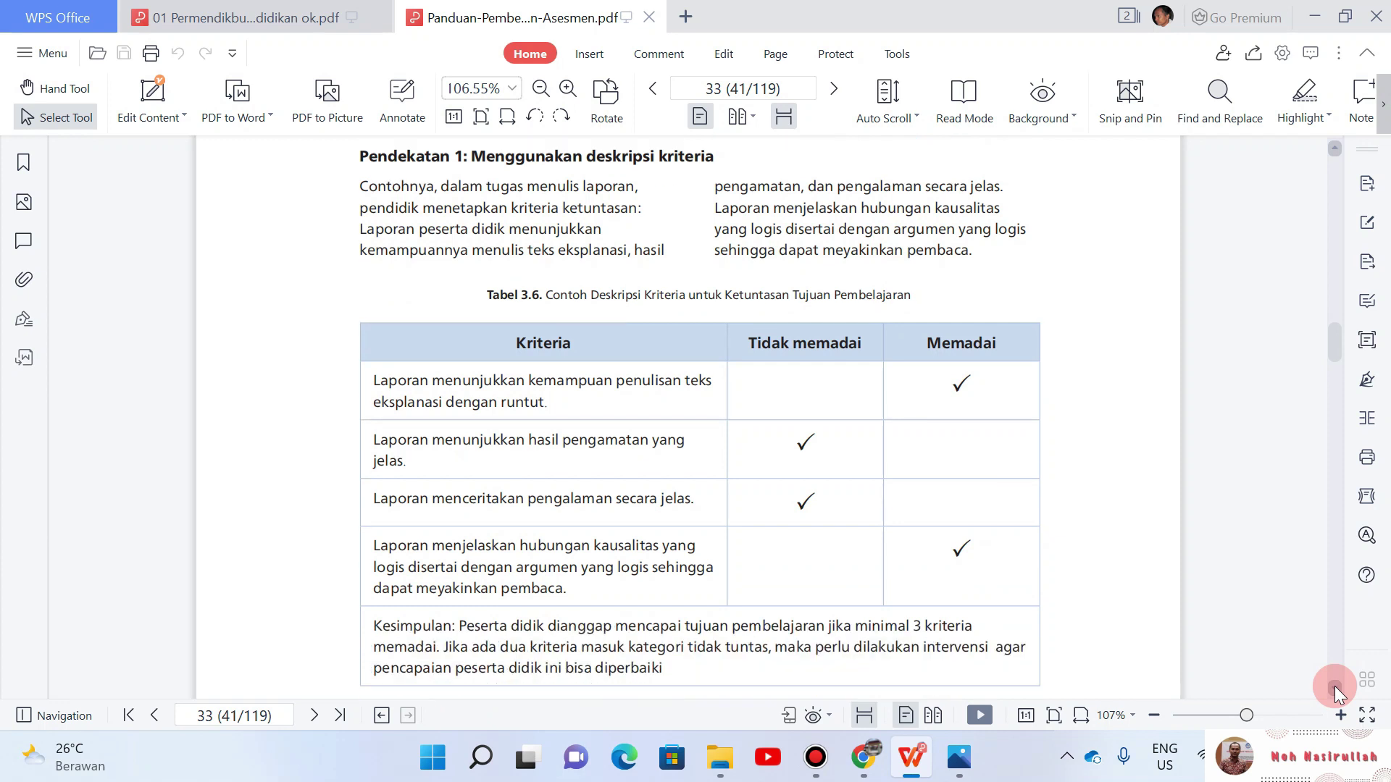
click(1334, 685)
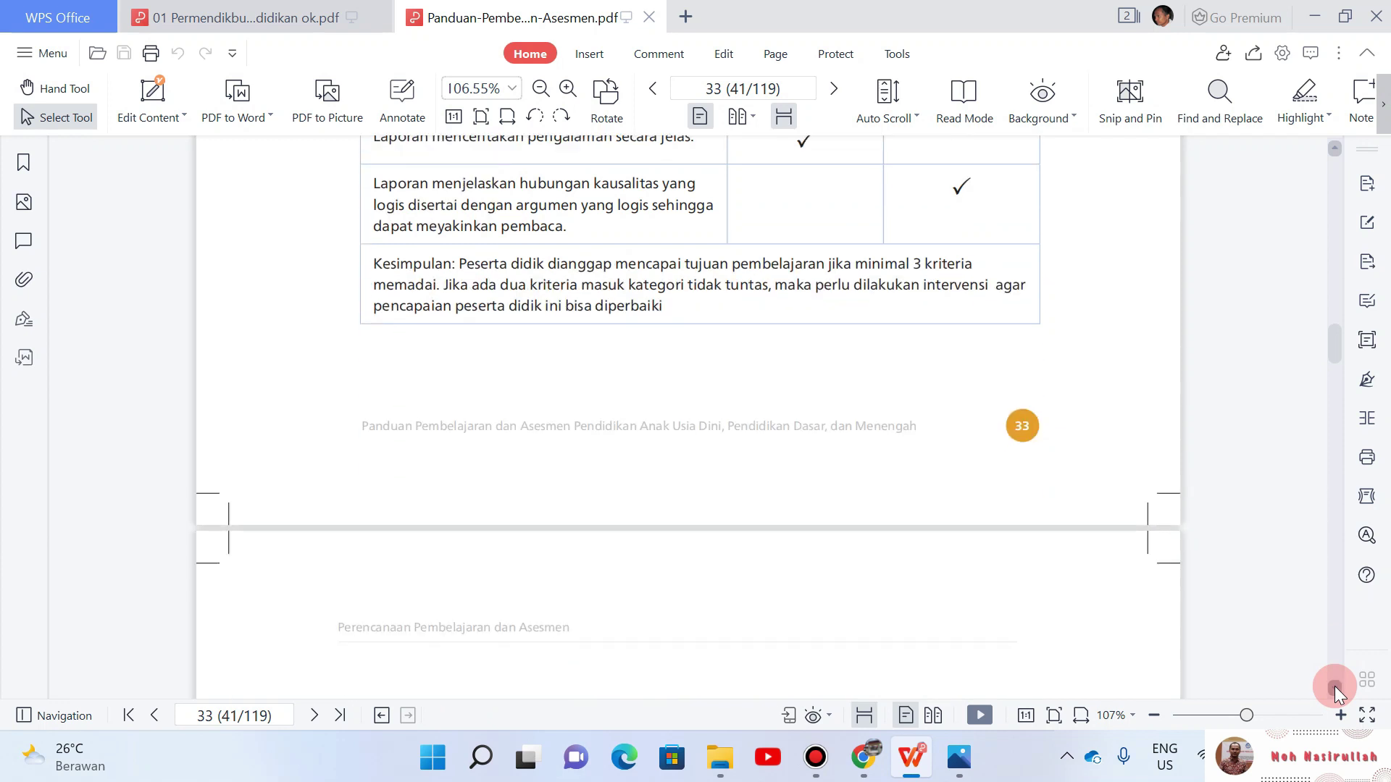
click(1334, 686)
Step: Read Pendekatan 2 on page 34, going through the "Isi laporan" row of the rubric in Tabel 3.7
click(1335, 686)
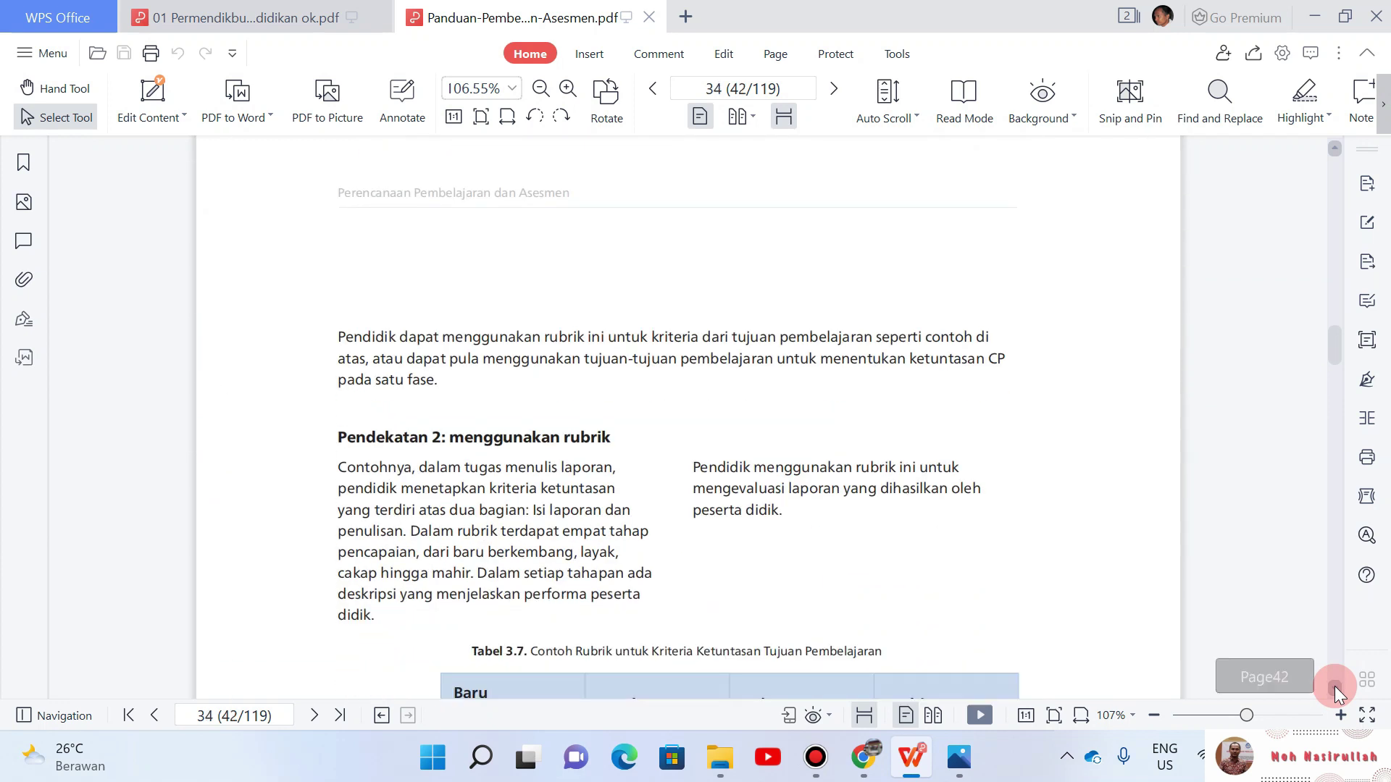
click(1335, 685)
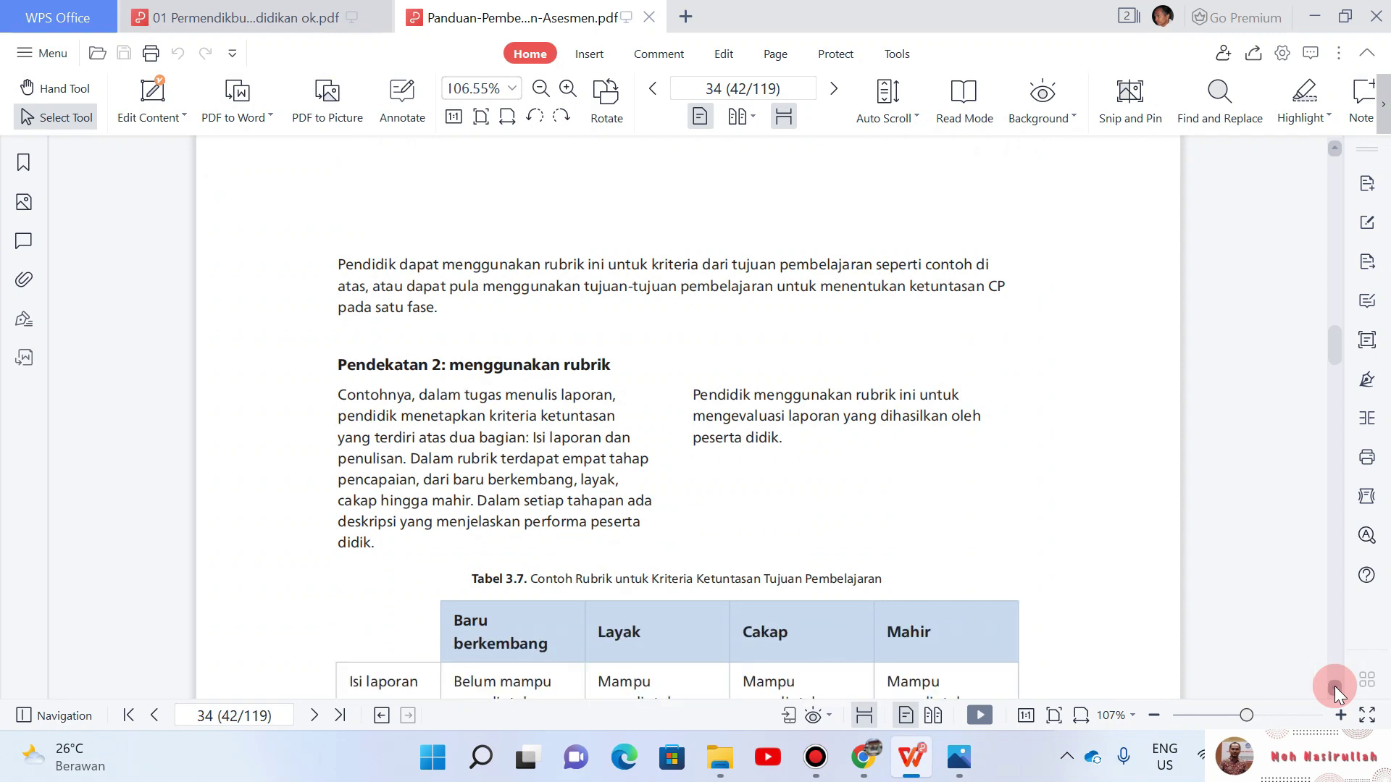
click(1334, 685)
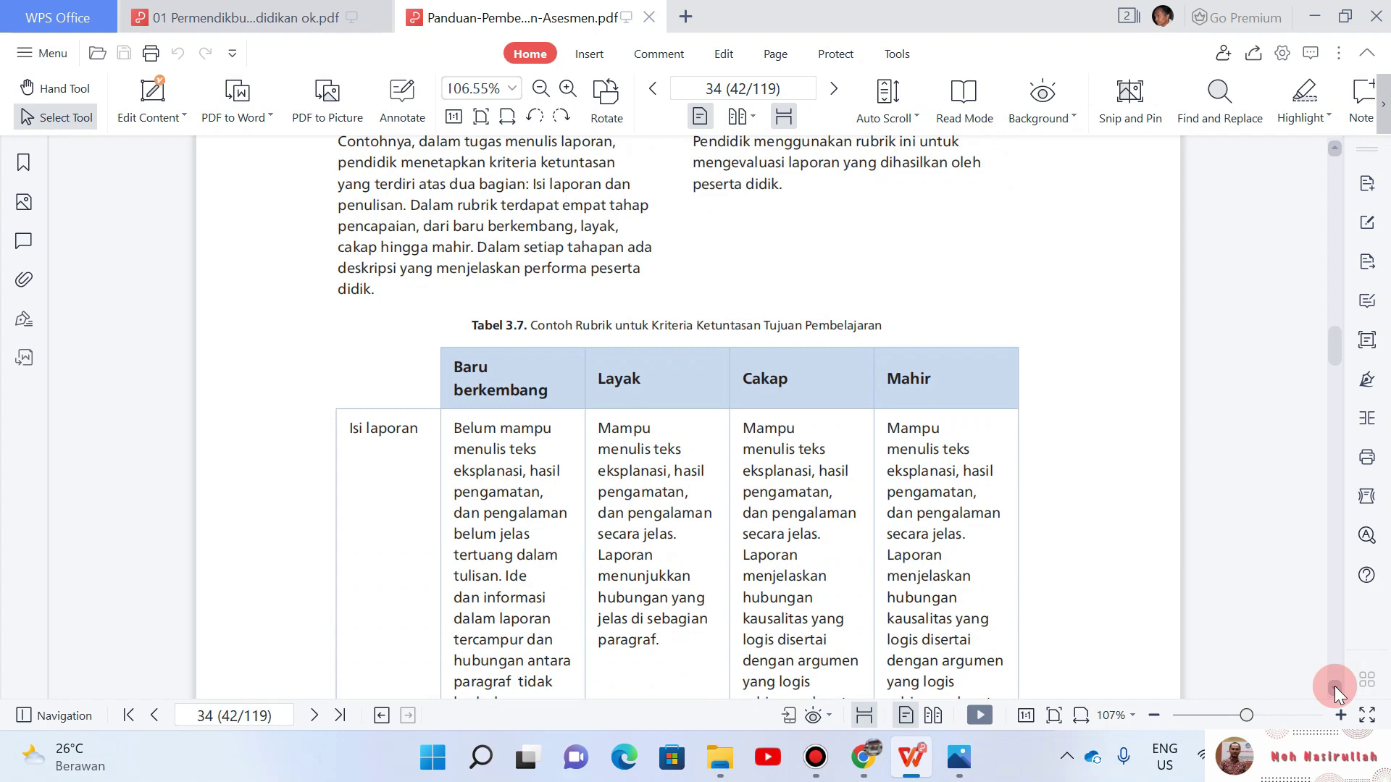
click(1334, 686)
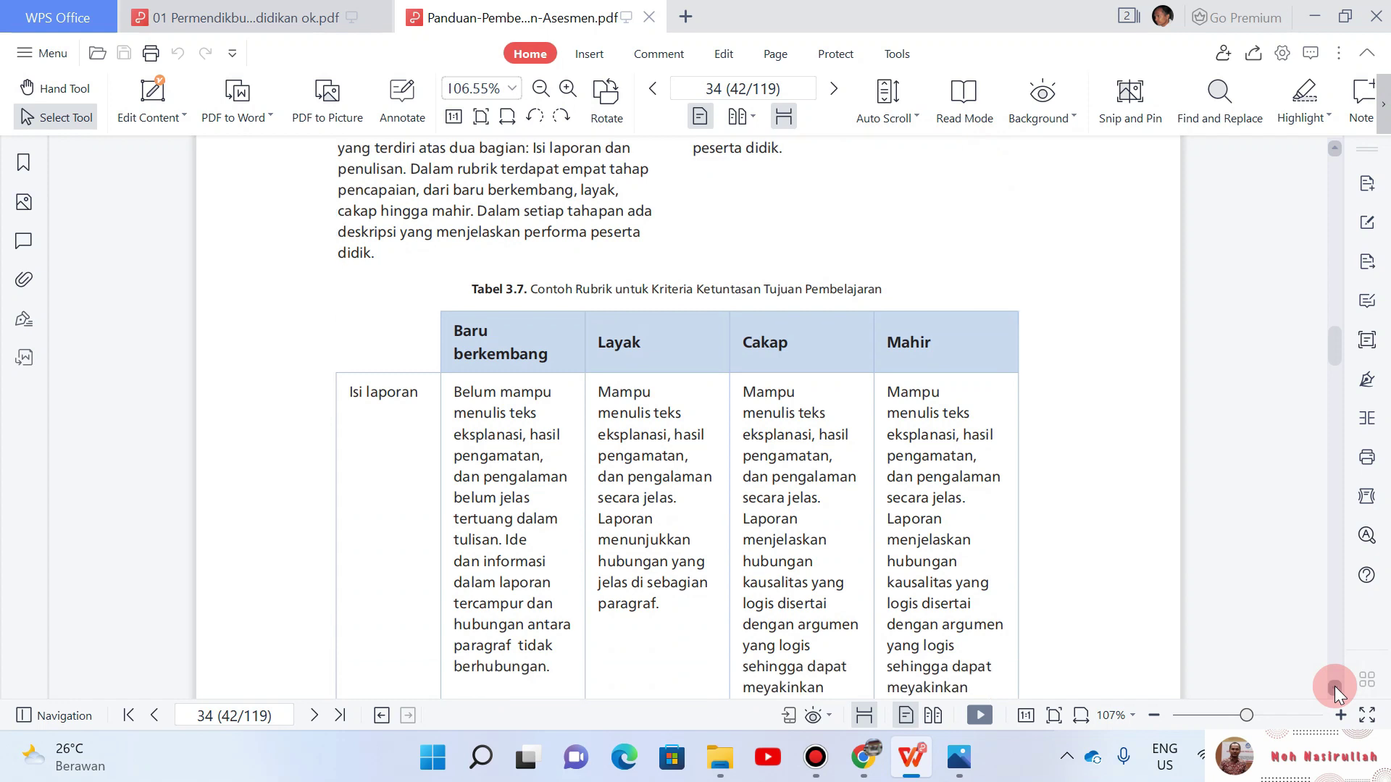
click(1334, 685)
click(1334, 686)
click(1335, 685)
click(1334, 686)
click(1334, 685)
click(1334, 685)
click(1334, 686)
click(1335, 686)
click(1335, 686)
click(1334, 686)
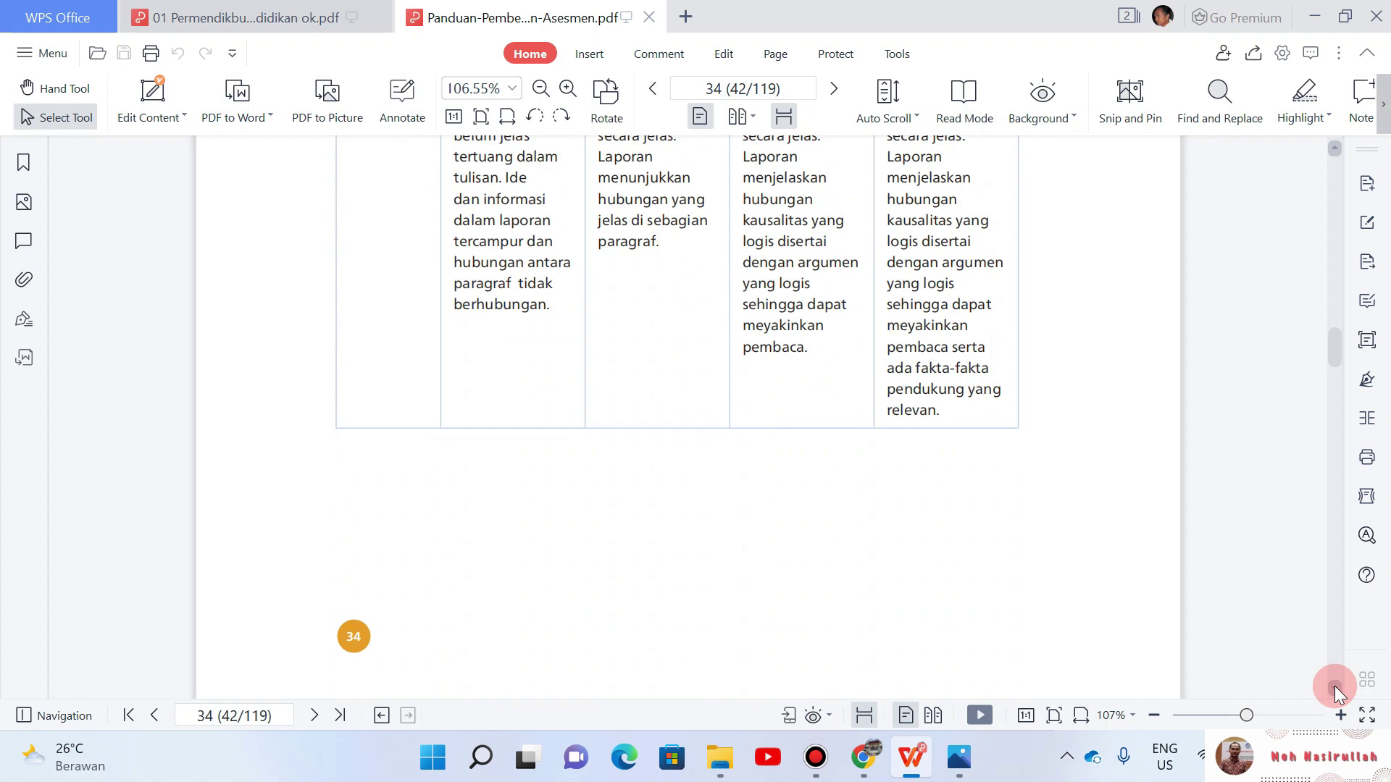
Step: Read the rubric's continuation on page 35, from the "Penulisan" row down to the Kesimpulan row
click(1335, 685)
click(1334, 685)
click(1334, 687)
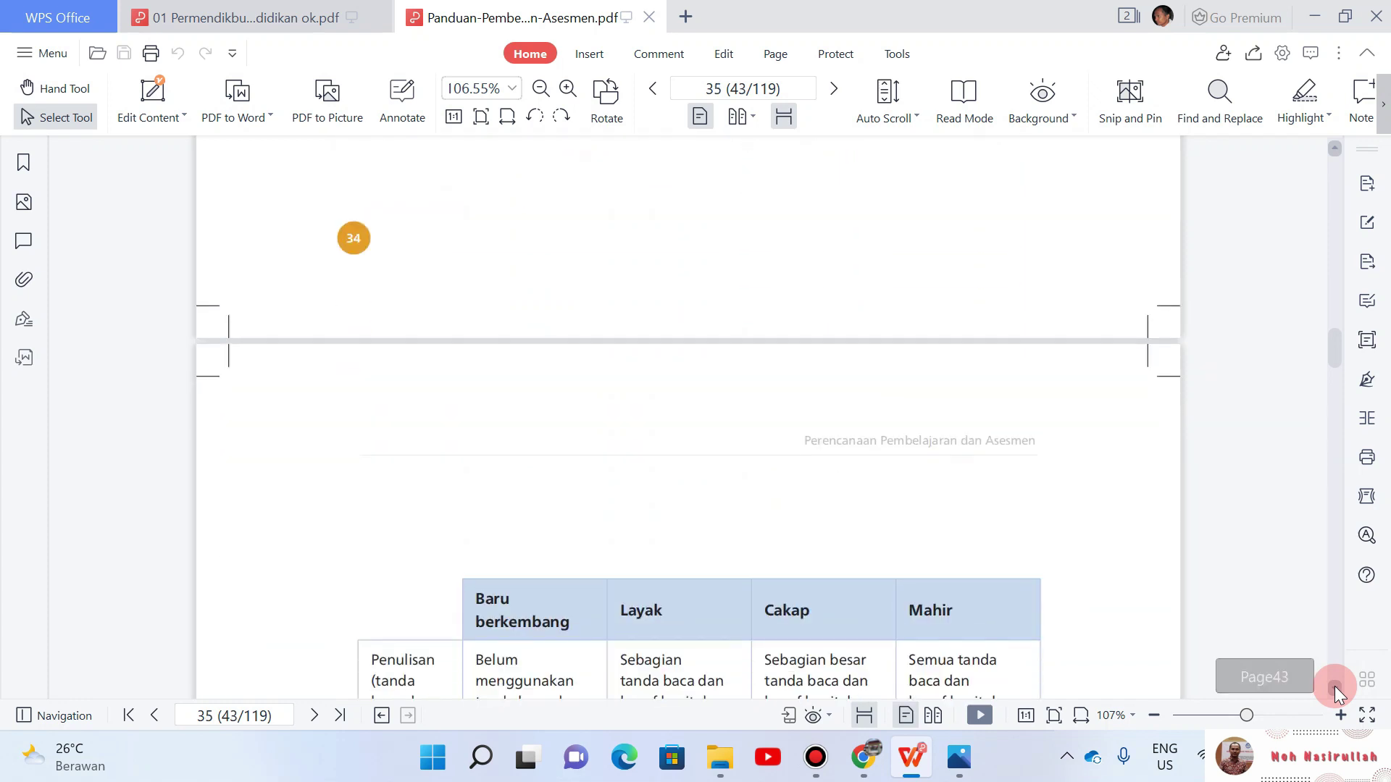
click(1335, 686)
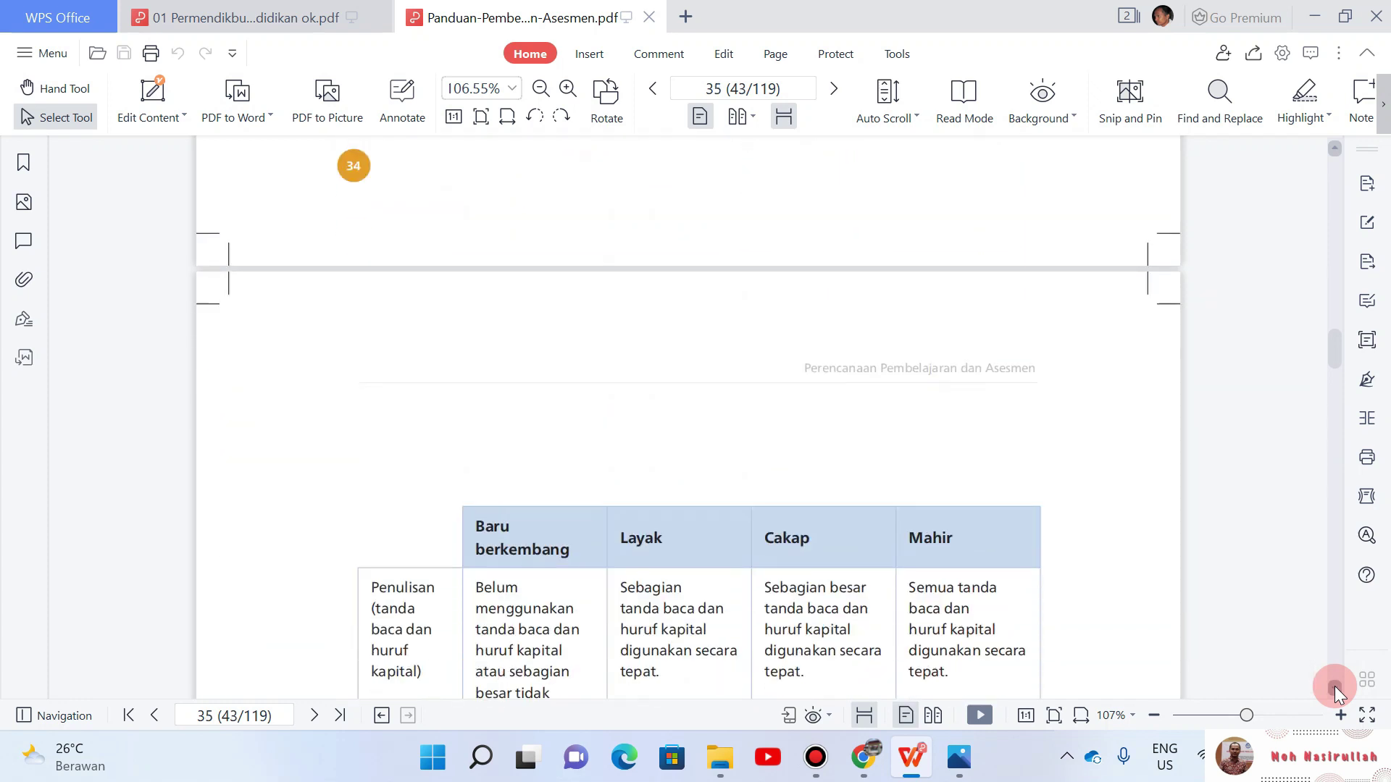
click(1335, 685)
click(1334, 685)
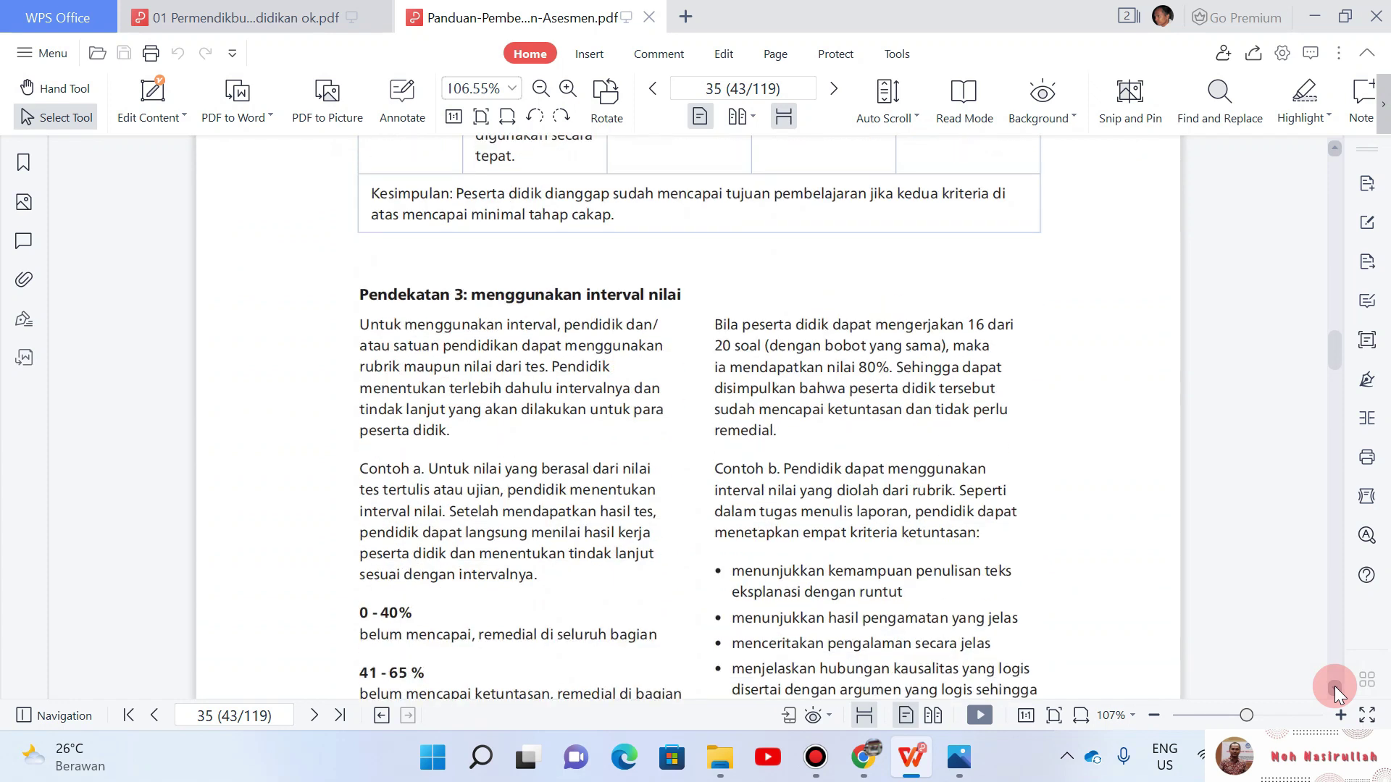
Step: Examine Pendekatan 3 on page 35, covering Contoh a with its percentage intervals and Contoh b with its rubric criteria
click(1335, 685)
click(1334, 686)
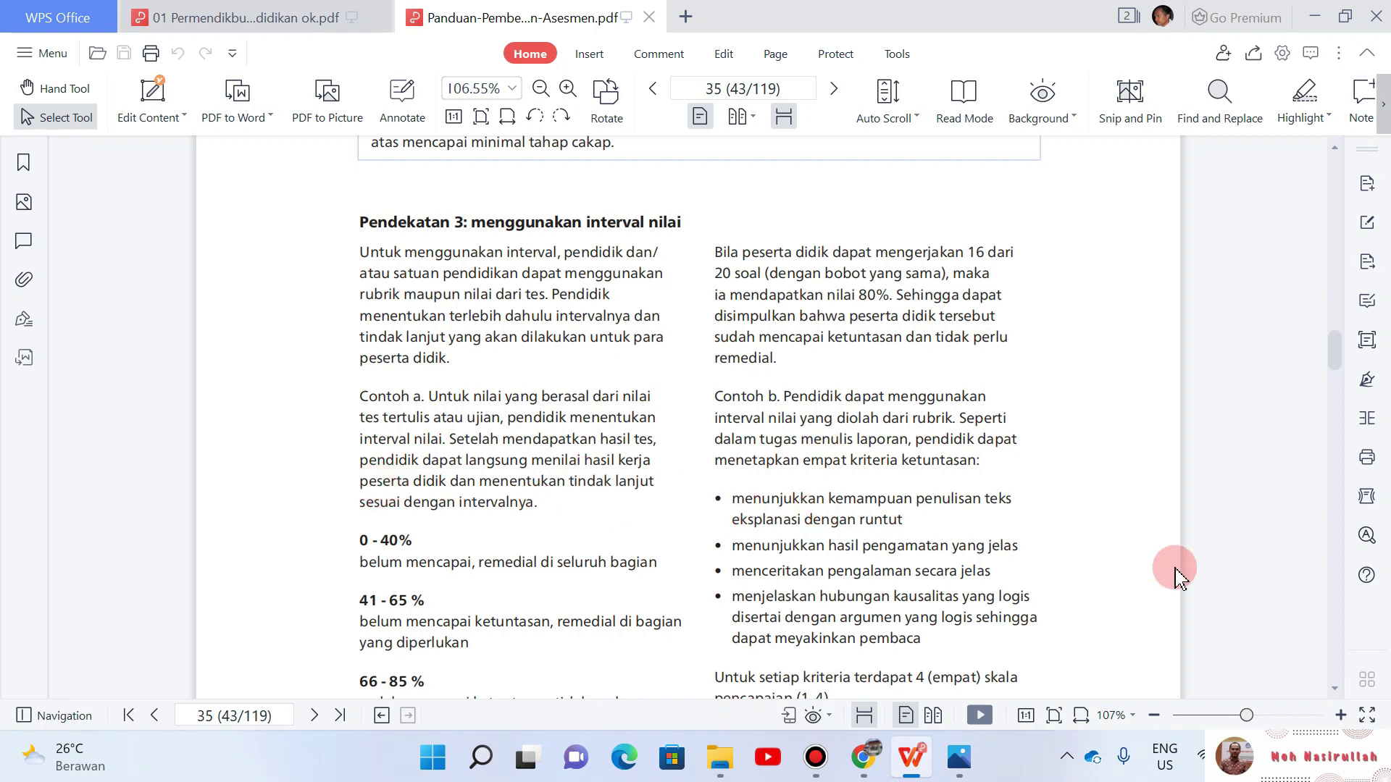
click(1333, 685)
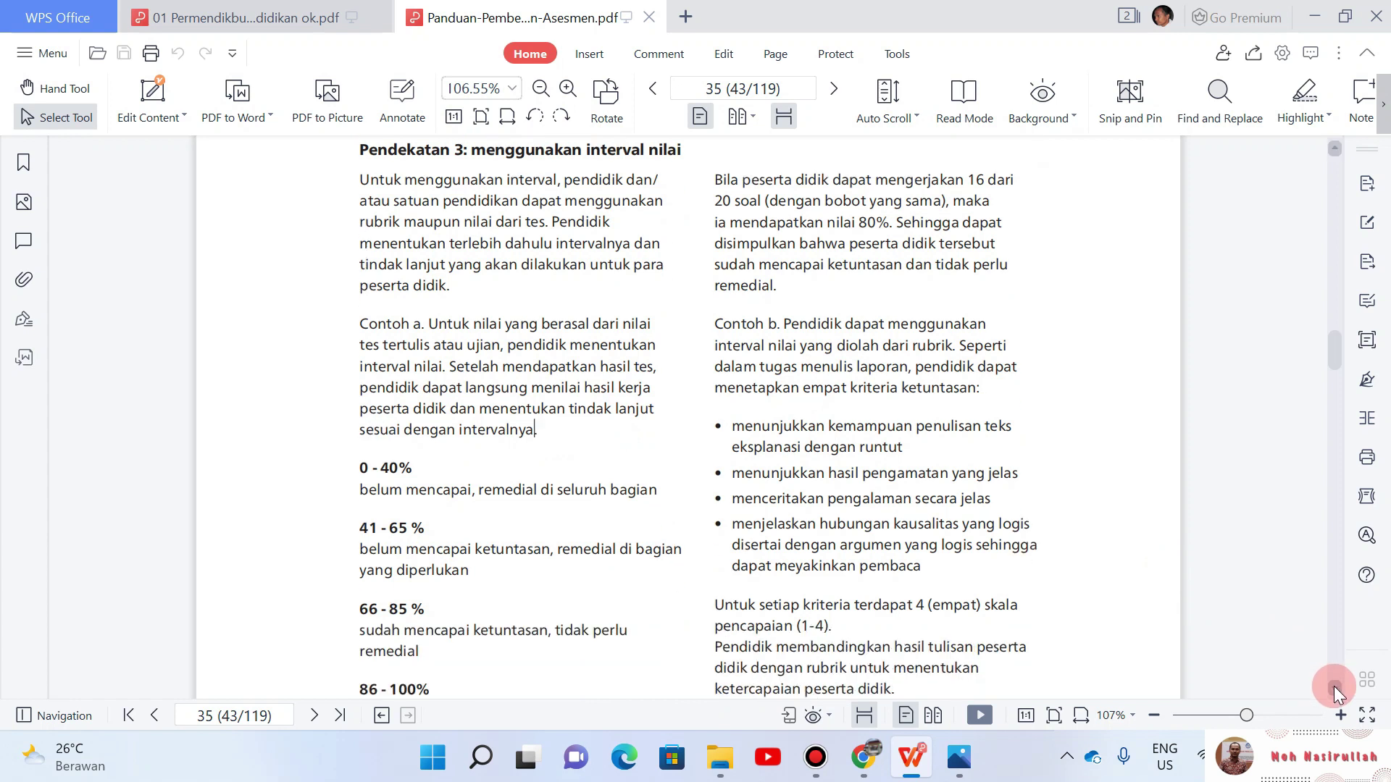
click(1333, 685)
click(1333, 685)
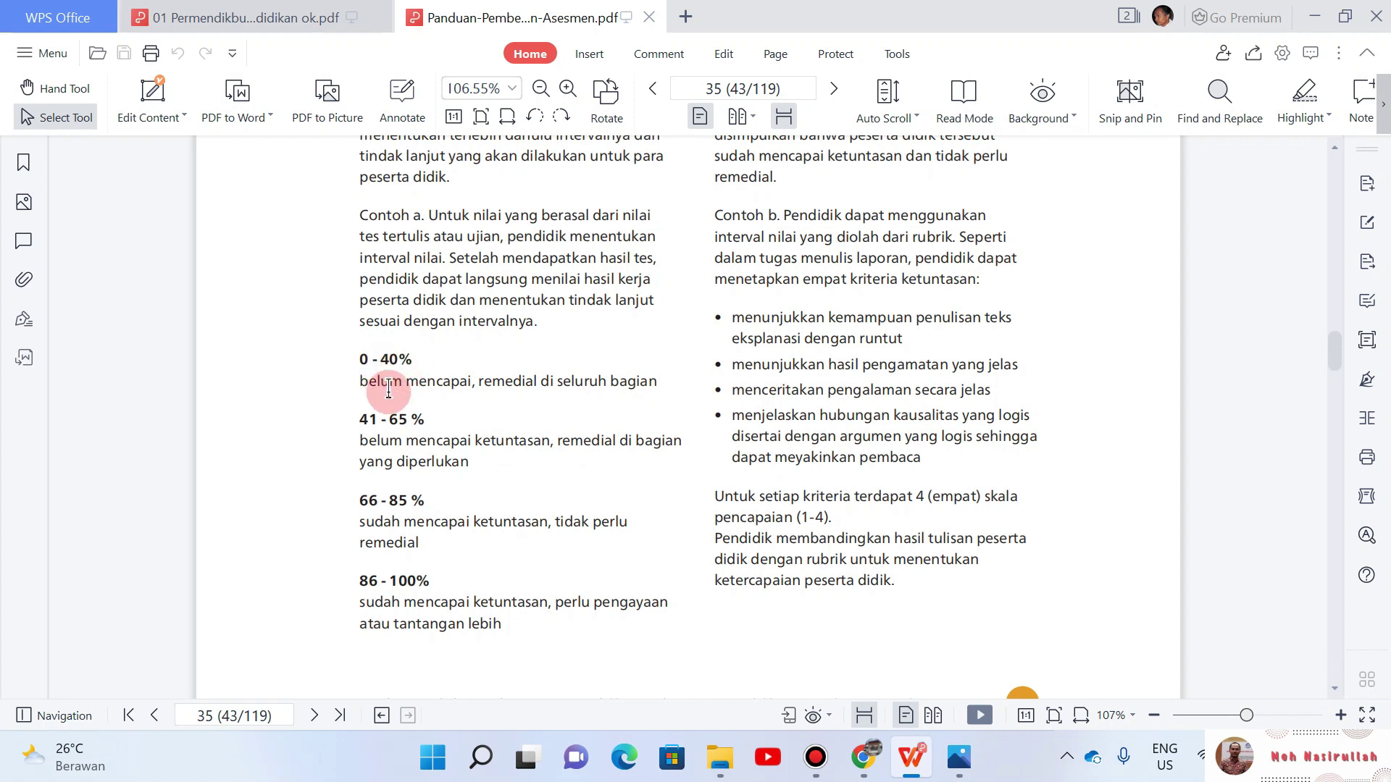
Step: Read the percentage intervals of Contoh a on page 35, from the 0 - 40% interval to 86 - 100%
drag(479, 389, 643, 389)
click(371, 429)
drag(370, 430, 537, 448)
click(371, 441)
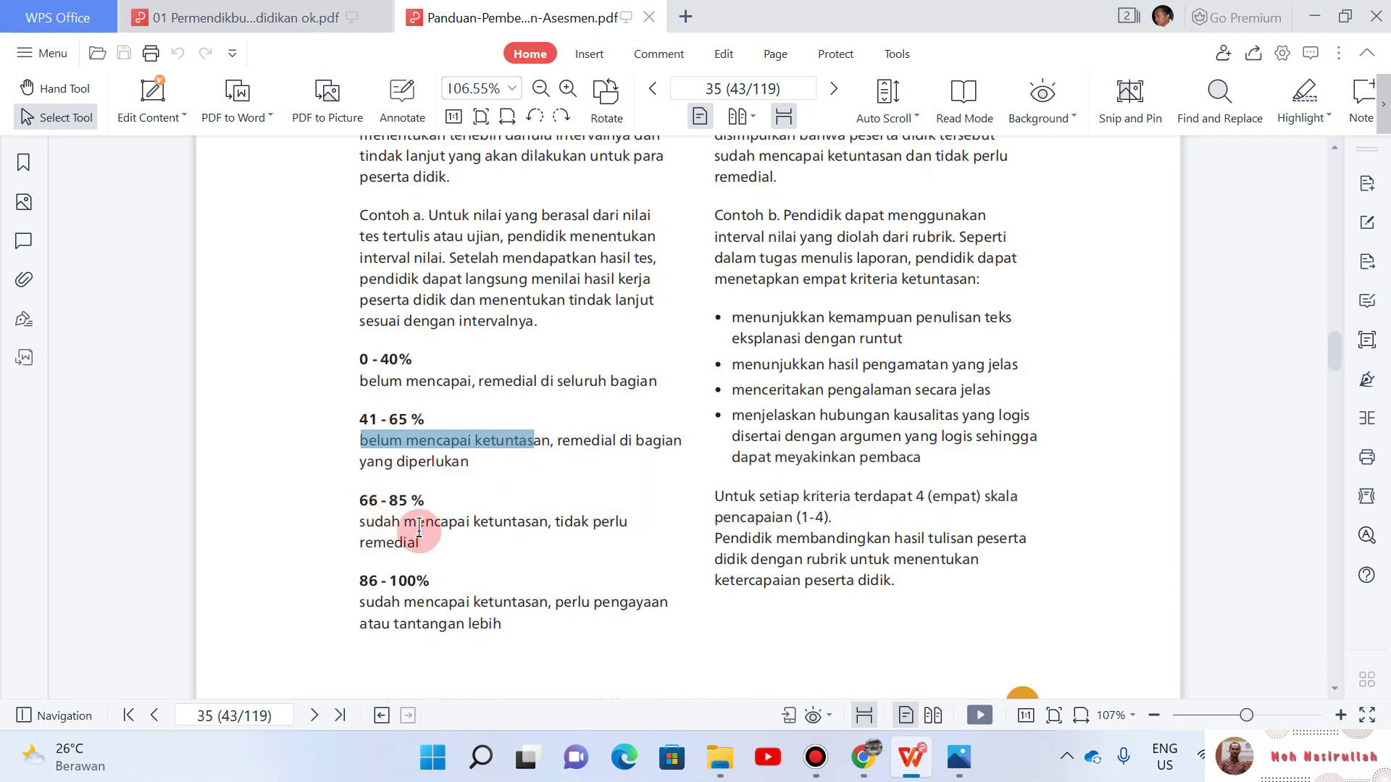
drag(366, 538, 460, 532)
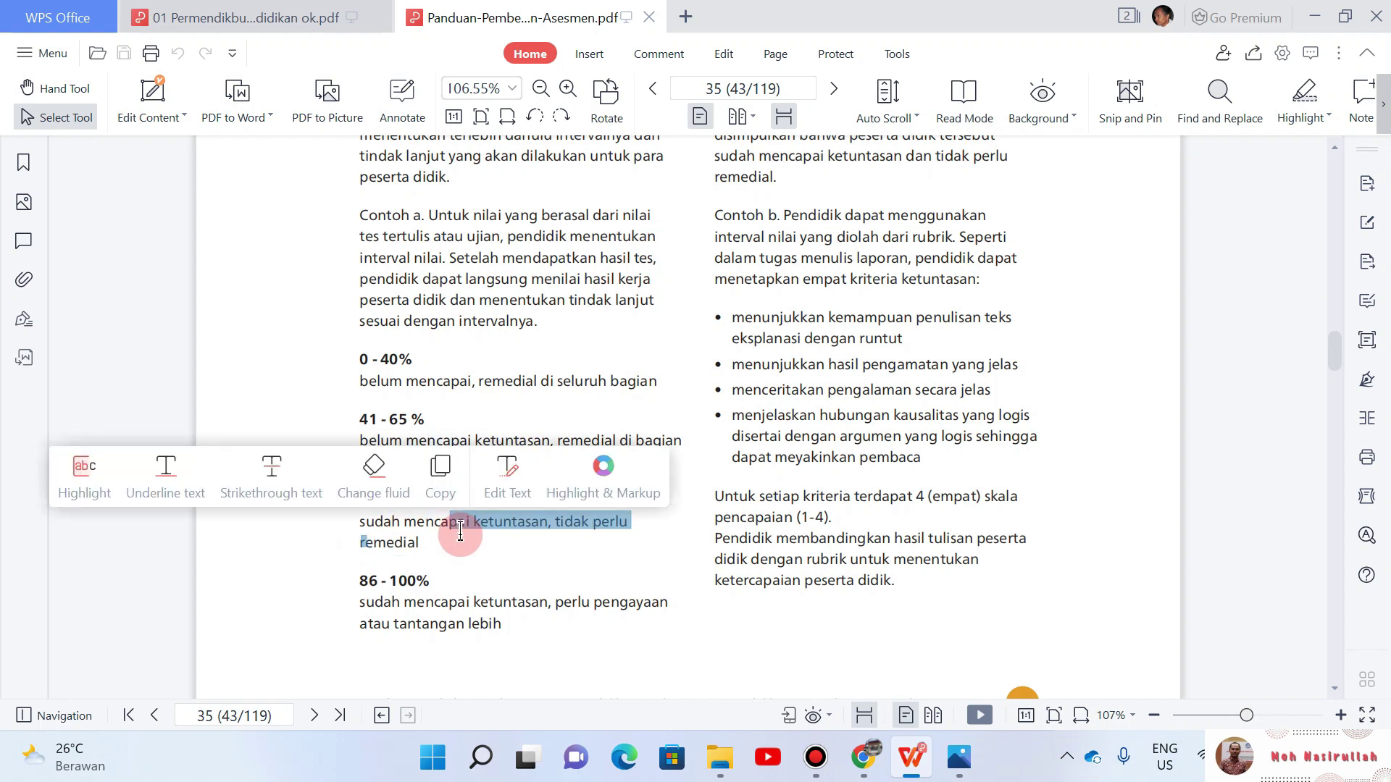
click(439, 623)
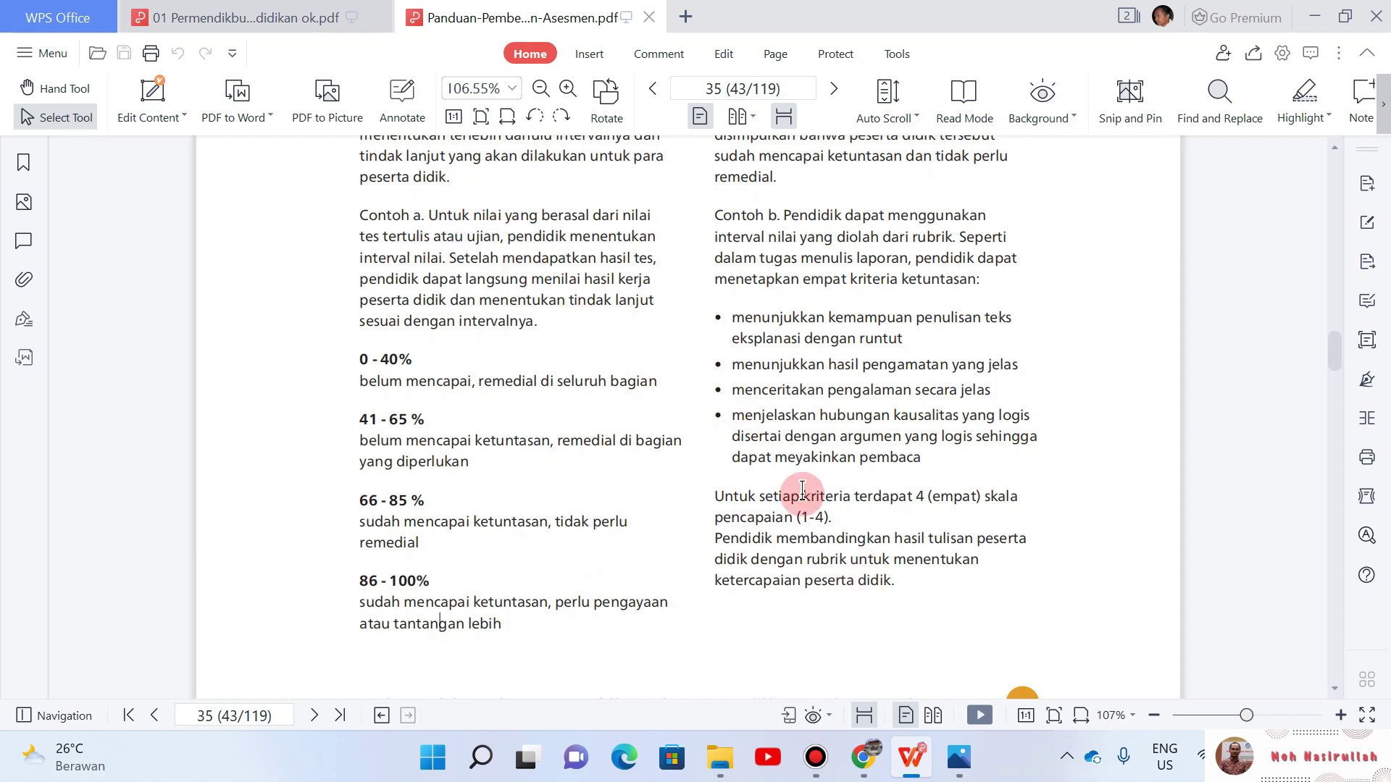
Step: Switch to the exam response spreadsheet in Google Sheets and examine row 2 across all columns, from Timestamp through the last question
click(864, 758)
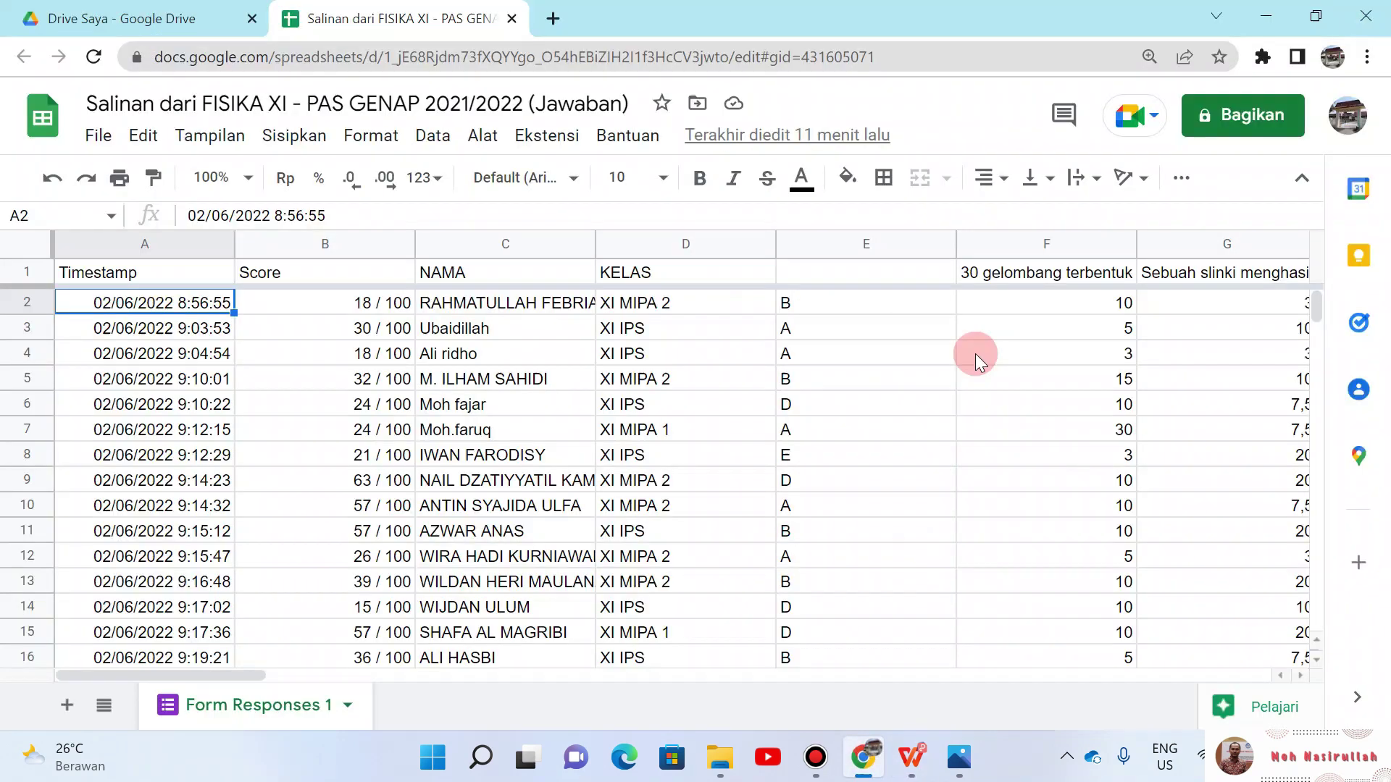
click(283, 312)
click(174, 301)
key(Right)
key(Right)
key(Right)
key(Right)
key(Right)
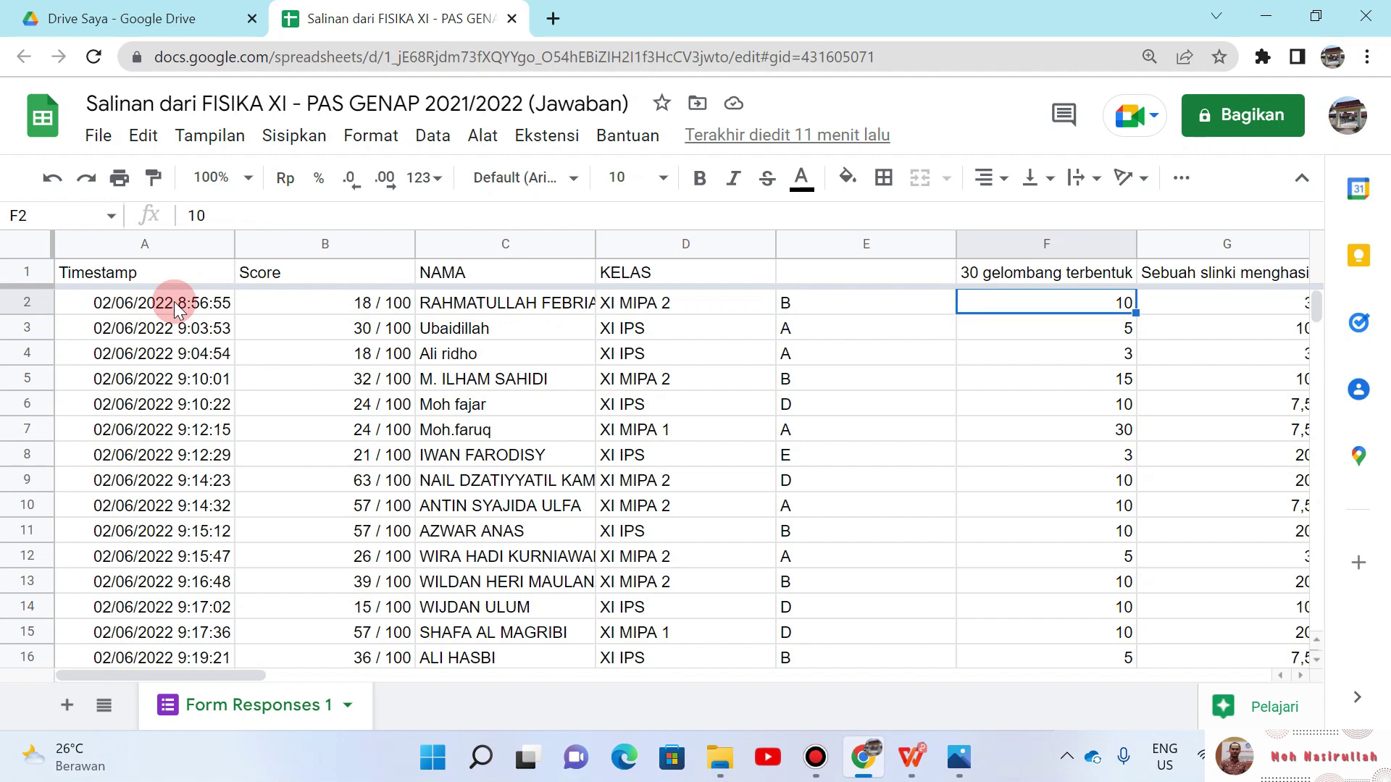
key(Right)
key(Left)
key(Left)
key(Right)
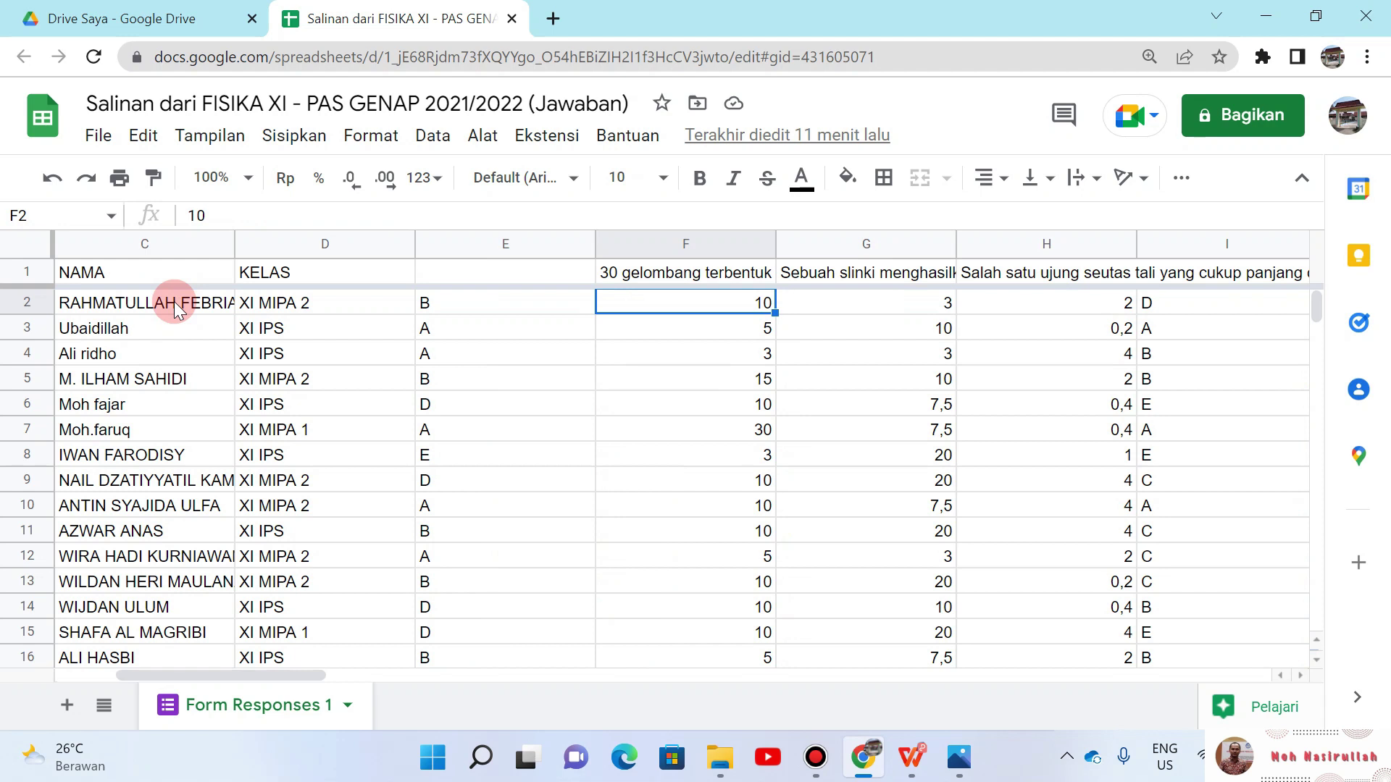
key(Left)
key(Right)
key(Right)
key(Right)
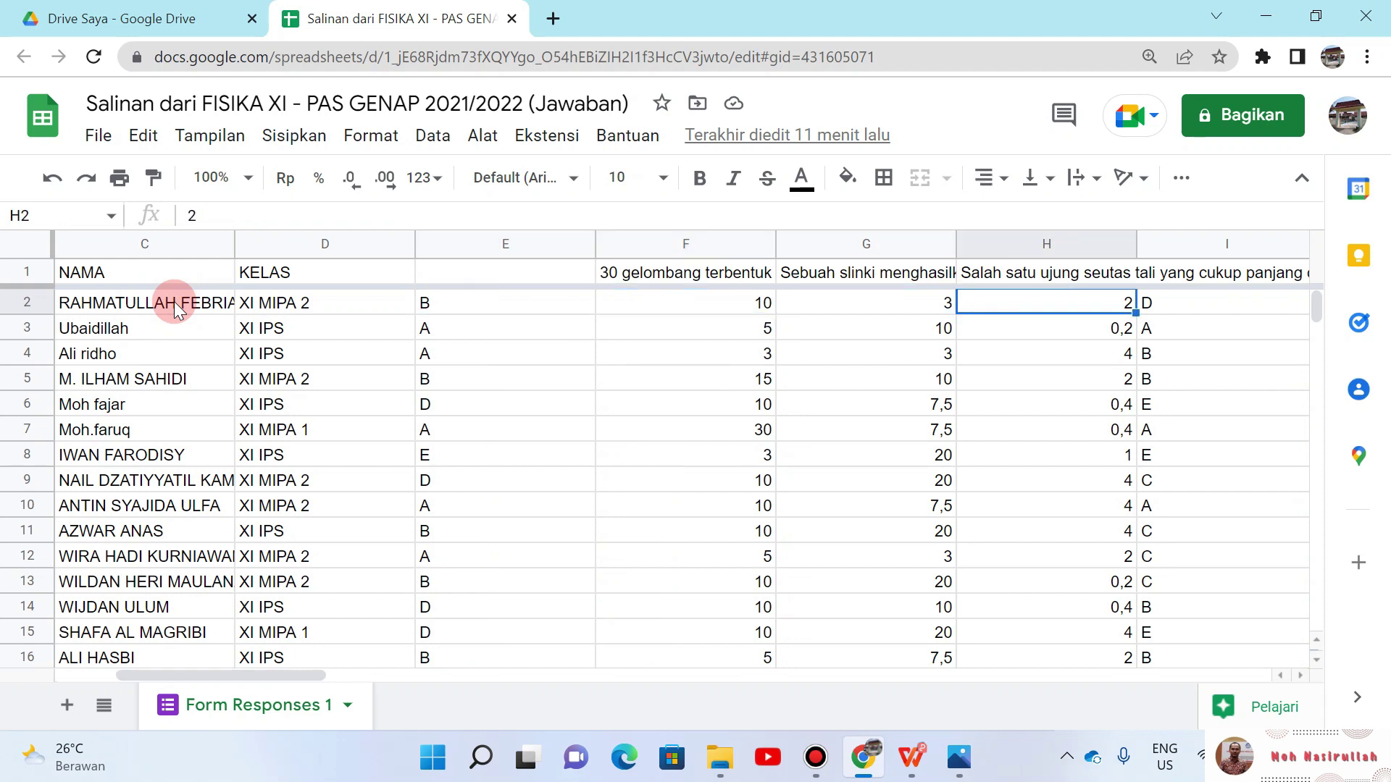
key(Right)
key(Right)
key(Right)
key(Right)
key(Right)
key(Right)
key(Right)
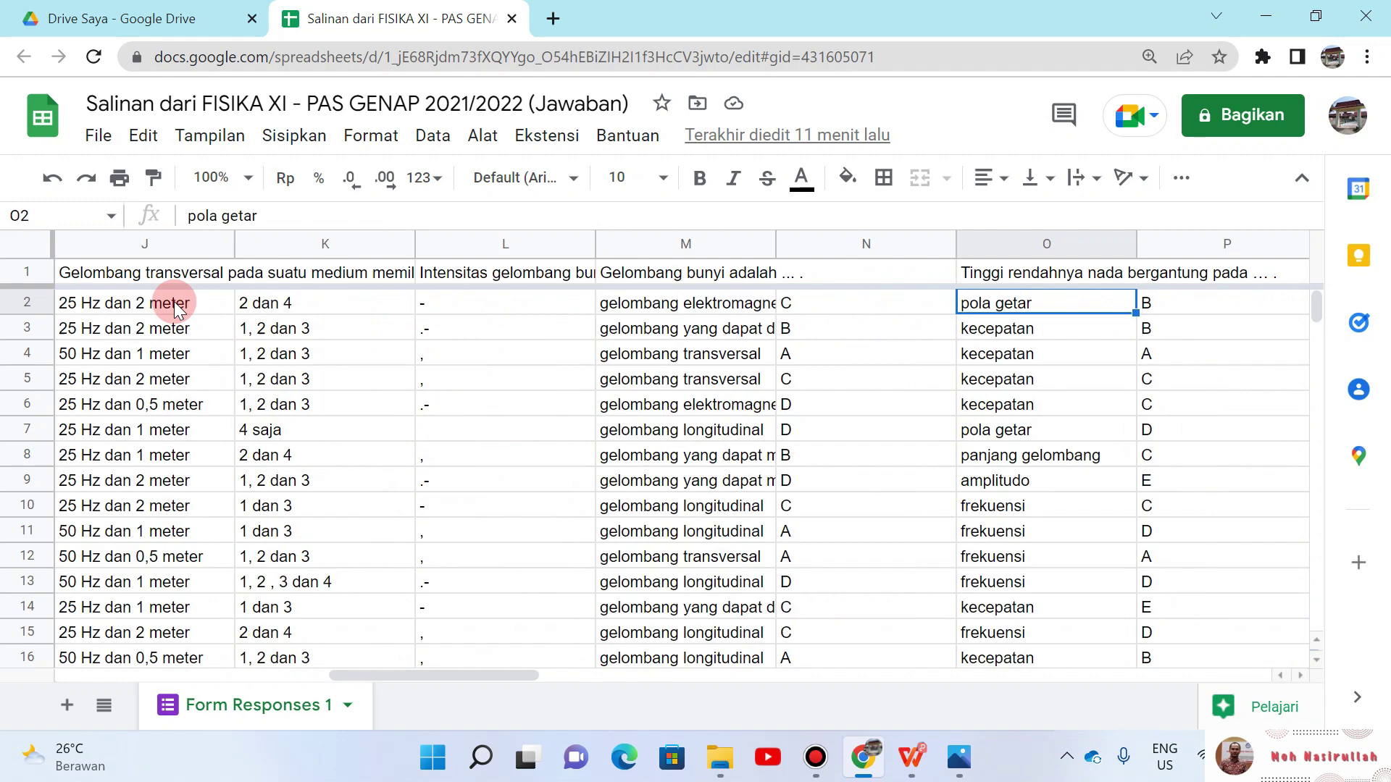
key(Right)
key(Right)
key(Right)
key(Right)
key(Right)
key(Right)
key(Right)
key(Right)
key(Right)
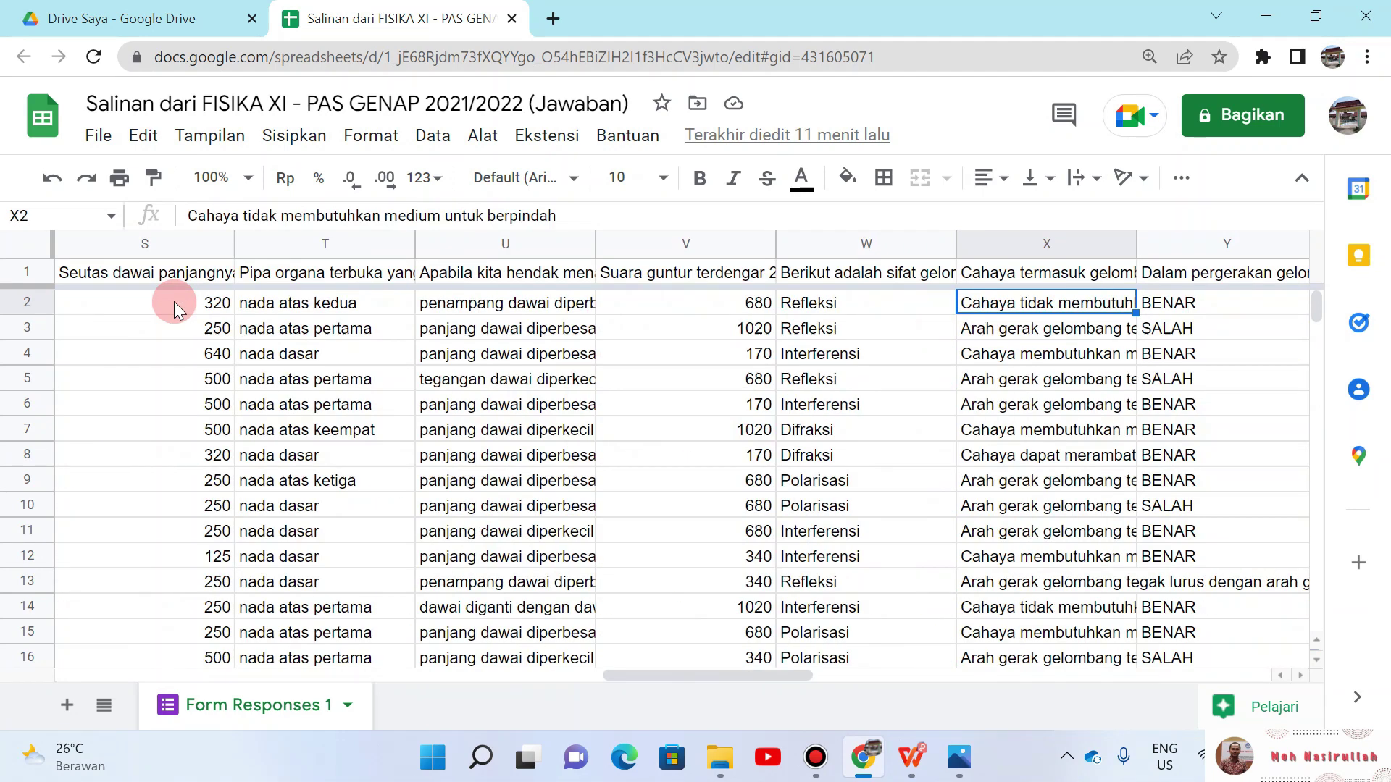
key(Right)
key(Right)
key(Right)
key(Right)
key(Right)
key(Right)
key(Right)
key(Right)
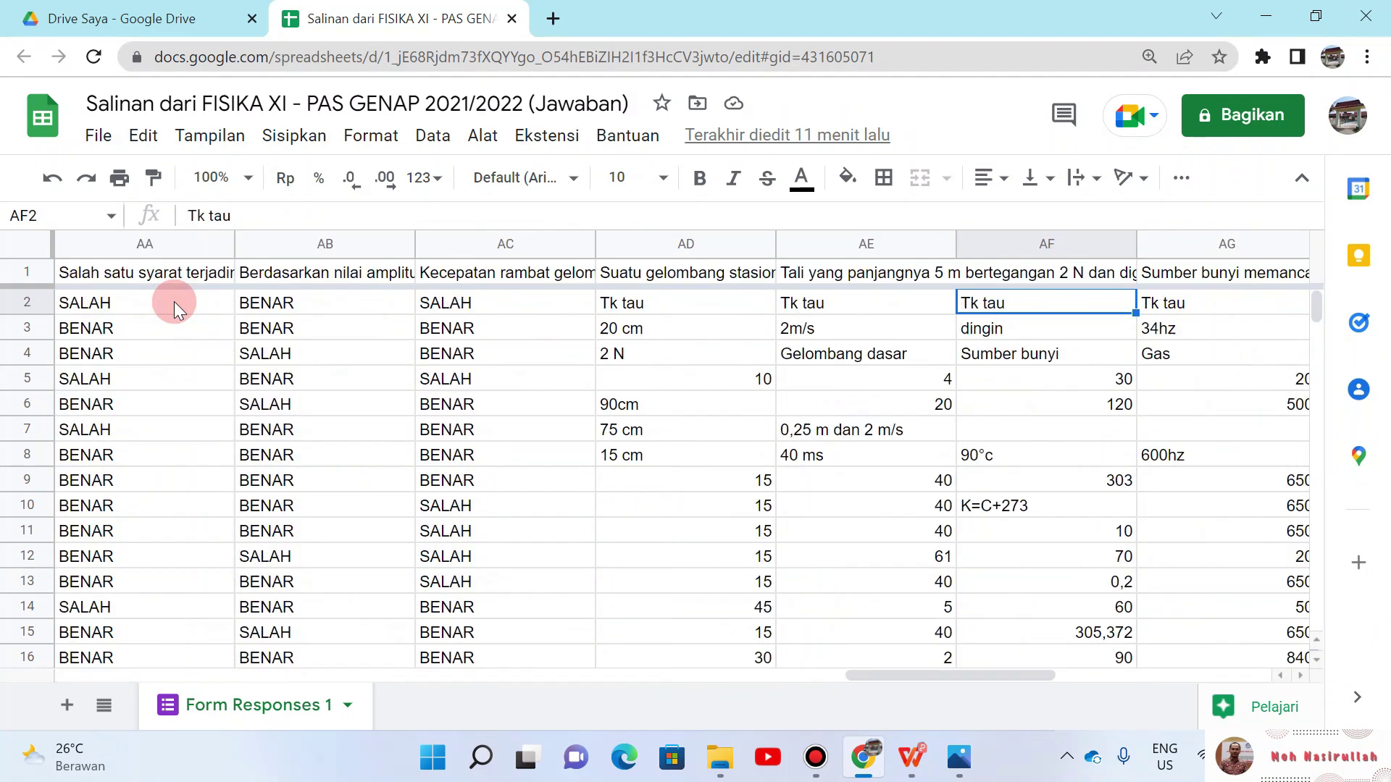
key(Right)
key(Right)
key(Left)
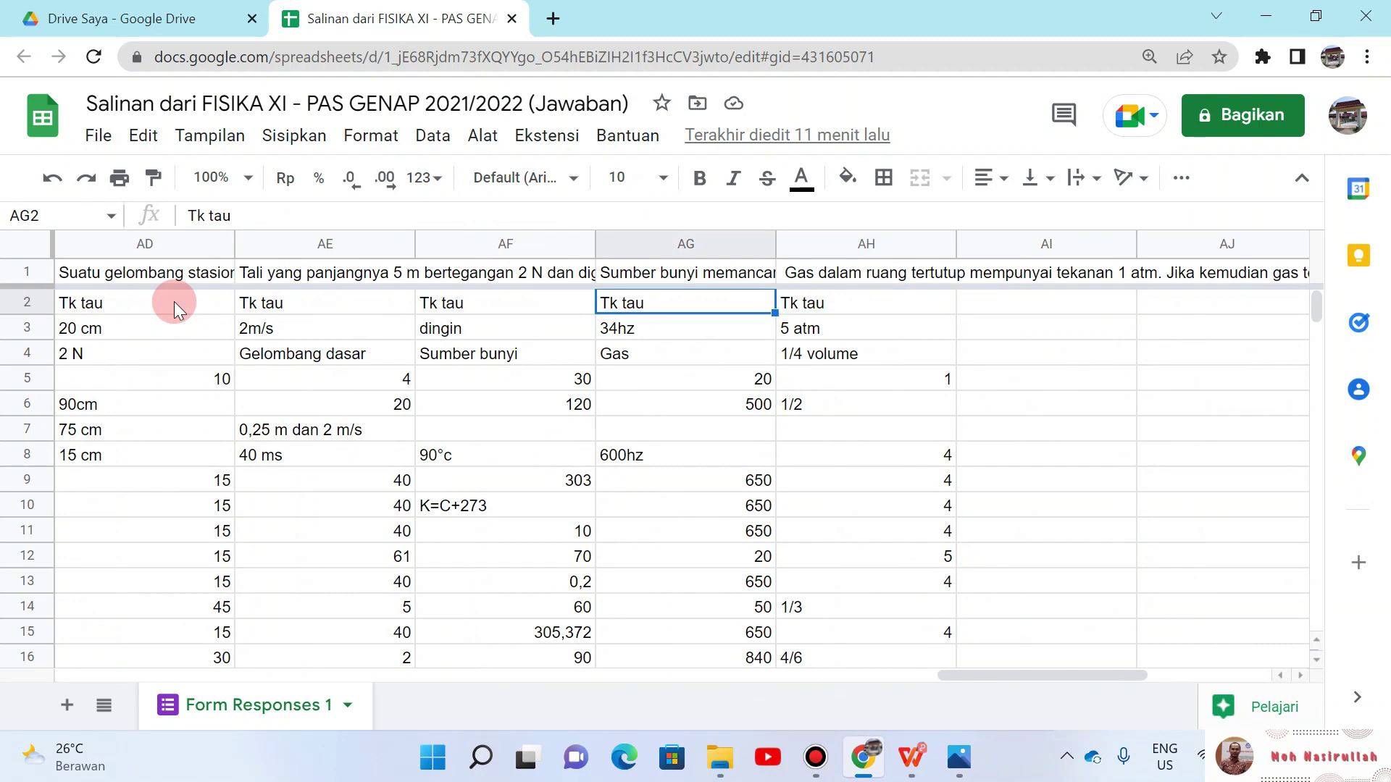
key(Left)
key(Left)
key(Home)
Step: Look down the student response rows in the Timestamp column to row 15
key(Down)
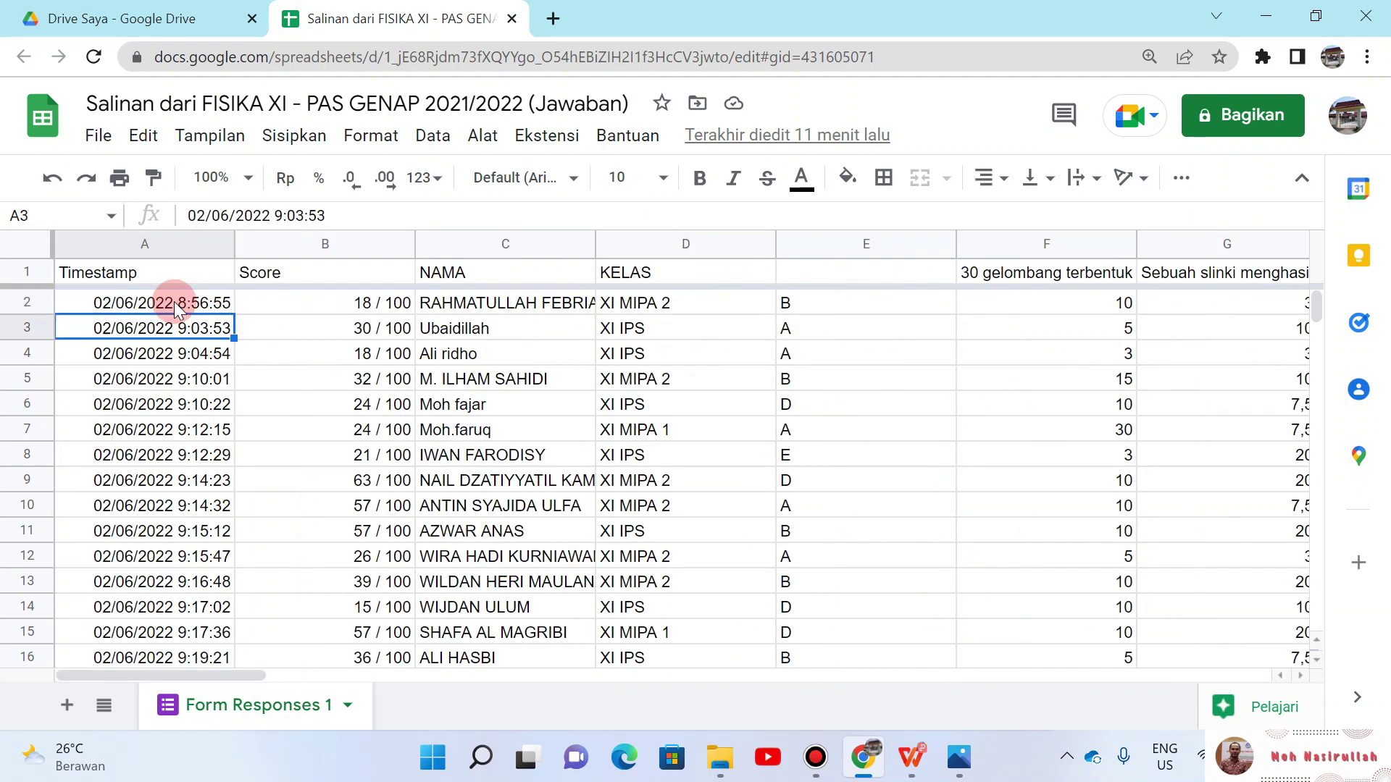
key(Down)
key(Down)
key(Down)
key(Down)
key(Down)
key(Down)
key(Down)
key(Down)
key(Down)
key(Down)
key(Down)
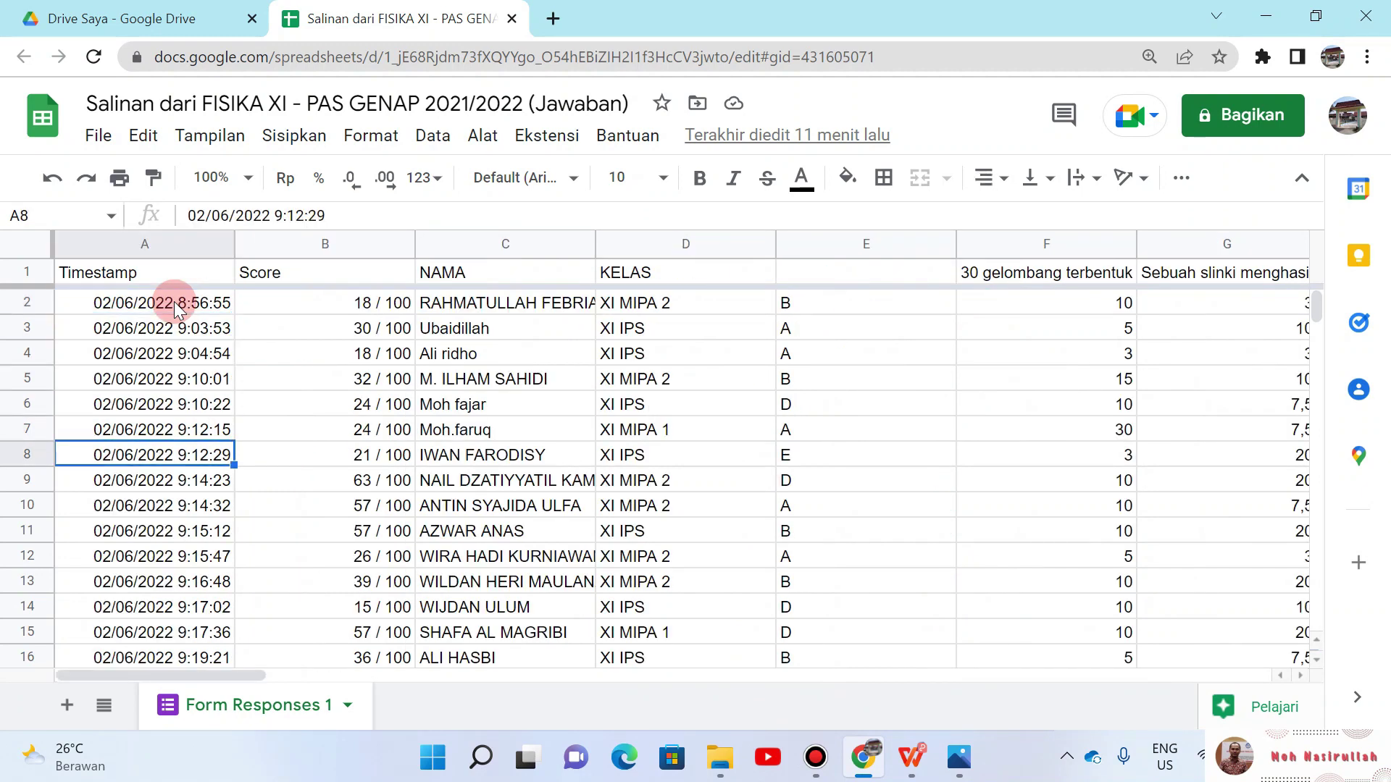
key(Down)
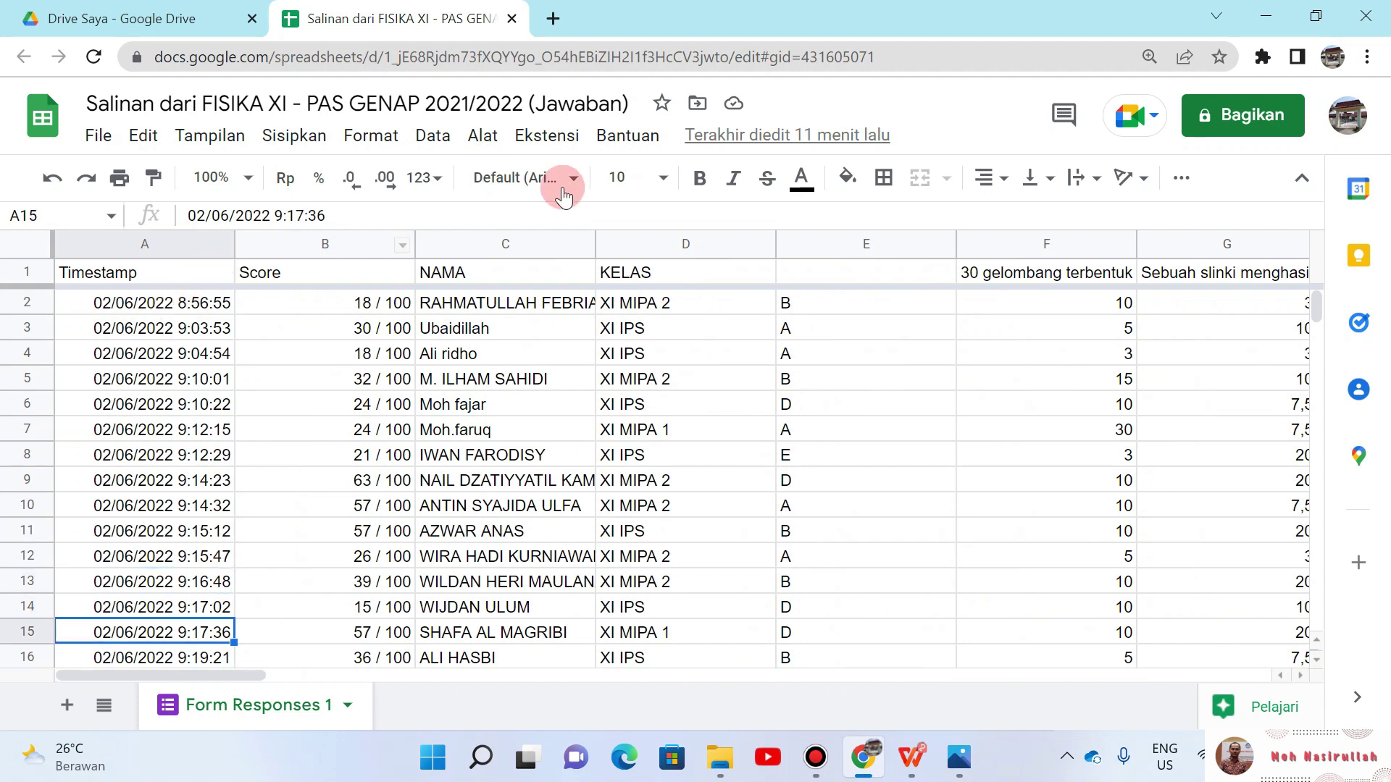
Step: Enter the heading NO in cell A64, below the last response row
drag(1318, 297, 1189, 407)
click(196, 480)
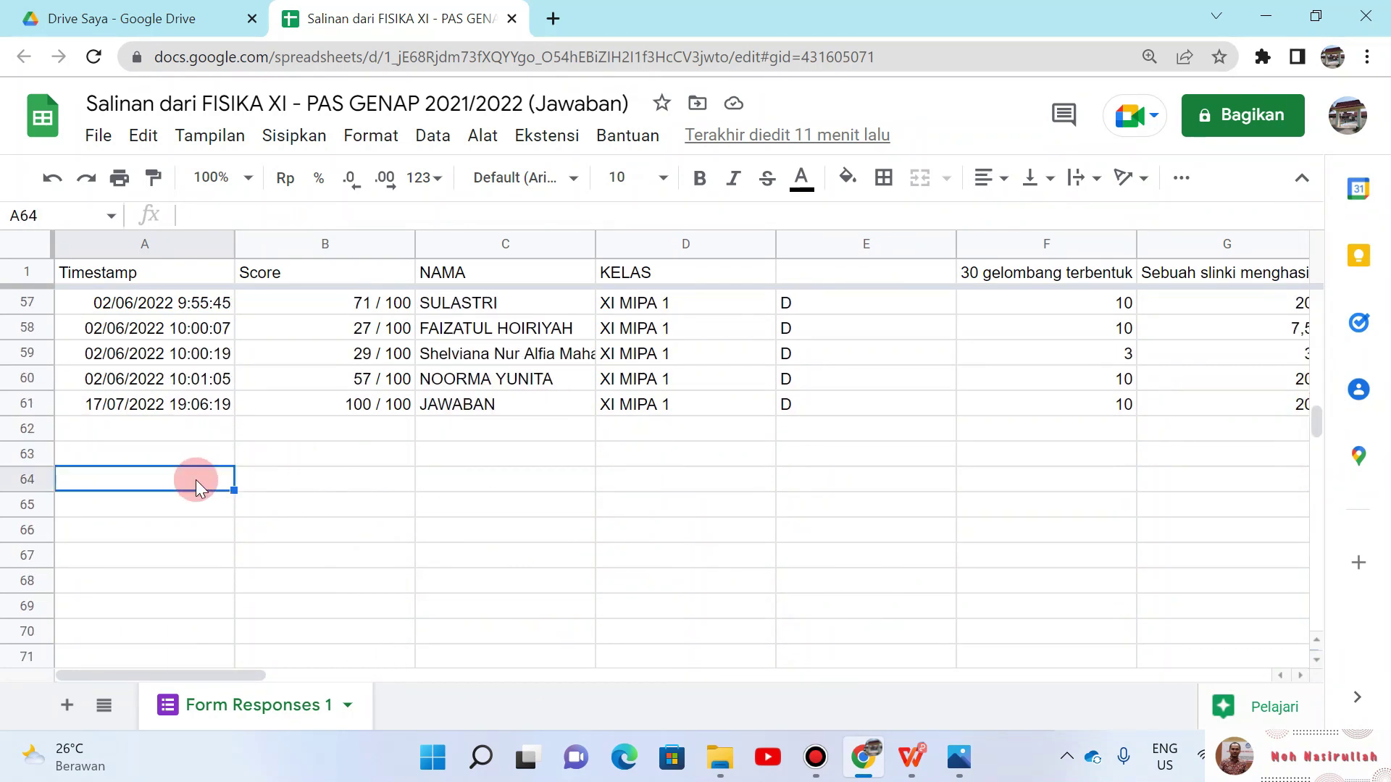
text(NO)
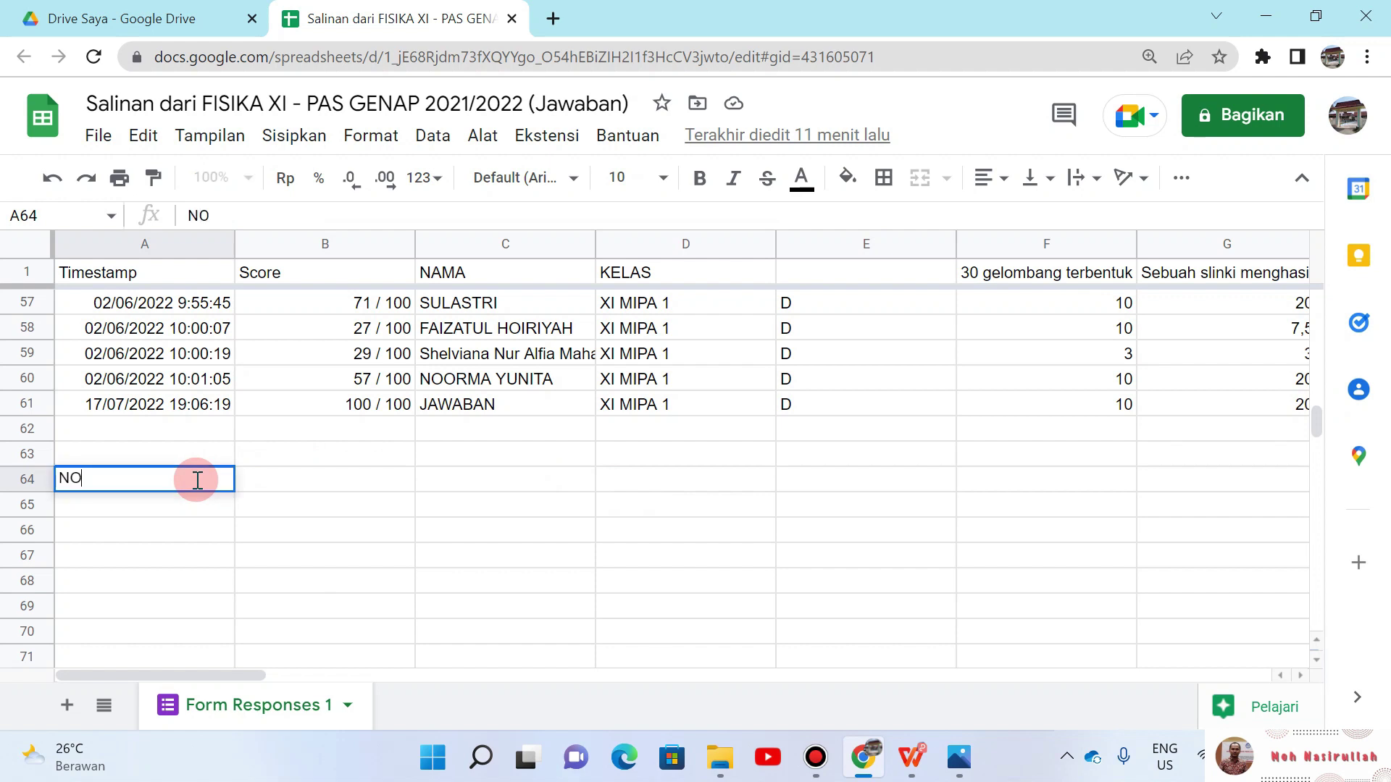
key(Tab)
text(N)
key(BackSpace)
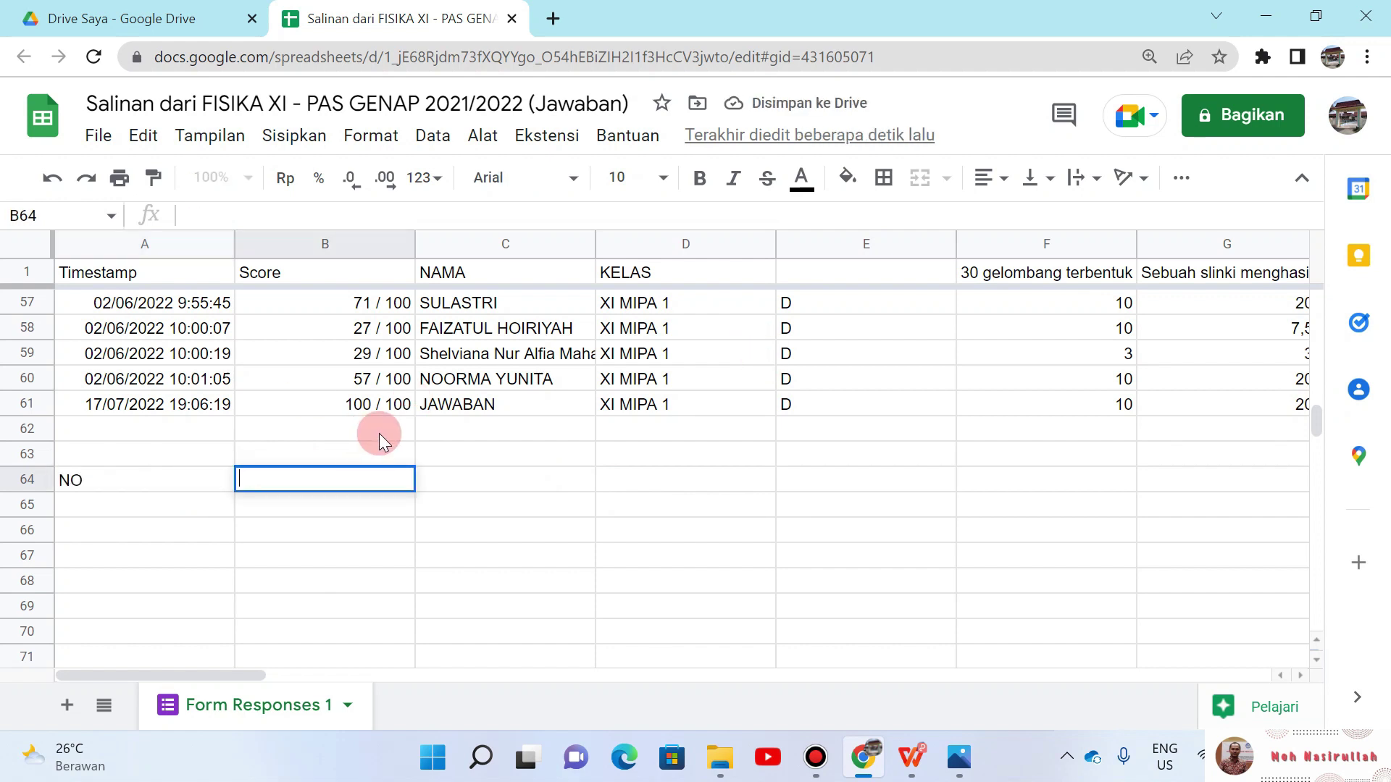
click(380, 433)
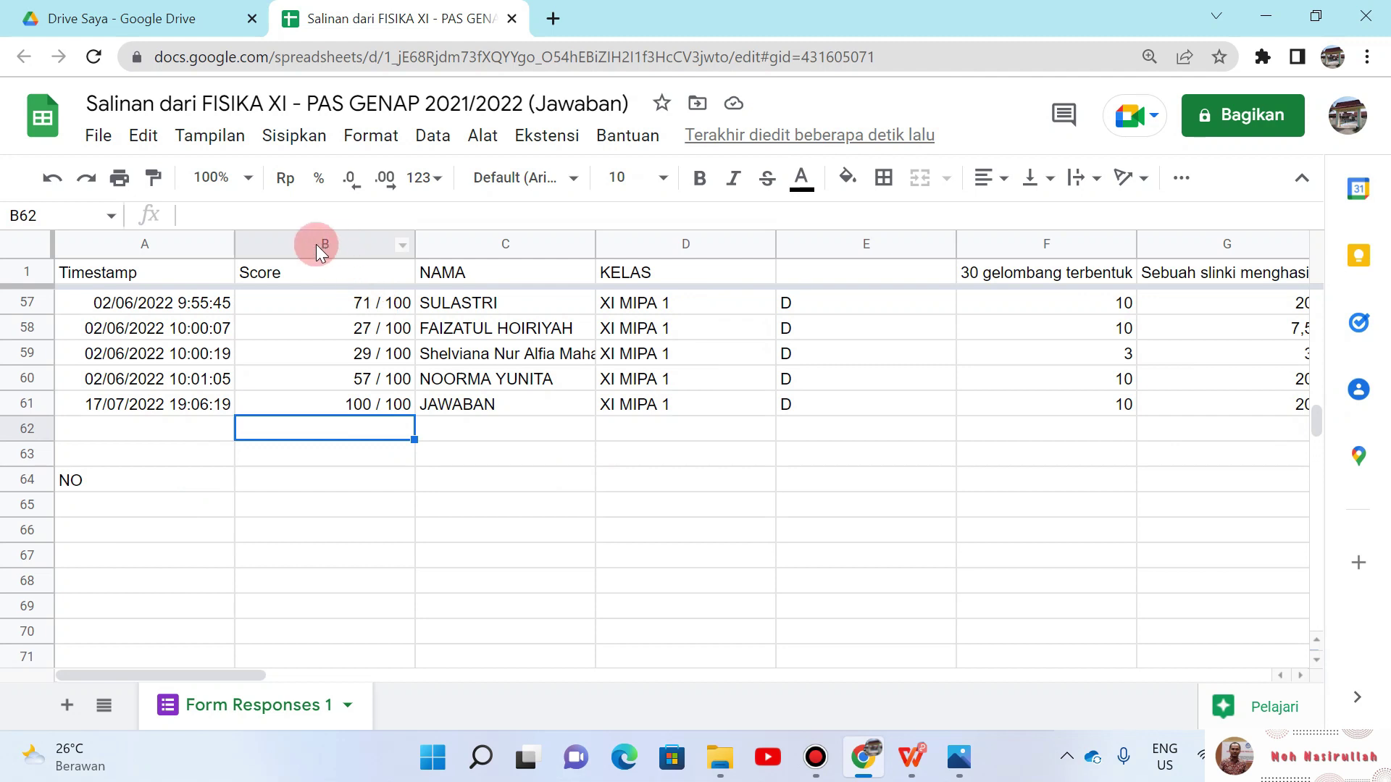
Step: Move the Score column from column B to column AH, directly after the last question column
click(297, 242)
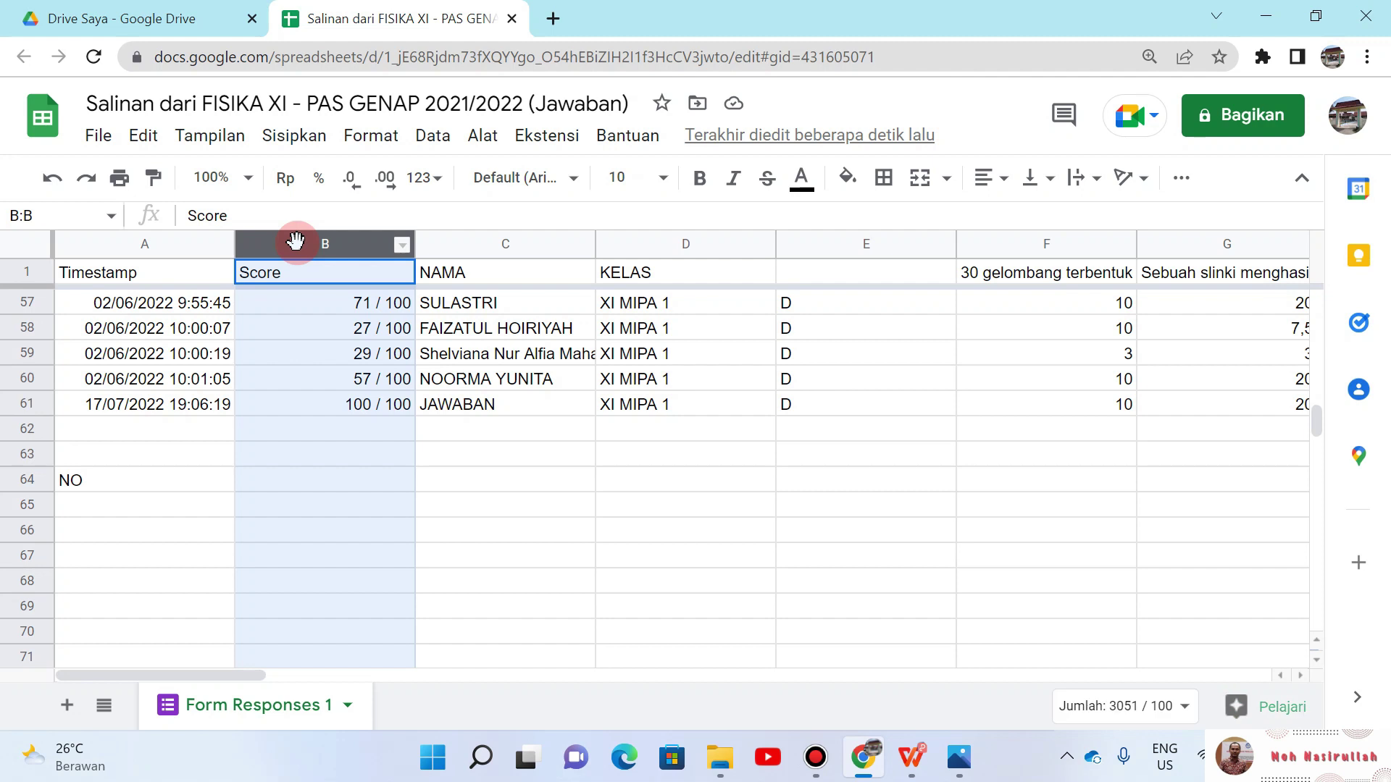
drag(297, 242, 283, 214)
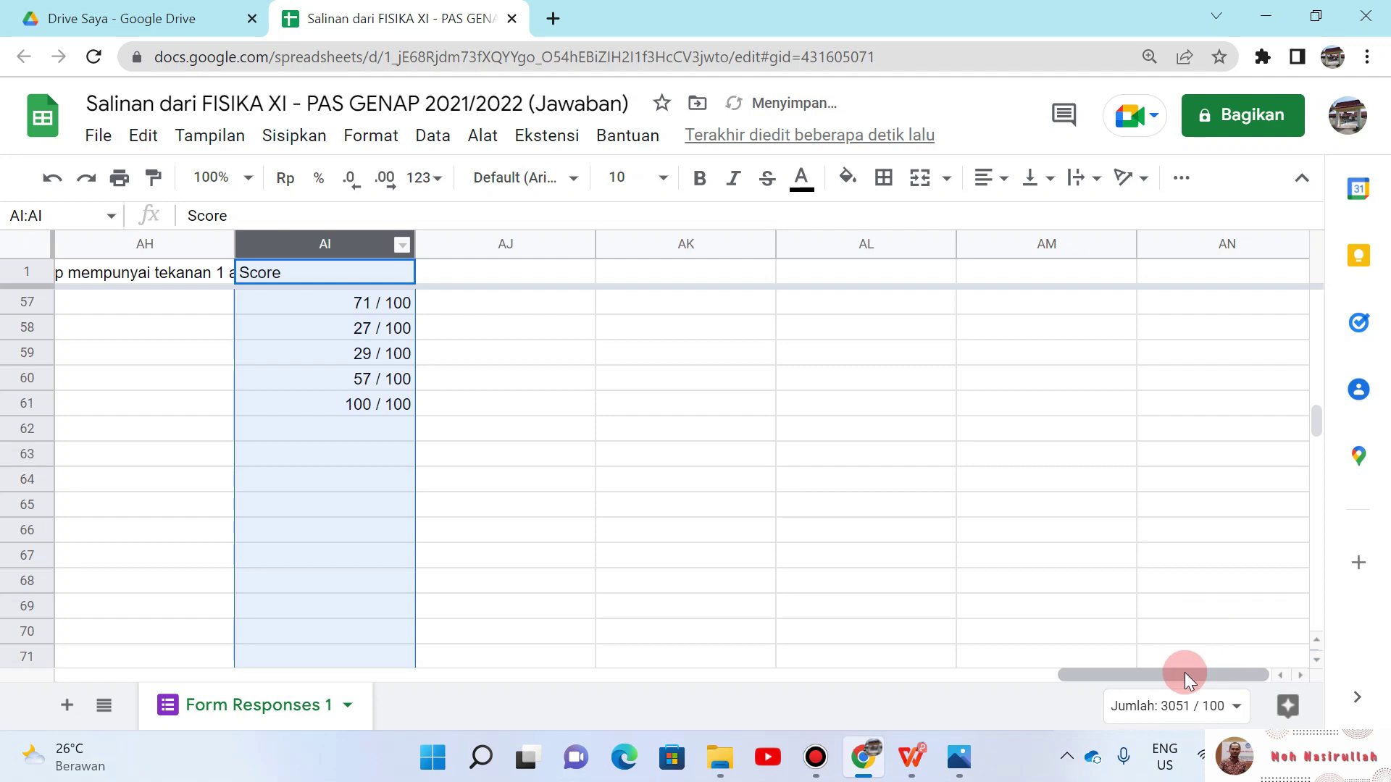
drag(1184, 672, 1171, 675)
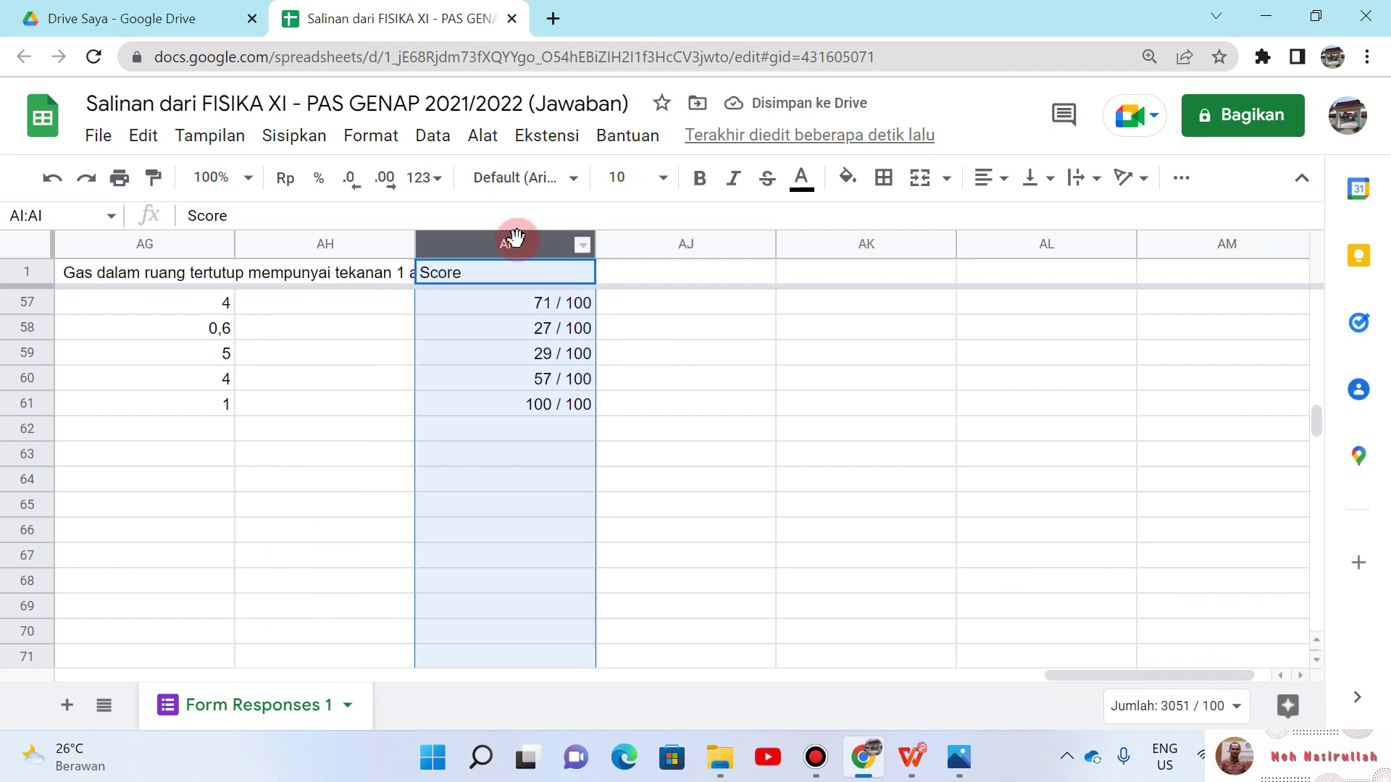
drag(515, 238, 351, 246)
Step: Add the headings NAMA SISWA in B64 and KELAS in C64, beside NO
click(306, 589)
key(Home)
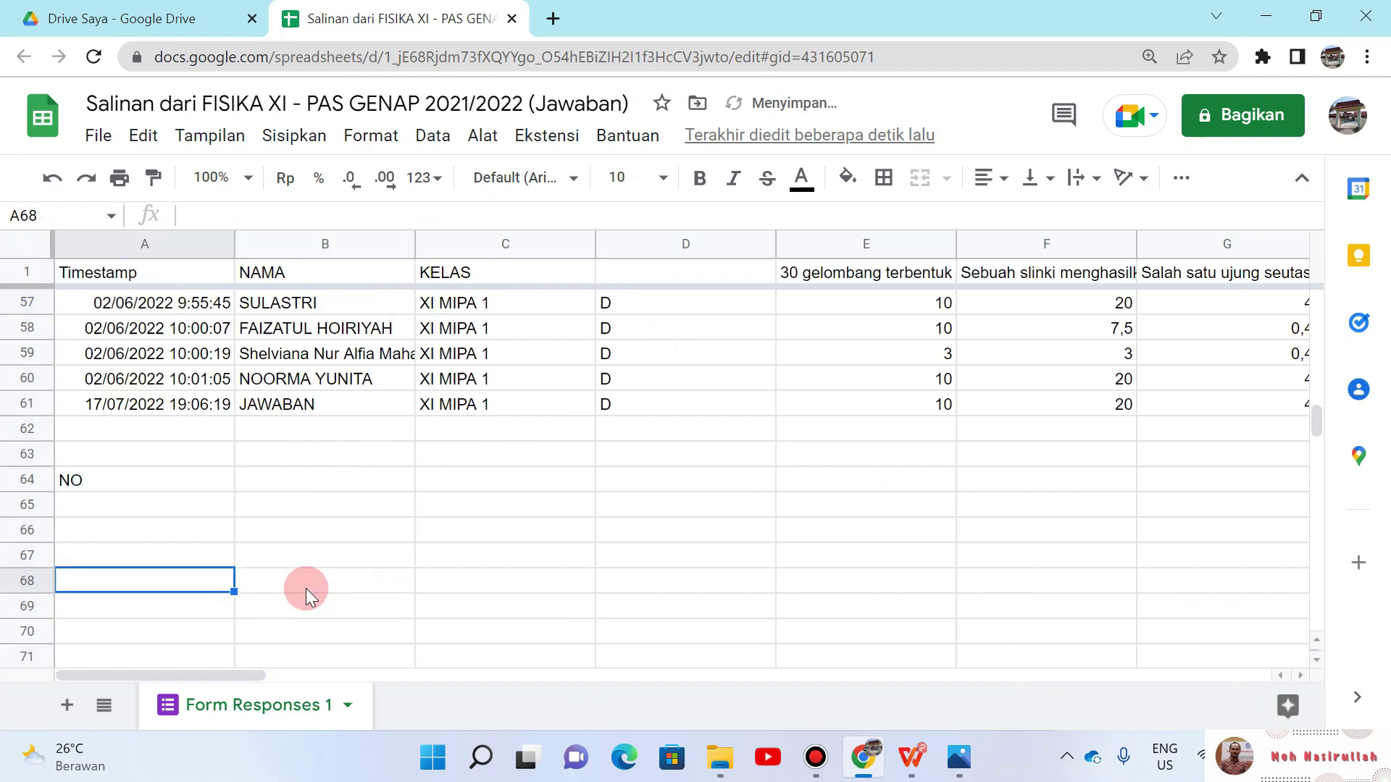
key(Up)
key(Up)
key(Up)
key(Up)
key(Right)
text(n)
key(BackSpace)
text(NAMA SISWA)
key(Tab)
text(KELAS)
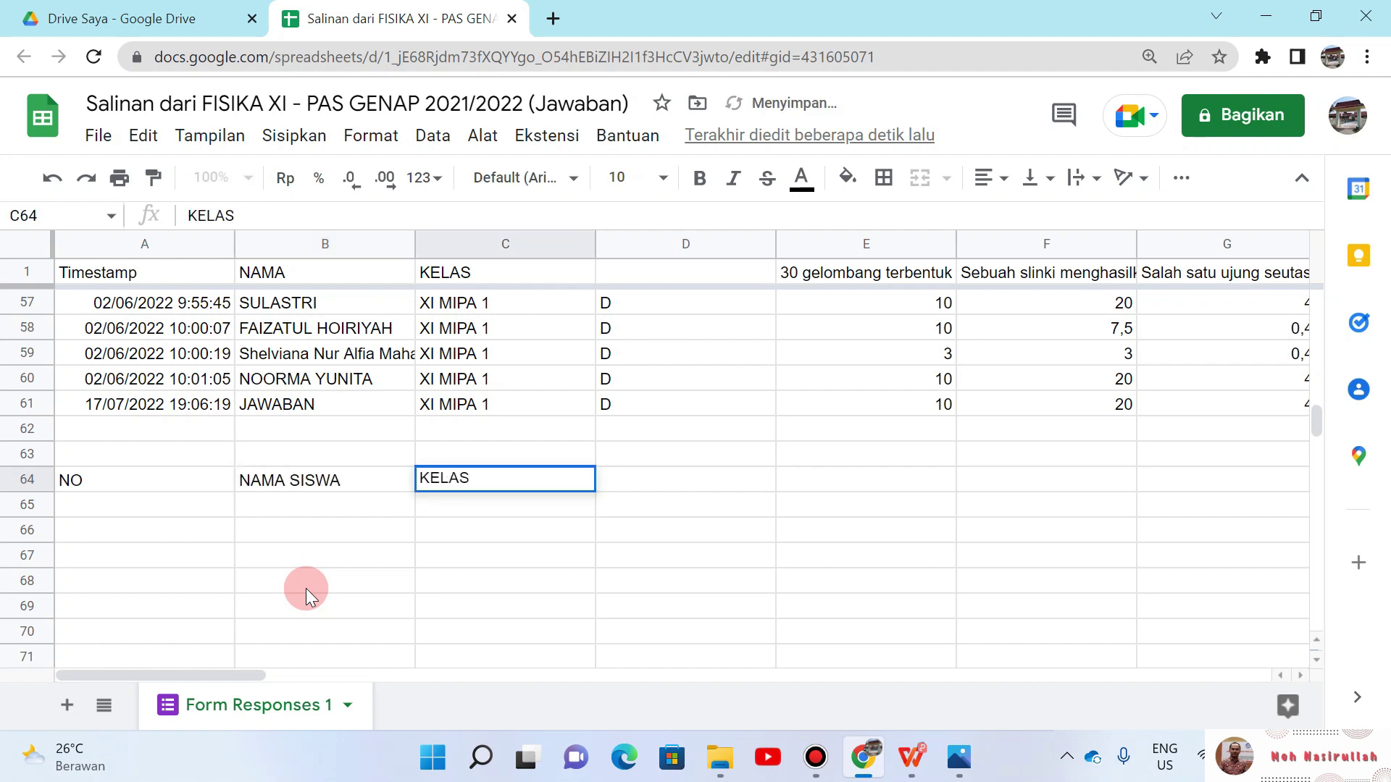
Step: Enter the heading ITEM SOAL in cell D64
key(Tab)
text(N)
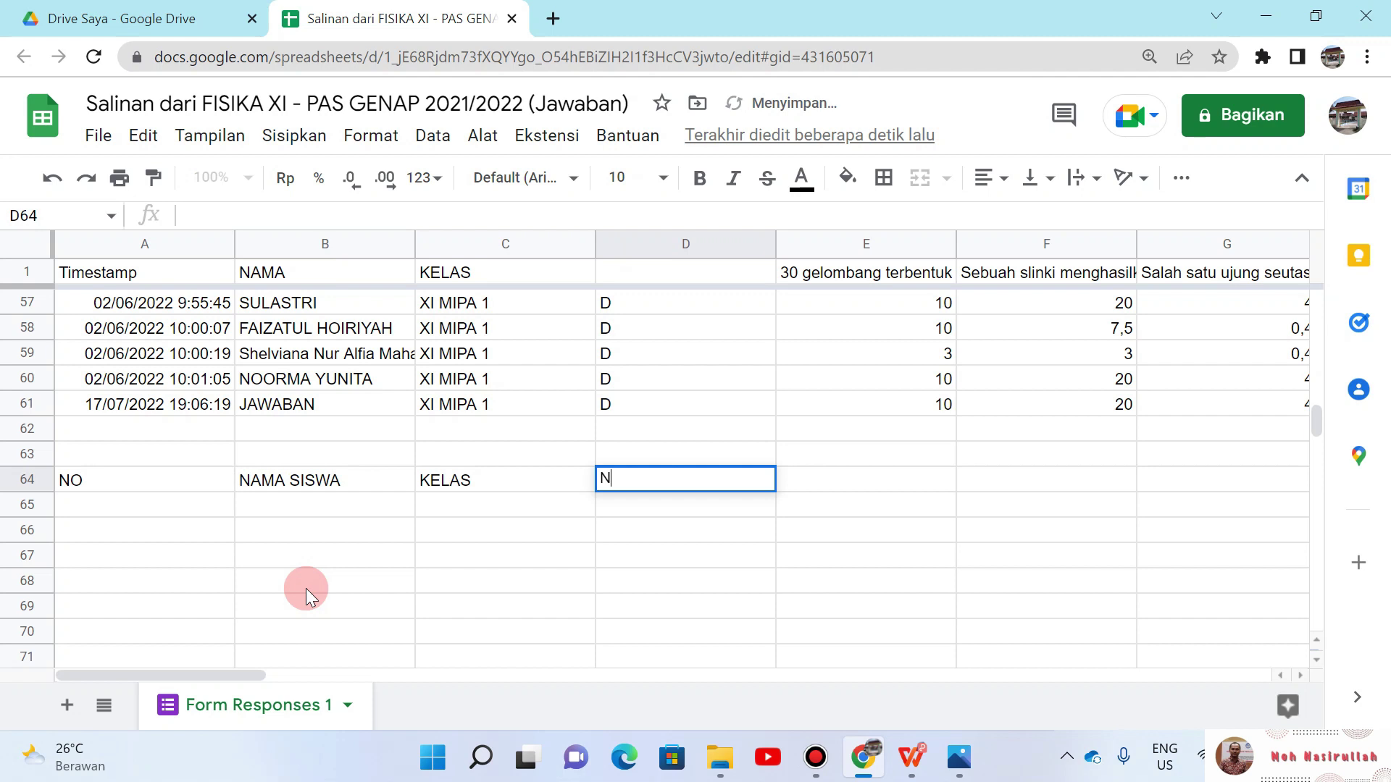
text(OMOR)
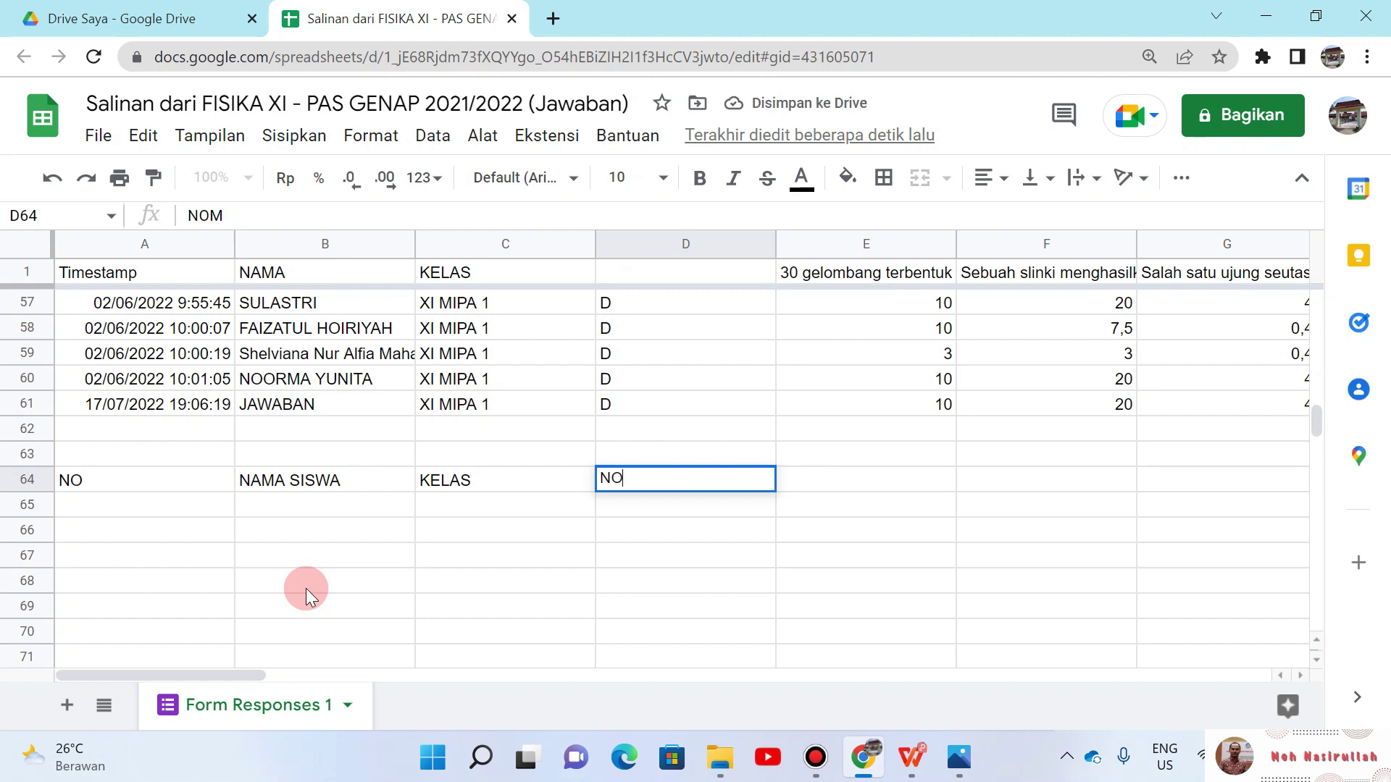
text(ITEM S)
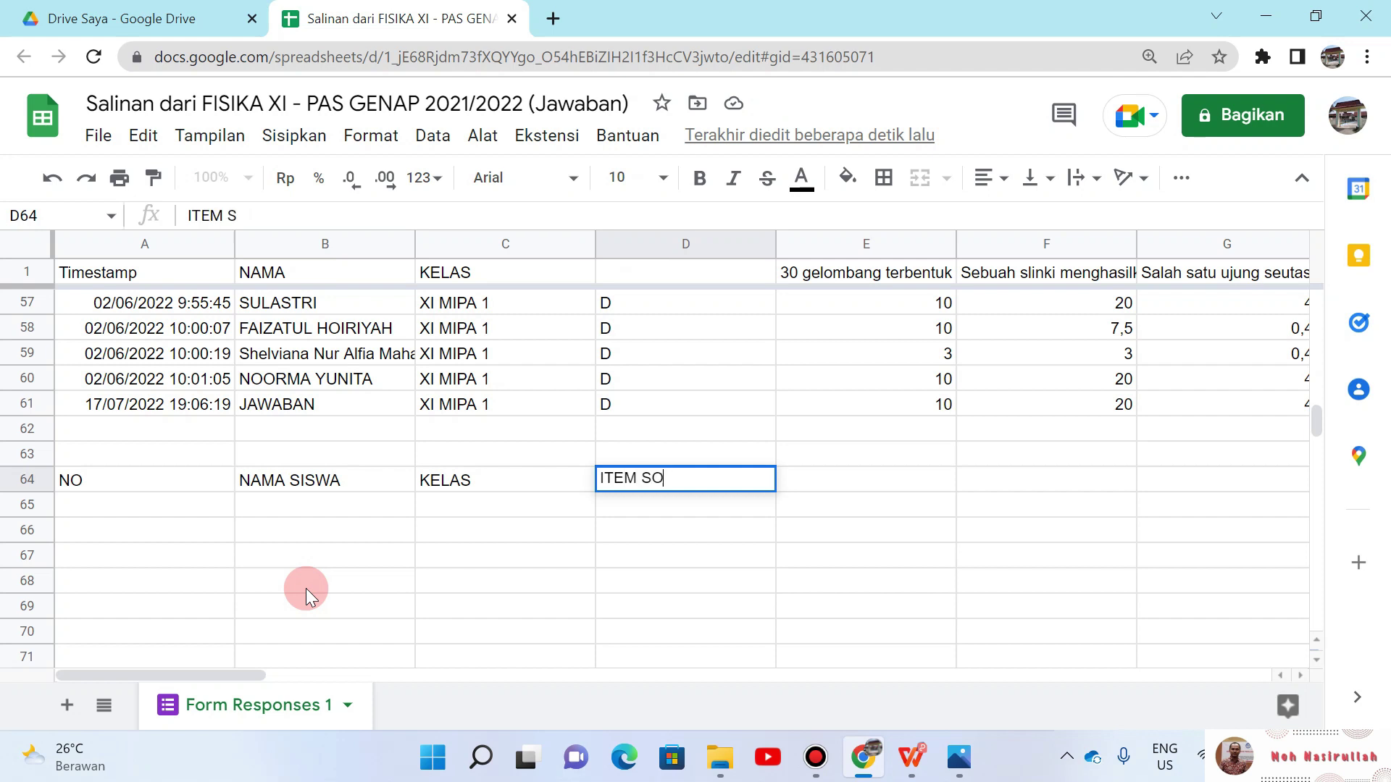
text(OAL)
key(ctrl+Return)
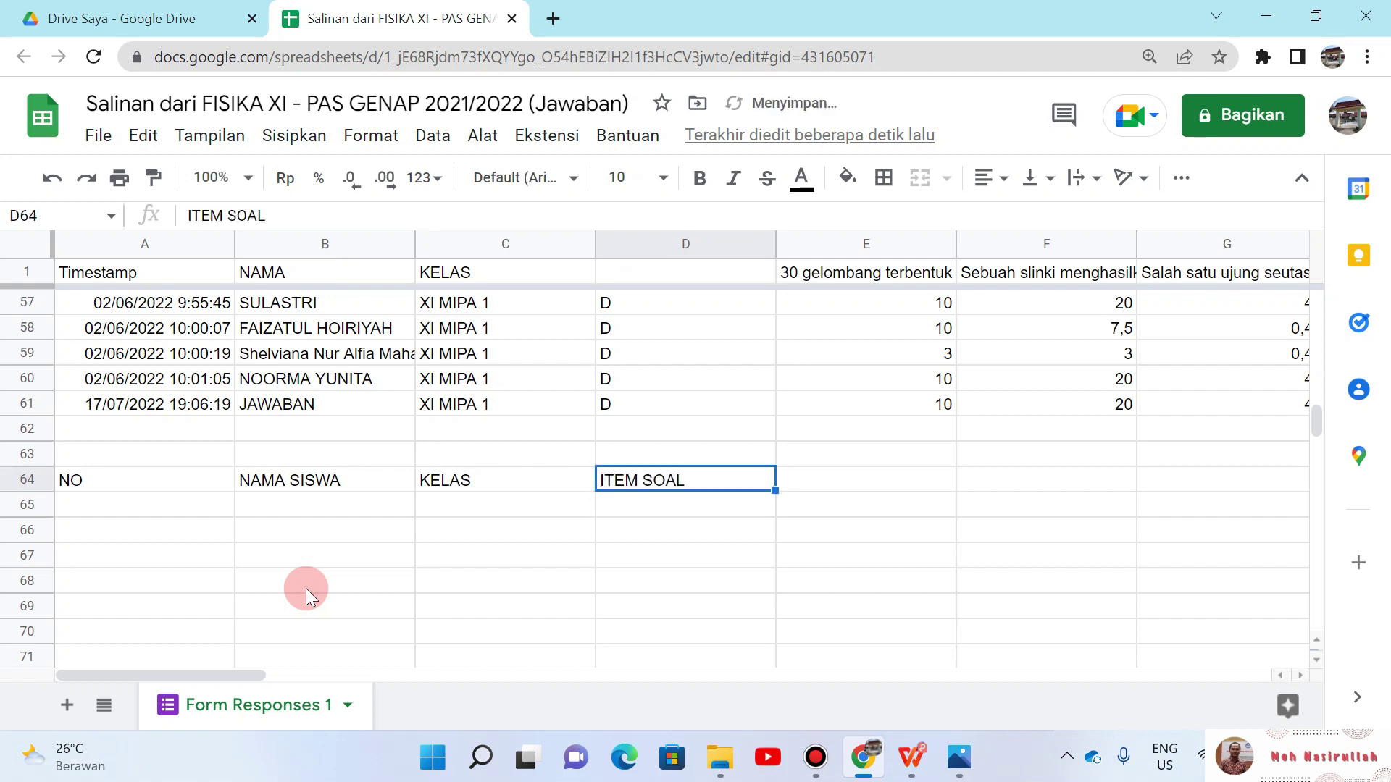
Step: Number the first two question items beneath ITEM SOAL, with 1 in D65 and 2 in E65
key(Down)
text(1)
key(Tab)
text(2)
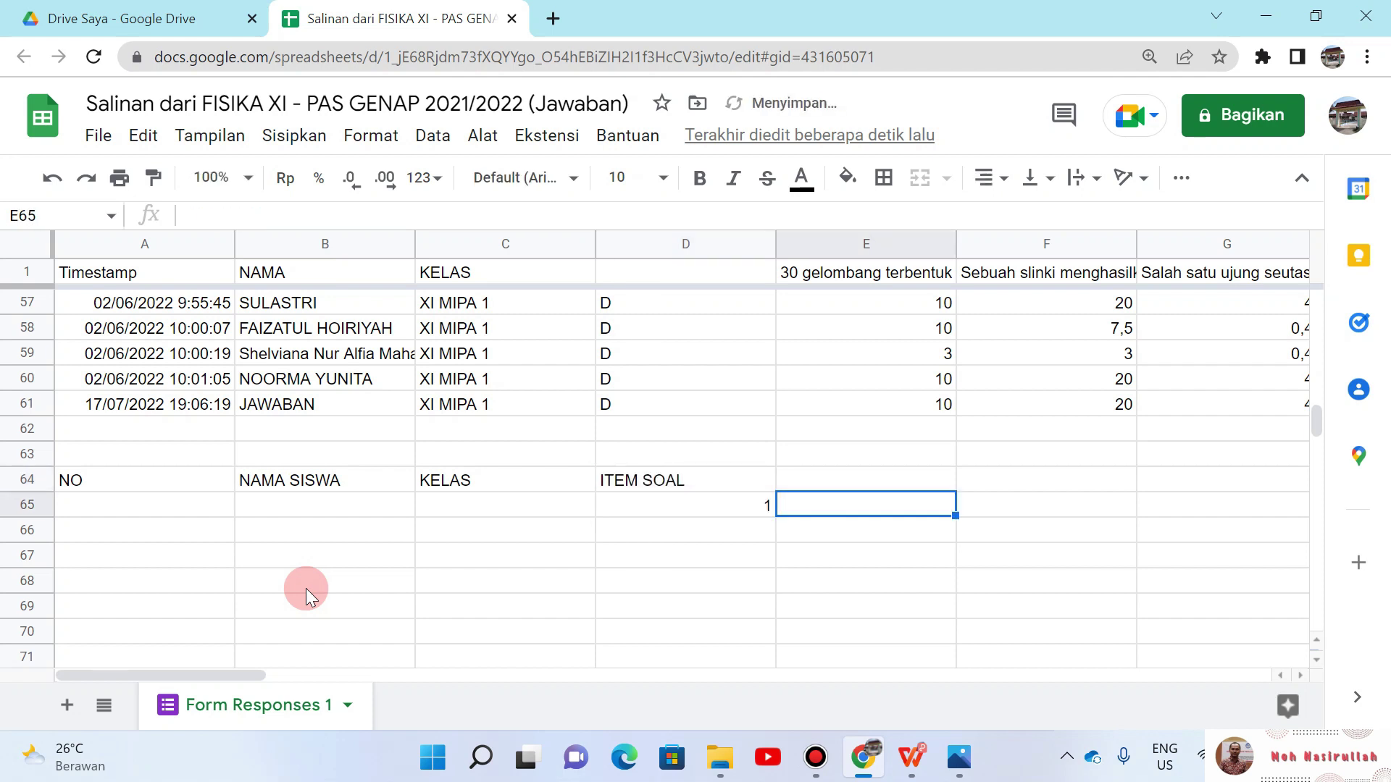
key(Tab)
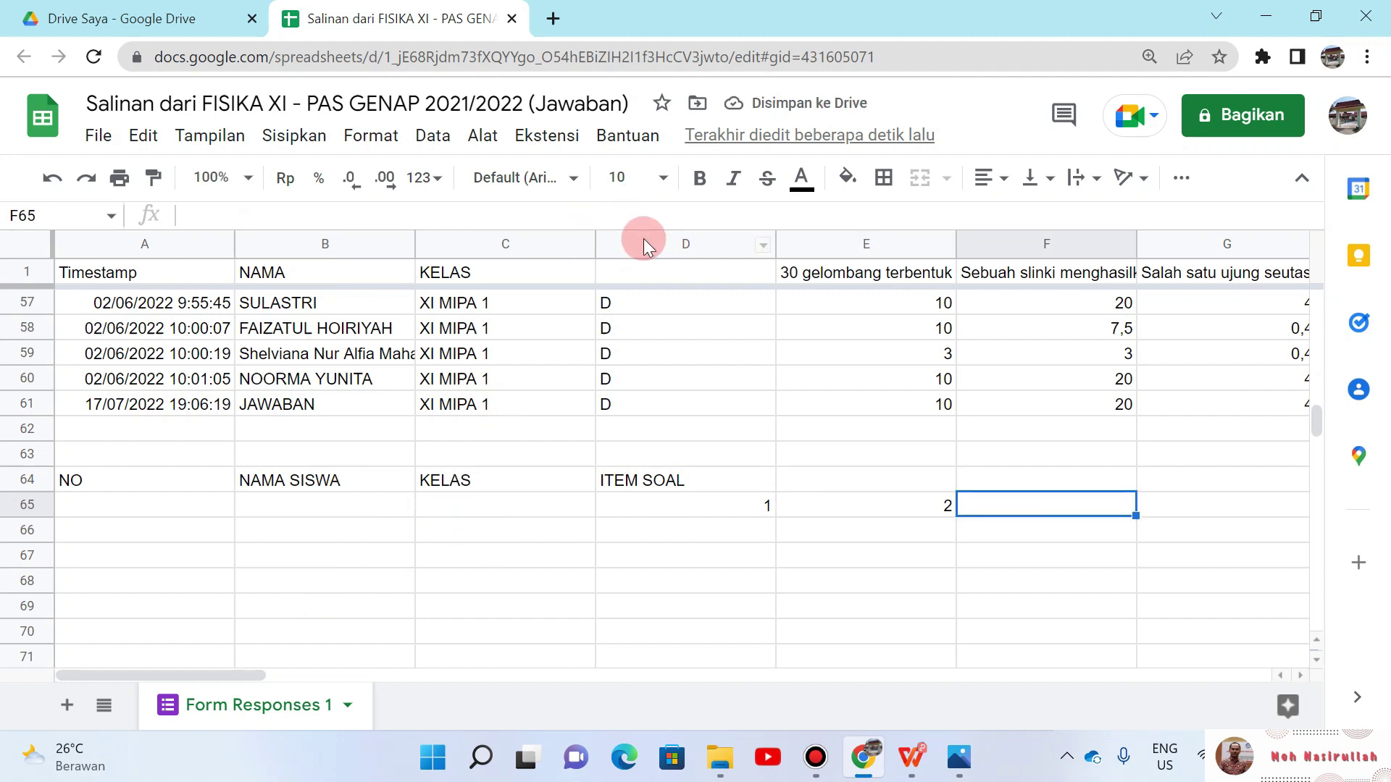
Step: Resize columns D through AH to a width of 25 pixels each
drag(644, 237, 866, 244)
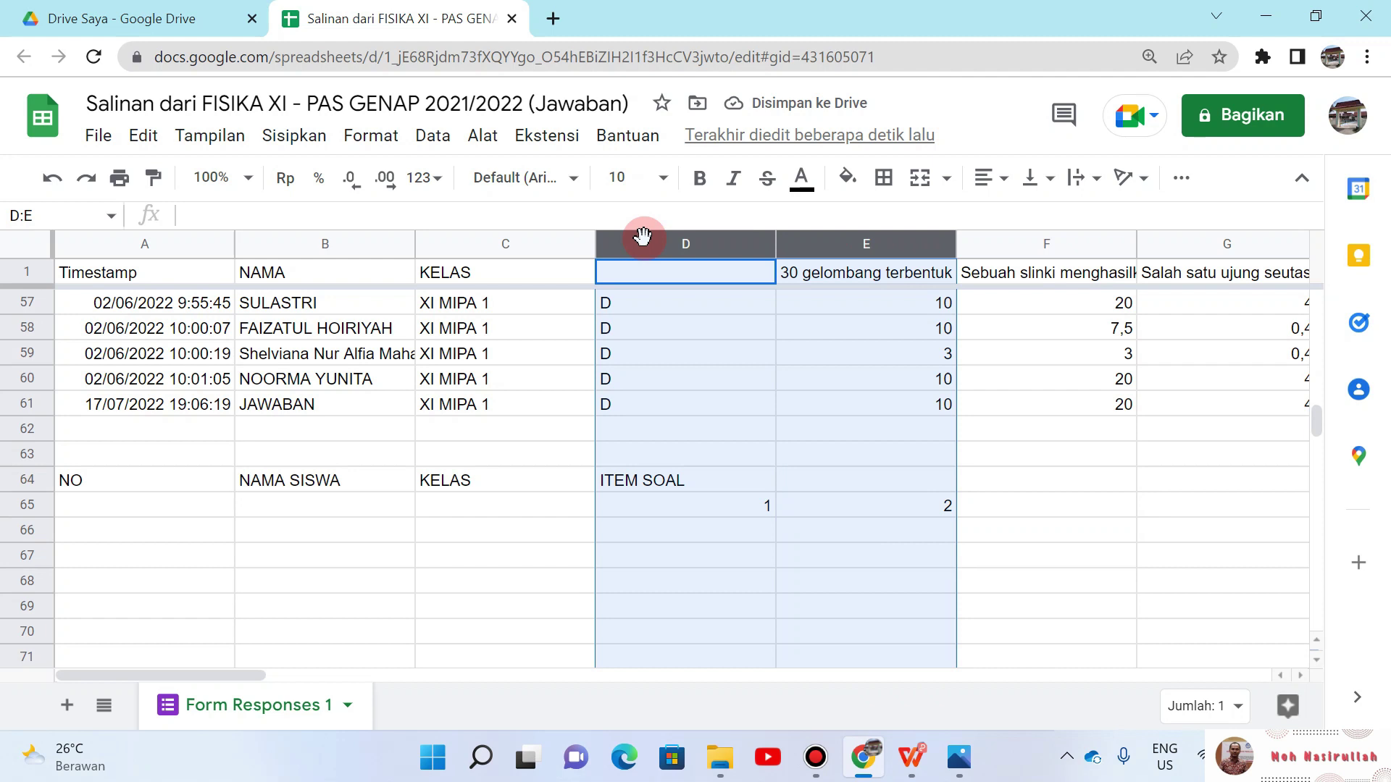
key(shift+Right)
key(shift+Right)
key(shift+Right)
key(shift+Right)
key(shift+Right)
key(shift+Right)
key(shift+Right)
key(shift+Right)
key(shift+Right)
key(shift+Right)
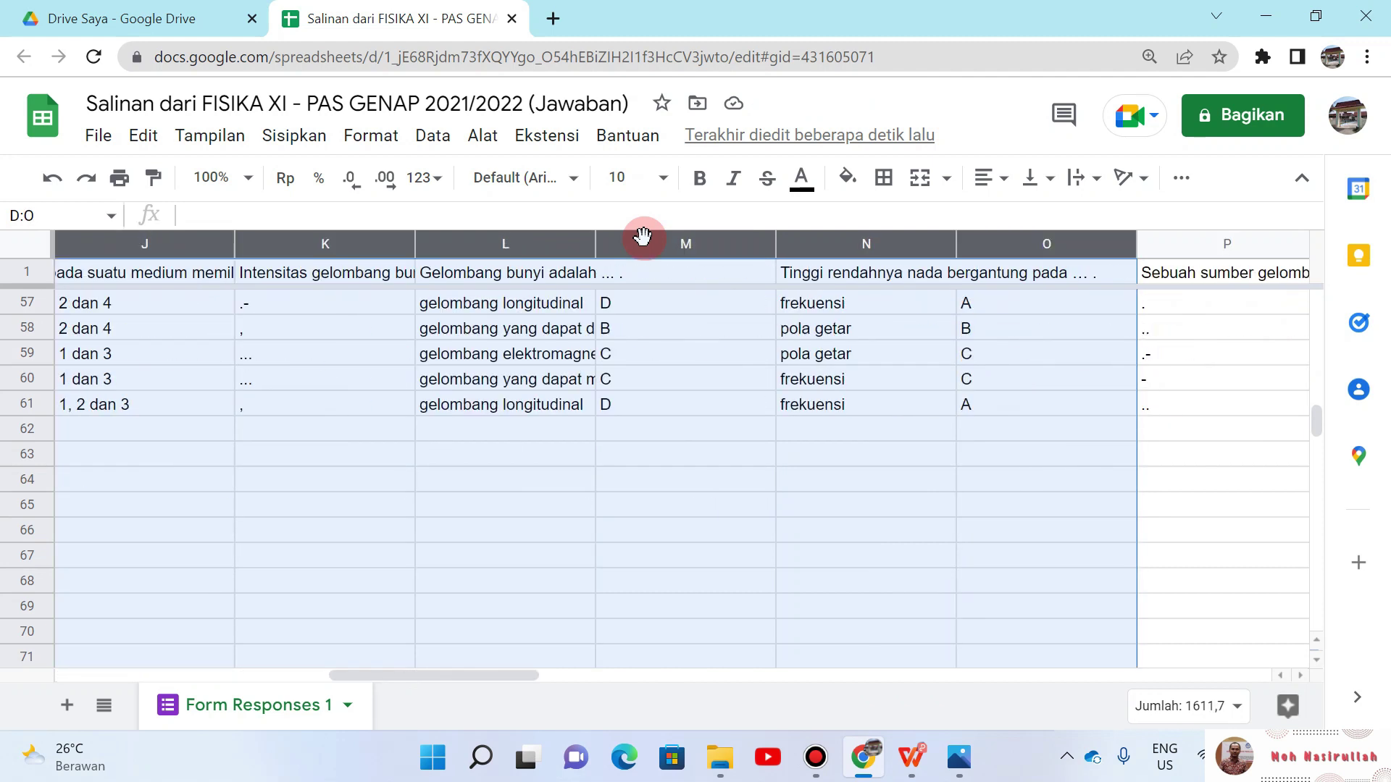
key(shift+Right)
key(shift+Right)
key(shift+Right)
key(shift+Right)
key(shift+Right)
key(shift+Right)
key(shift+Right)
key(shift+Right)
key(shift+Right)
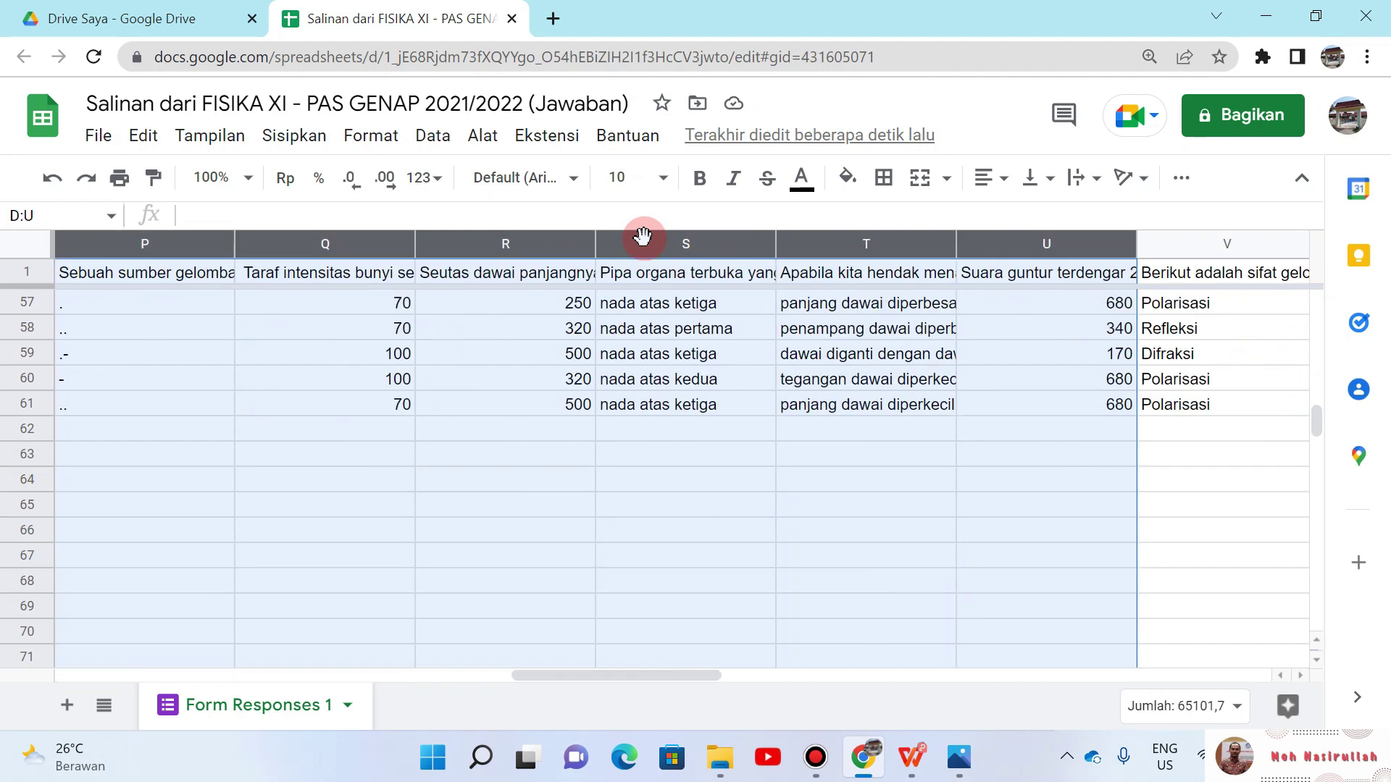
key(shift+Right)
key(shift+Right)
key(shift+Right)
key(shift+Right)
key(shift+Right)
key(shift+Right)
key(shift+Right)
key(shift+Right)
key(shift+Right)
key(shift+Right)
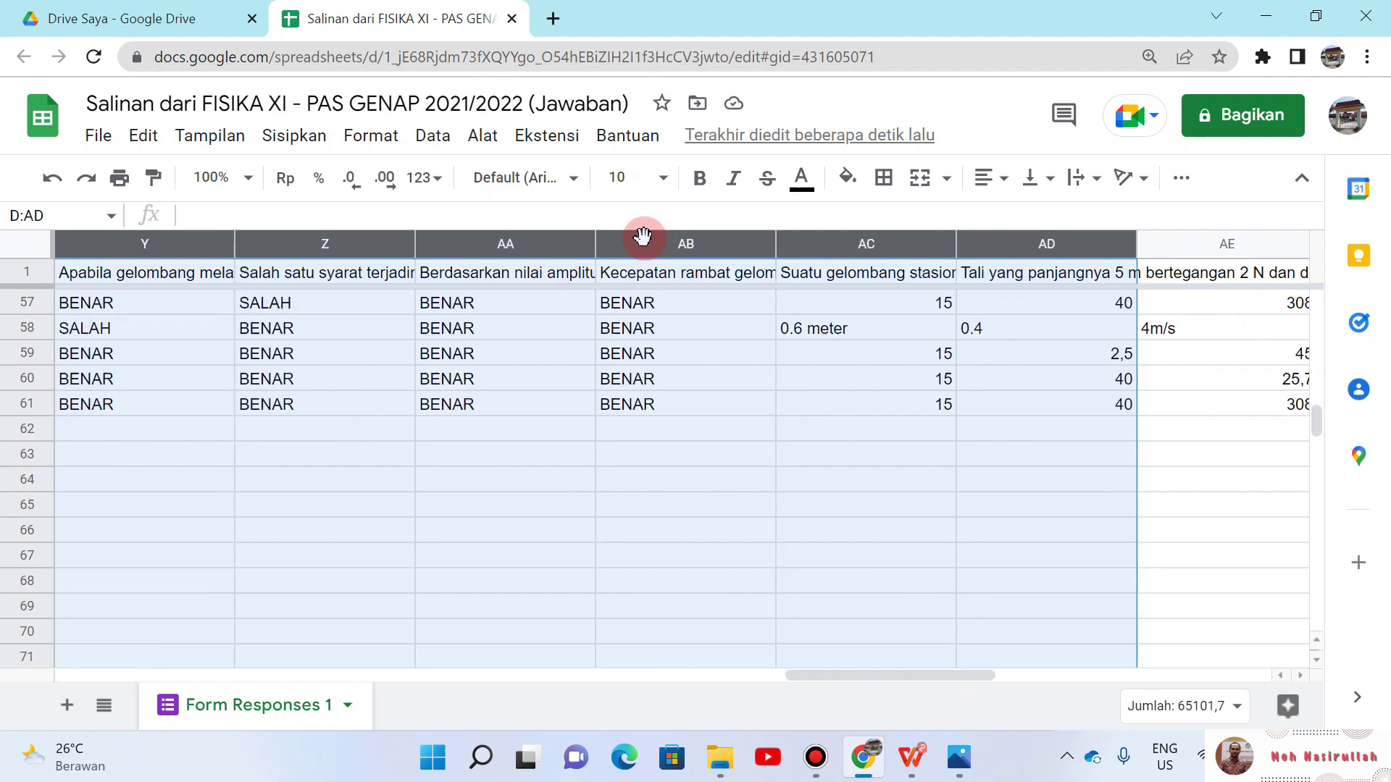
scroll(642, 236, right, 2)
key(shift+Left)
key(shift+Right)
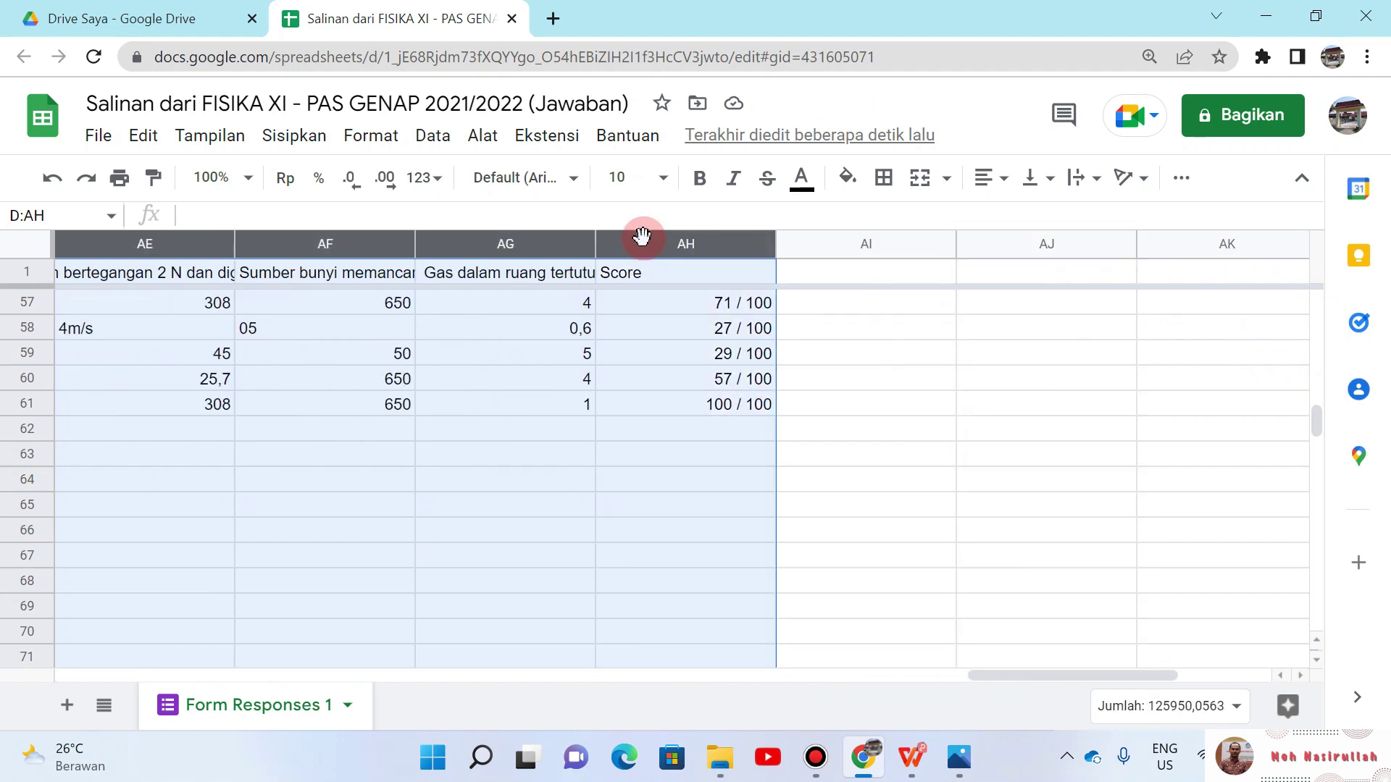
right_click(554, 247)
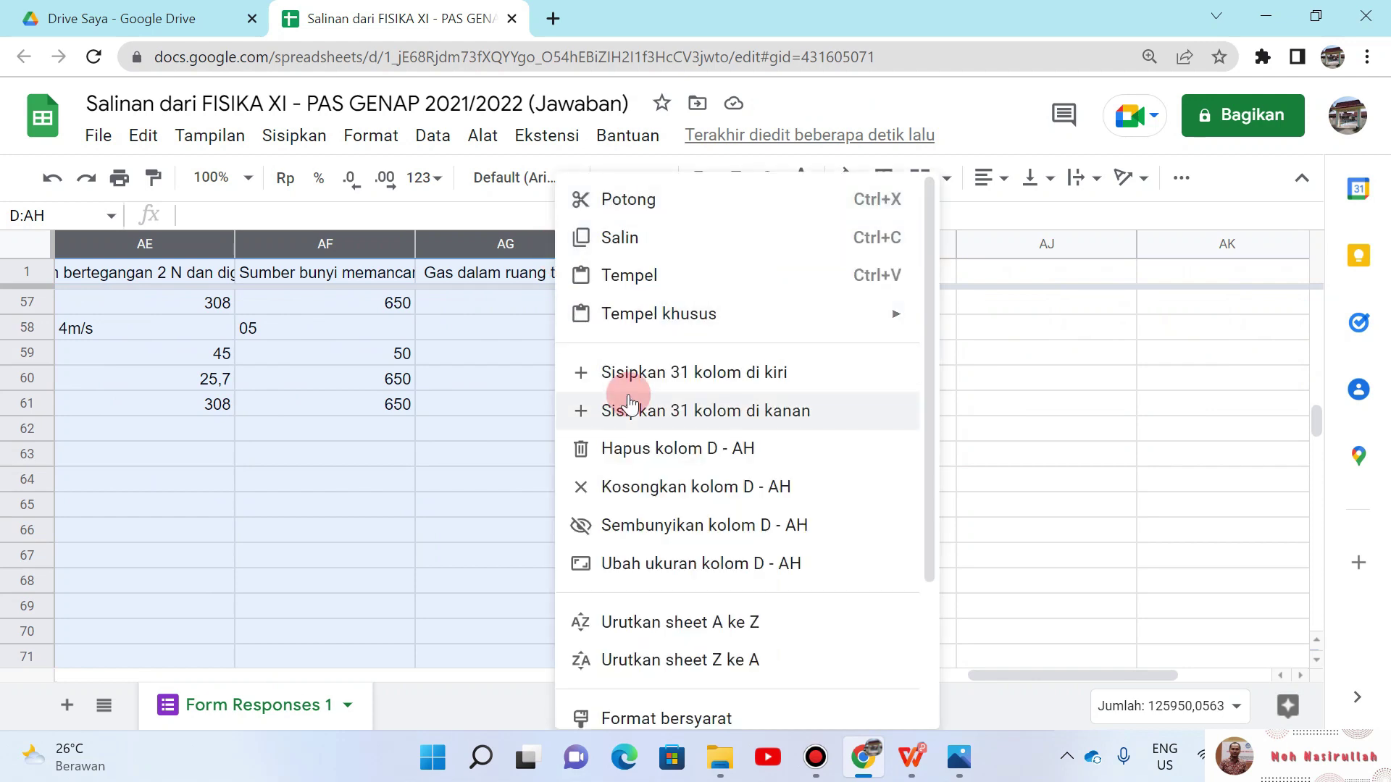
click(692, 565)
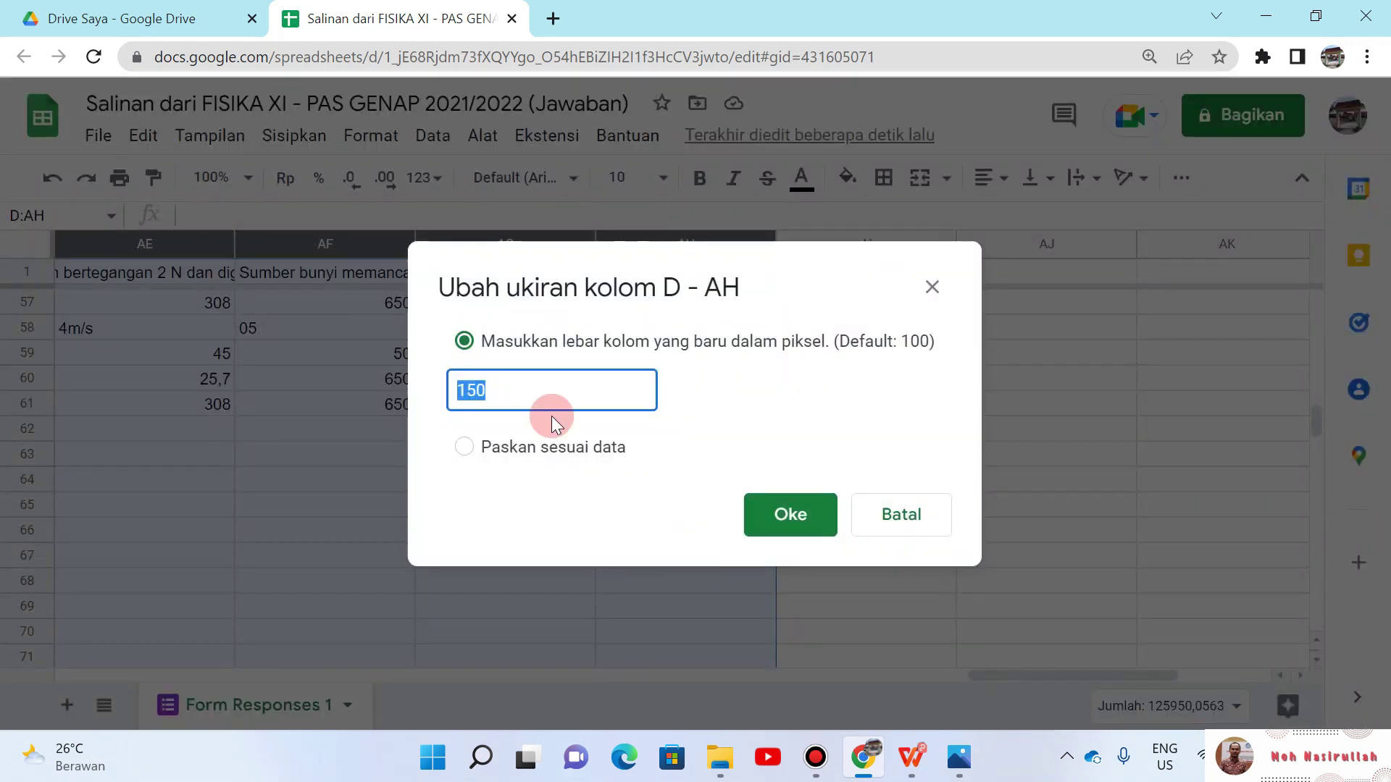
click(502, 396)
text(25)
key(Return)
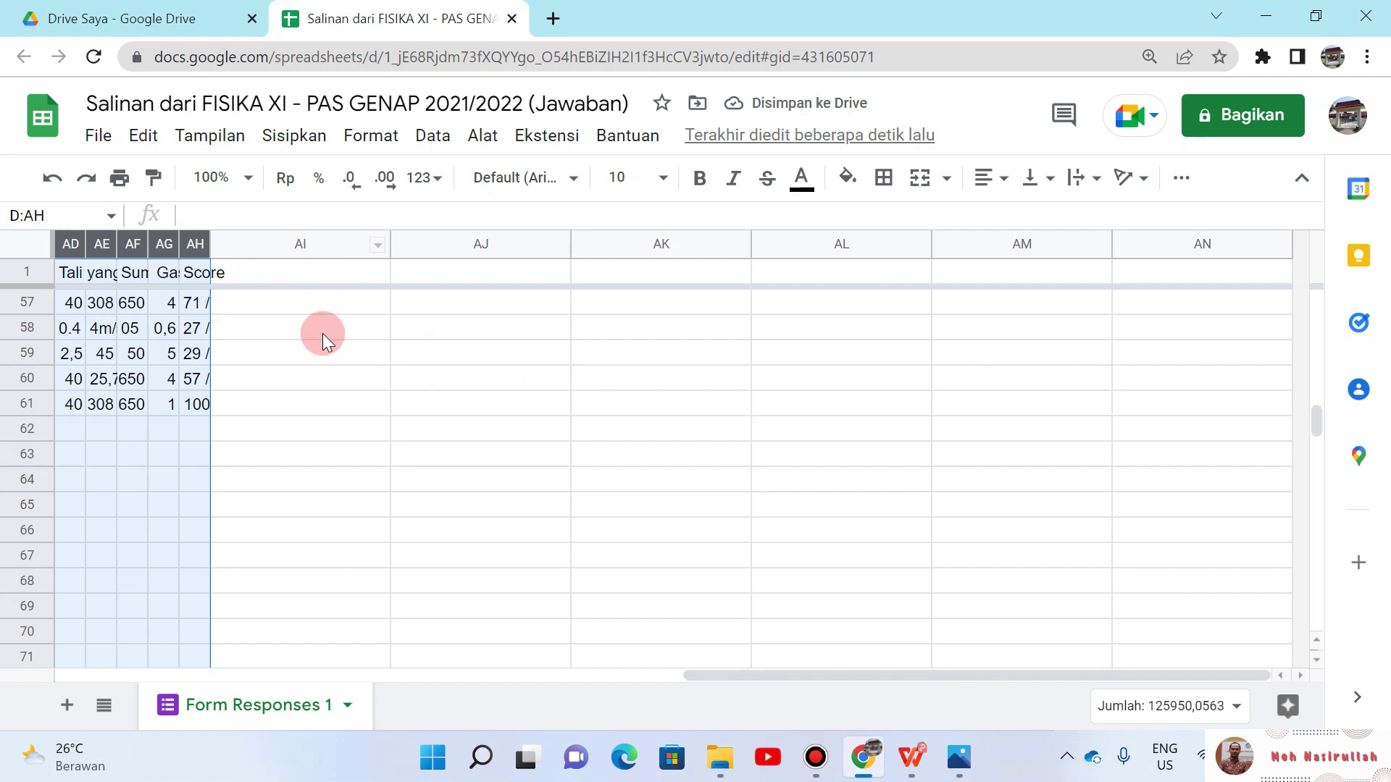
Step: Widen the Score column AH until its full score entries fit
click(297, 322)
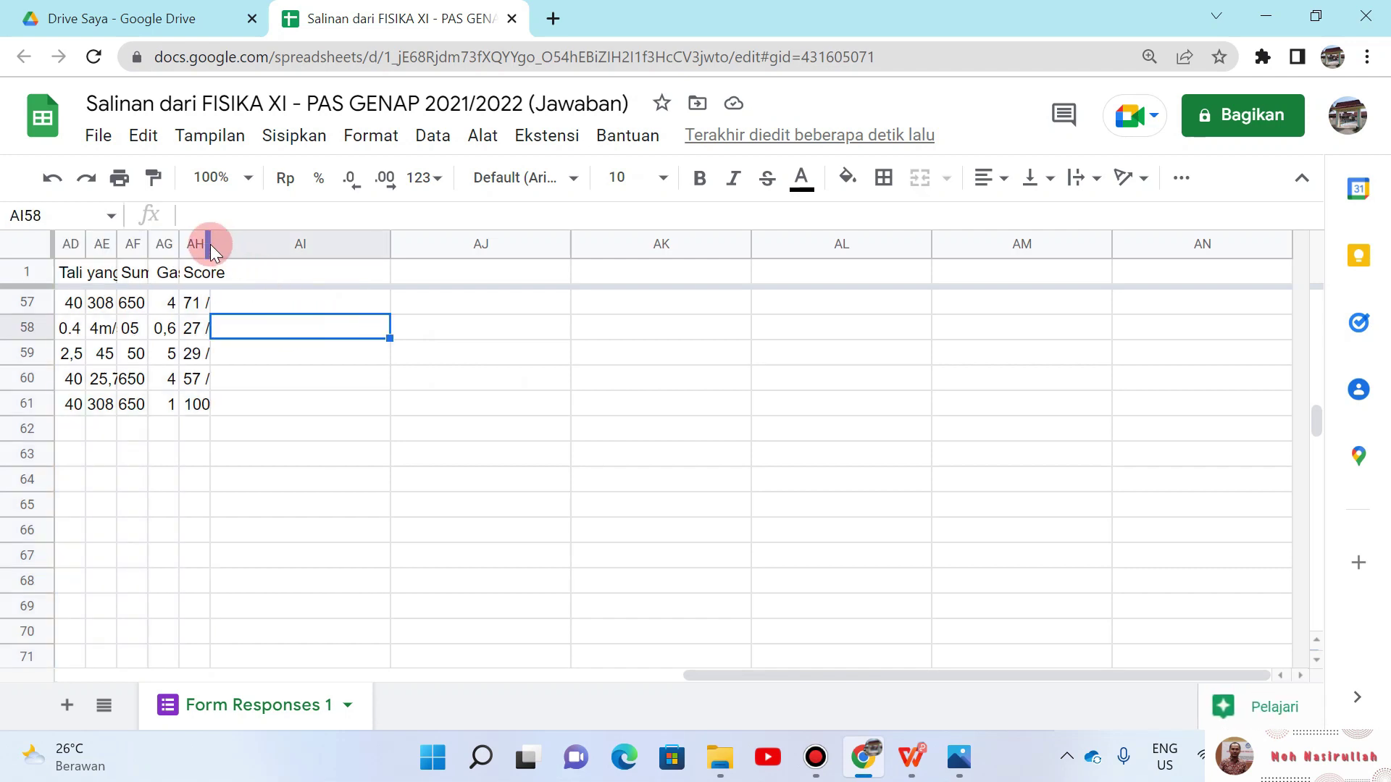
drag(207, 242, 236, 250)
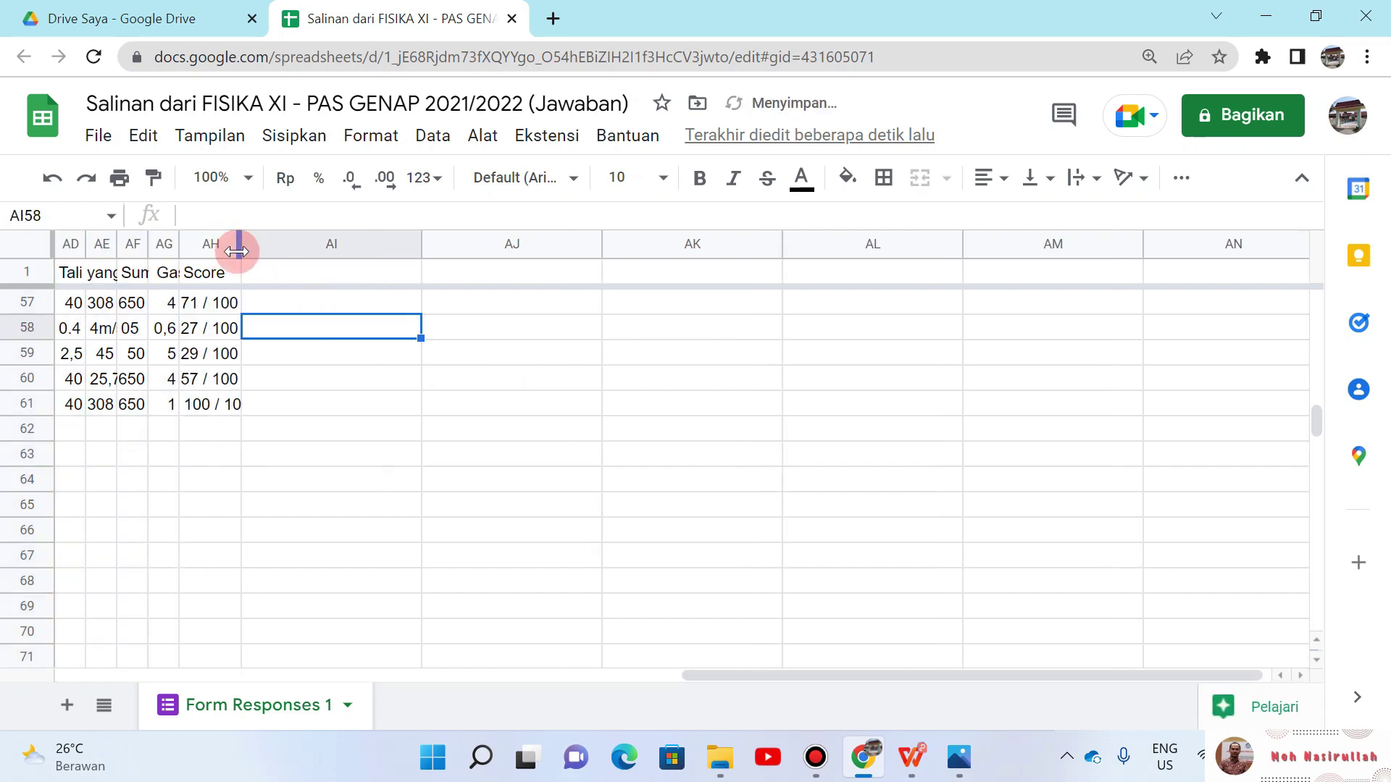
drag(242, 245, 257, 244)
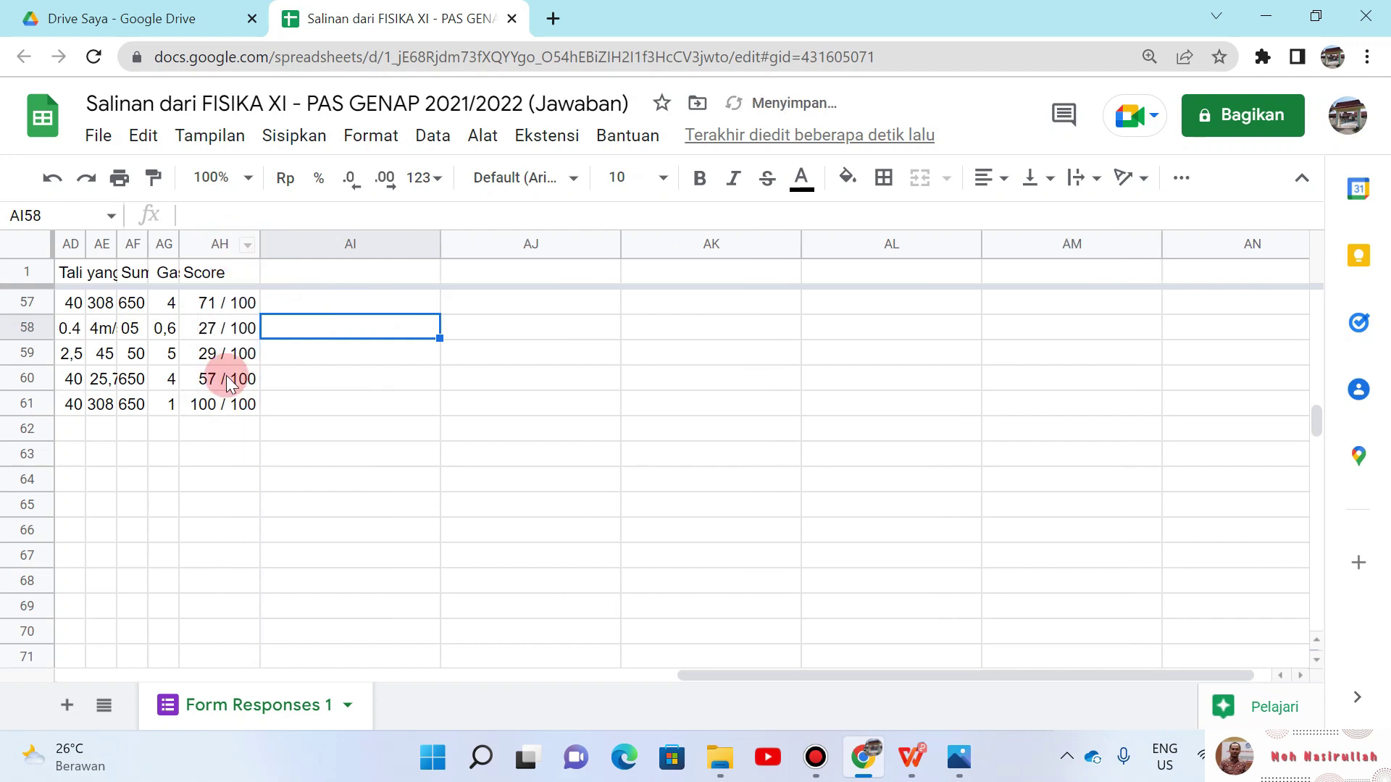
Step: Examine the last response rows, especially the answer-key row JAWABAN in row 61
click(223, 428)
key(Home)
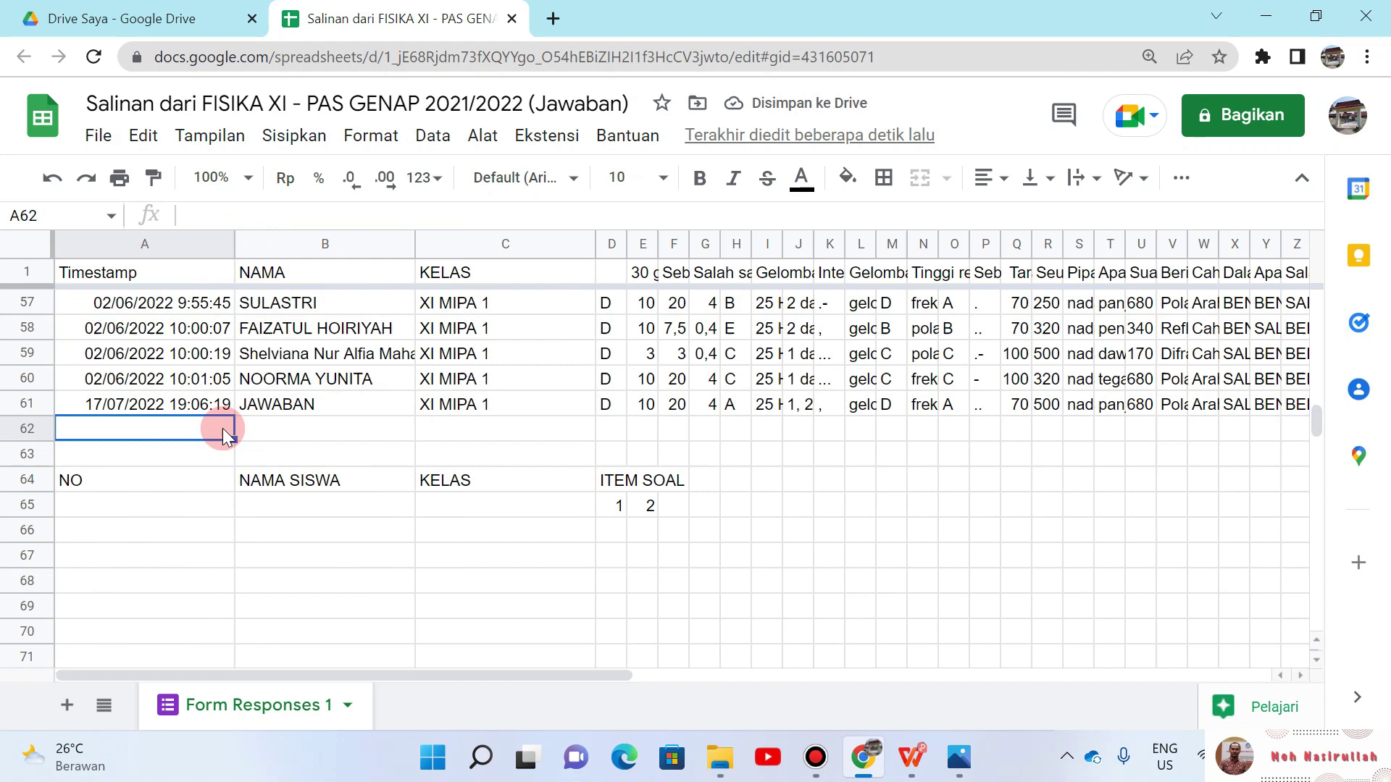
key(Down)
key(Up)
key(Up)
key(Up)
key(Up)
key(Up)
key(Up)
key(Up)
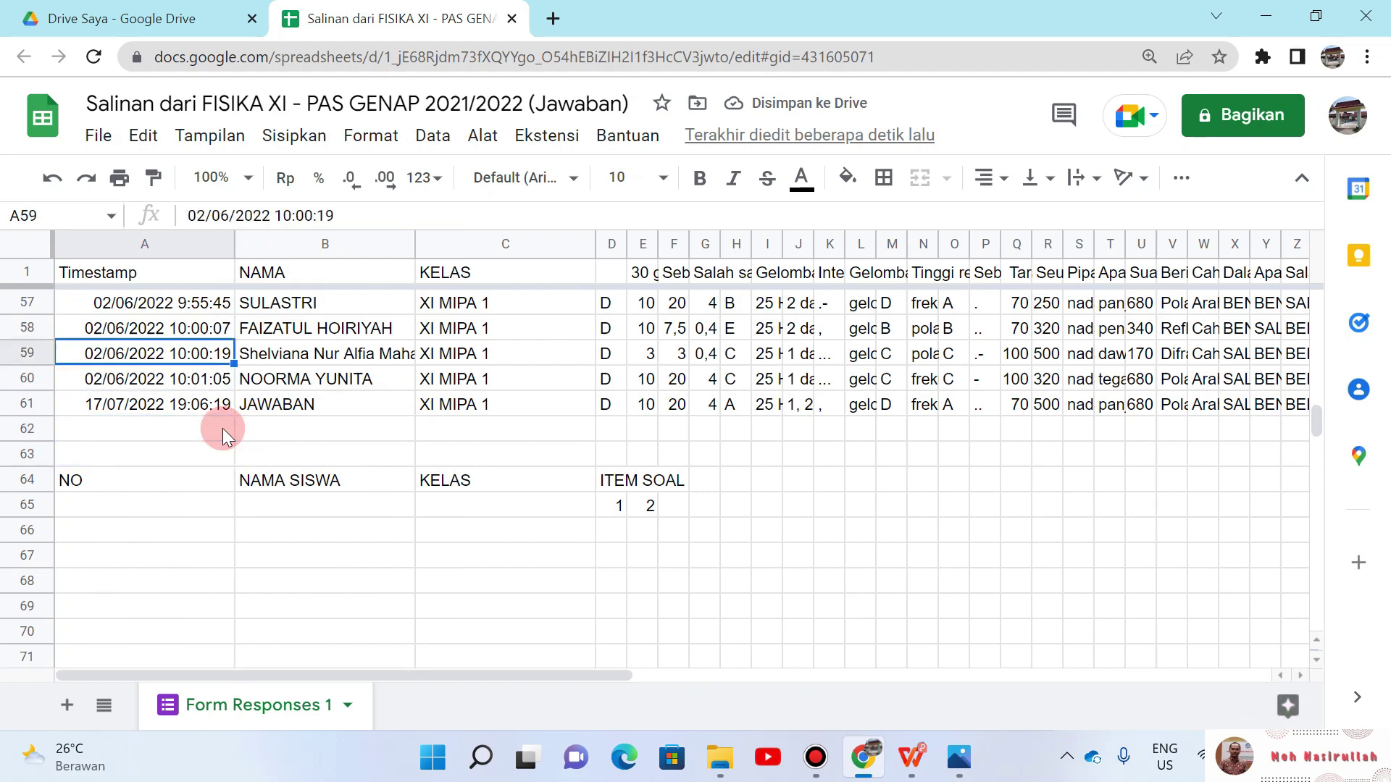
key(Down)
key(Down)
key(Down)
key(Down)
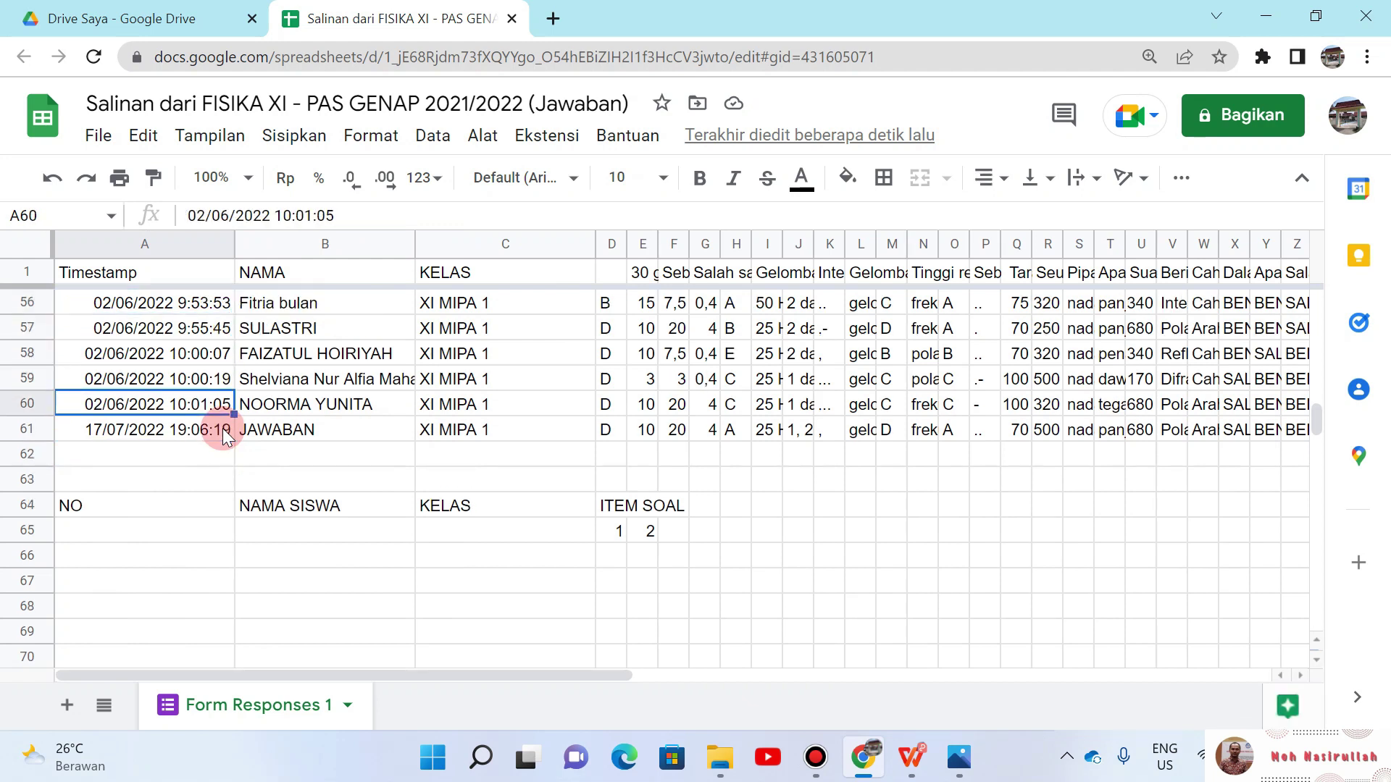
key(Down)
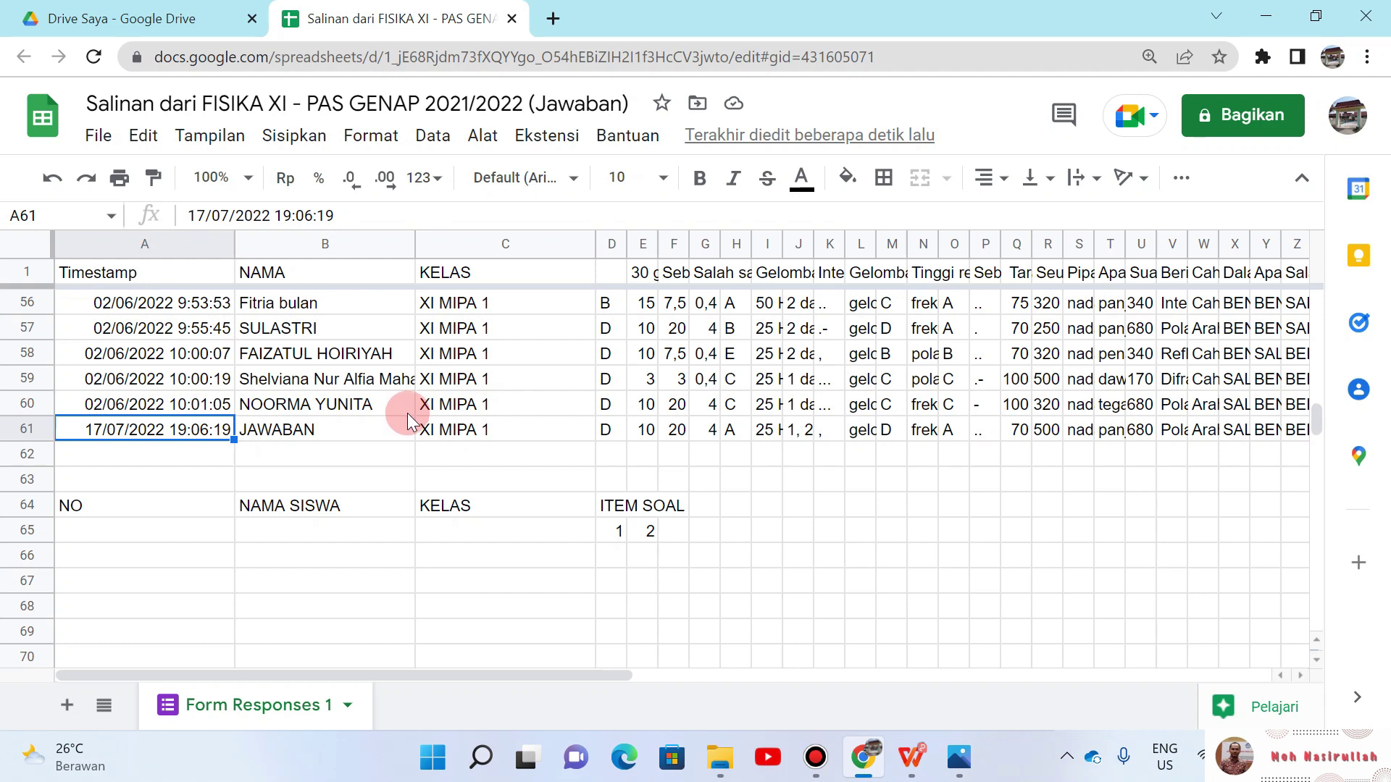
click(29, 428)
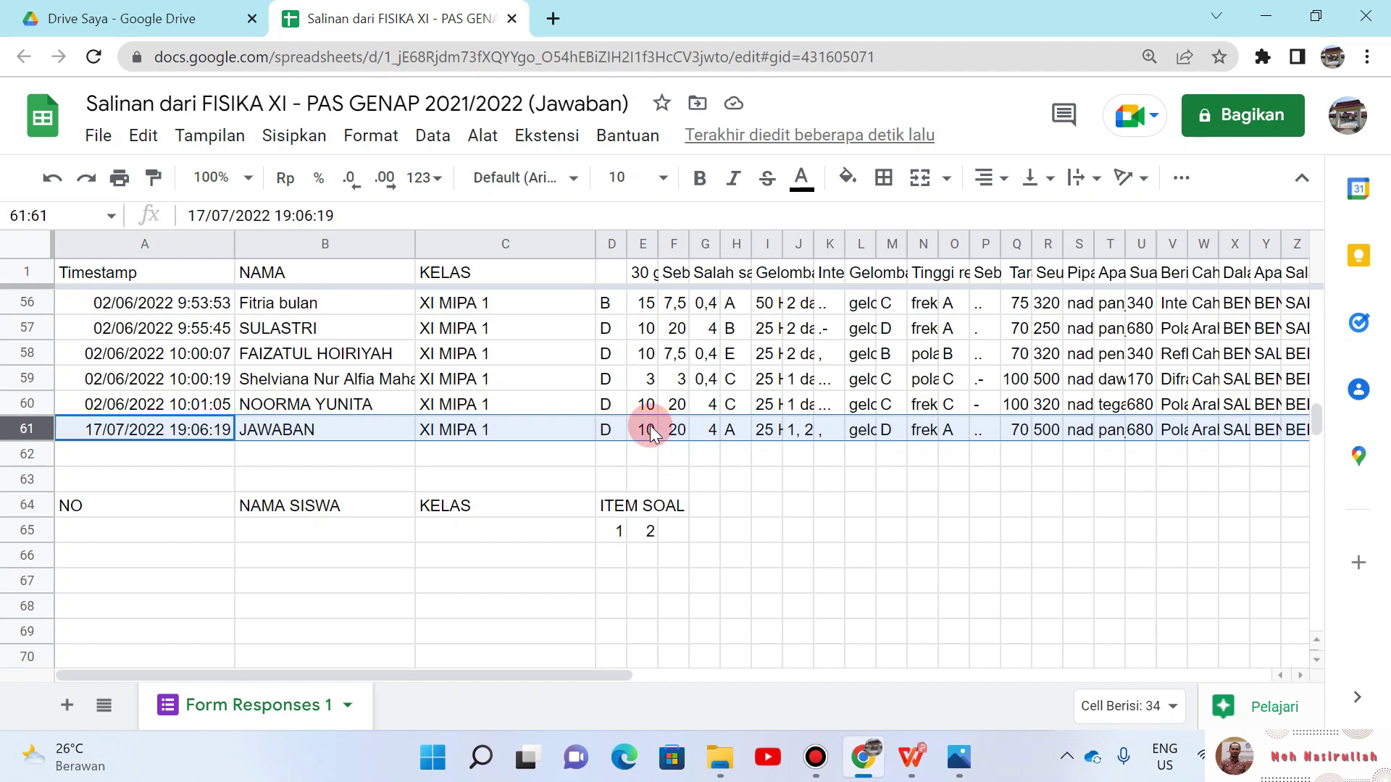
Step: Continue the item numbering from D65:E65 across to 30 in AG65 and centre the numbers
click(672, 533)
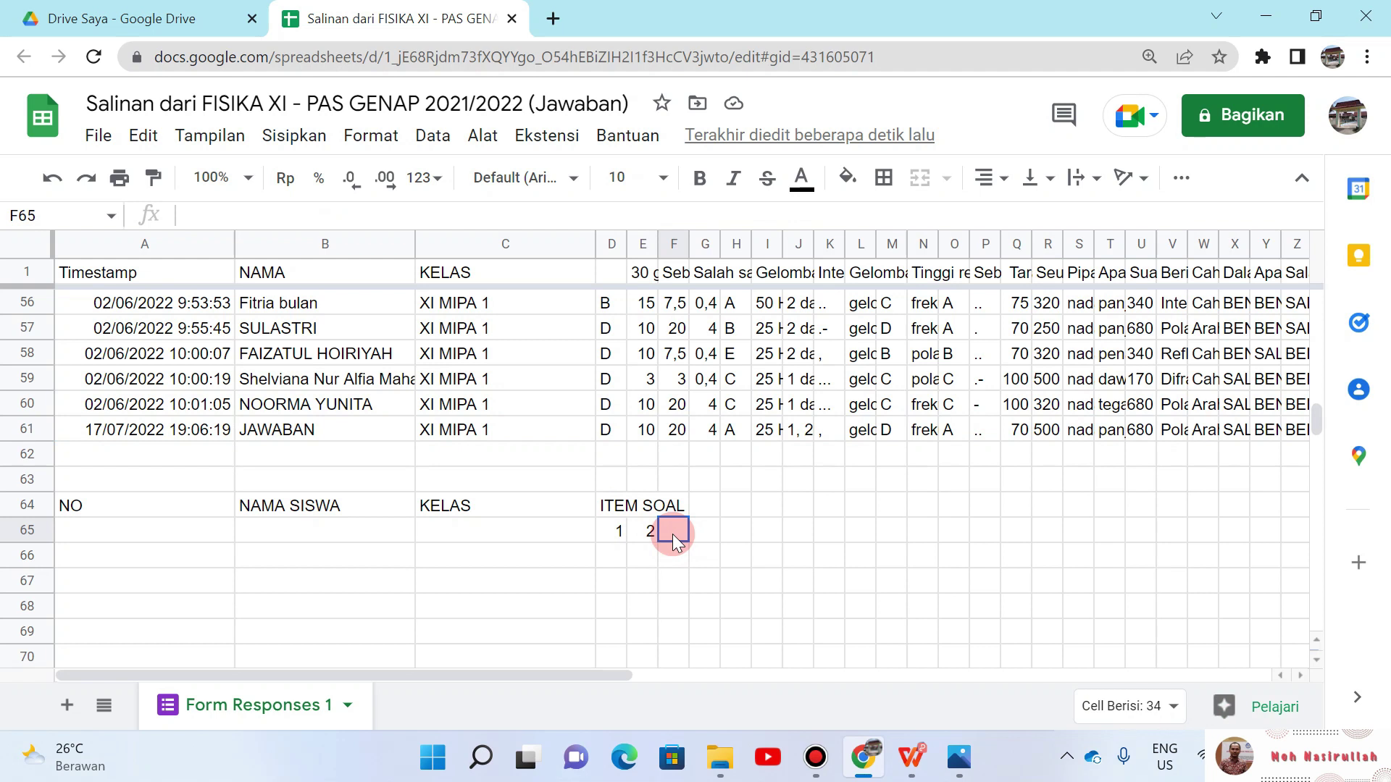
click(615, 537)
key(shift+Right)
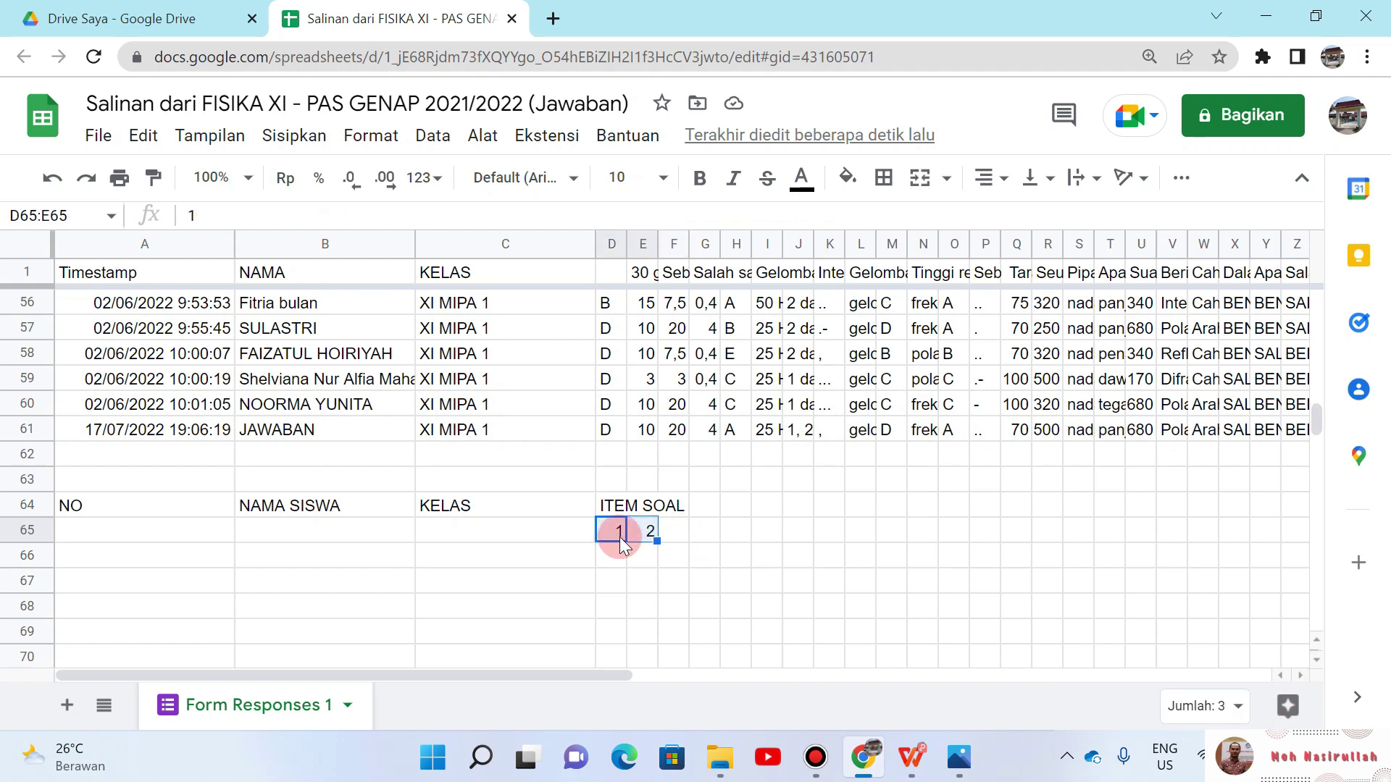
drag(657, 542, 116, 537)
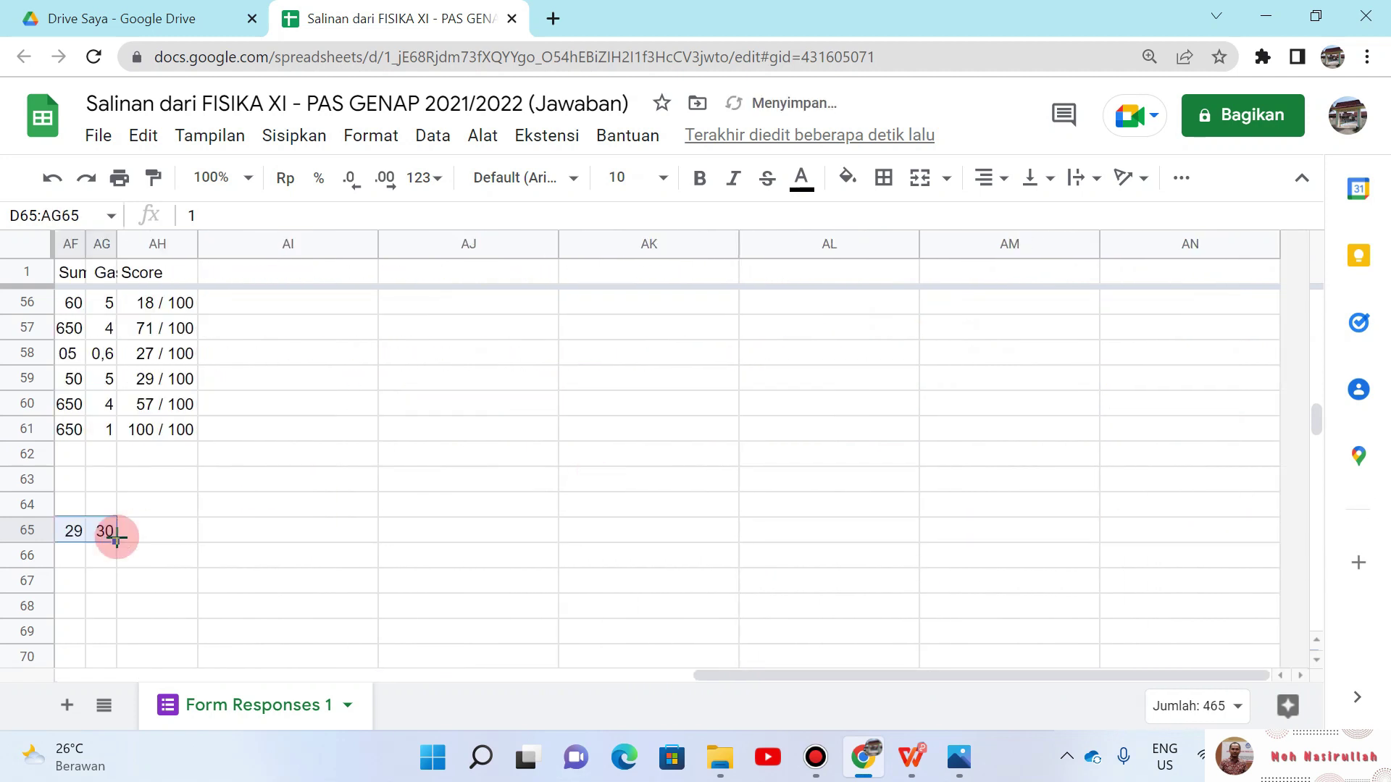
click(1005, 179)
click(1017, 222)
Step: Add the heading TOTAL in AH65, directly after the last item number
key(Left)
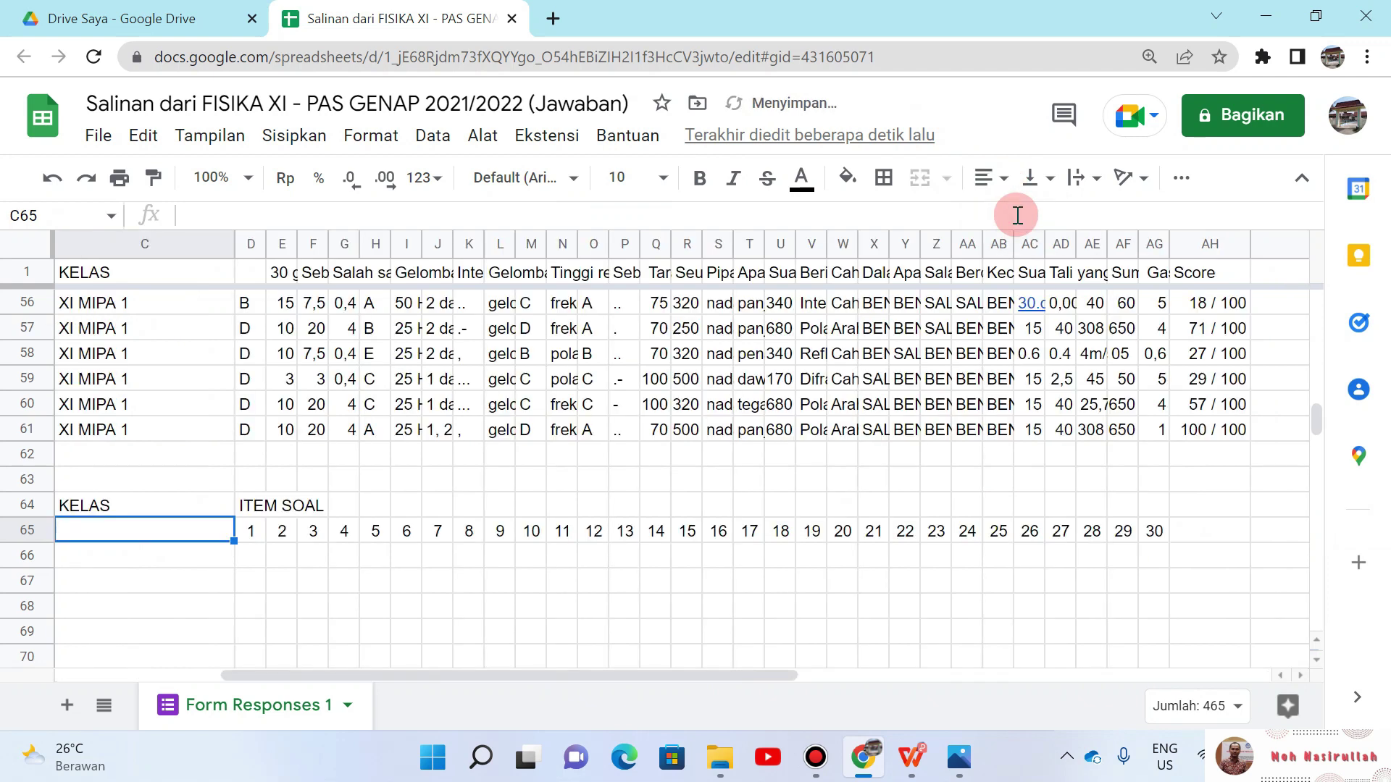
key(Left)
key(Right)
key(Right)
key(Right)
key(Right)
key(Right)
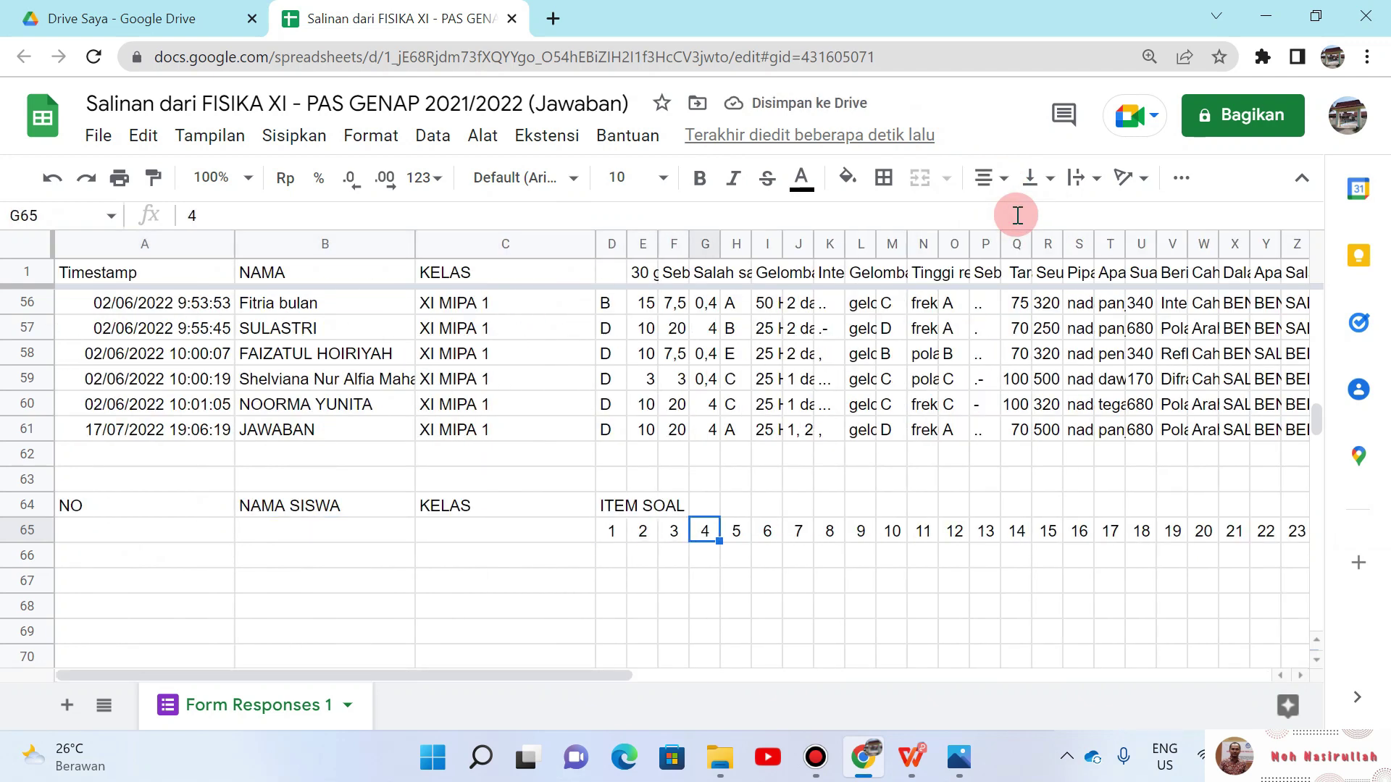
key(Right)
key(Right)
key(ctrl+Right)
key(Right)
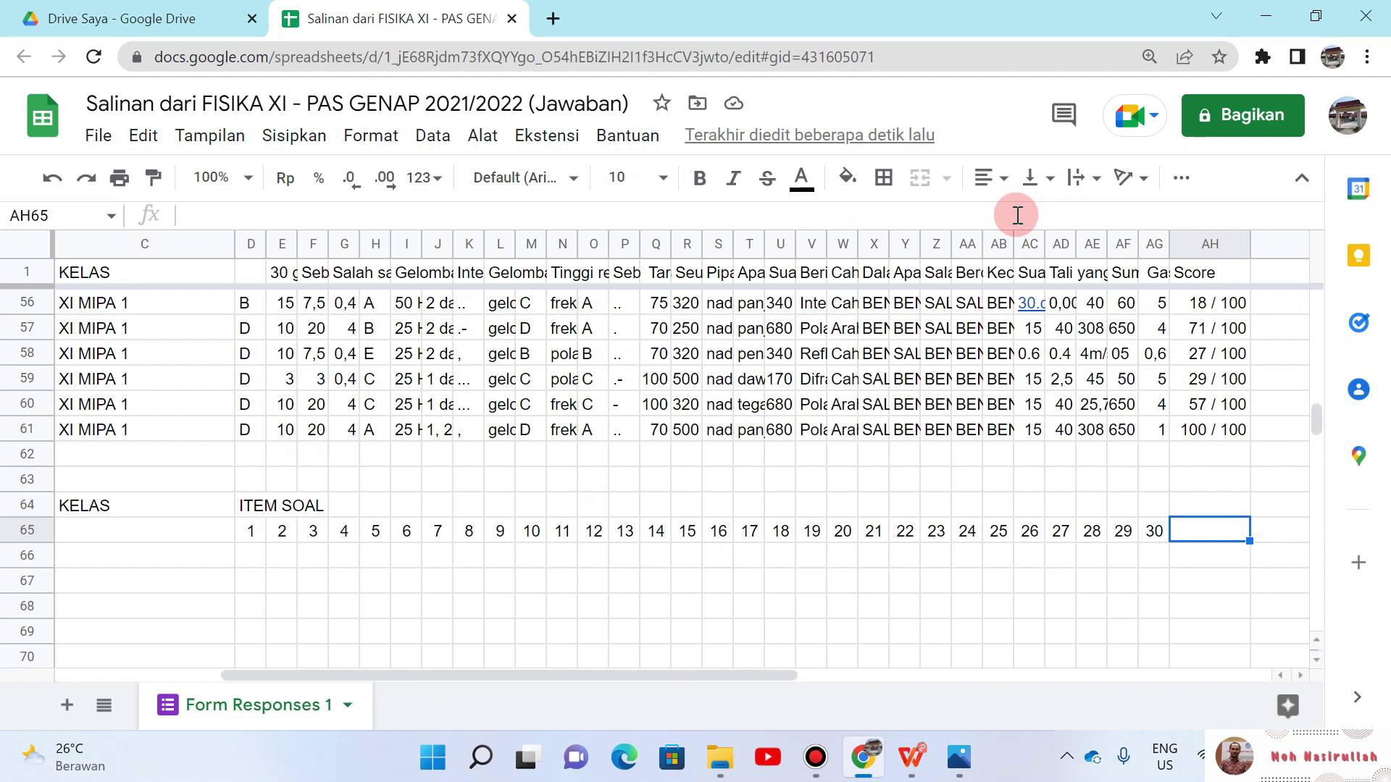
text(tO)
key(BackSpace)
key(BackSpace)
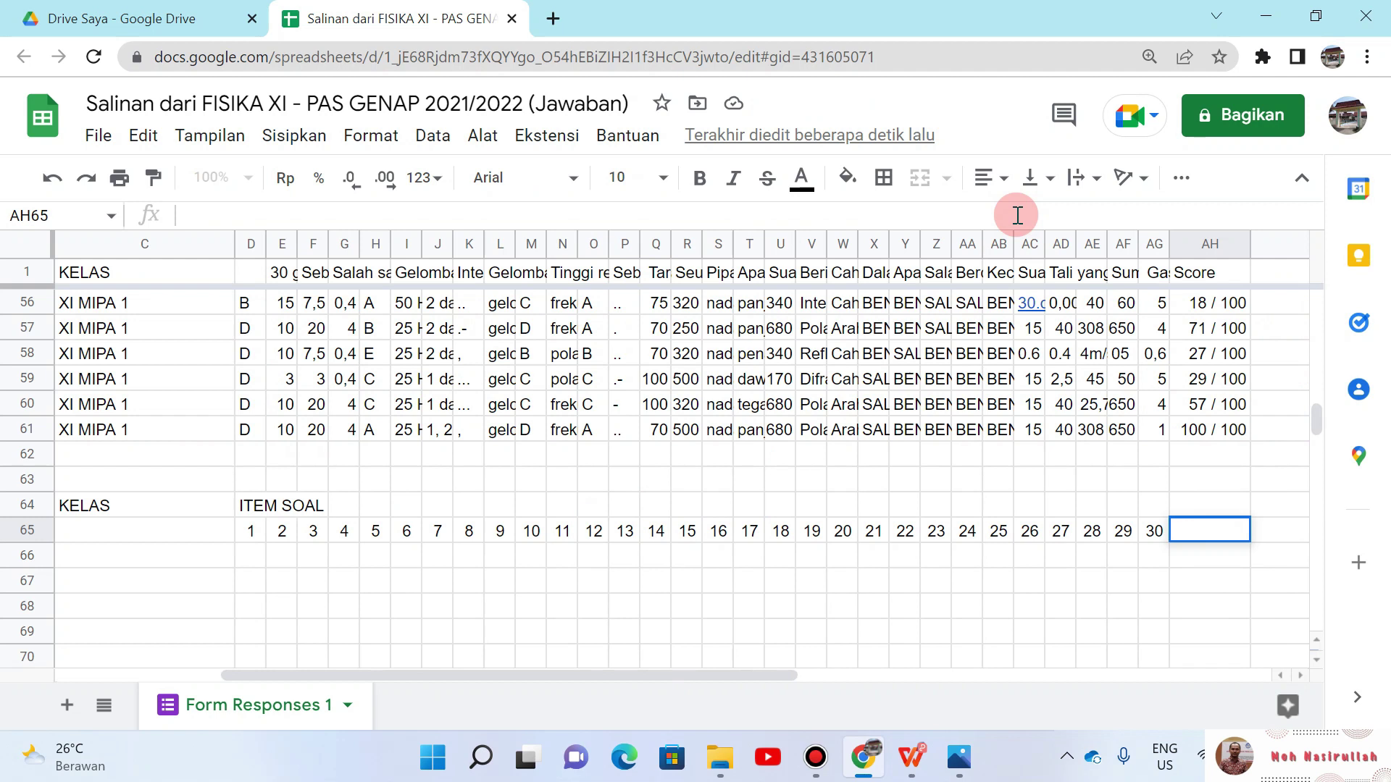
text(TOTAL)
key(Return)
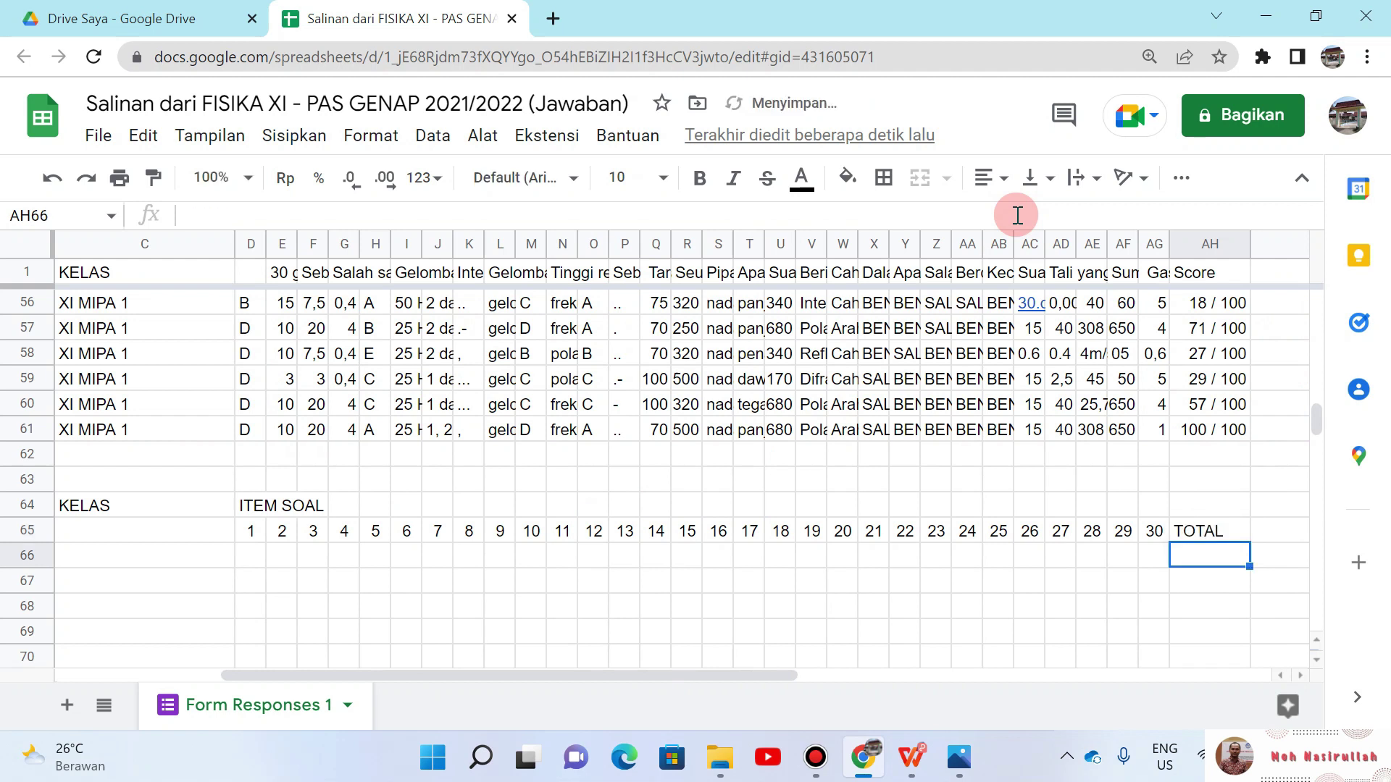
Step: Enter the label BOBOT in D66, beneath the first item number
key(Left)
key(Left)
key(Home)
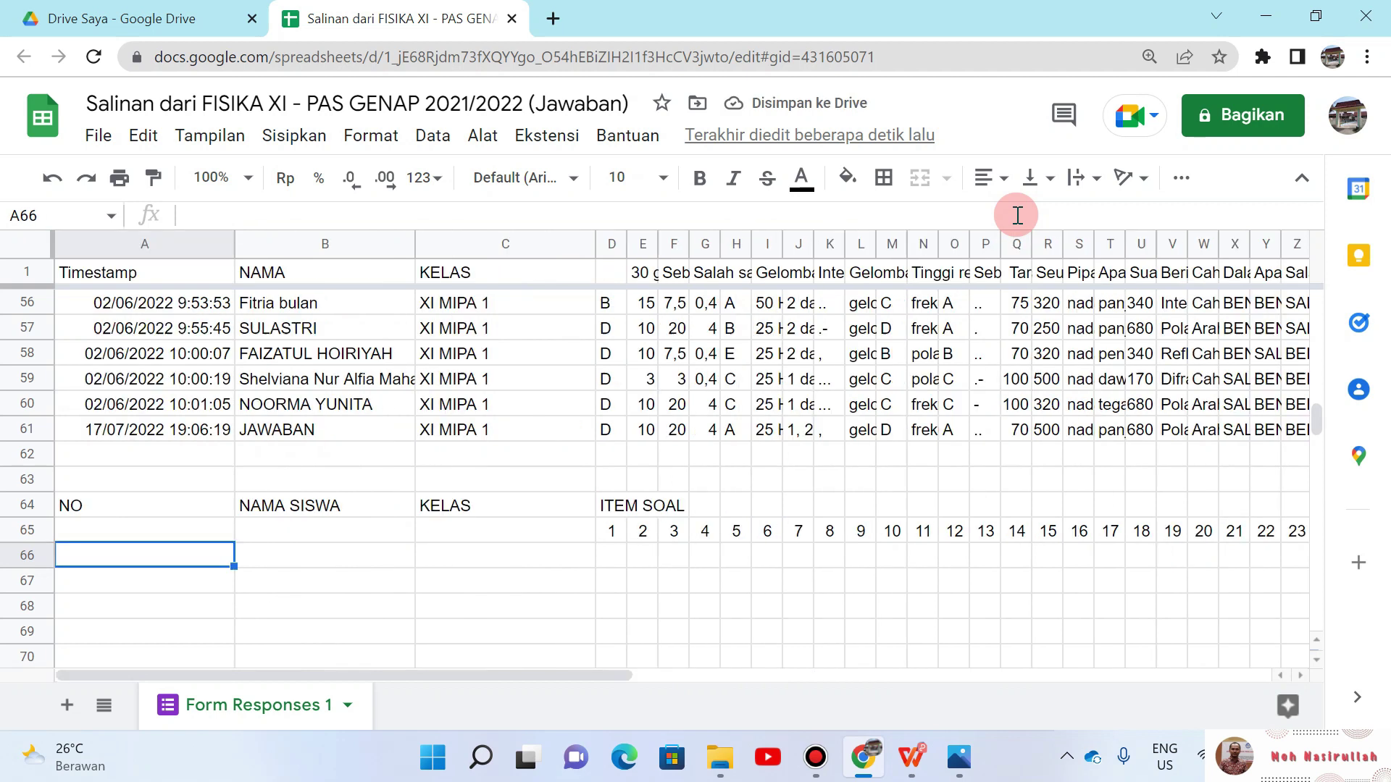
key(Right)
key(Right)
key(Right)
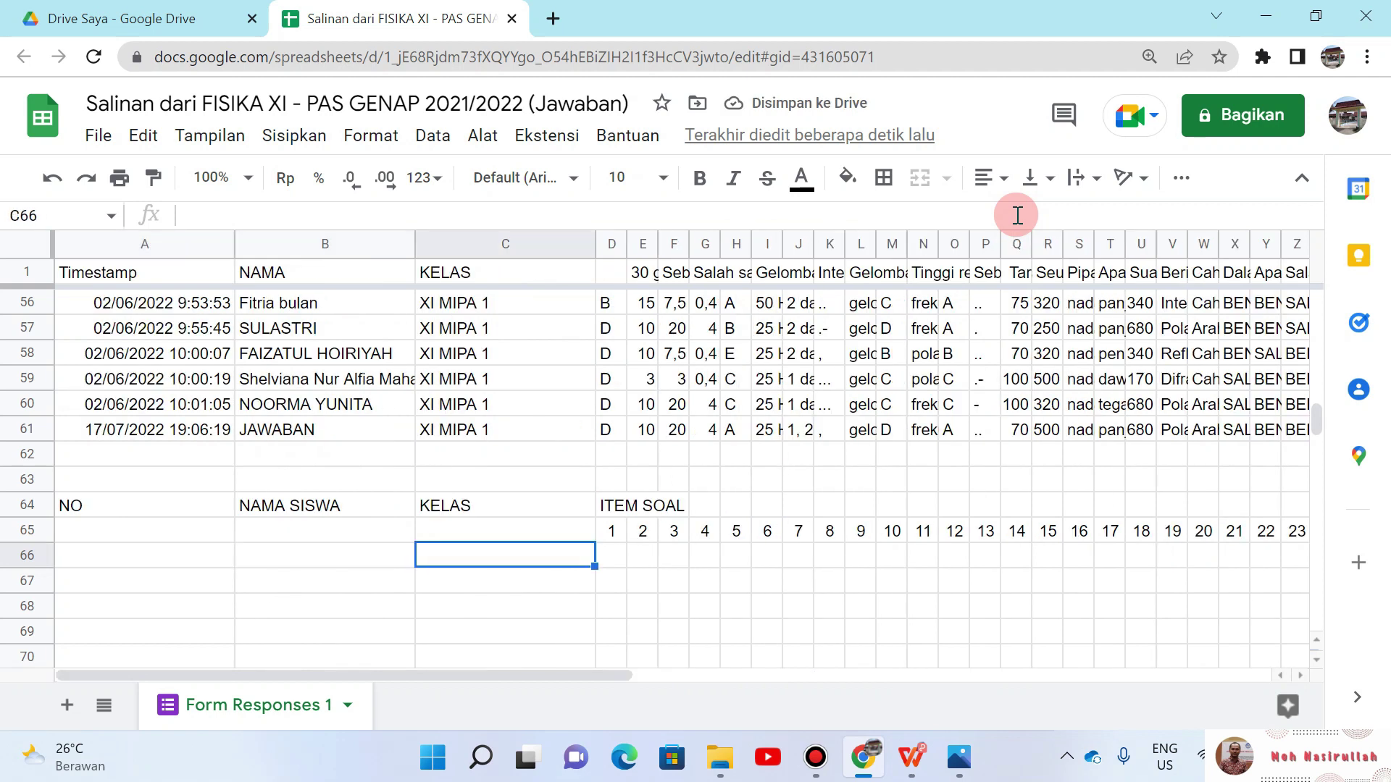
text(B)
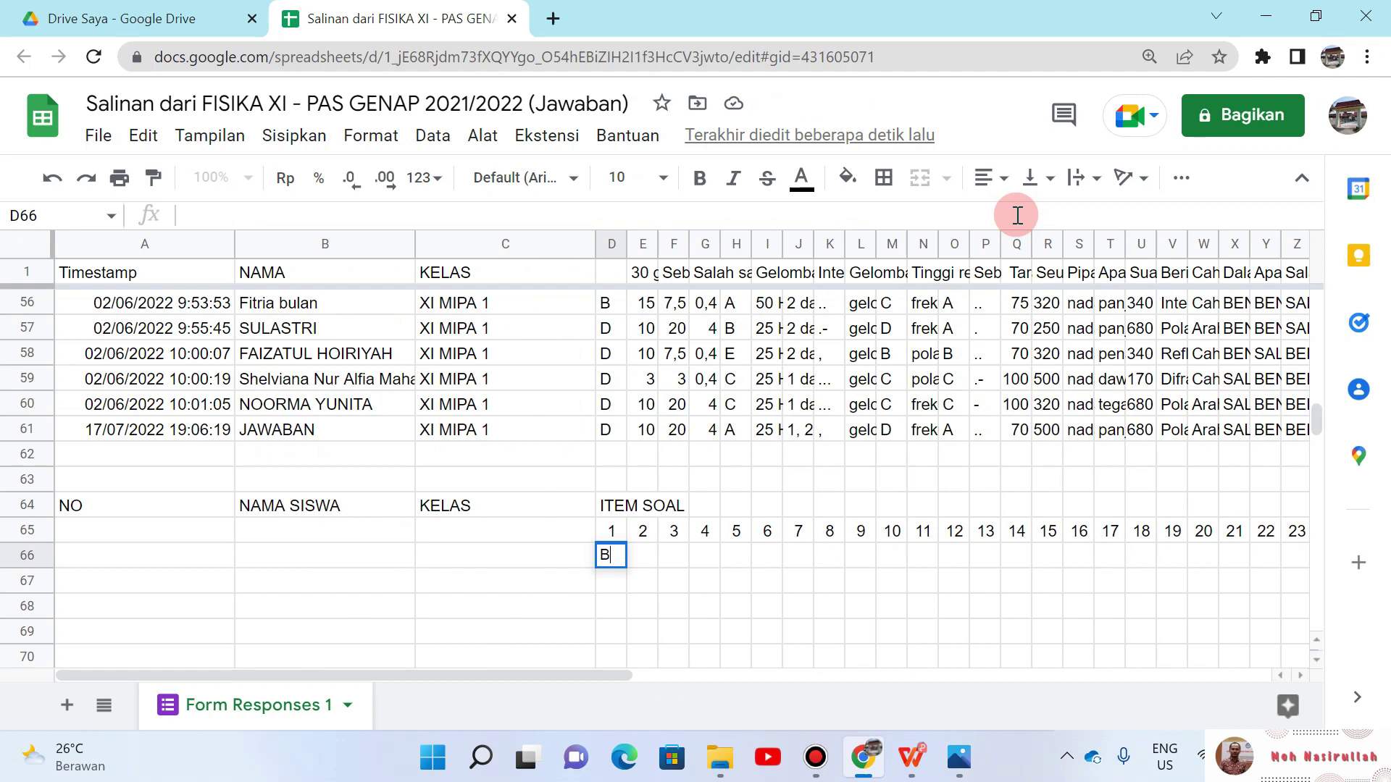
text(OTO)
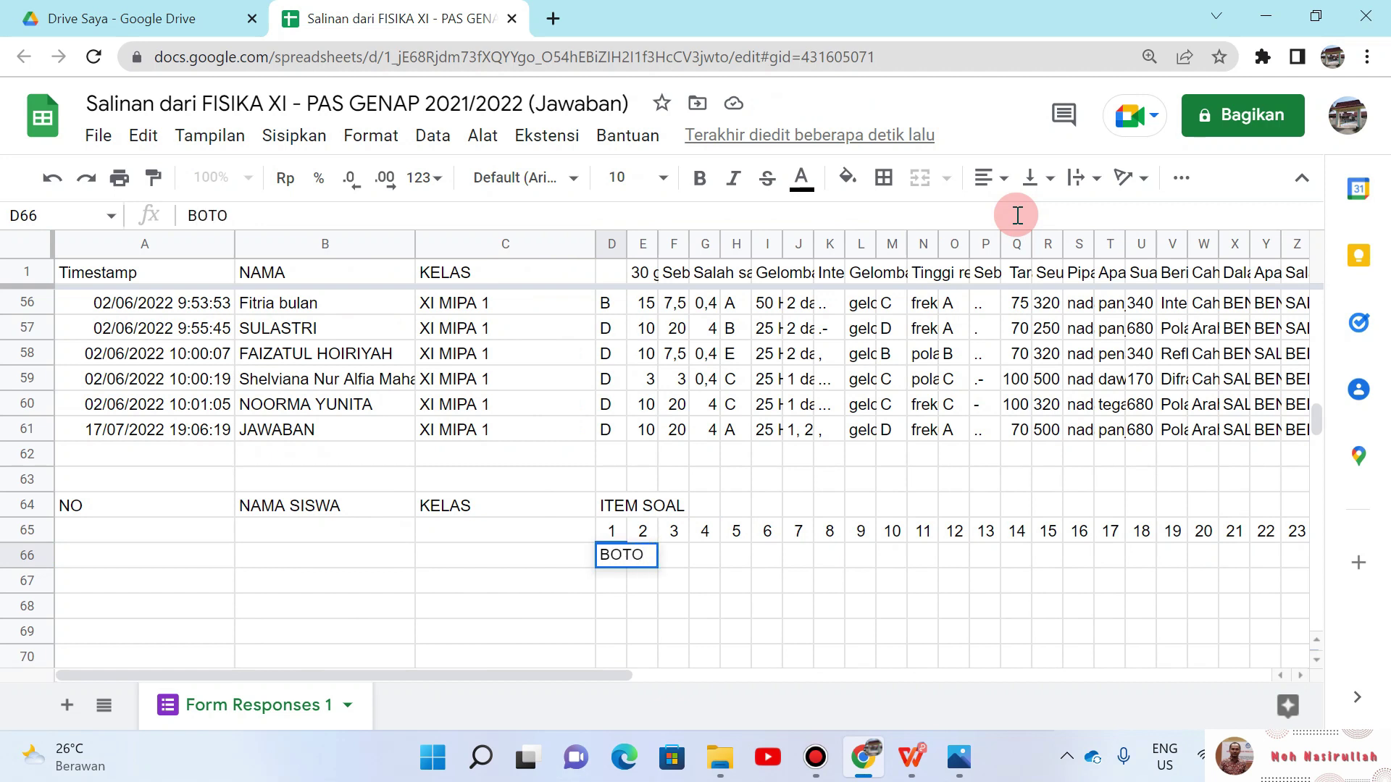
key(BackSpace)
key(BackSpace)
text(BOT)
key(Return)
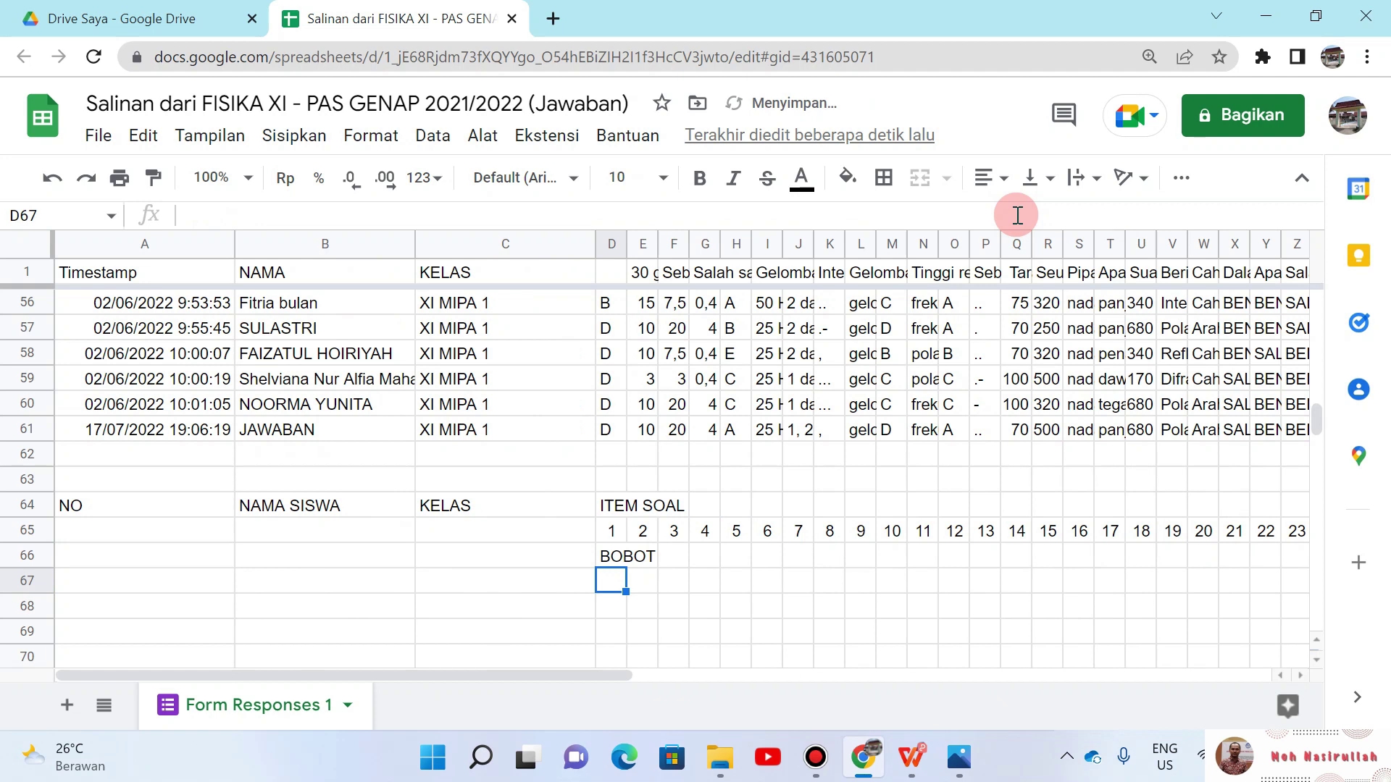
Step: Look over the students' answers to the first few questions in the response rows above the item table
key(Up)
key(Up)
key(Up)
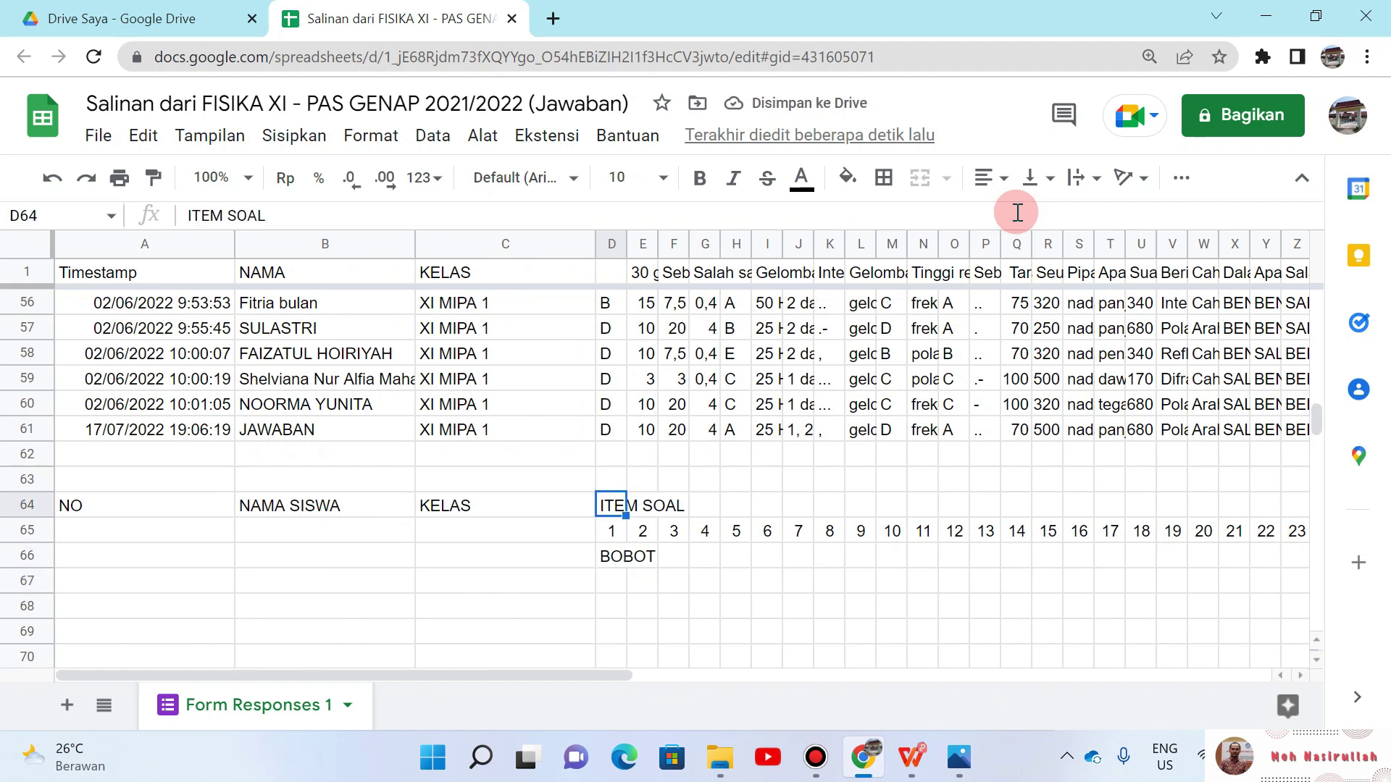
click(610, 307)
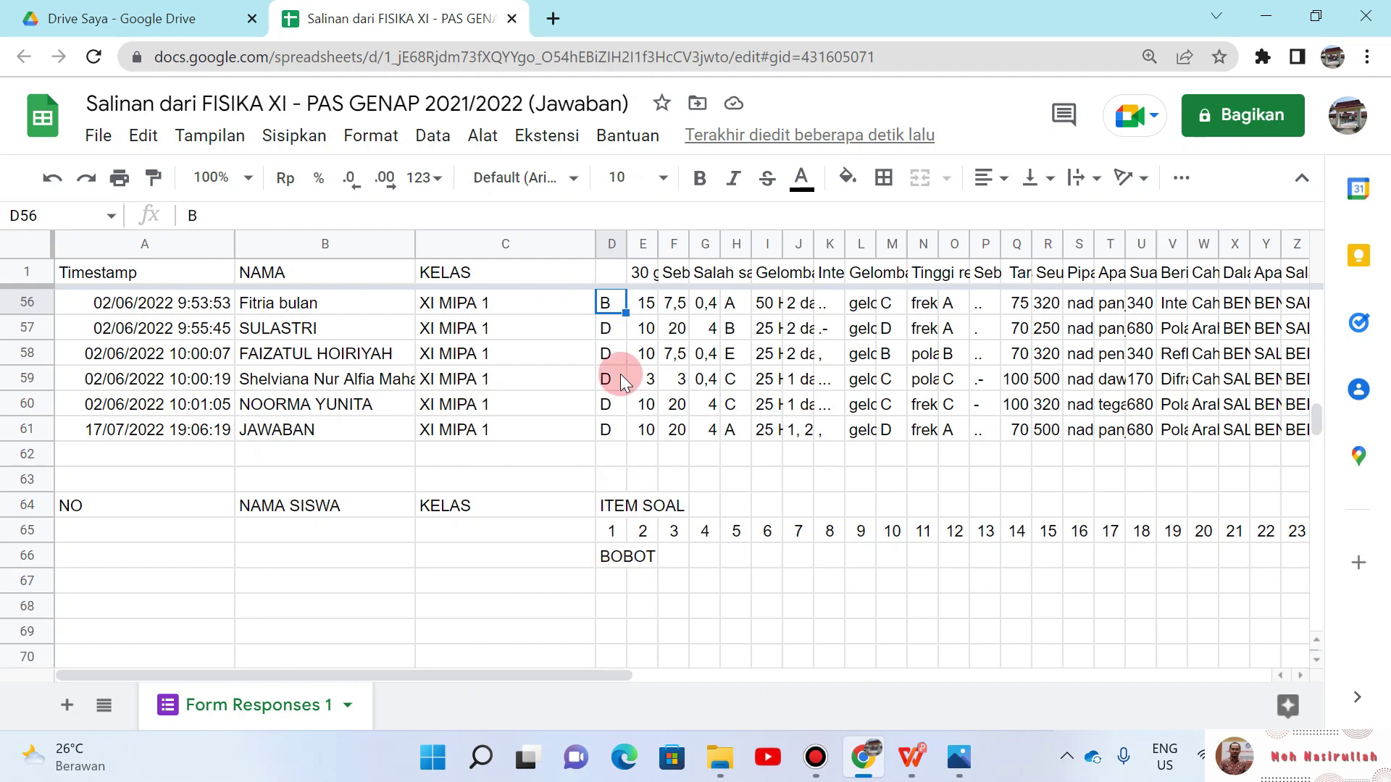
key(Right)
key(Right)
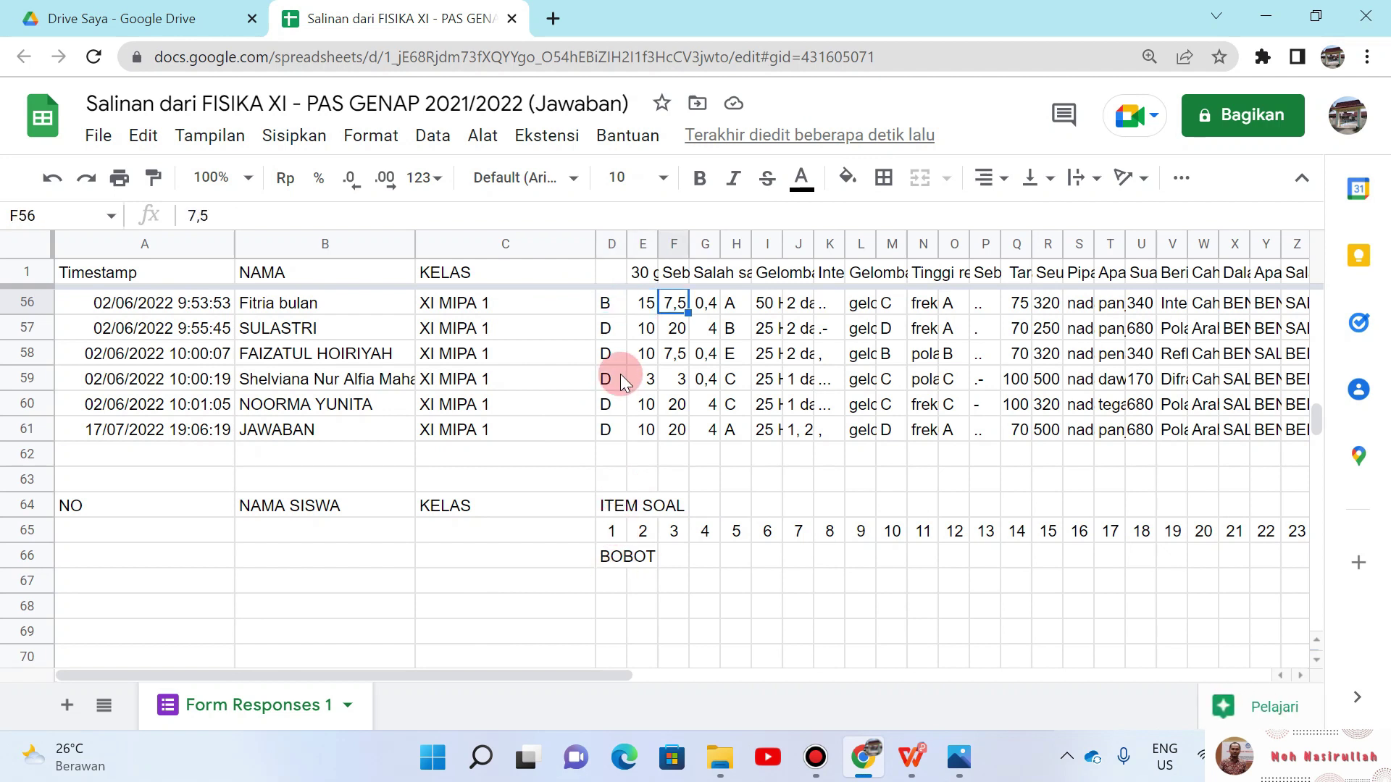
key(Left)
key(Left)
key(Down)
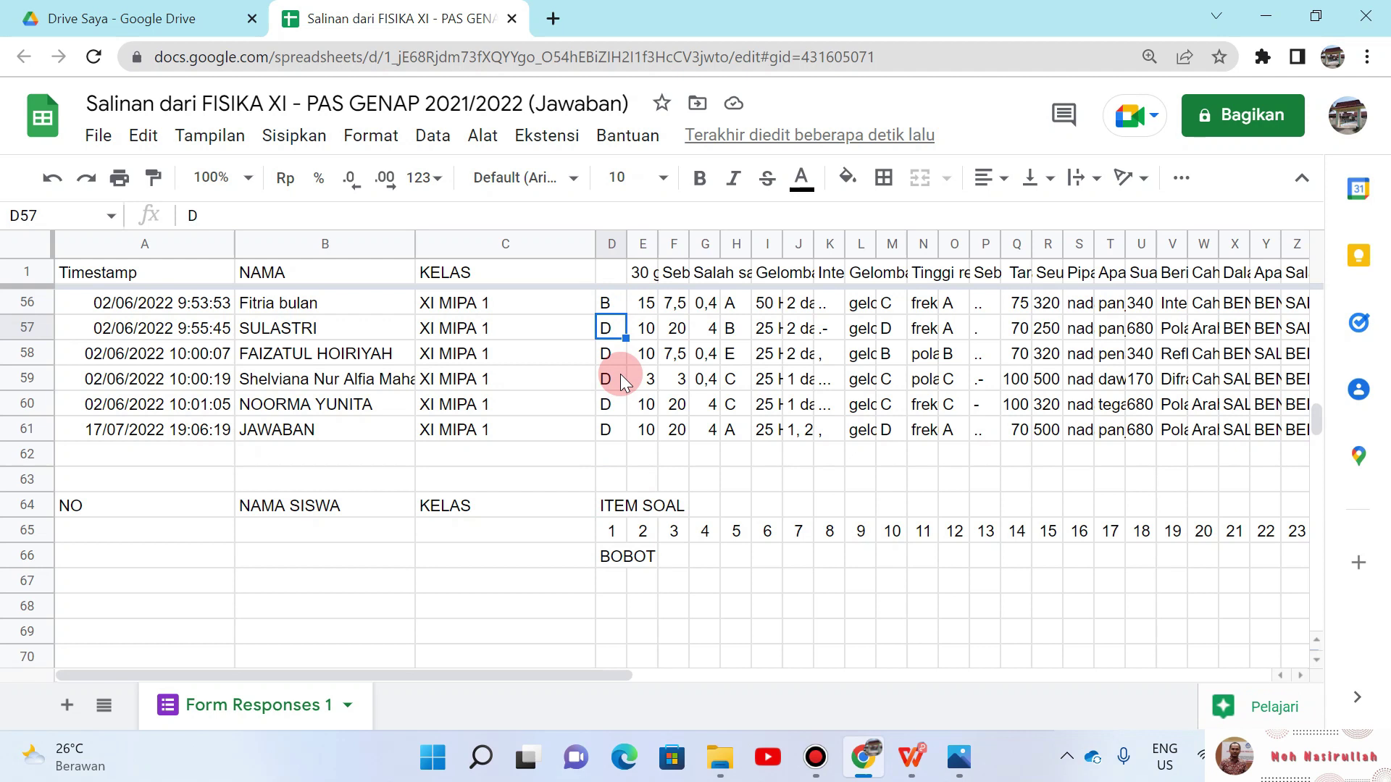
click(620, 378)
Step: Enter the weight 3 for items 1 and 2 in D67 and E67, beneath the BOBOT label
key(Down)
key(Down)
key(Down)
key(Down)
key(Down)
key(Down)
key(Down)
key(Down)
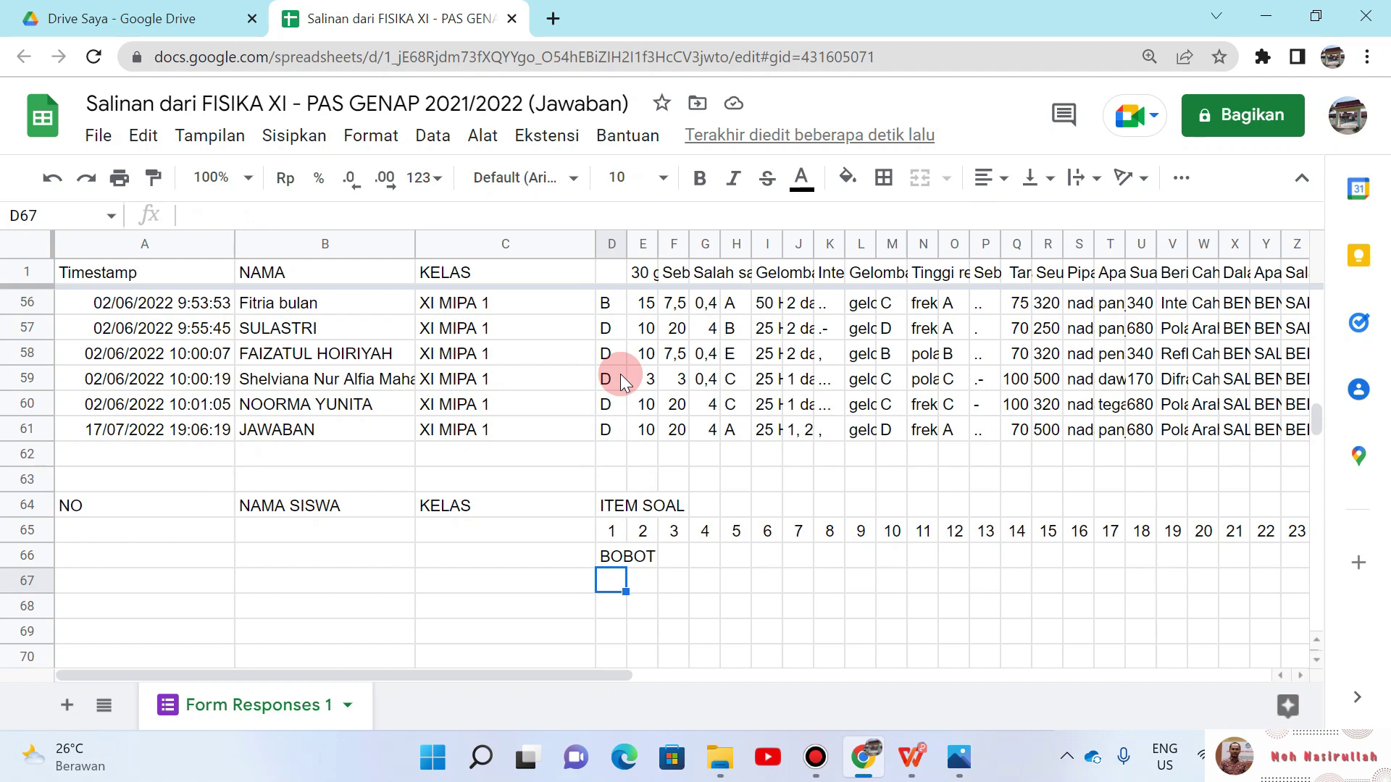
text(3)
key(Tab)
text(3)
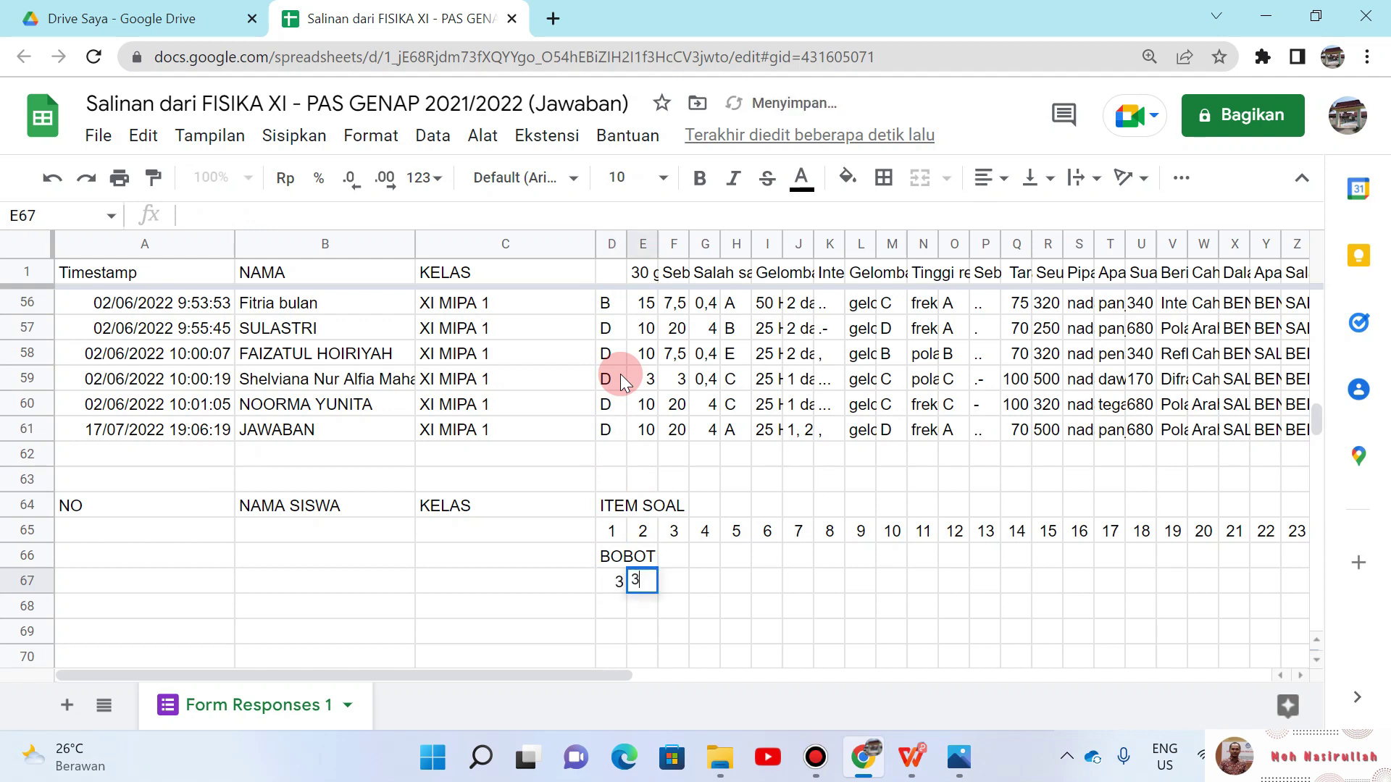
key(Tab)
Step: Copy the weight from D67 across E67:AB67 so that items 1 to 25 each carry 3
key(Left)
key(Left)
key(ctrl+c)
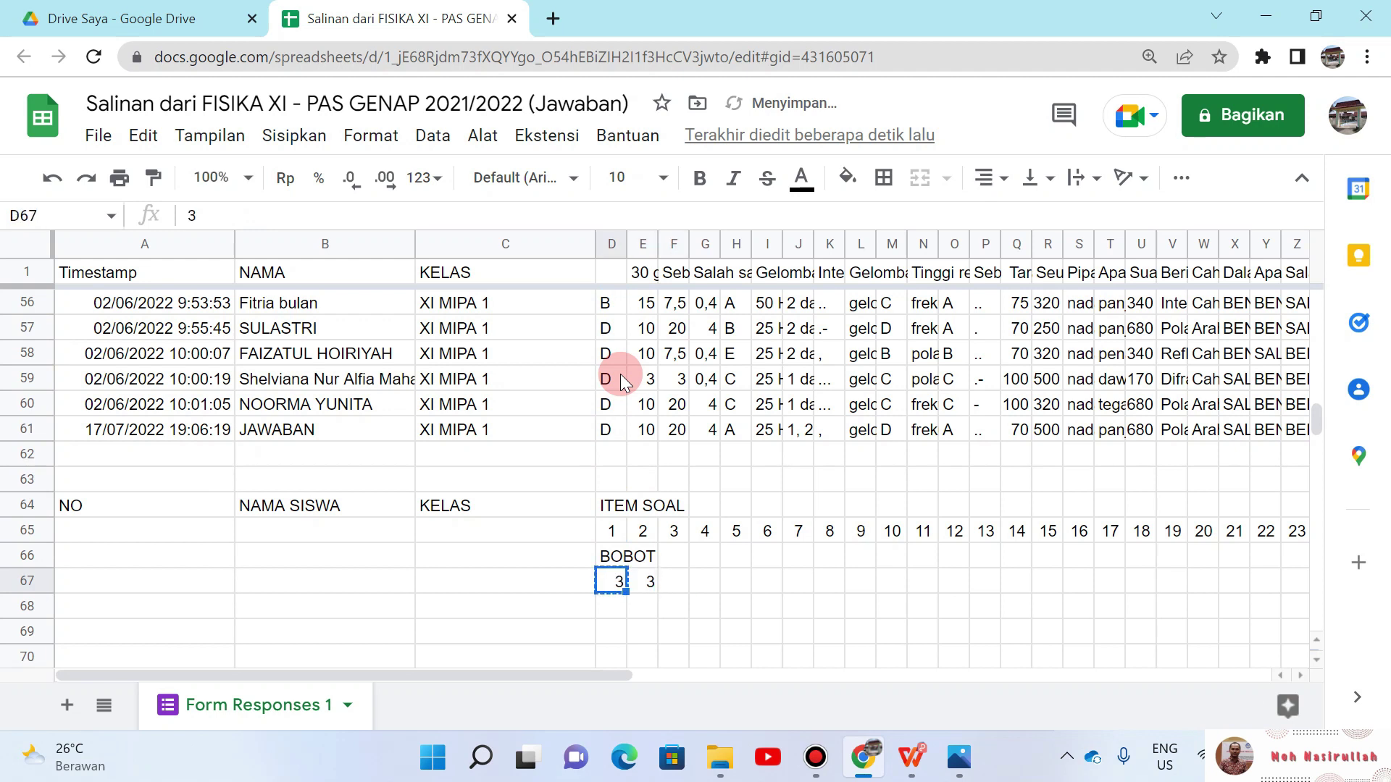
key(Right)
key(shift+Right)
key(shift+Right)
key(shift+Right)
key(shift+Right)
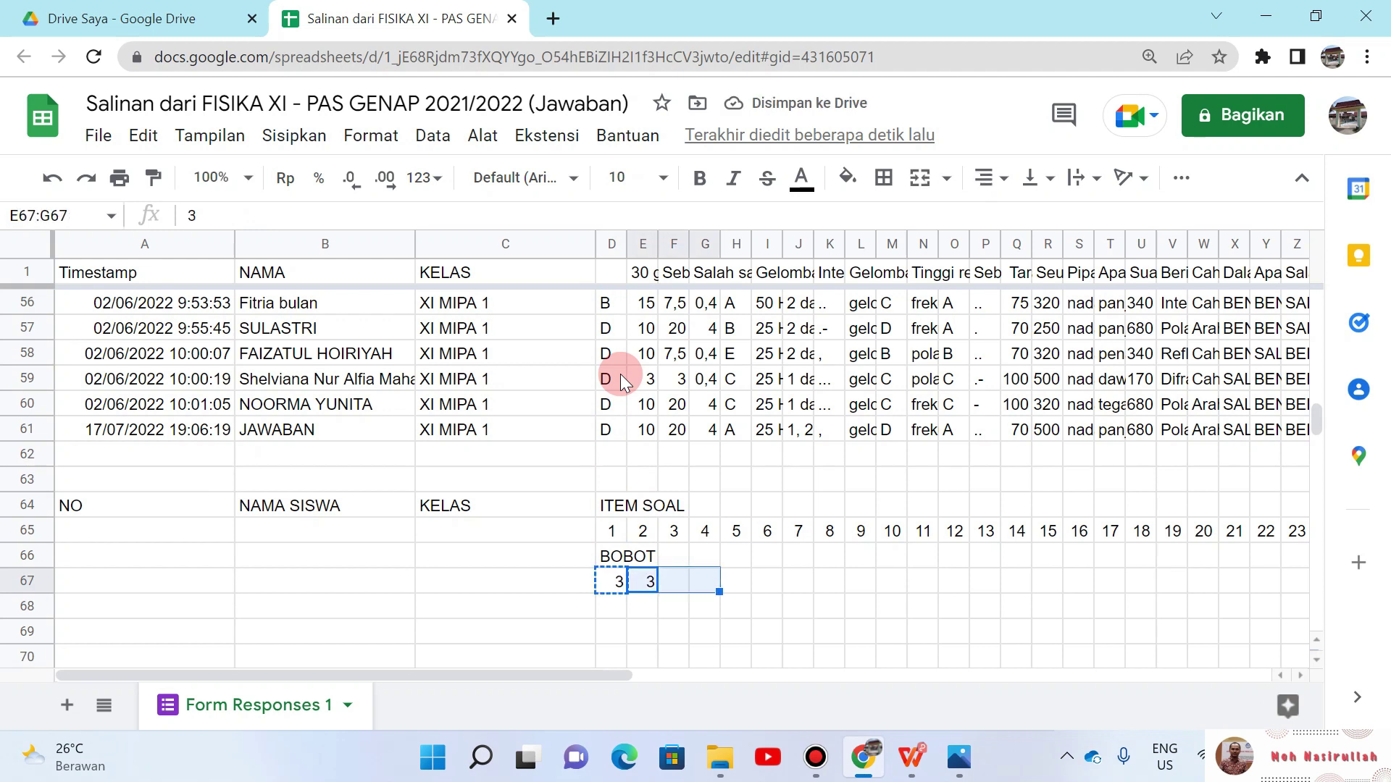
key(shift+Right)
key(shift+Right)
key(shift+Right)
key(shift+Right)
key(shift+Right)
key(shift+Right)
key(shift+Right)
key(shift+Right)
key(shift+Right)
key(shift+Right)
key(shift+Right)
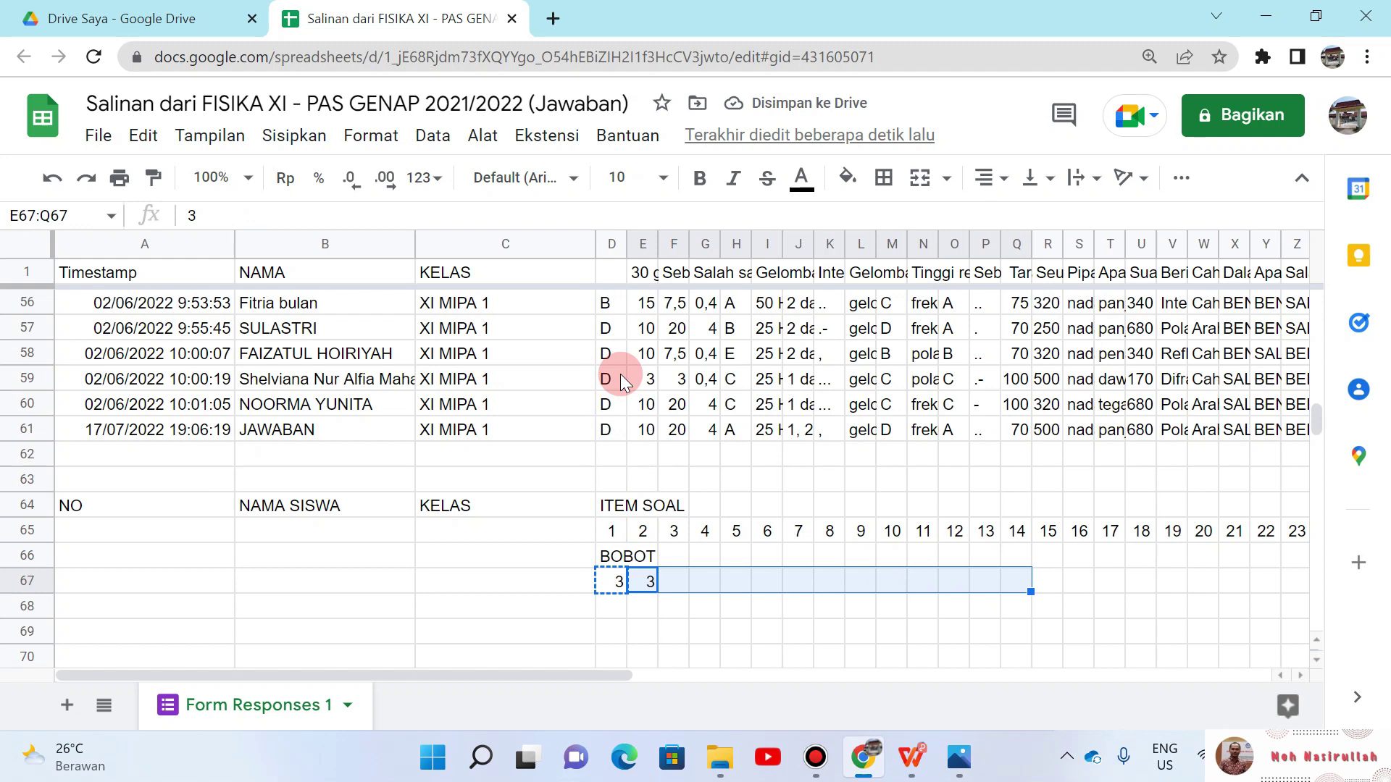
key(shift+Right)
key(shift+Right)
key(shift+Right)
key(shift+Right)
key(shift+Right)
key(shift+Right)
key(shift+Right)
key(shift+Right)
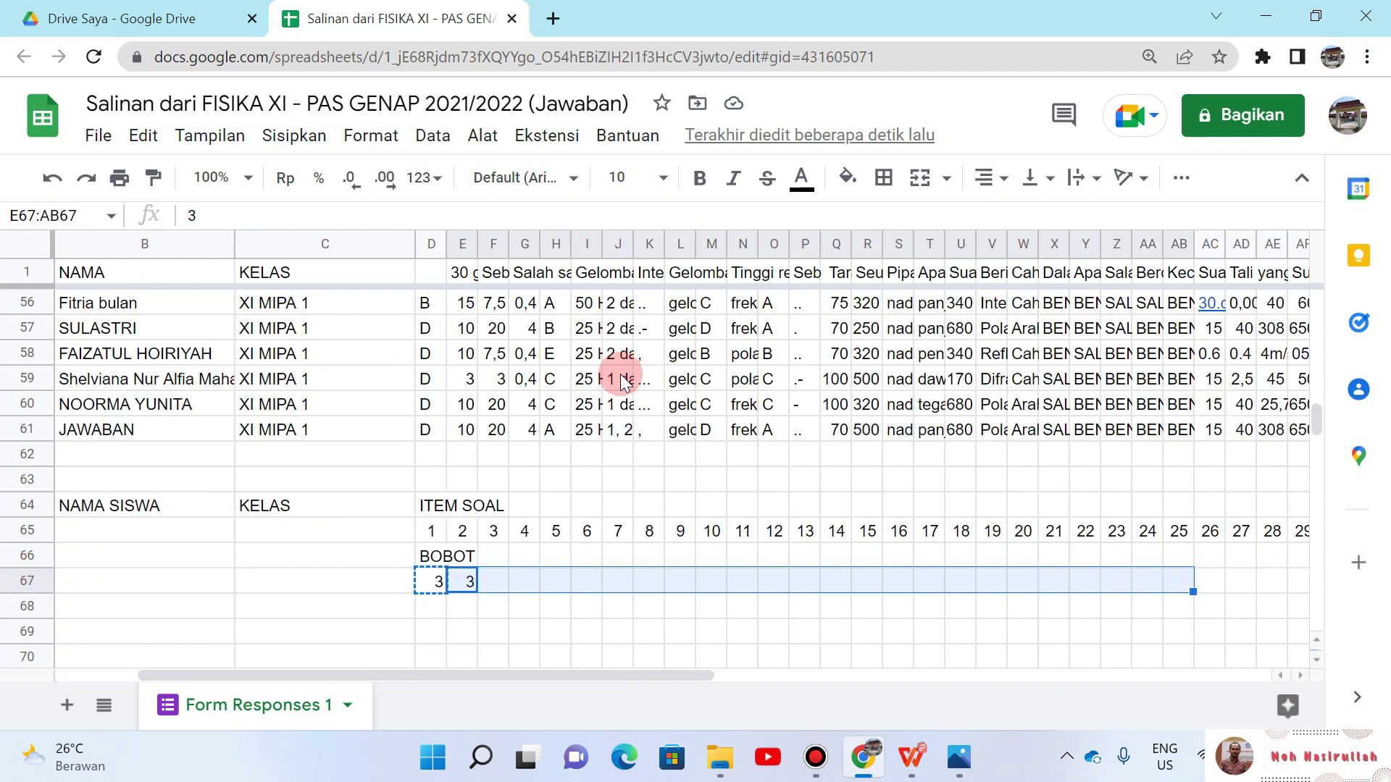
key(ctrl+v)
Step: Enter the weight 5 for each of items 26 to 30 in AC67:AG67
key(Right)
key(Right)
key(Right)
key(Right)
key(Right)
key(ctrl+Right)
key(Right)
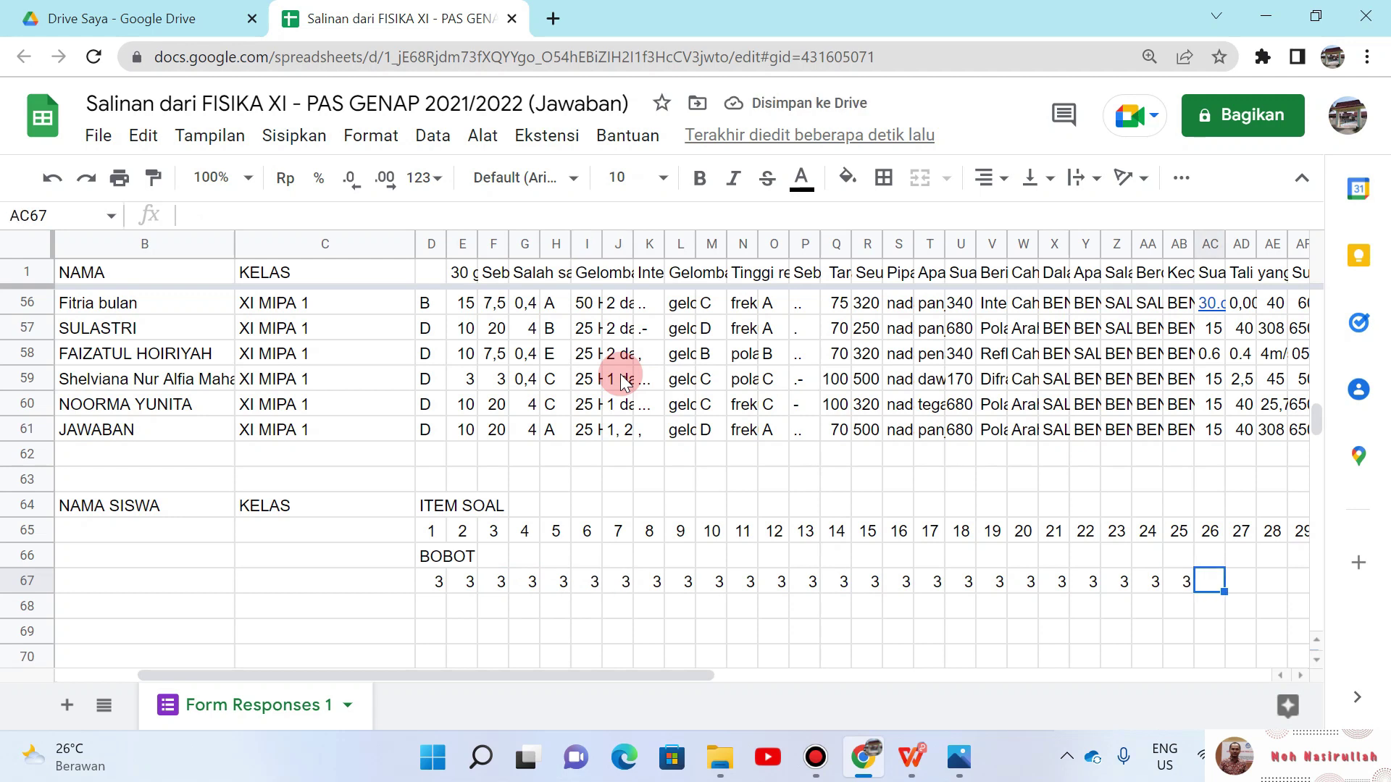
text(5)
key(Right)
text(5)
key(Right)
text(5)
key(Right)
text(5)
key(Right)
text(5)
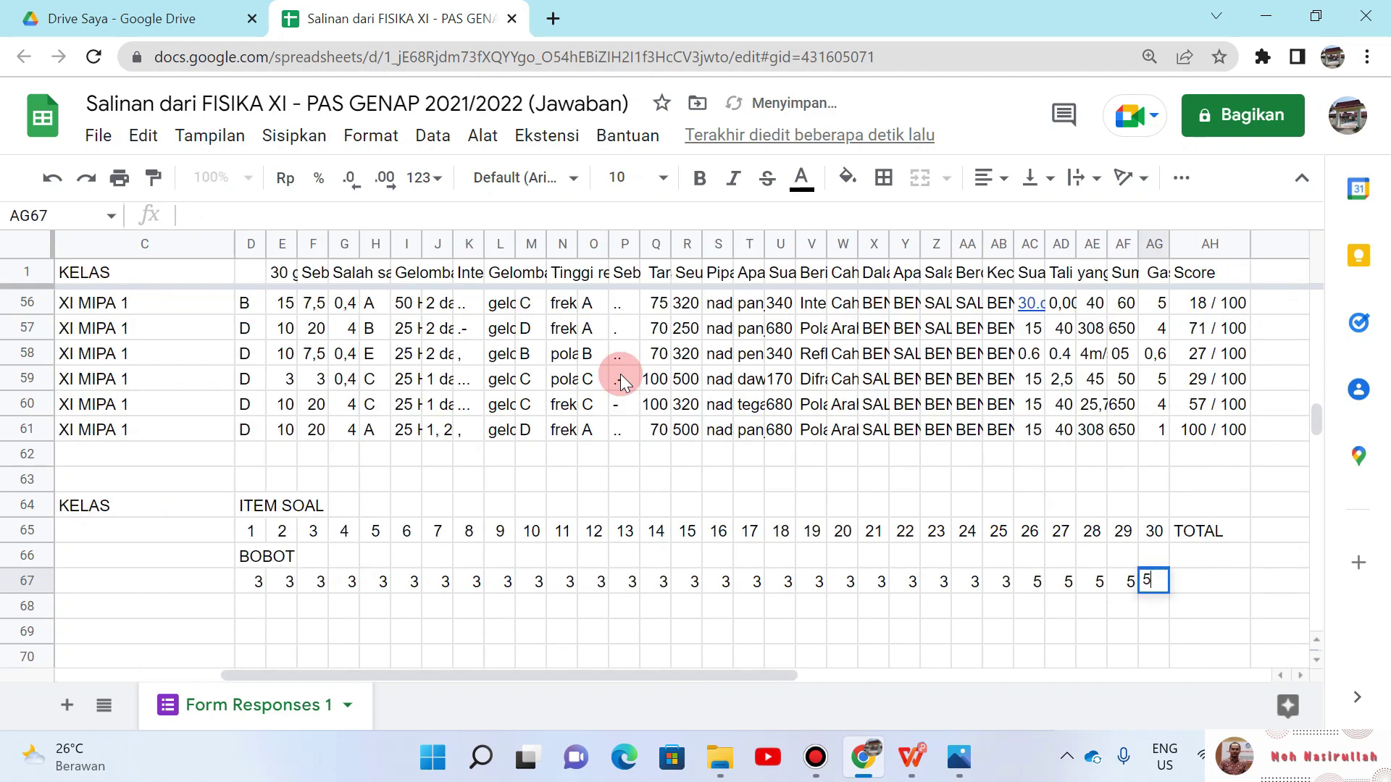
Step: Total the item weights in AH67 with the formula =SUM(B67:AG67)
key(Right)
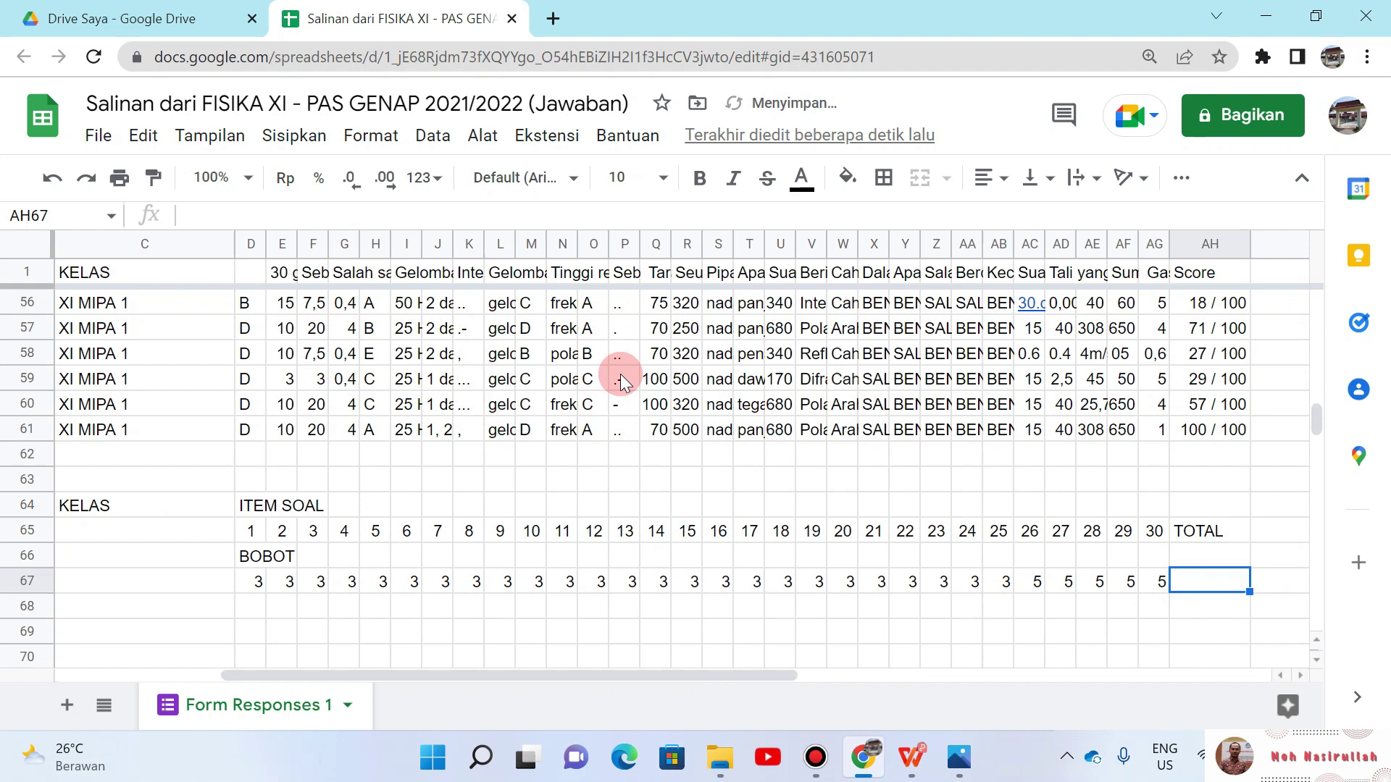
text(=SUM)
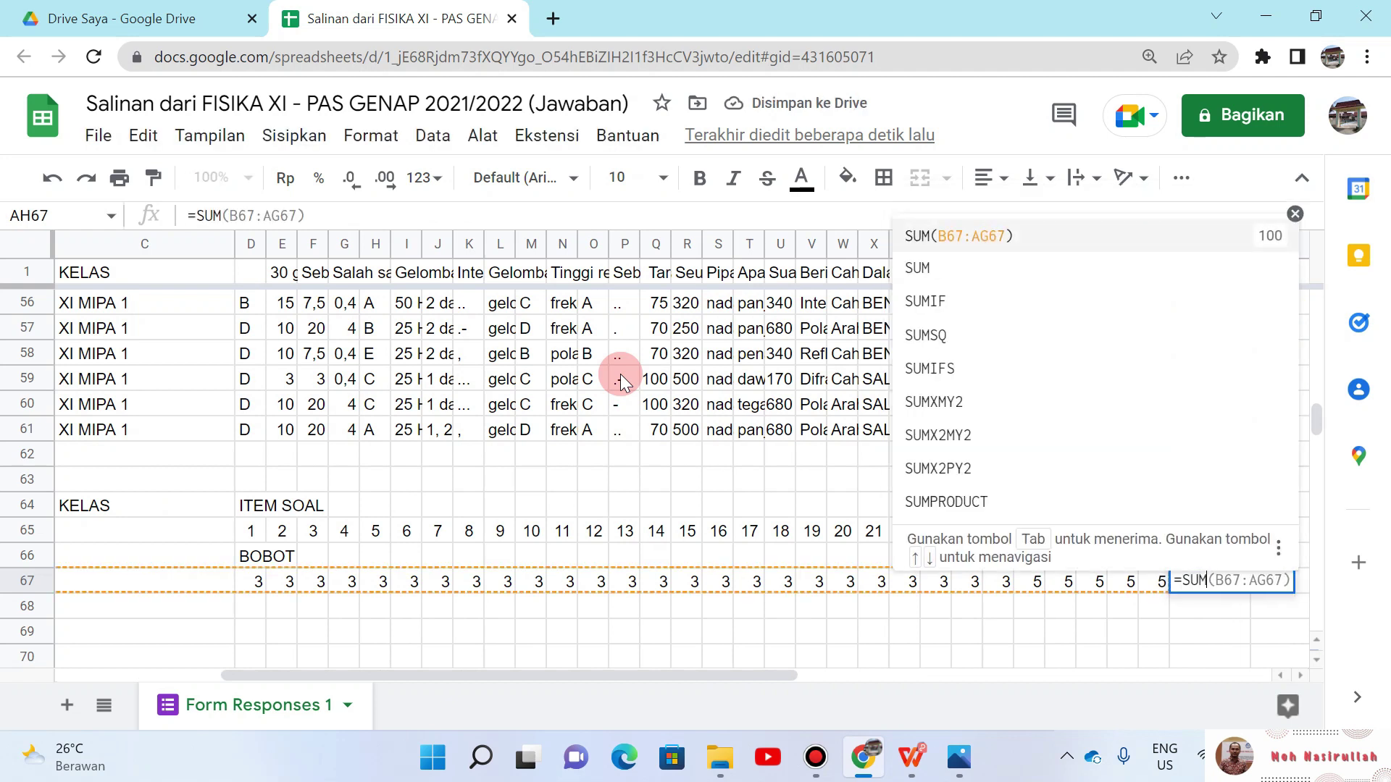
key(Tab)
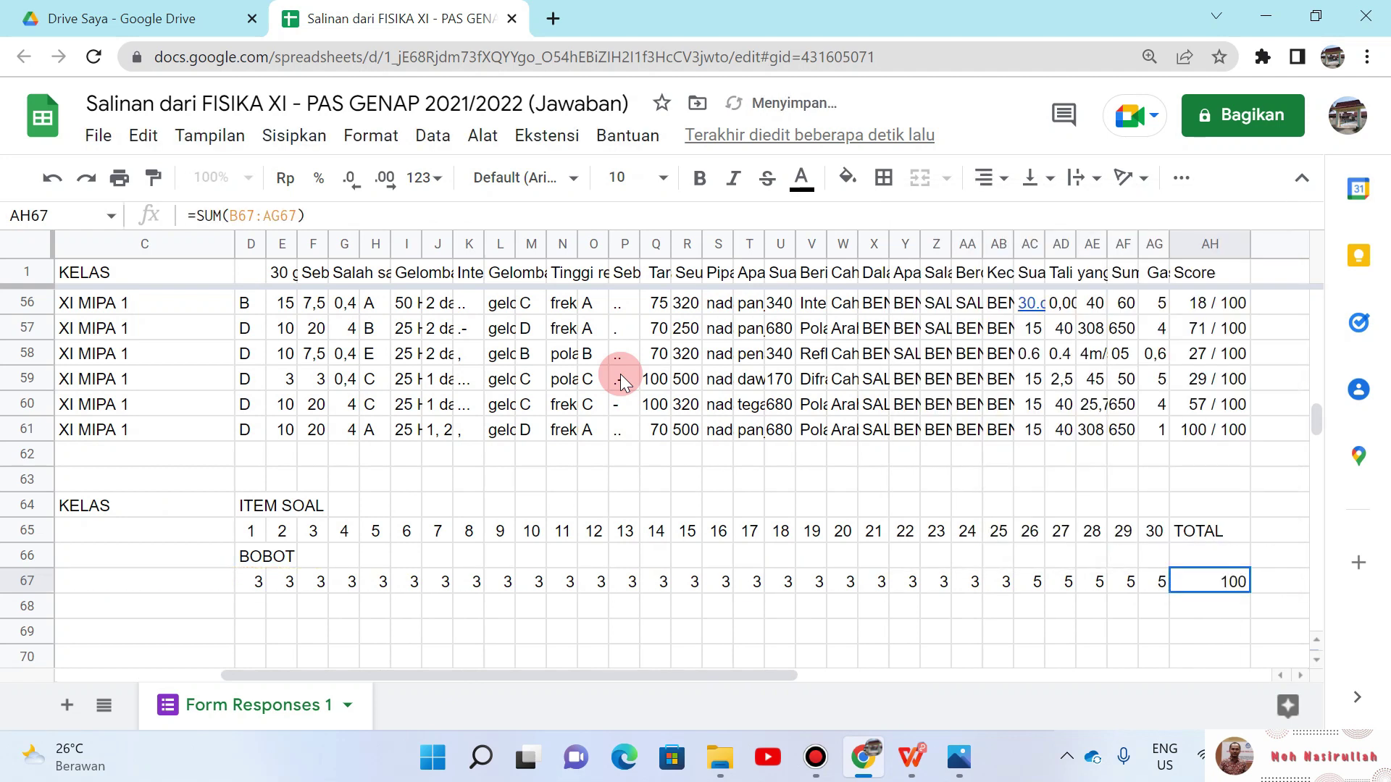
Step: Start the student numbering in the NO column with 1 in A68 and 2 in A69
key(Left)
key(Left)
key(Home)
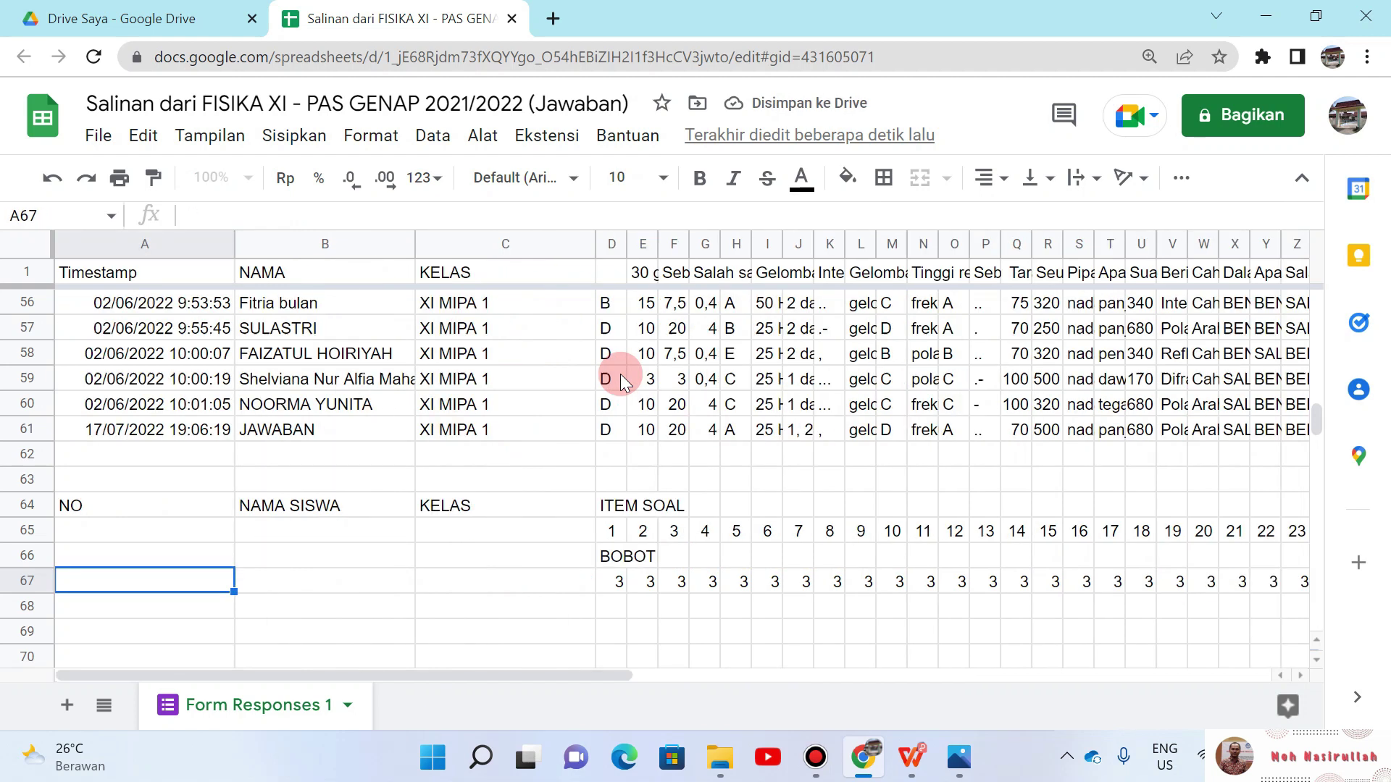
key(Down)
key(Up)
key(Down)
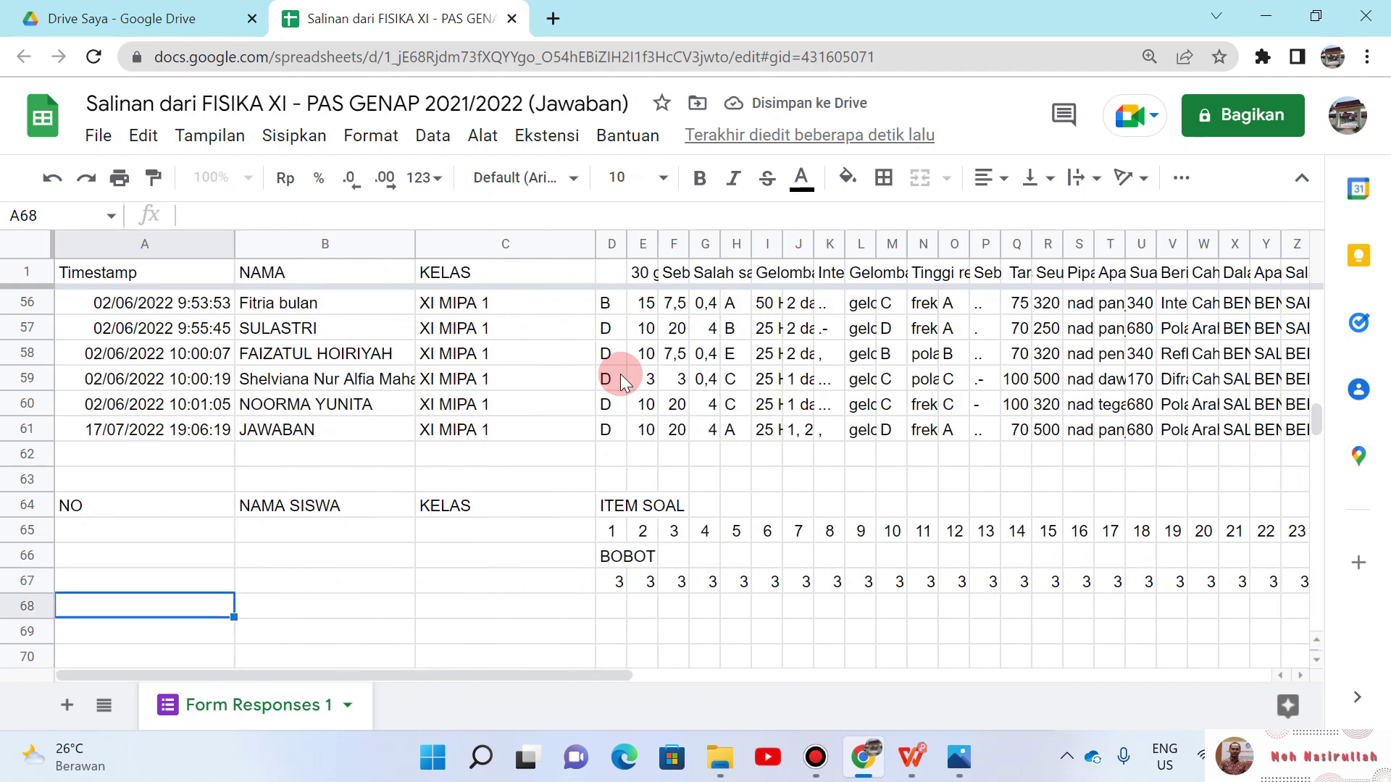
text(1)
key(Return)
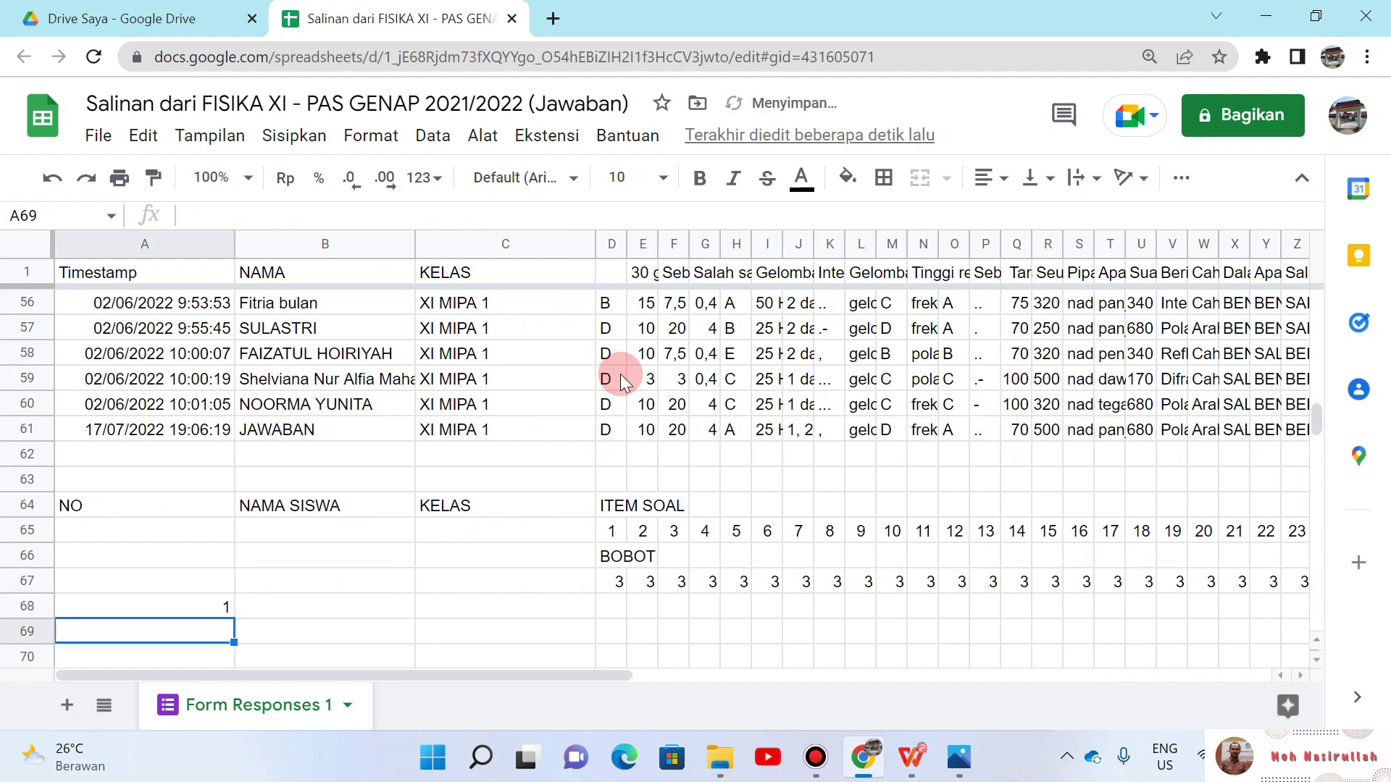
text(2)
key(Return)
Step: Copy the students' names and classes from B2:C60 of the responses, leaving out the JAWABAN row
key(Up)
key(Up)
key(Up)
key(Up)
key(Up)
key(Up)
key(Up)
key(Up)
key(Up)
key(Right)
key(Right)
key(Left)
key(Up)
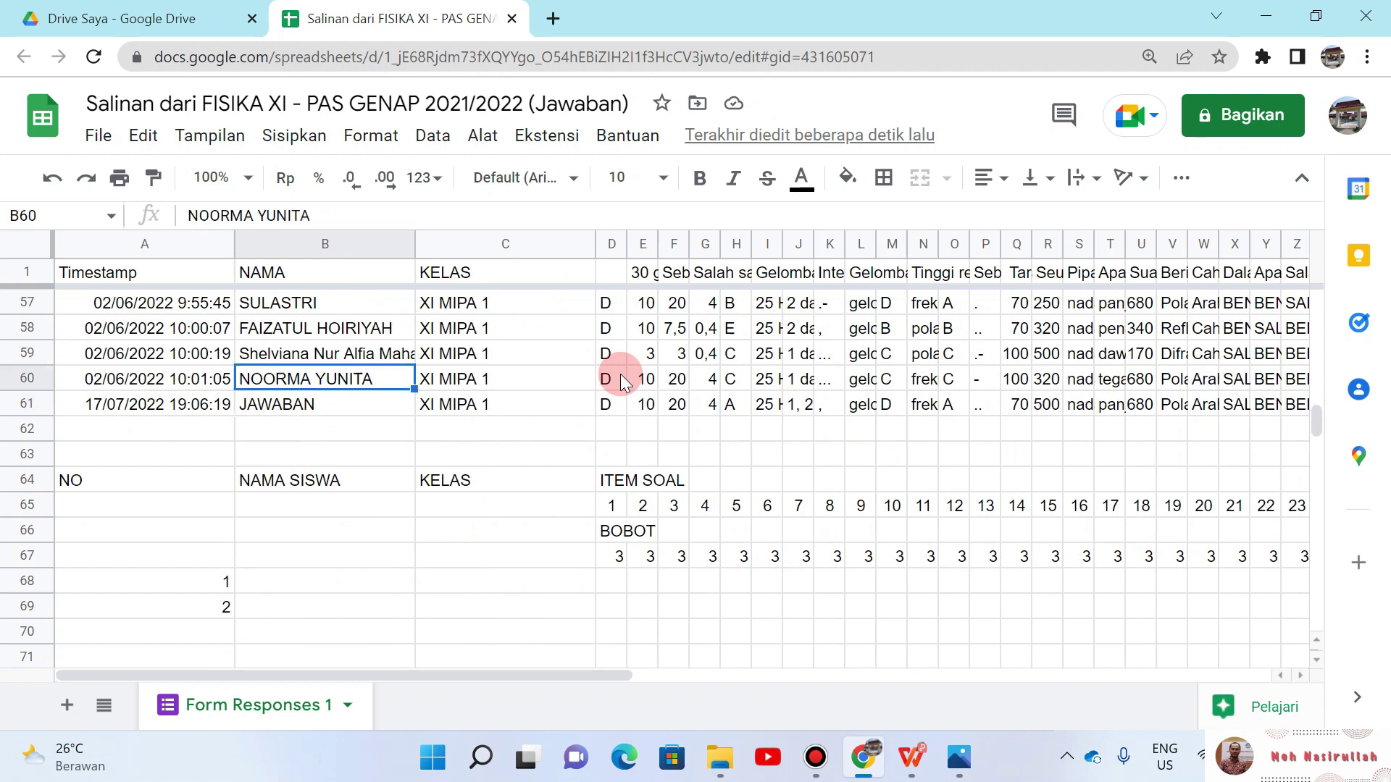
key(shift+Up)
key(ctrl+Up)
key(Down)
key(Down)
key(Up)
key(Up)
key(Down)
key(shift+Right)
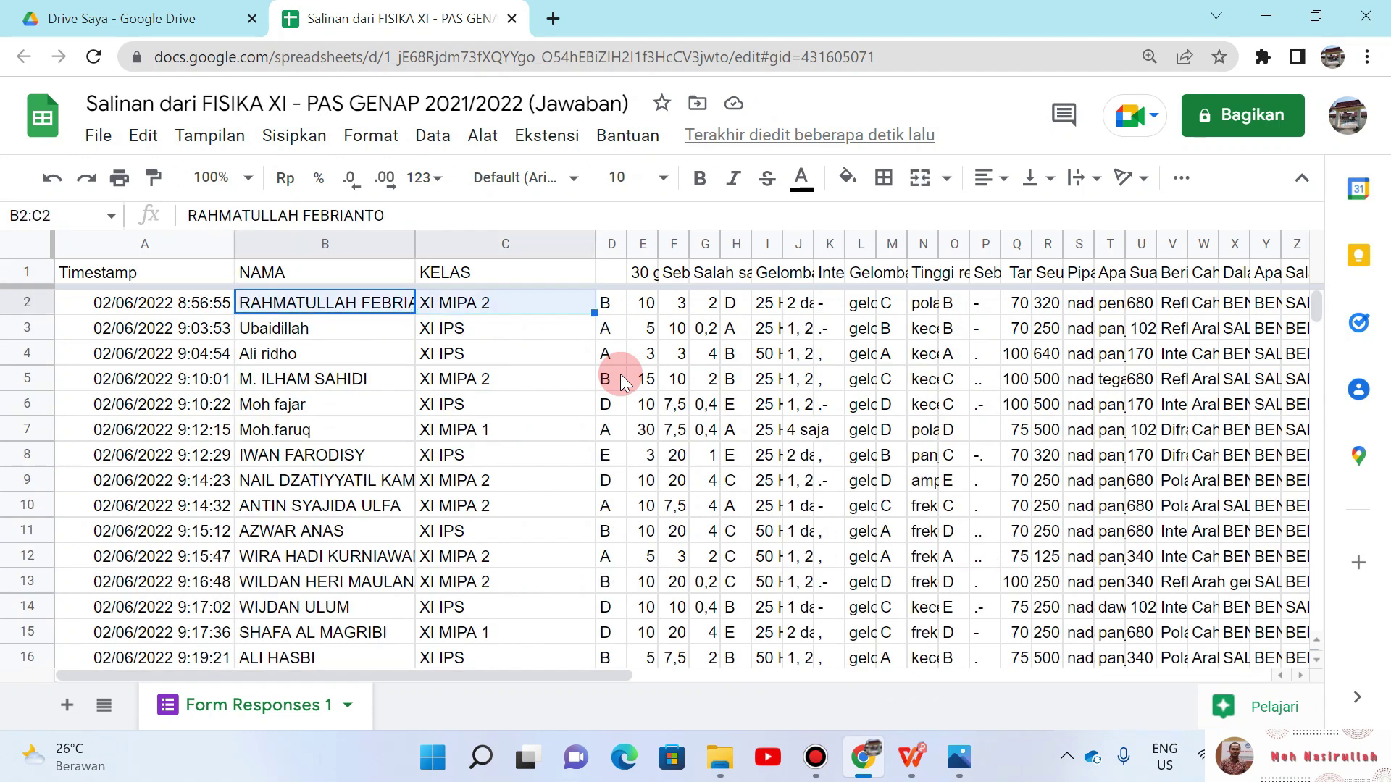
key(shift+Down)
key(shift+Down)
key(shift+Down)
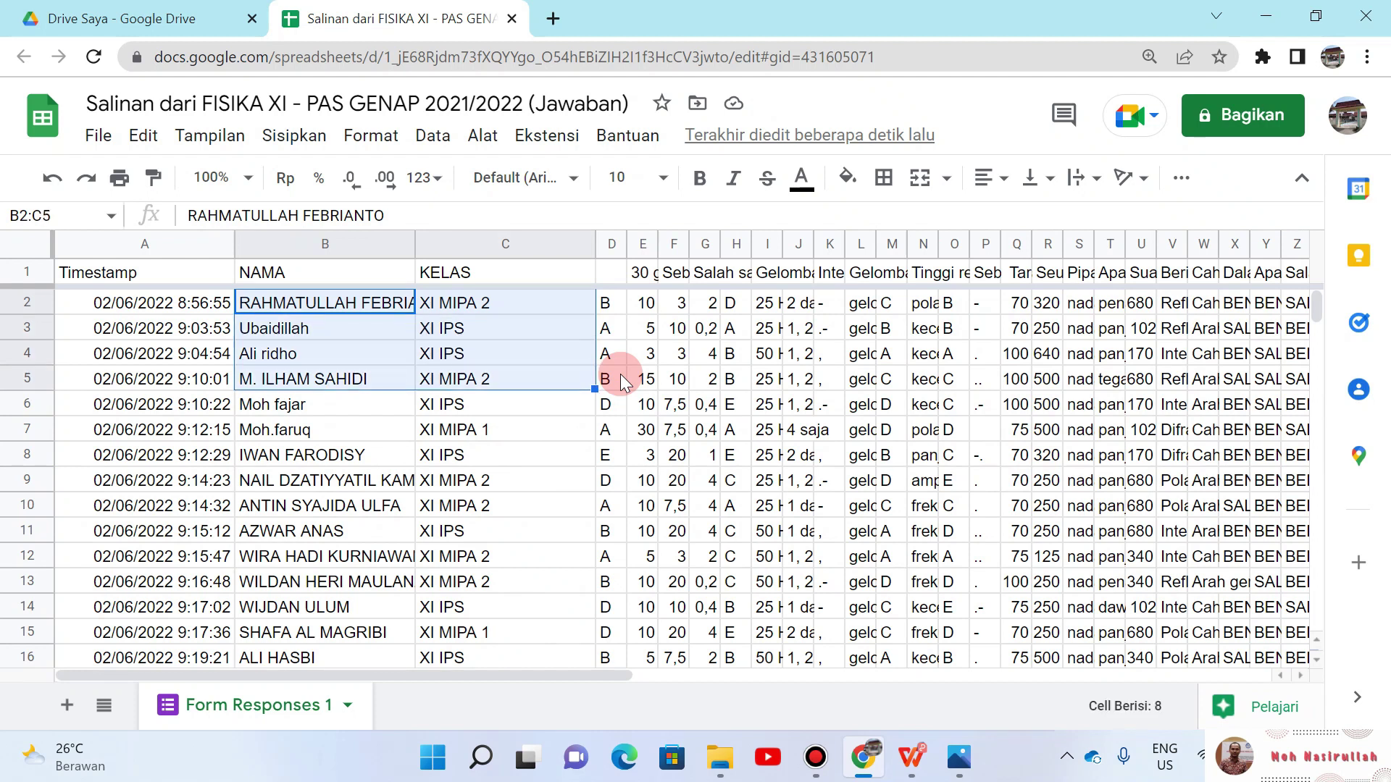
key(Up)
key(Down)
key(Down)
key(Up)
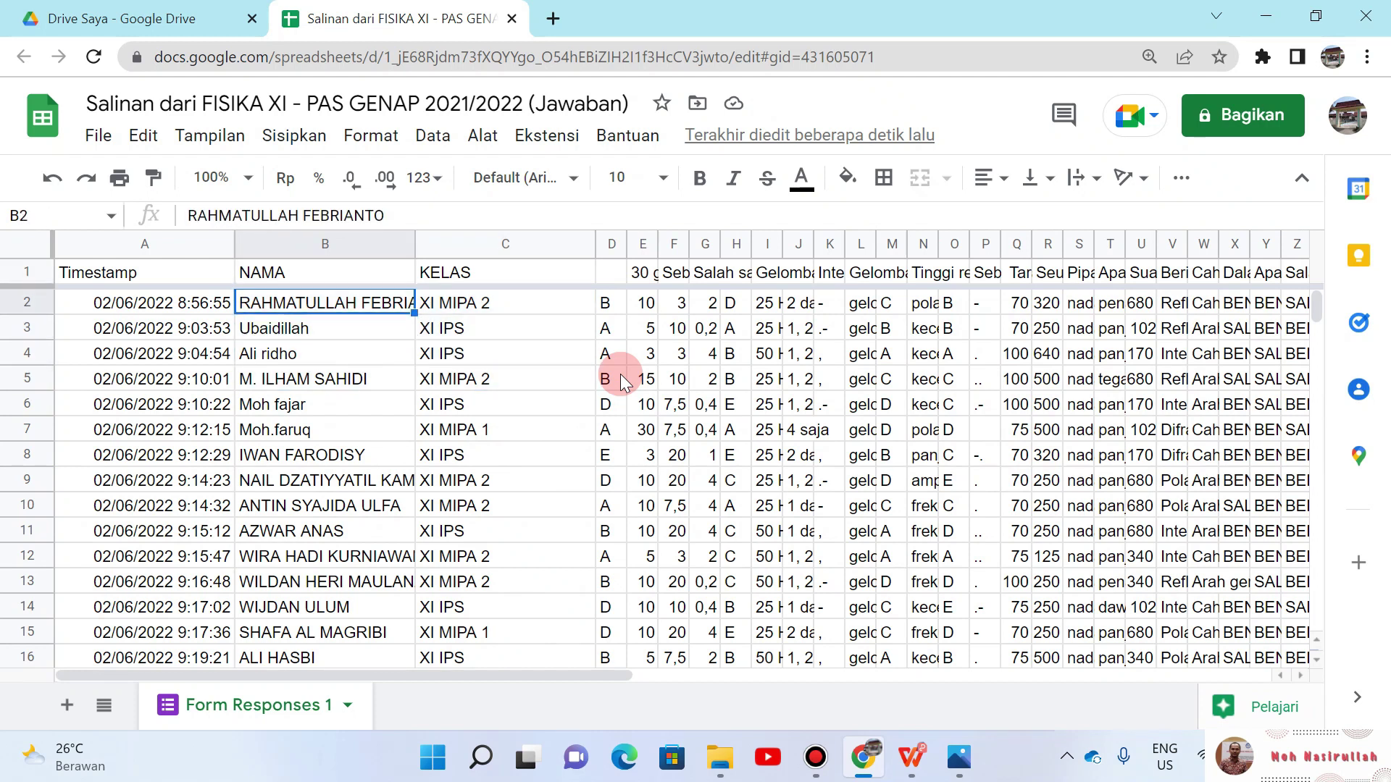
key(shift+Right)
key(shift+Down)
key(shift+Down)
key(shift+Down)
key(shift+Down)
key(shift+Down)
key(shift+Down)
key(shift+Down)
key(shift+Down)
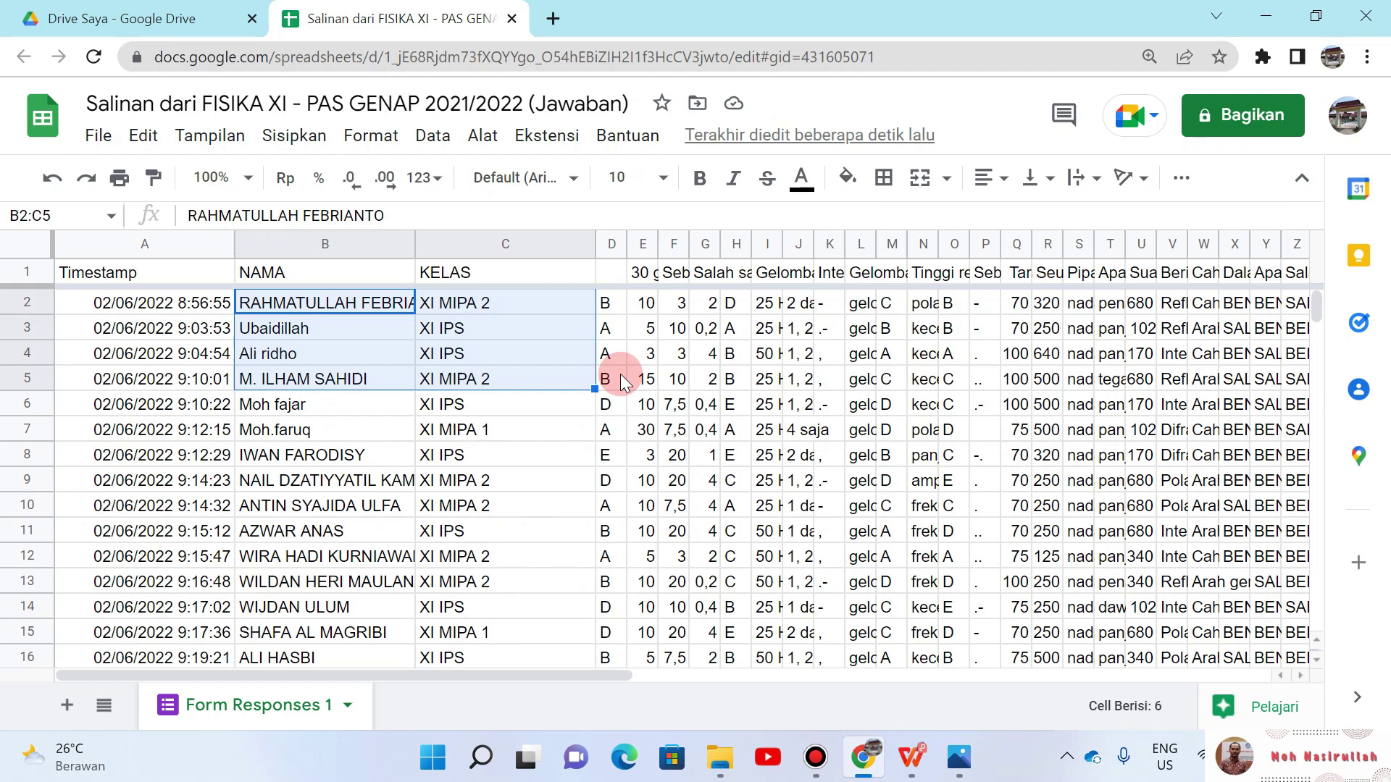
key(shift+Down)
key(shift+Down)
key(shift+Down)
key(shift+Down)
key(shift+Down)
key(shift+Down)
key(shift+Down)
key(shift+Down)
key(shift+Down)
key(shift+Down)
key(shift+Down)
key(shift+Down)
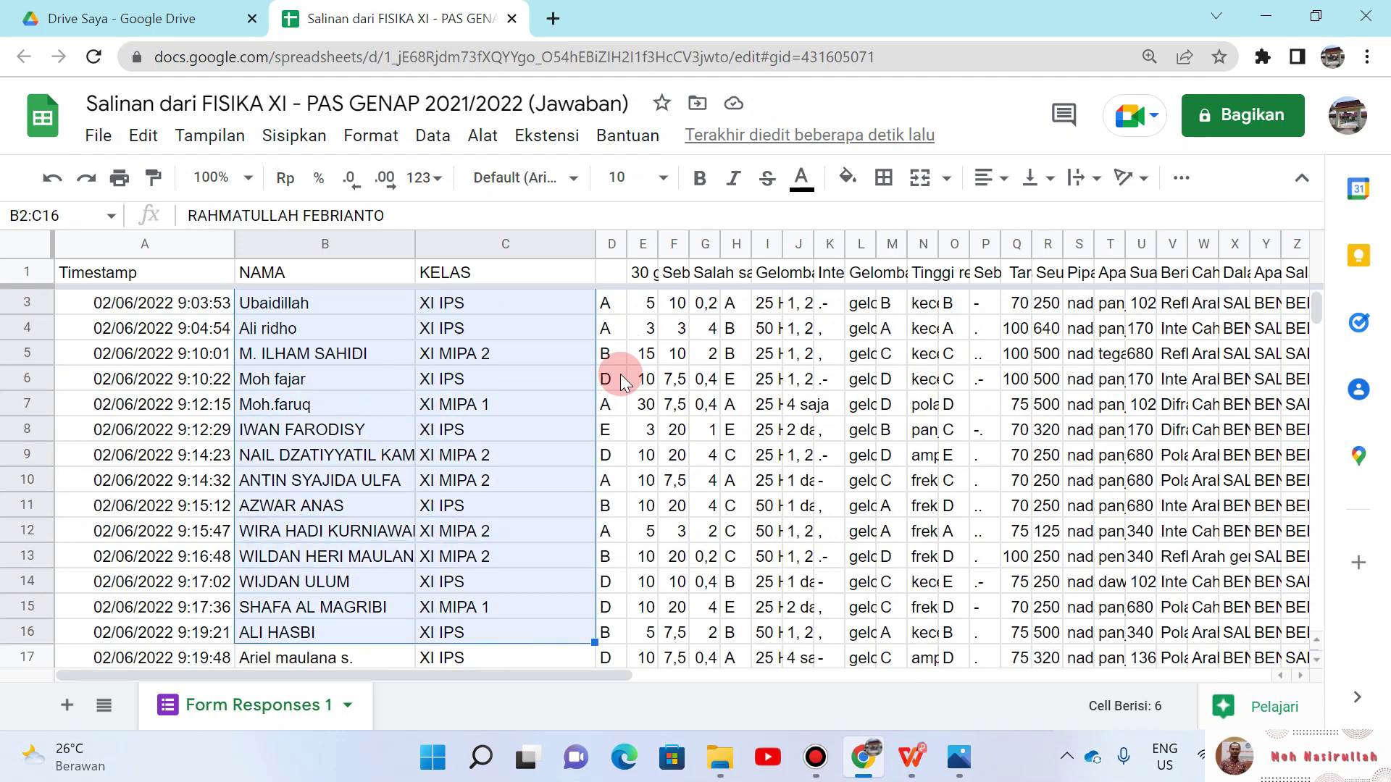
key(shift+Down)
key(shift+Down)
key(shift+Down)
key(shift+Down)
key(shift+Down)
key(shift+Down)
key(shift+Down)
key(shift+Down)
key(shift+Down)
key(shift+Down)
key(shift+Down)
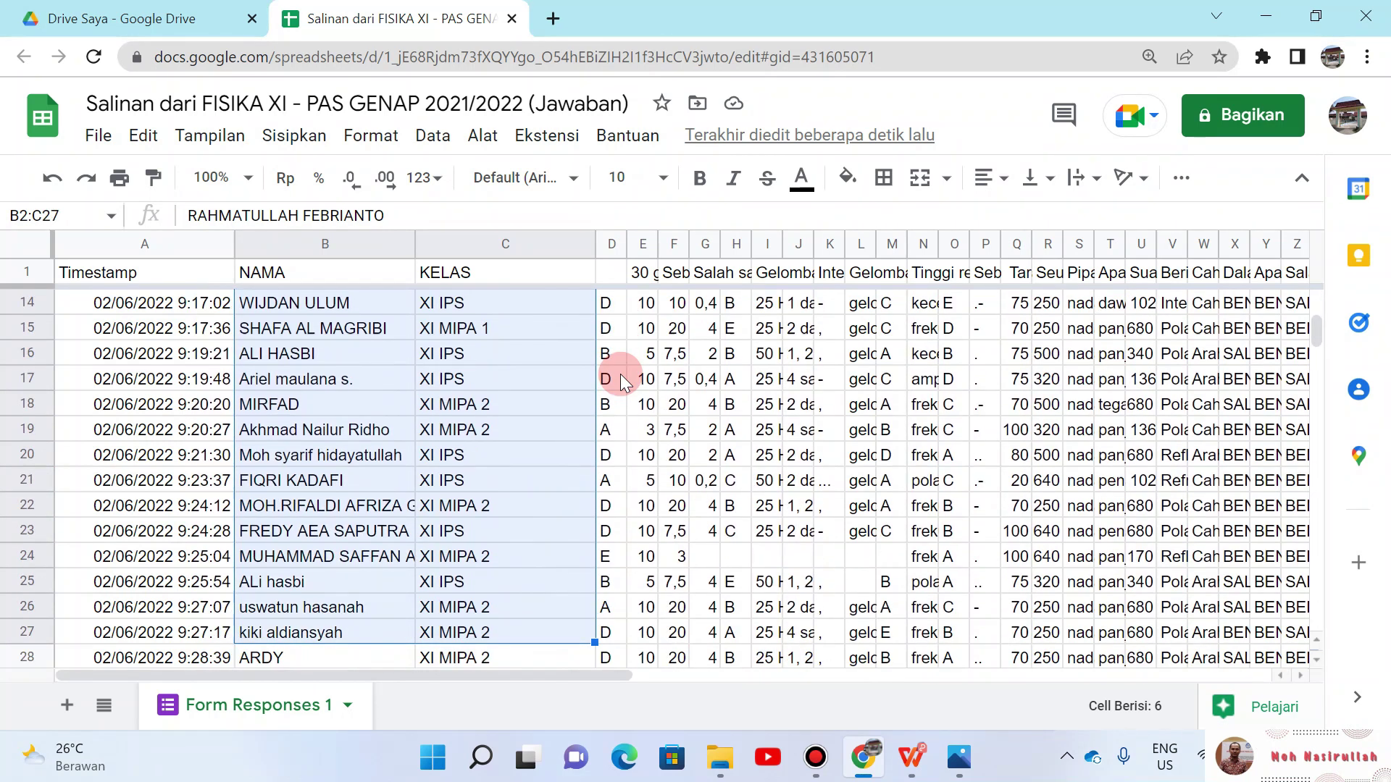
key(shift+Down)
key(shift+Down)
key(shift+Down)
key(shift+Down)
key(shift+Down)
key(shift+Down)
key(shift+Down)
key(shift+Down)
key(shift+Down)
key(shift+Down)
key(shift+Down)
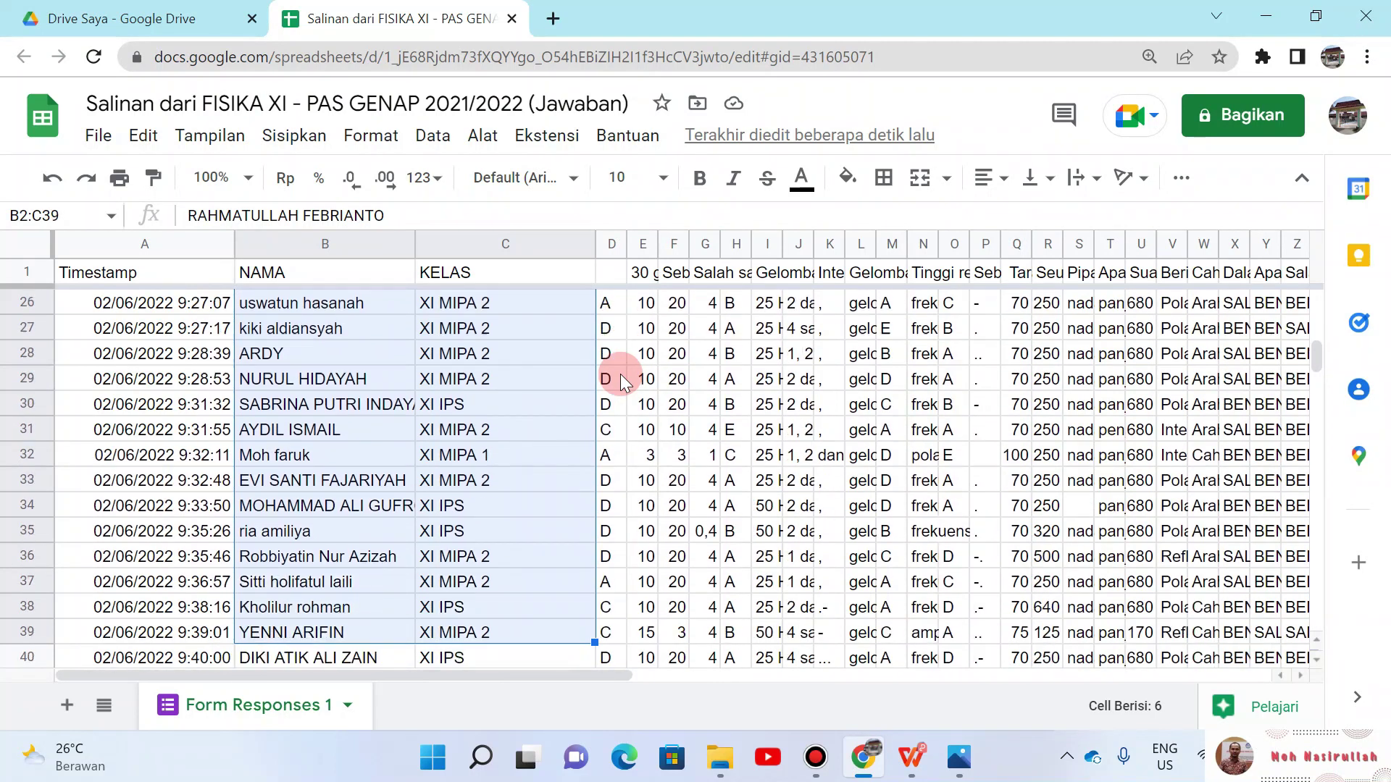
key(shift+Down)
key(shift+Down)
key(shift+Down)
key(shift+Down)
key(shift+Down)
key(shift+Down)
key(shift+Down)
key(shift+Down)
key(shift+Down)
key(shift+Down)
key(shift+Down)
key(shift+Down)
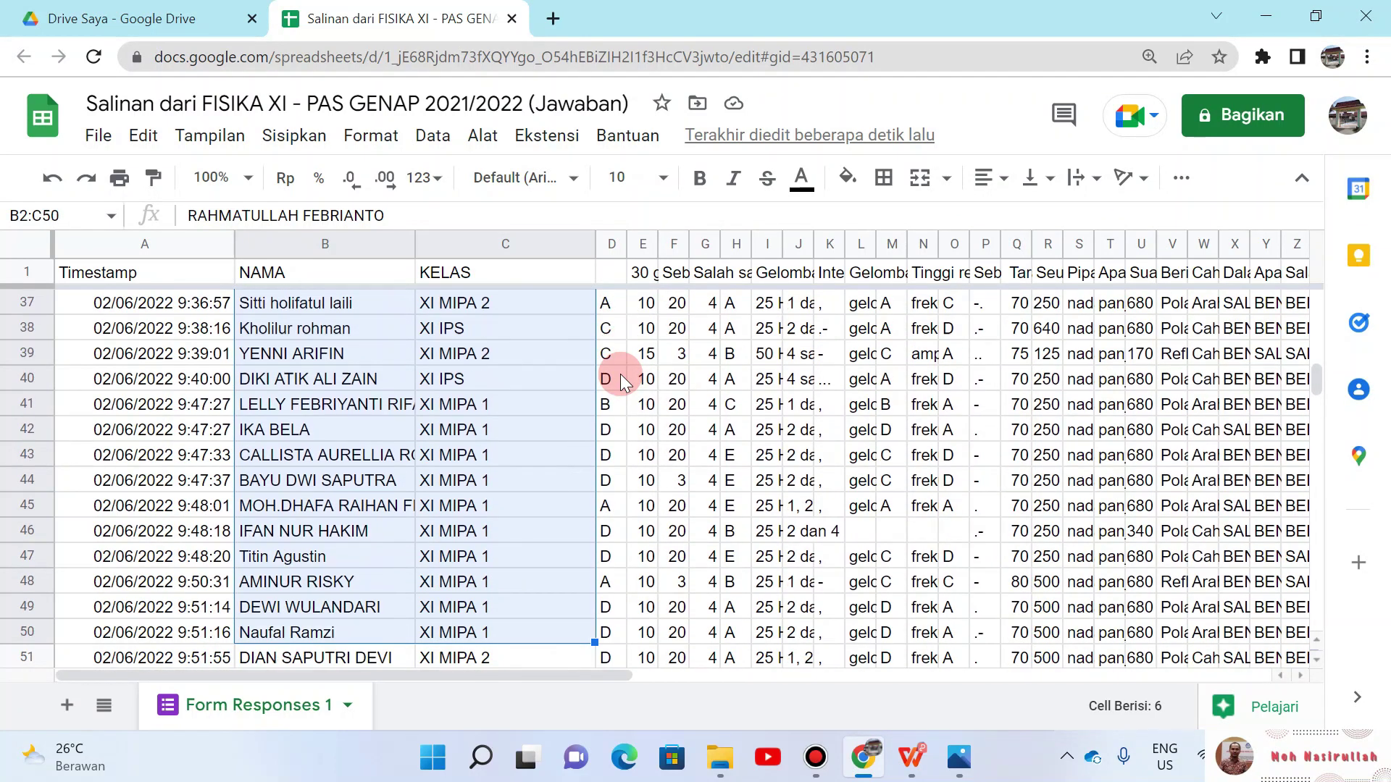
key(shift+Down)
key(shift+Down)
key(shift+Down)
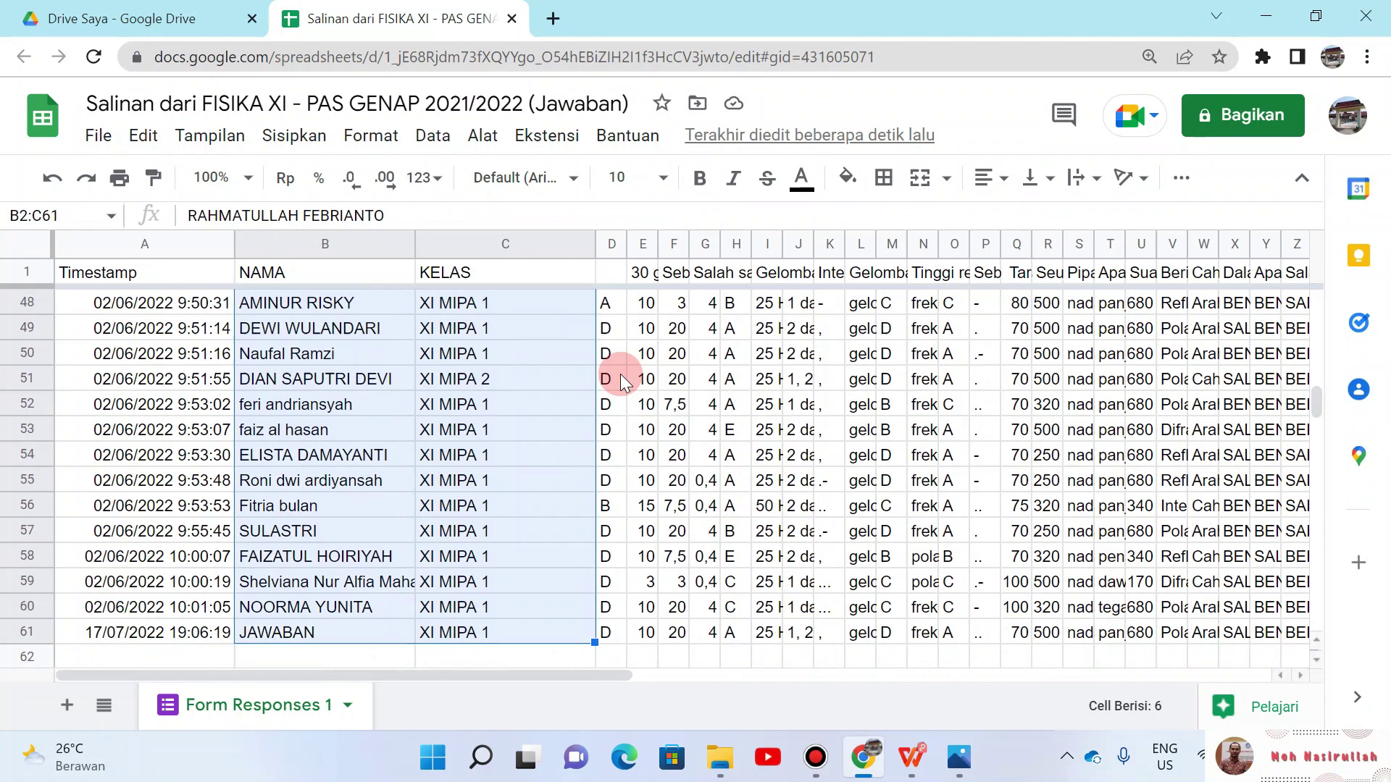
key(shift+Down)
key(ctrl+c)
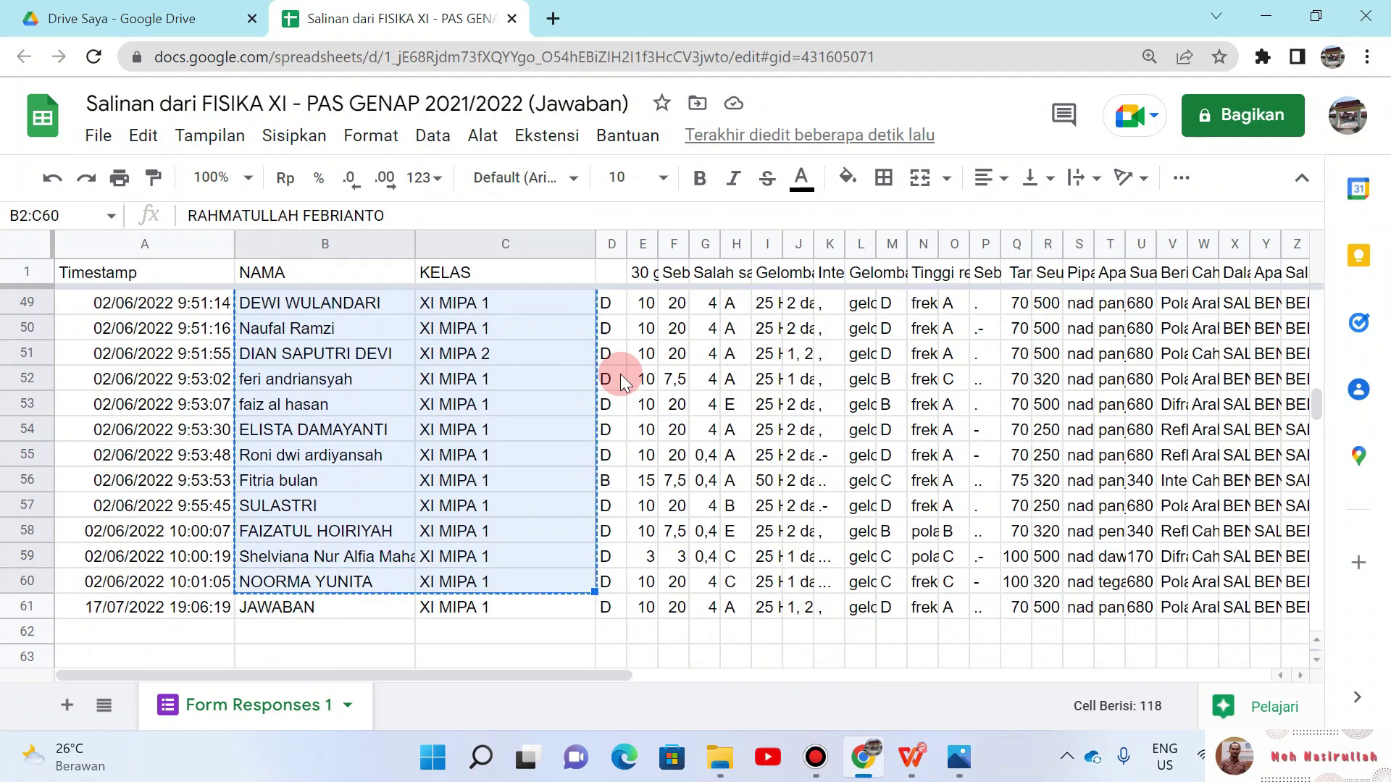
Step: Paste the copied student names and classes into the NAMA SISWA and KELAS columns starting at B68
key(Down)
key(Down)
key(ctrl+Down)
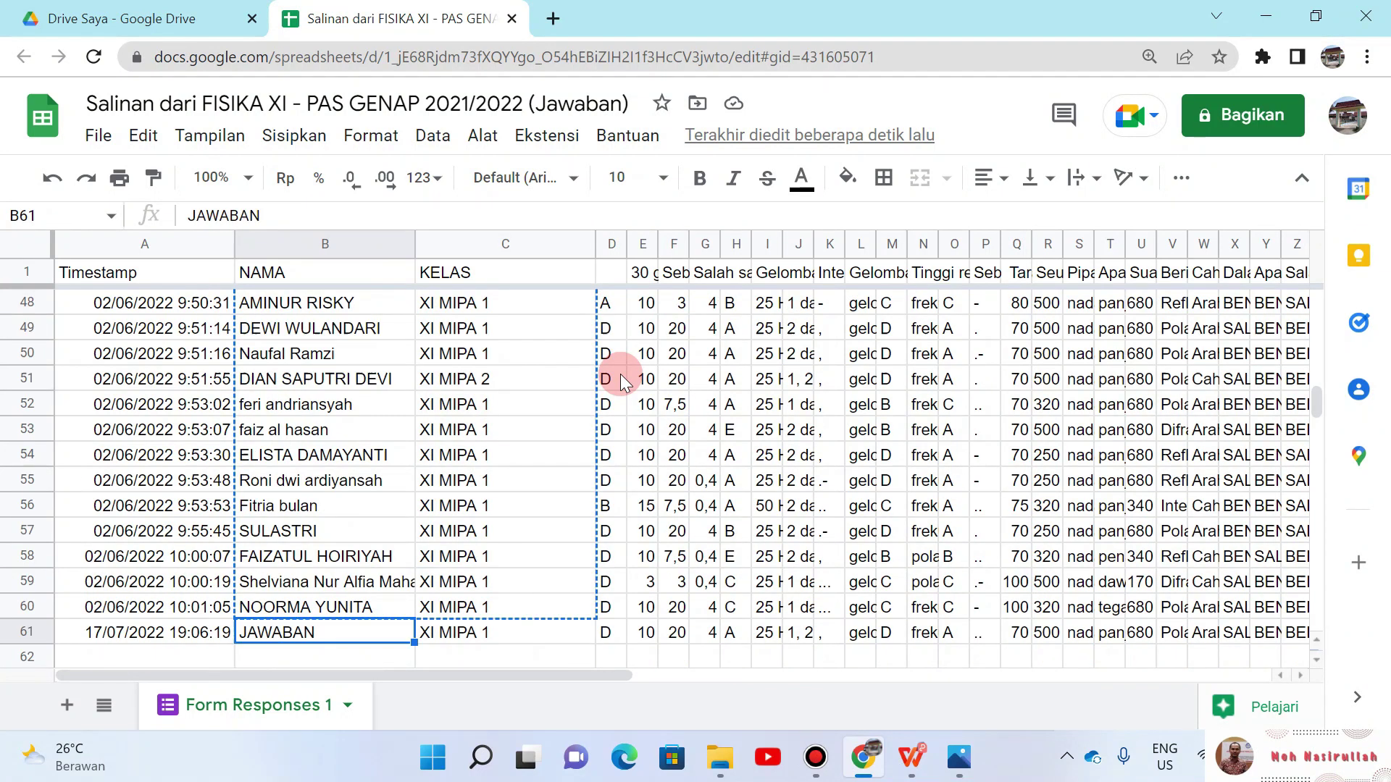
key(Down)
key(Down)
key(Down)
key(Down)
key(Down)
key(Down)
key(Down)
key(Down)
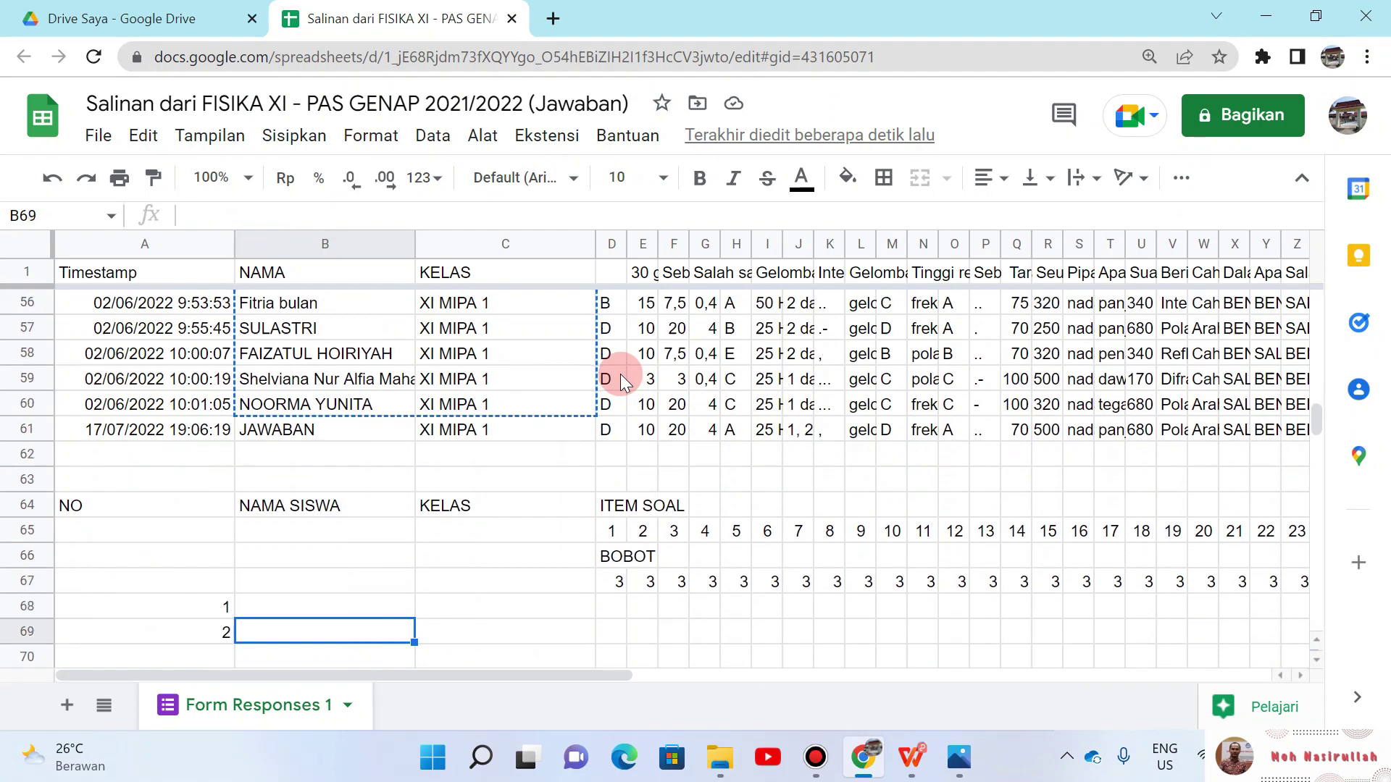
key(Up)
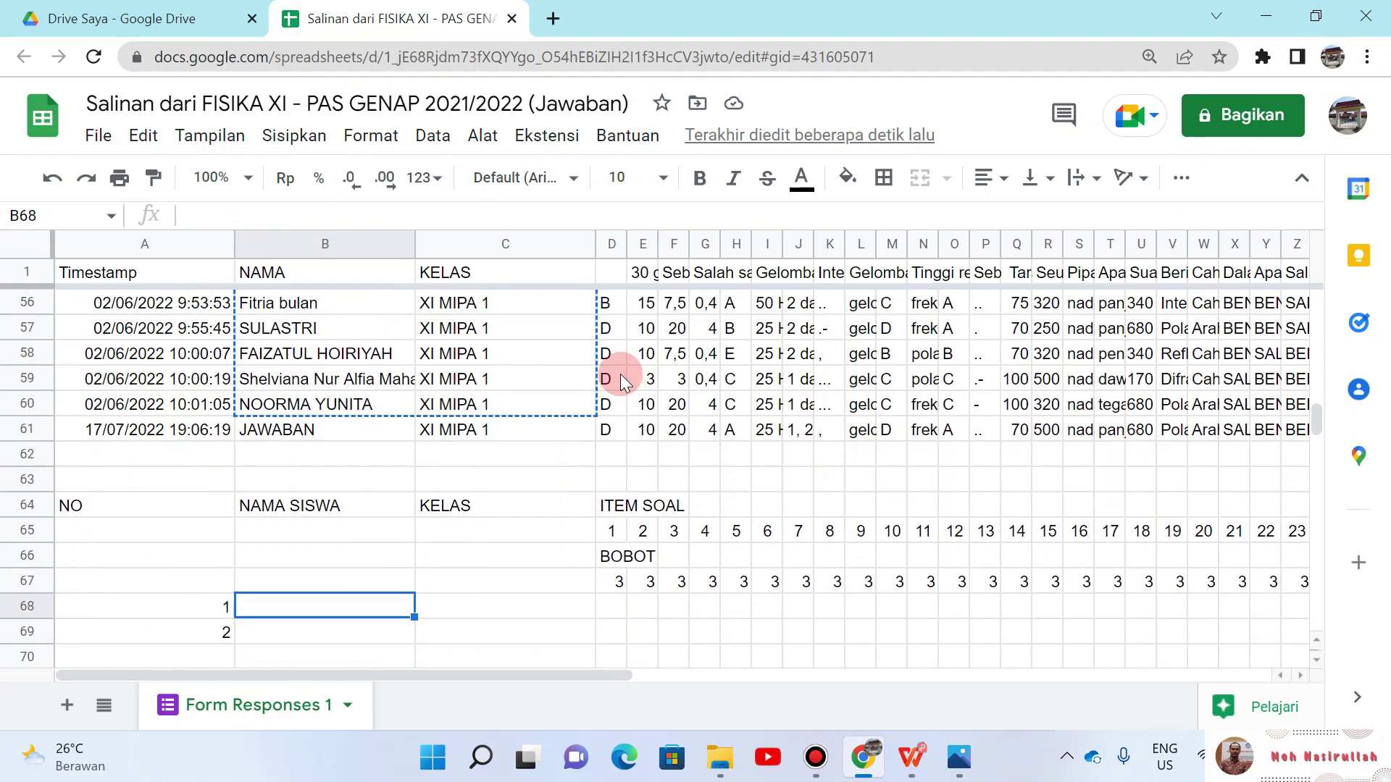
key(ctrl+v)
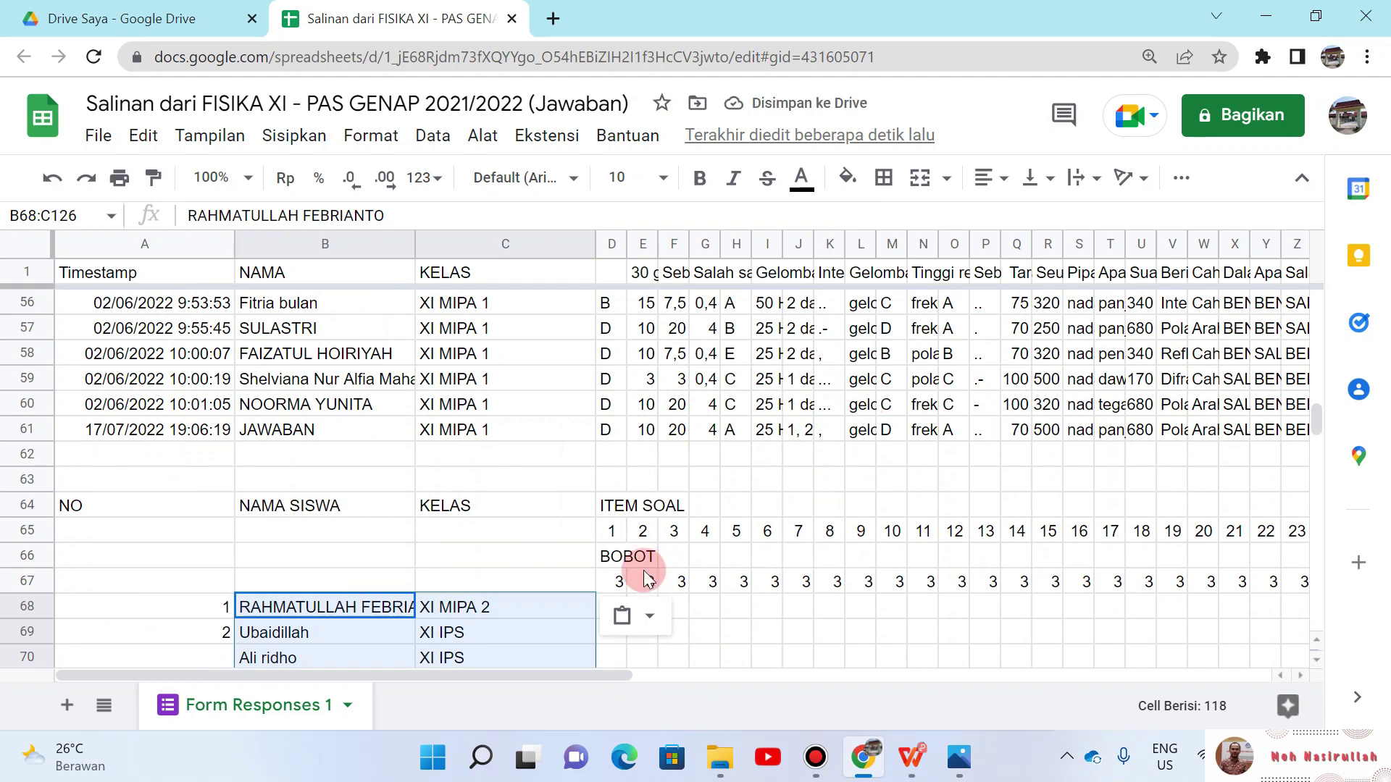
Step: Extend the student numbering from A68:A69 down to 59 in A126, and narrow column A to fit the numbers
click(190, 608)
key(shift+Down)
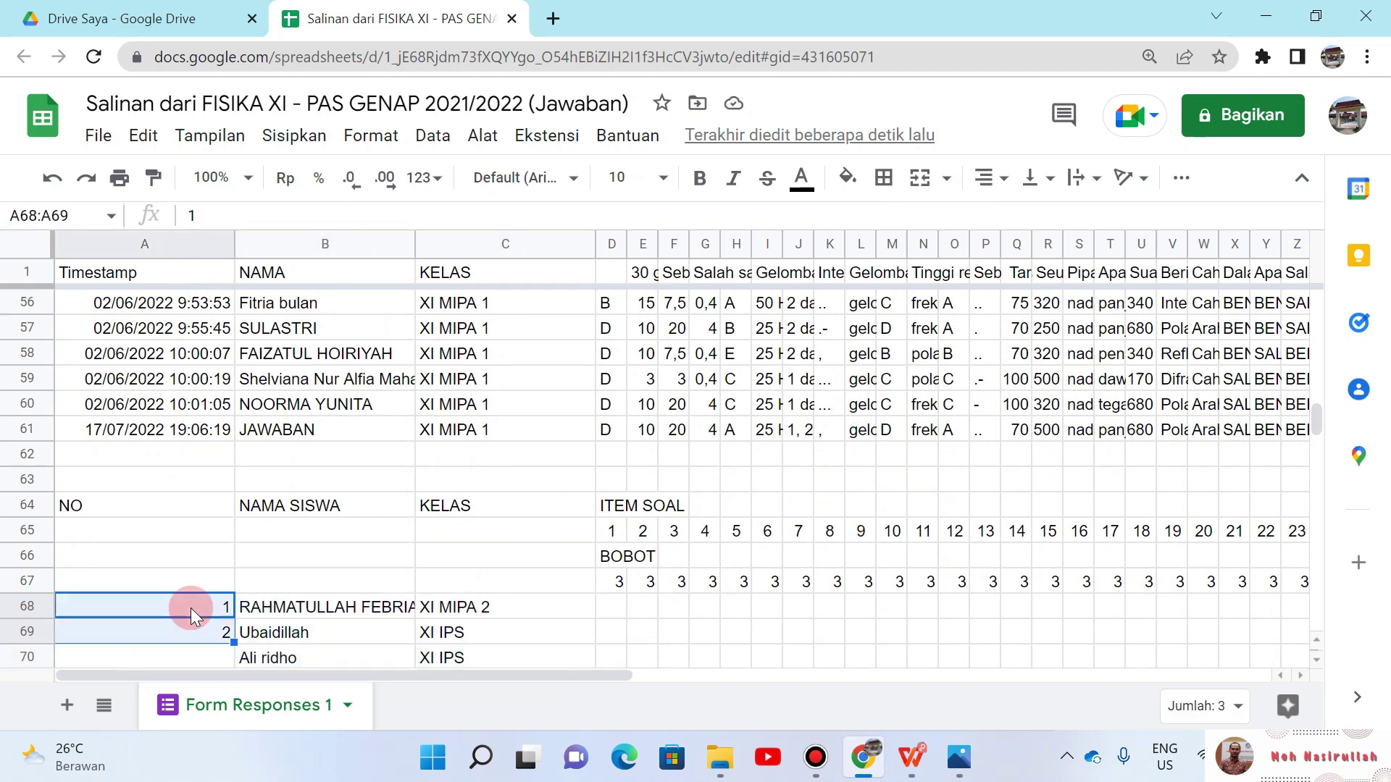
mouse_move(232, 637)
mouse_down()
mouse_move(215, 725)
mouse_move(224, 271)
mouse_move(200, 536)
mouse_move(215, 716)
mouse_move(220, 560)
mouse_move(230, 637)
mouse_up()
drag(1314, 464, 1314, 485)
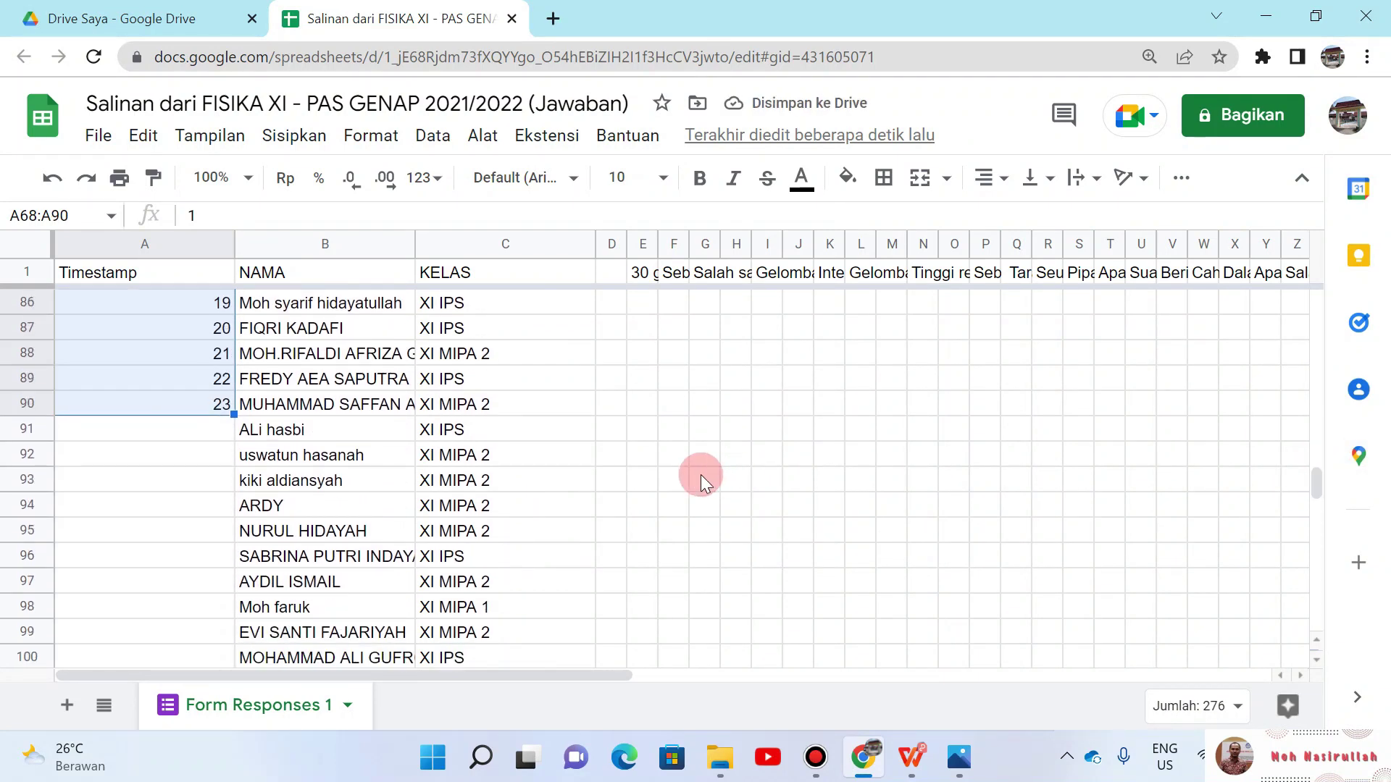
drag(240, 420, 241, 660)
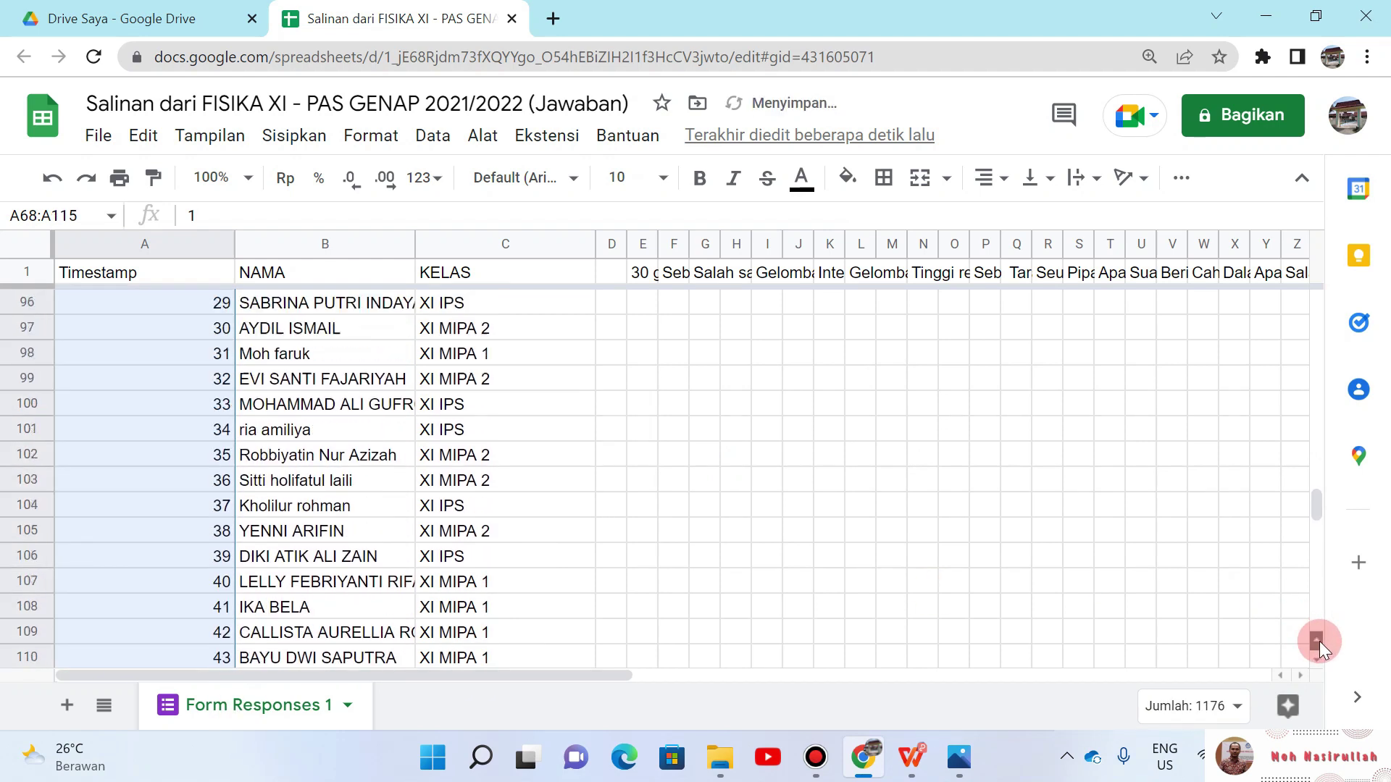
click(1319, 662)
scroll(1319, 662, down, 3)
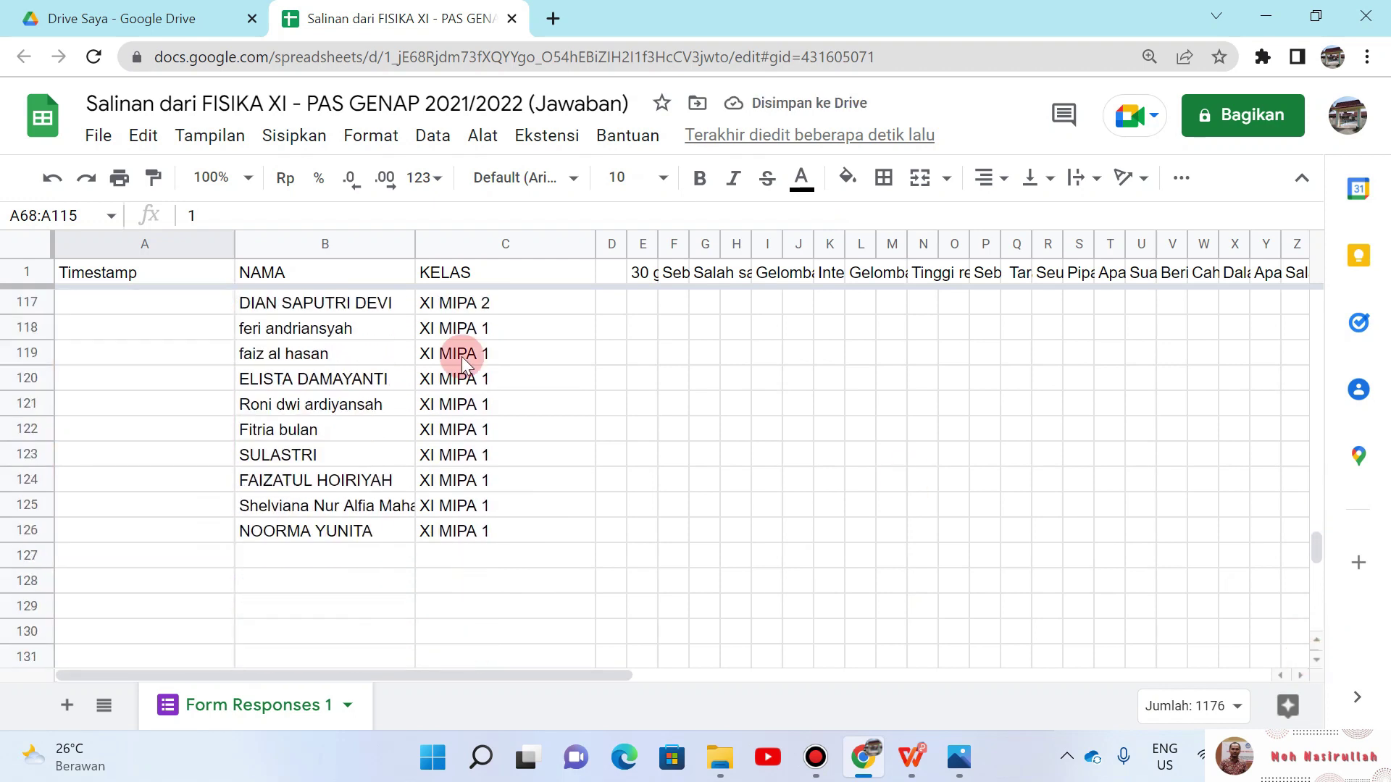
click(1316, 640)
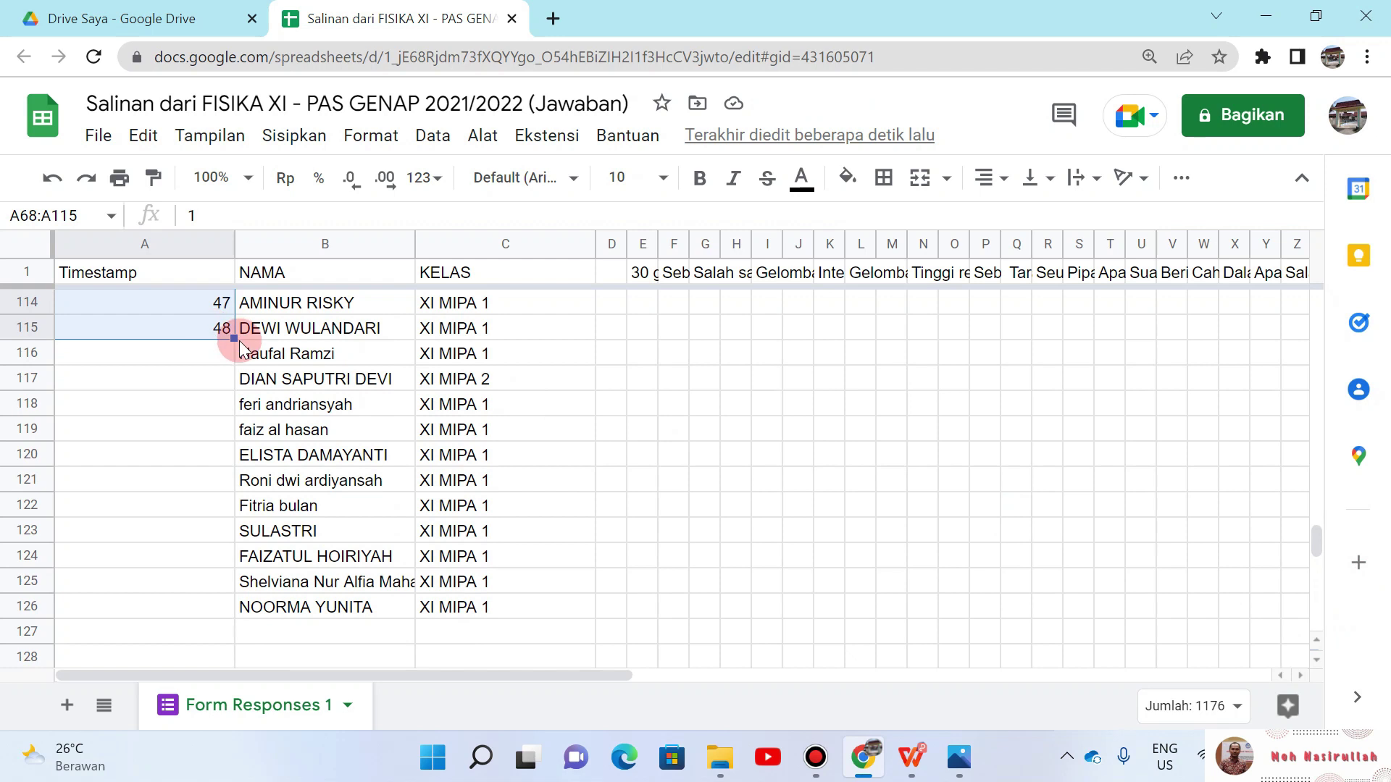
drag(234, 338, 225, 585)
drag(226, 598, 221, 595)
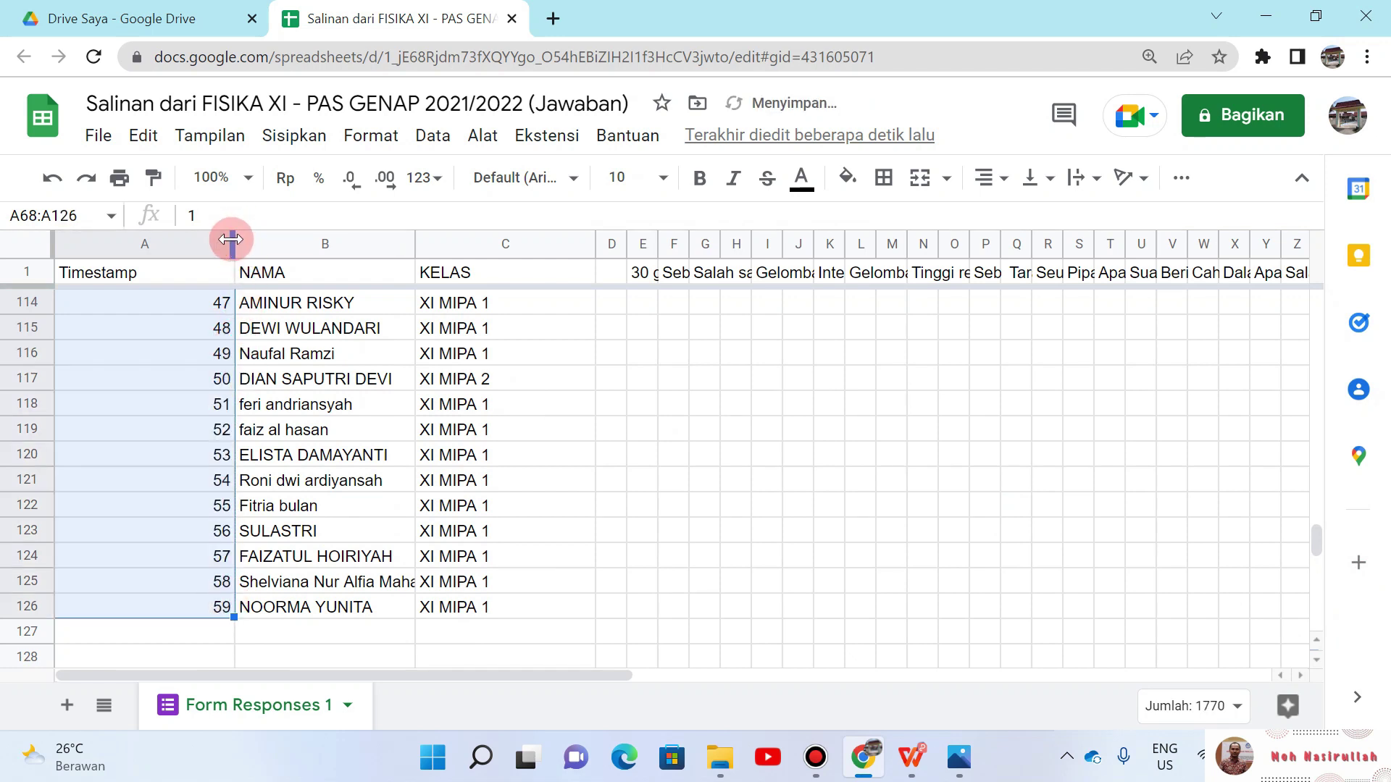
drag(230, 239, 109, 241)
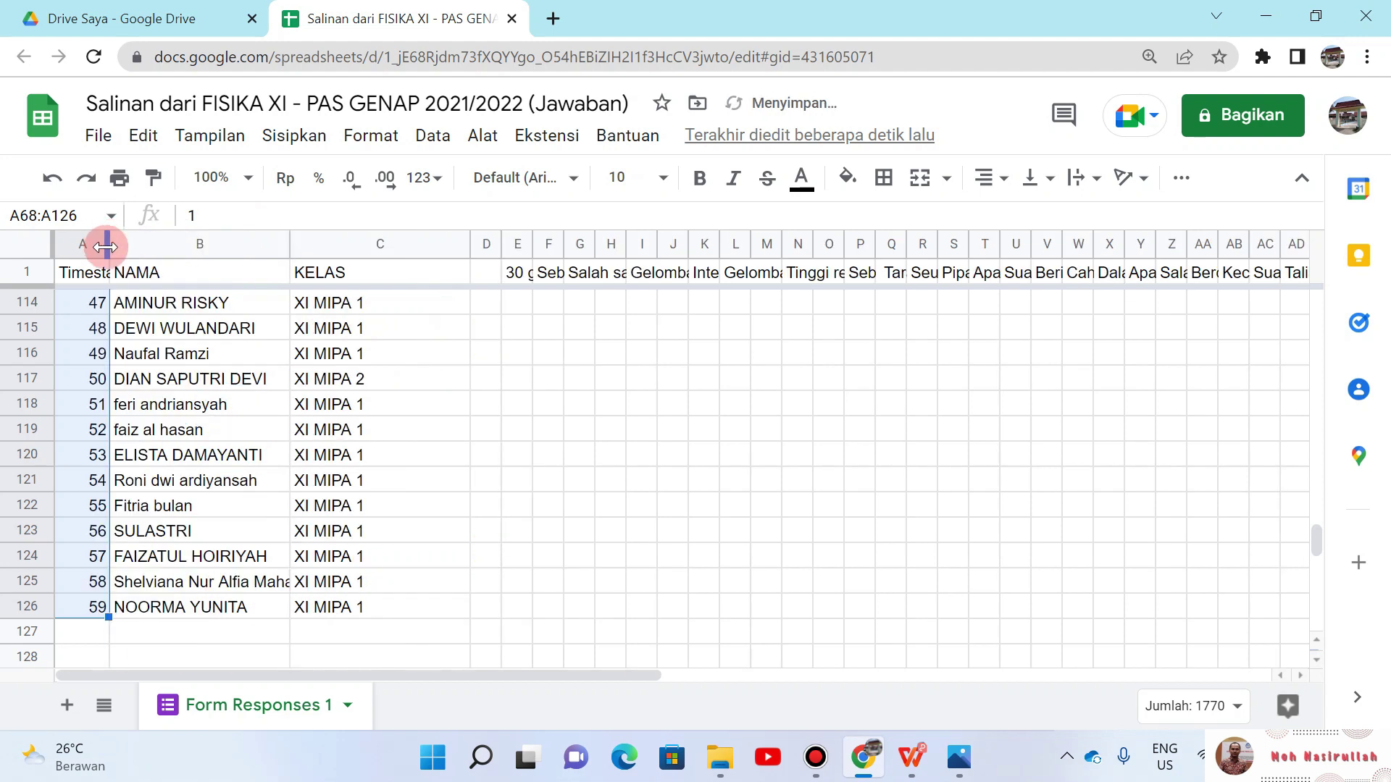
click(97, 354)
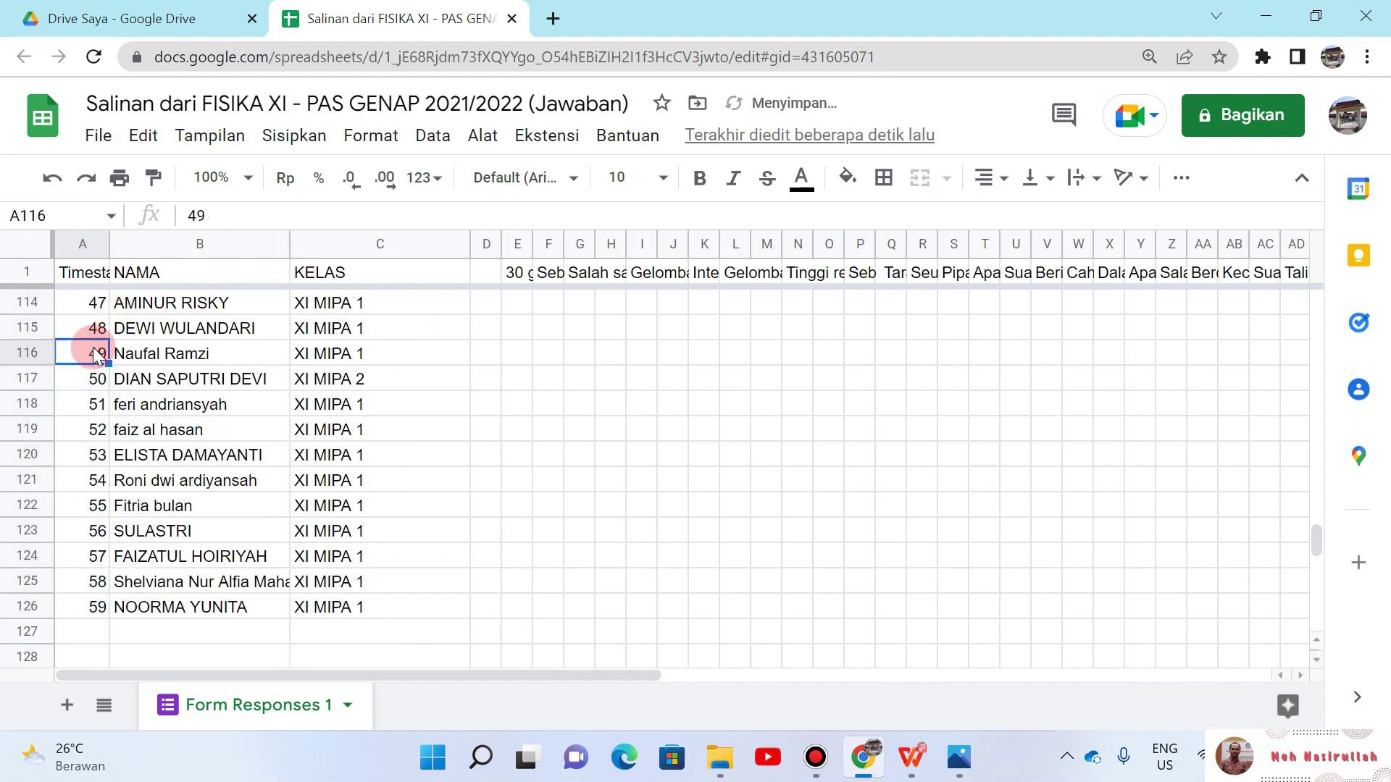
Step: Merge A64:A67 with NO centred horizontally and vertically, and apply the same format to the NAMA SISWA and KELAS headers in B64:C67
key(ctrl+Up)
key(Up)
key(Up)
key(Up)
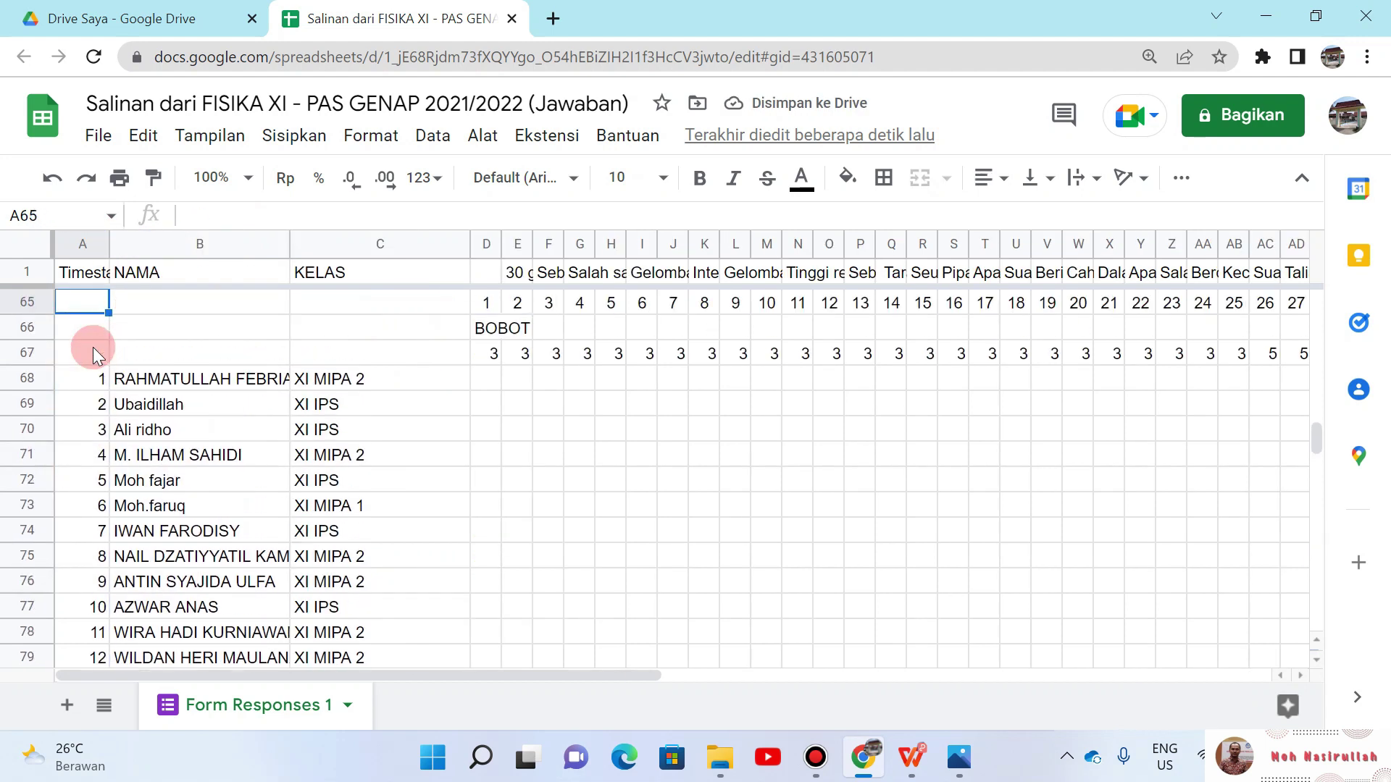
key(Up)
key(shift+Down)
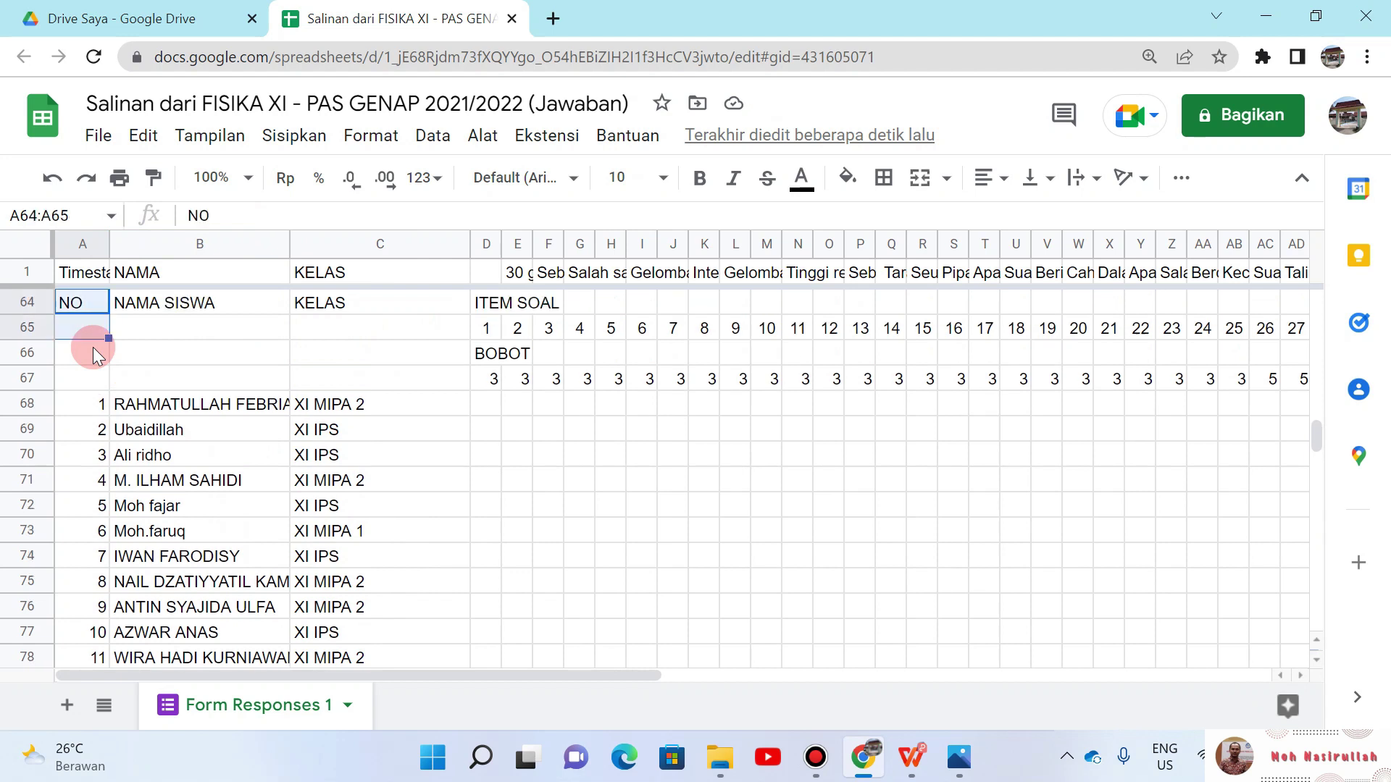
key(shift+Down)
key(shift+Down)
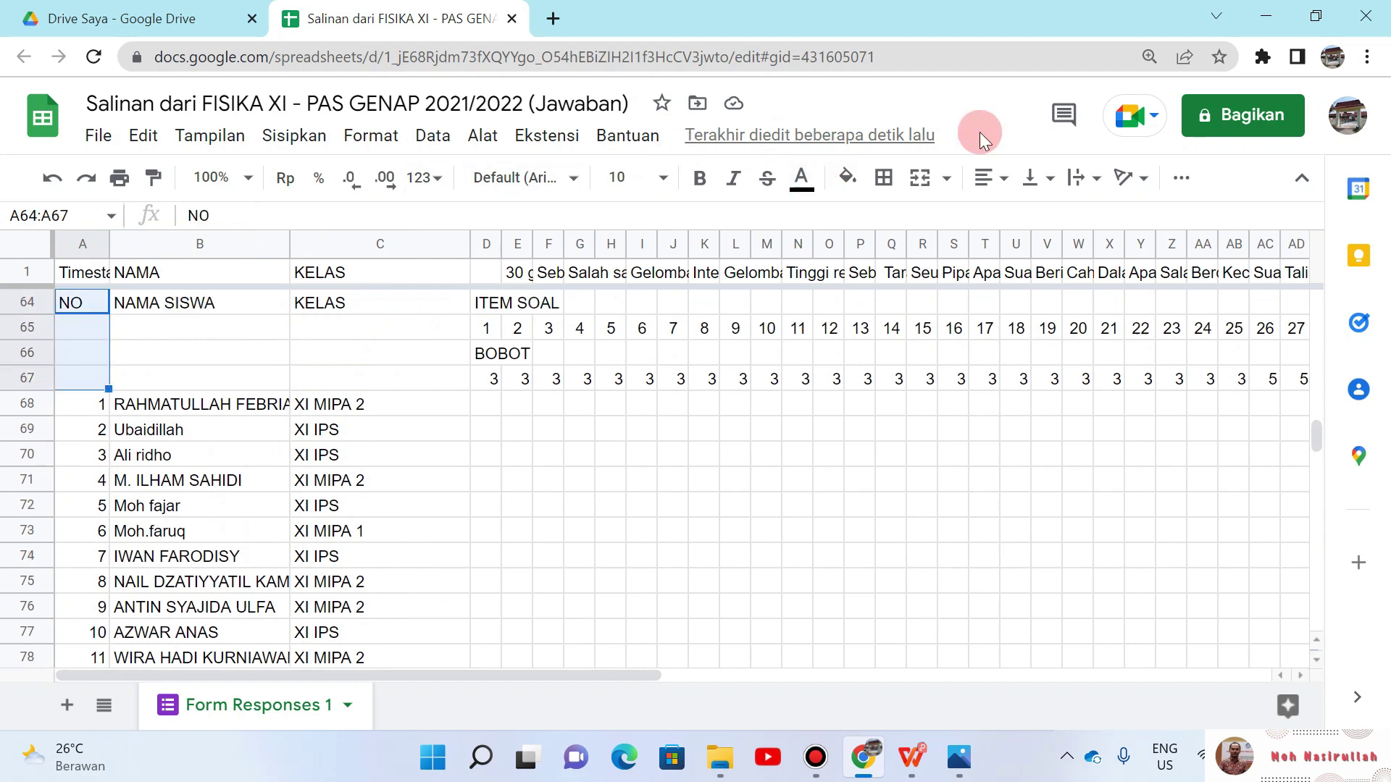
click(1004, 181)
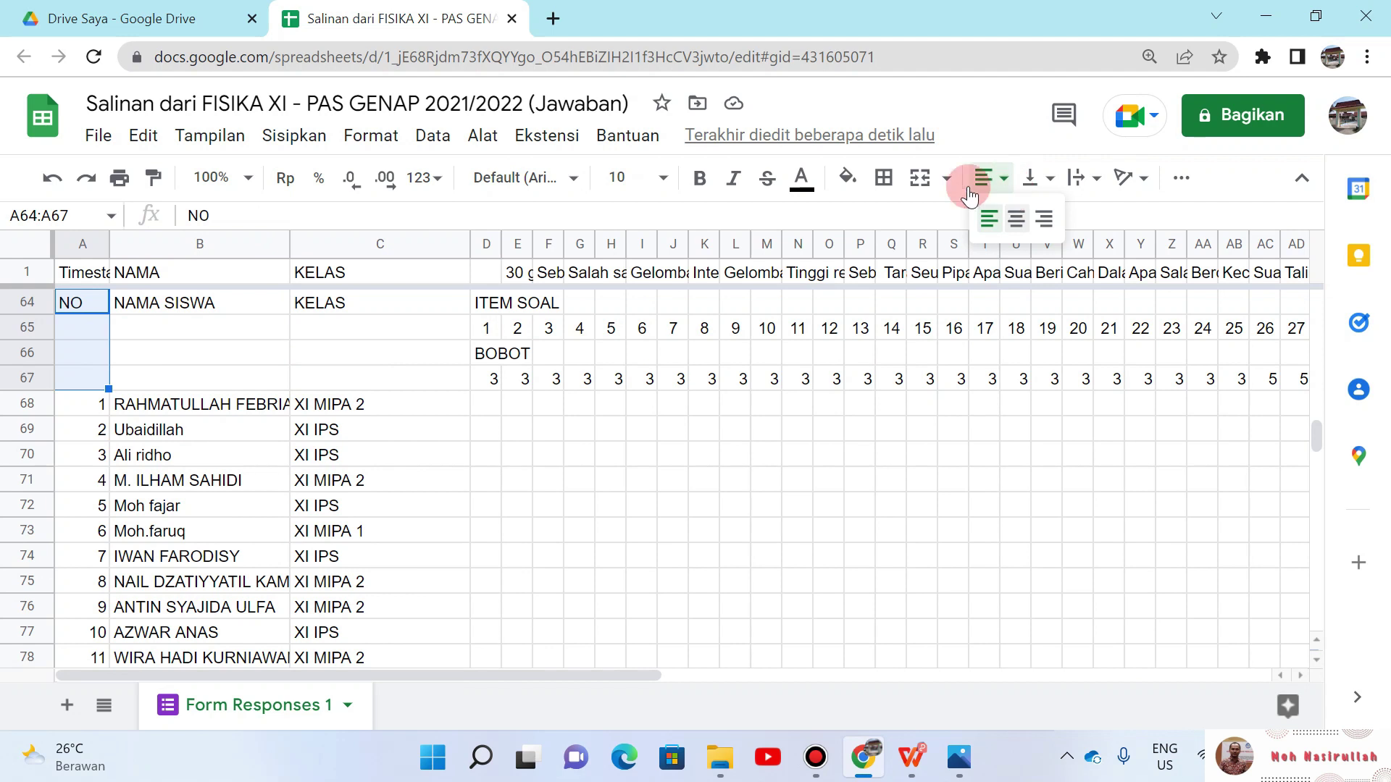
click(923, 181)
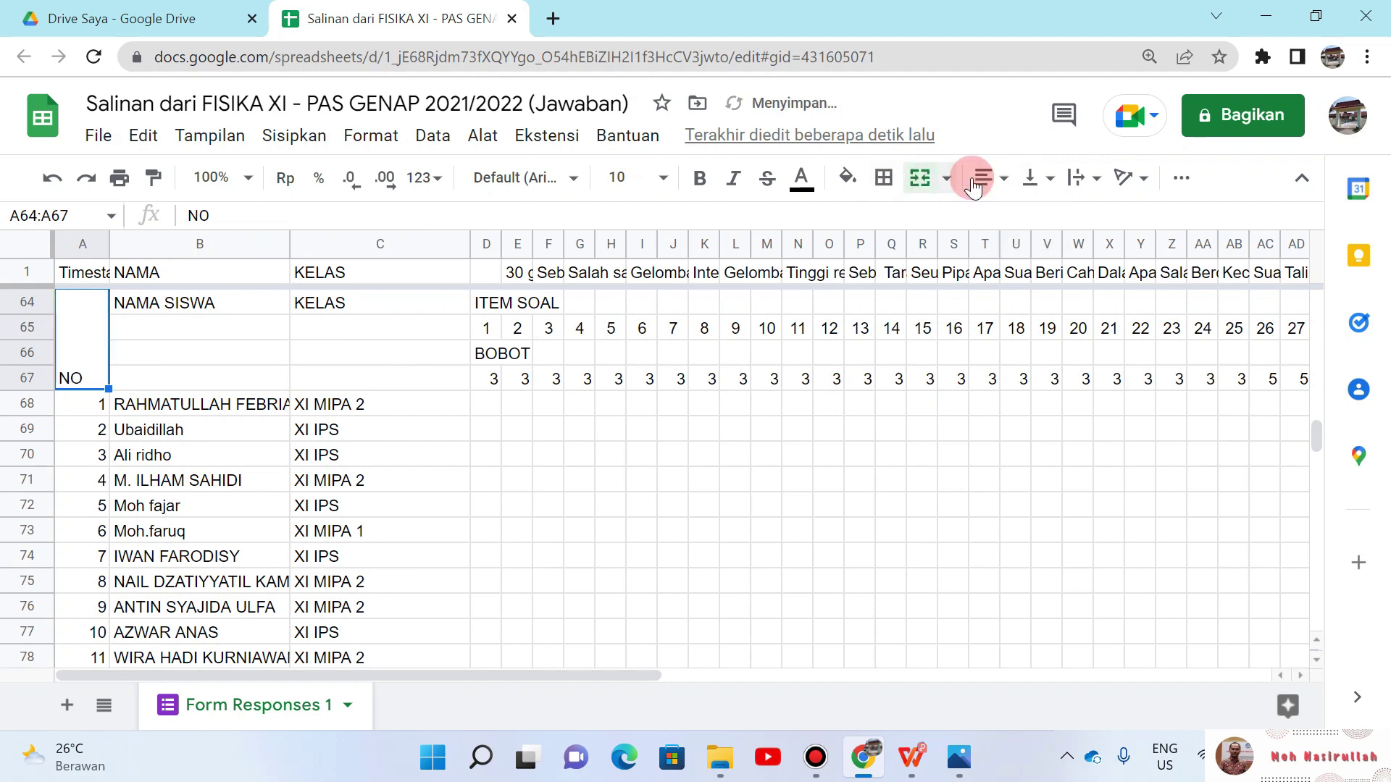
click(1004, 183)
click(1016, 218)
click(1043, 178)
click(1056, 217)
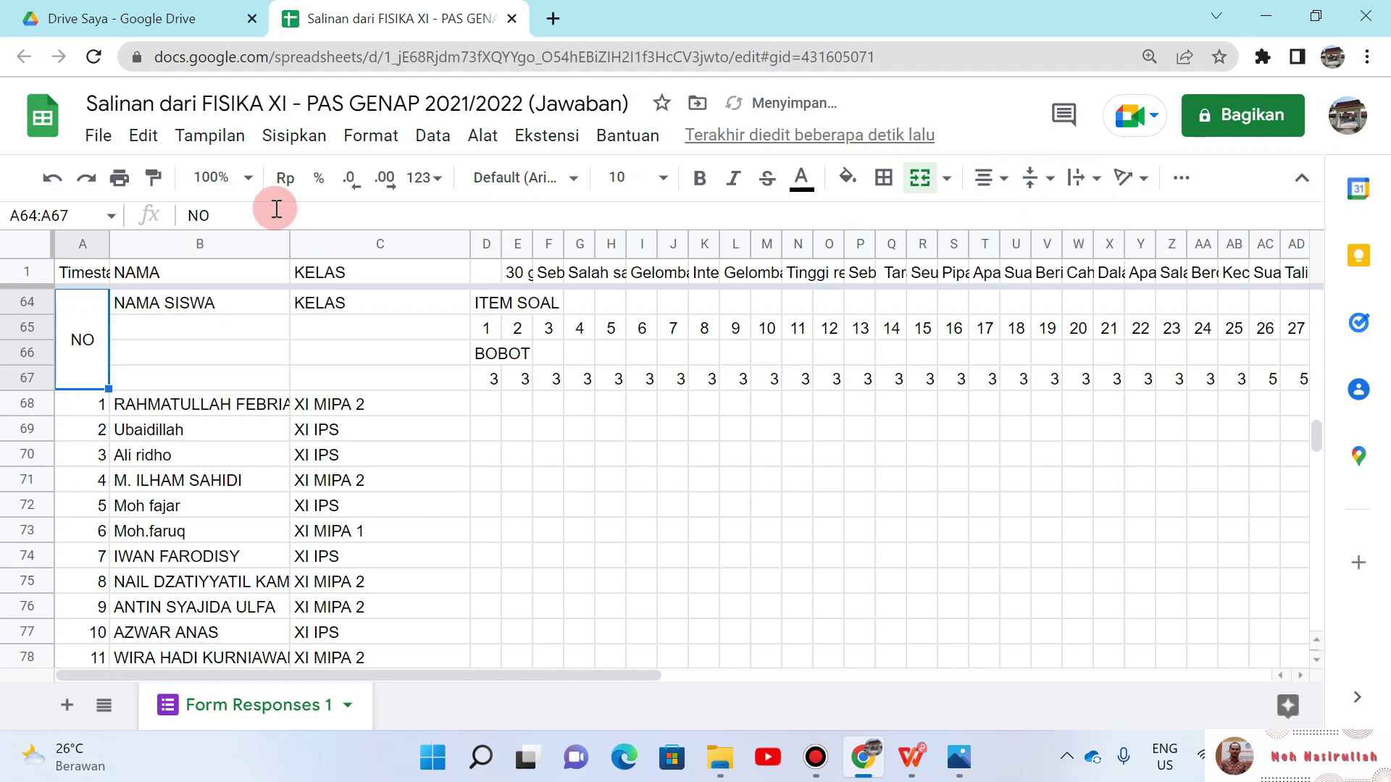
click(153, 178)
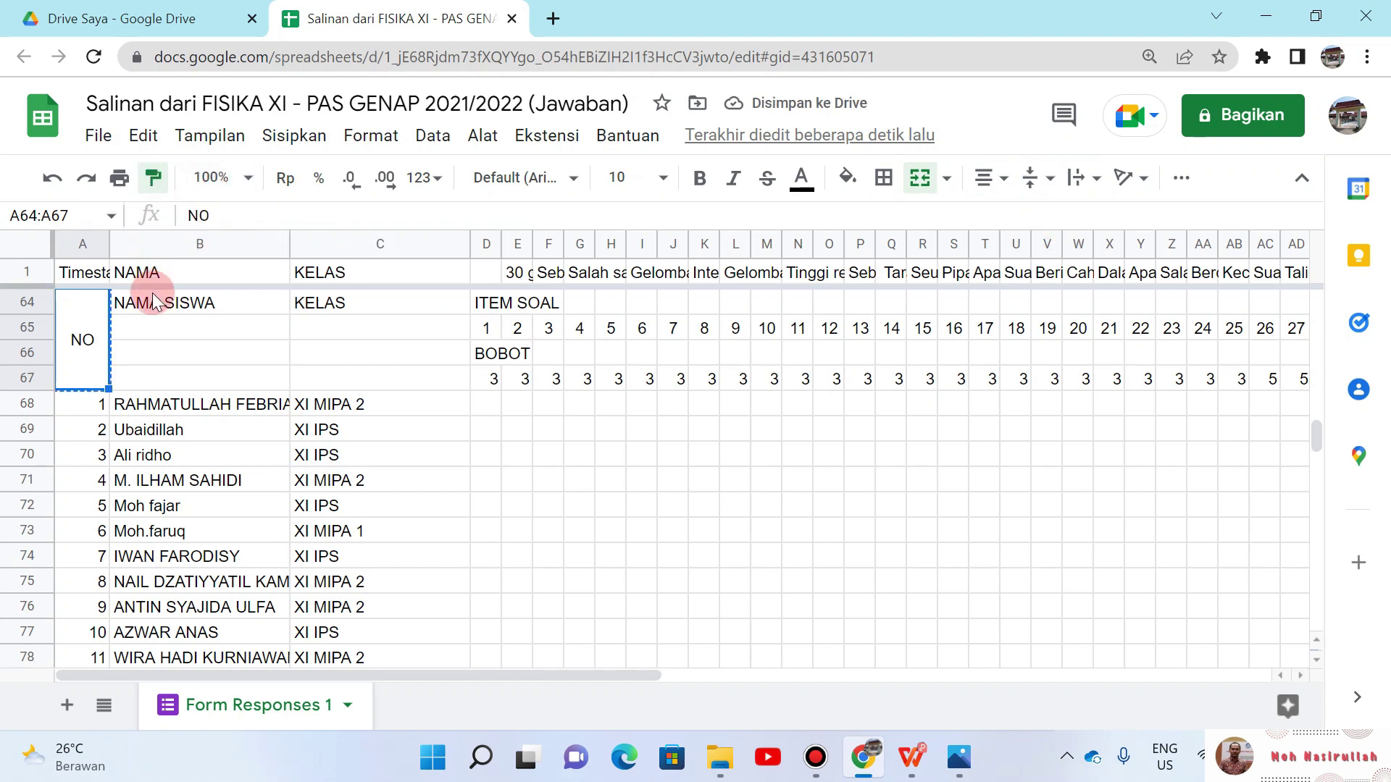
mouse_move(149, 303)
mouse_down()
mouse_move(317, 340)
mouse_move(352, 373)
mouse_up()
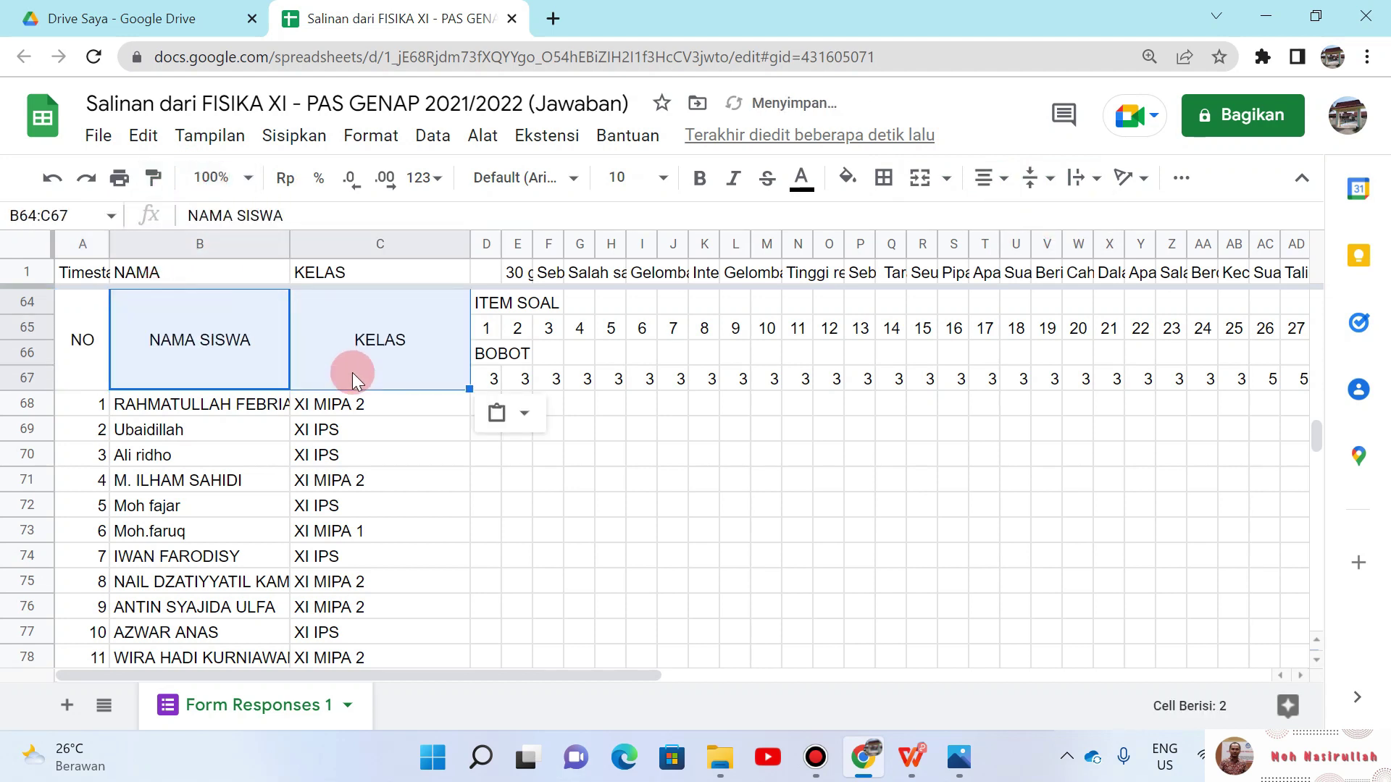
Step: Enter the header KETERANGAN in AI64, in the column after TOTAL
key(Right)
key(Right)
key(Right)
key(Right)
key(Right)
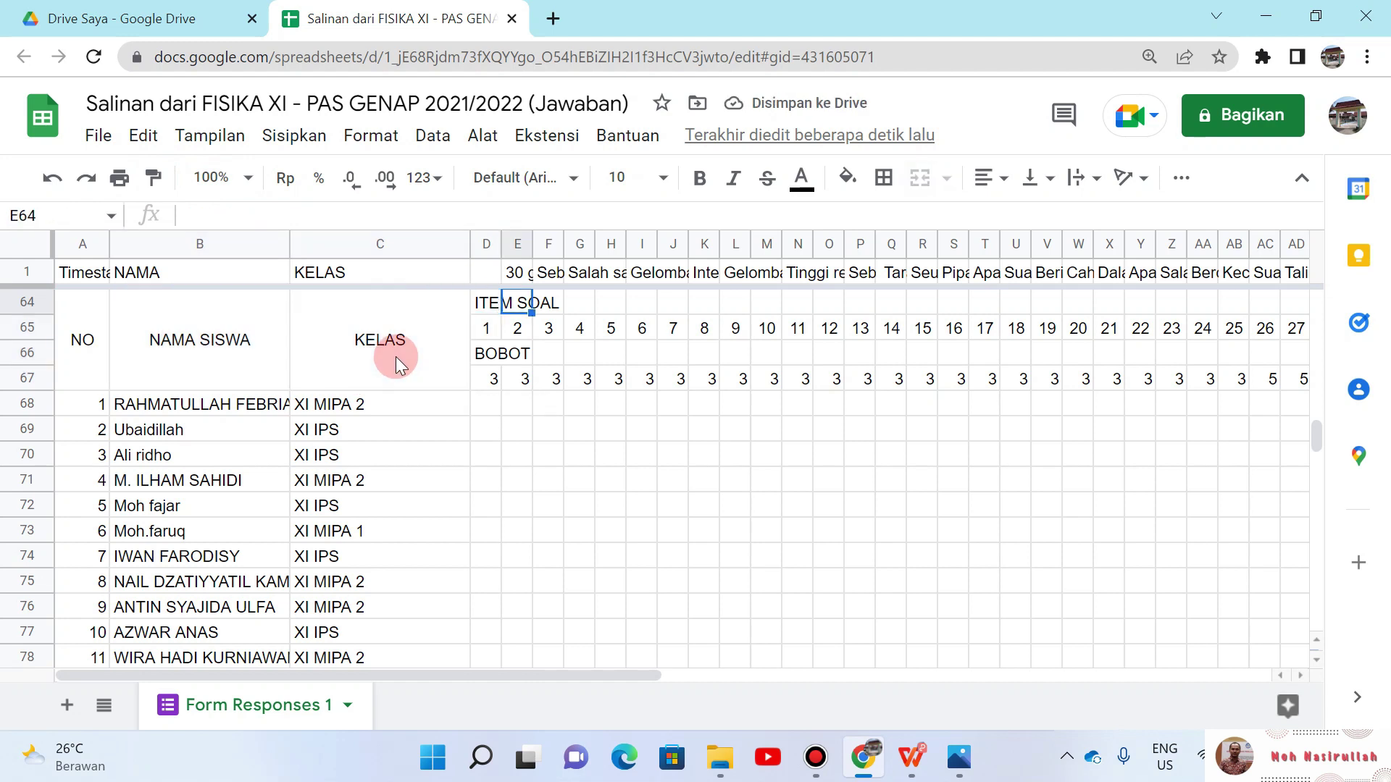
key(ctrl+Right)
key(ctrl+Left)
key(Right)
key(Right)
key(Right)
key(Right)
key(Right)
key(Right)
key(Right)
key(Right)
key(Right)
key(Right)
key(Right)
key(Right)
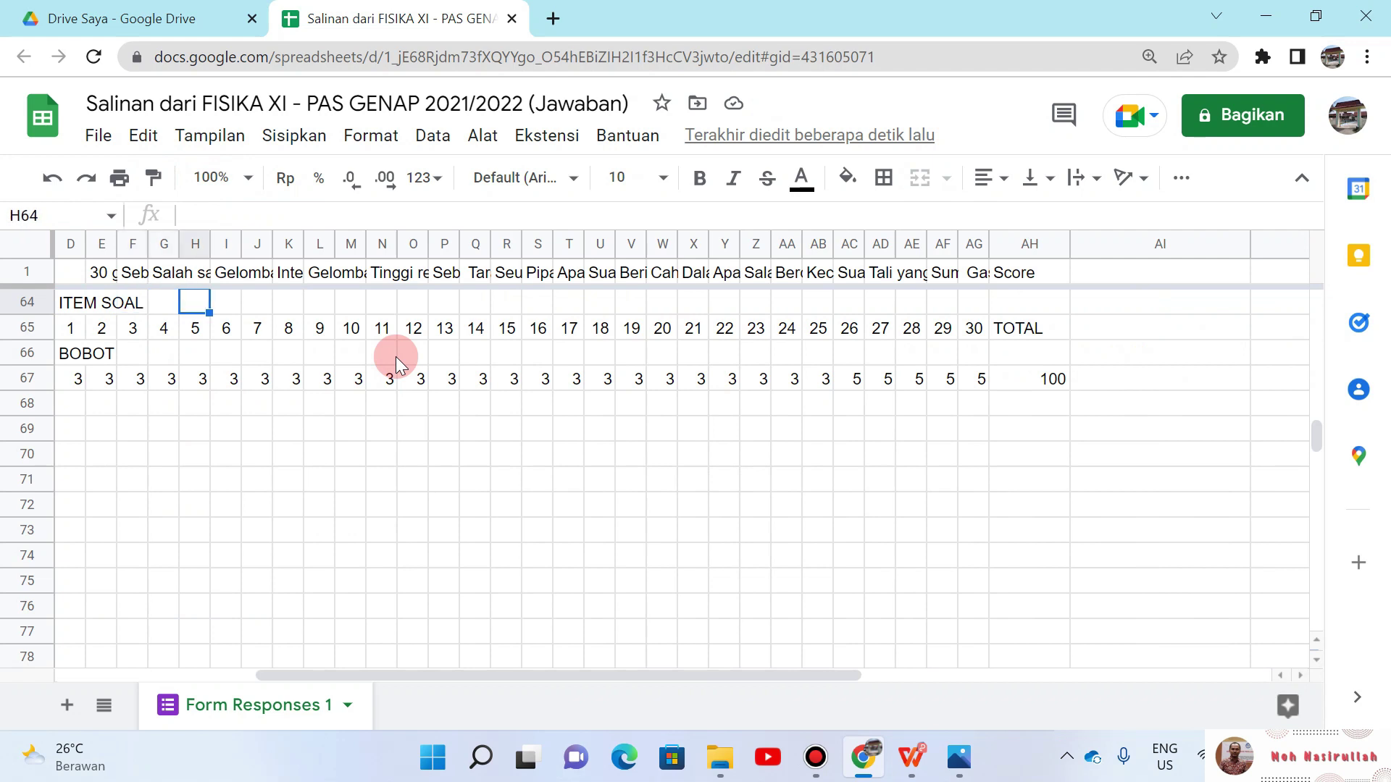
key(Right)
key(Right)
key(Right)
key(Right)
key(Right)
key(Right)
key(Right)
key(Right)
key(Right)
key(Right)
key(Right)
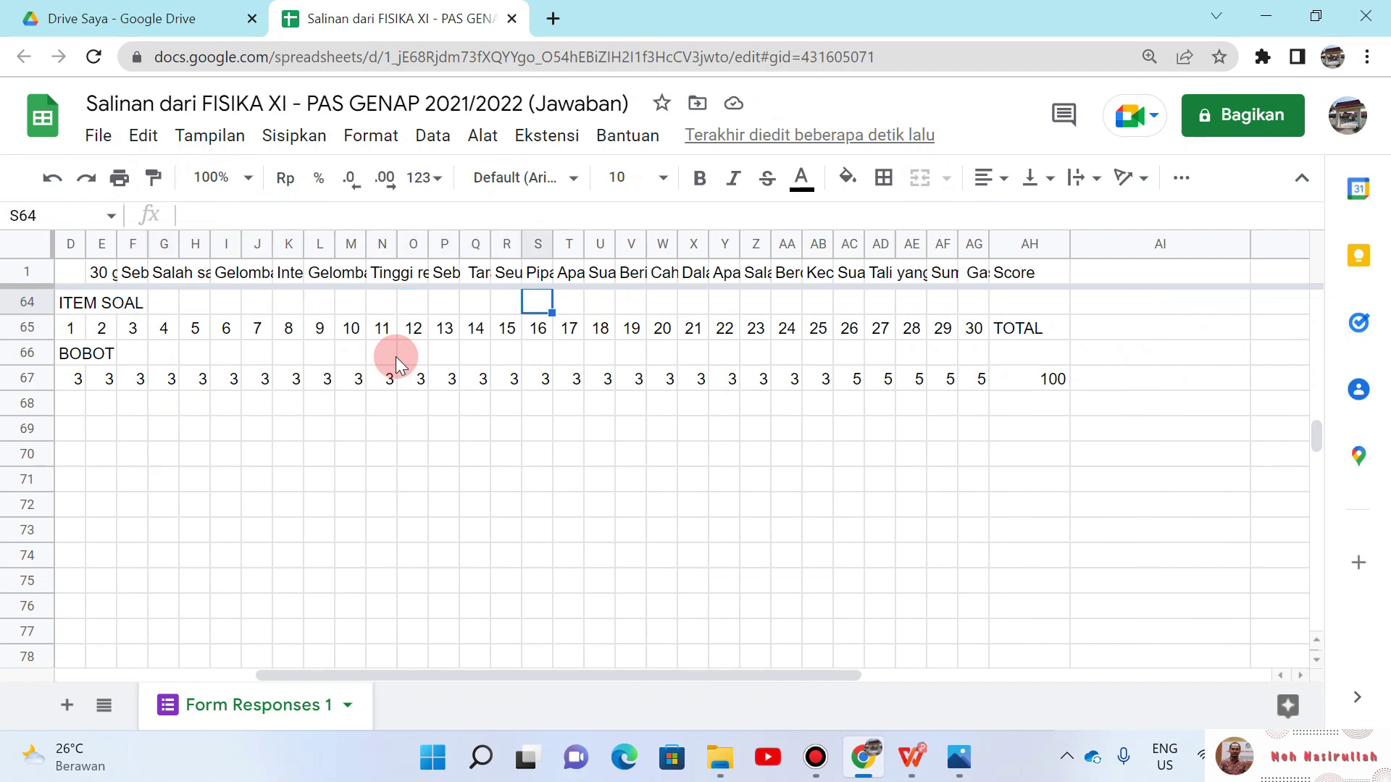
key(Right)
key(Right)
key(Right)
key(Right)
key(Right)
key(Right)
key(Right)
key(Right)
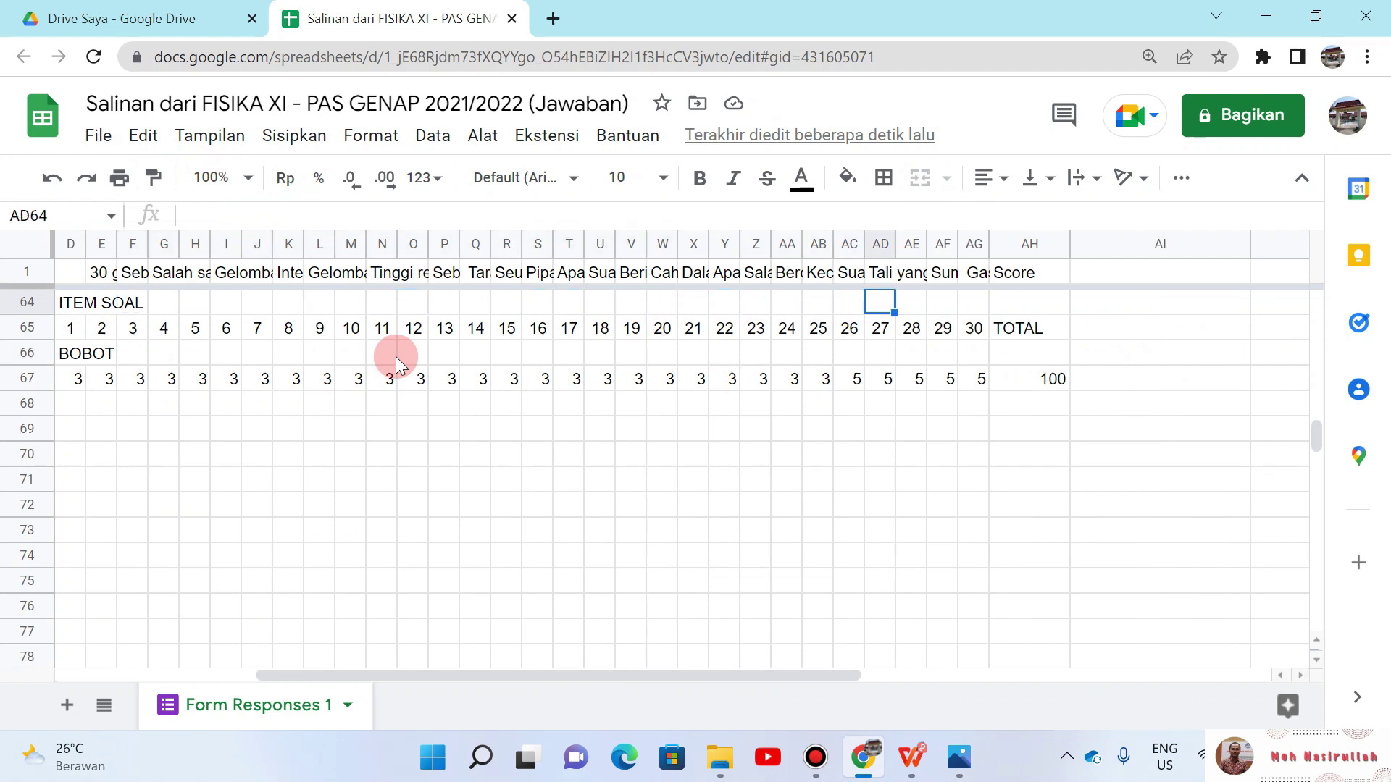
key(Left)
key(Right)
text(ketr)
key(BackSpace)
key(BackSpace)
key(BackSpace)
key(BackSpace)
text(KETERANGAN)
key(Return)
key(Up)
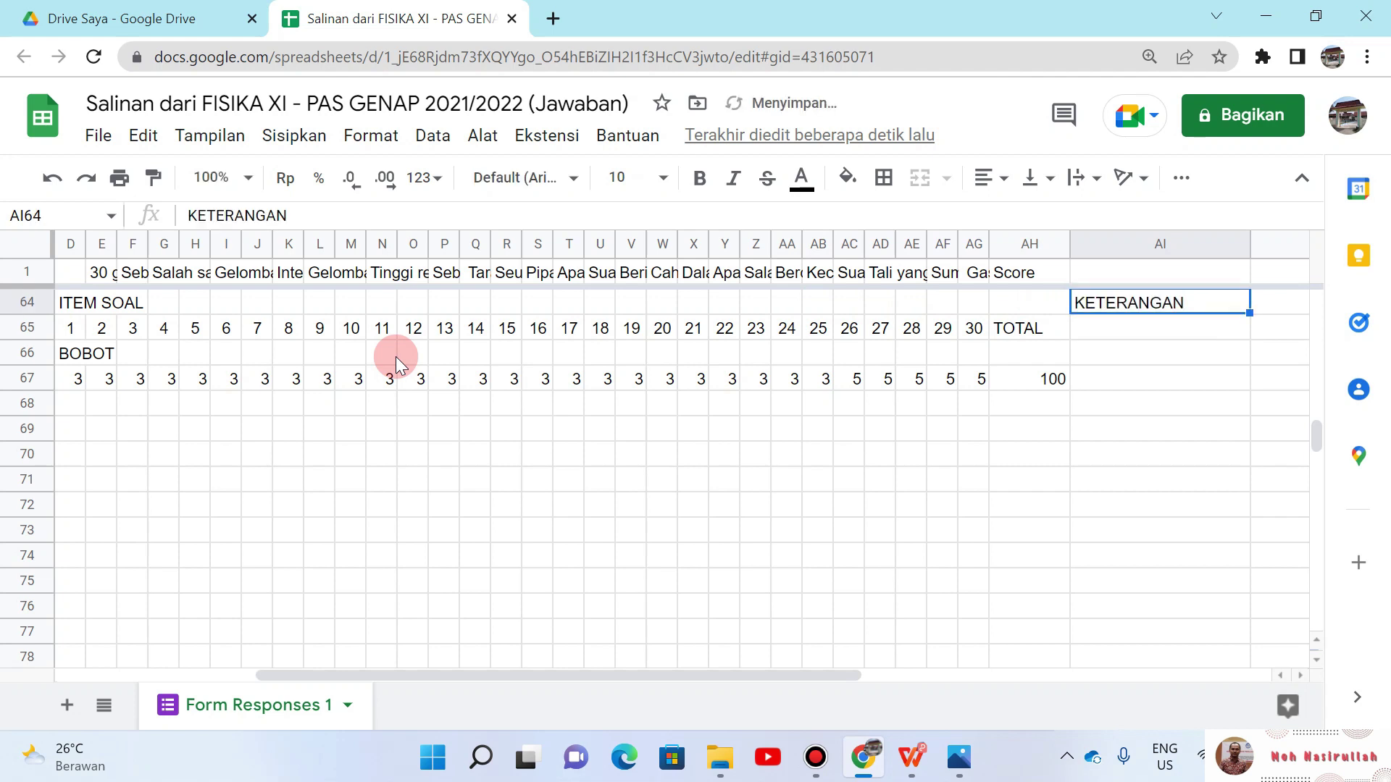
Step: Merge AI64:AI67 and centre the KETERANGAN header horizontally and vertically
key(shift+Down)
key(shift+Down)
key(shift+Down)
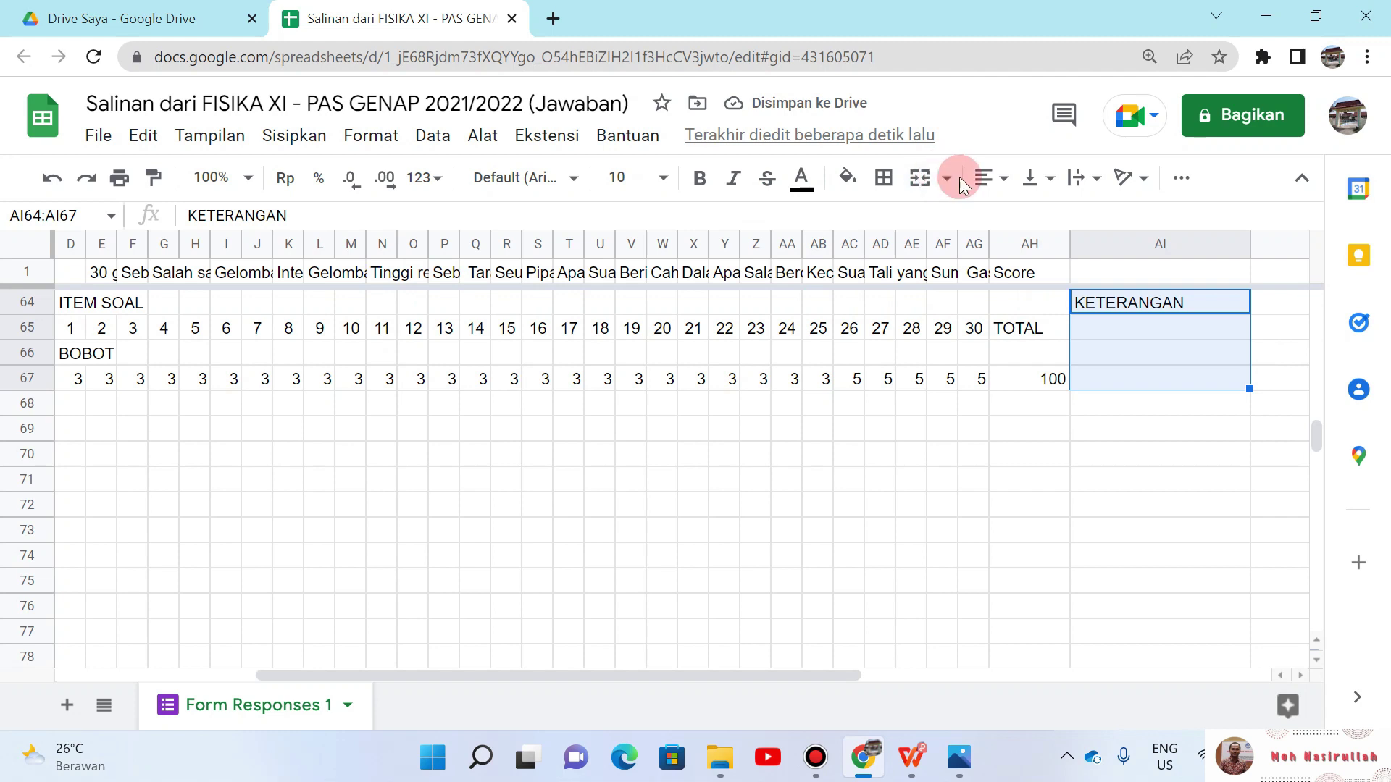
click(921, 179)
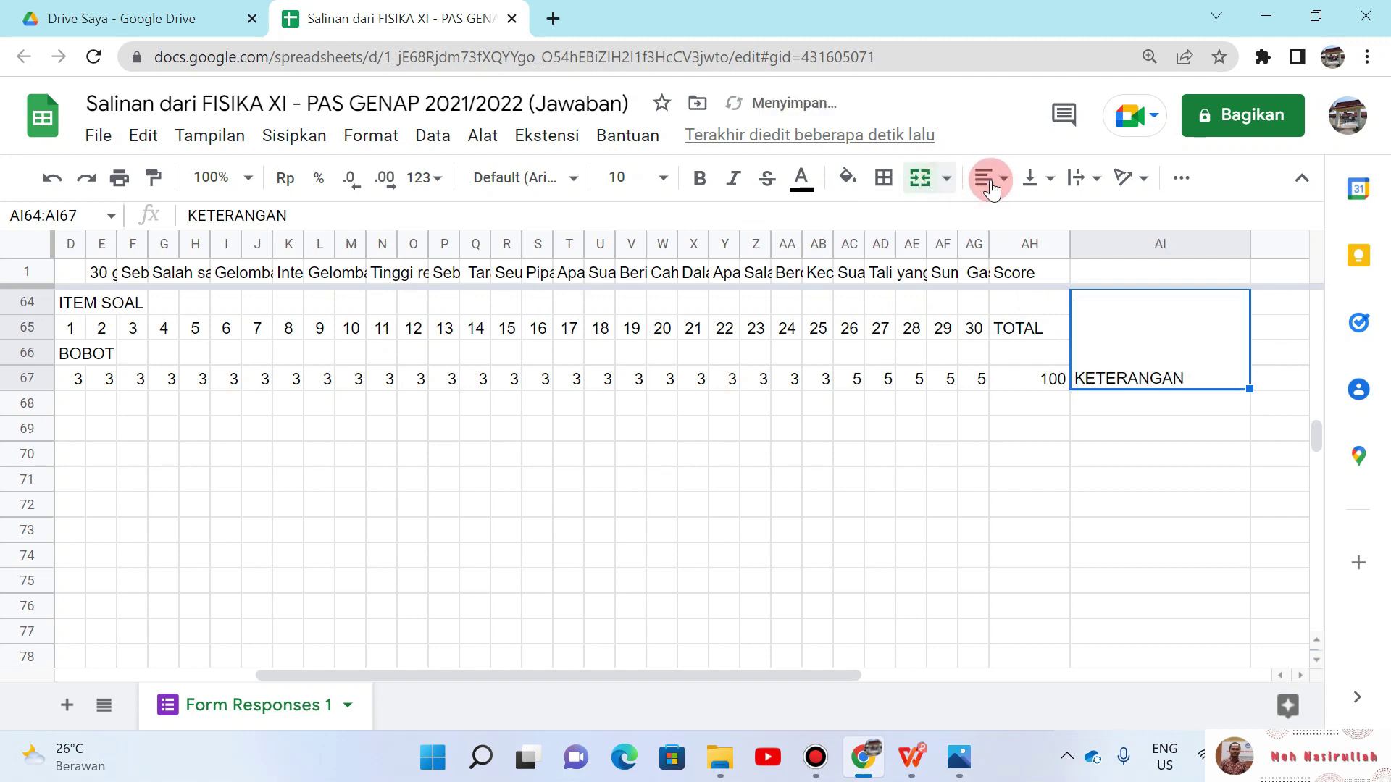
click(991, 177)
click(1011, 220)
click(1042, 189)
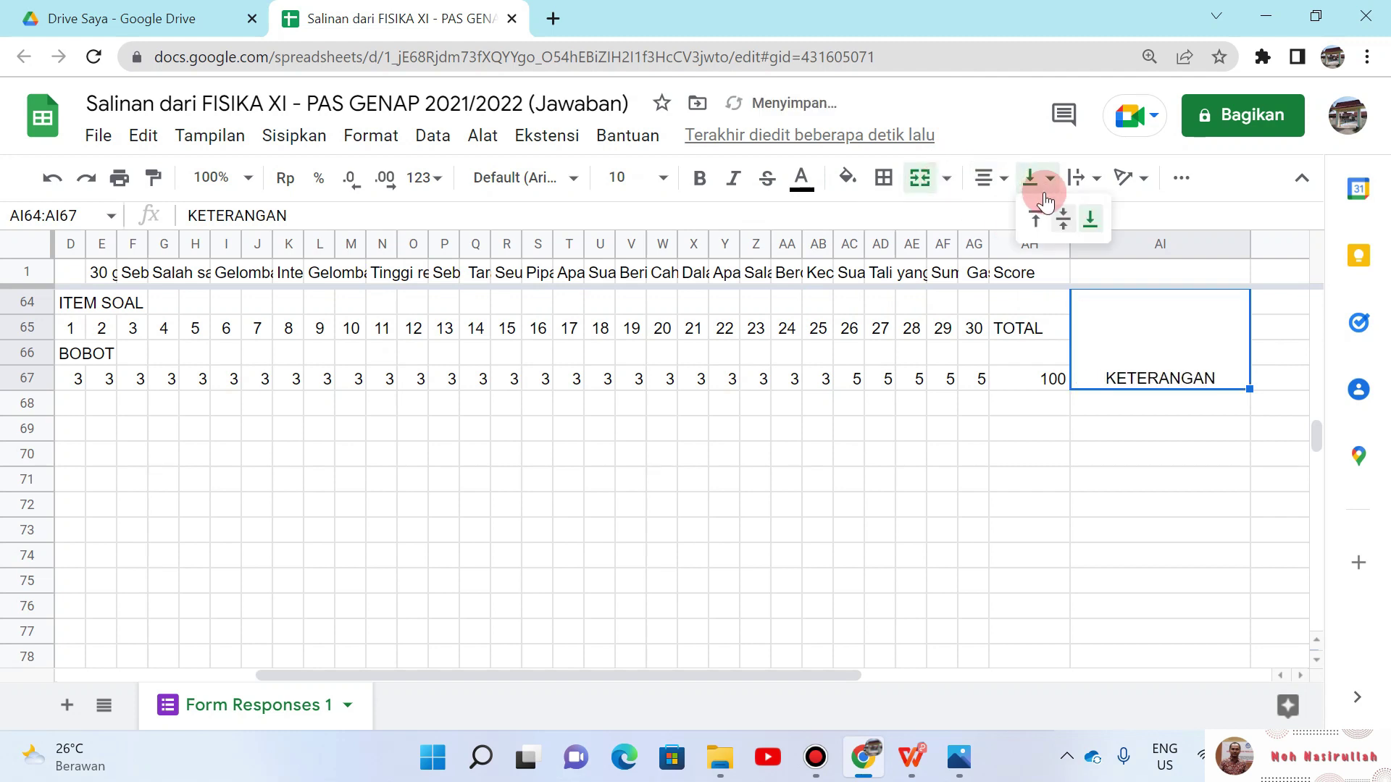
click(1061, 220)
Step: Centre the item weights and their total horizontally in D67:AH67
key(Home)
key(Down)
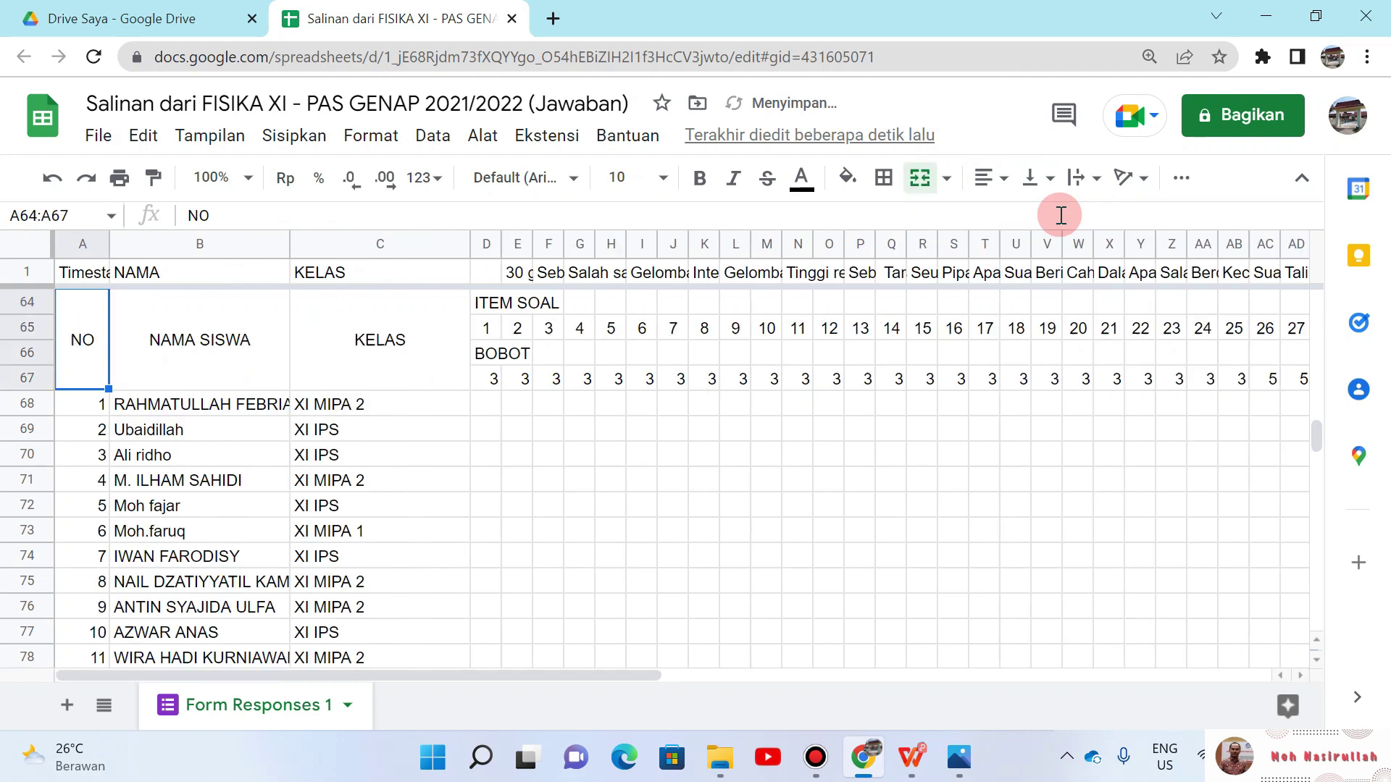
key(Down)
key(Right)
key(Right)
key(Right)
key(Up)
key(Up)
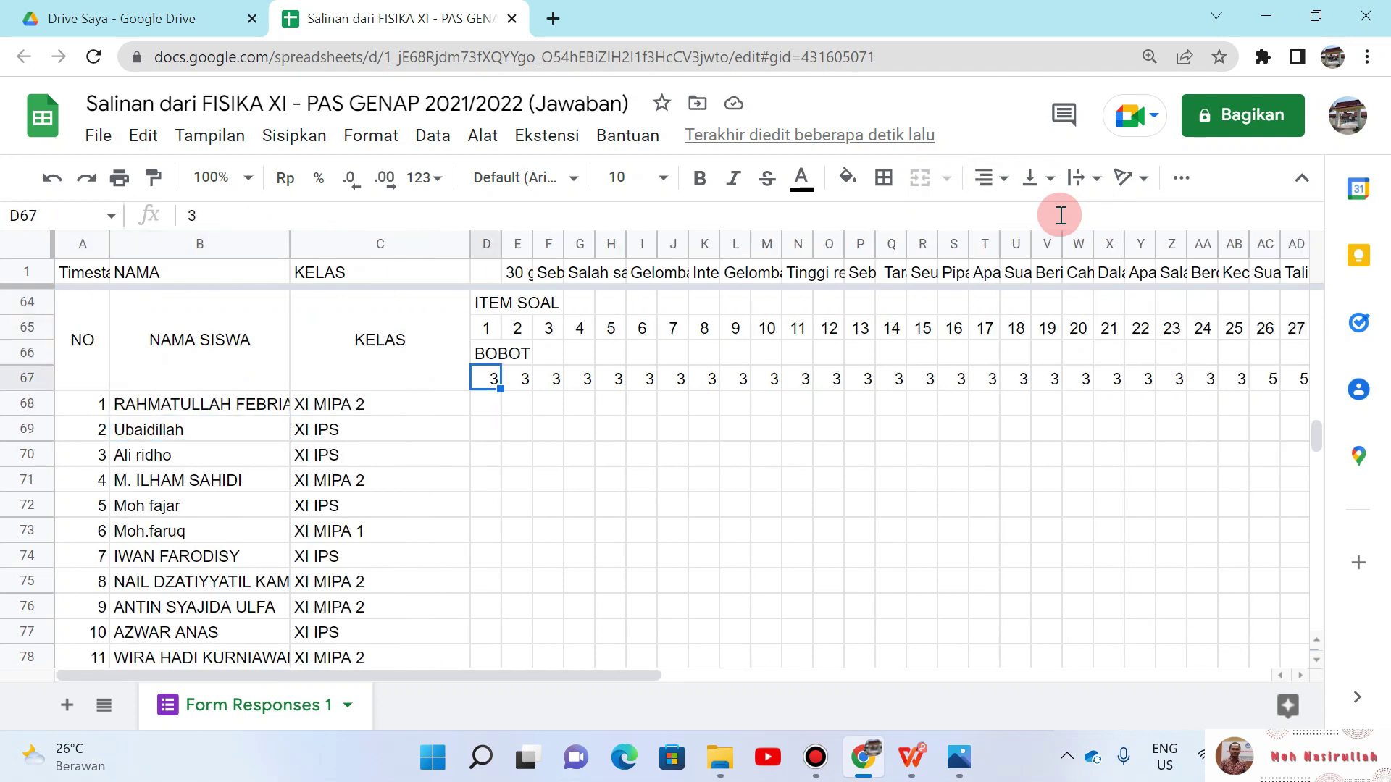
key(ctrl+shift+Right)
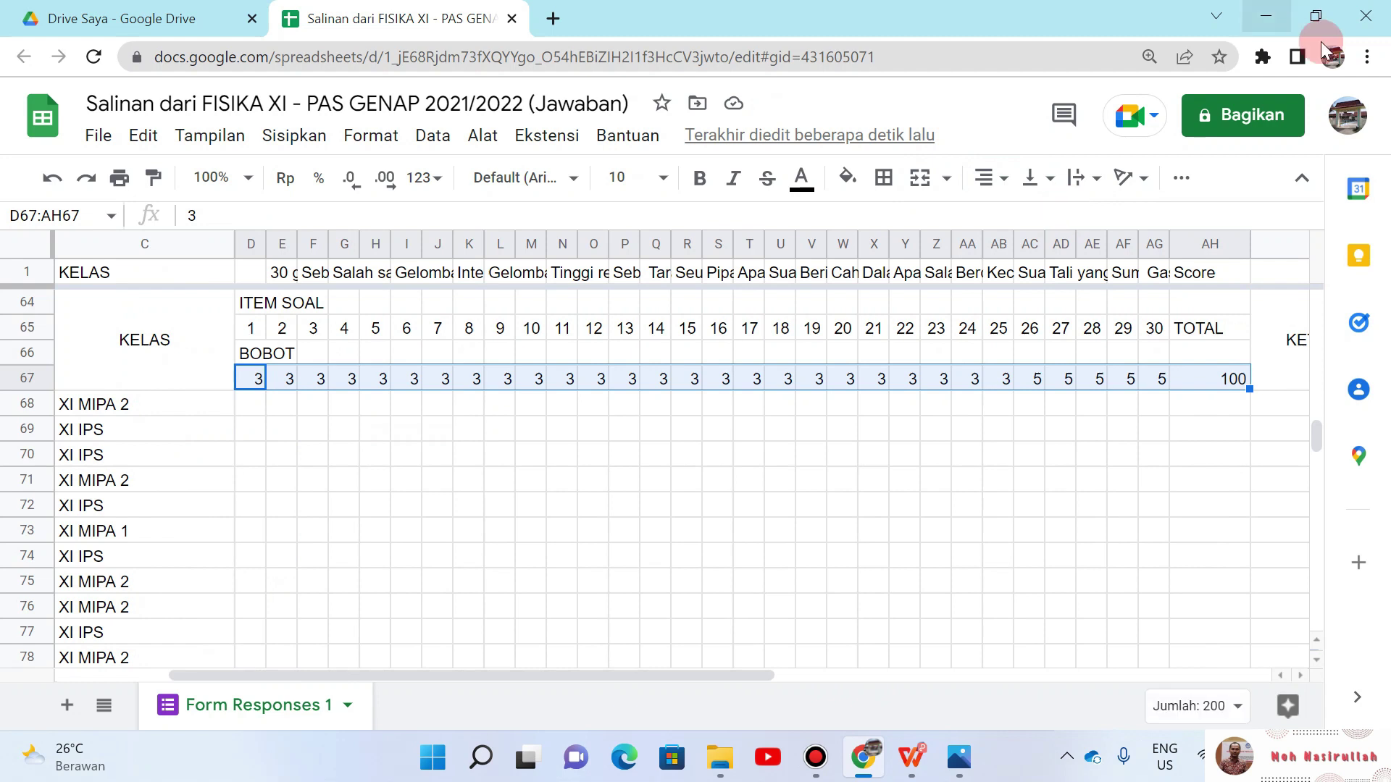
click(993, 180)
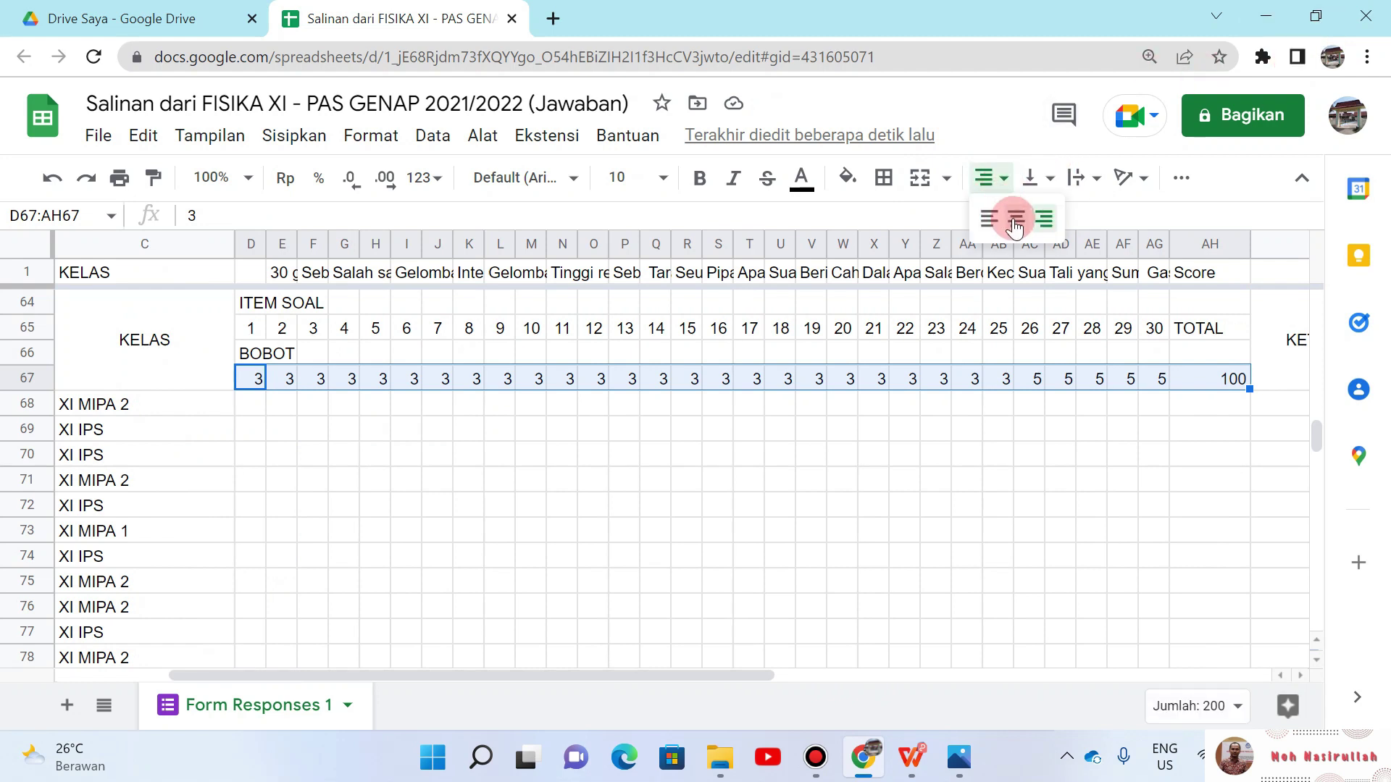
click(1015, 218)
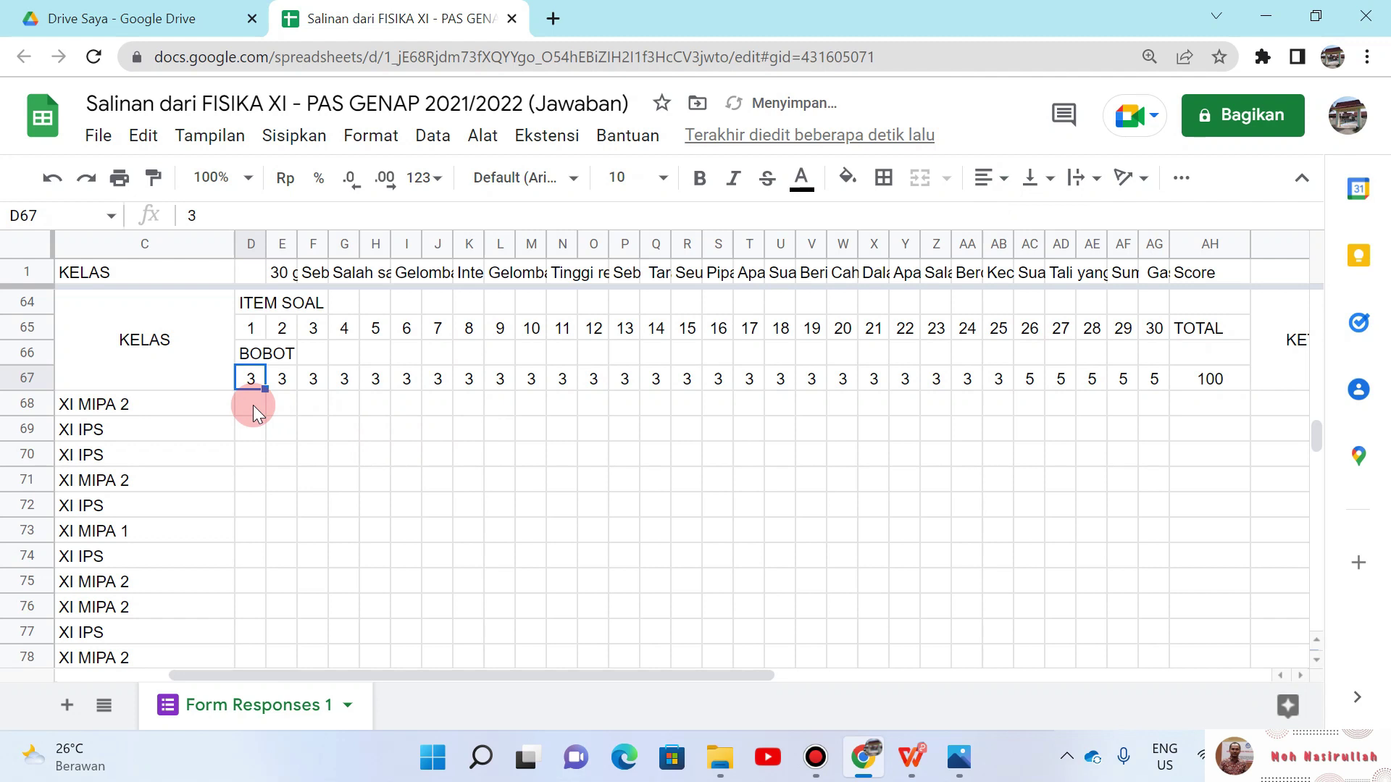
Step: Examine the students' answers to item 1 in column D, from row 2 down to the answer key in row 61
key(ctrl+Up)
key(ctrl+Up)
key(Down)
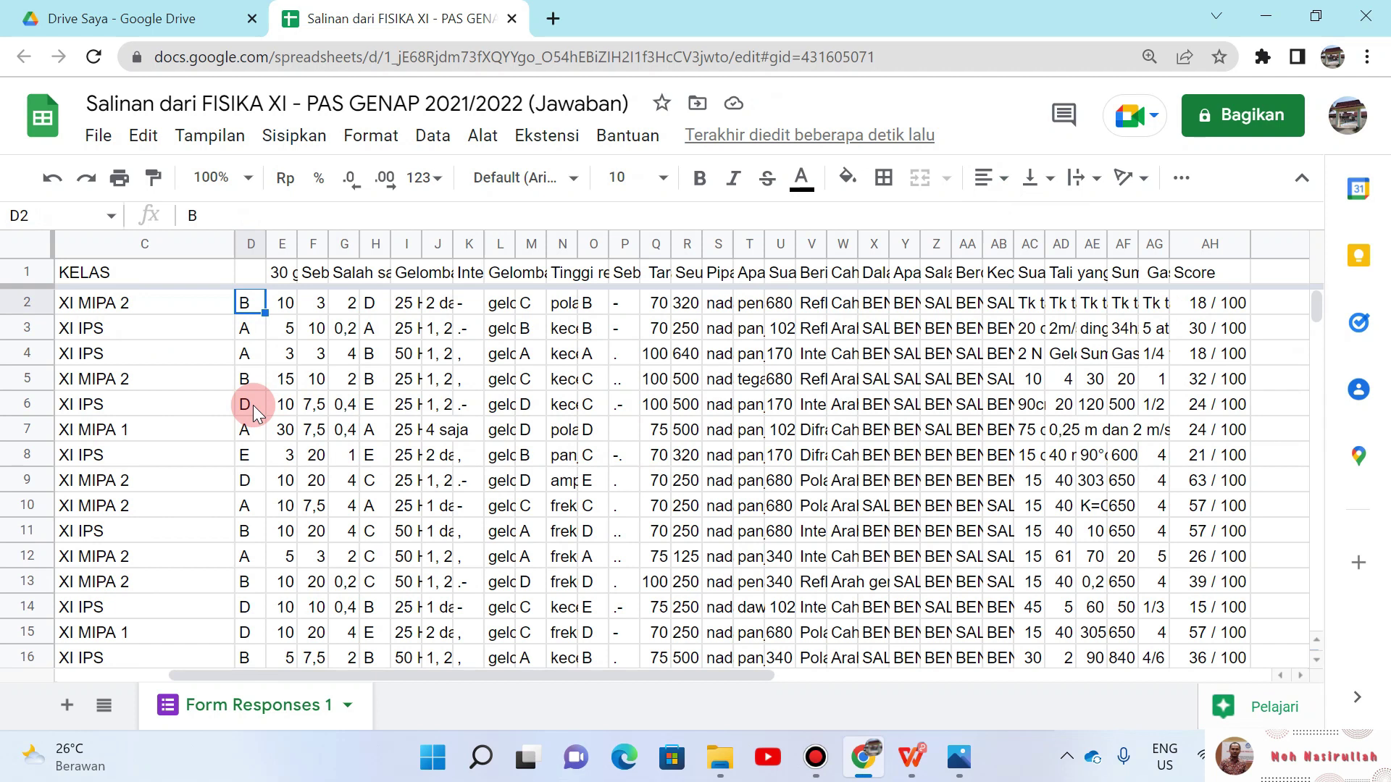
key(Down)
key(Down)
key(Down)
key(Down)
key(Down)
key(Down)
key(Down)
key(Down)
key(ctrl+Down)
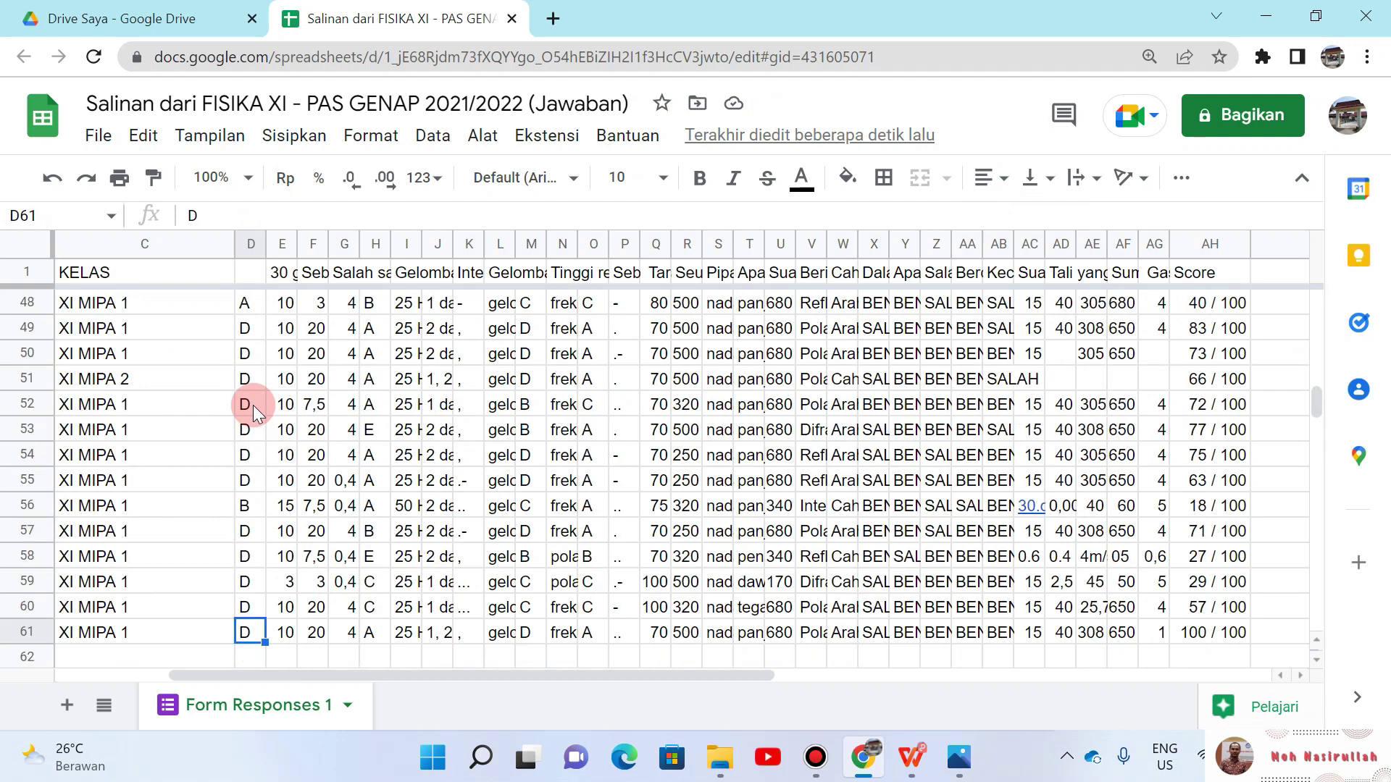
Step: Score the first student's item 1 in D68 against the absolute answer-key cell with =IF(D2=$D$61;1;0)
key(ctrl+Up)
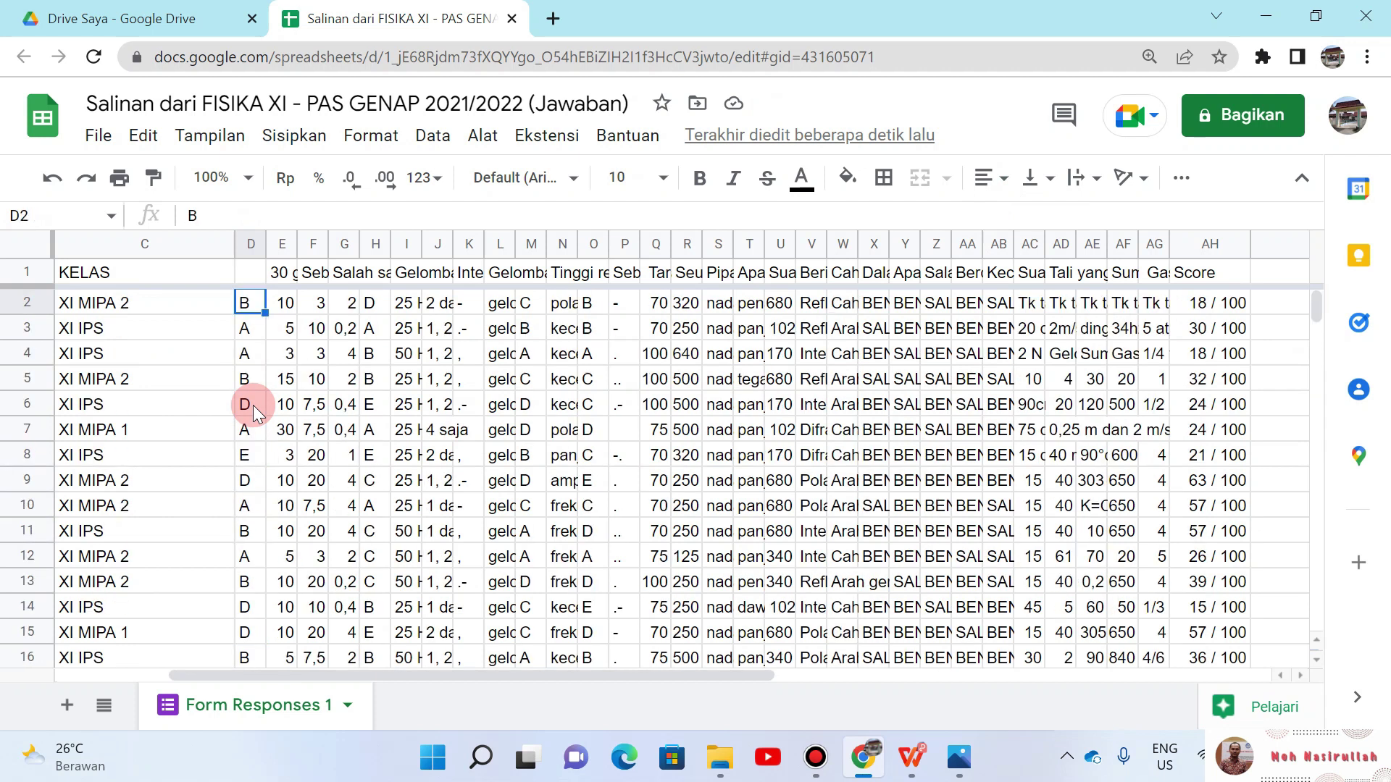
key(ctrl+Down)
key(Down)
key(Down)
key(Down)
key(Down)
key(Down)
key(Down)
key(Down)
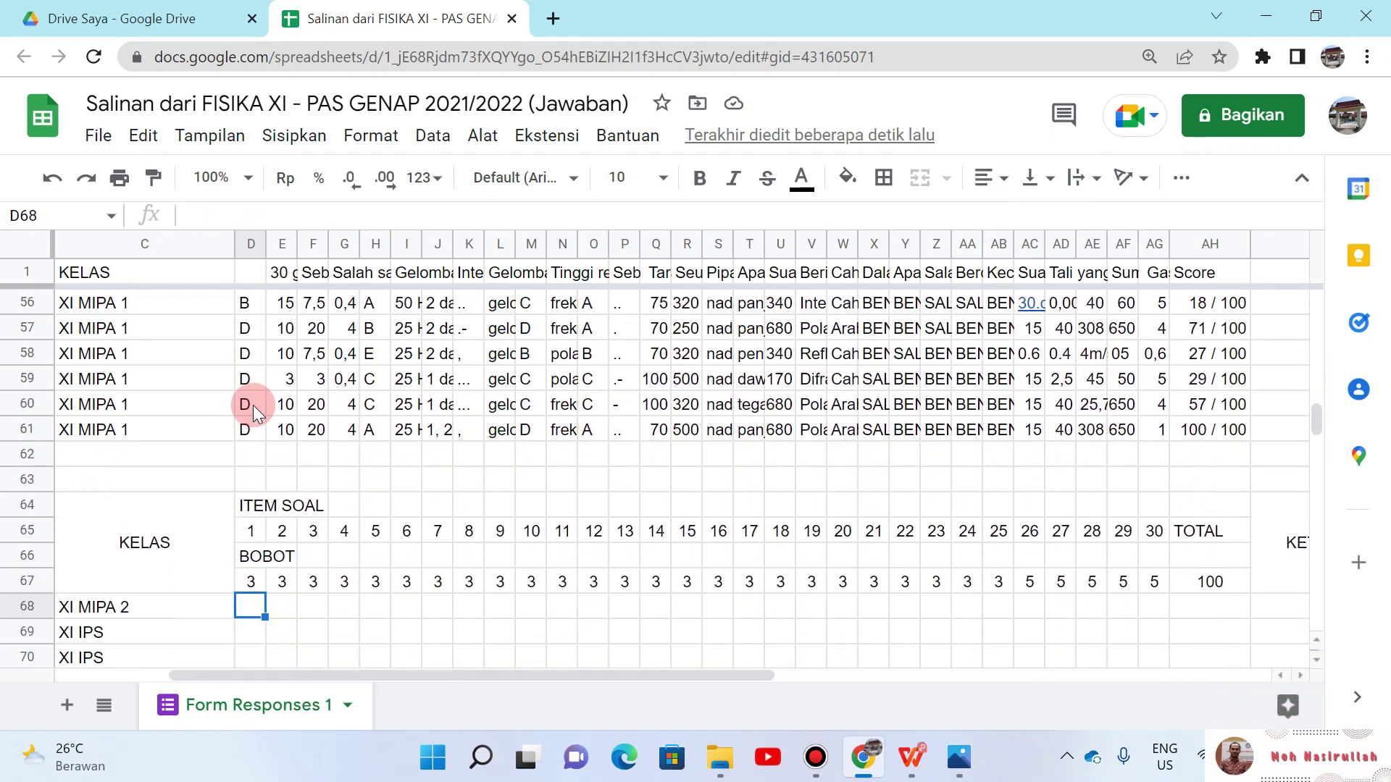
text(=)
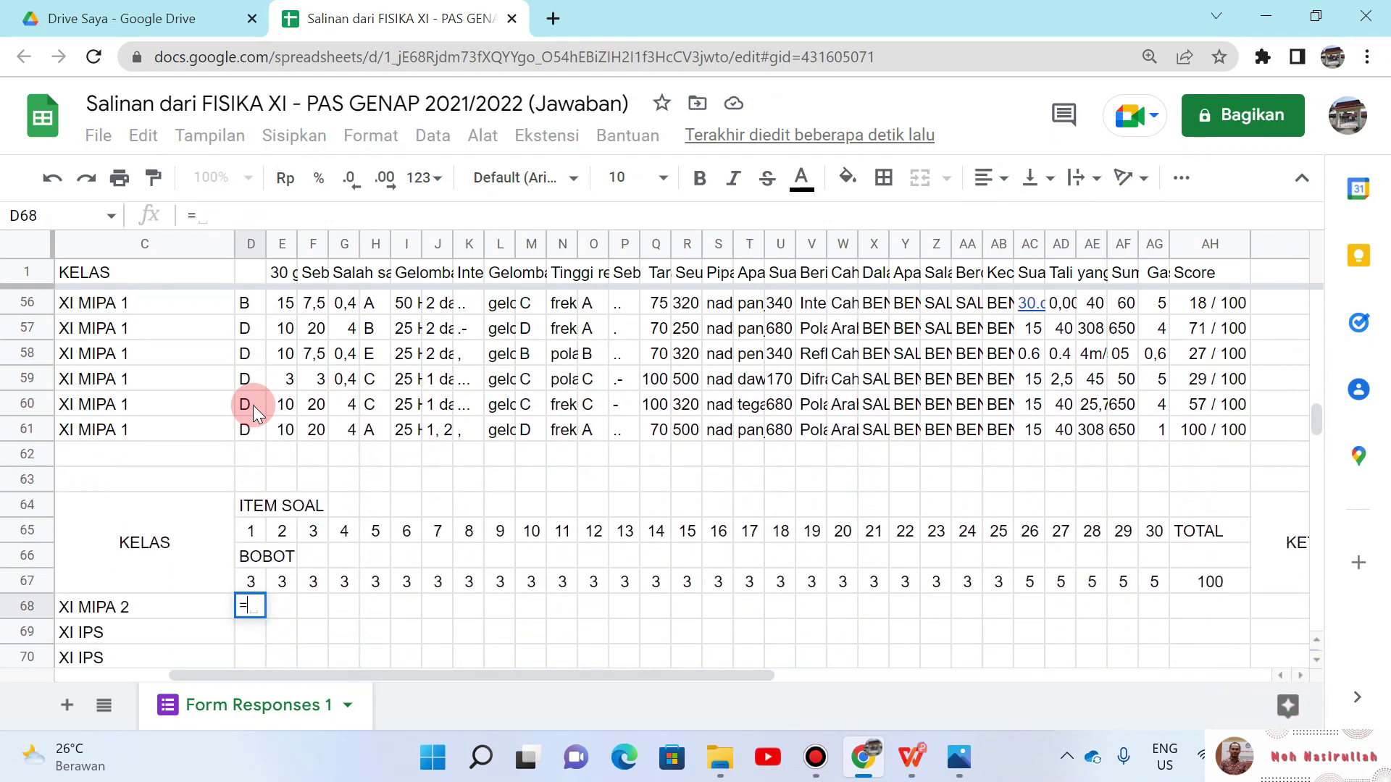
text(IF()
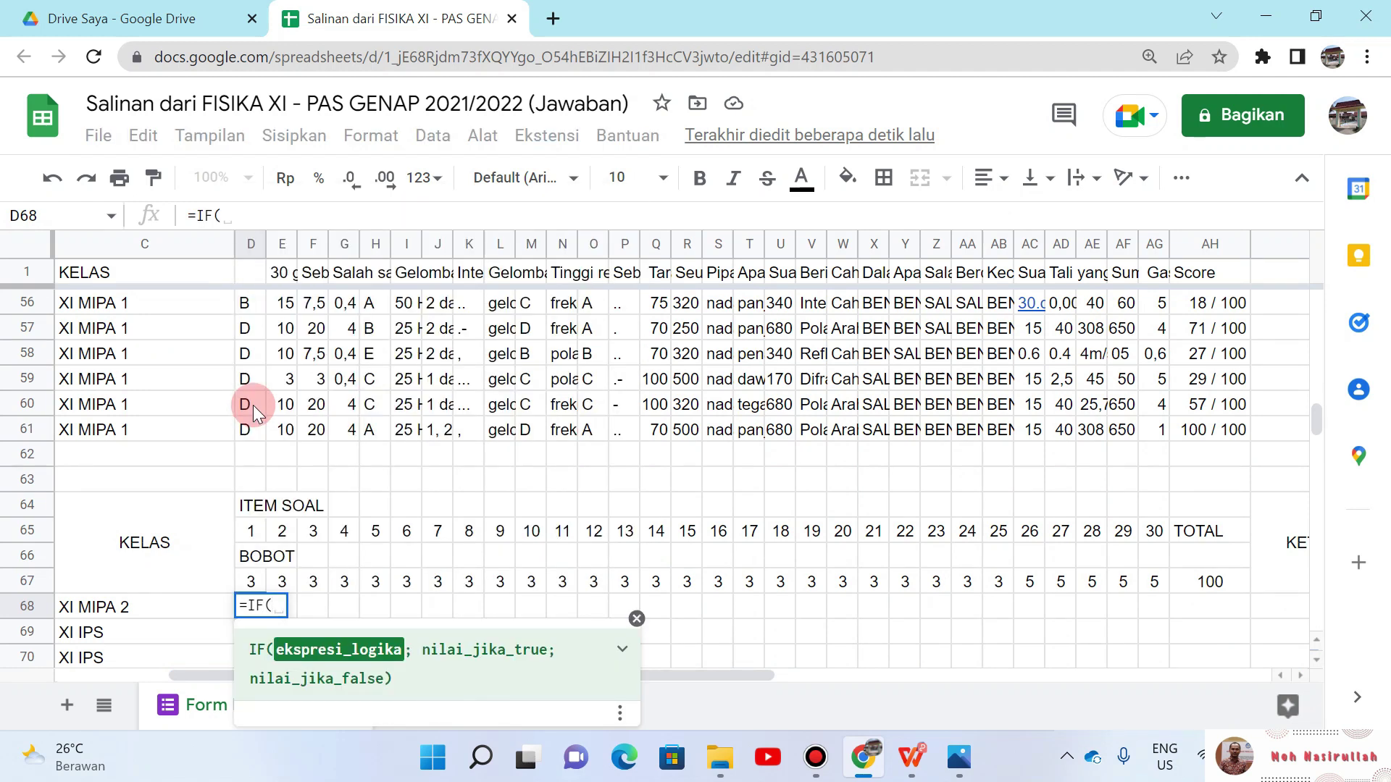
drag(1313, 403, 1315, 301)
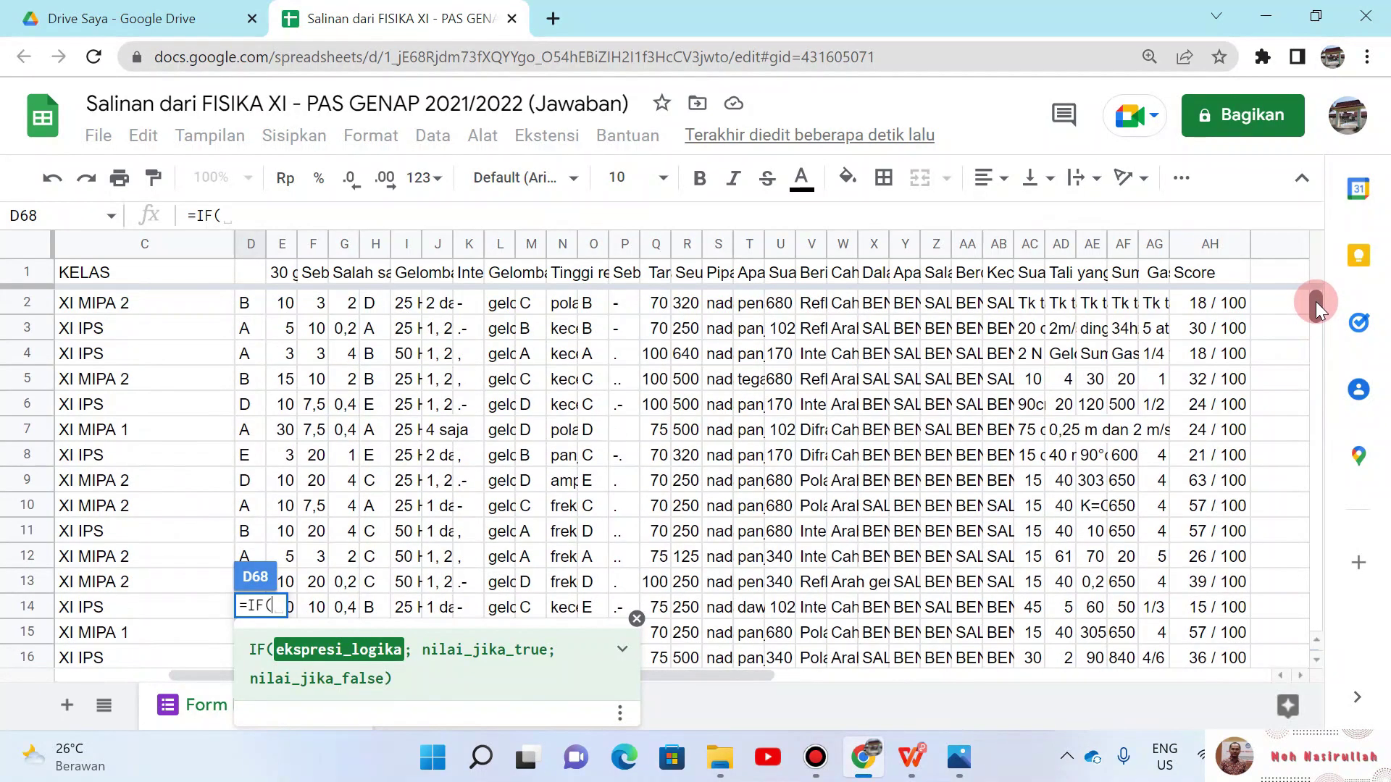
click(245, 302)
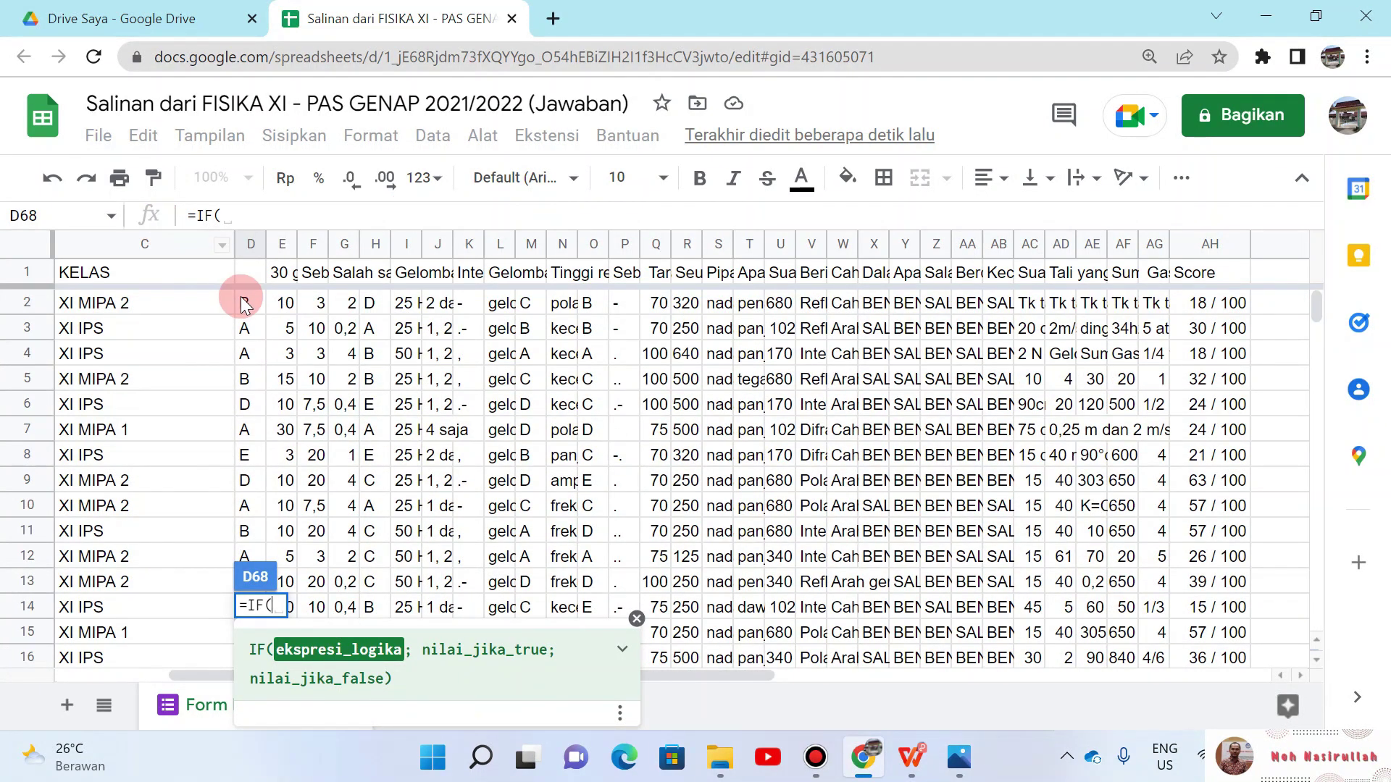
text(=)
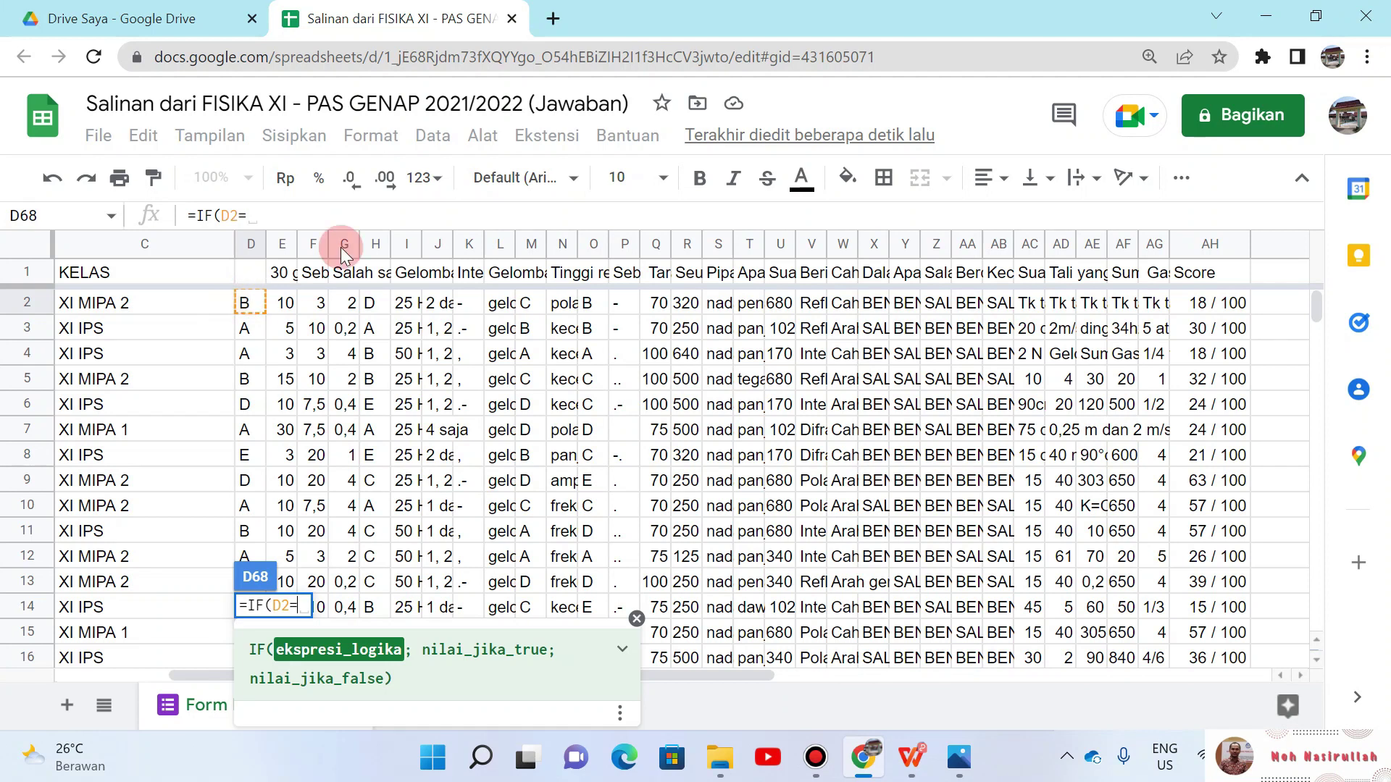
drag(1315, 299, 1314, 415)
click(399, 323)
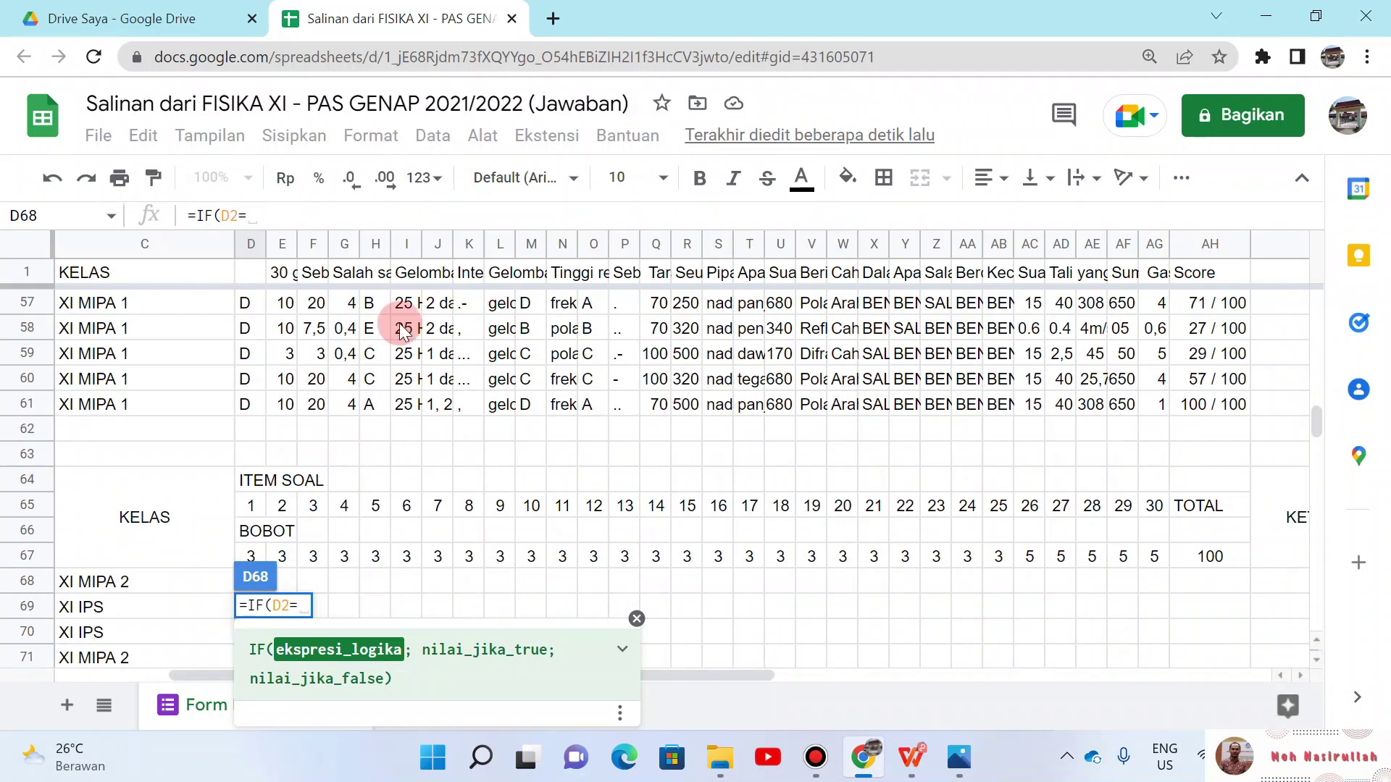
click(251, 404)
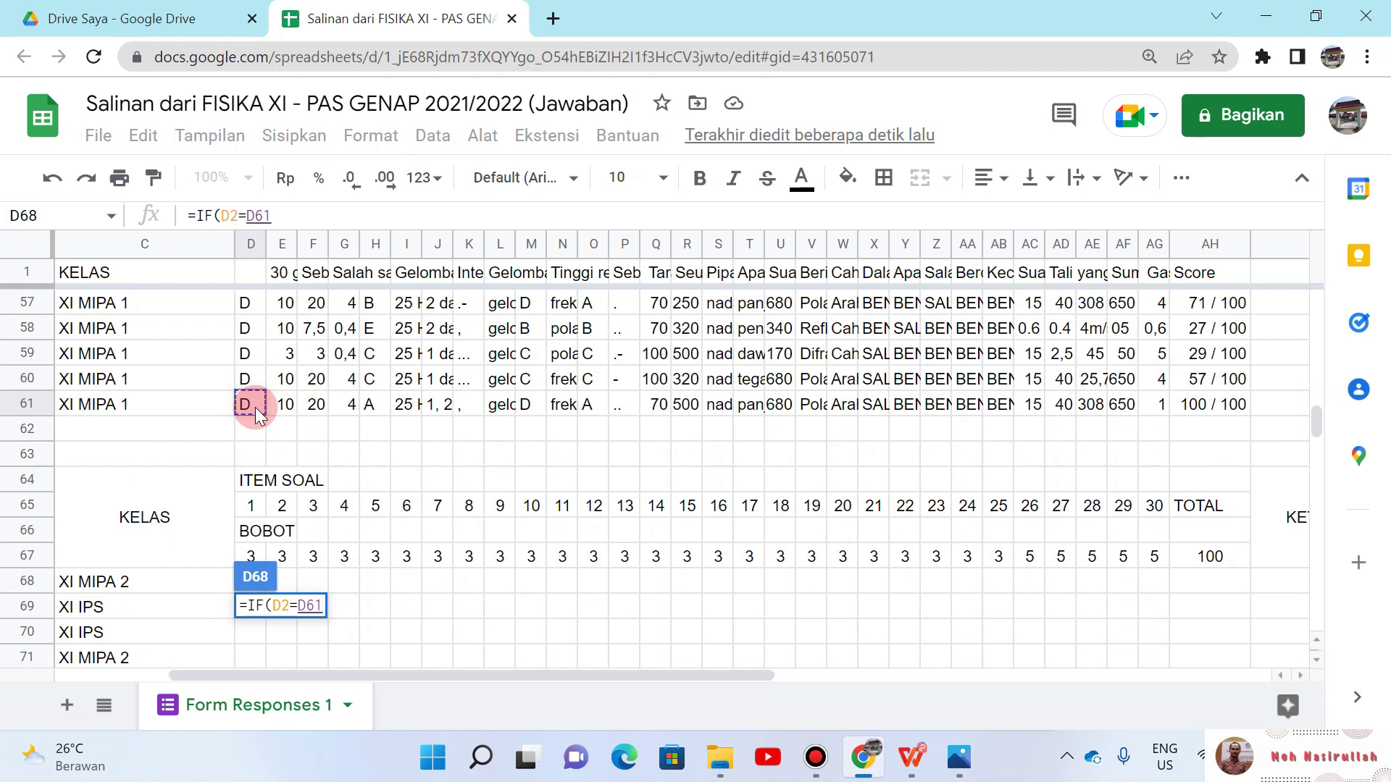
key(F4)
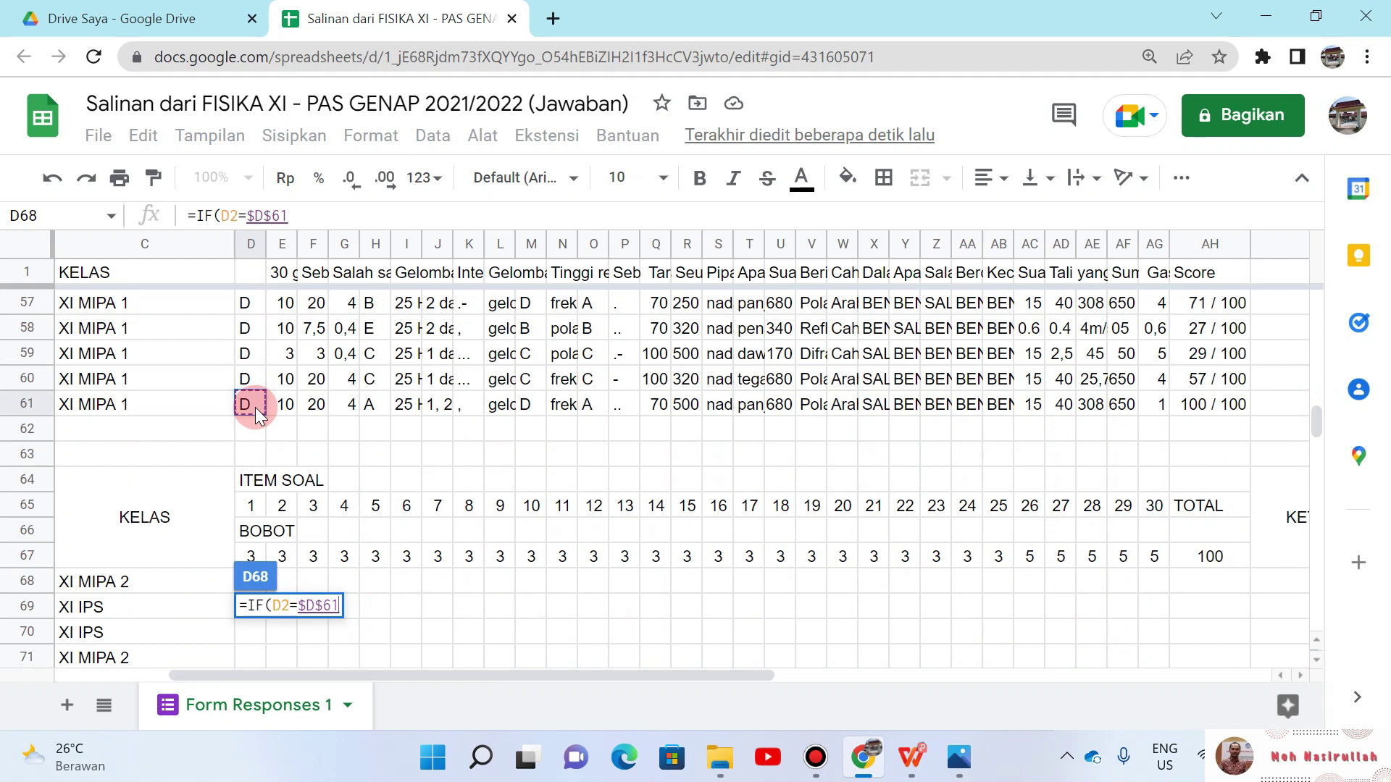
text(;)
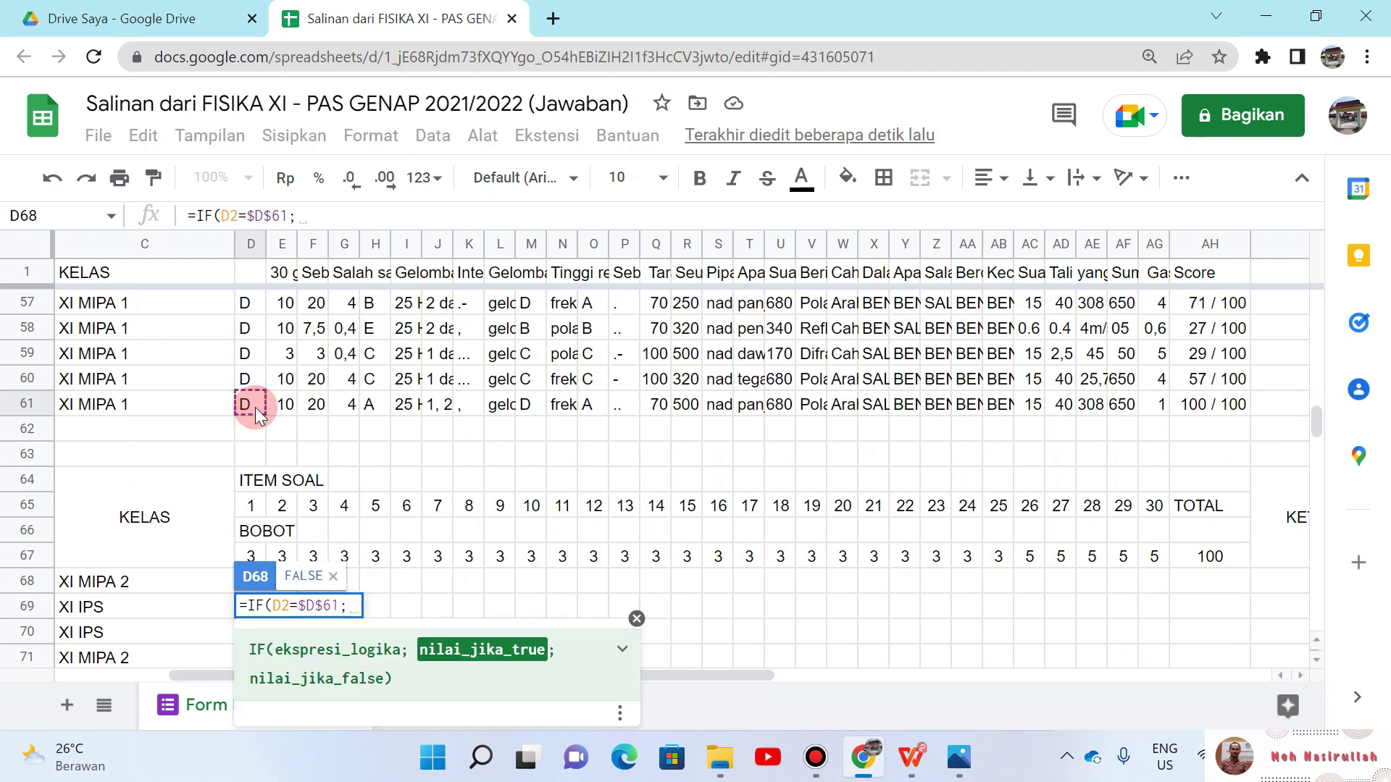
text(1;0))
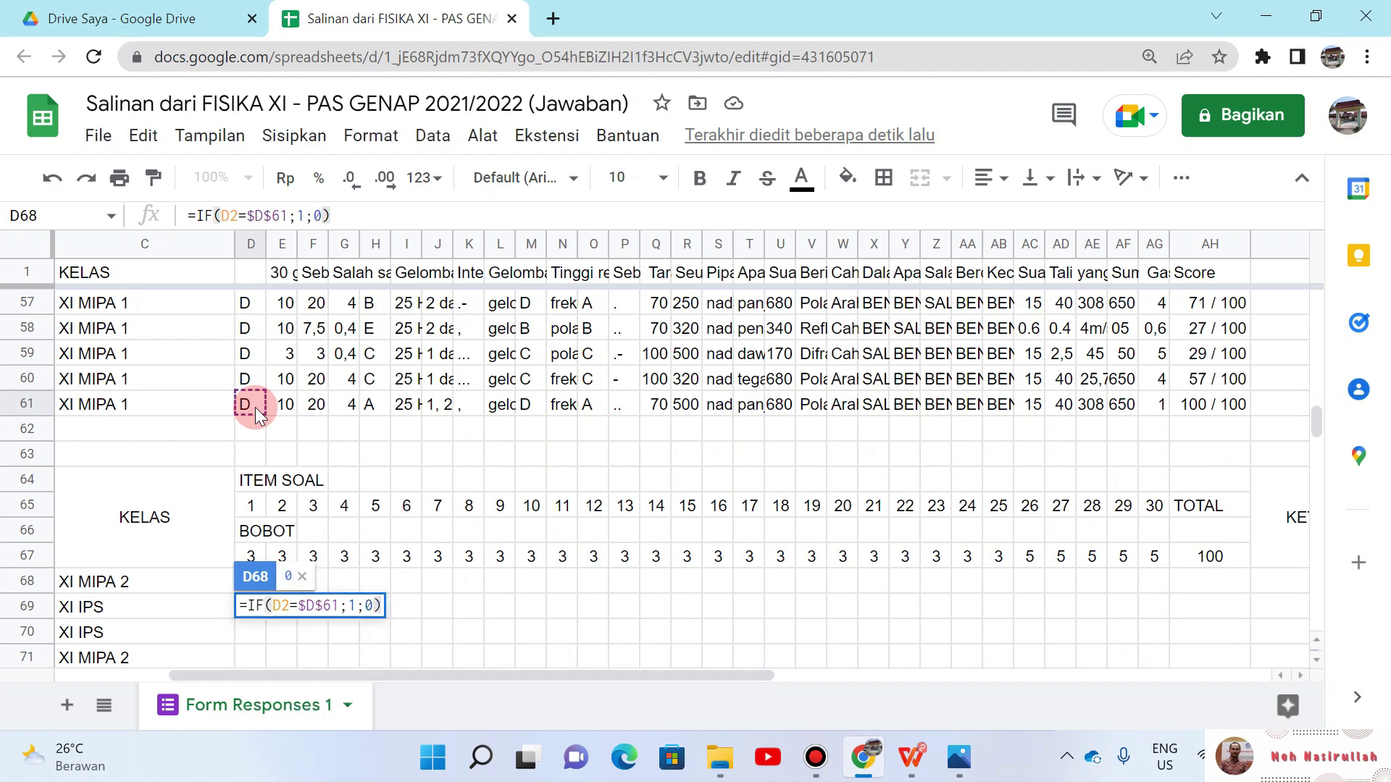
key(Return)
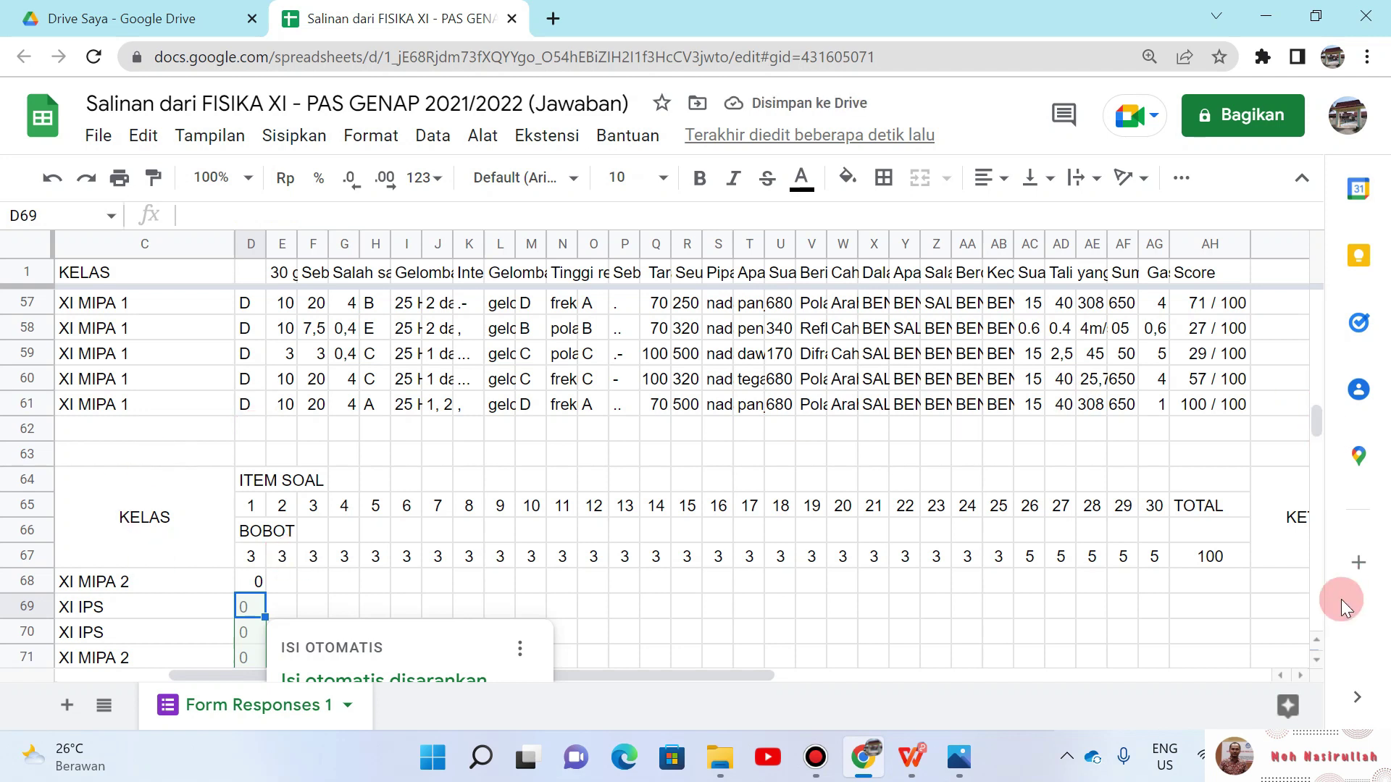
Step: Accept the suggested autofill to extend the item 1 scoring formula down column D for the remaining students
click(1315, 660)
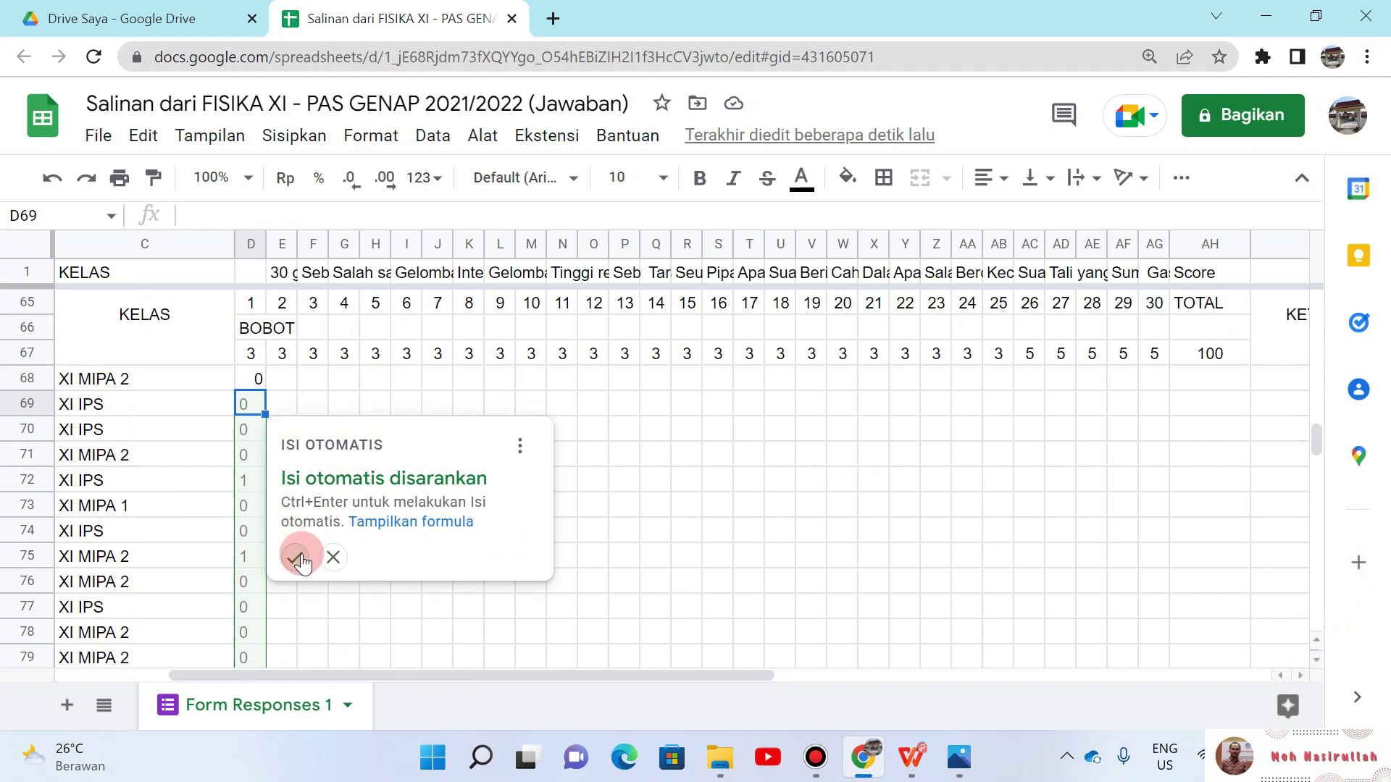
click(295, 557)
Step: Copy the scoring formula from D68 across E68:AG68 for items 2 to 30
key(Up)
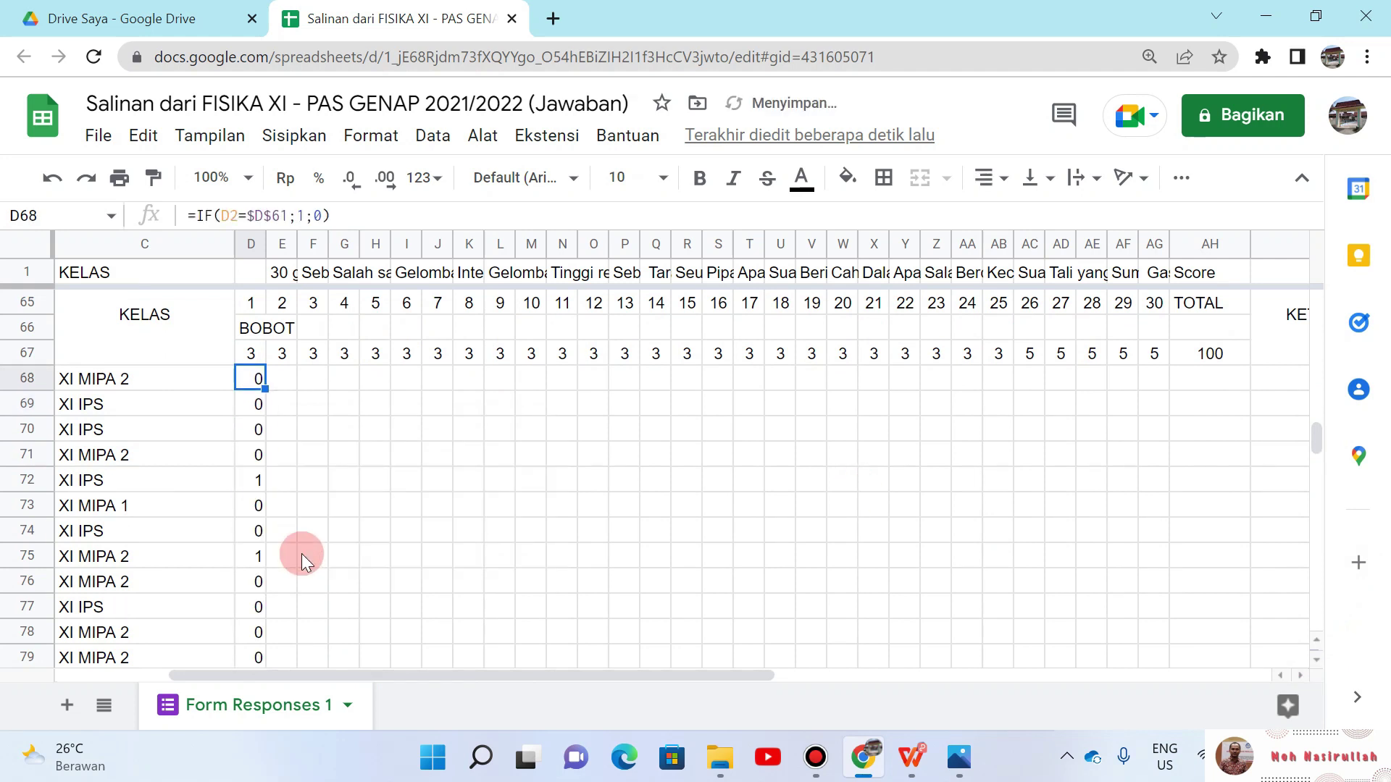
key(ctrl+c)
key(Right)
key(shift+Right)
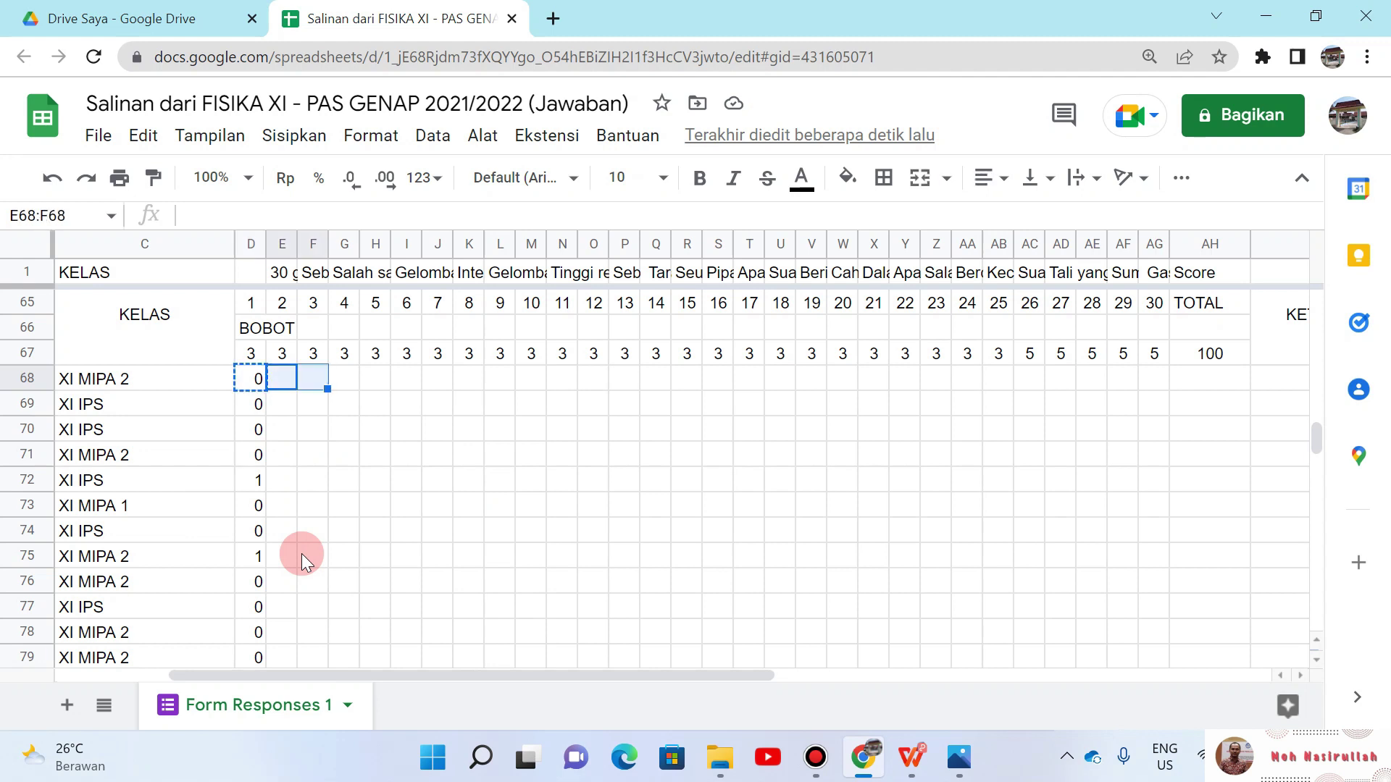
key(shift+Right)
key(shift+Right)
key(shift+Right)
key(shift+Right)
key(shift+Right)
key(shift+Right)
key(shift+Right)
key(shift+Right)
key(shift+Right)
key(shift+Right)
key(shift+Right)
key(shift+Right)
key(shift+Right)
key(shift+Right)
key(shift+Right)
key(shift+Right)
key(shift+Right)
key(shift+Right)
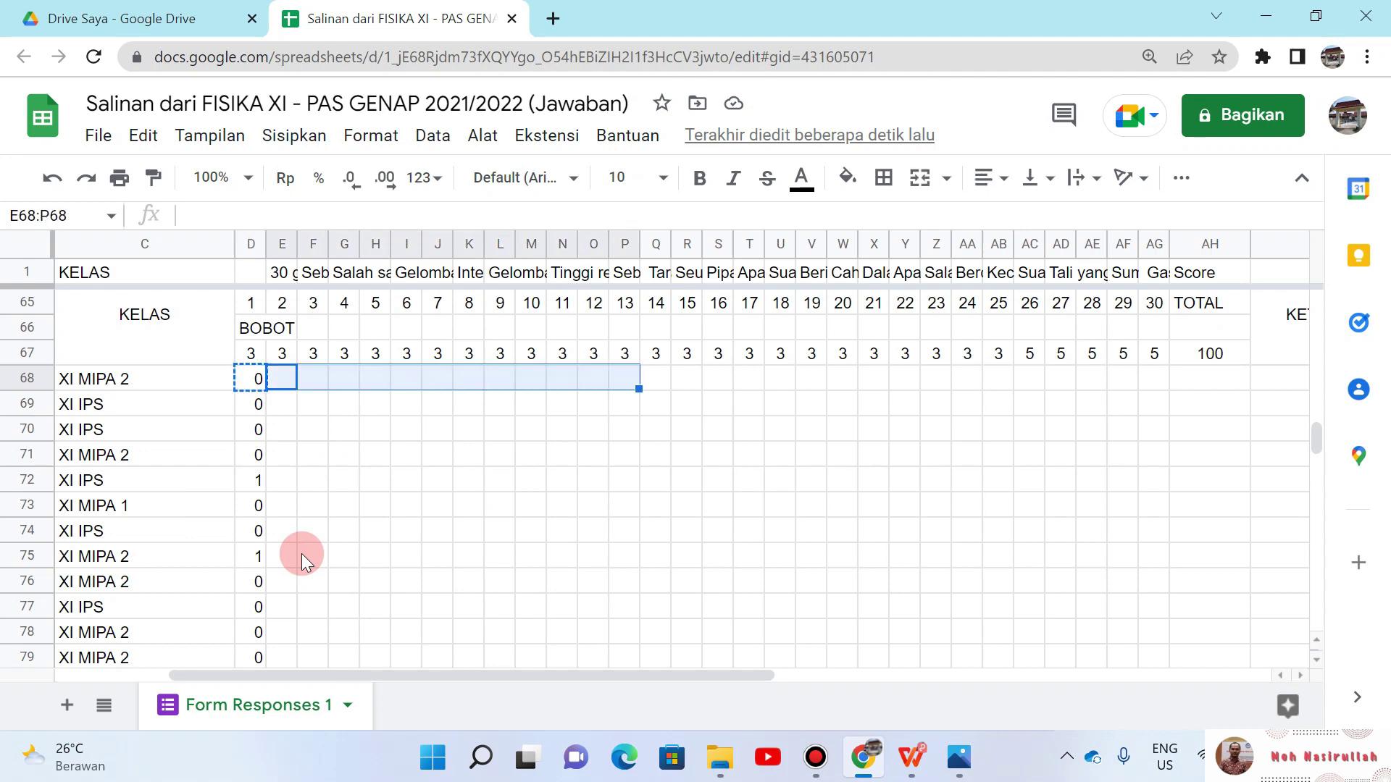
key(shift+Right)
key(shift+Right)
key(shift+Right)
key(shift+Right)
key(shift+Right)
key(shift+Right)
key(shift+Right)
key(shift+Right)
key(shift+Right)
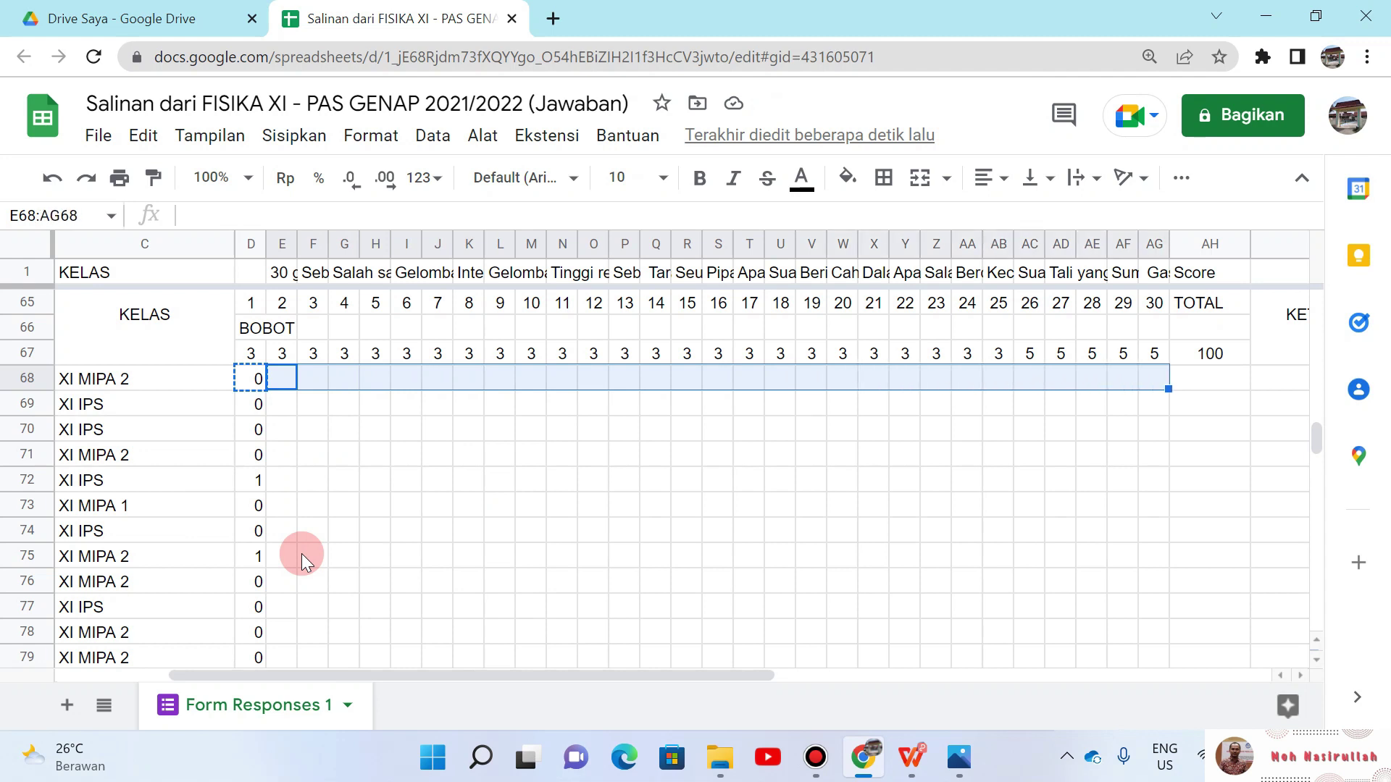
key(ctrl+v)
Step: Change the answer-key reference in the item 2 formula in E68 to $E$61
key(Up)
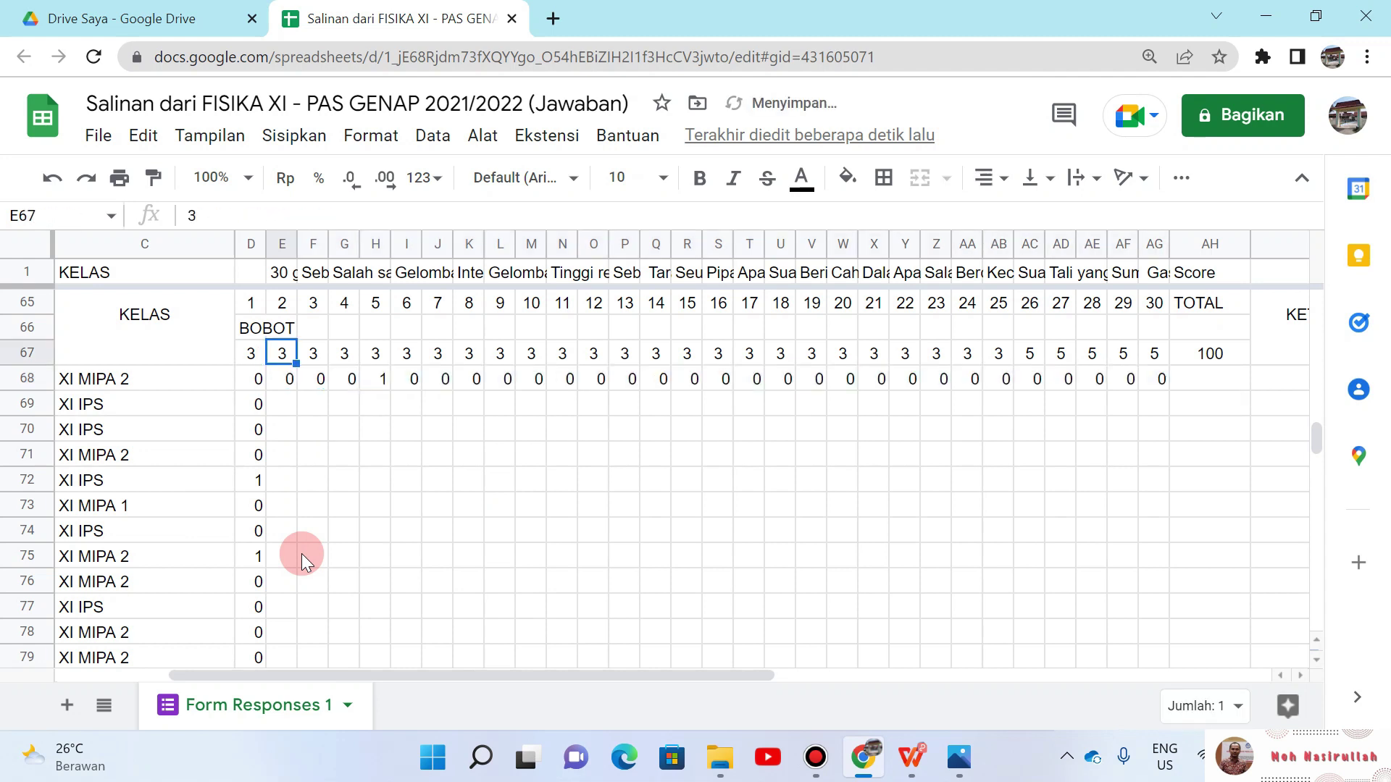
key(Down)
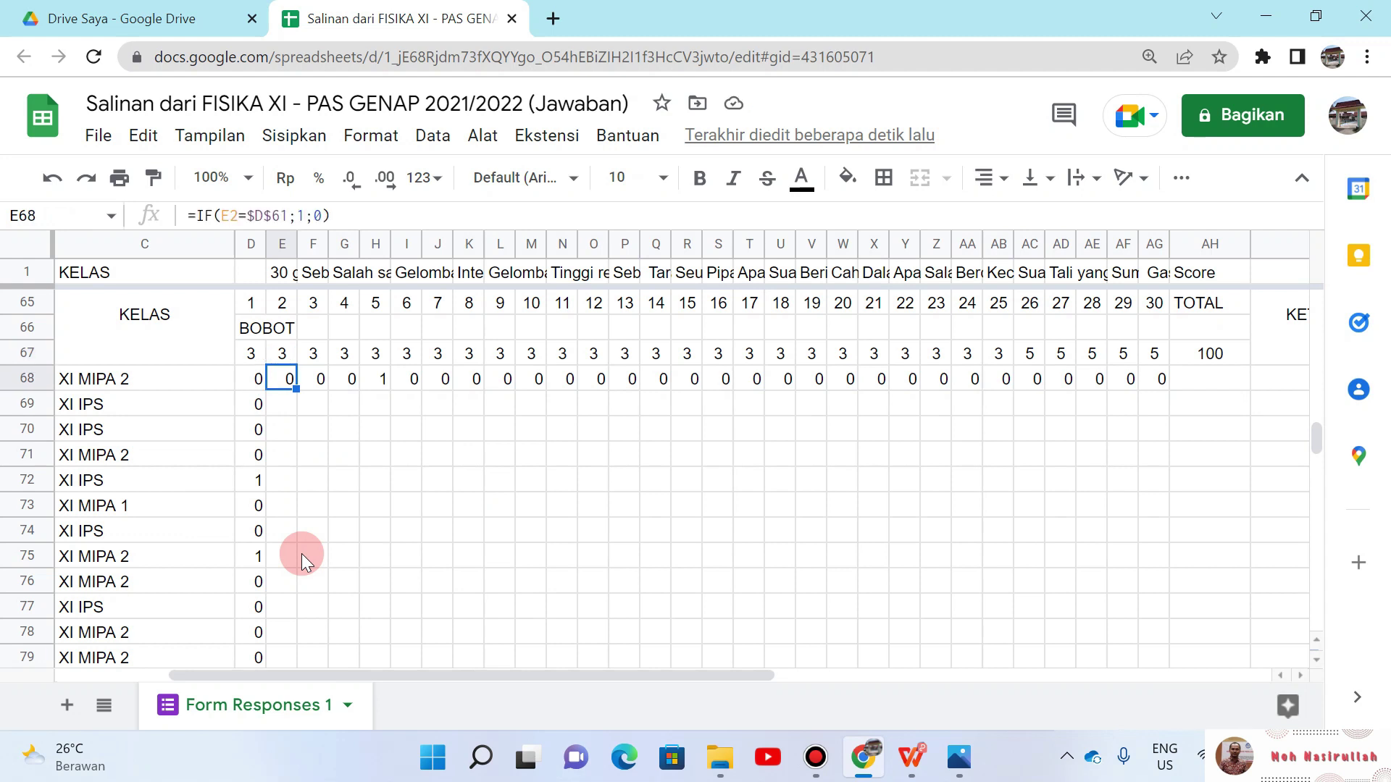
click(267, 216)
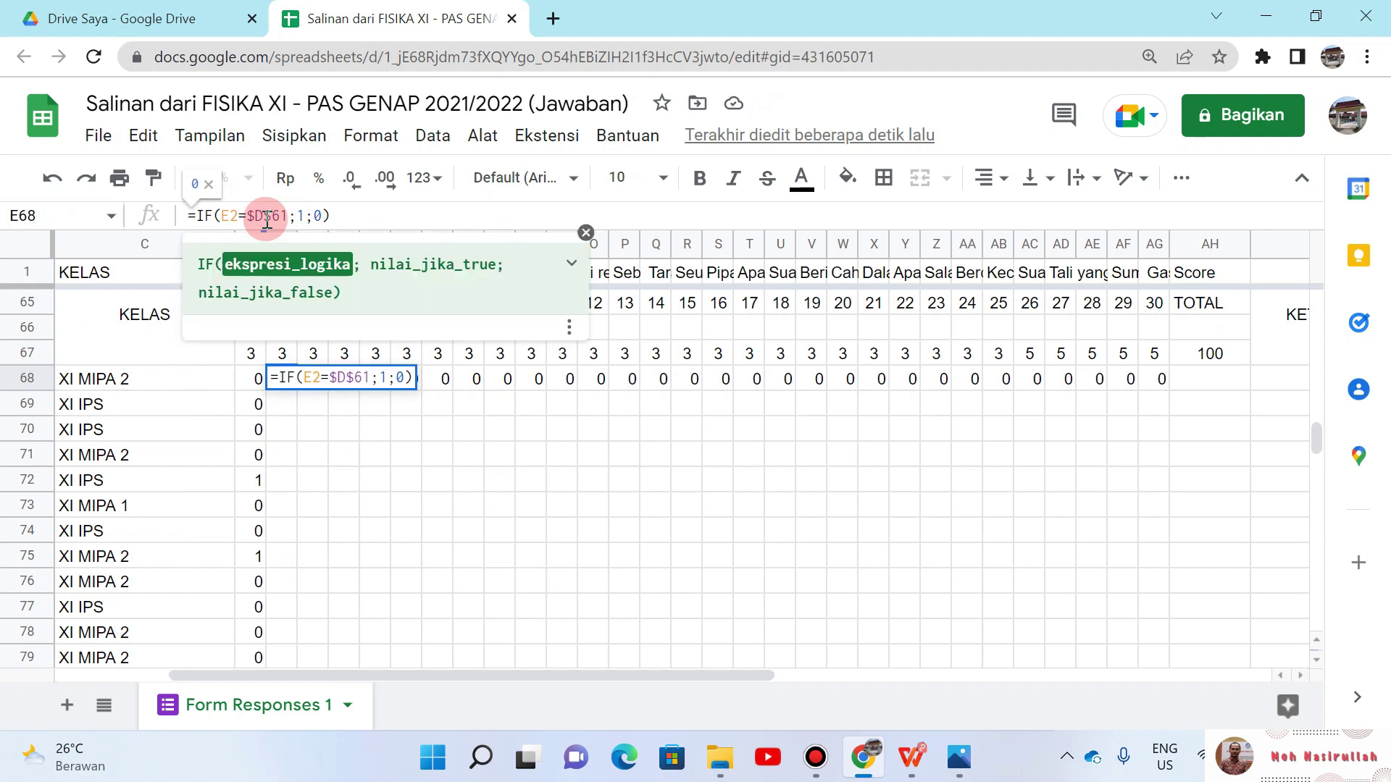
key(BackSpace)
text(e)
key(Return)
Step: Point the answer-key references in the item 3 and 4 formulas, F68 and G68, to their own columns in row 61
click(321, 377)
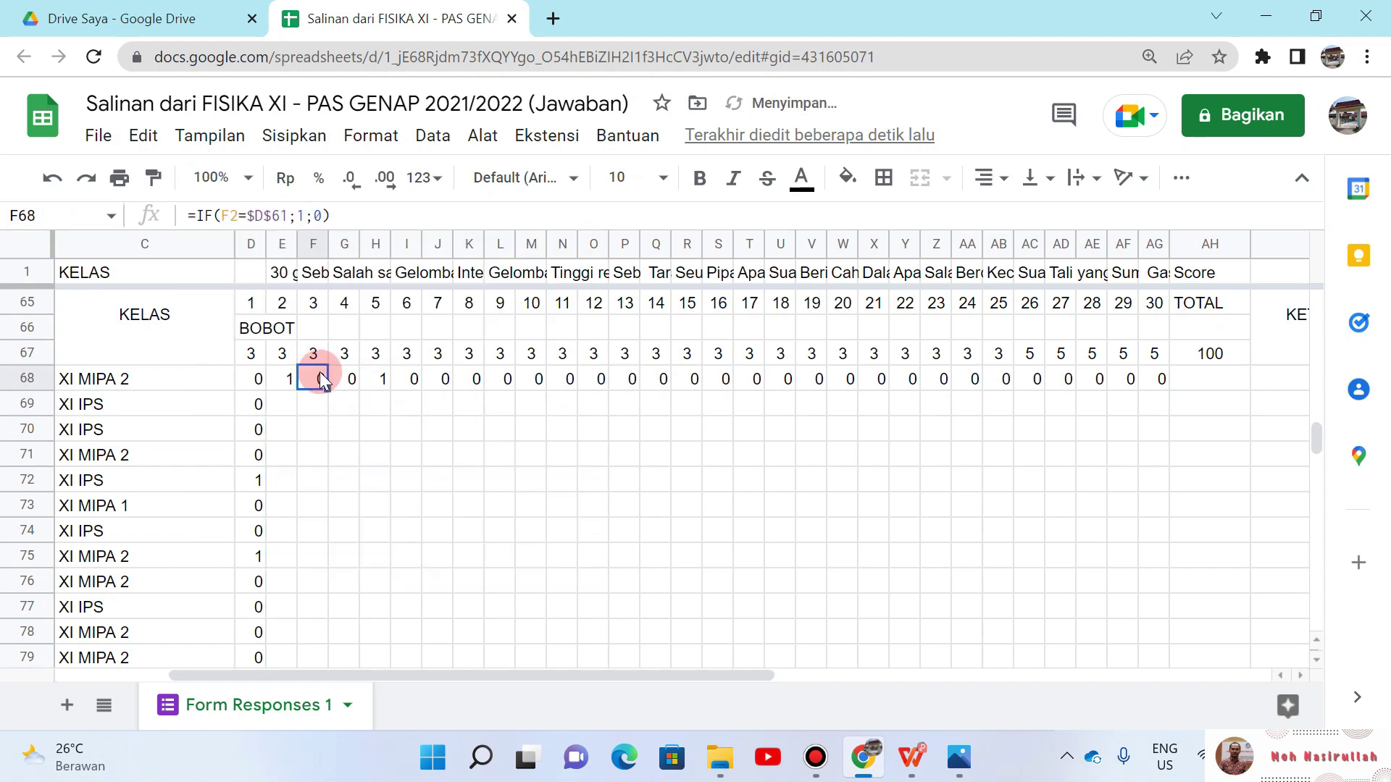
click(265, 217)
key(Tab)
click(266, 217)
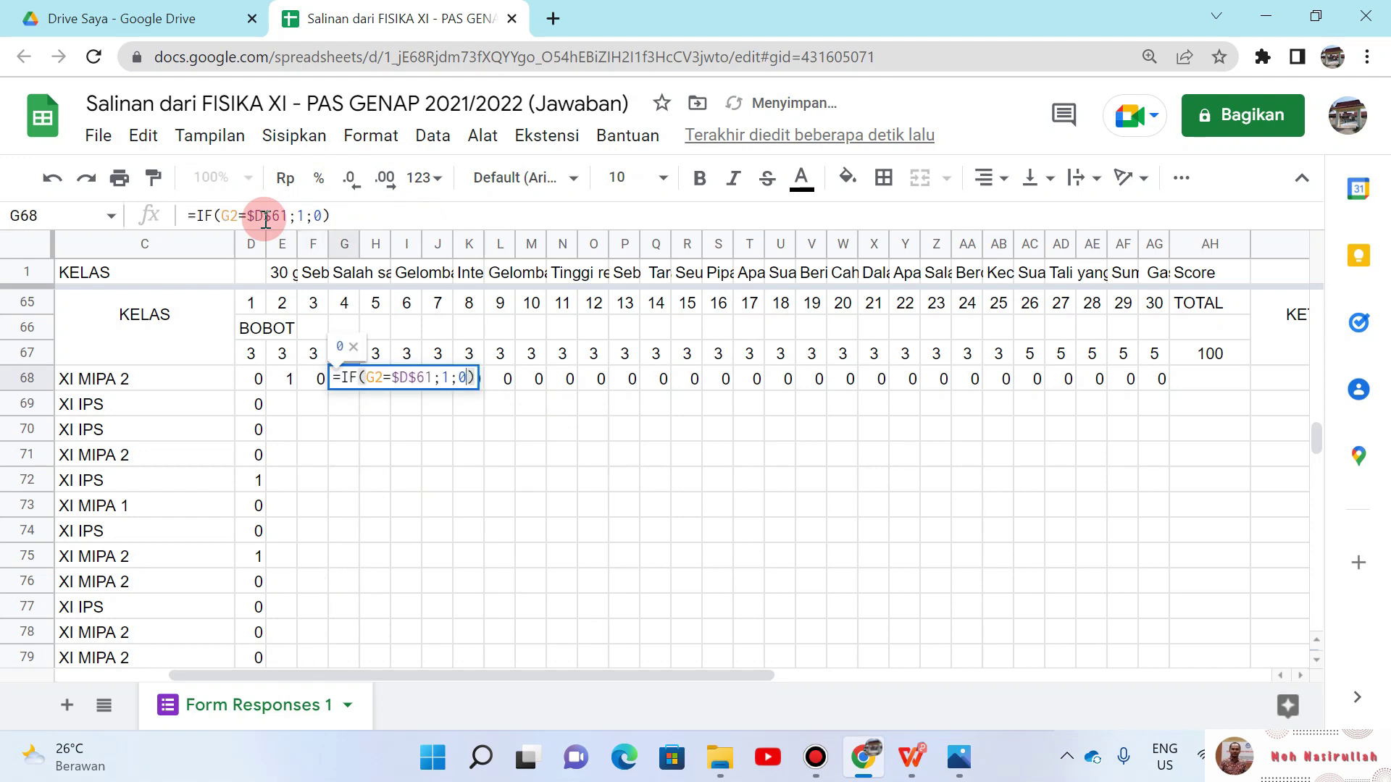
click(266, 217)
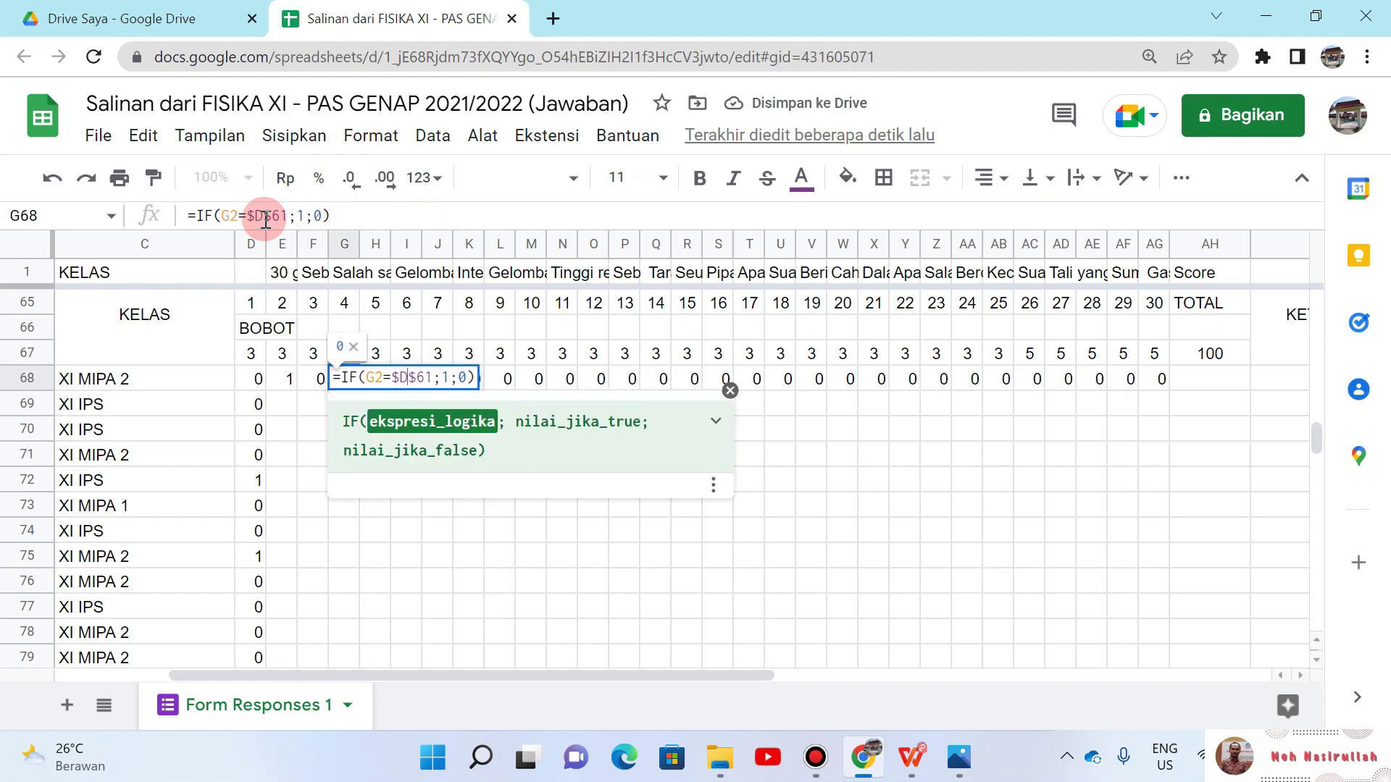
key(Tab)
Step: Correct the item 5 and 6 formulas in H68 and I68 to reference their own columns' answer key in row 61
click(266, 218)
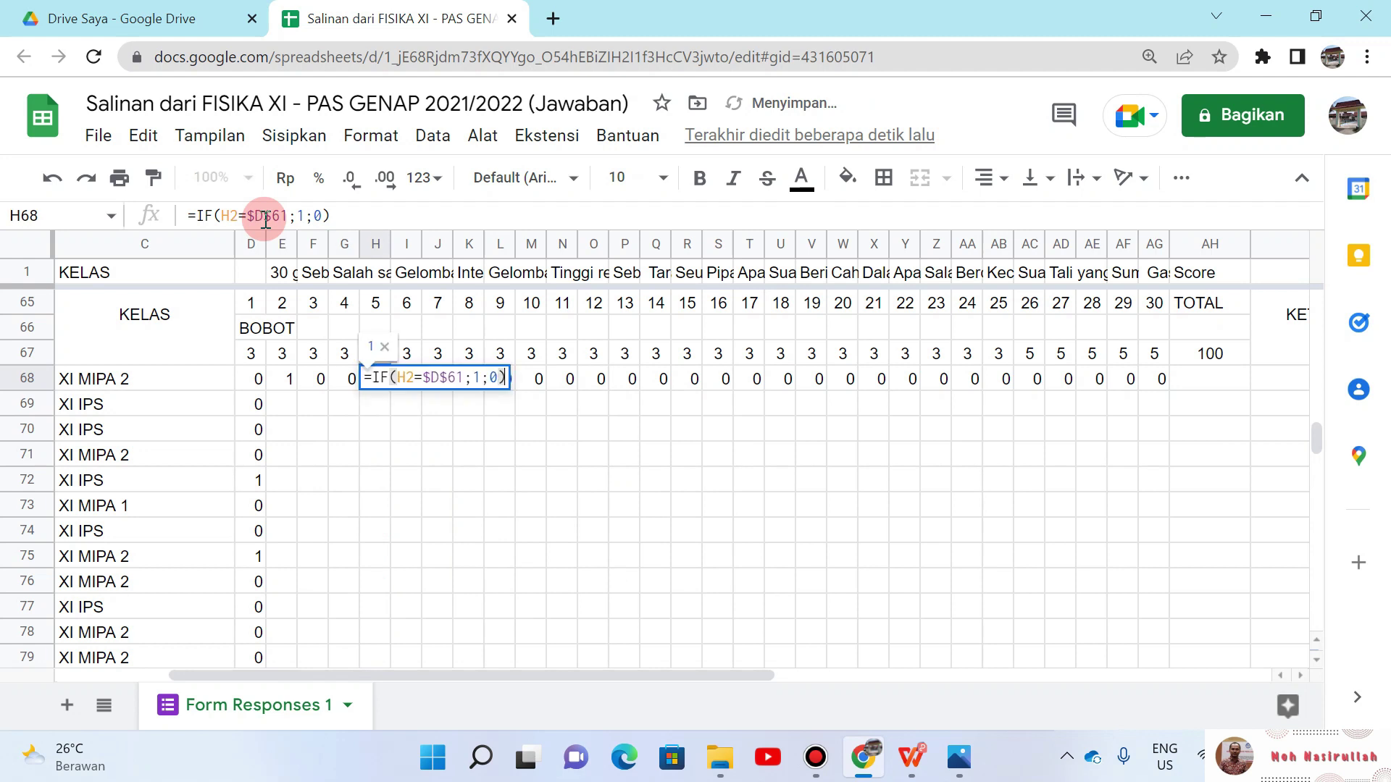
click(265, 218)
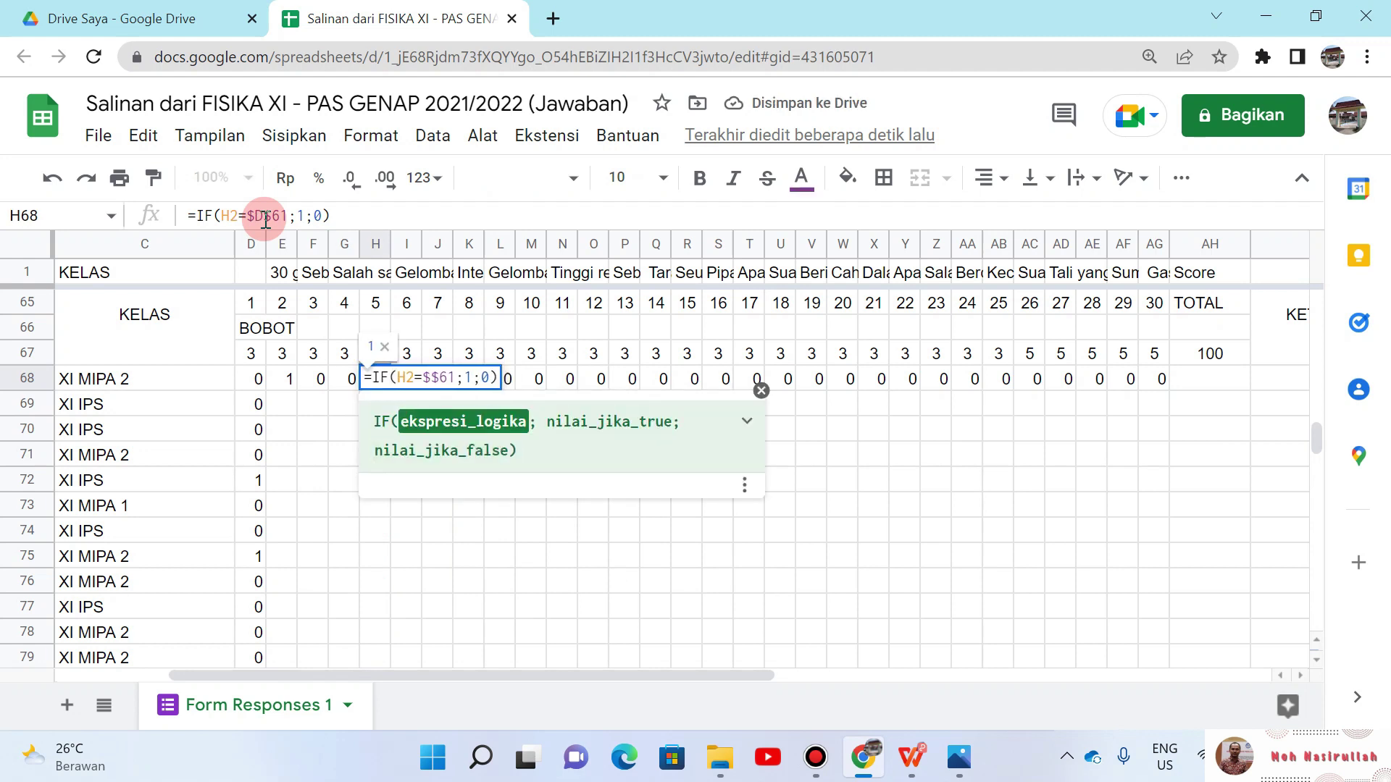
key(Tab)
click(265, 217)
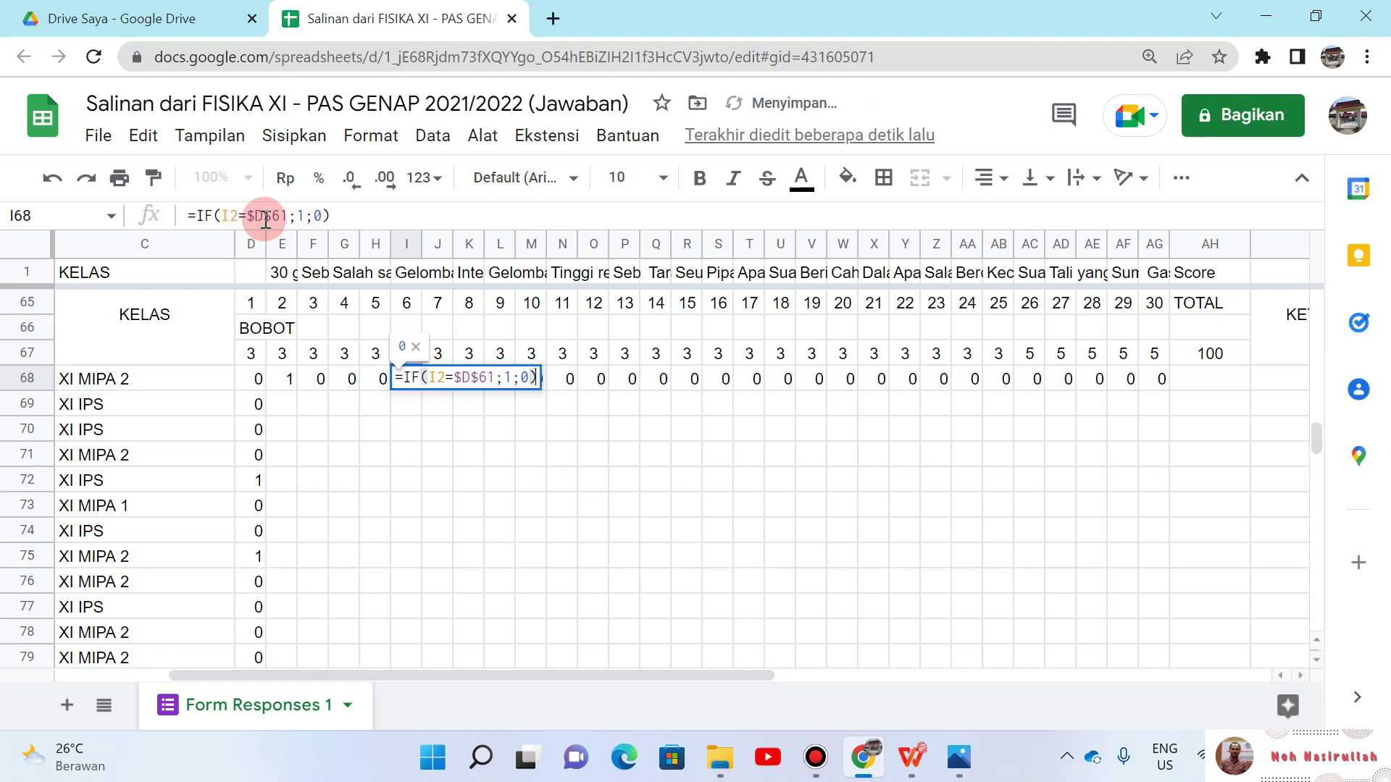
click(266, 217)
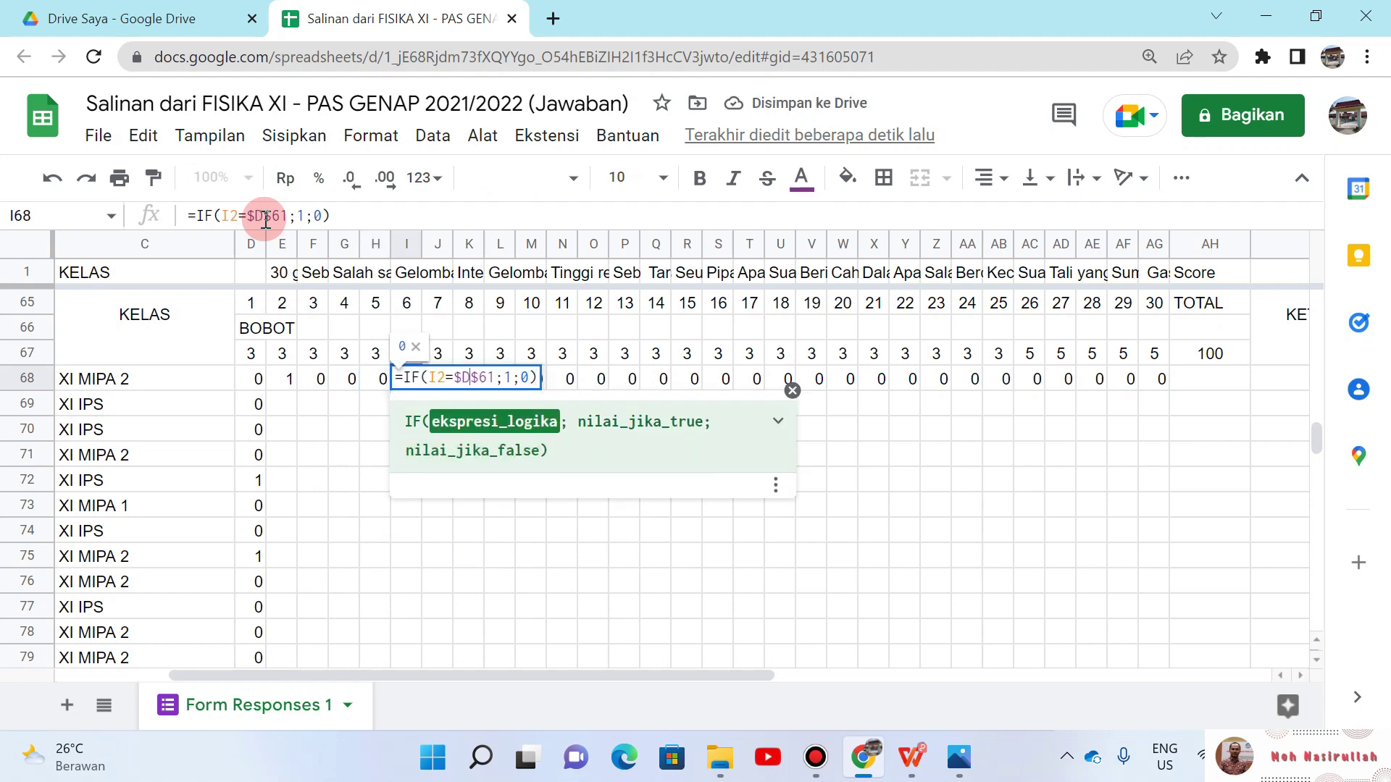
key(Return)
Step: Change the answer-key reference in the item 7 formula in J68 to $J$61
key(Up)
key(Right)
click(266, 217)
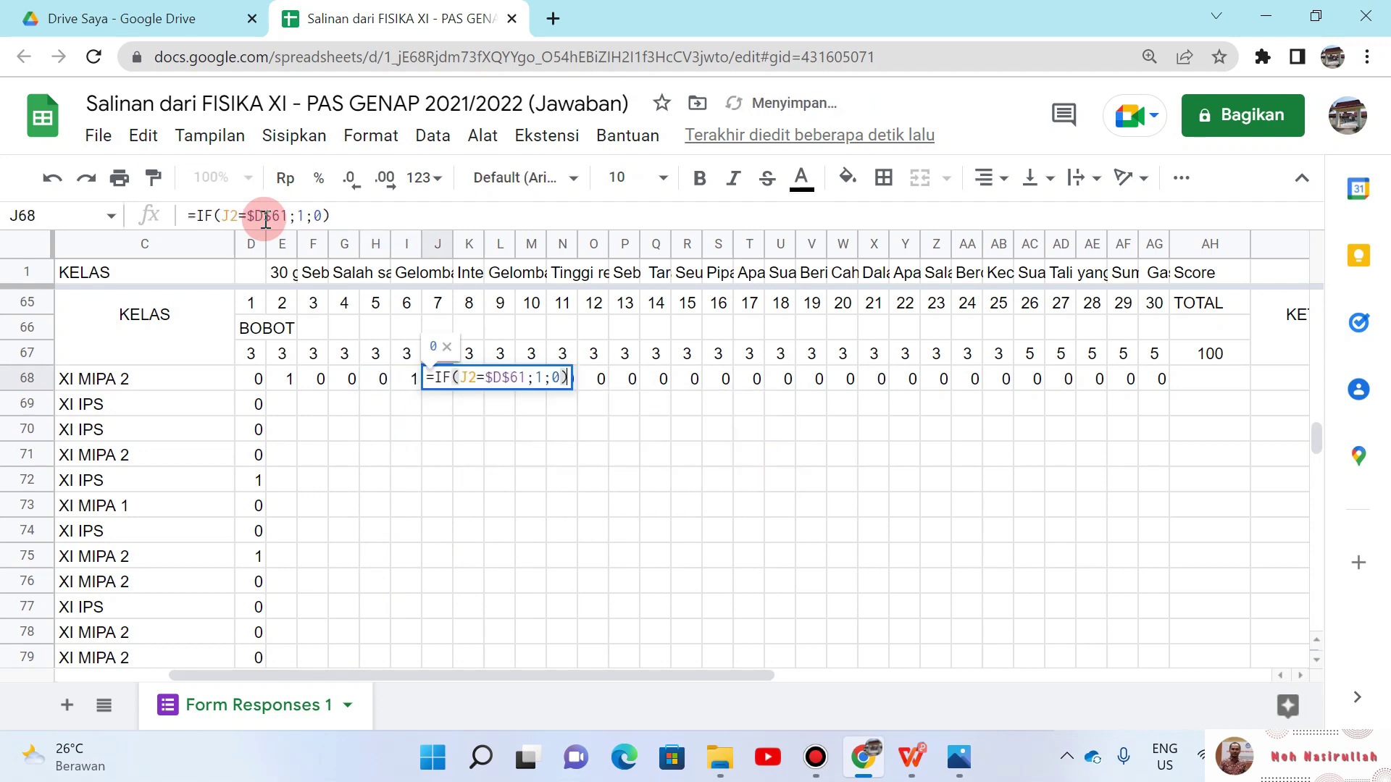
click(266, 217)
key(BackSpace)
text(J)
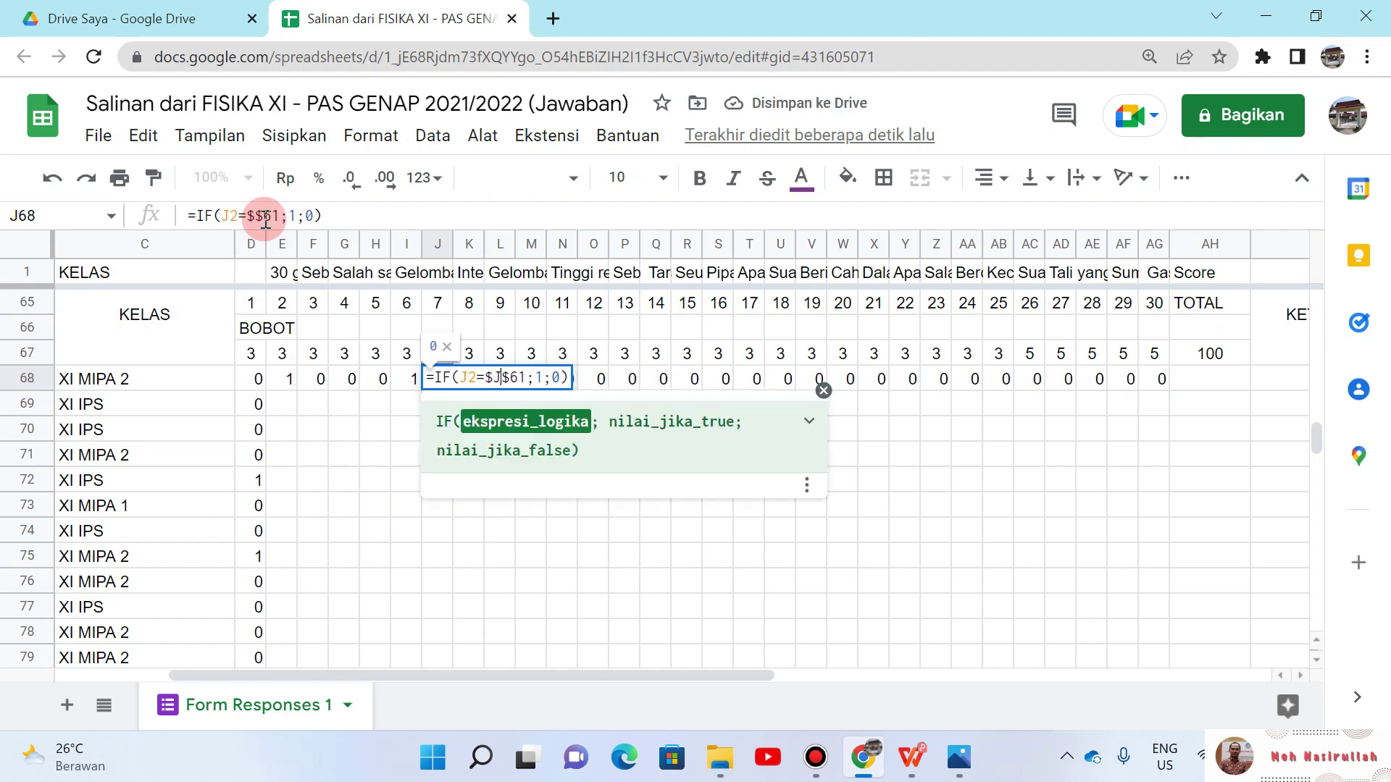
key(Return)
Step: Change the answer-key reference in the item 8 formula in K68 to $K$61
key(Up)
key(Right)
click(266, 218)
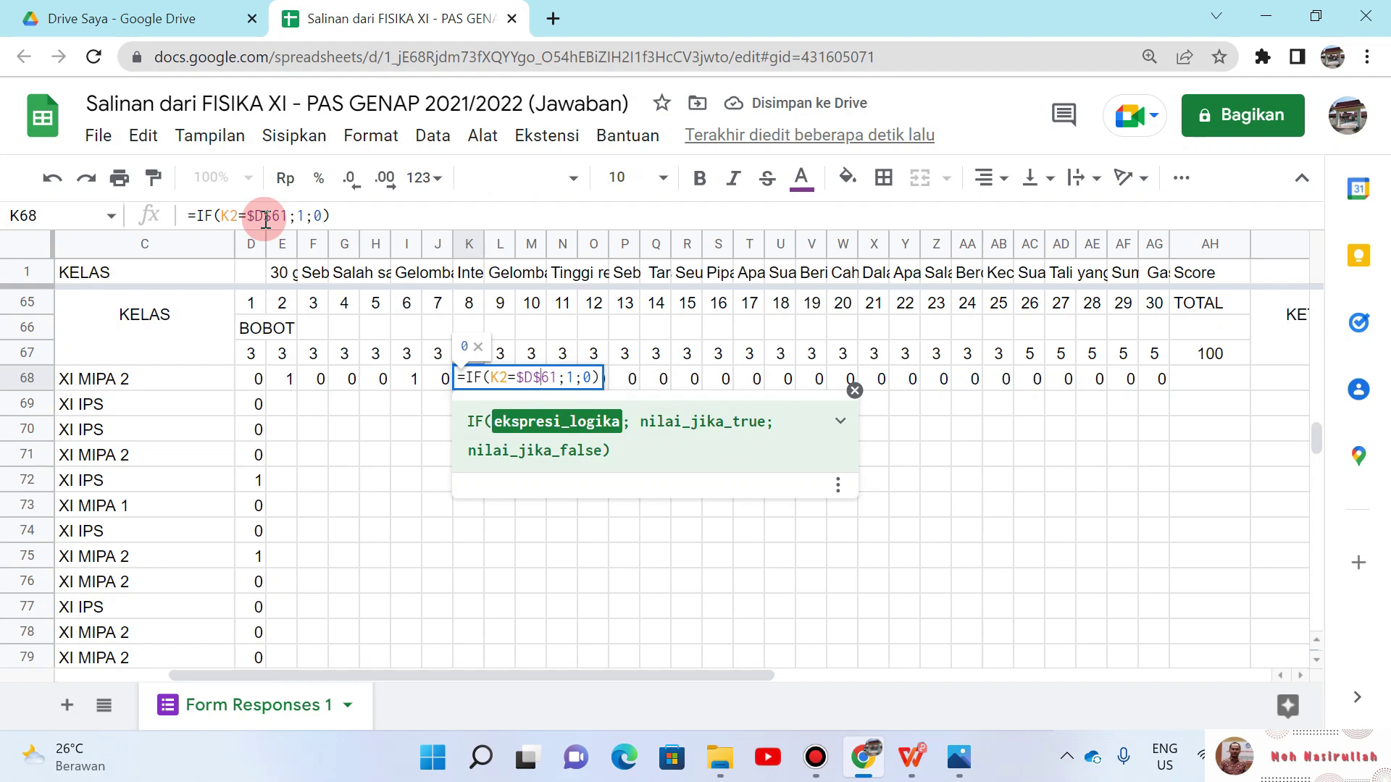
key(BackSpace)
text(K)
key(Return)
Step: Change the answer-key reference in the item 9 formula in L68 to $L$61
key(Up)
key(Right)
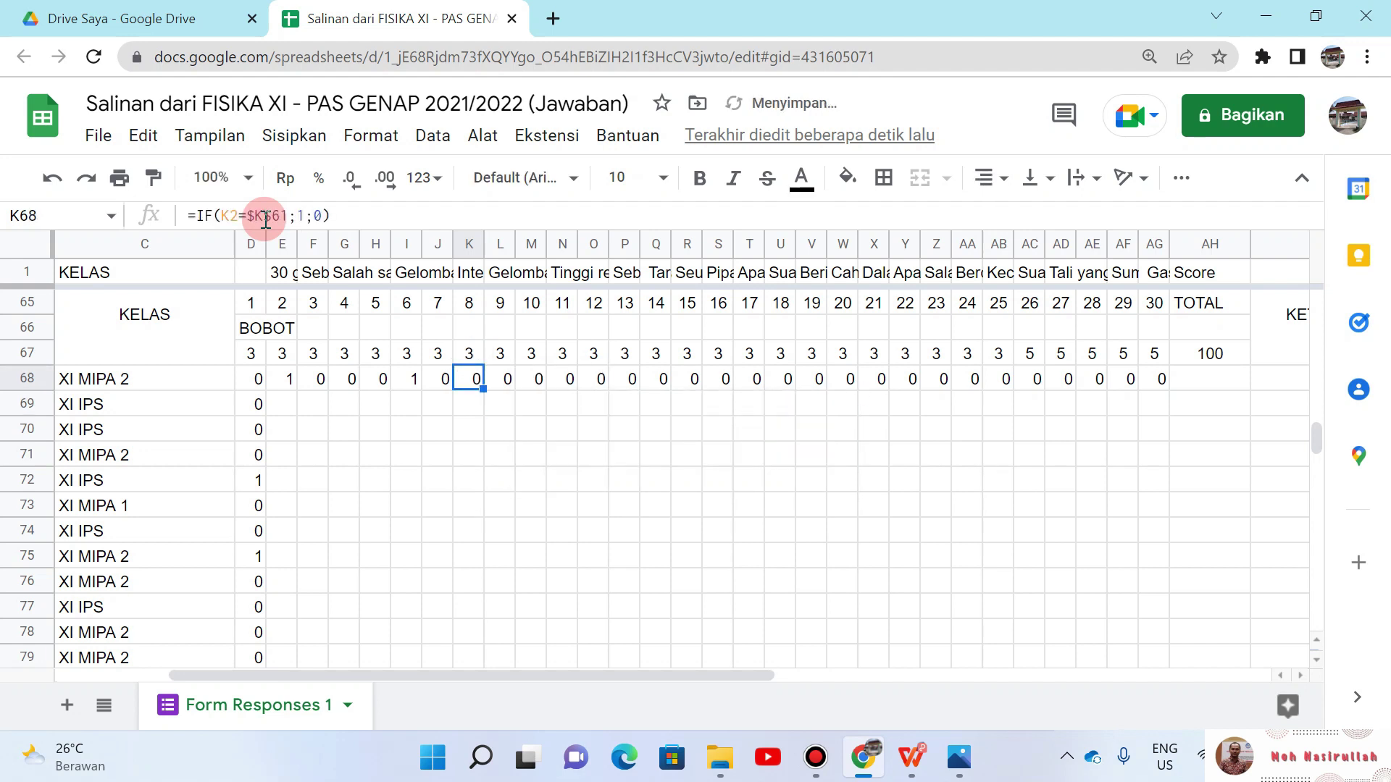
click(266, 217)
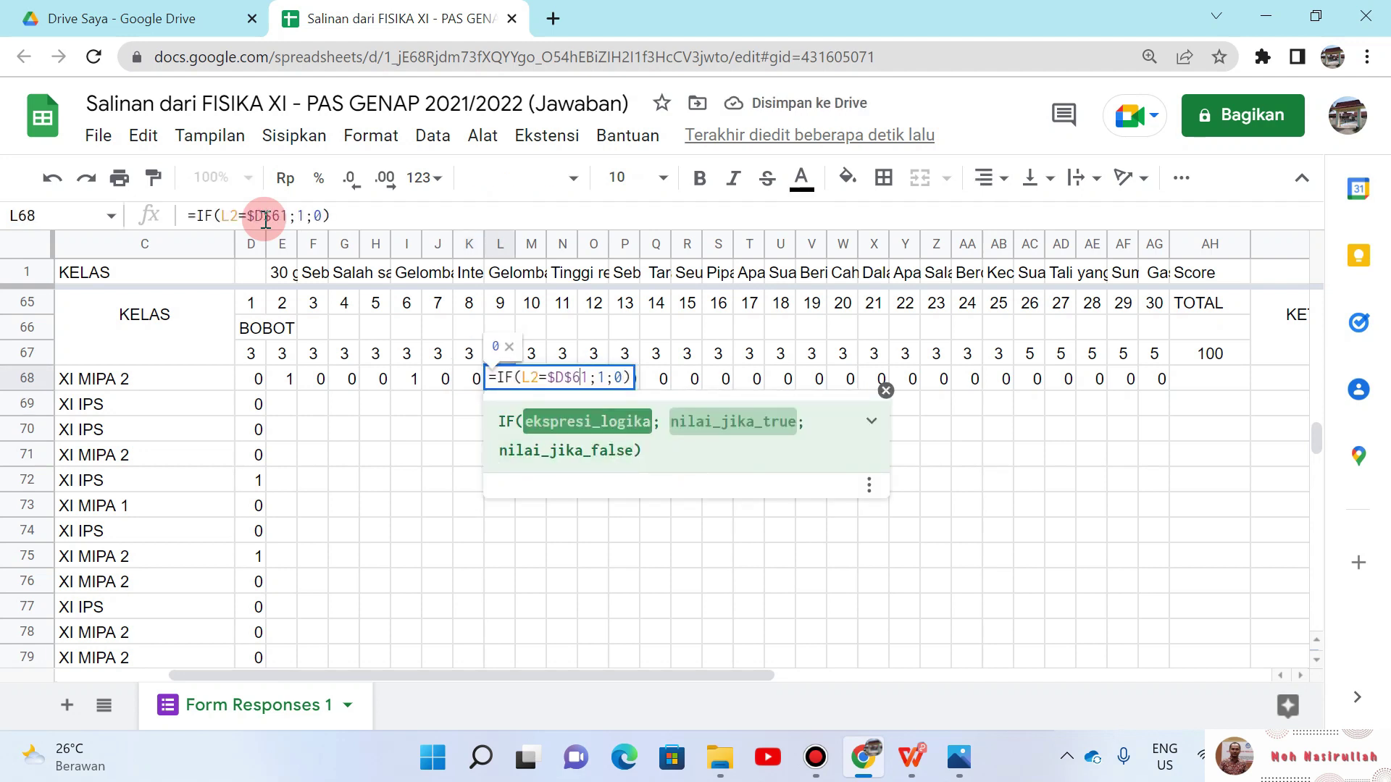
key(BackSpace)
text(L)
key(Return)
key(Up)
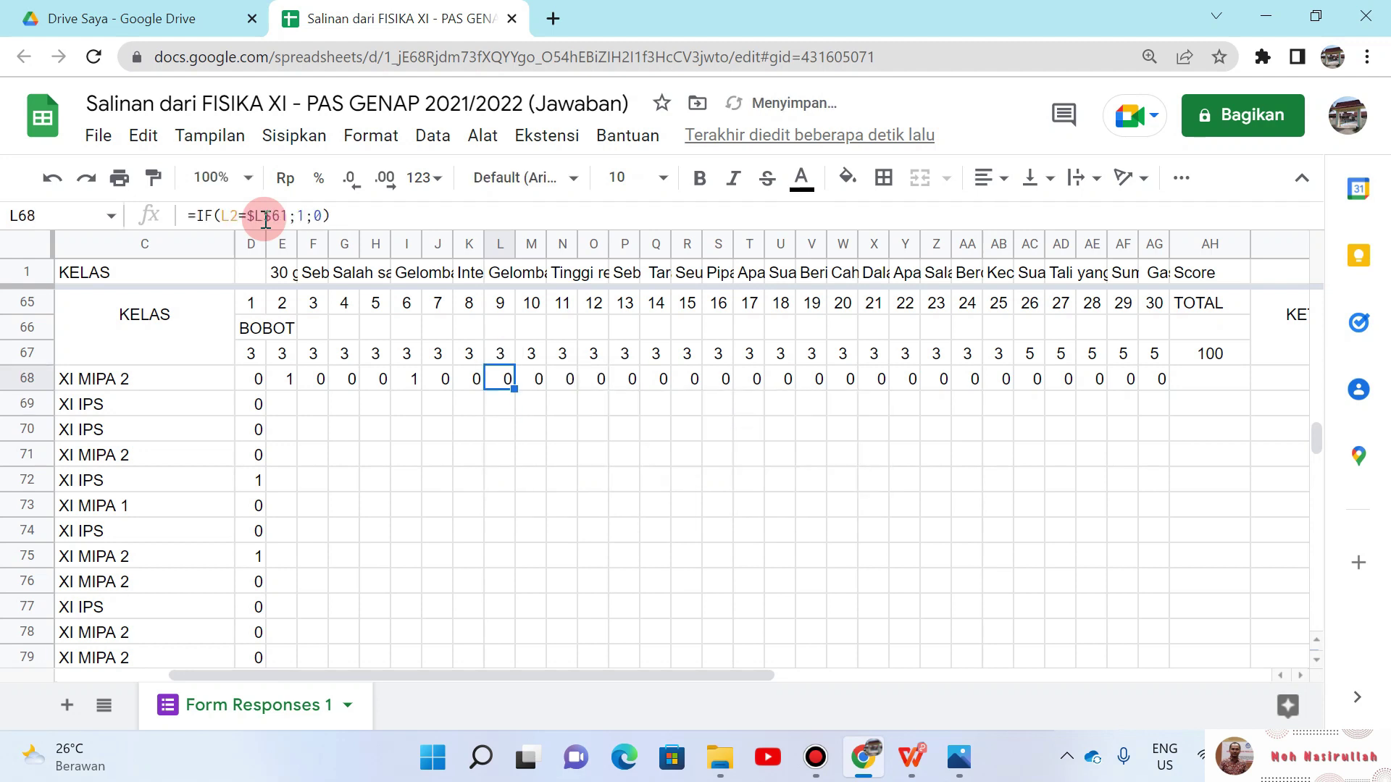
Step: Change the answer-key reference in the item 10 formula in M68 to $M$61
key(Right)
click(266, 218)
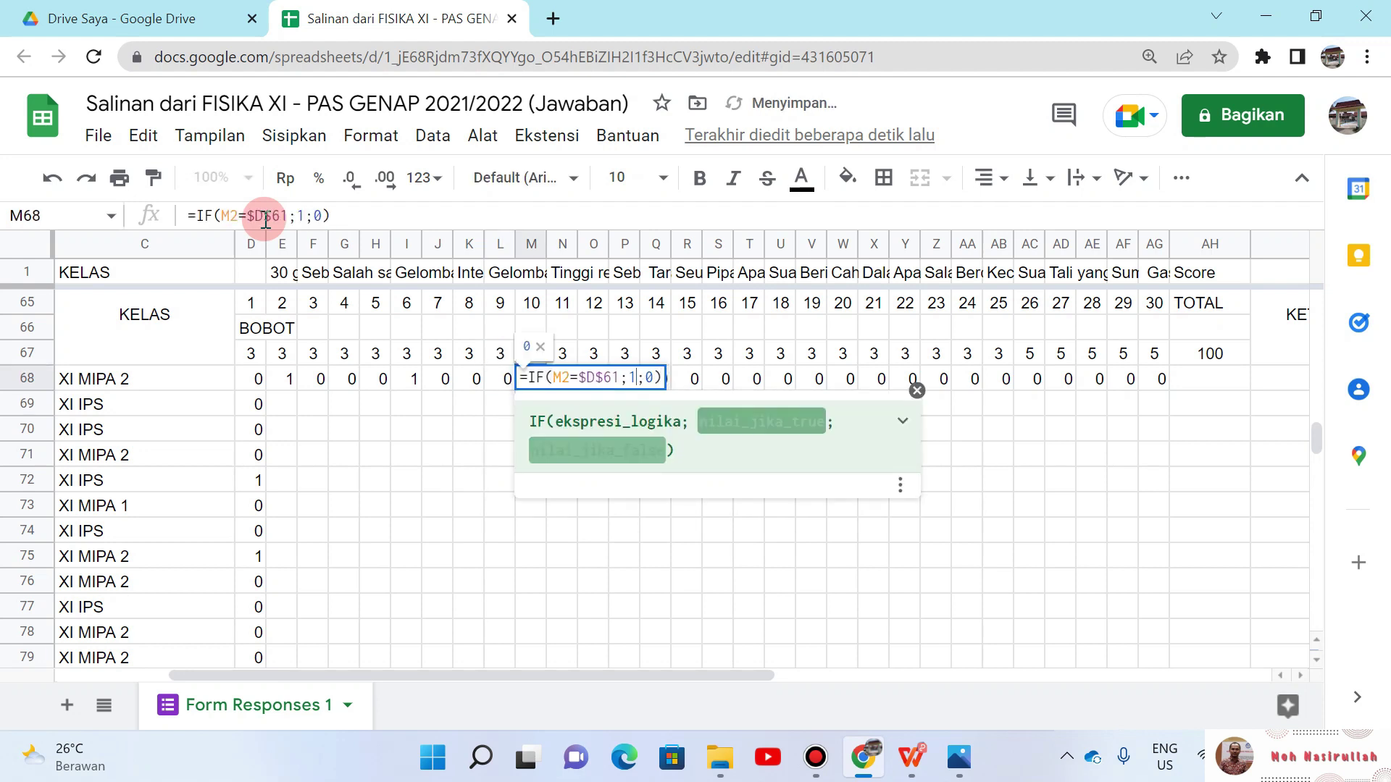
click(266, 217)
text(,)
key(BackSpace)
text(M)
key(Return)
key(Up)
Step: Change the answer-key reference in the item 11 formula in N68 to $N$61
key(Right)
click(265, 216)
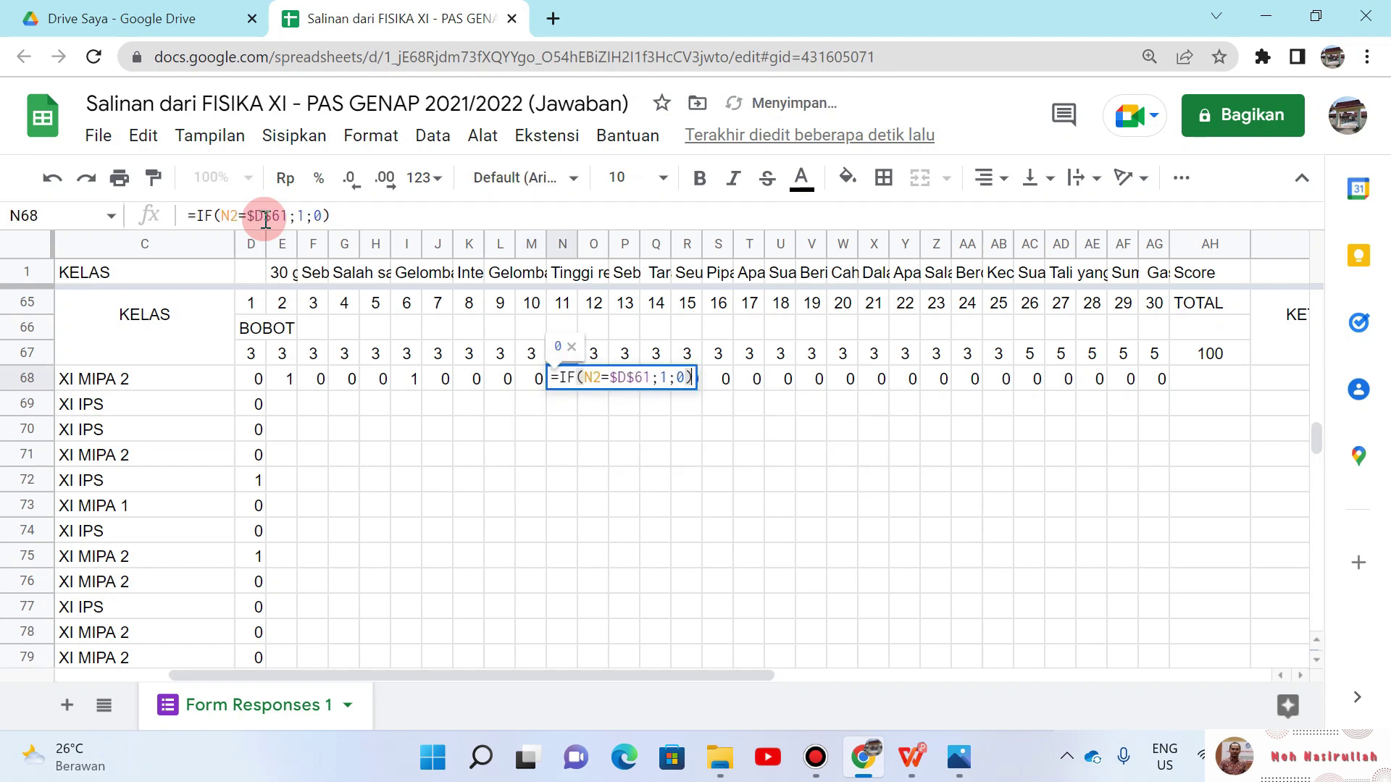
text(N)
key(Return)
key(Up)
Step: Correct the item 12 and 13 formulas in O68 and P68 to reference their own columns' answer key in row 61
key(Right)
click(266, 215)
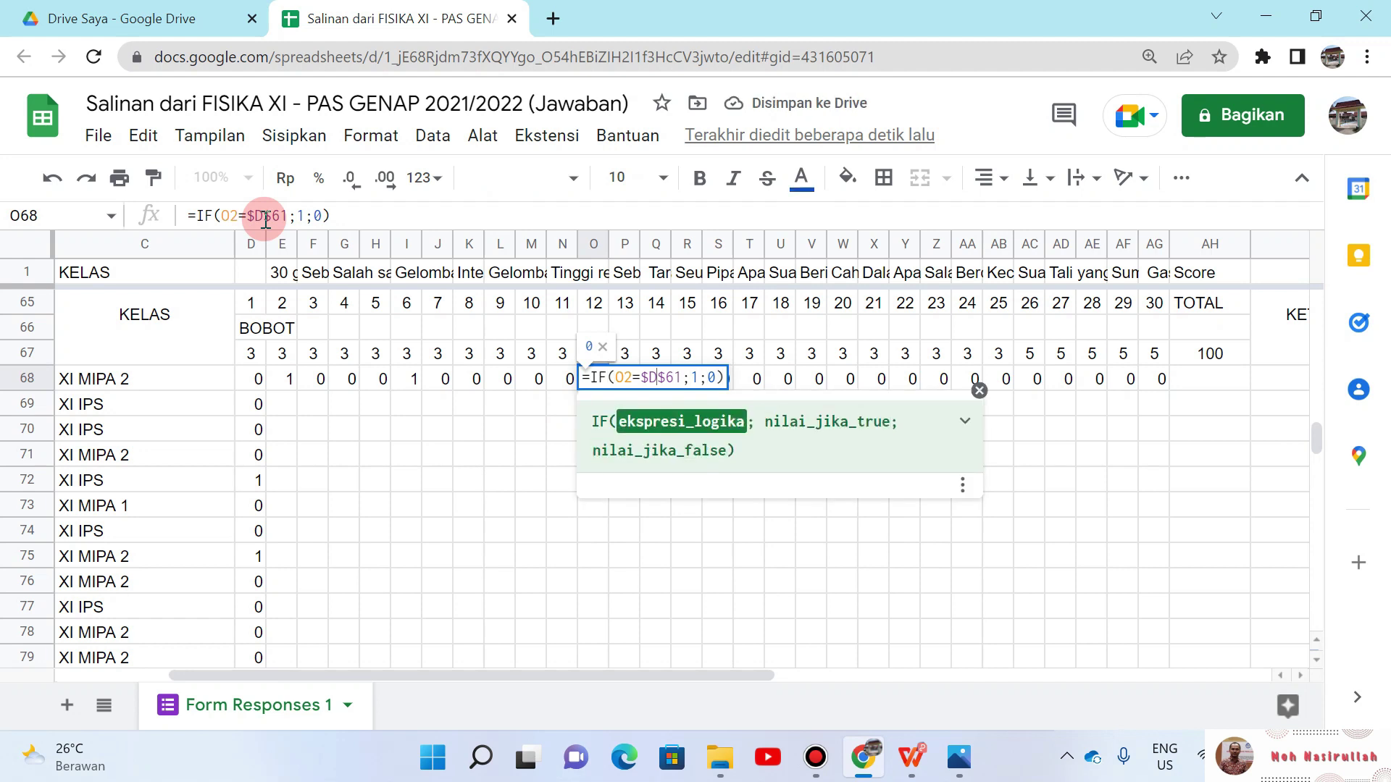
key(Return)
key(Up)
key(Right)
click(265, 216)
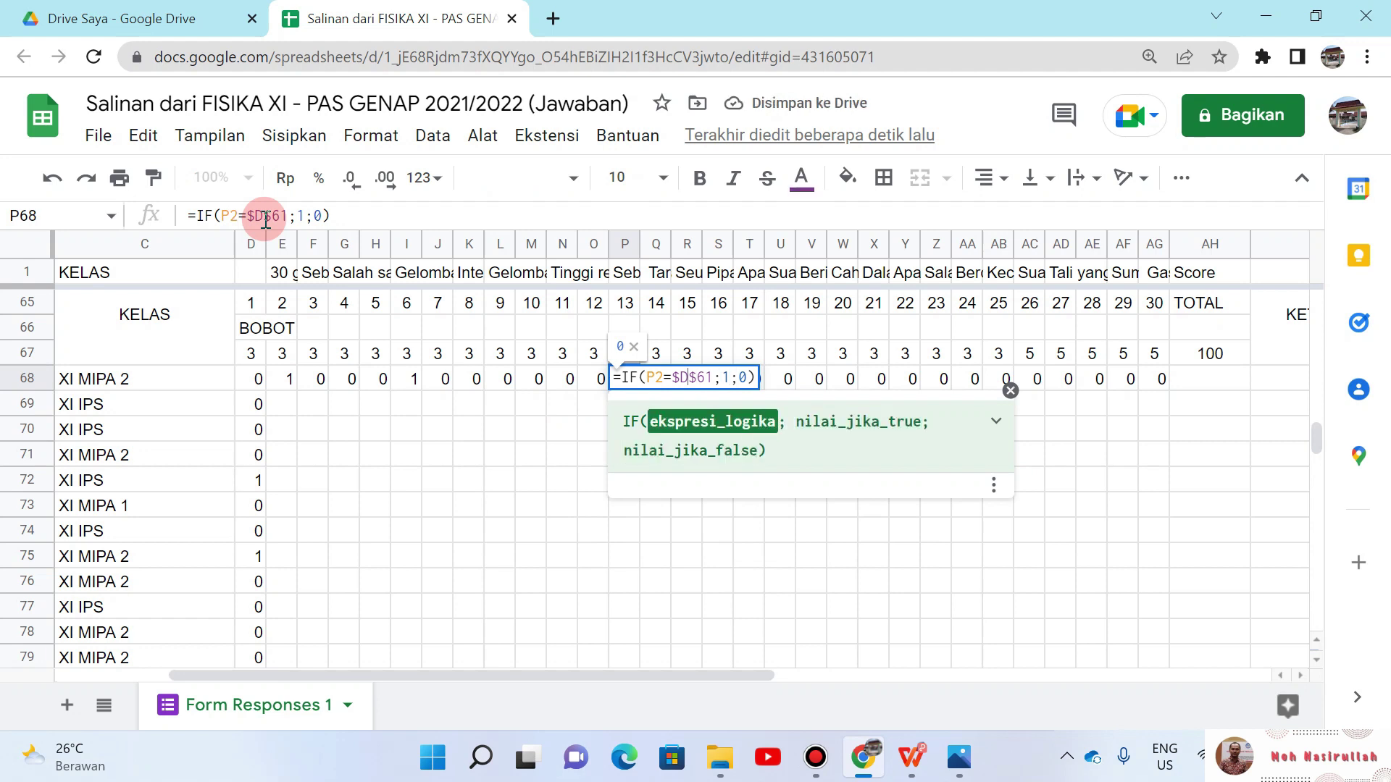
key(Return)
key(Up)
Step: Correct the item 14 formula in Q68 to reference column Q's answer key in row 61
key(Right)
click(265, 216)
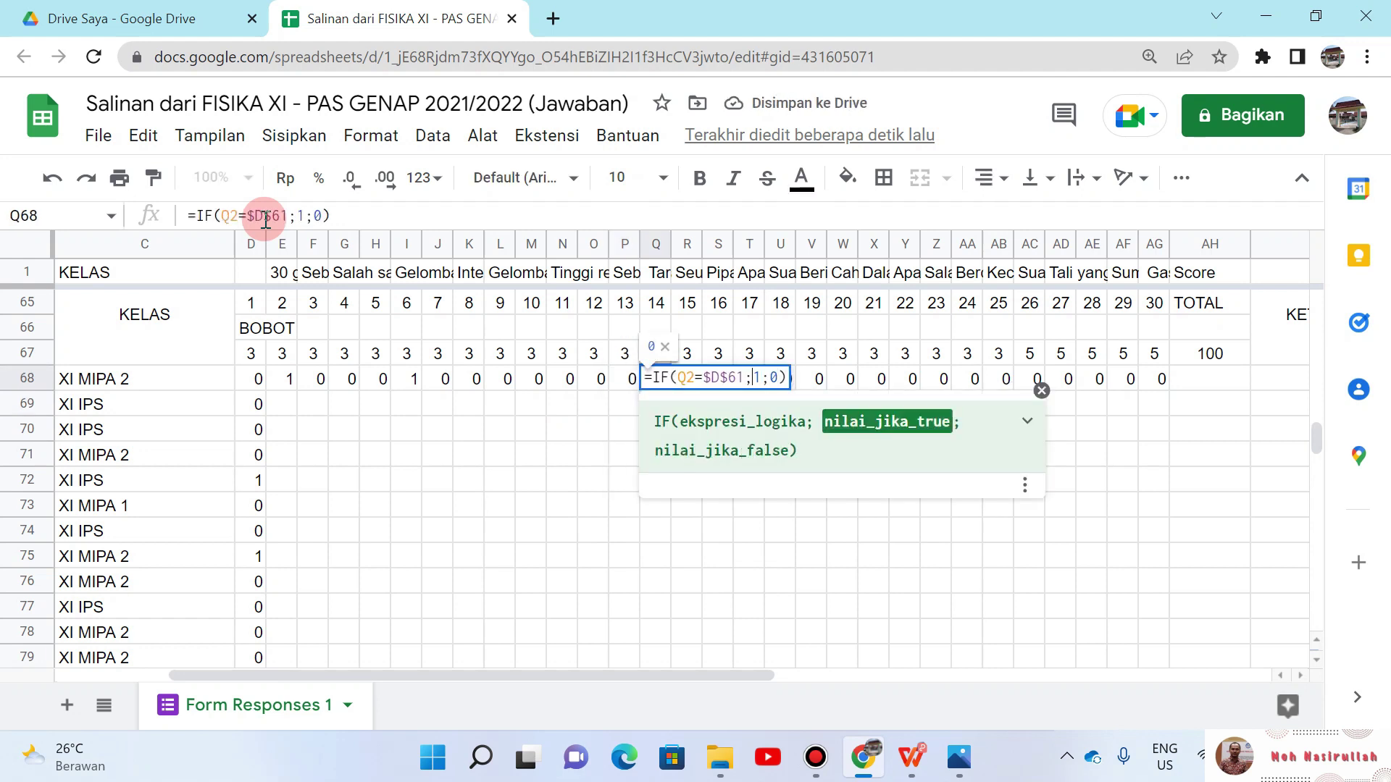
key(BackSpace)
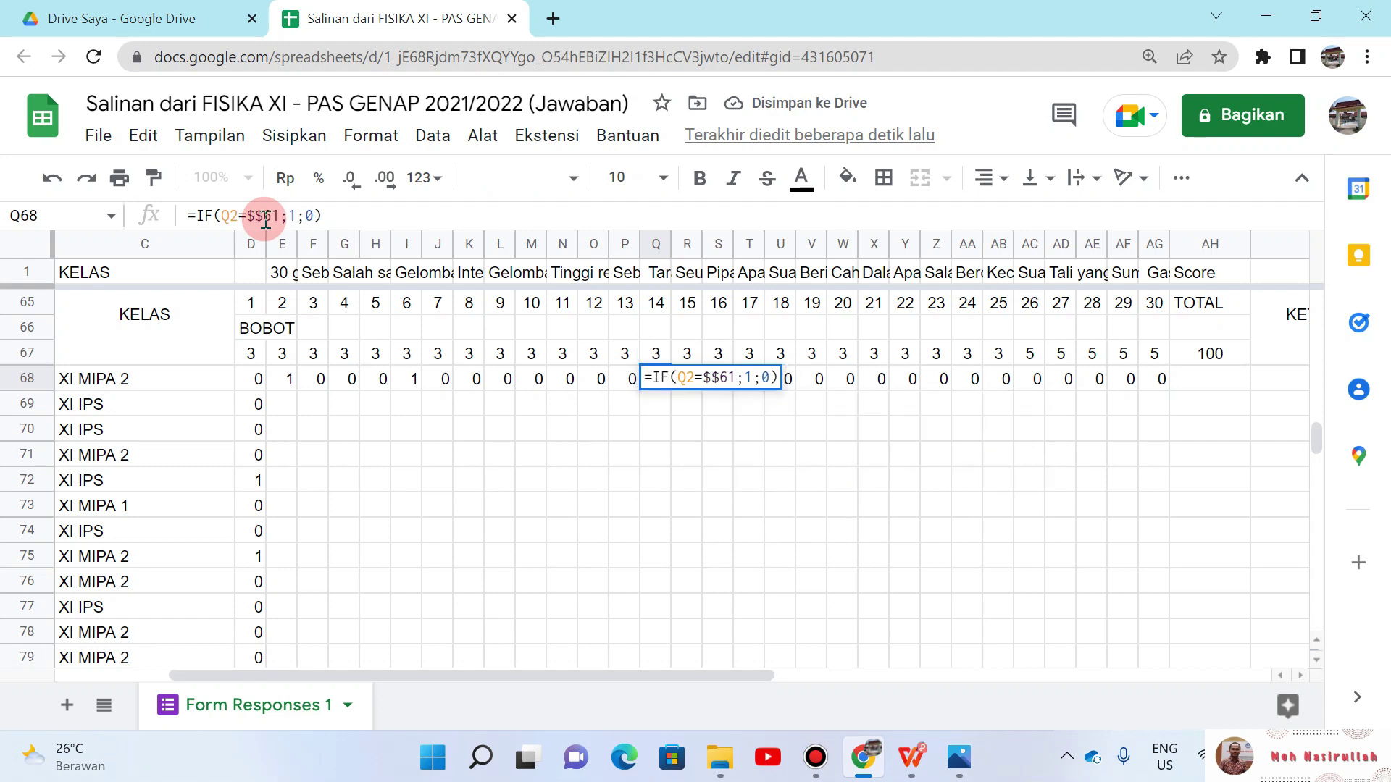
text(D)
key(Return)
key(Up)
Step: Correct the item 15 formula in R68 to reference column R's answer key in row 61
key(Right)
click(265, 216)
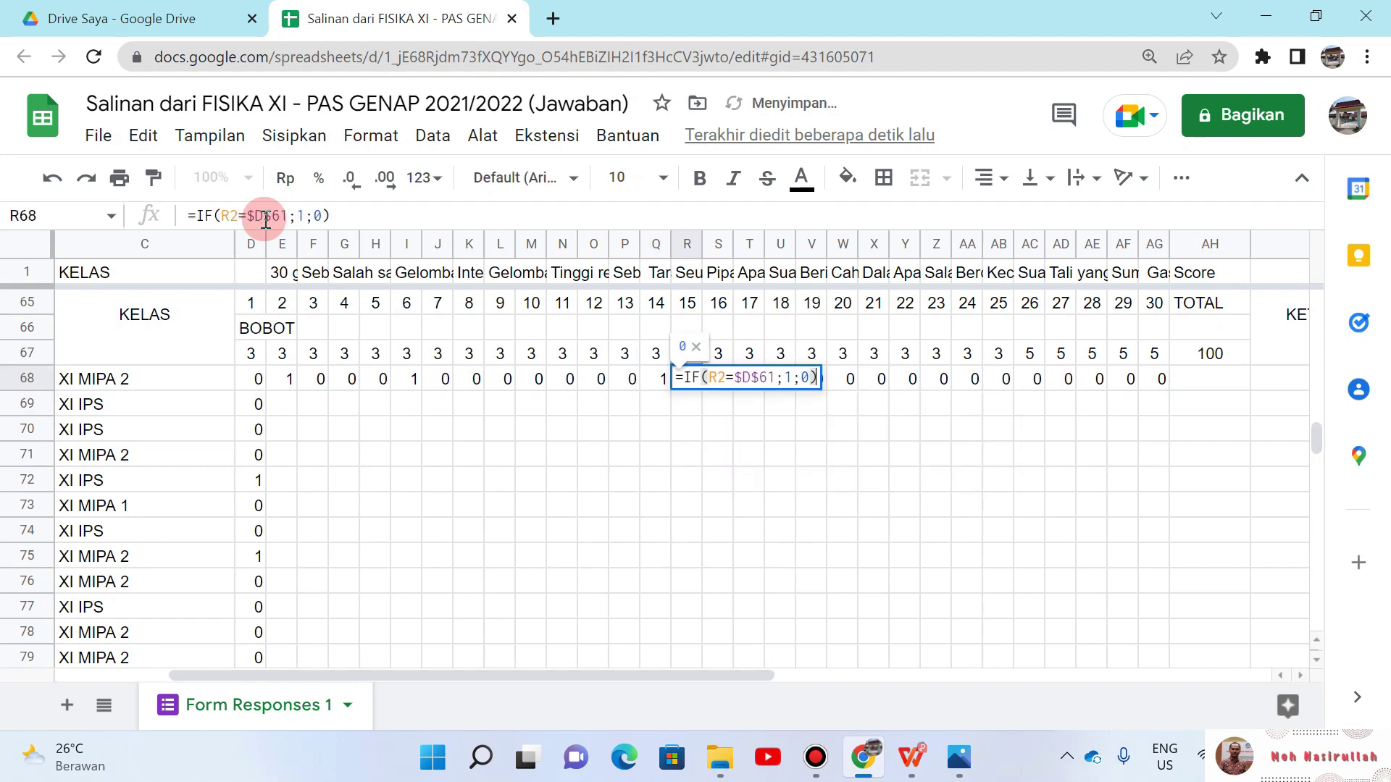
key(Left)
key(Left)
key(Left)
key(Left)
key(Left)
key(Left)
key(Left)
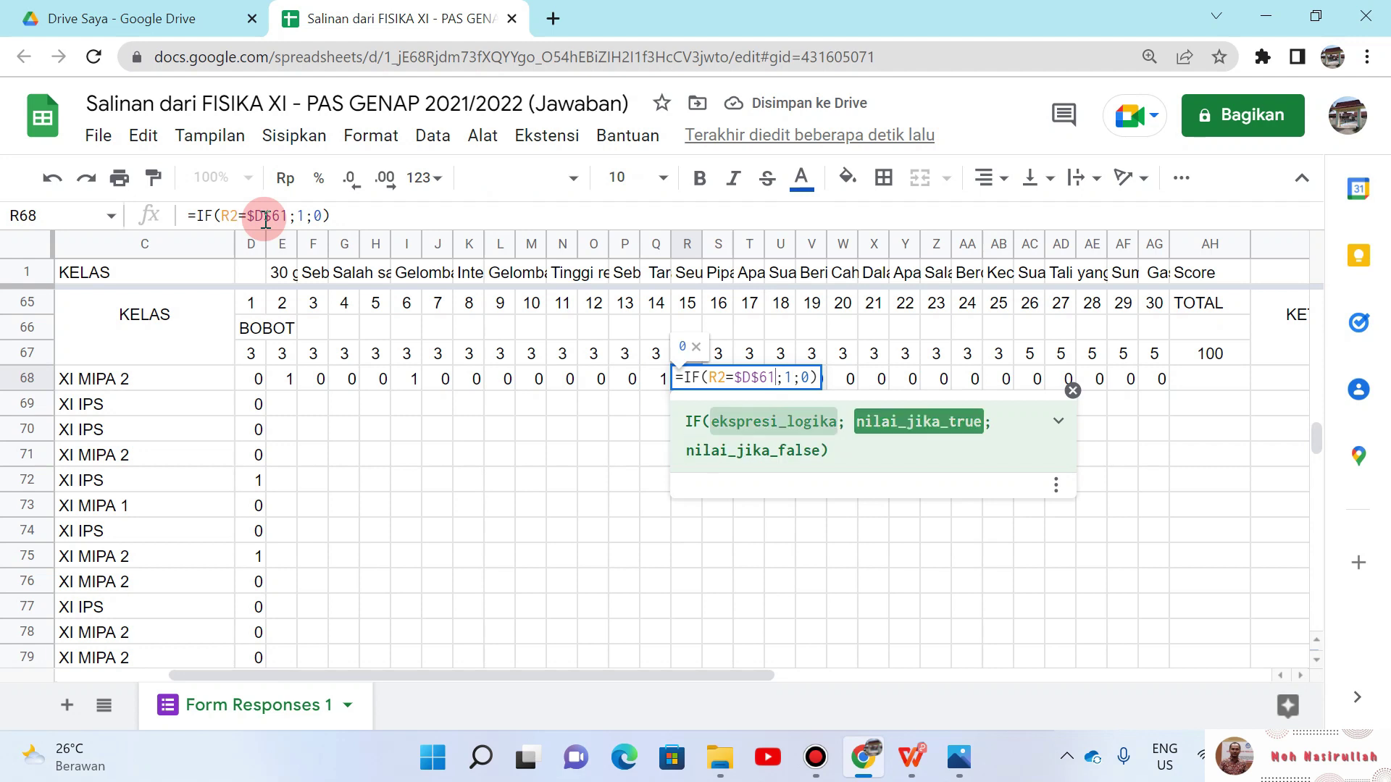
key(Return)
key(Up)
Step: Change the answer-key reference in the item 16 formula in S68 to $S$61
key(Right)
click(265, 216)
key(Left)
key(Left)
key(Left)
key(Left)
key(Left)
key(Left)
key(Left)
key(Left)
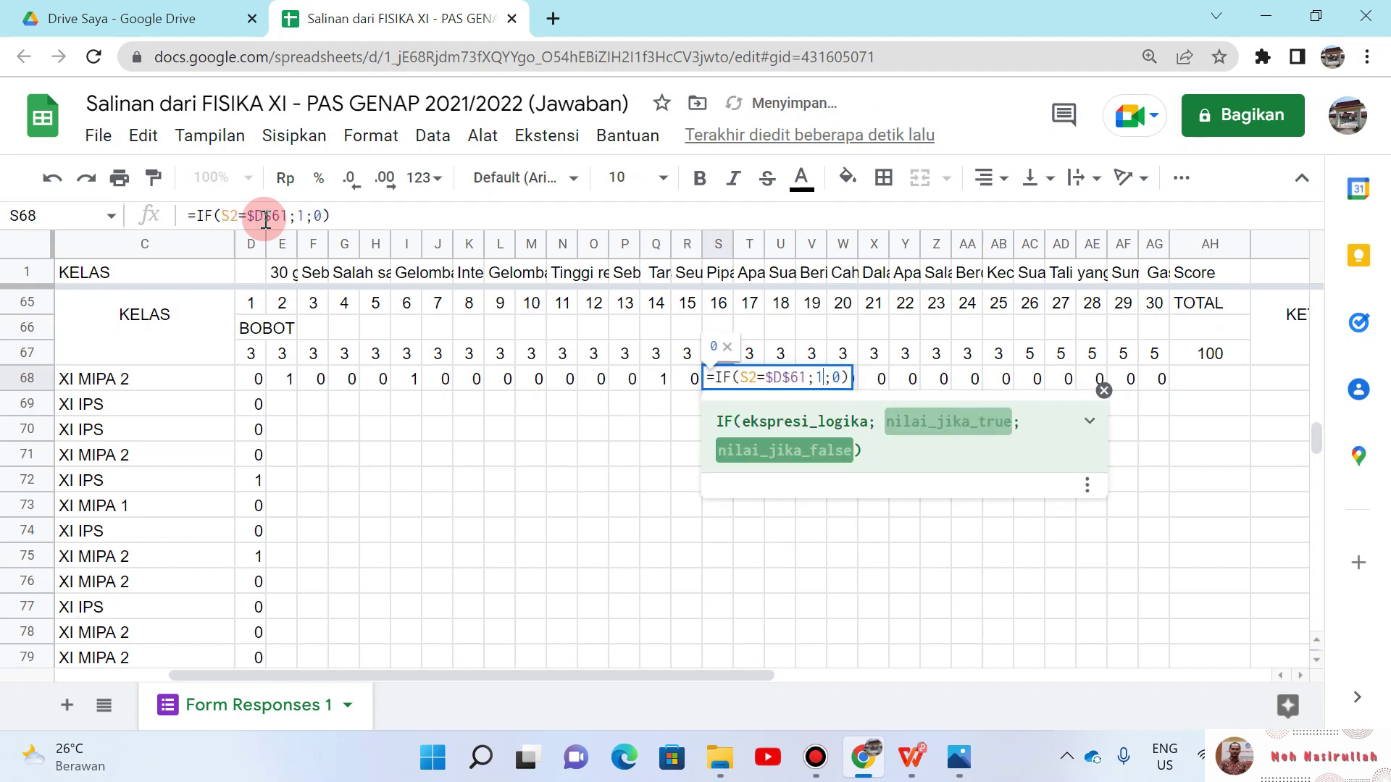
key(BackSpace)
text(S)
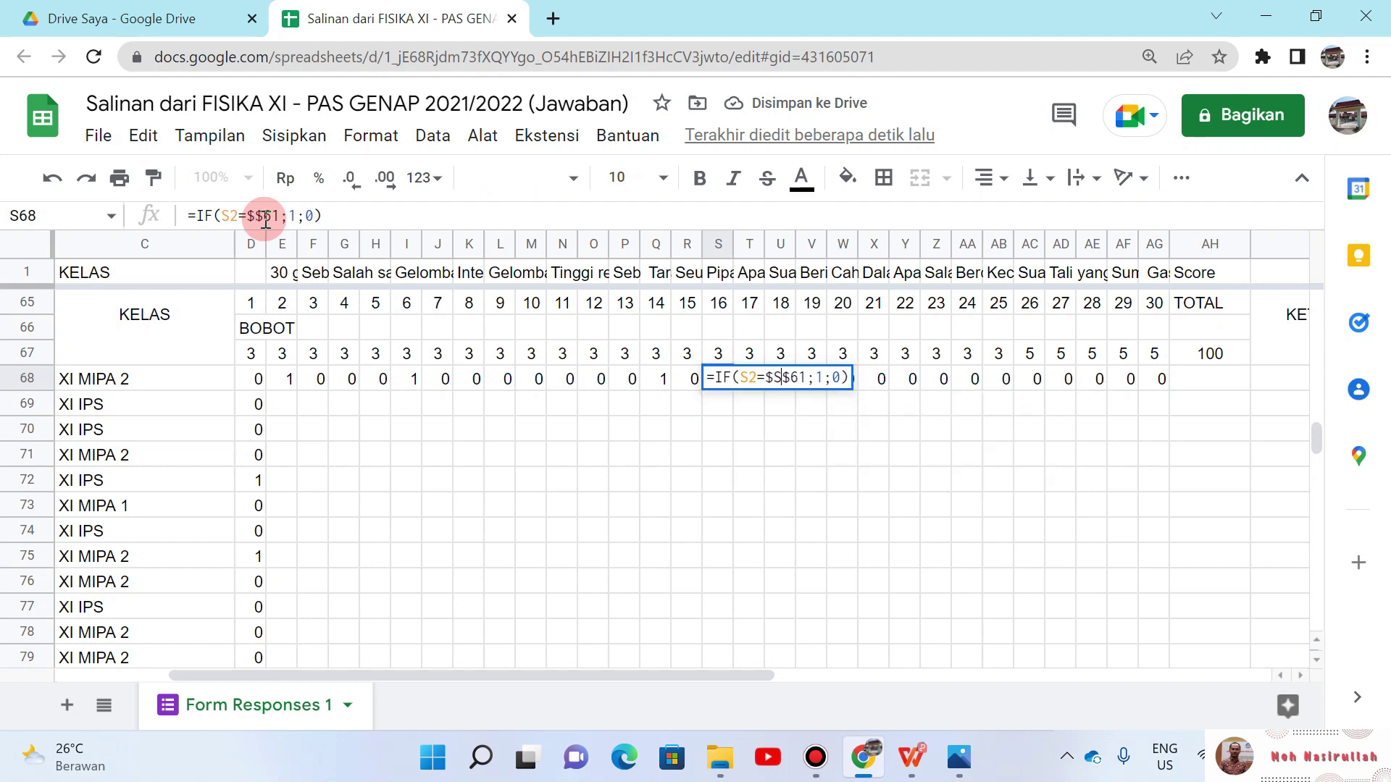
key(Return)
key(Up)
Step: Change the answer-key reference in the item 17 formula in T68 to $T$61
key(Right)
key(Return)
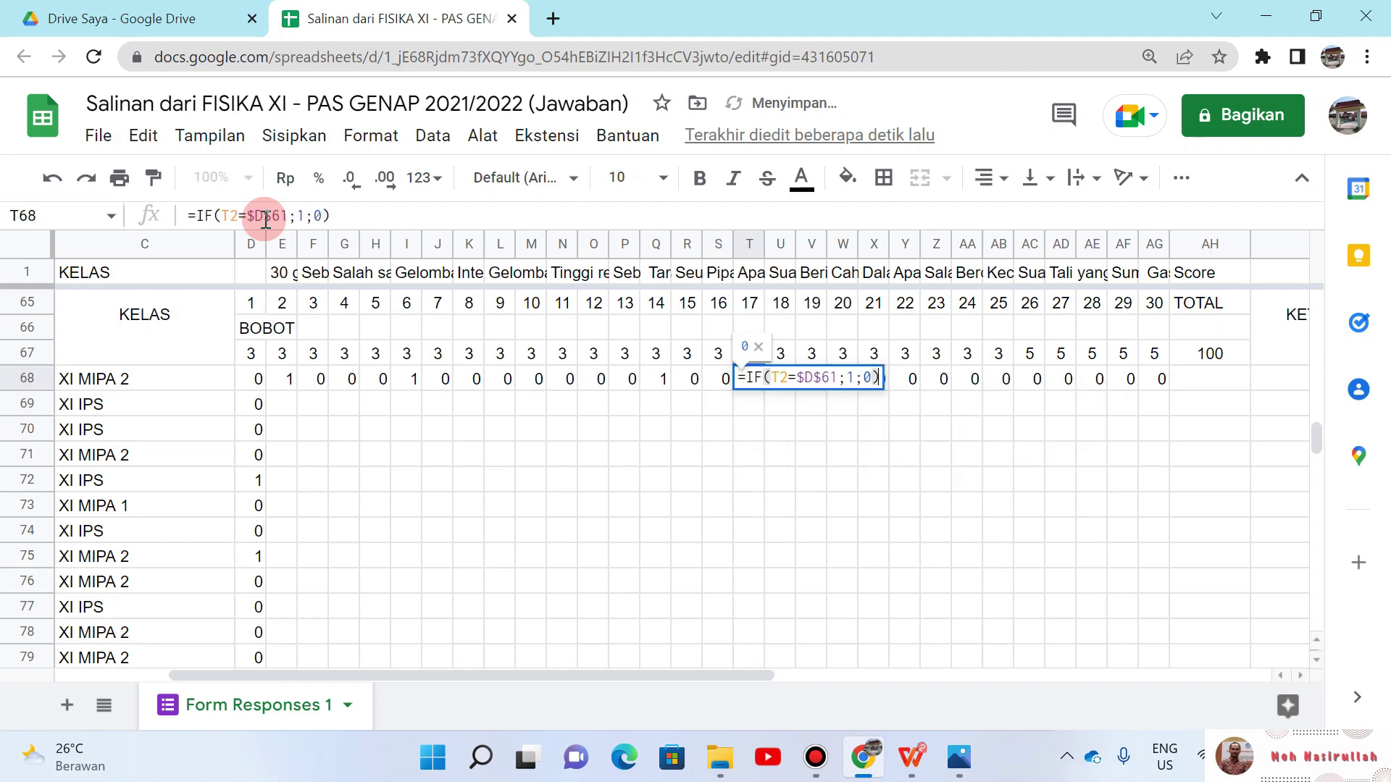
key(Left)
key(Left)
key(Left)
key(Left)
key(Left)
key(Left)
key(Left)
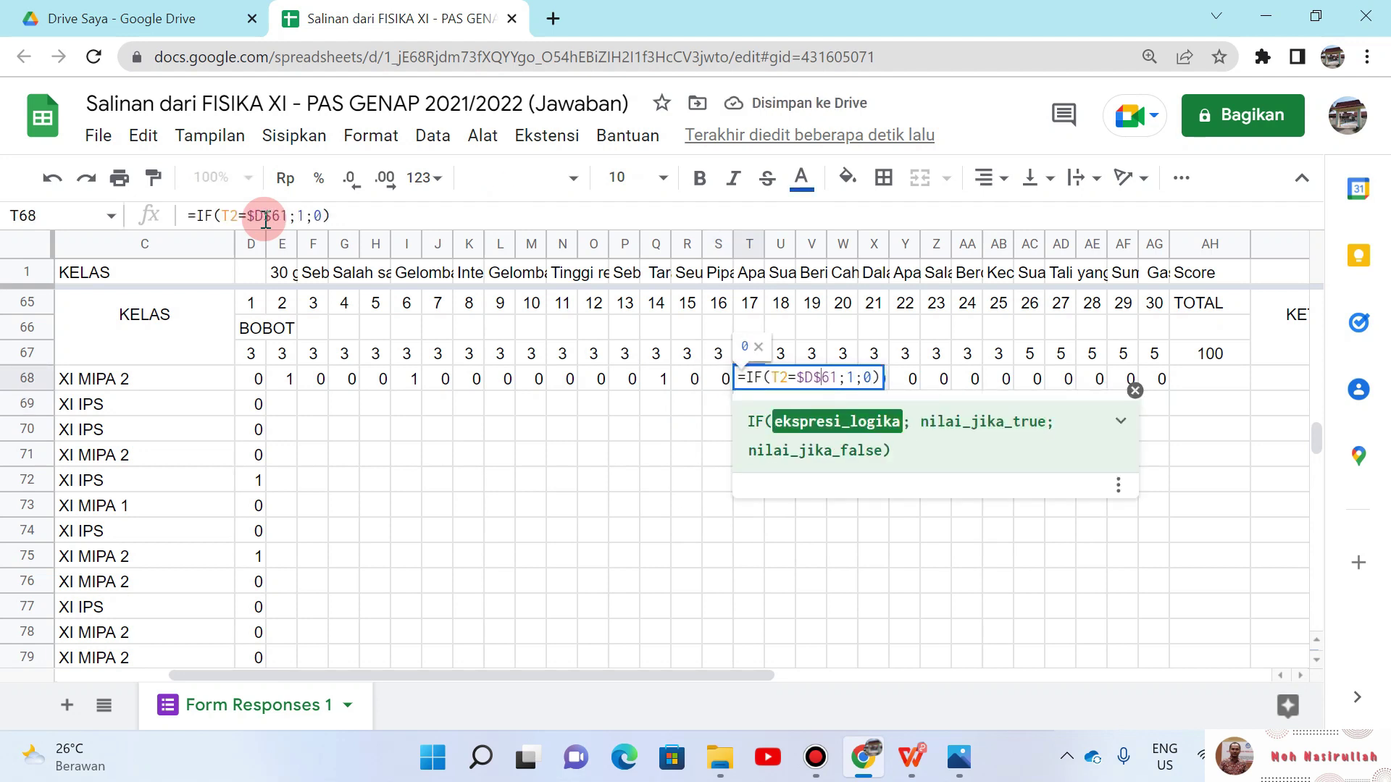
key(BackSpace)
text(T)
key(Return)
key(Up)
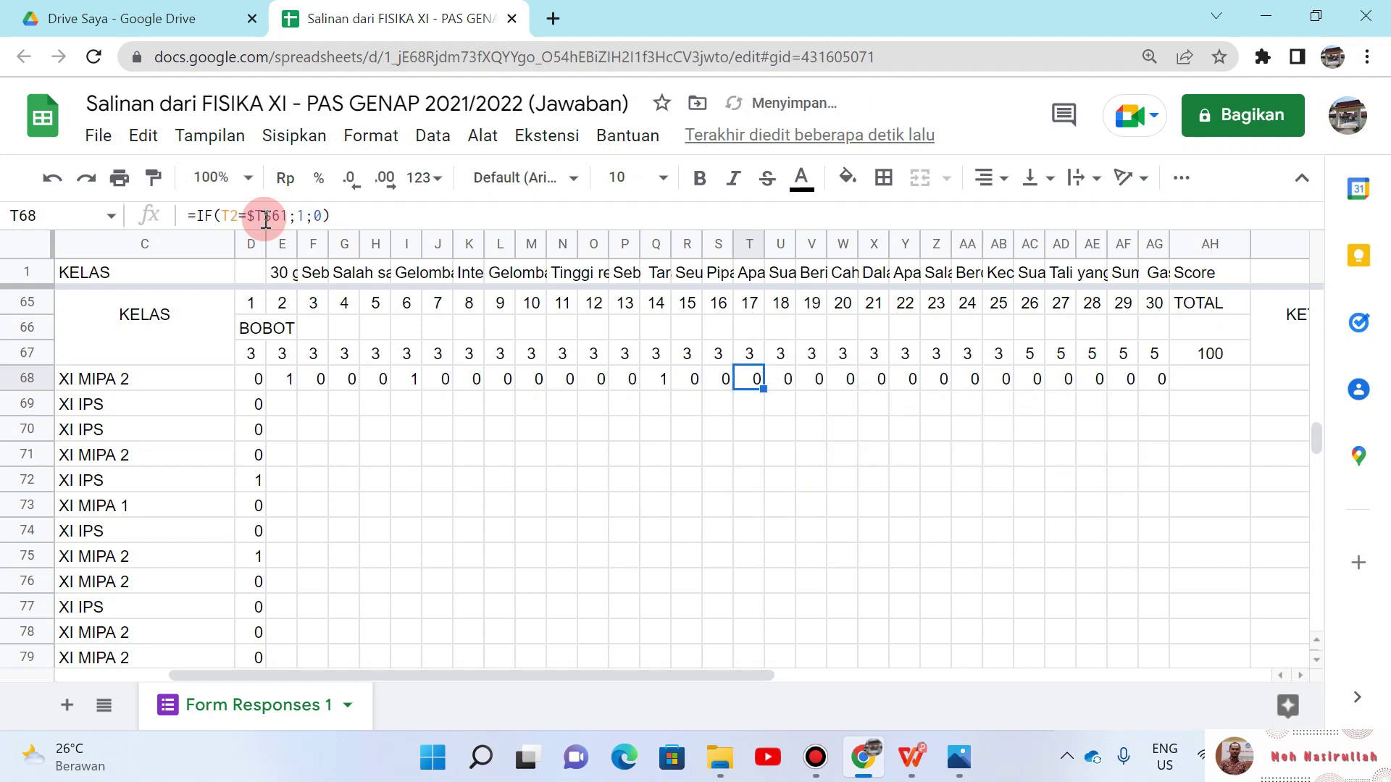
Step: Change the answer-key reference in the item 18 formula in U68 to $U$61
key(Right)
key(Return)
key(Left)
key(Left)
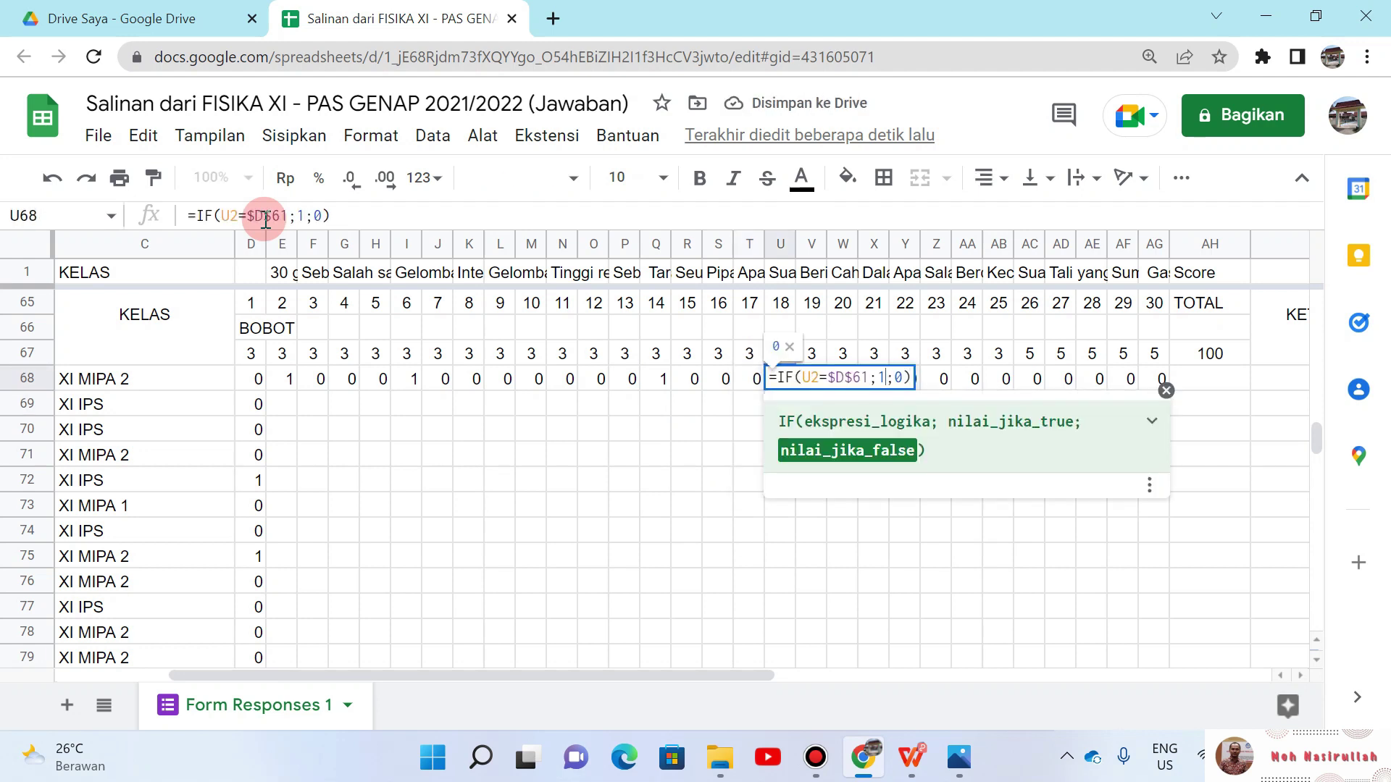
key(Left)
key(Left)
key(Left)
key(Left)
key(Left)
key(Left)
key(BackSpace)
text(U)
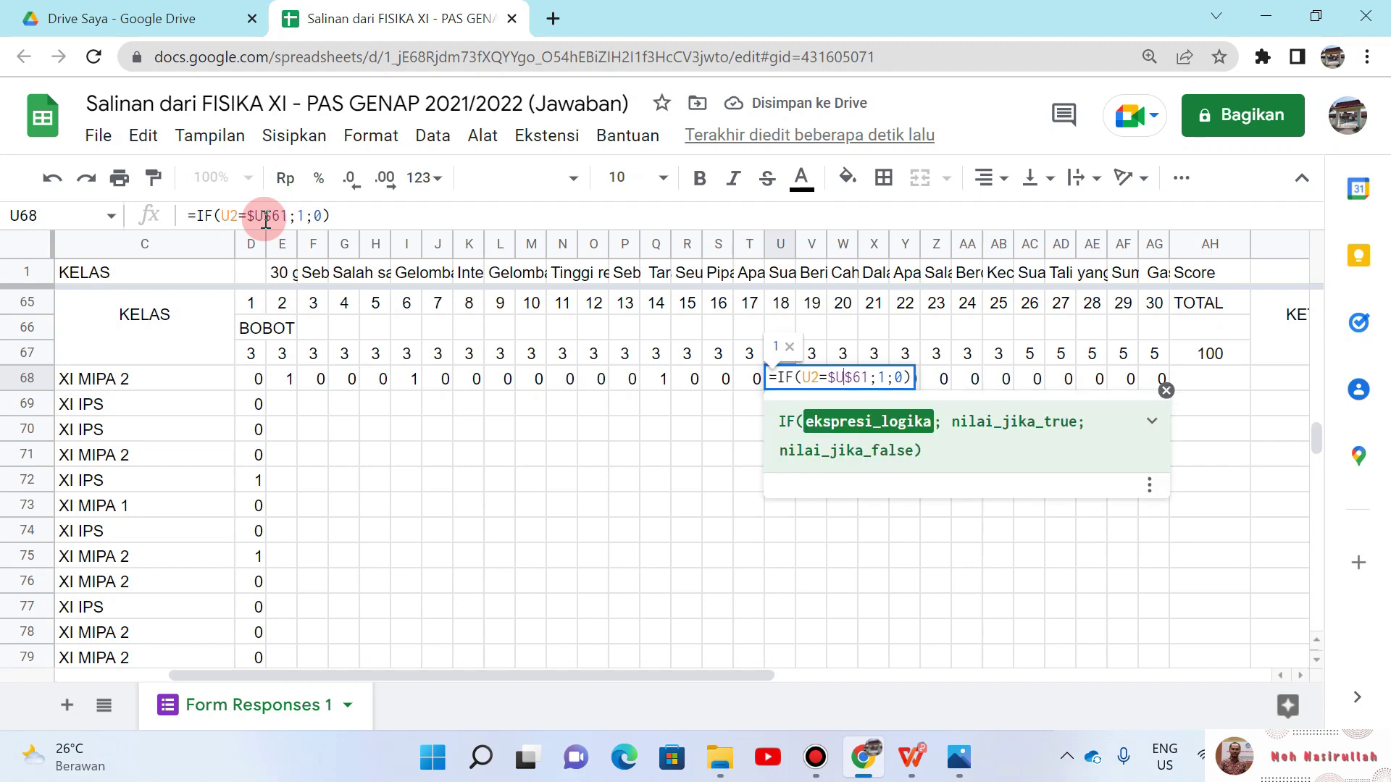
key(Return)
key(Up)
Step: Correct the item 19 formula in V68 to reference column V's answer key in row 61
key(Right)
key(Return)
key(Left)
key(Left)
key(Left)
key(Left)
key(Left)
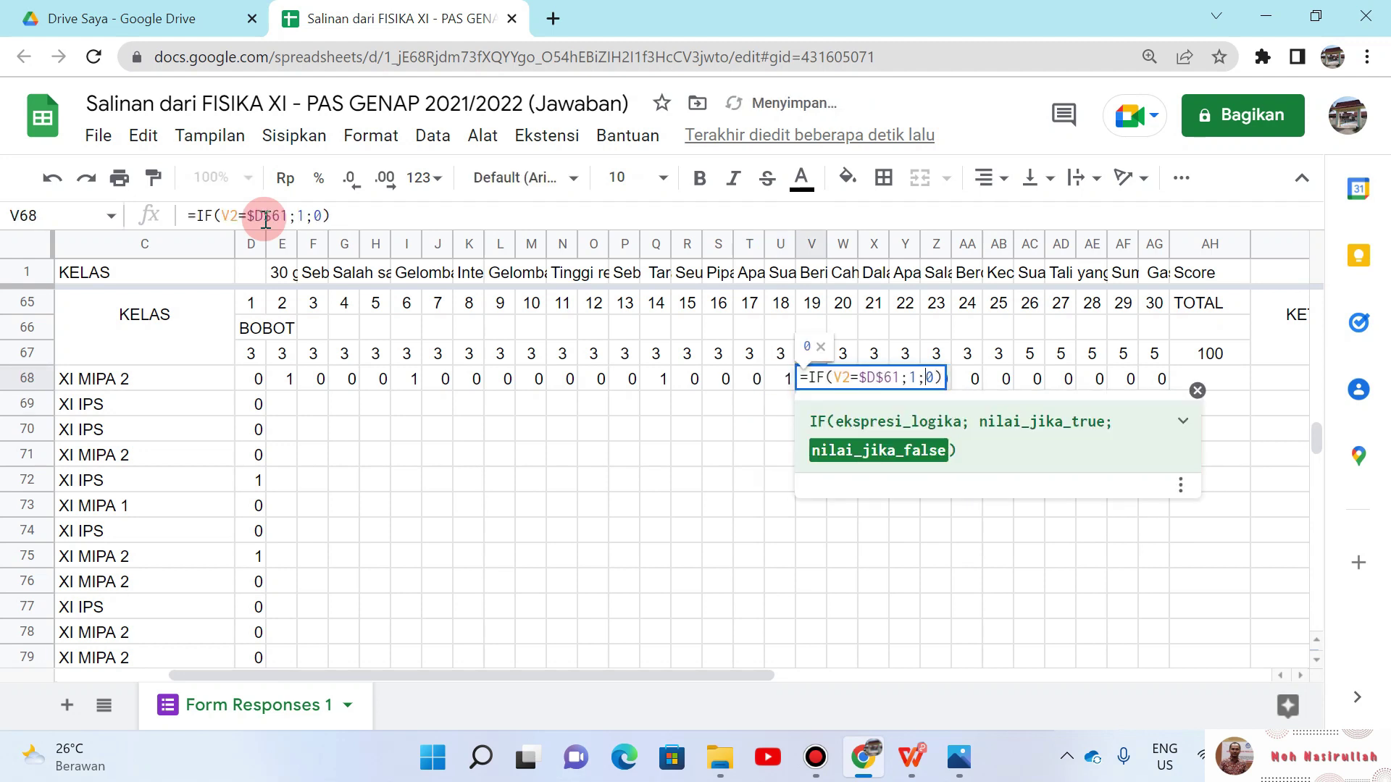
key(Left)
key(Left)
key(Left)
key(BackSpace)
text(D)
key(Return)
key(Up)
Step: Correct the item 20 formula in W68 to reference column W's answer key in row 61
key(Right)
key(Return)
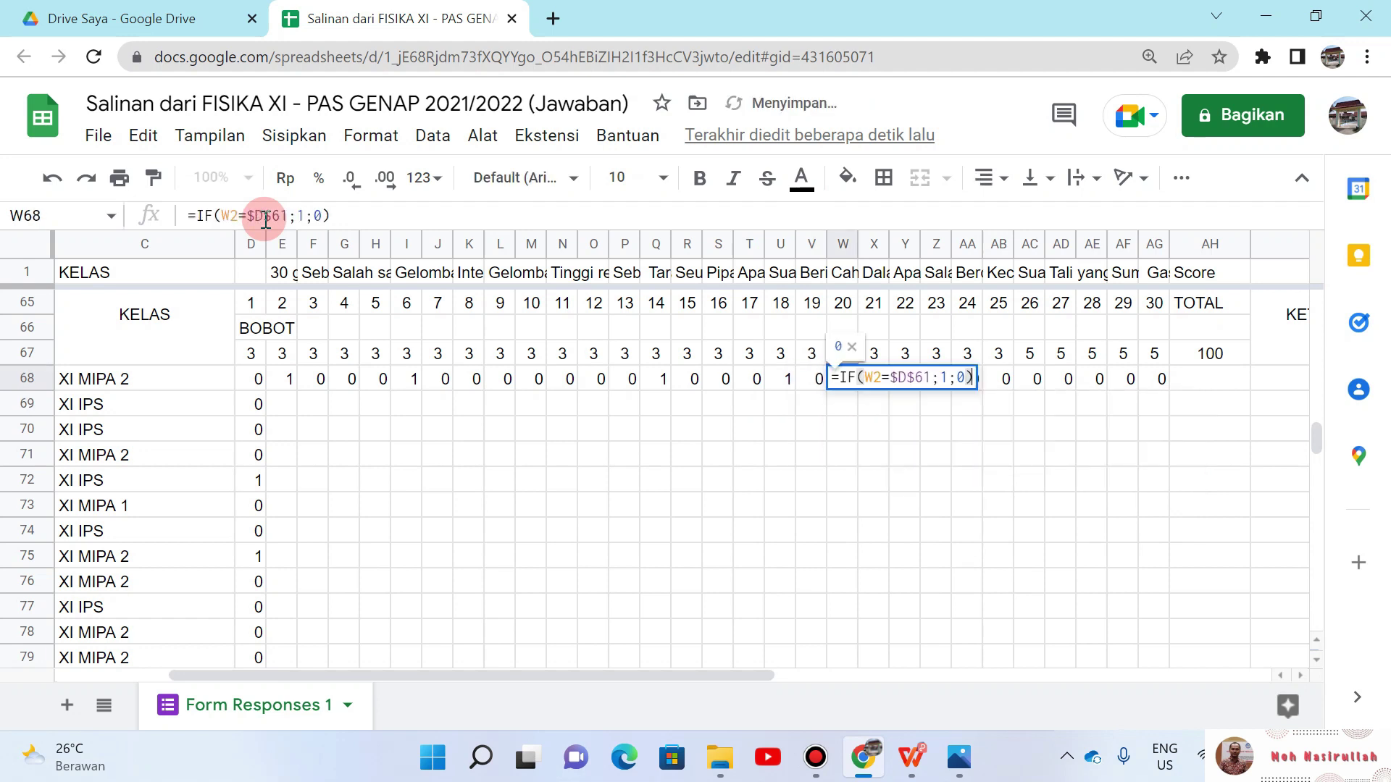
key(Left)
key(Left)
key(Left)
key(Left)
key(Left)
key(Left)
key(Left)
key(Left)
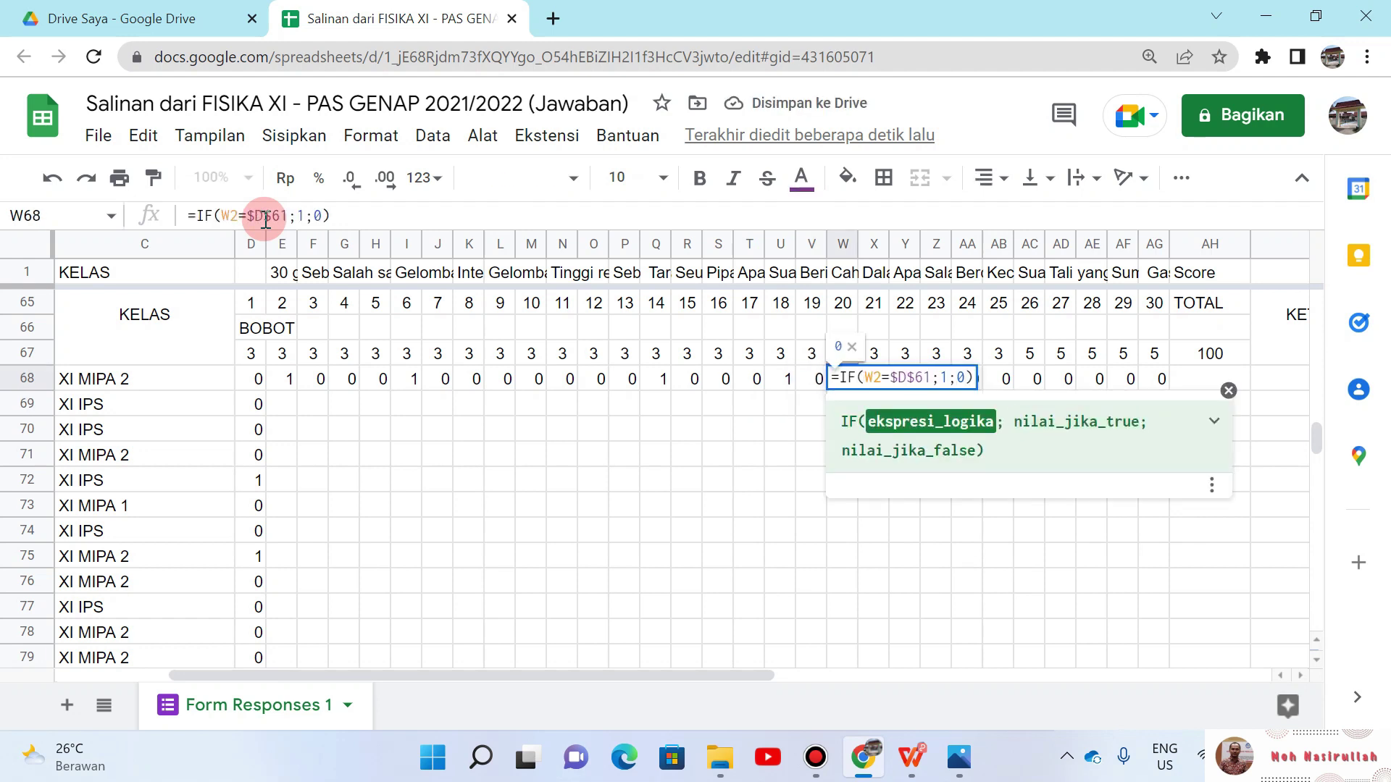
key(BackSpace)
text(D)
key(Return)
key(Up)
Step: Change the answer-key reference in the item 21 formula in X68 to $X$61
key(Right)
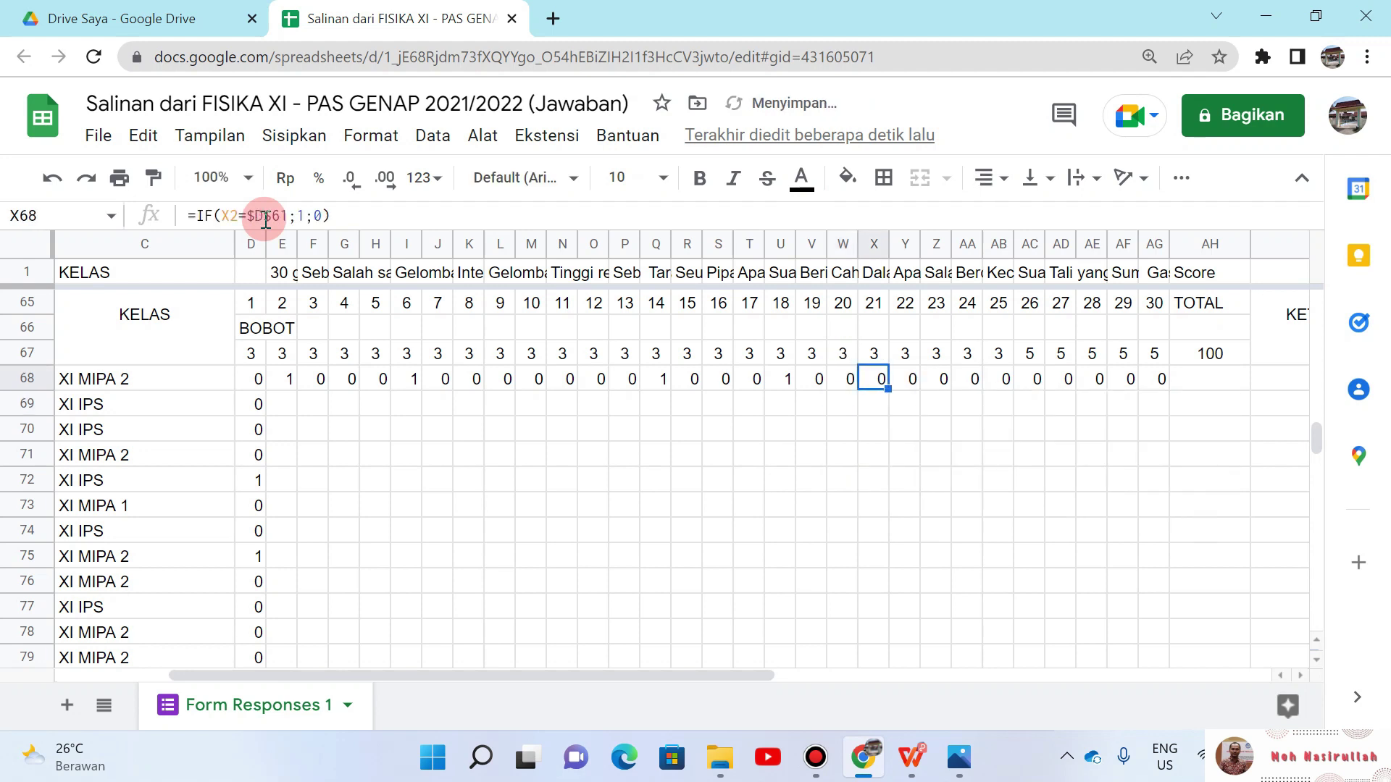
key(Return)
key(Left)
key(Left)
key(Left)
key(Left)
key(Left)
key(Left)
key(Left)
key(Left)
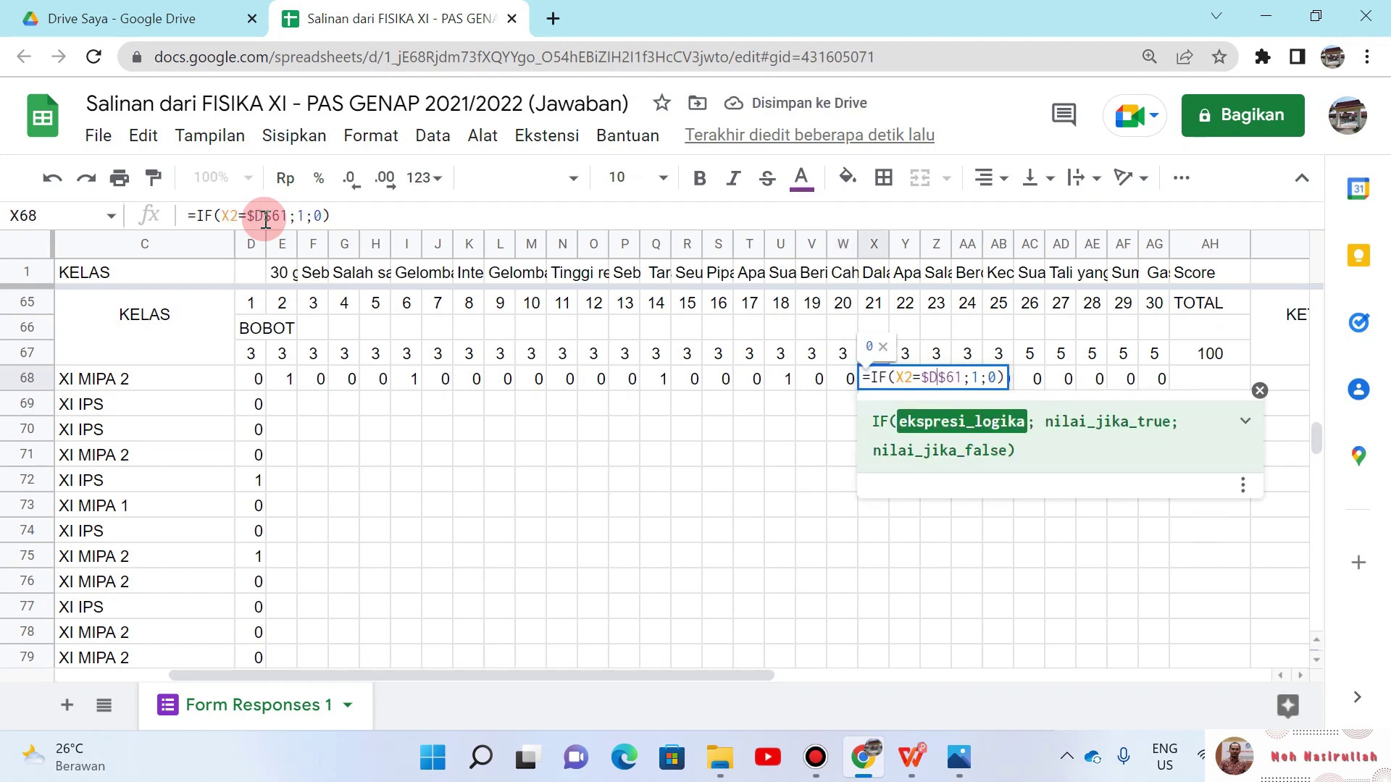
key(BackSpace)
text(D)
key(Return)
key(Up)
Step: Correct the item 22 formula in Y68 to reference column Y's answer key in row 61
key(Right)
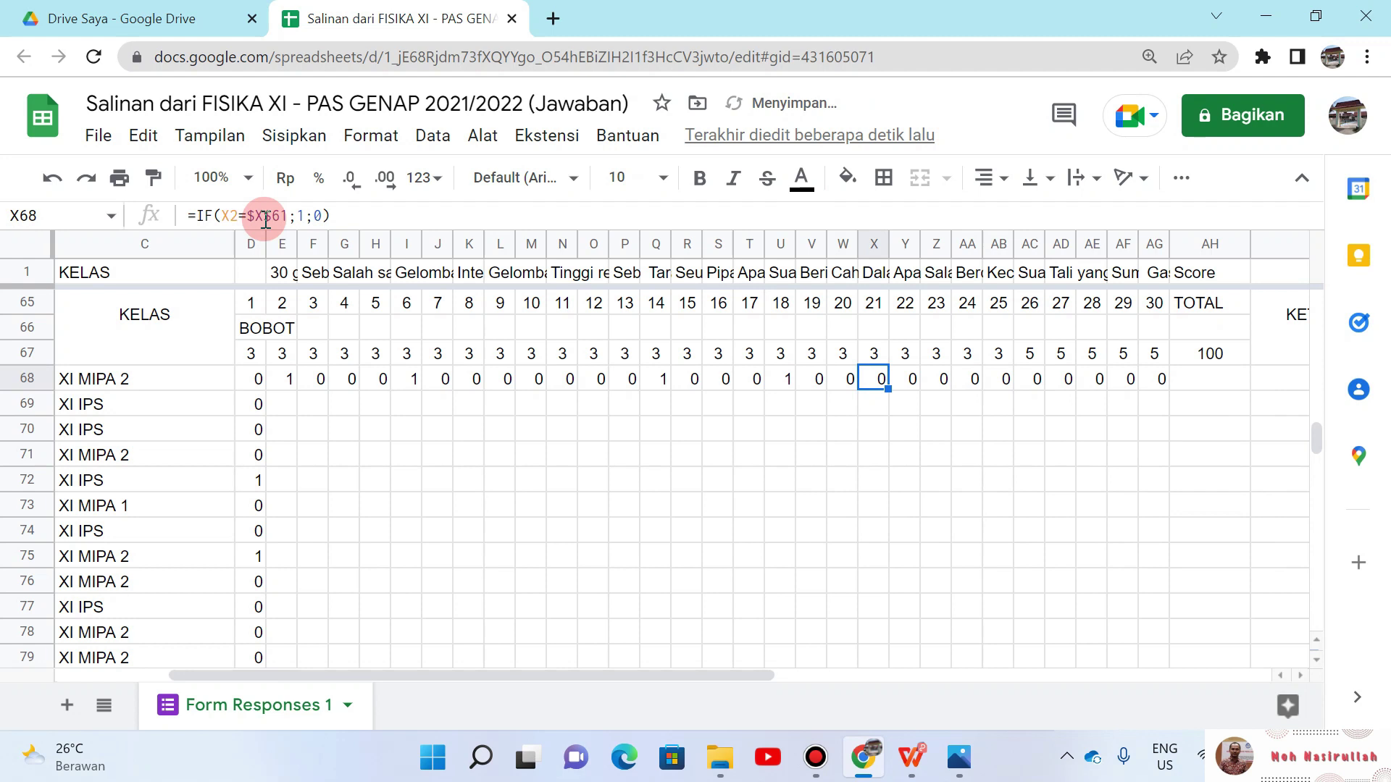
key(Return)
key(Left)
key(Left)
key(Left)
key(Left)
key(Left)
key(Left)
key(Left)
key(Left)
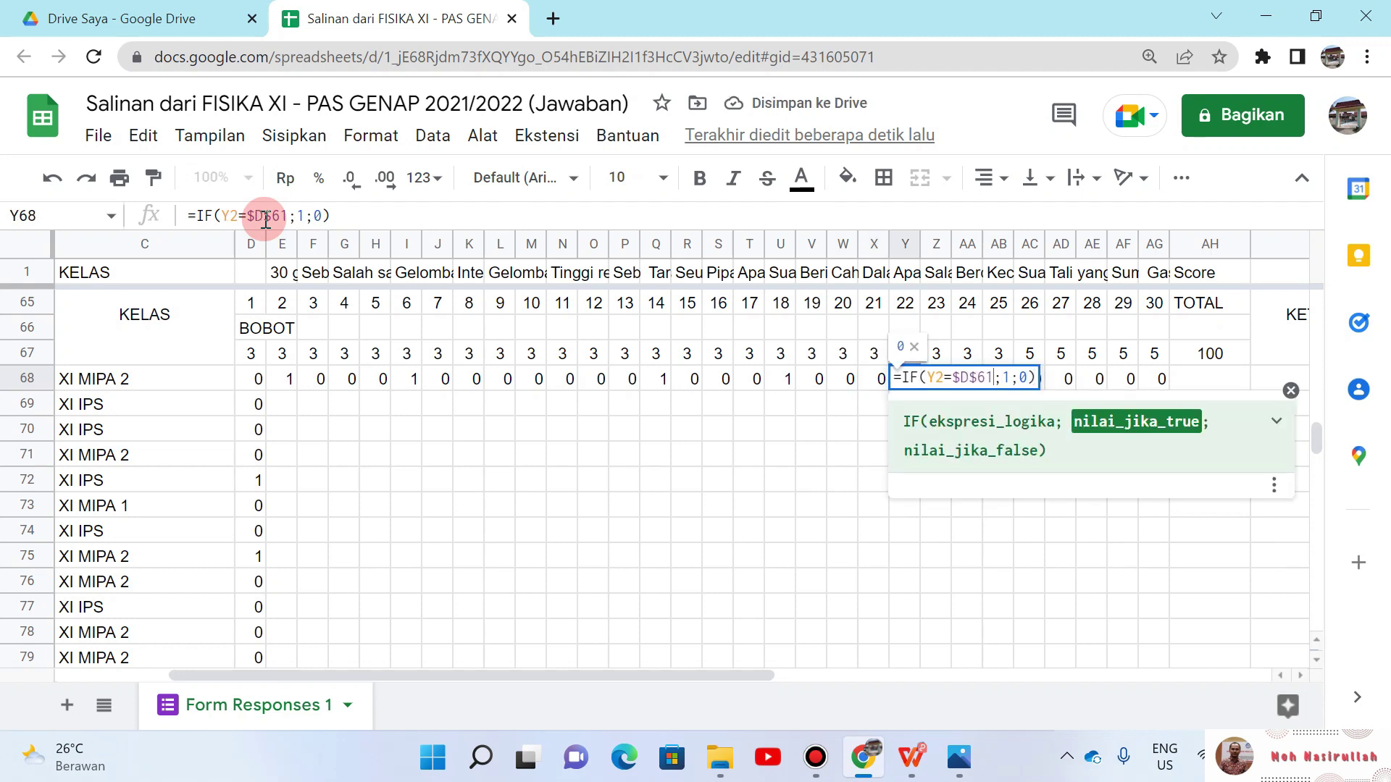
key(BackSpace)
text(D)
key(Return)
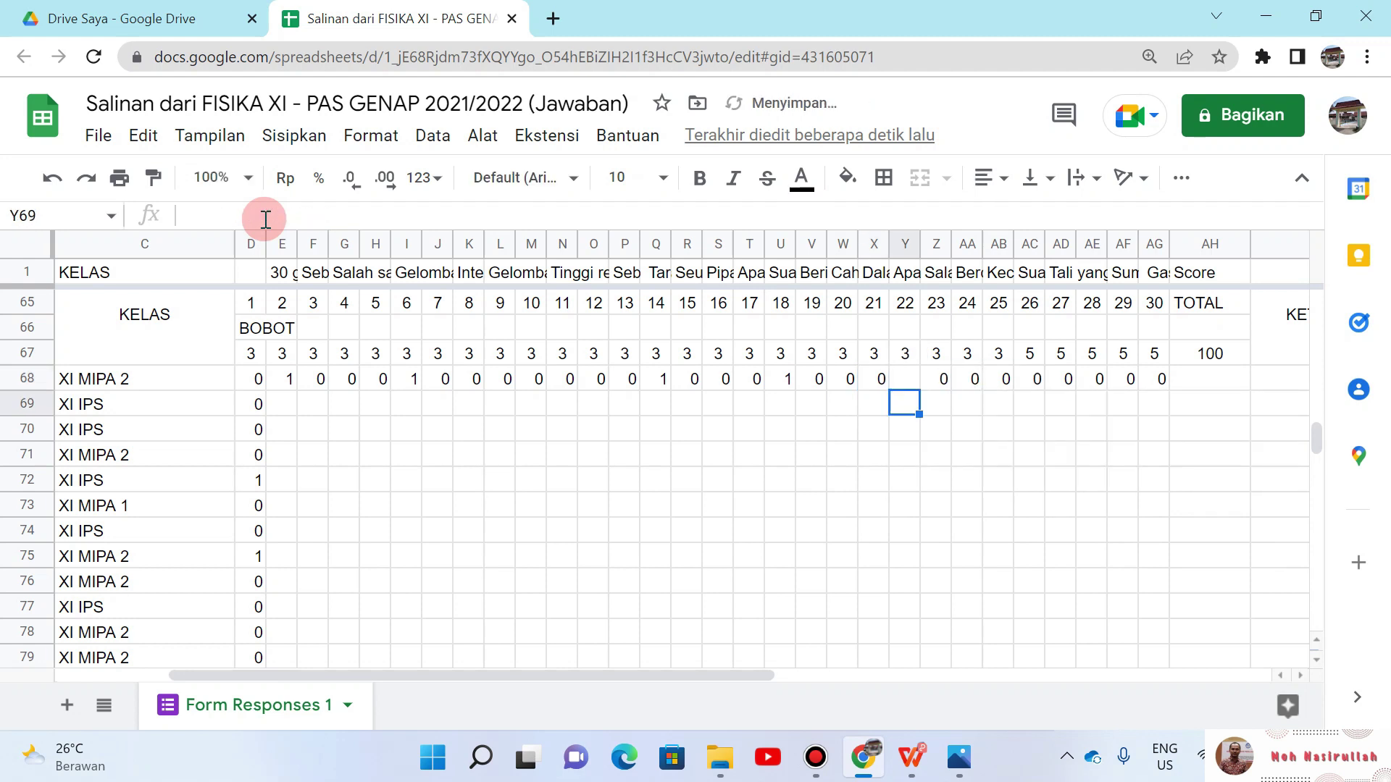
key(Up)
Step: Correct the item 23 formula in Z68 to reference column Z's answer key in row 61
key(Right)
key(Return)
key(Left)
key(Left)
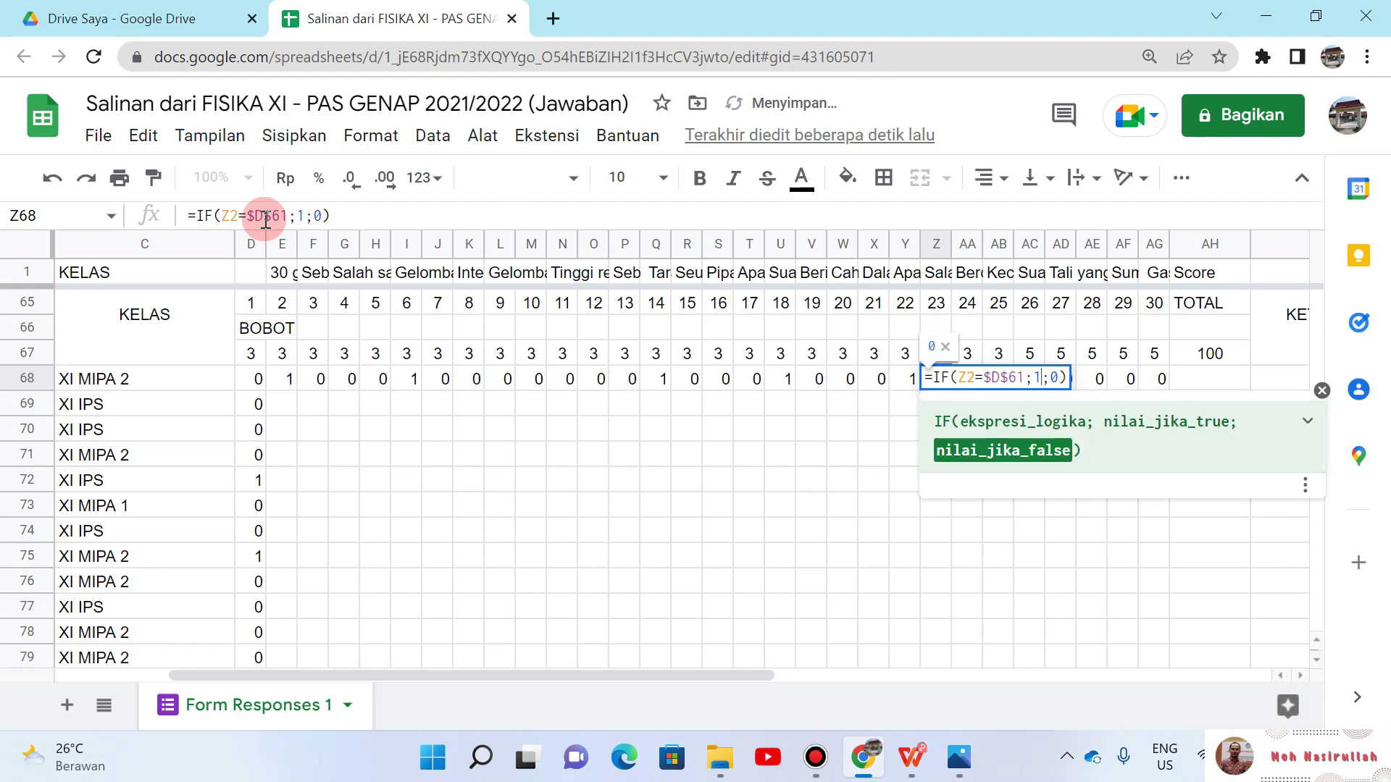
key(Left)
key(Left)
key(Left)
key(Left)
key(Left)
key(BackSpace)
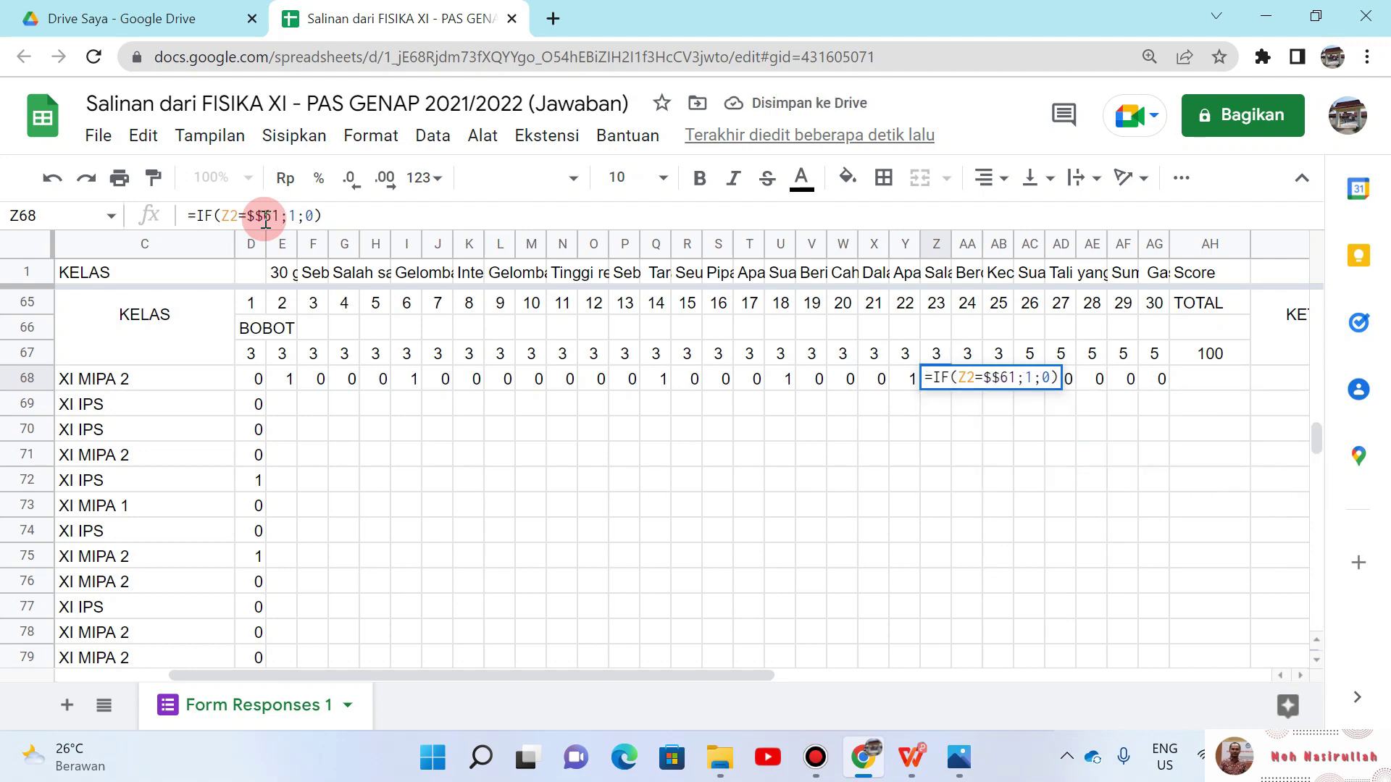
key(Return)
key(Up)
Step: Change the answer-key reference in the item 24 formula in AA68 to $AA$61
key(Right)
key(Return)
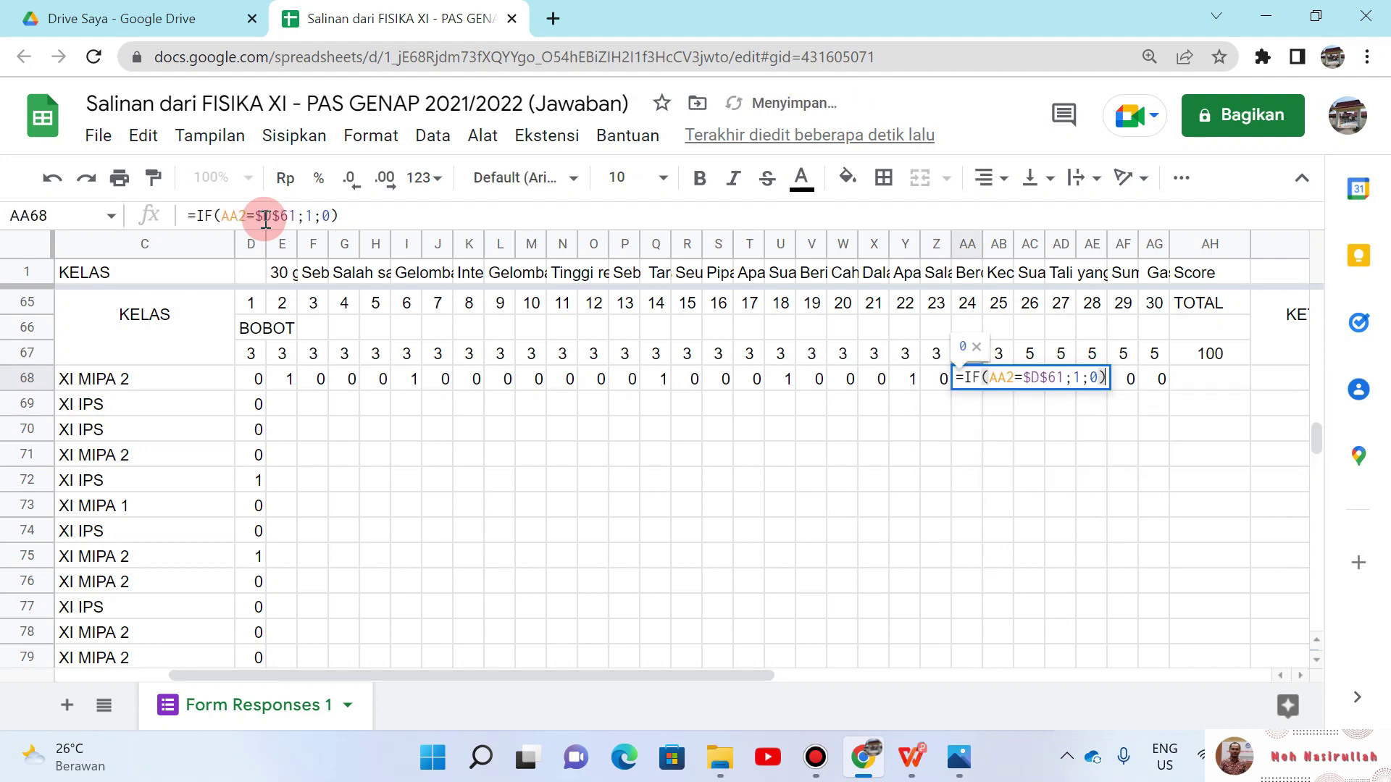
key(Left)
key(Left)
key(Left)
key(Left)
key(Left)
key(Left)
key(Left)
key(Left)
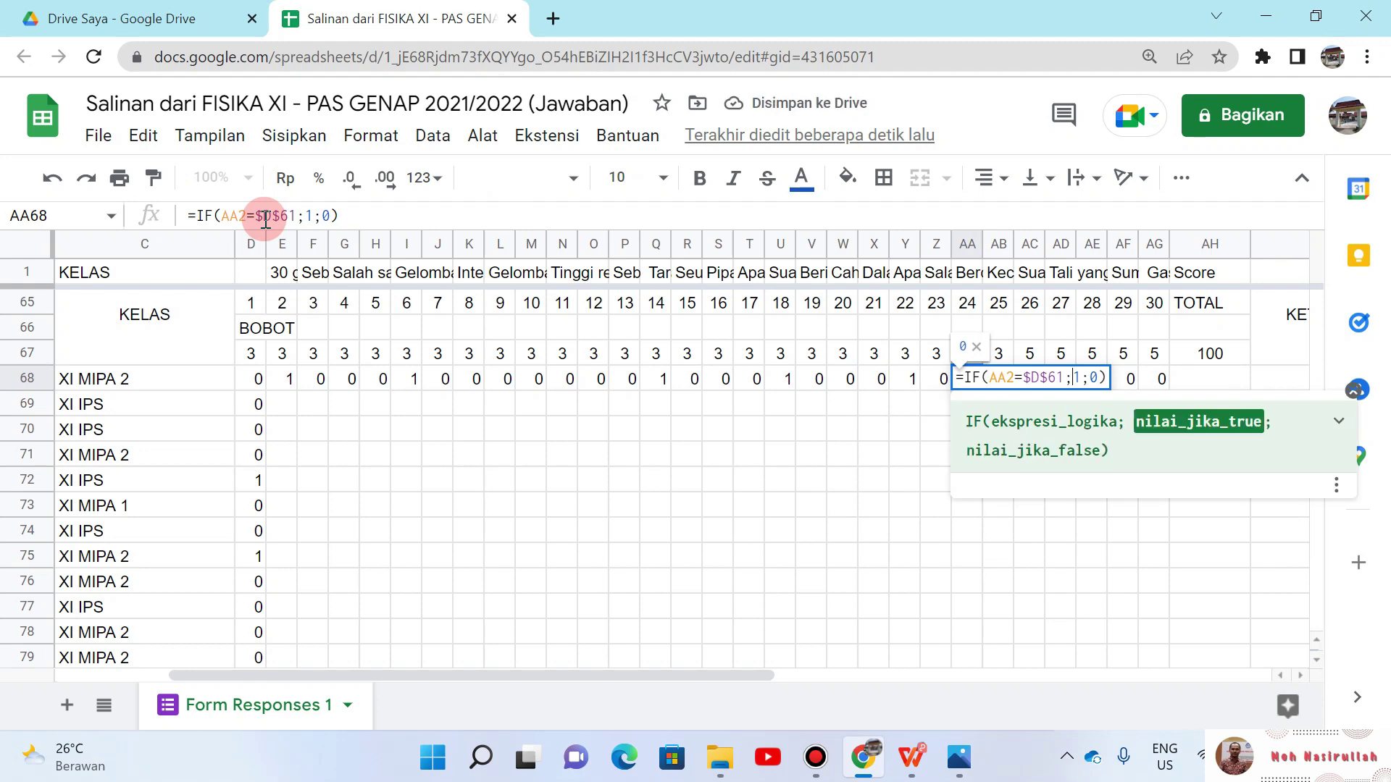
key(BackSpace)
text(AA)
key(Return)
key(Up)
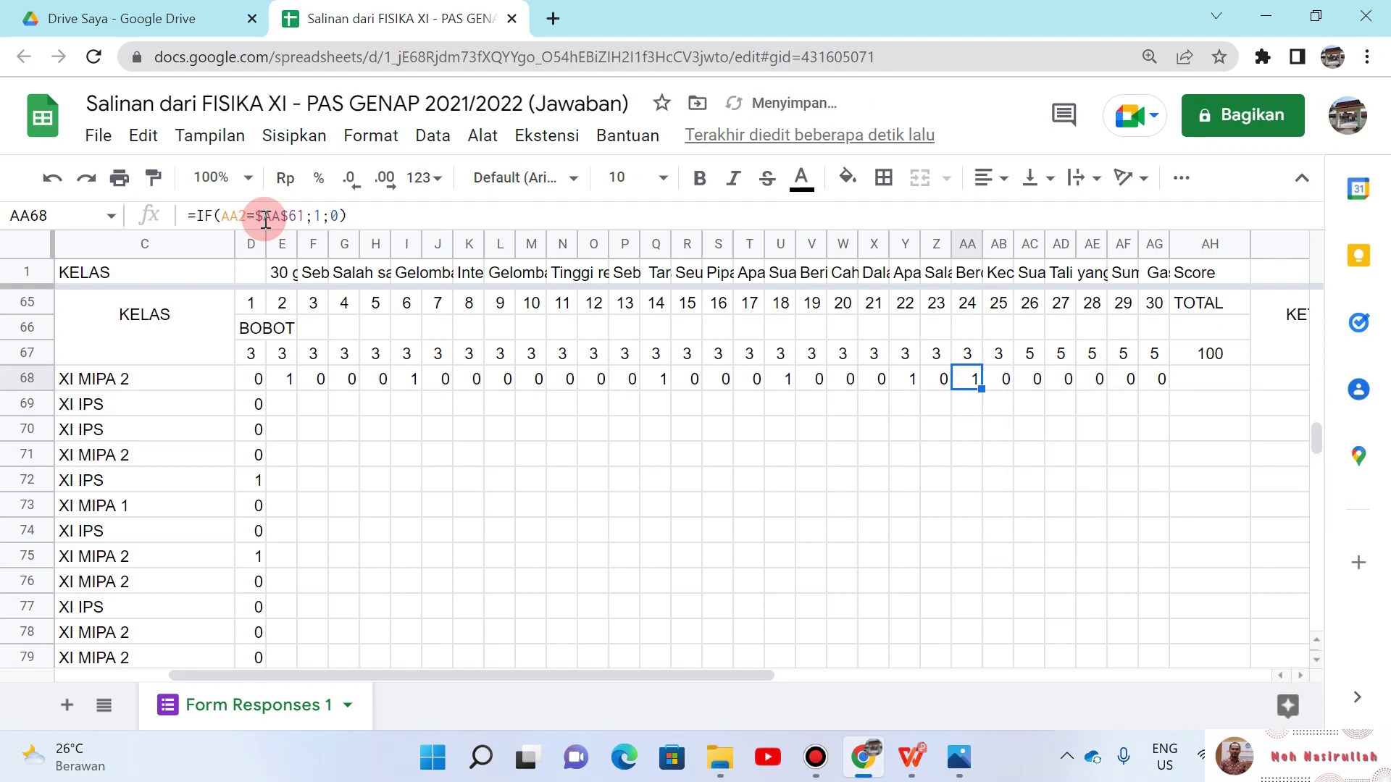
Step: Correct the item 25 formula in AB68 to reference column AB's answer key in row 61
key(Right)
key(Return)
key(Left)
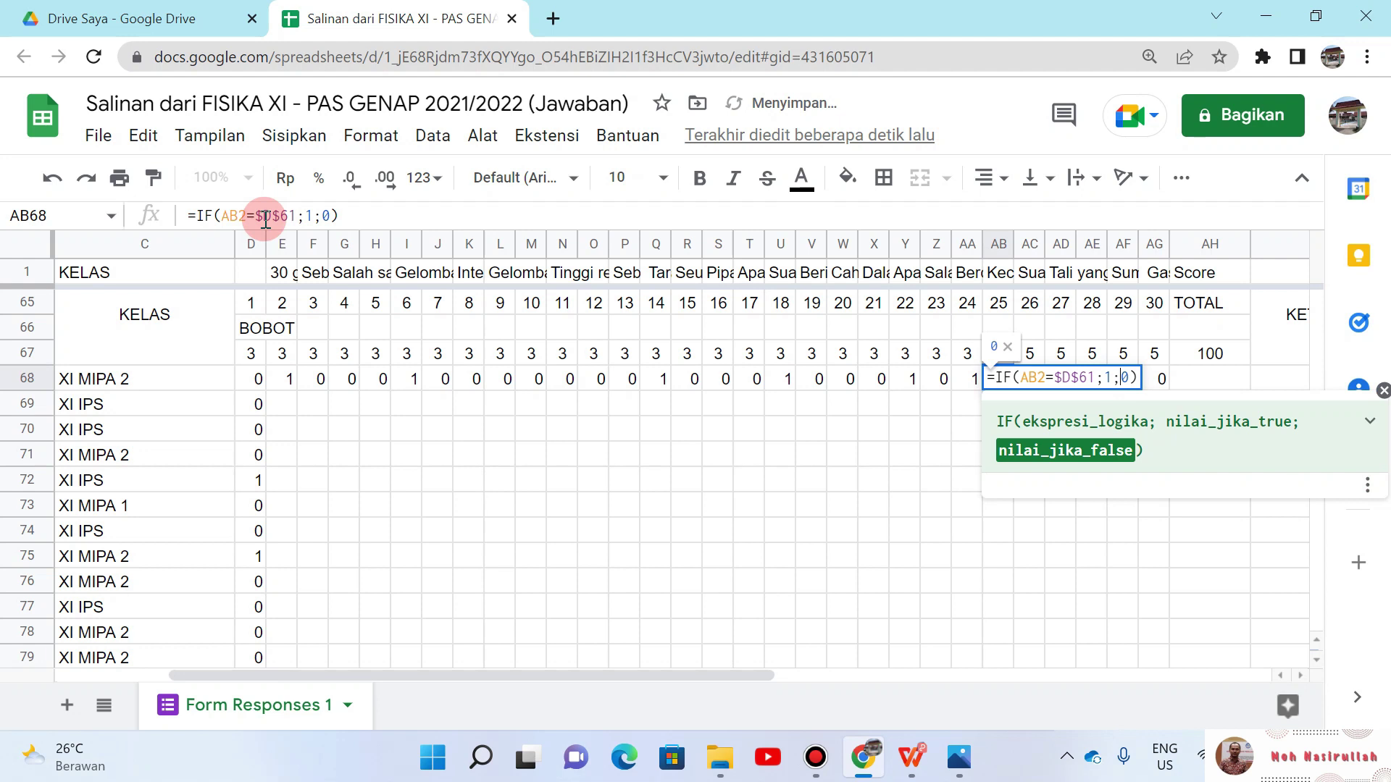
key(Left)
key(Left)
key(Left)
key(Left)
key(Left)
key(Left)
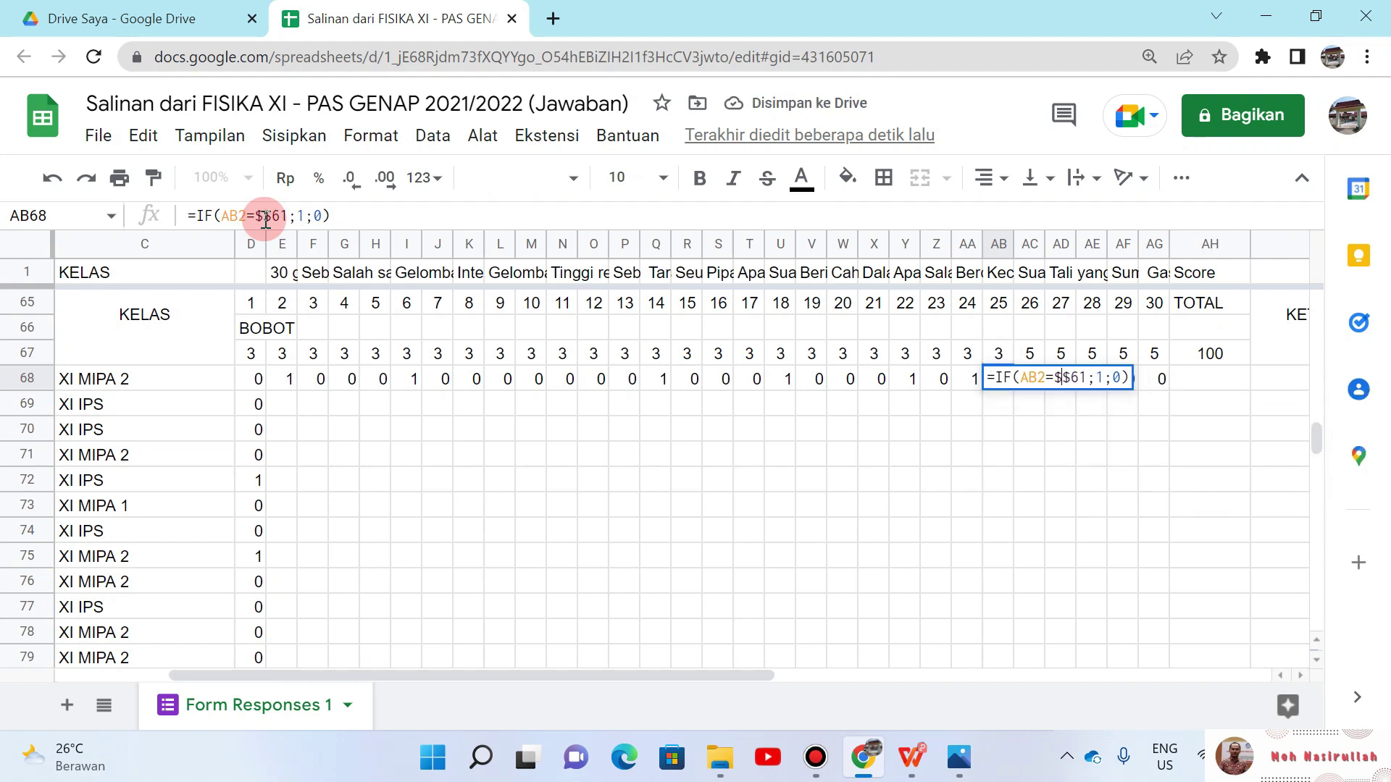
key(Return)
key(Up)
Step: Correct the item 26 formula in AC68 to reference column AC's answer key in row 61
key(Right)
key(Return)
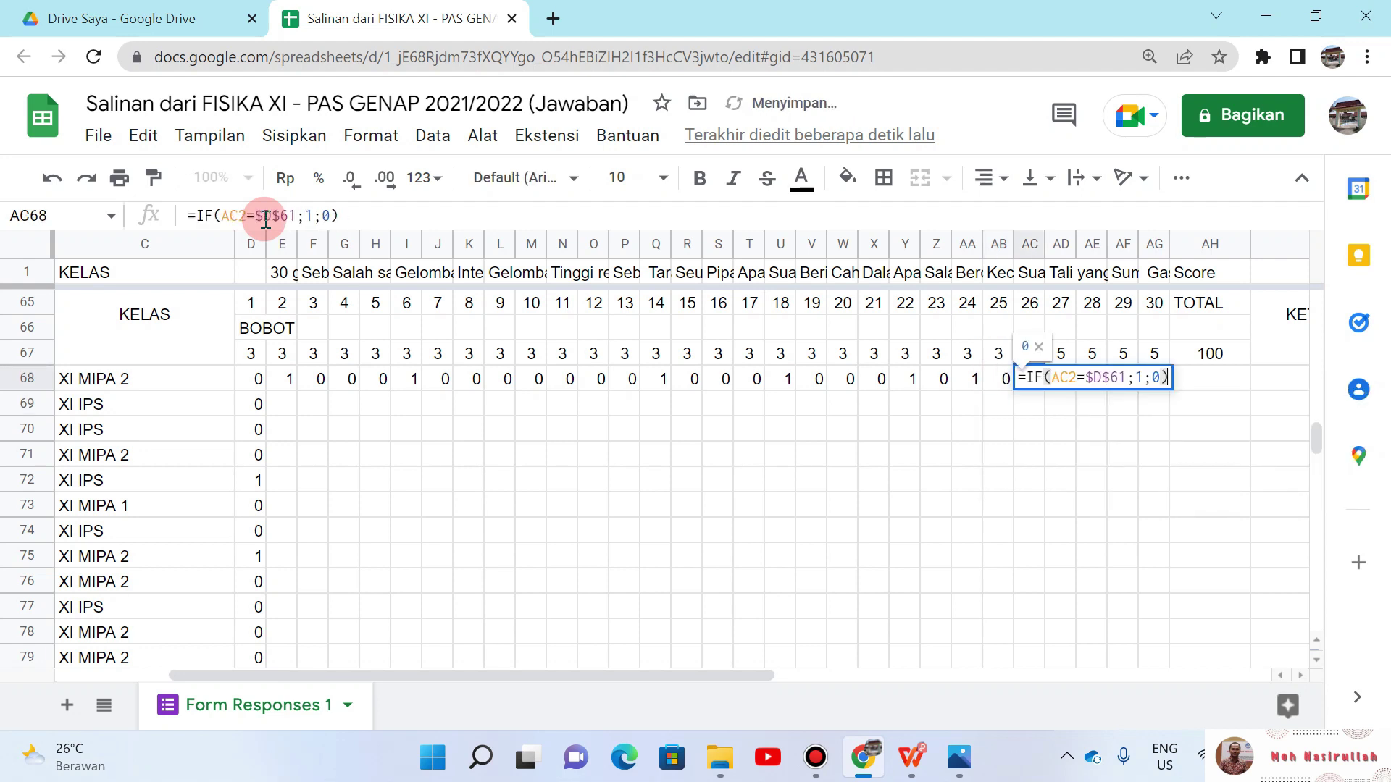
key(Left)
key(Left)
key(Left)
key(Left)
key(Left)
key(Left)
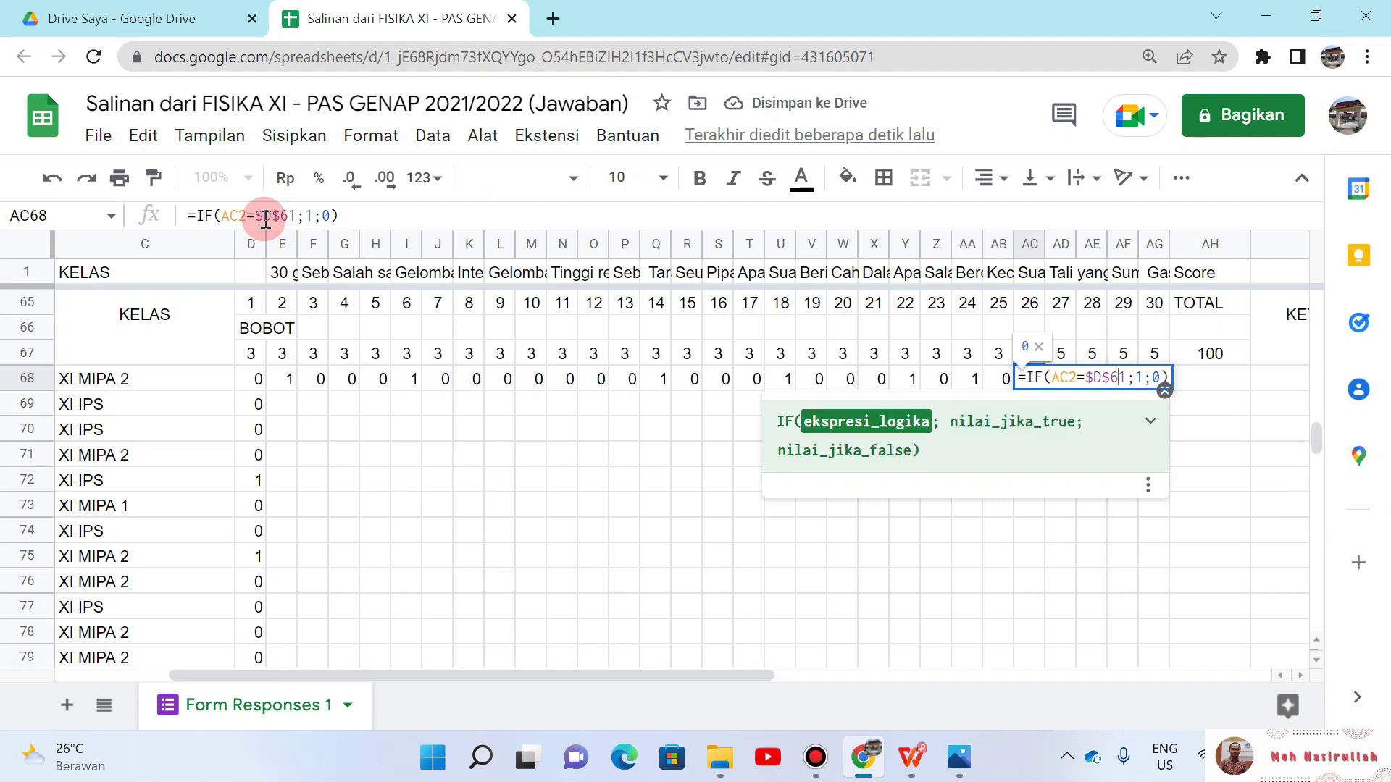
key(Return)
key(Up)
Step: Correct the item 27 formula in AD68 to reference column AD's answer key in row 61
key(Right)
key(Return)
key(Left)
key(Left)
key(Left)
key(Left)
key(Left)
key(Left)
text(A)
key(Return)
key(Up)
Step: Change the answer-key reference in the item 28 formula in AE68 to $AE$61
key(Right)
key(Return)
key(Left)
key(Left)
key(Left)
key(Left)
key(Left)
key(Left)
key(Left)
key(Left)
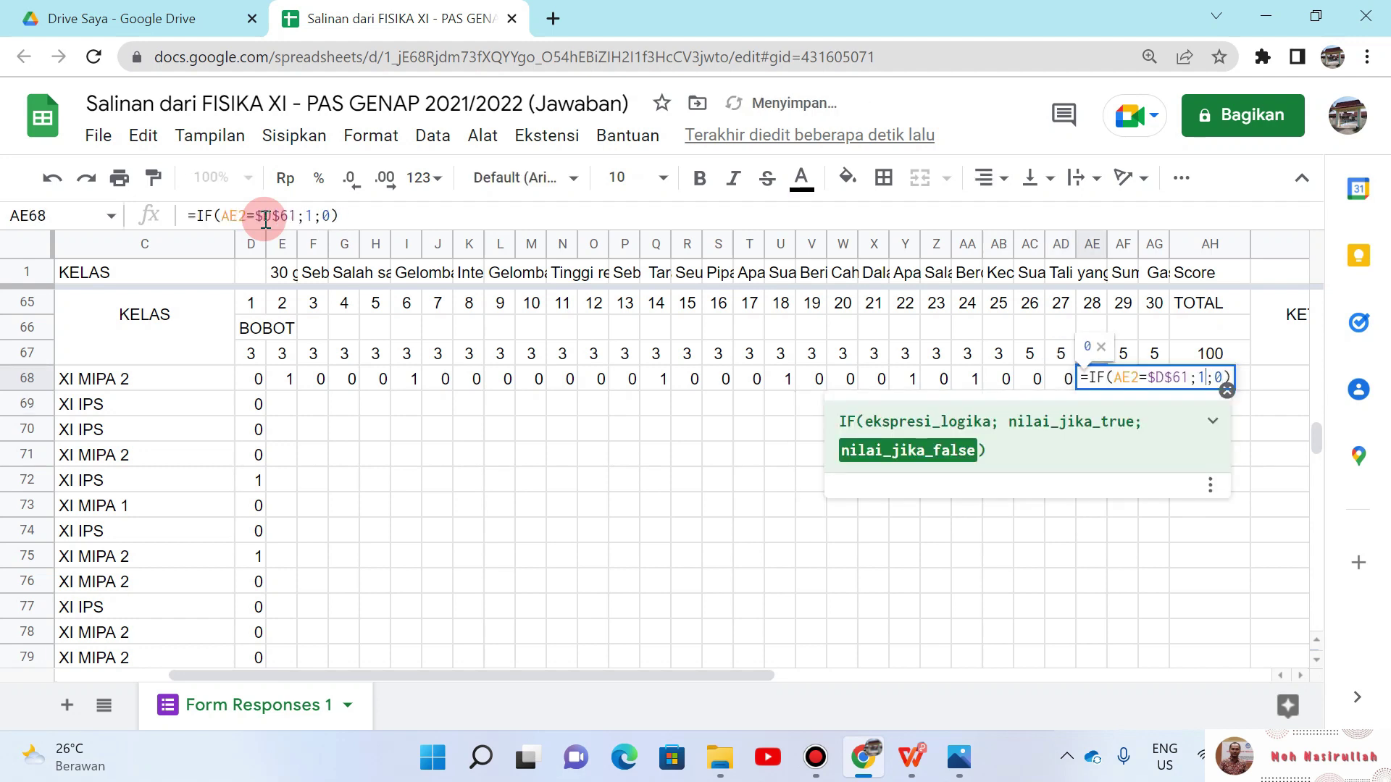
key(BackSpace)
text(AE)
key(Return)
key(Up)
Step: Change the answer-key reference in the item 29 formula in AF68 to $AF$61
key(Right)
key(Return)
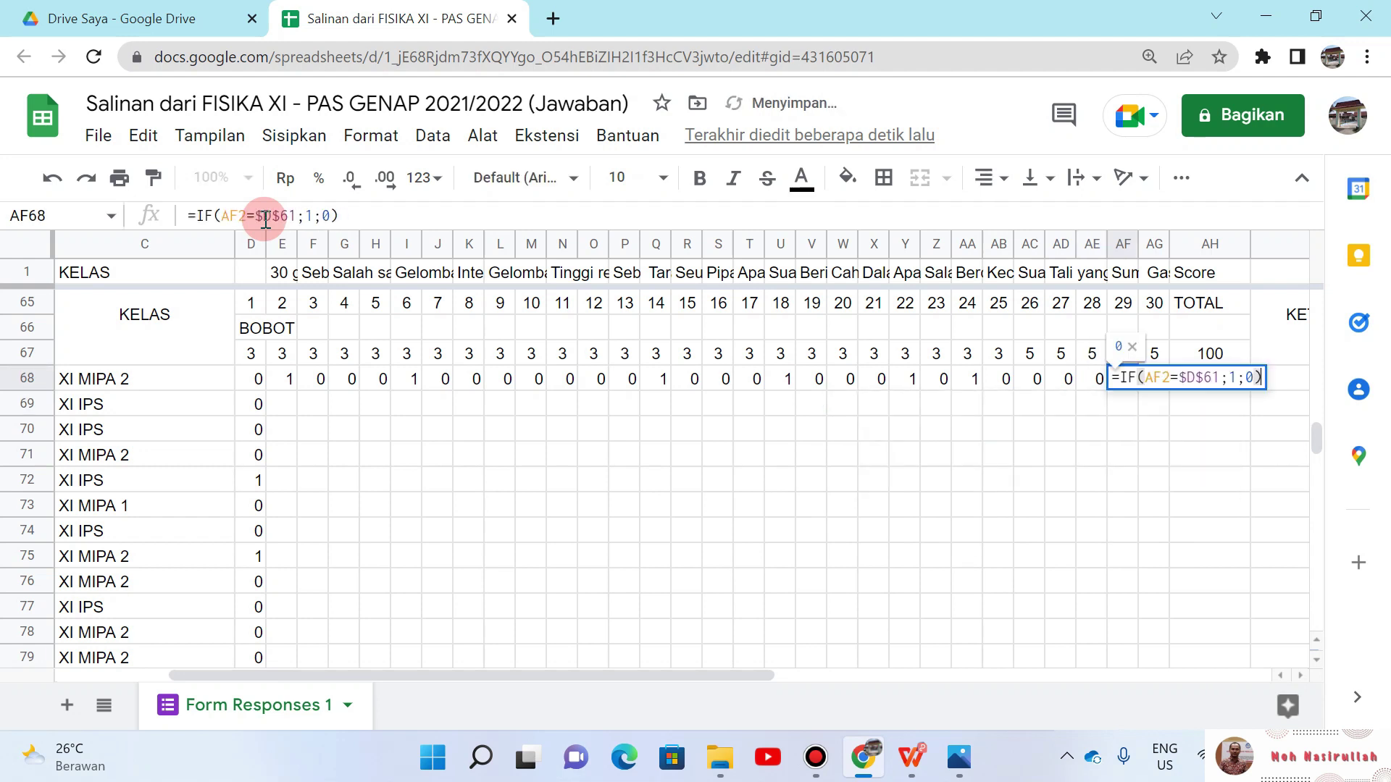
key(Left)
key(Left)
key(Left)
key(Left)
key(Left)
key(Left)
key(Left)
key(Left)
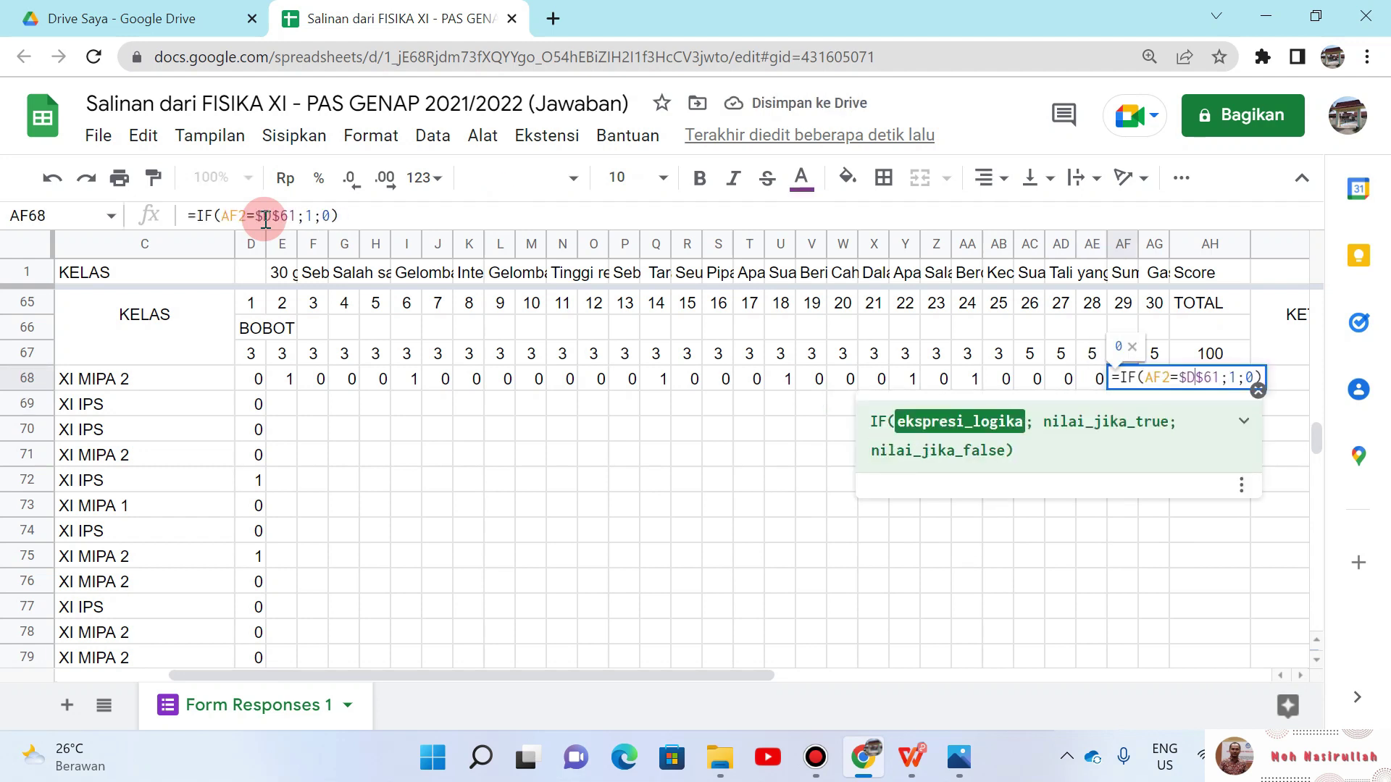
key(BackSpace)
text(AF)
key(Return)
key(Up)
Step: Change the answer-key reference in the item 30 formula in AG68 to $AG$61
key(Right)
key(Return)
key(Left)
key(Left)
key(Left)
key(Left)
key(Left)
key(Left)
key(Left)
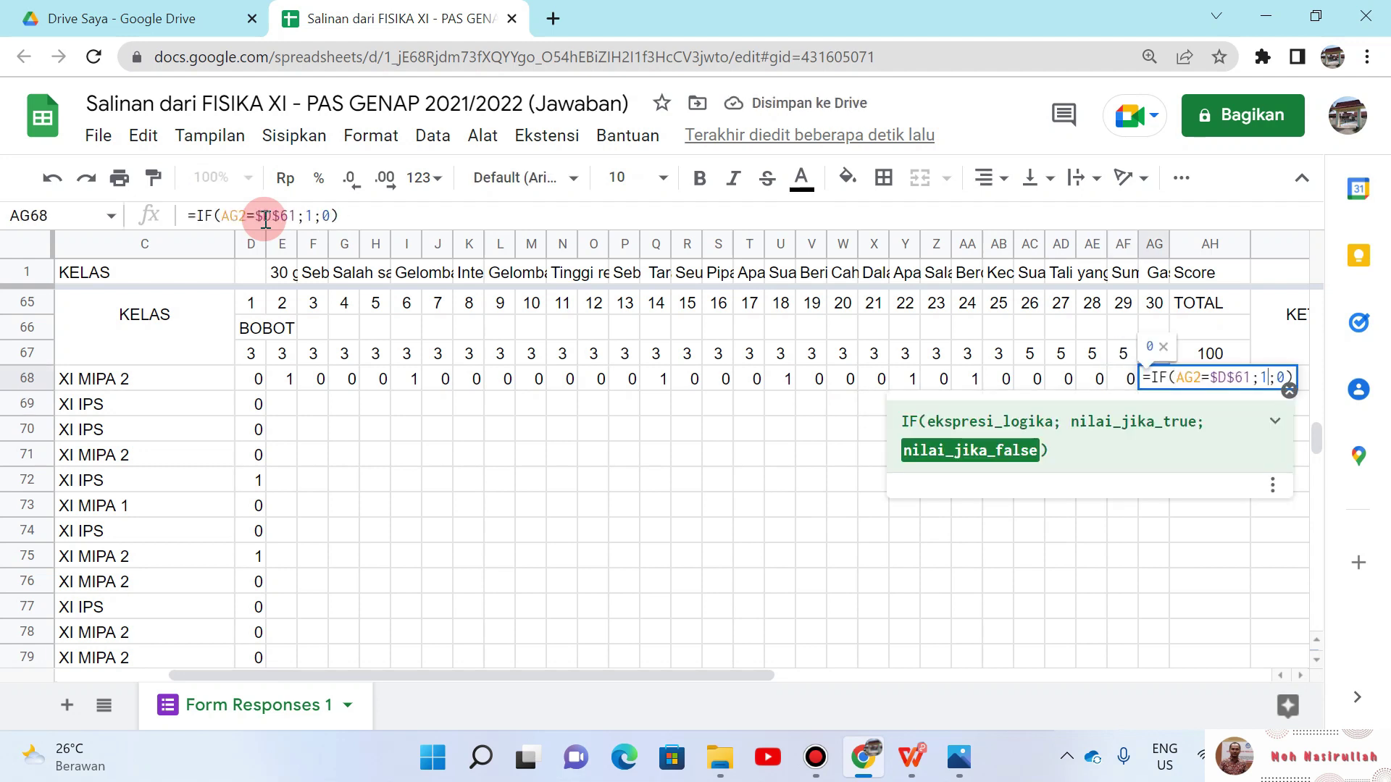
key(BackSpace)
text(AG)
key(Return)
key(Up)
Step: Fill the scoring formulas for items 2 to 30 in E68:AG68 down through all the student rows
key(shift+Left)
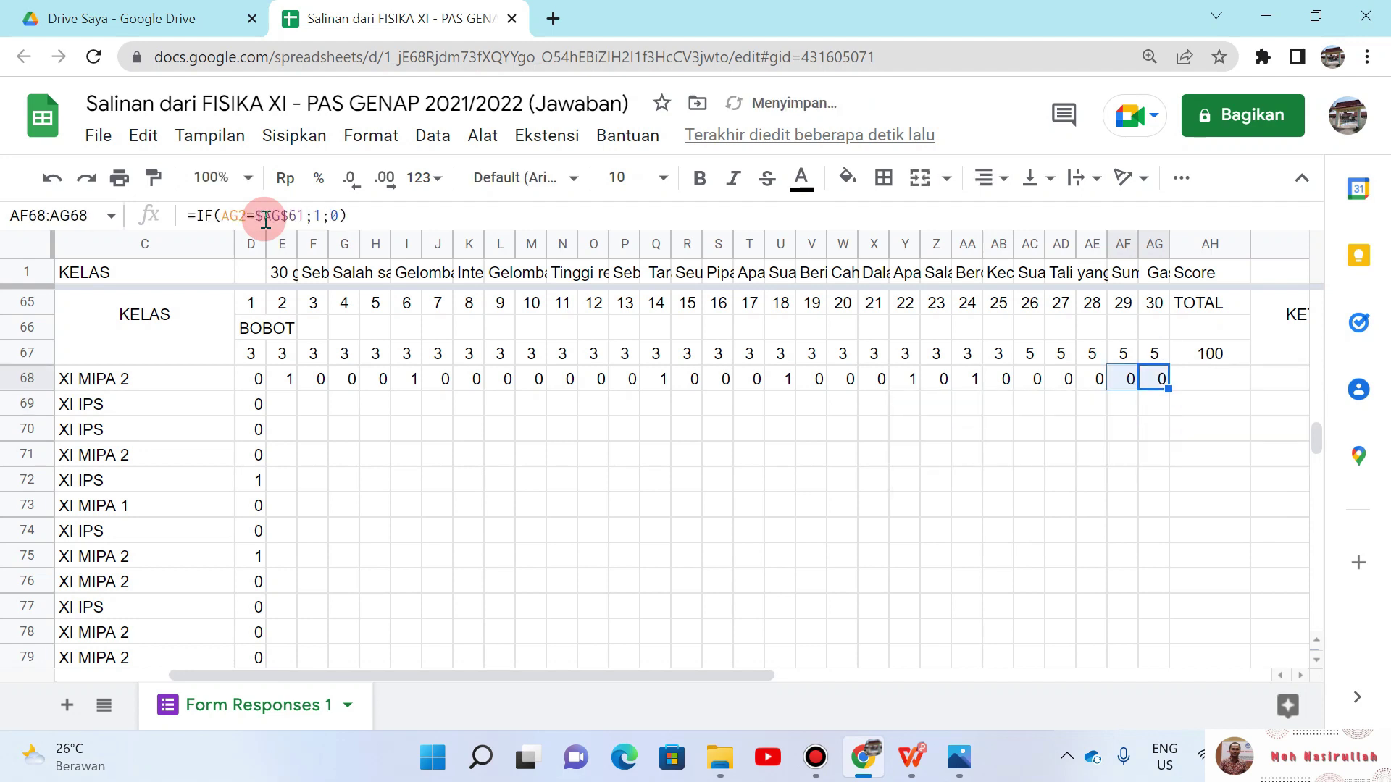
key(shift+Left)
key(shift+Left)
key(shift+Left)
key(shift+Left)
key(shift+Left)
key(shift+Left)
key(shift+Left)
key(shift+Left)
key(shift+Left)
key(shift+Left)
key(shift+Left)
key(shift+Left)
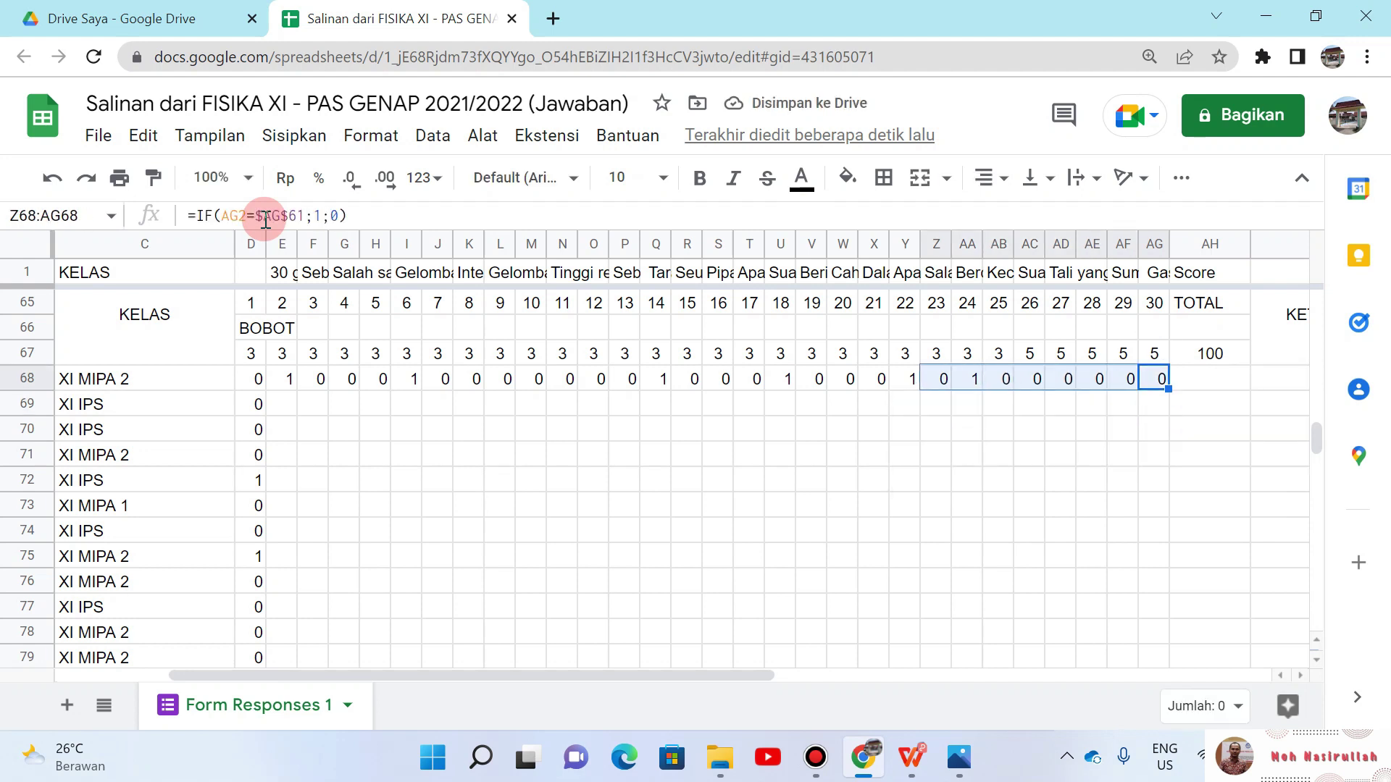
key(shift+Left)
key(shift+Left)
key(shift+Left)
key(shift+Left)
key(shift+Left)
key(shift+Left)
key(shift+Left)
key(shift+Left)
key(shift+Left)
key(shift+Left)
key(shift+Left)
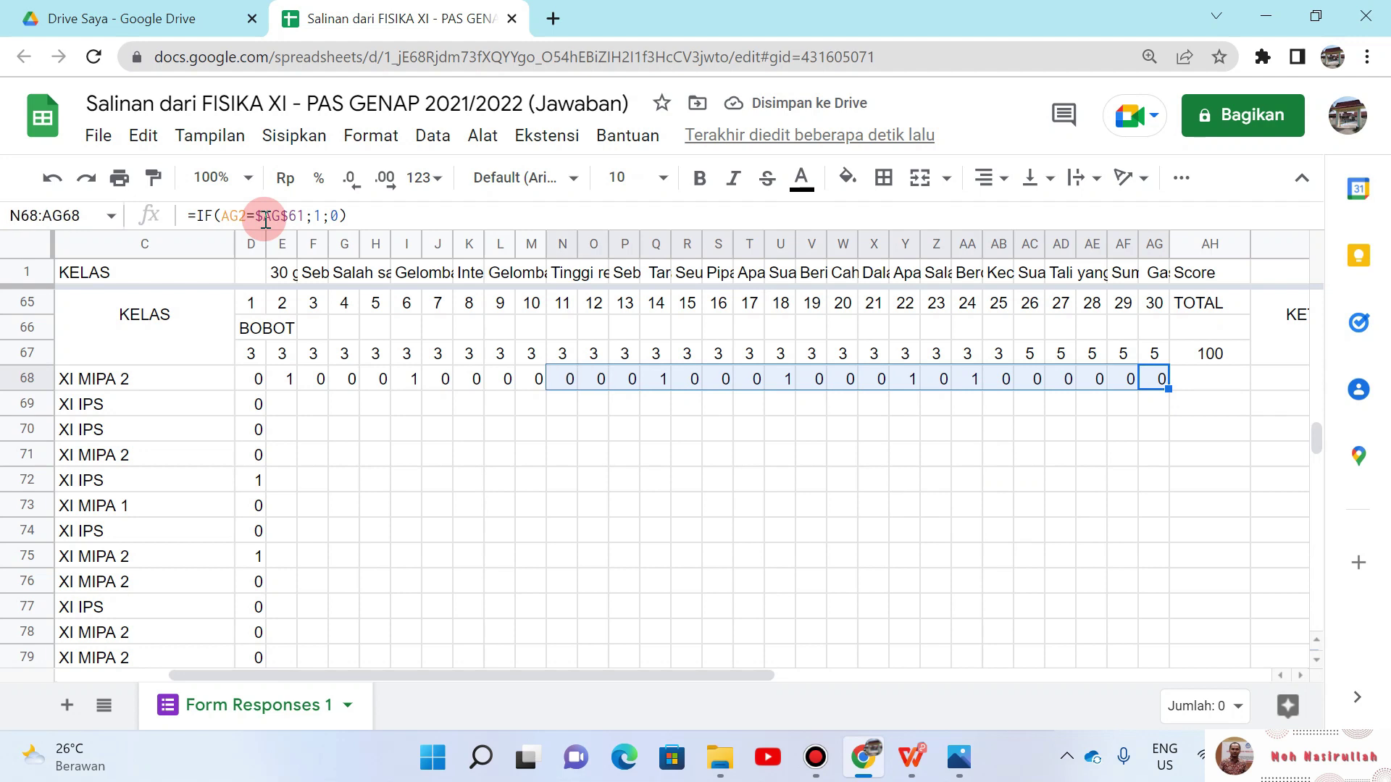
key(shift+Left)
key(shift+Left)
key(shift+Left)
key(shift+Left)
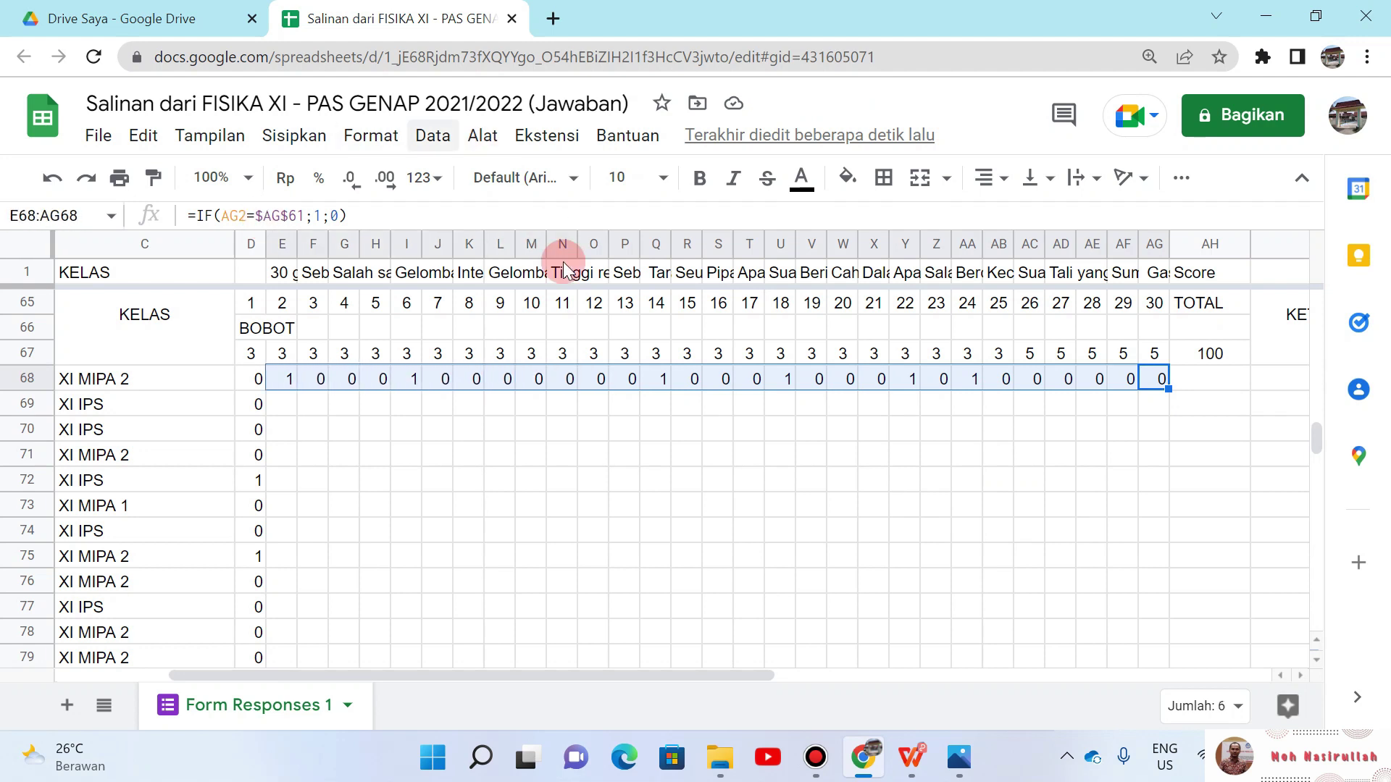
drag(1172, 392, 1158, 514)
key(Up)
key(Up)
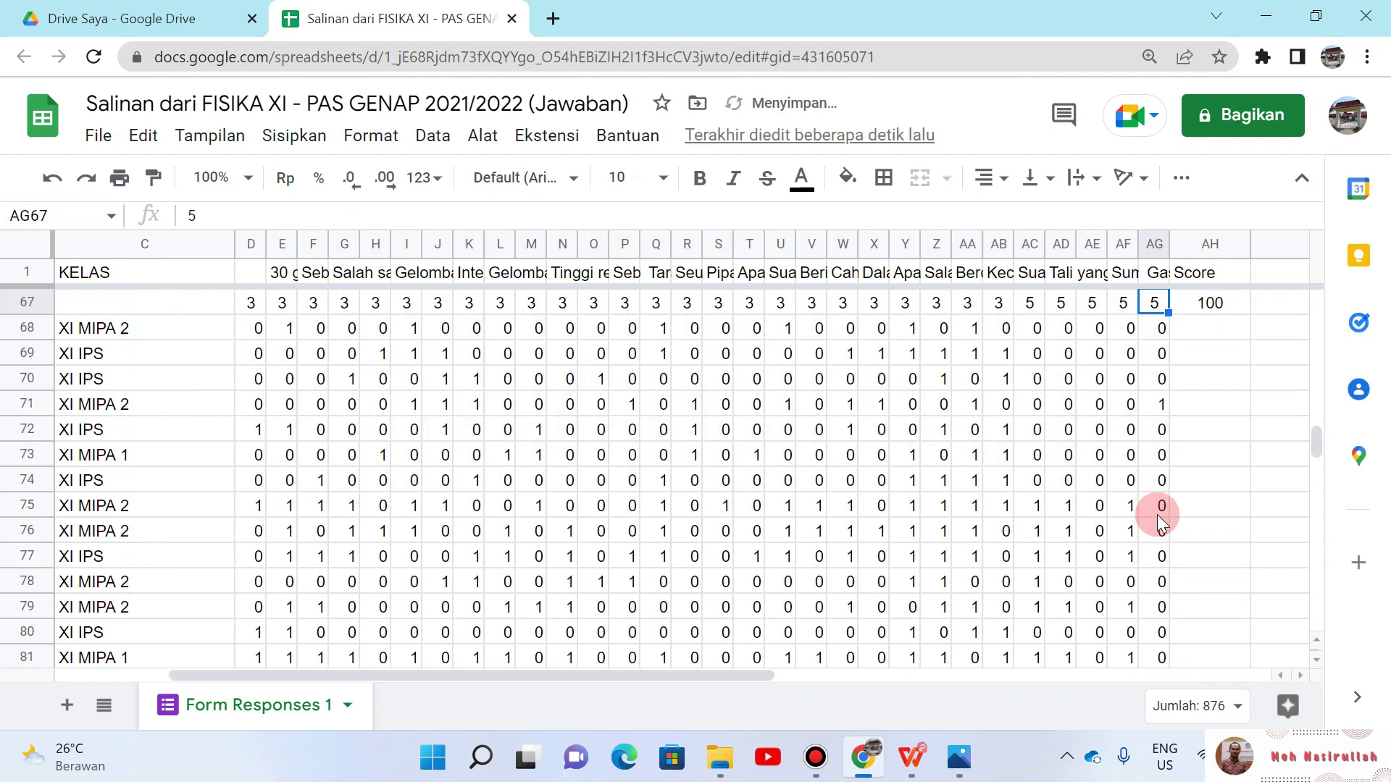
Step: Enter =LEFT(AH2;2) in AH68 to pull the first student's points from the Score column into TOTAL
key(Down)
key(Right)
key(Right)
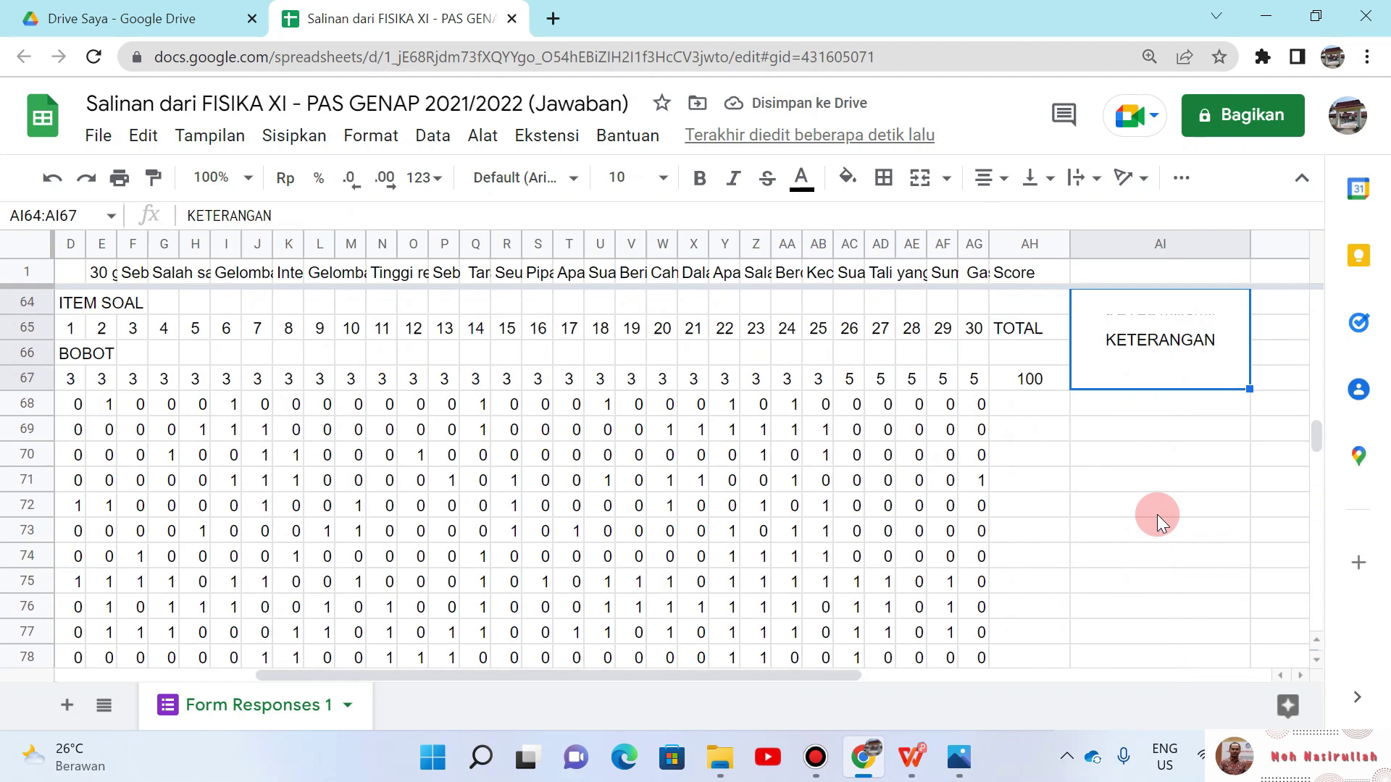
key(Down)
key(Left)
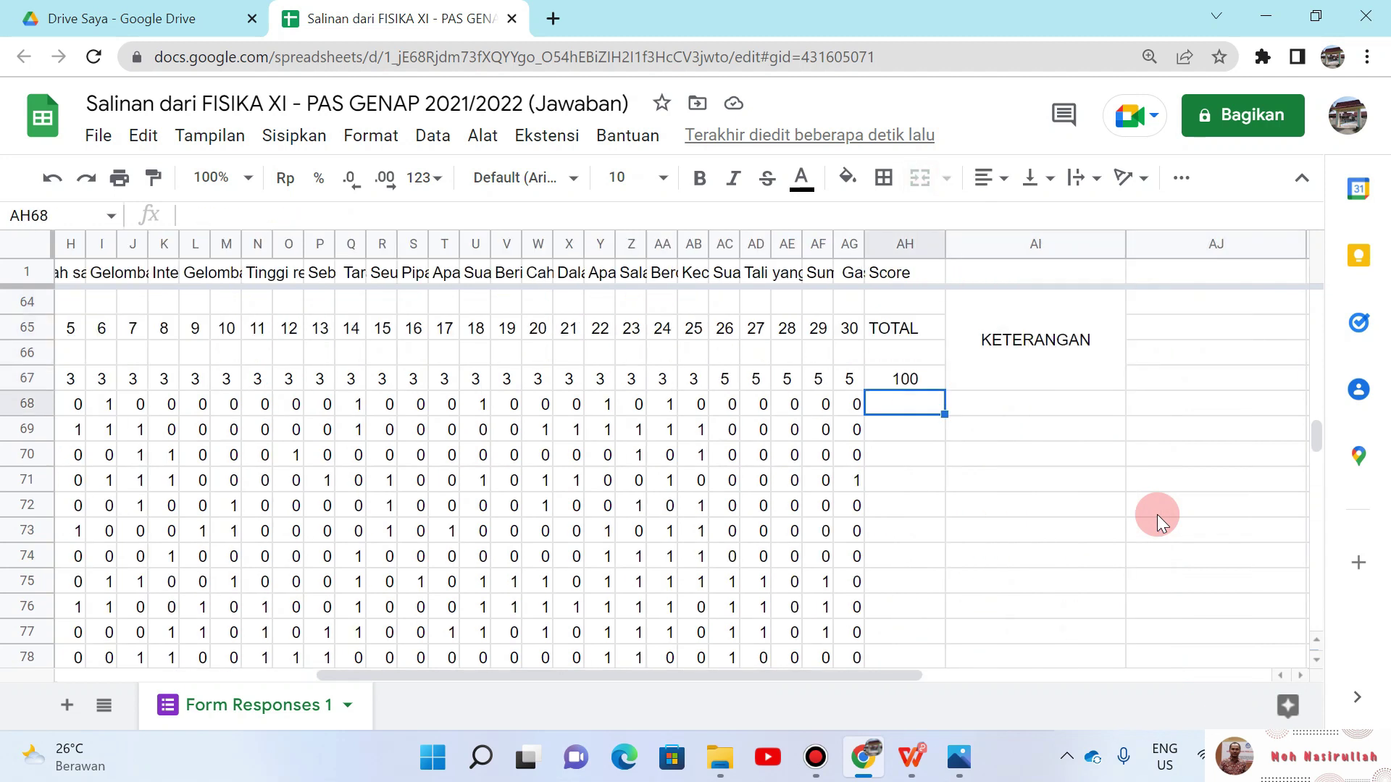
key(Left)
key(Right)
drag(1315, 436, 1310, 294)
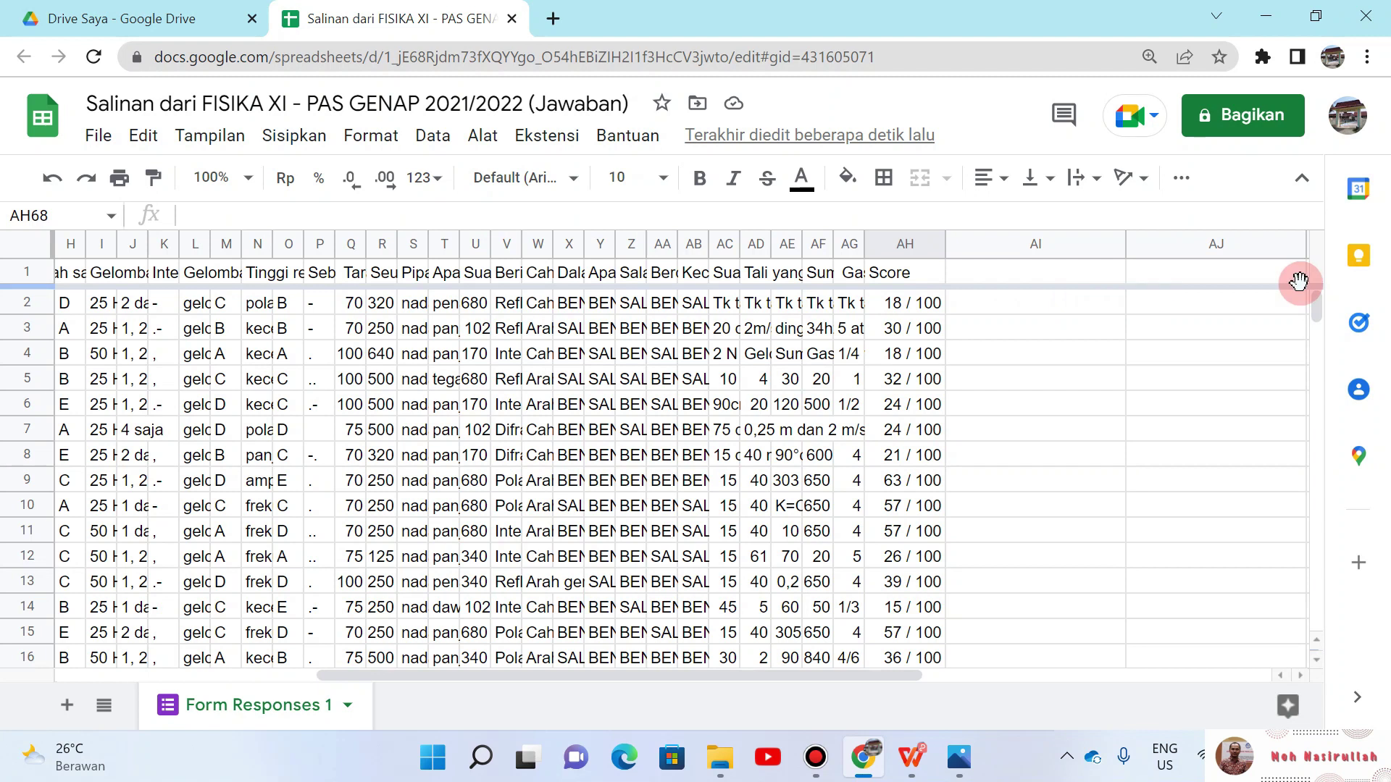
drag(1317, 301, 1308, 425)
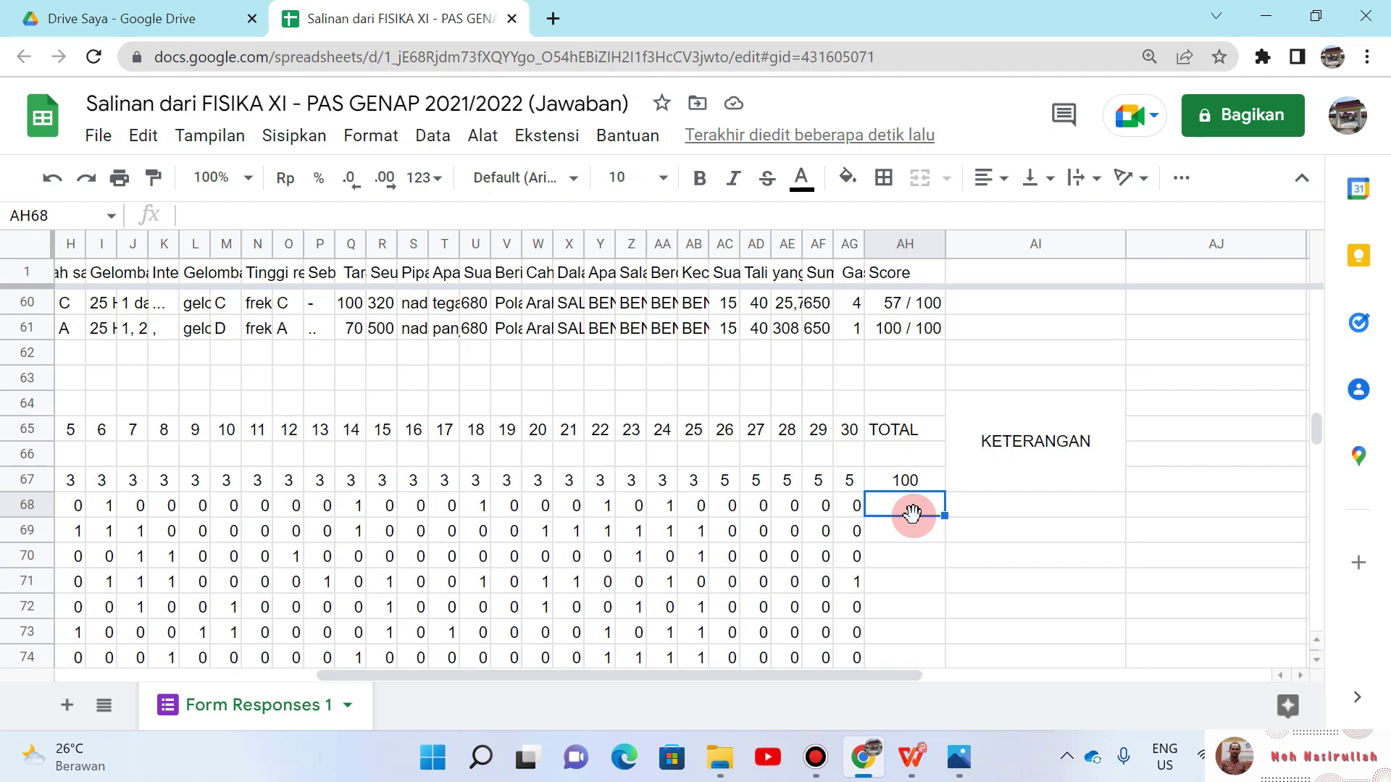
text(=LEFT)
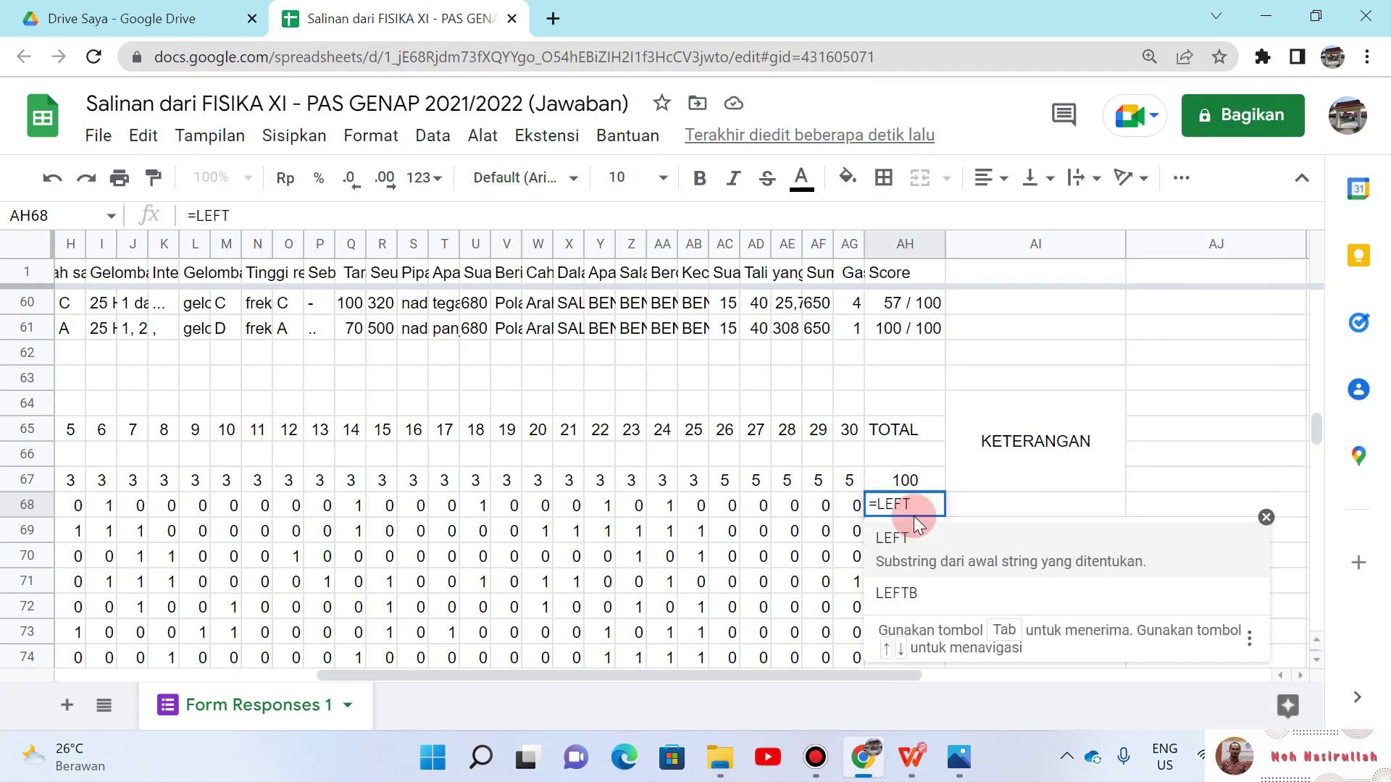
text(()
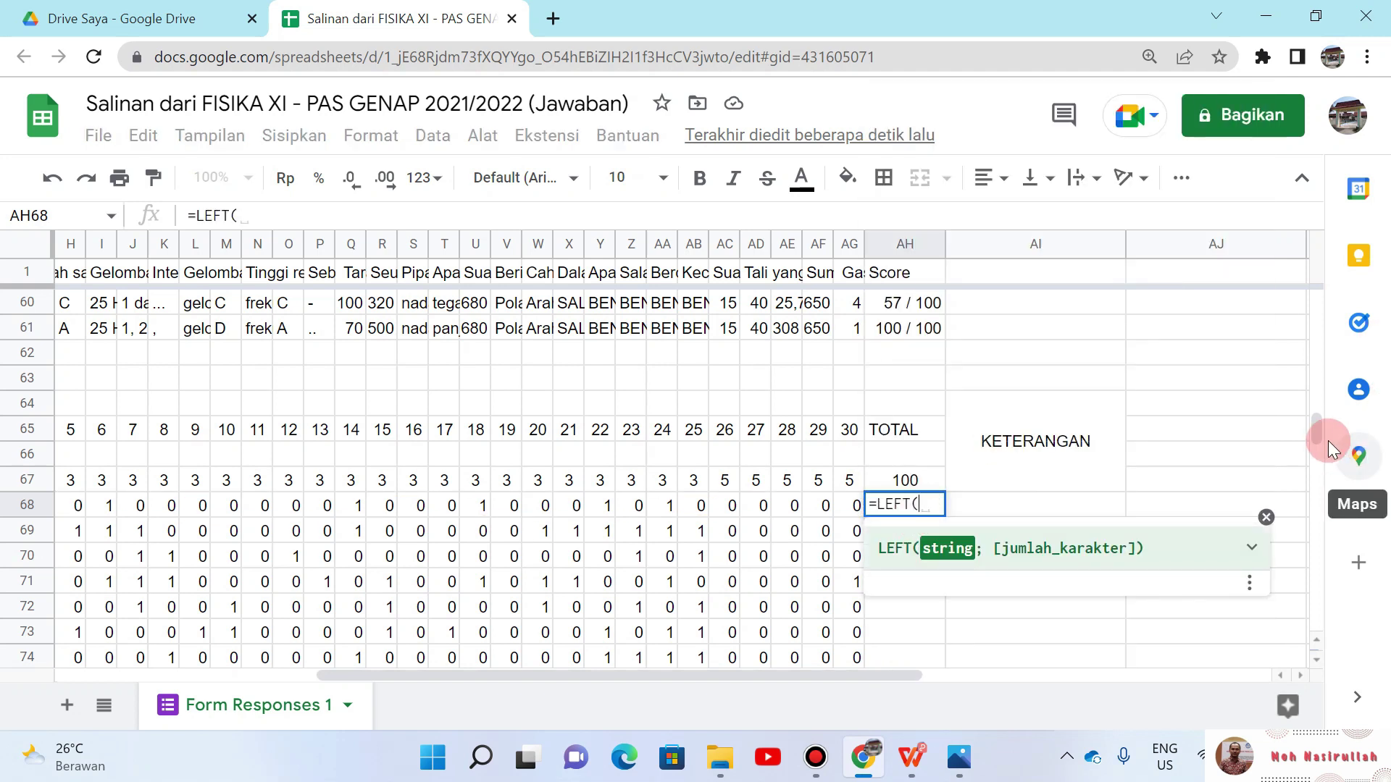
drag(1318, 435, 1317, 303)
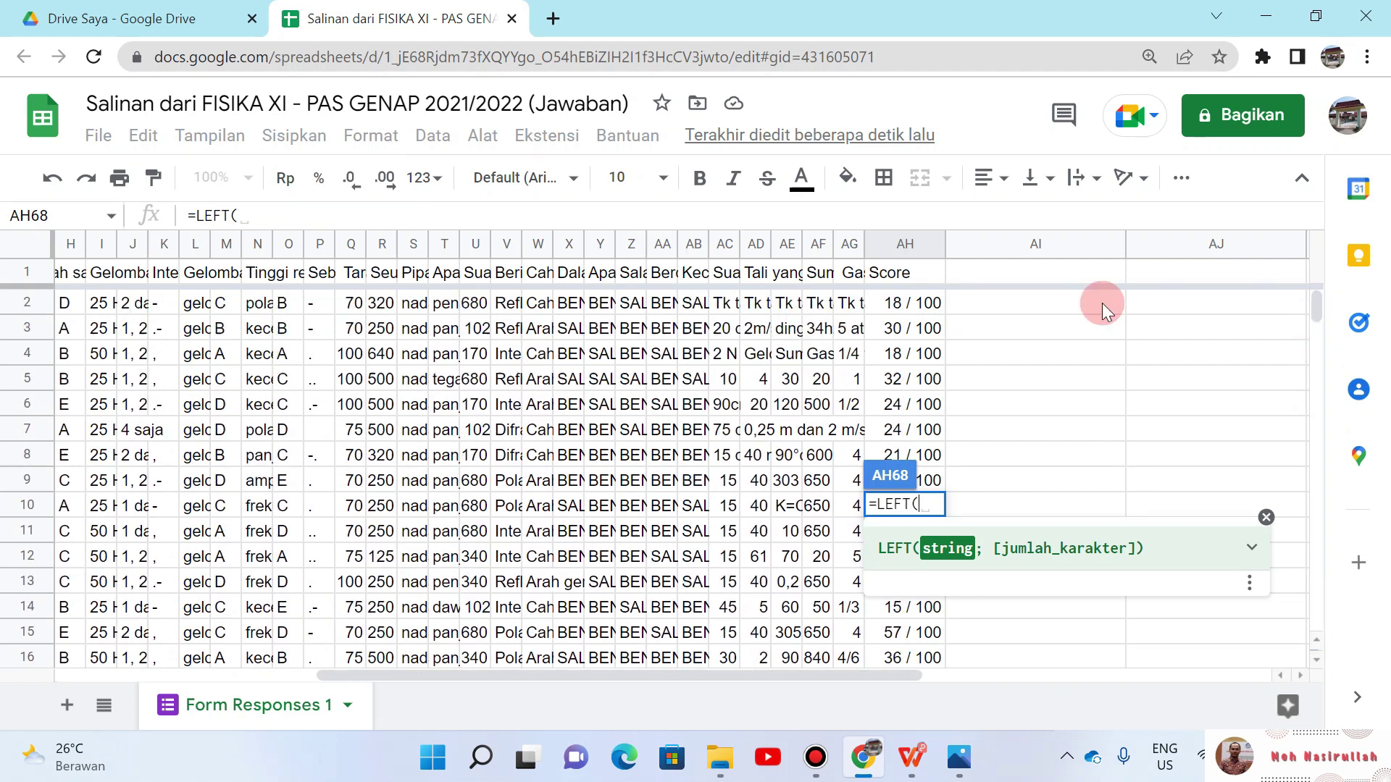
click(896, 313)
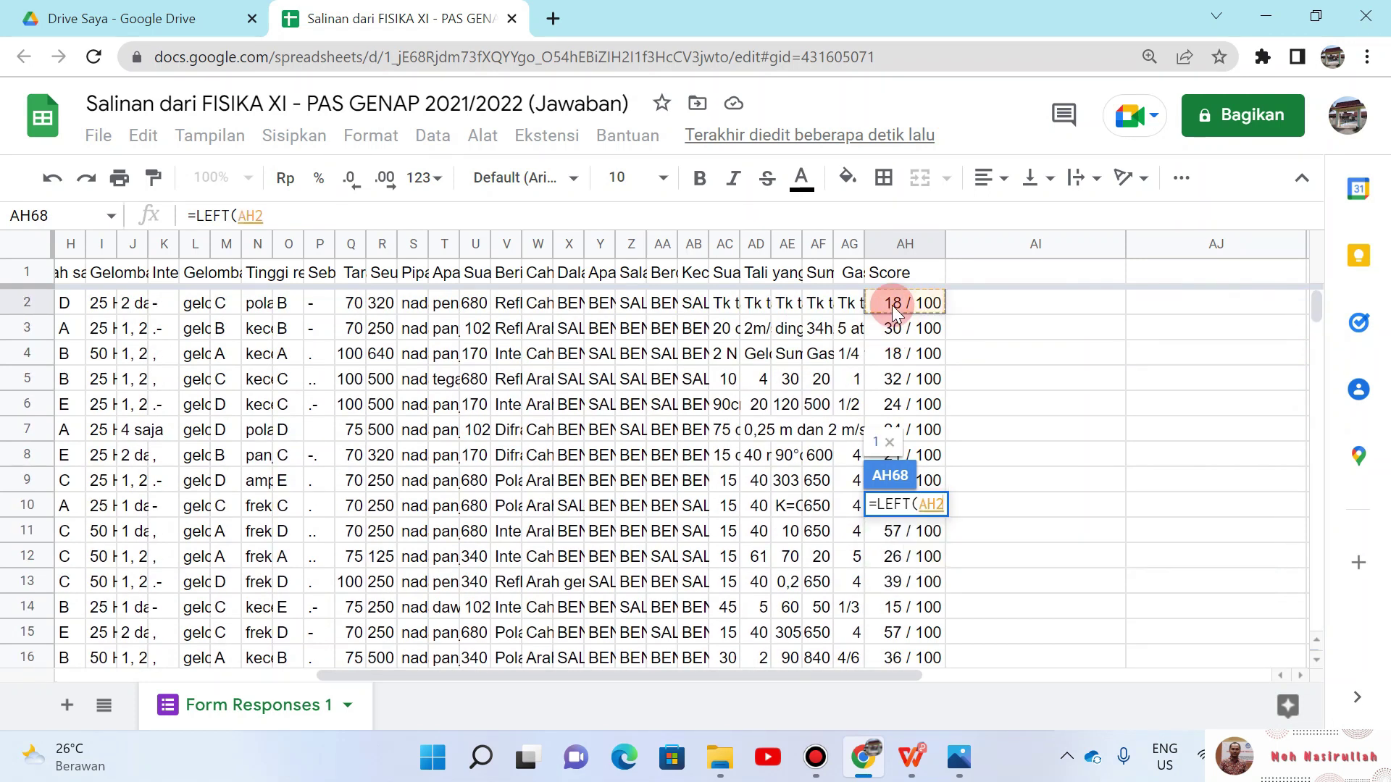
text(;)
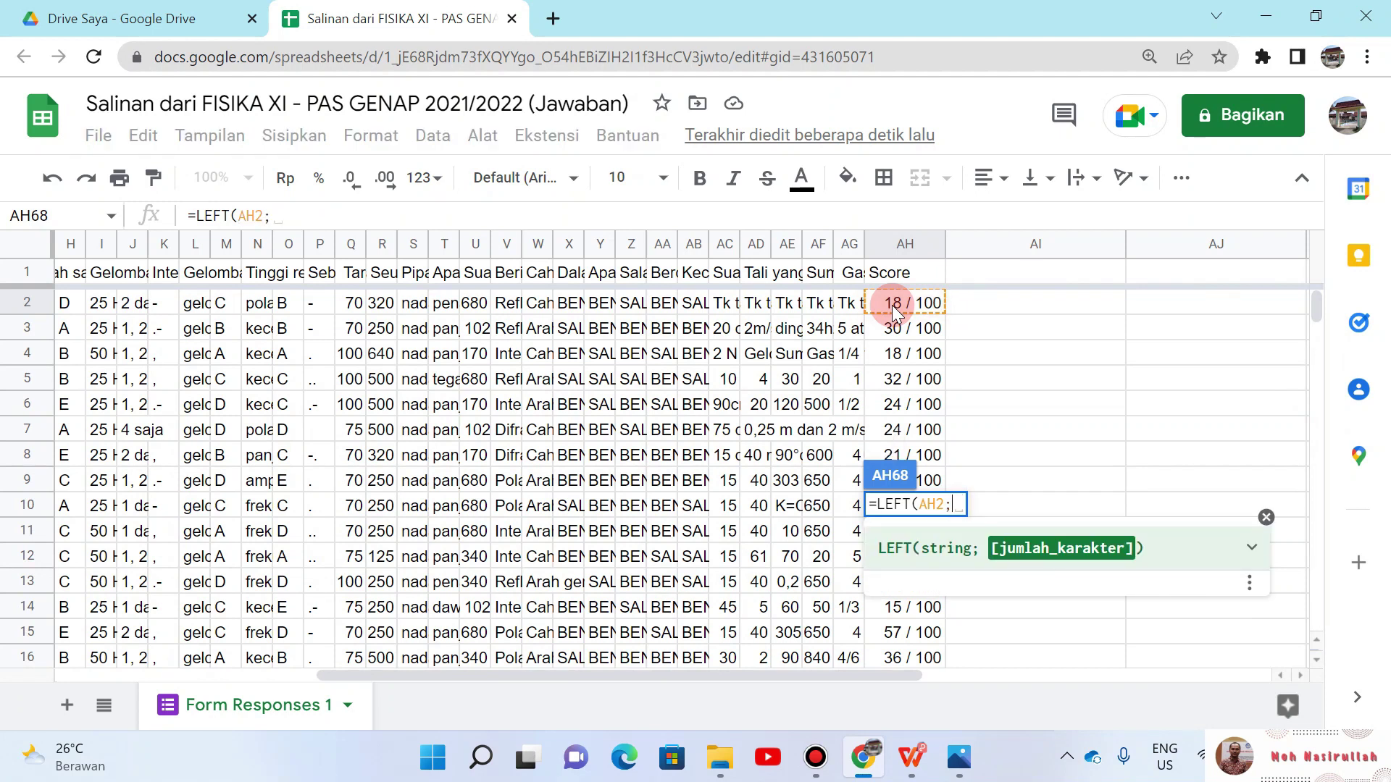
text(2)
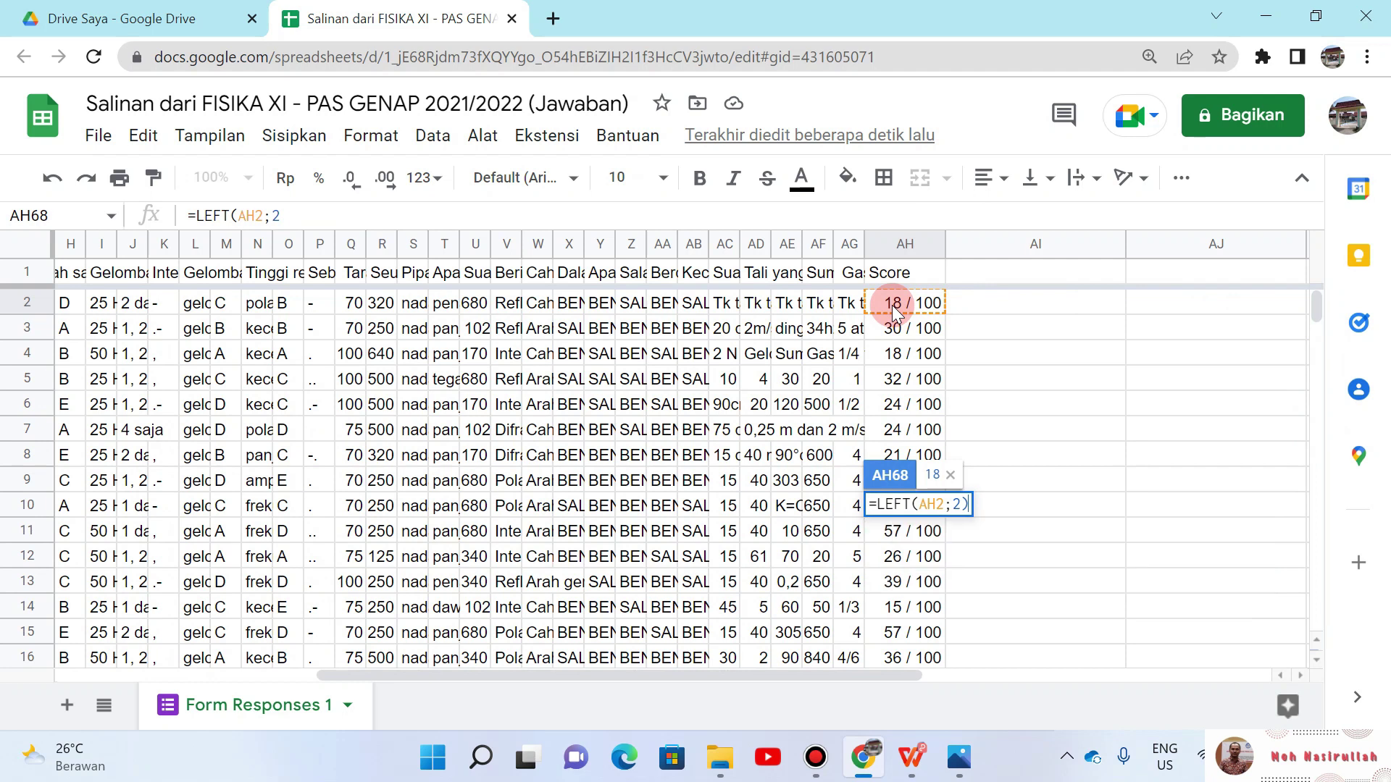
key(Return)
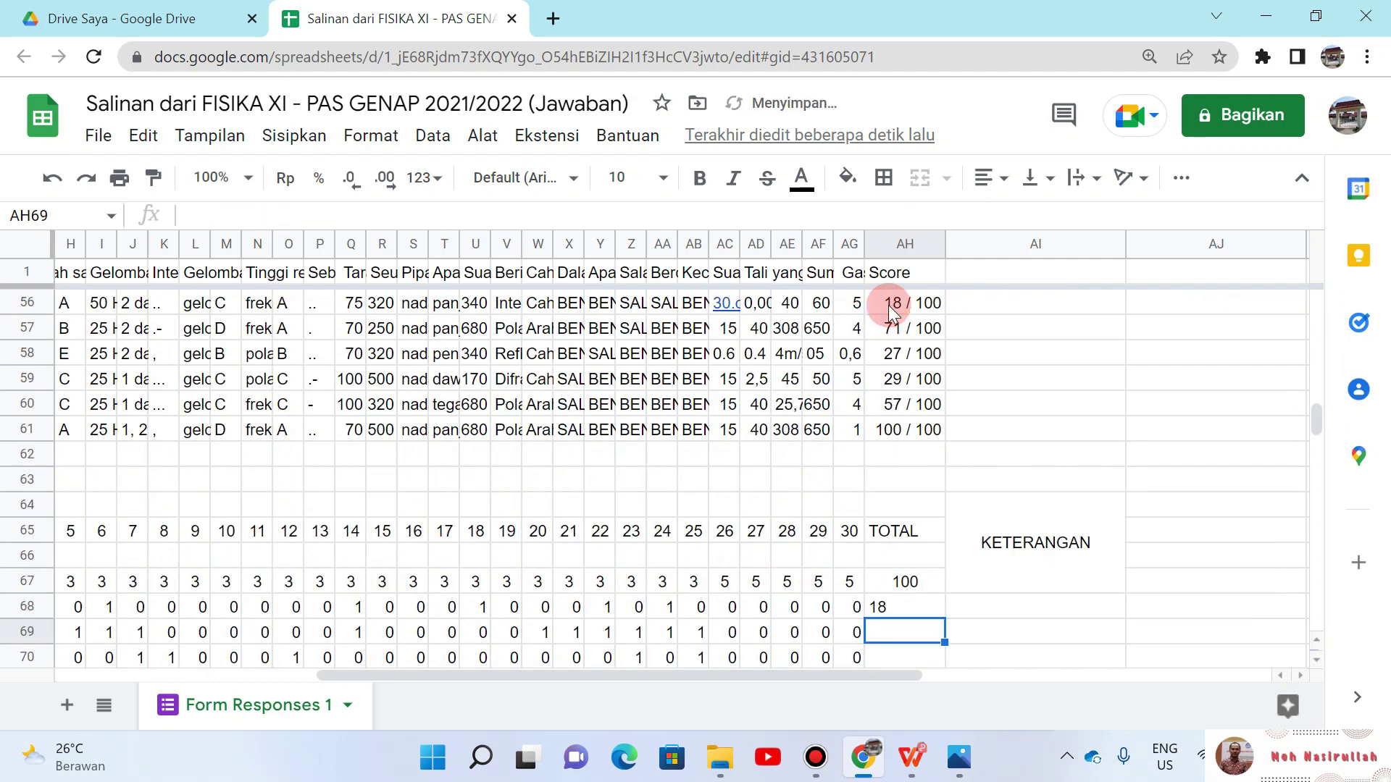
Step: Fill the LEFT formula in AH68 down the TOTAL column for all students
click(918, 609)
drag(943, 618, 924, 310)
key(Up)
key(Up)
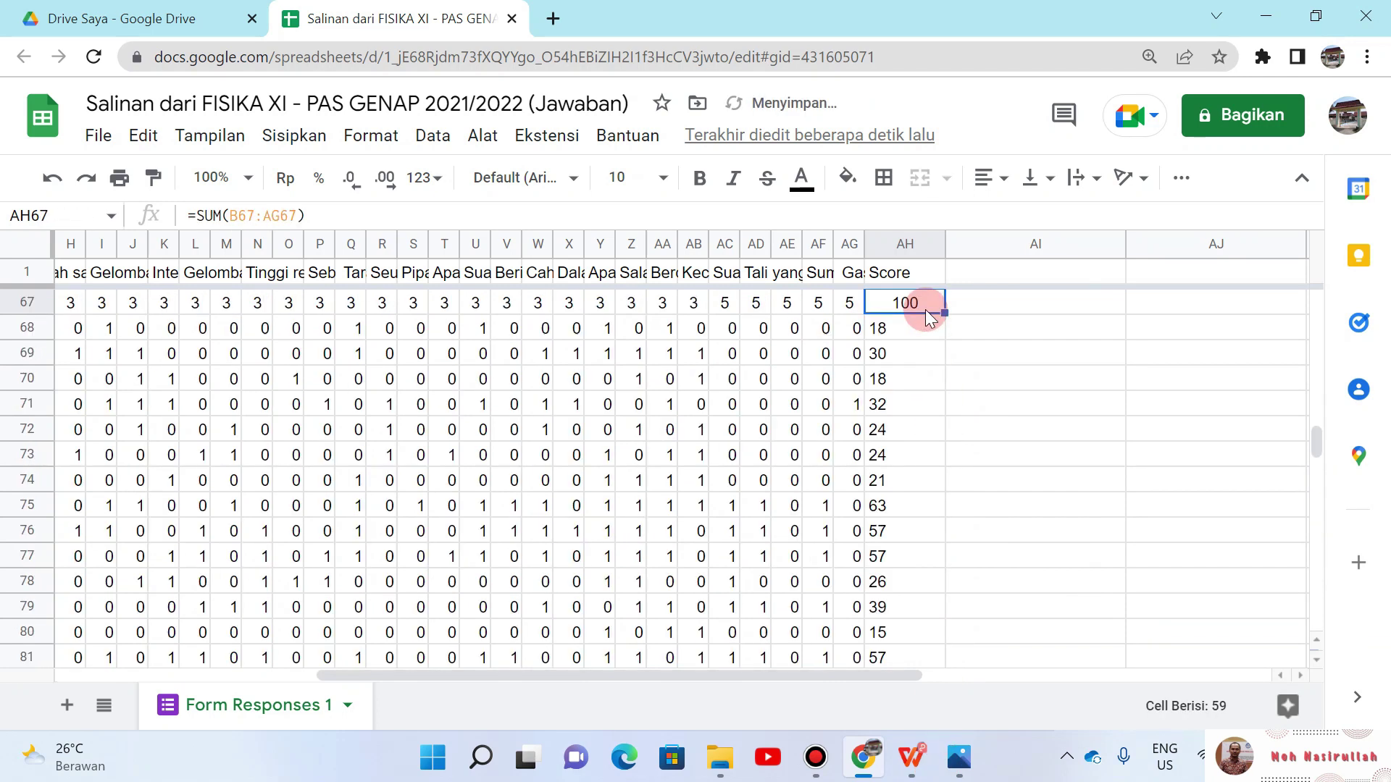
key(Down)
key(Down)
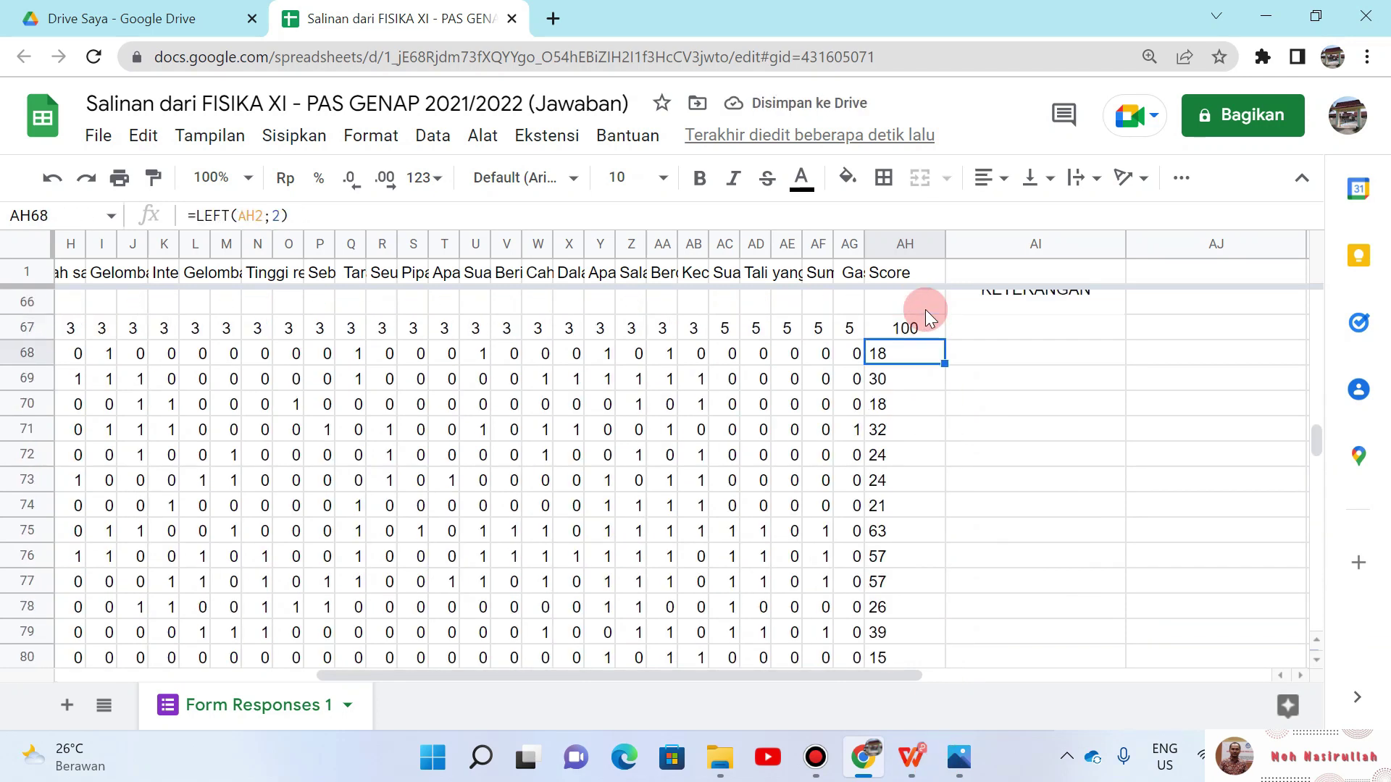
Step: Review the original Score column from the first response down to the answer-key row to compare with the TOTAL column
key(Up)
key(Up)
key(ctrl+Up)
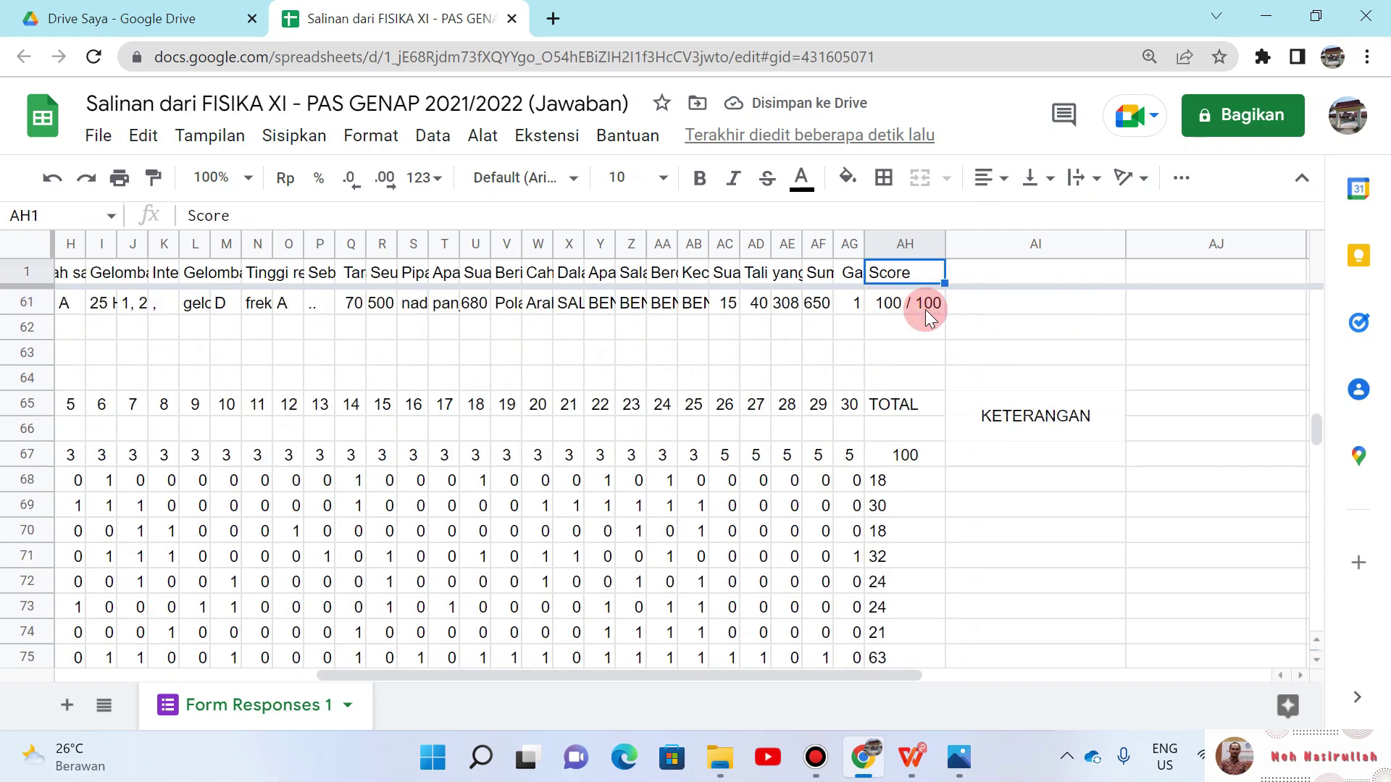
key(Down)
key(Down)
key(Up)
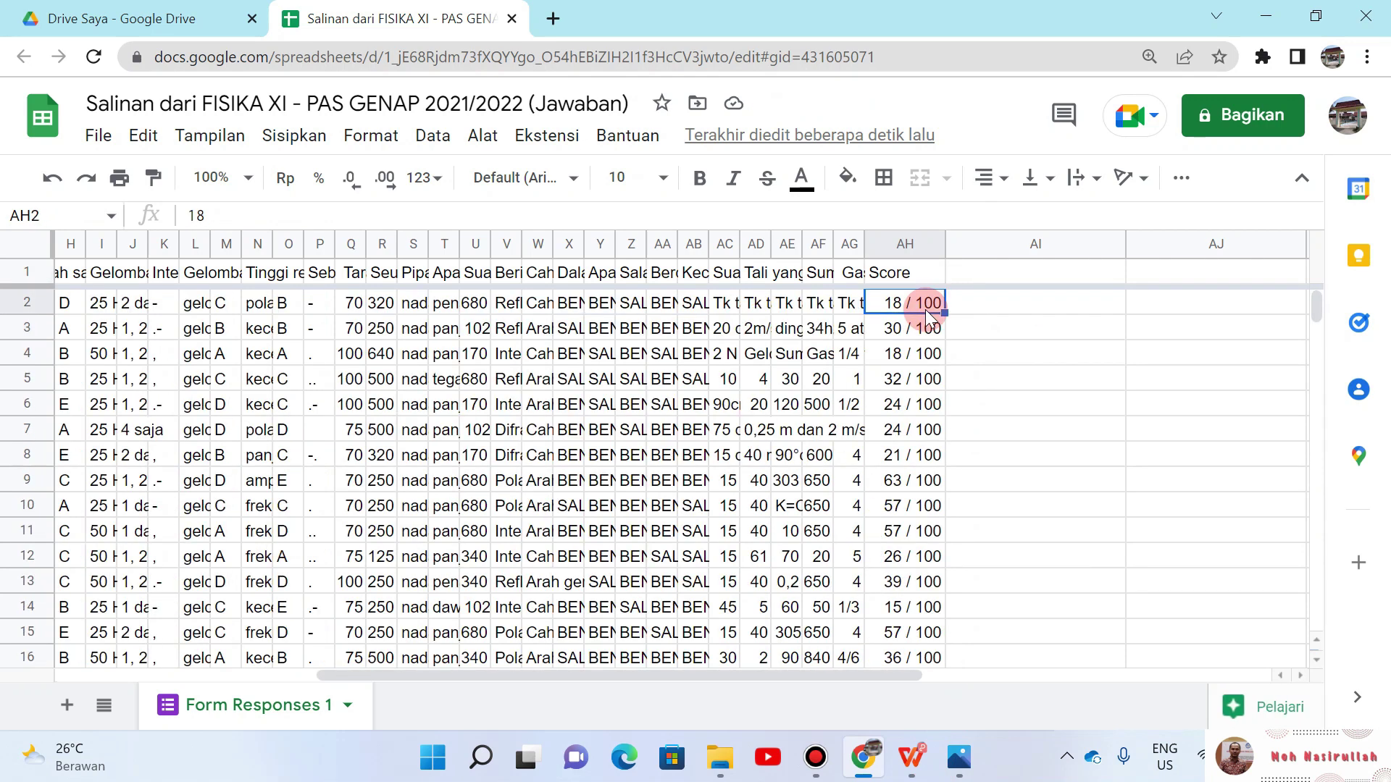
key(Down)
key(Down)
key(Down)
key(Down)
key(ctrl+Down)
key(Down)
key(Down)
key(Down)
key(Down)
key(Down)
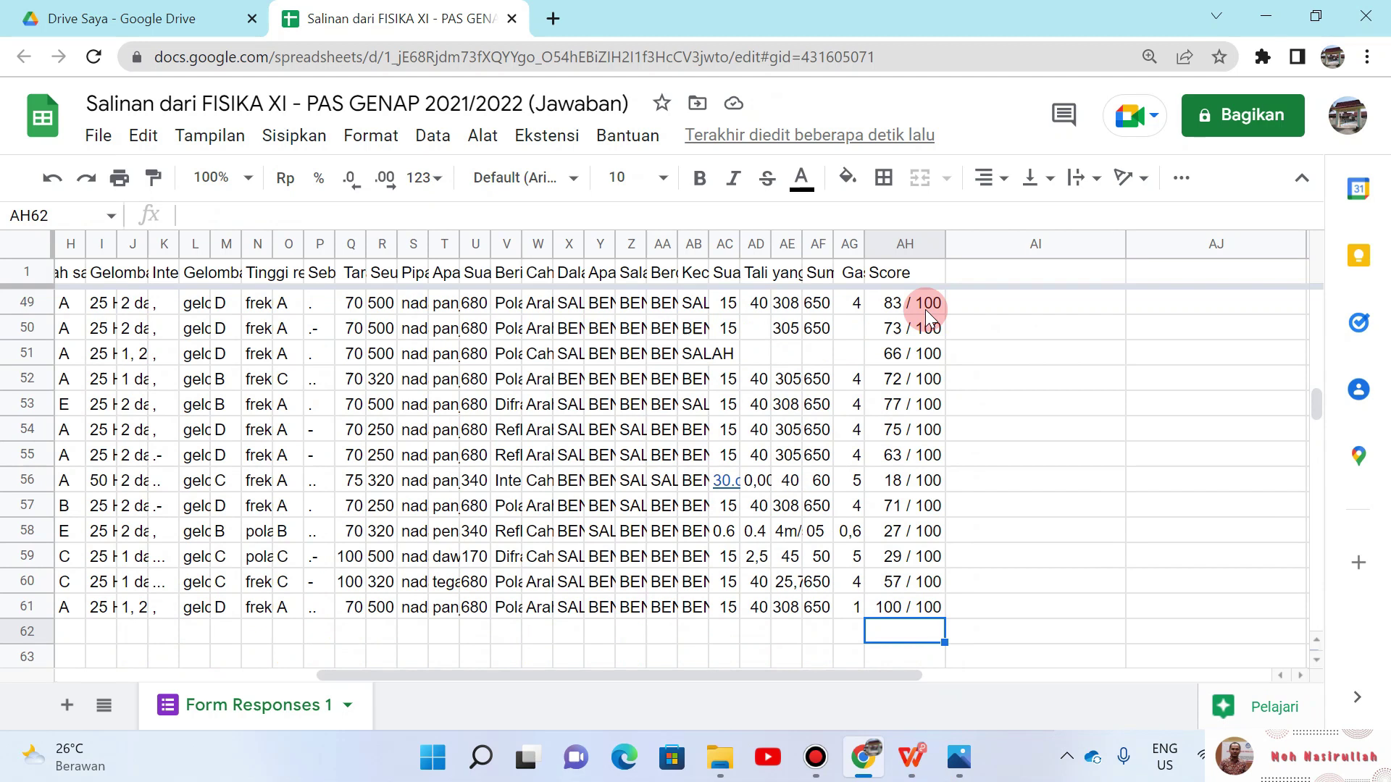
Step: Replace the LEFT formulas in the TOTAL column, AH68:AH126, with their values using a values-only paste
key(Down)
key(Down)
key(Down)
key(Up)
key(Down)
key(Down)
key(Up)
key(Up)
key(shift+Down)
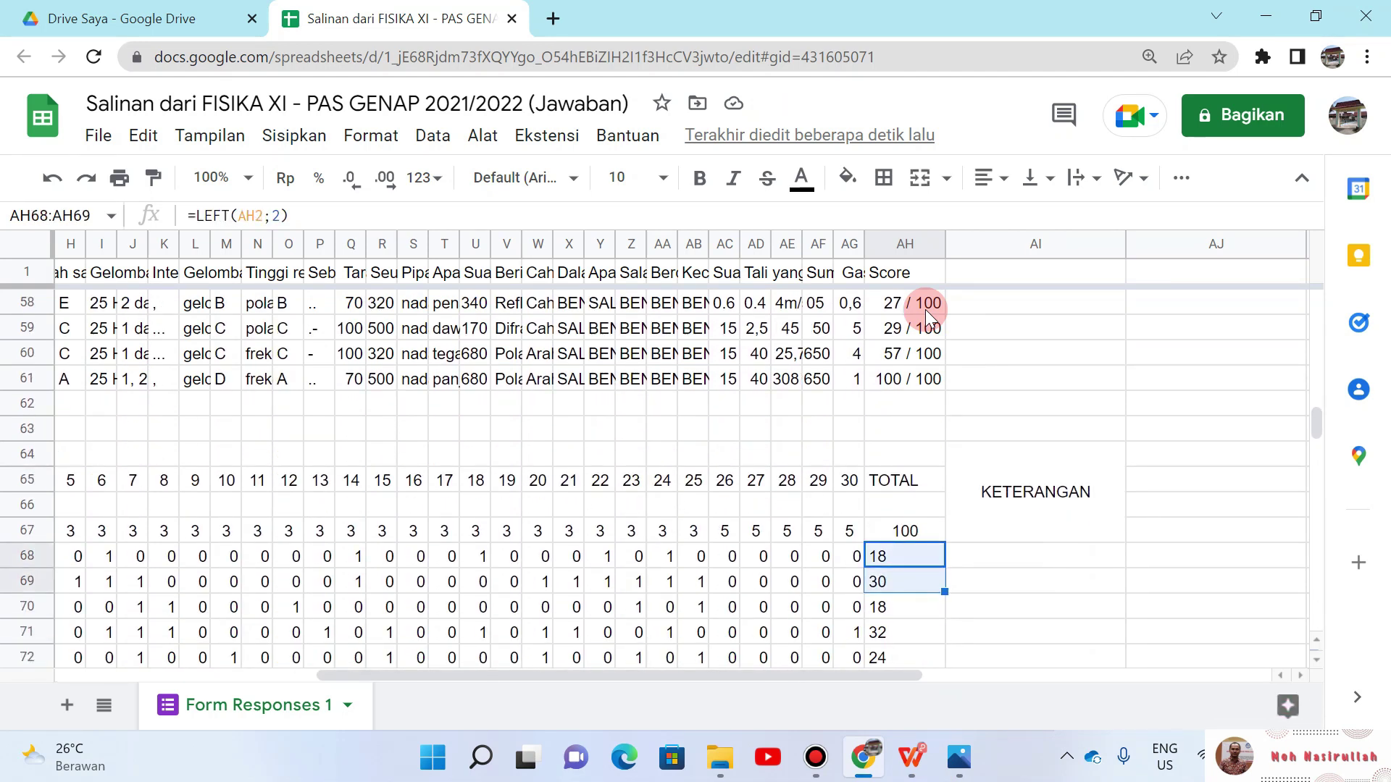
key(shift+Down)
key(ctrl+shift+Down)
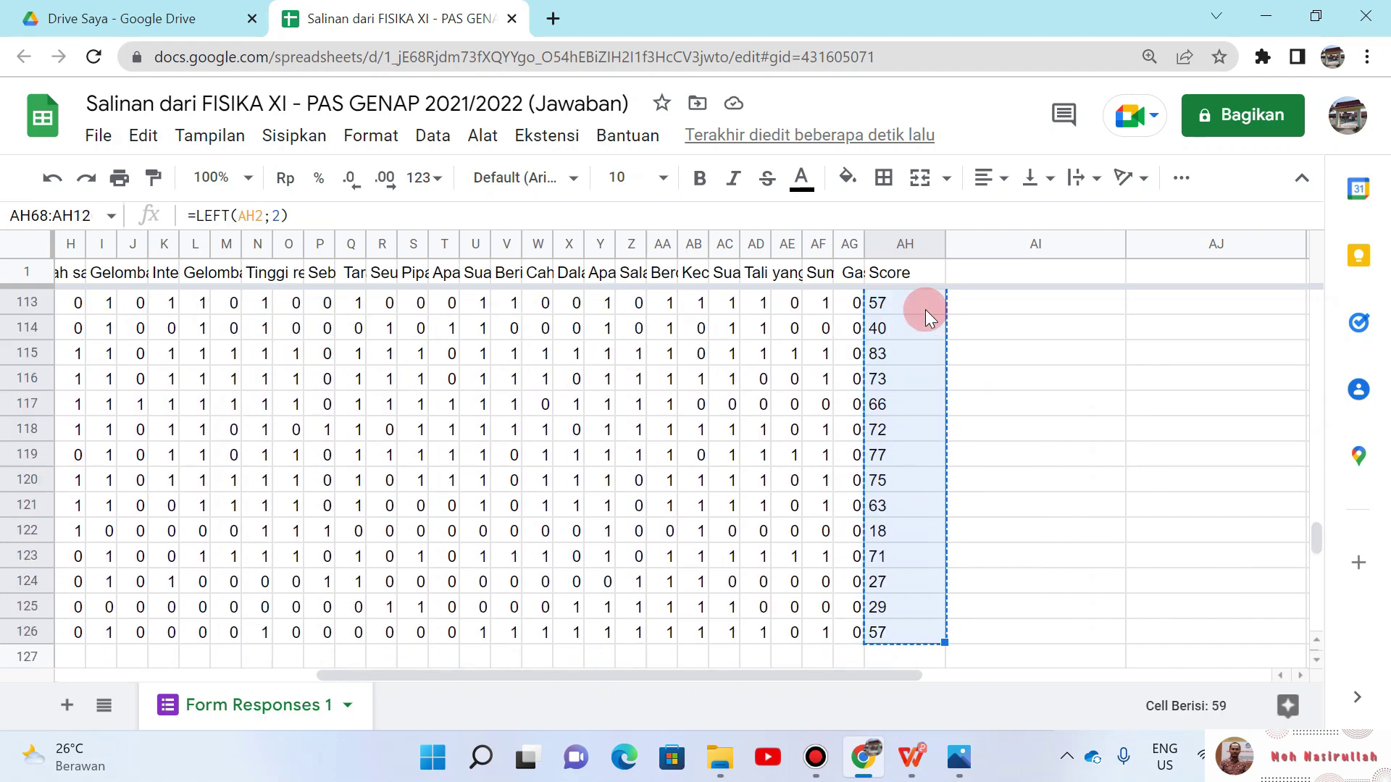
click(142, 137)
mouse_move(344, 395)
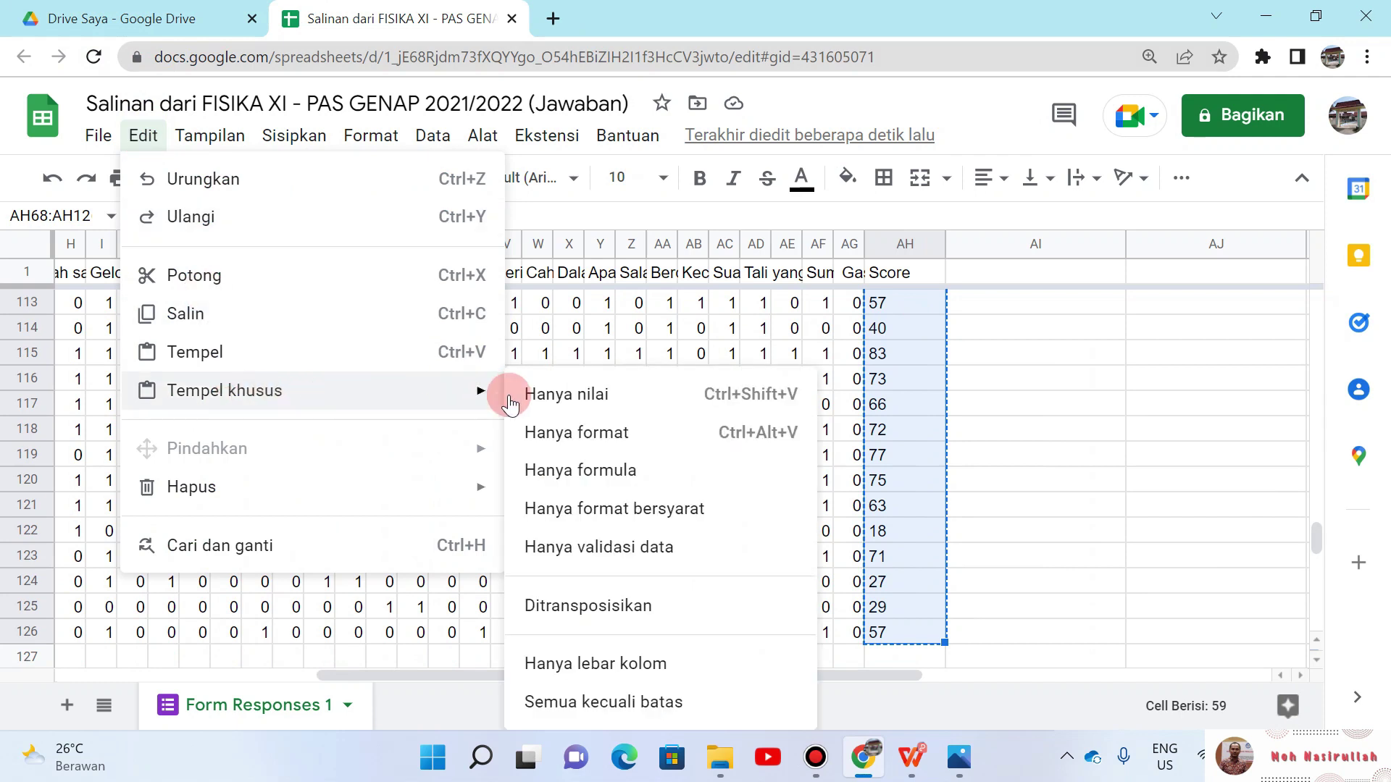
click(542, 399)
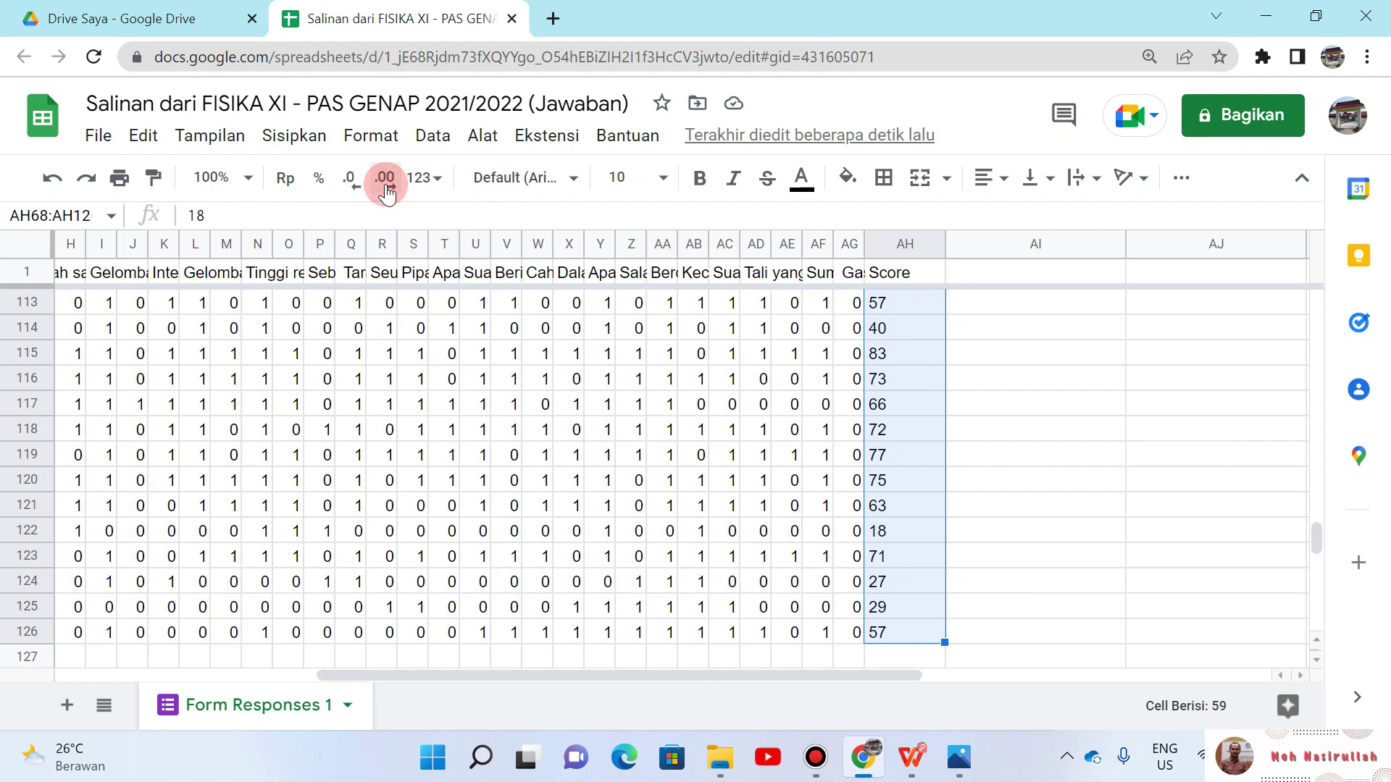
Step: Format the totals in AH68:AH126 as numbers with no decimal places
click(351, 181)
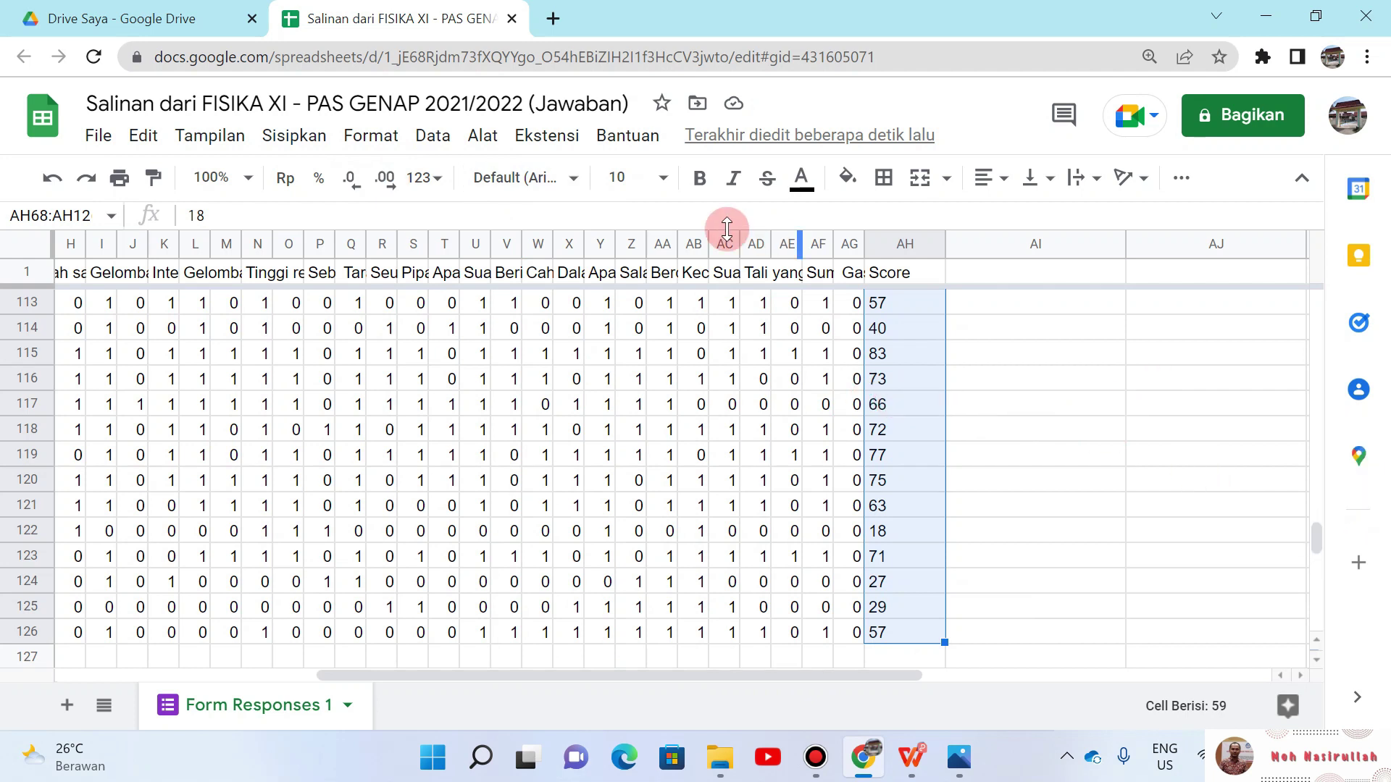
click(370, 138)
mouse_move(515, 242)
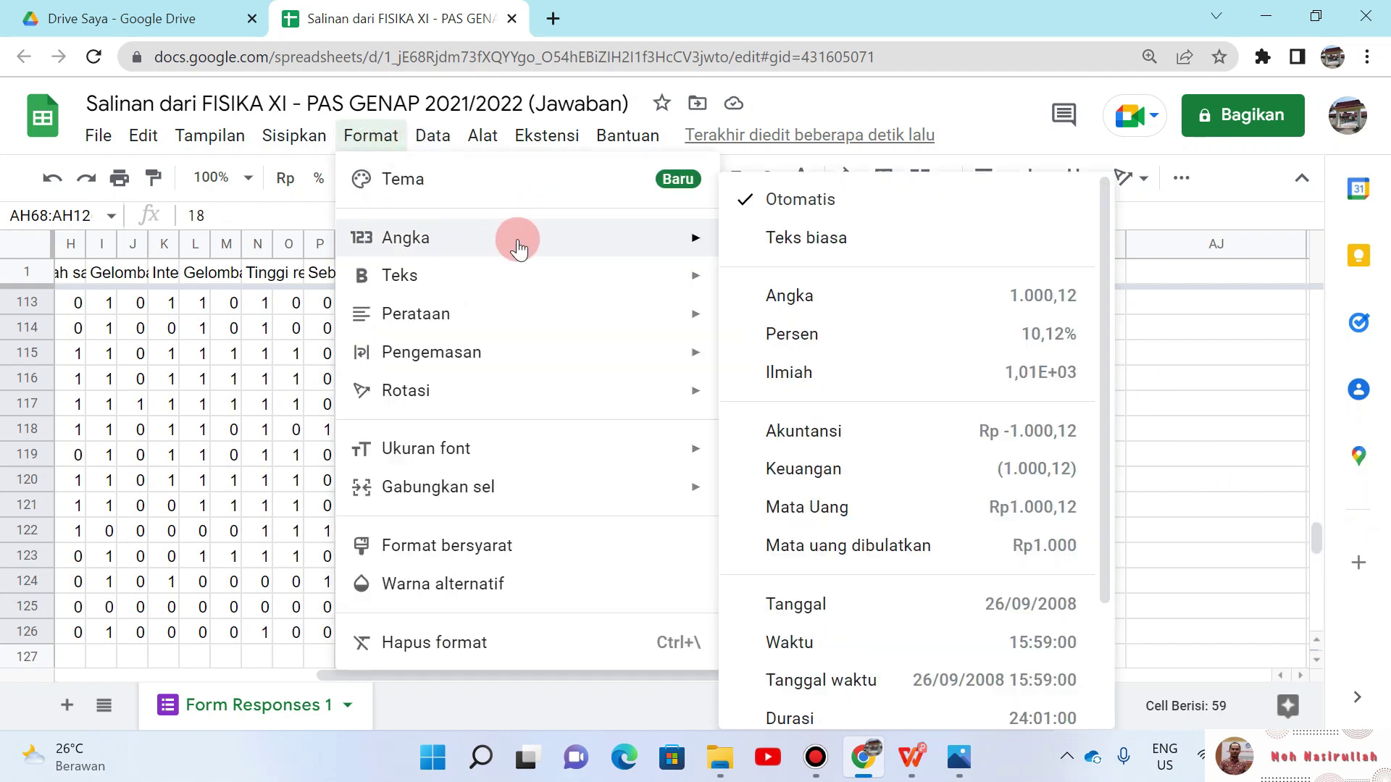
click(804, 286)
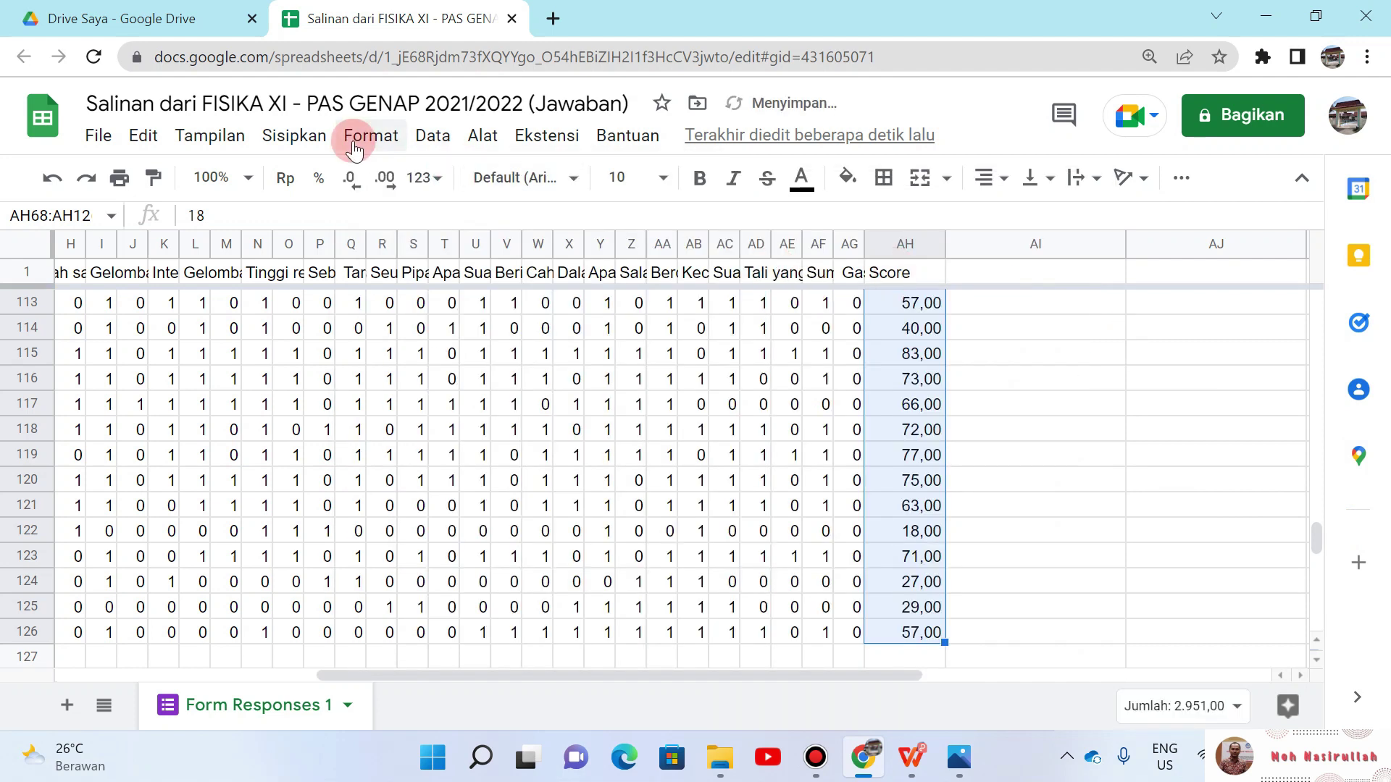
click(353, 181)
click(353, 181)
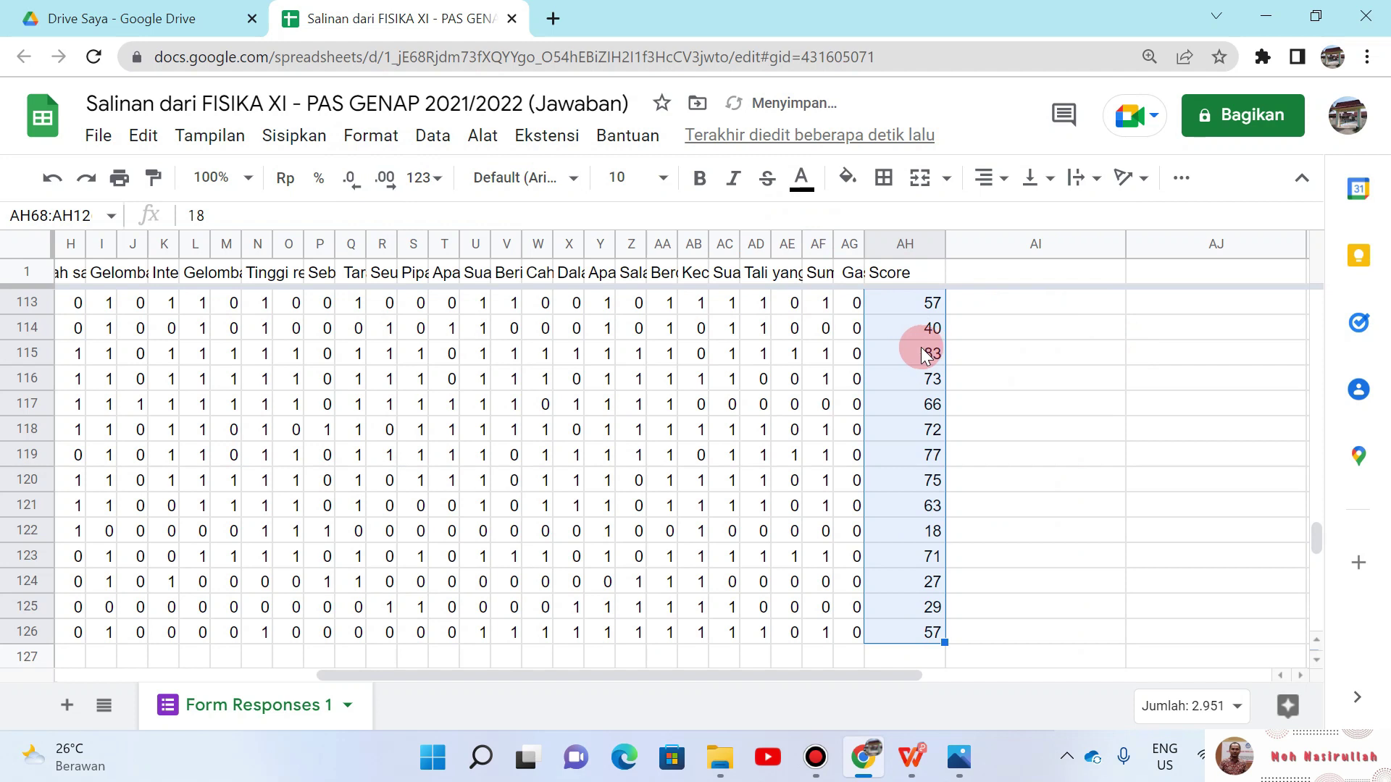
Step: Center the student totals in AH68:AH126 horizontally
click(910, 378)
key(Up)
key(Up)
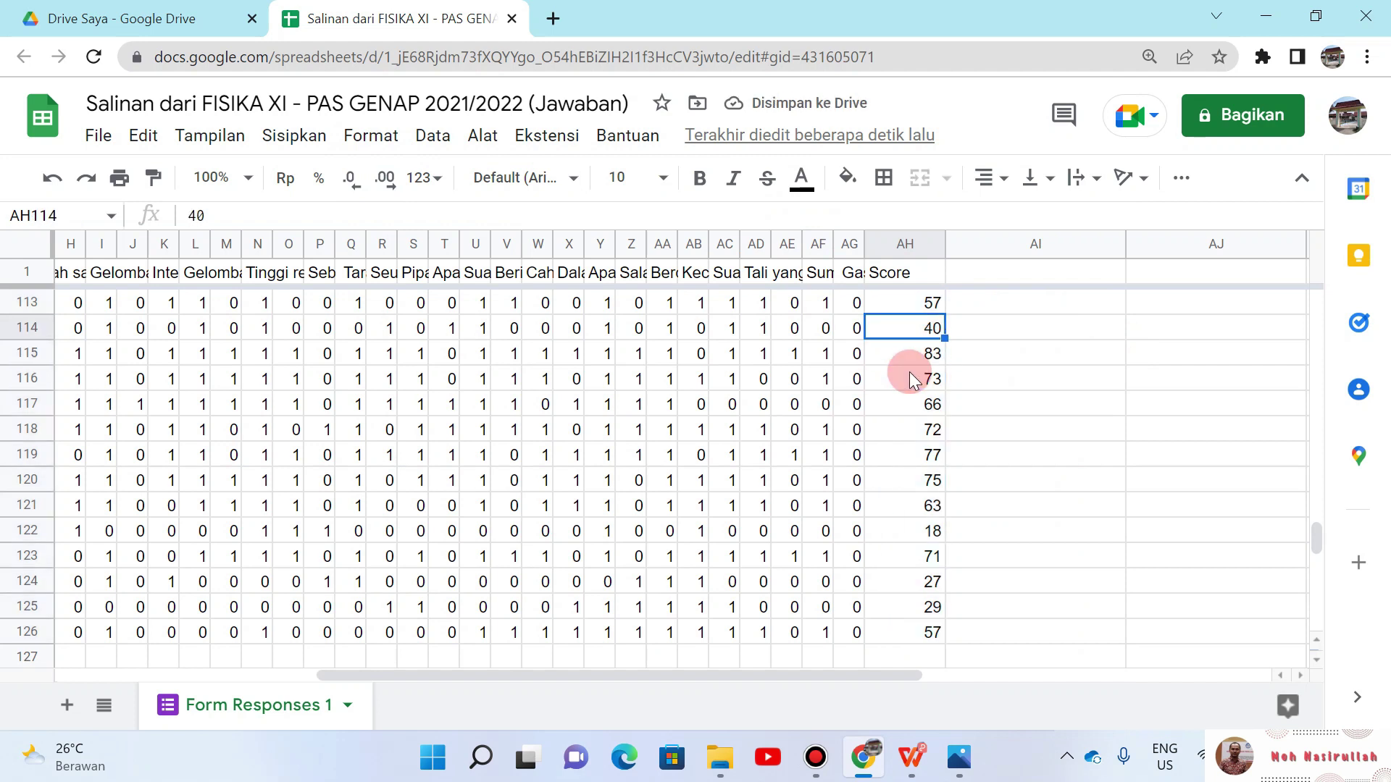
key(ctrl+Up)
key(Up)
key(Down)
key(Down)
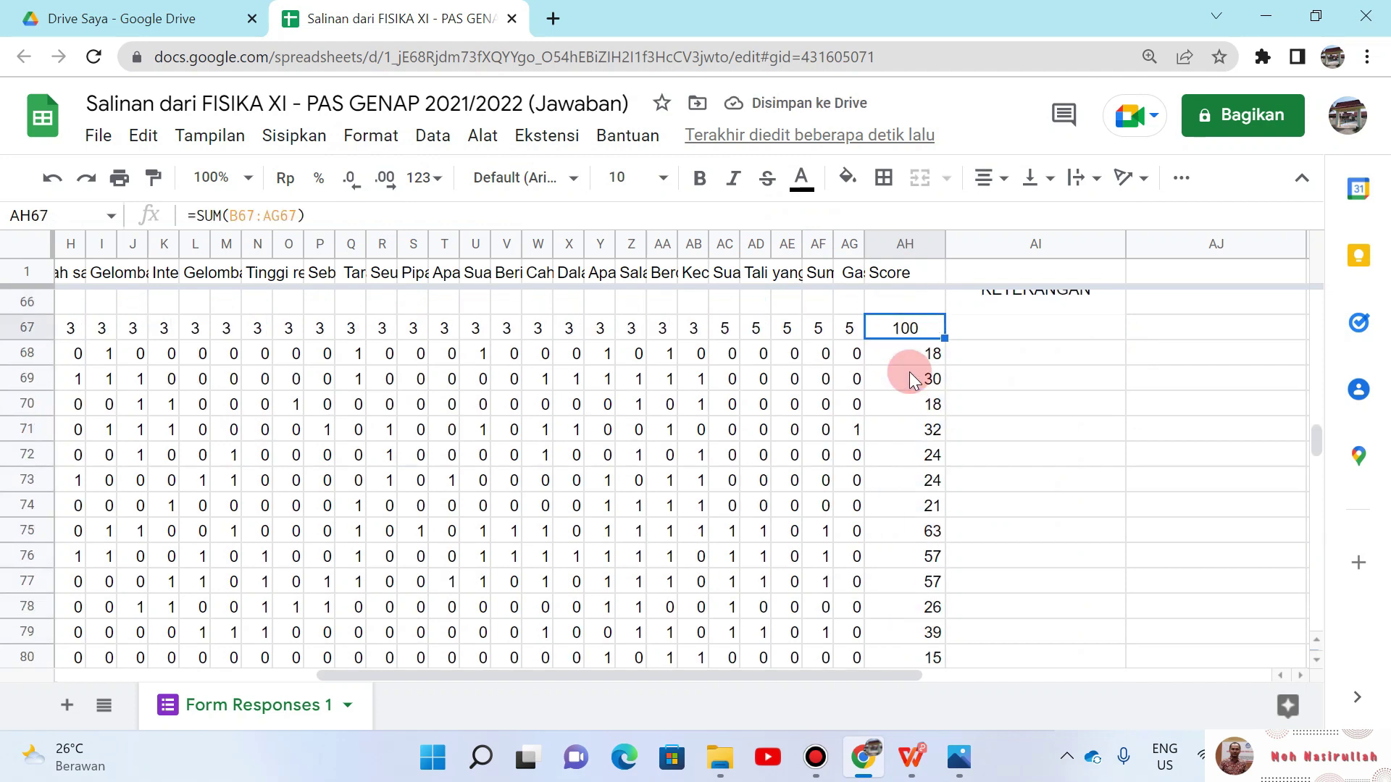
key(ctrl+shift+Down)
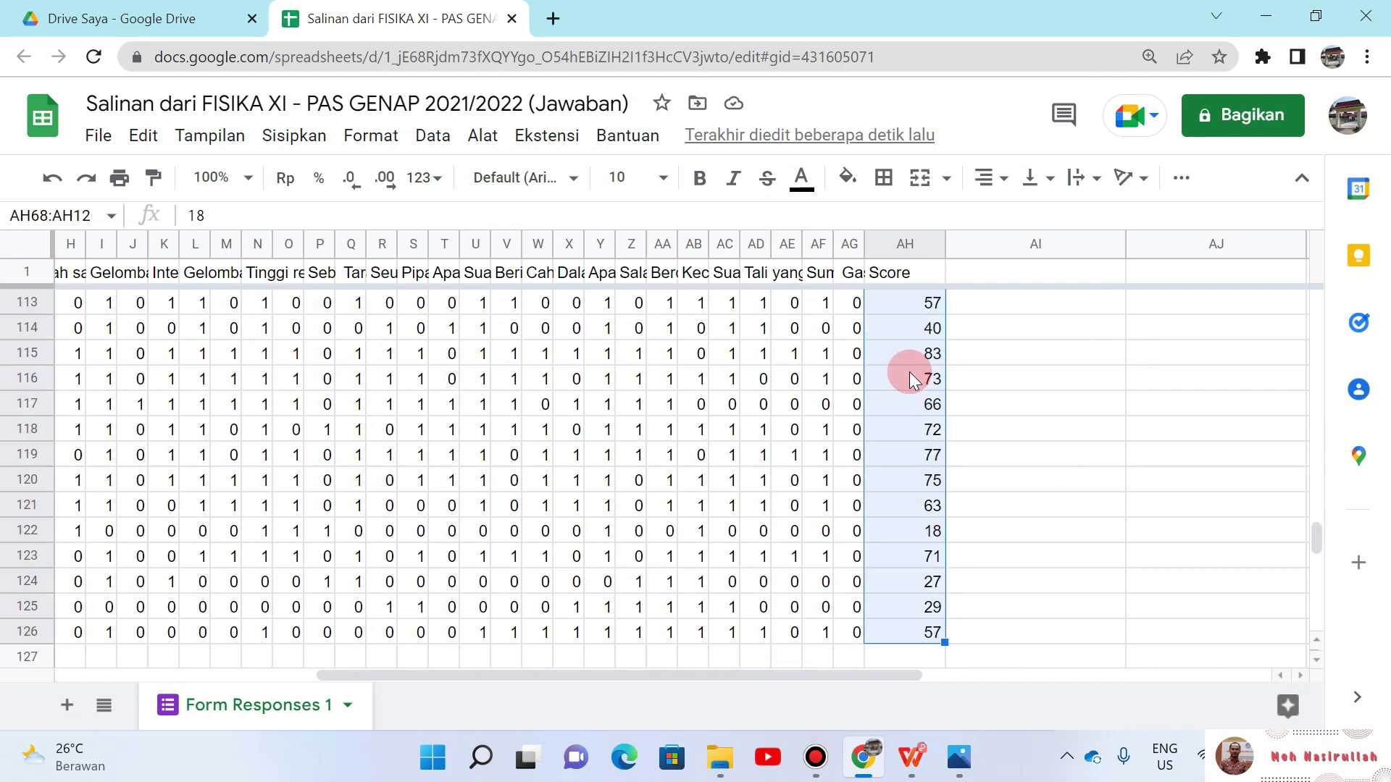
click(992, 181)
click(1007, 220)
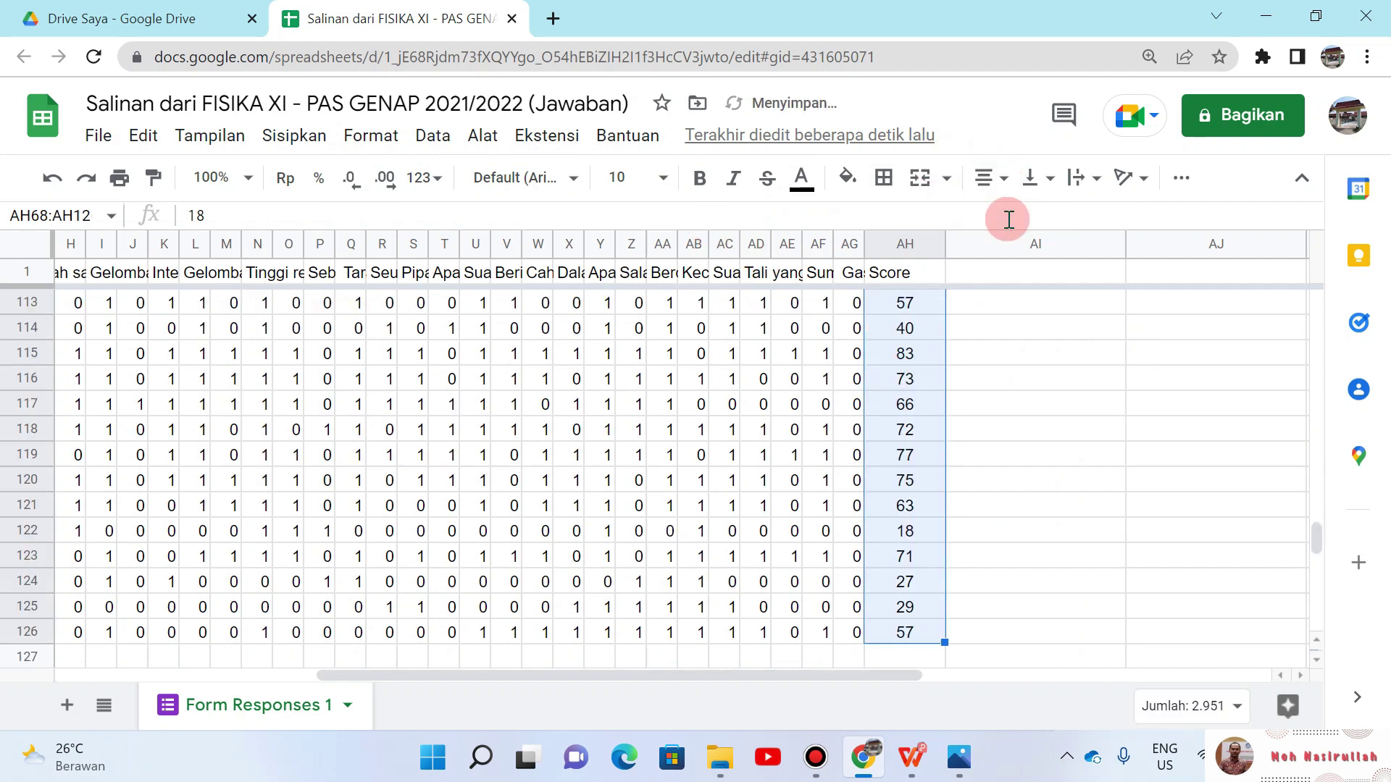
Step: Start a COUNTIF formula in AI68, the first student's cell under KETERANGAN
click(993, 302)
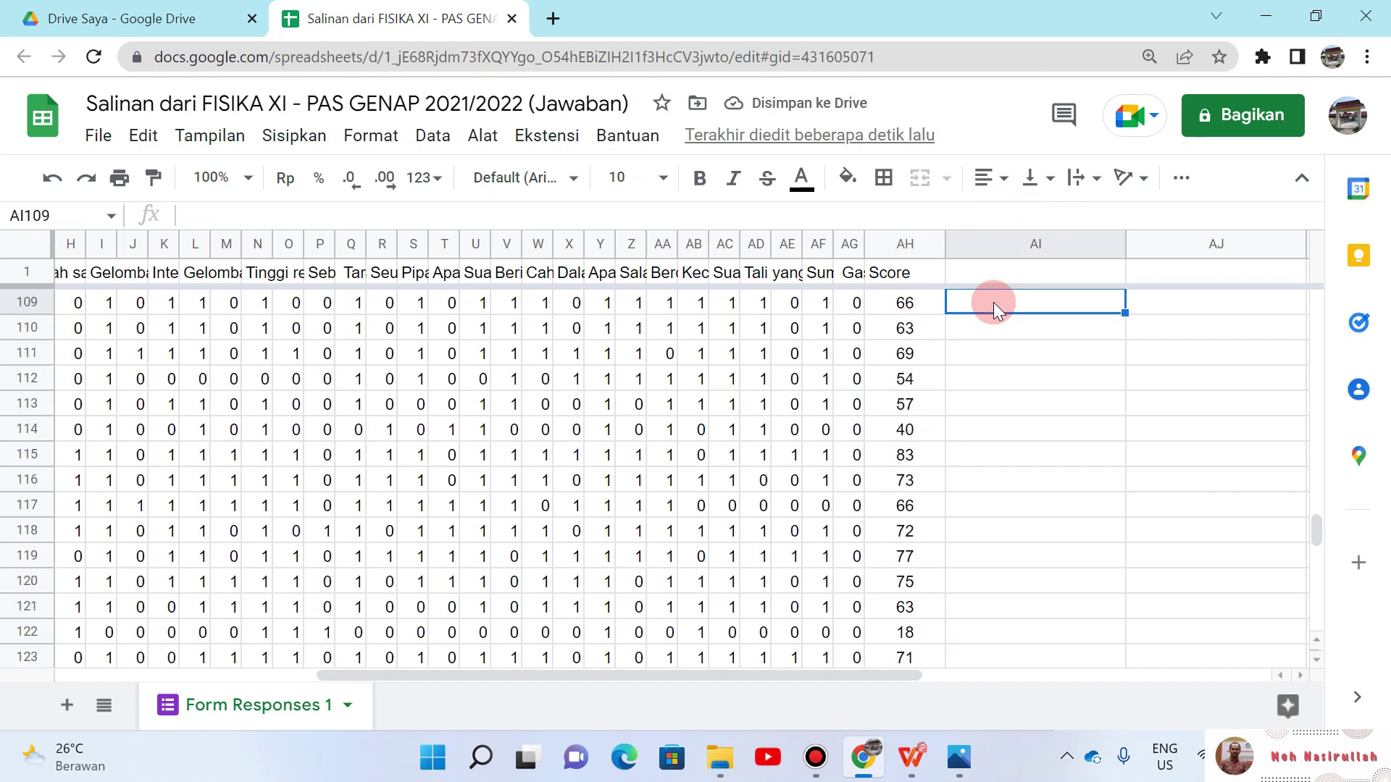
key(ctrl+Up)
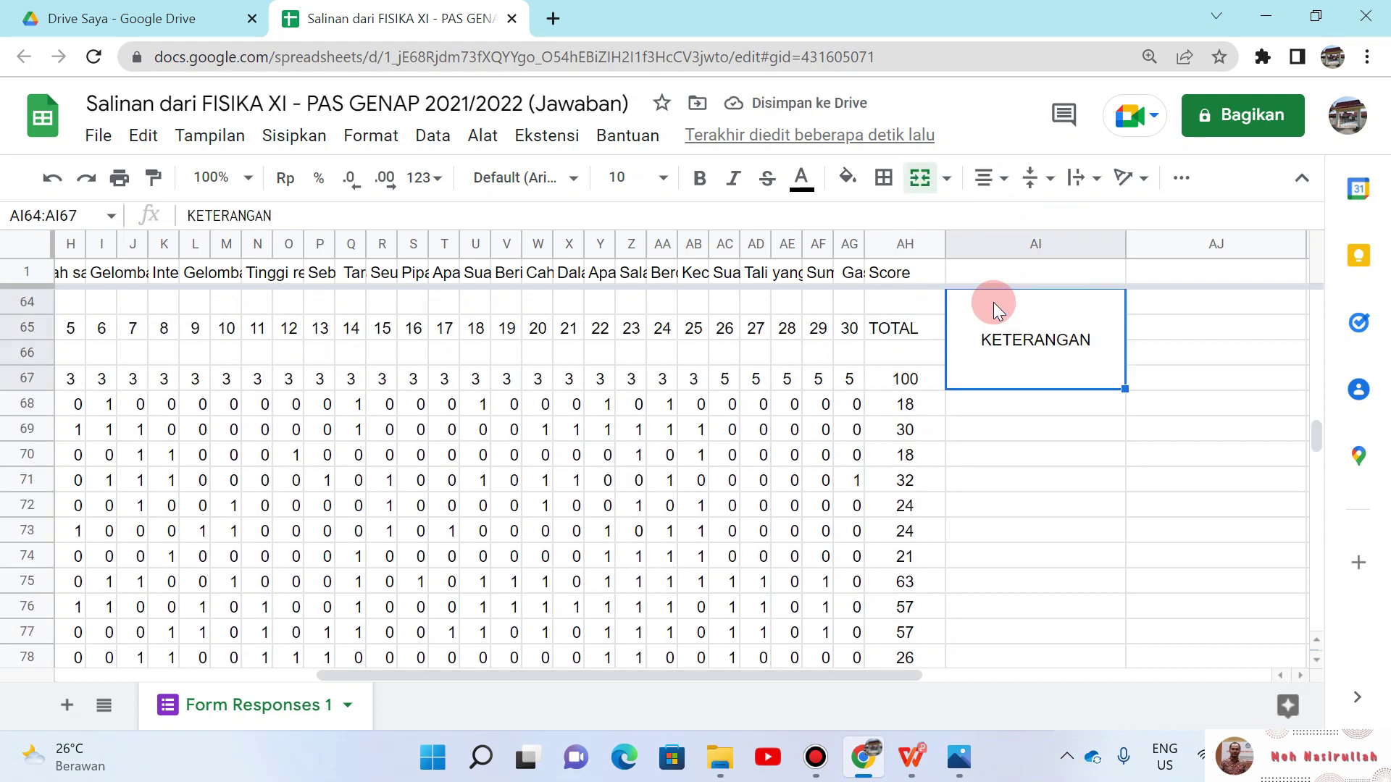
key(Down)
text(=)
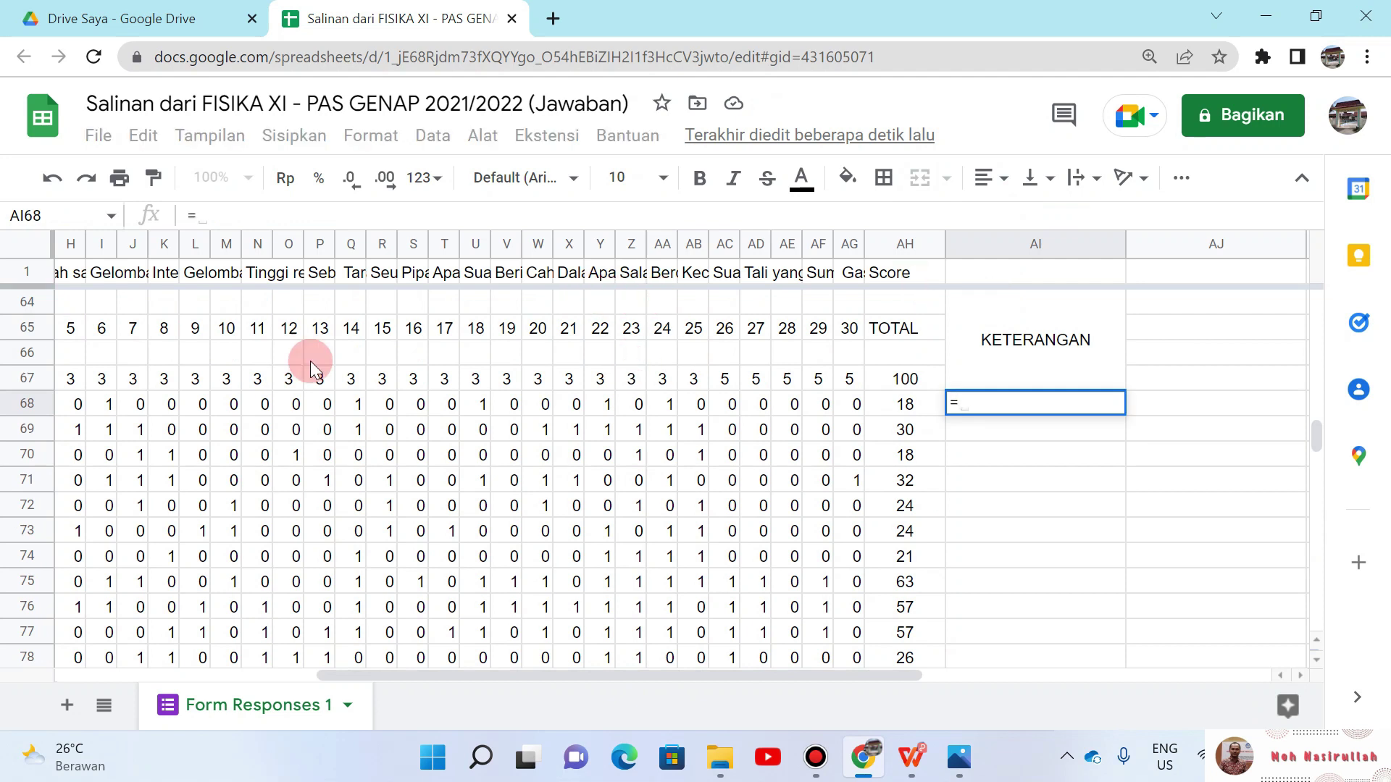
text(C)
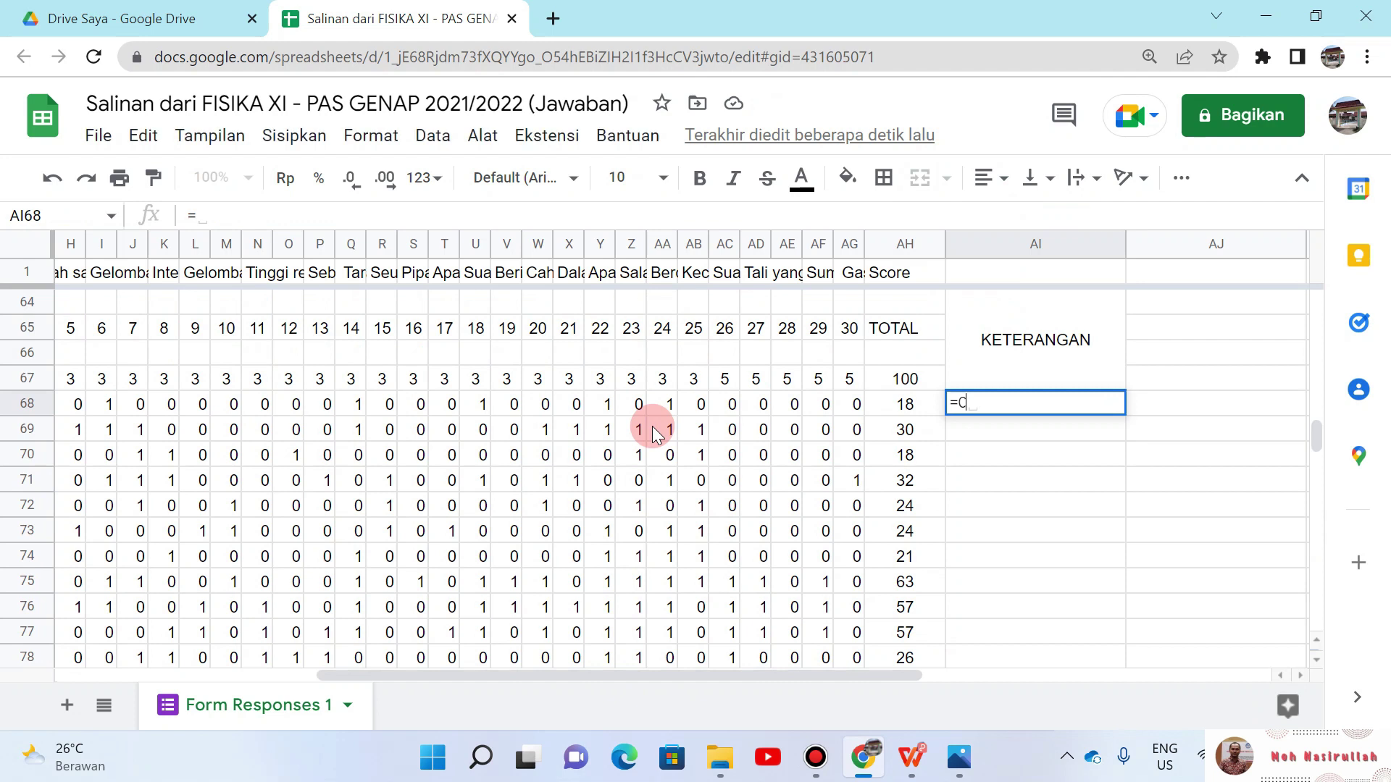
text(OUN)
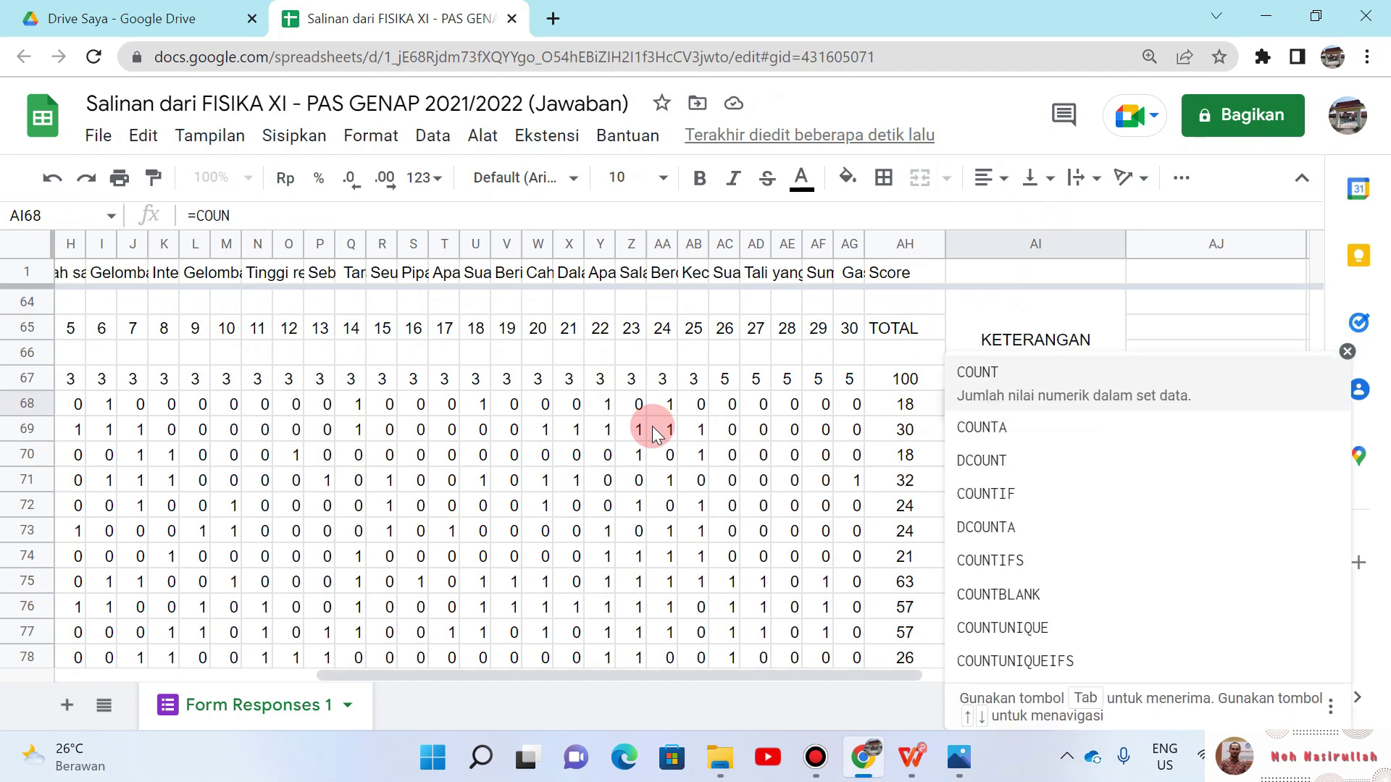
text(T()
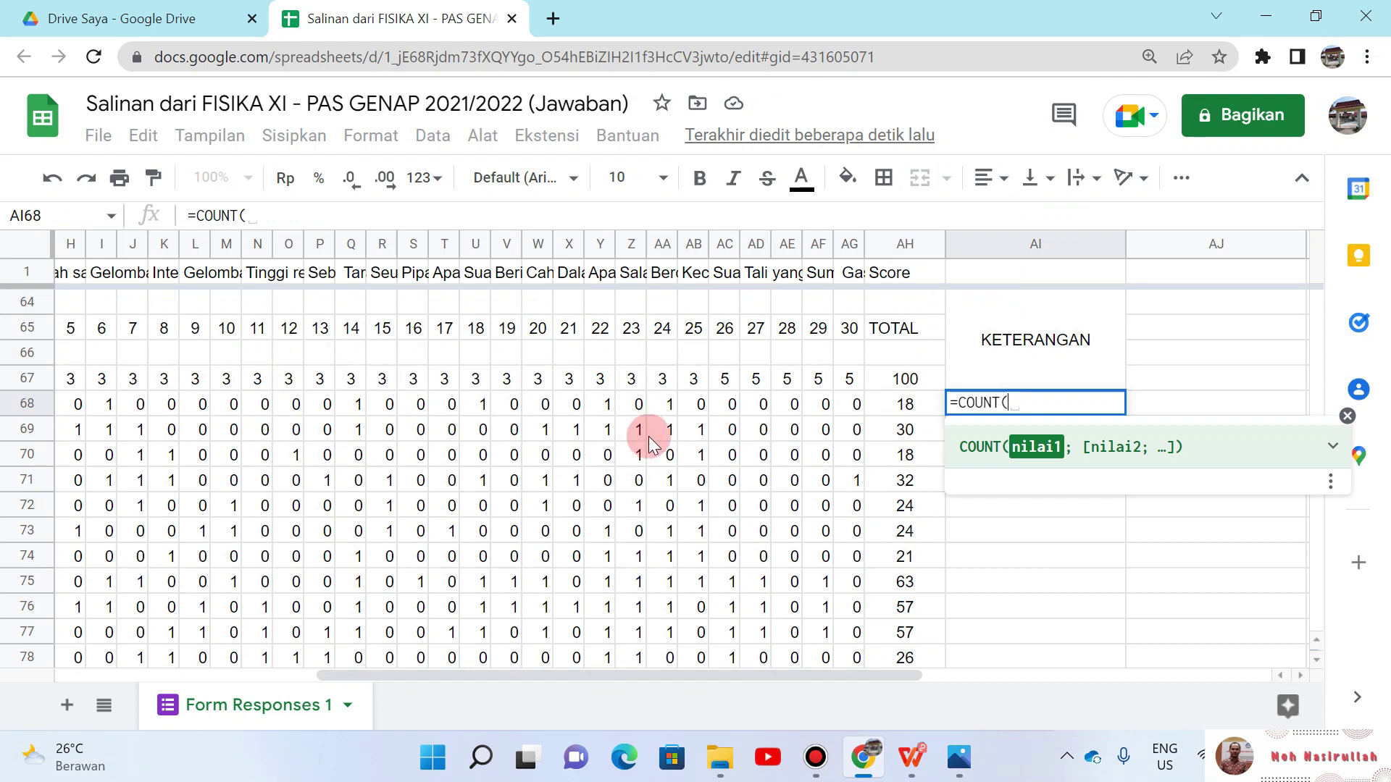
key(BackSpace)
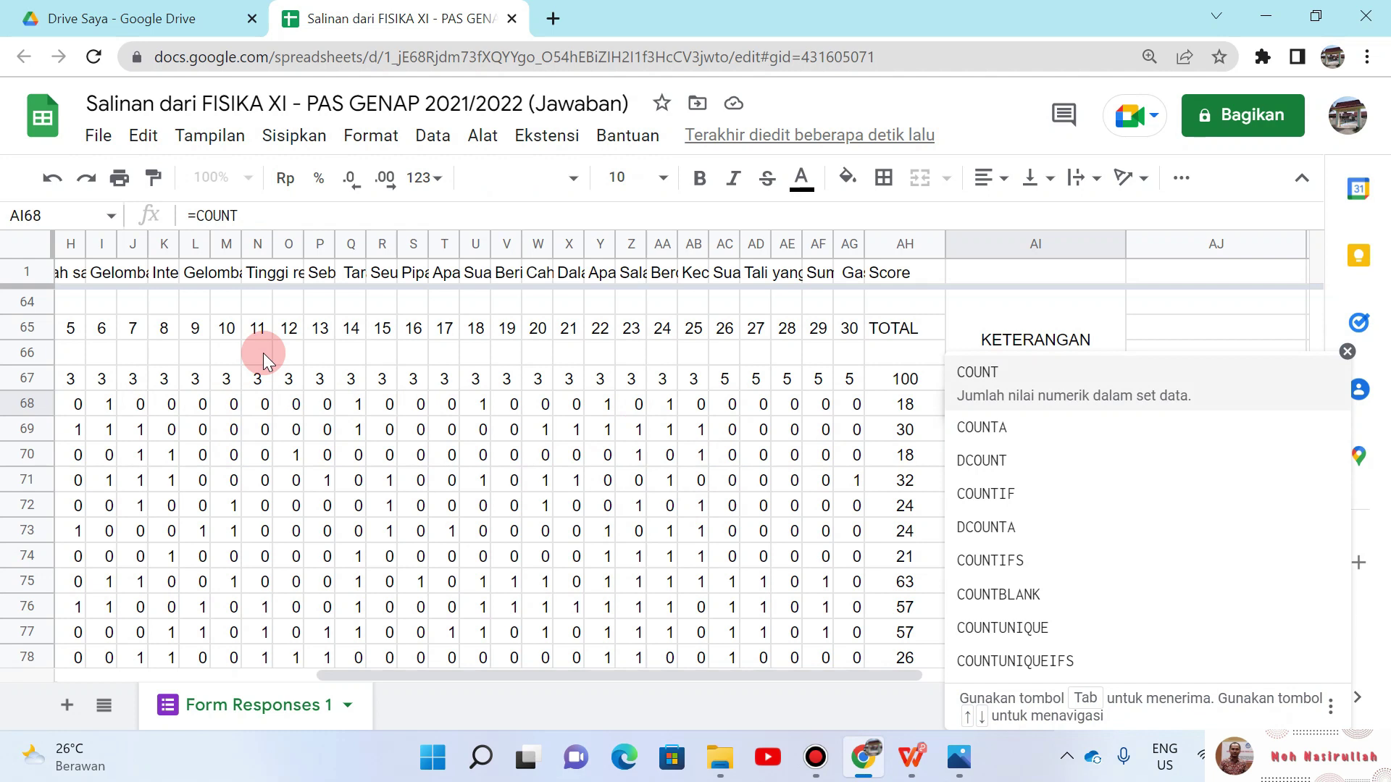
text(IF()
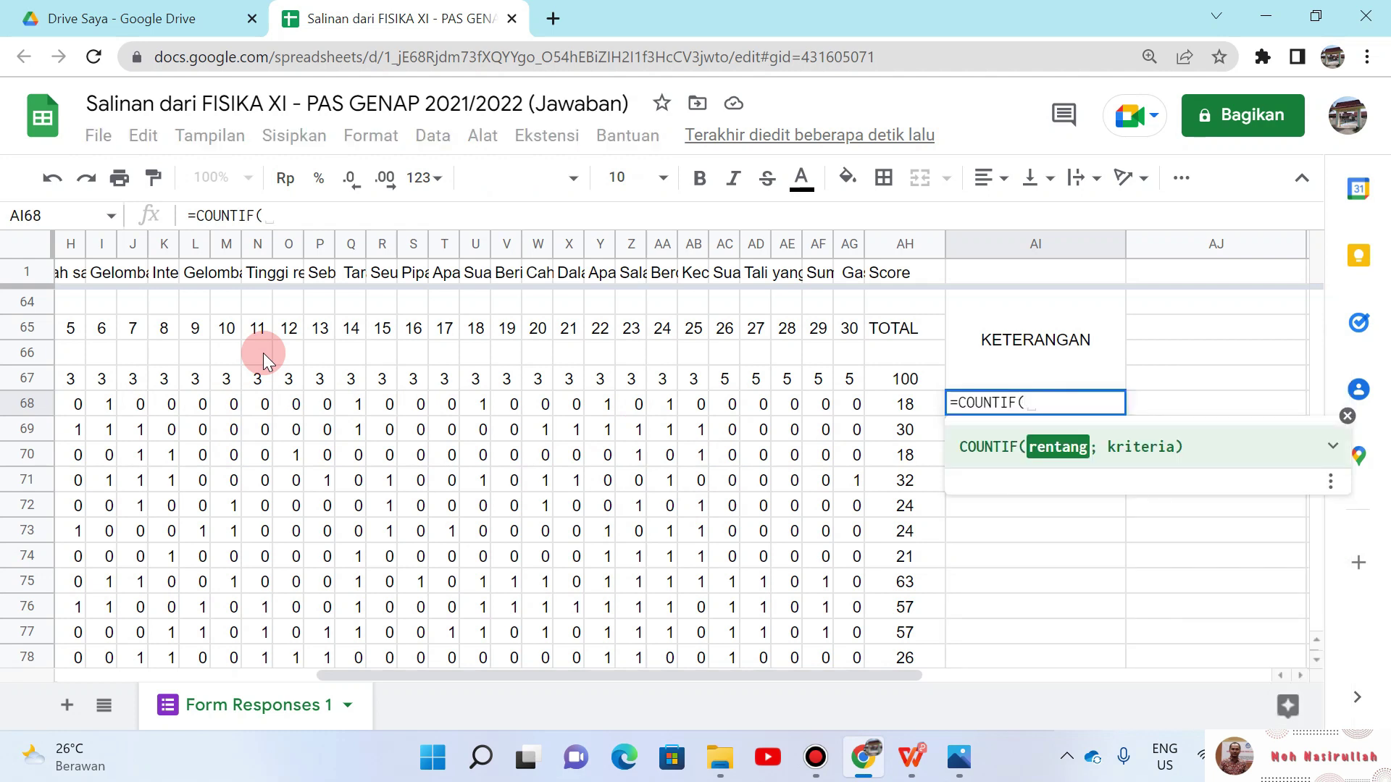
Step: Give the COUNTIF in AI68 the range D68:AB68, covering items 1 to 25, and the criterion 1
drag(502, 673, 279, 665)
drag(449, 417, 438, 411)
key(shift+Right)
key(shift+Right)
key(shift+Right)
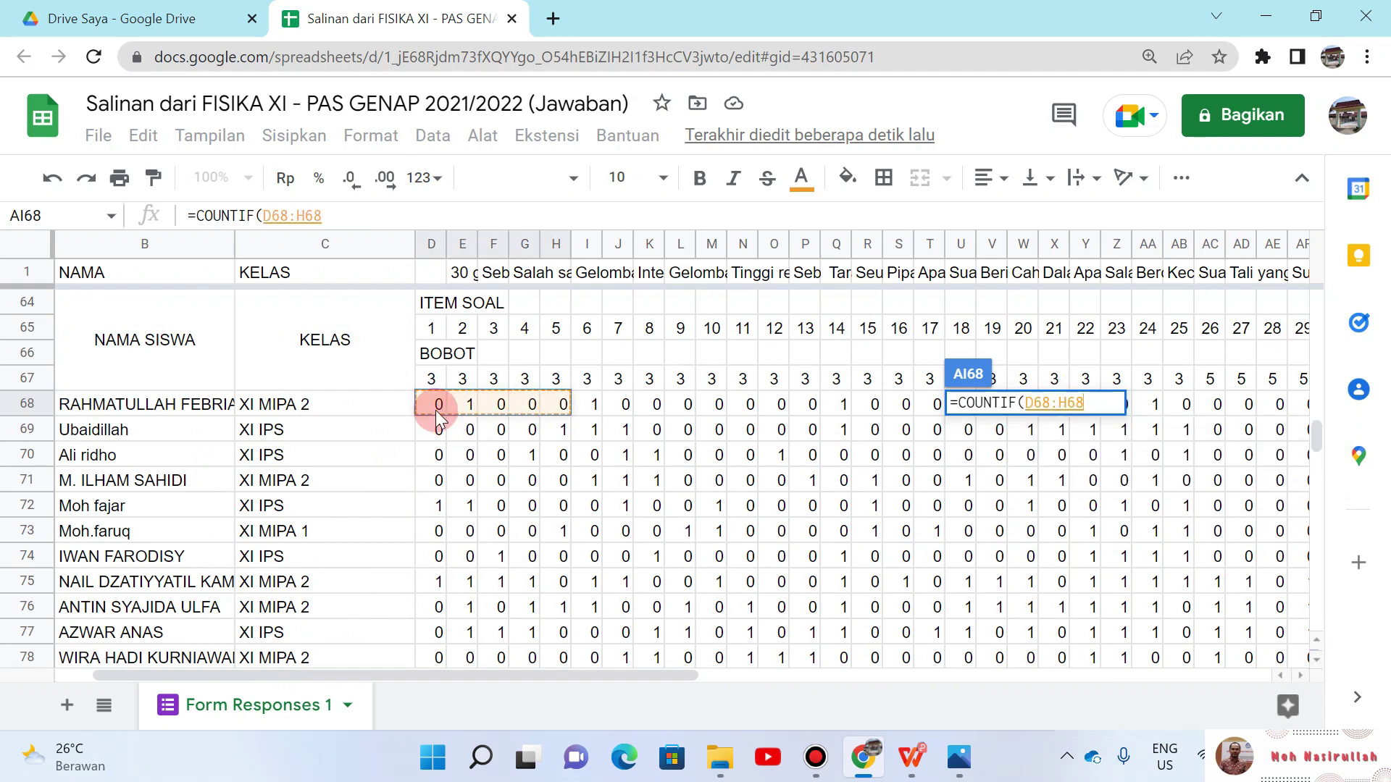
key(shift+Right)
key(shift+Right)
key(shift+Right)
key(shift+Right)
key(shift+Right)
key(shift+Right)
key(shift+Right)
key(shift+Right)
key(shift+Right)
key(shift+Right)
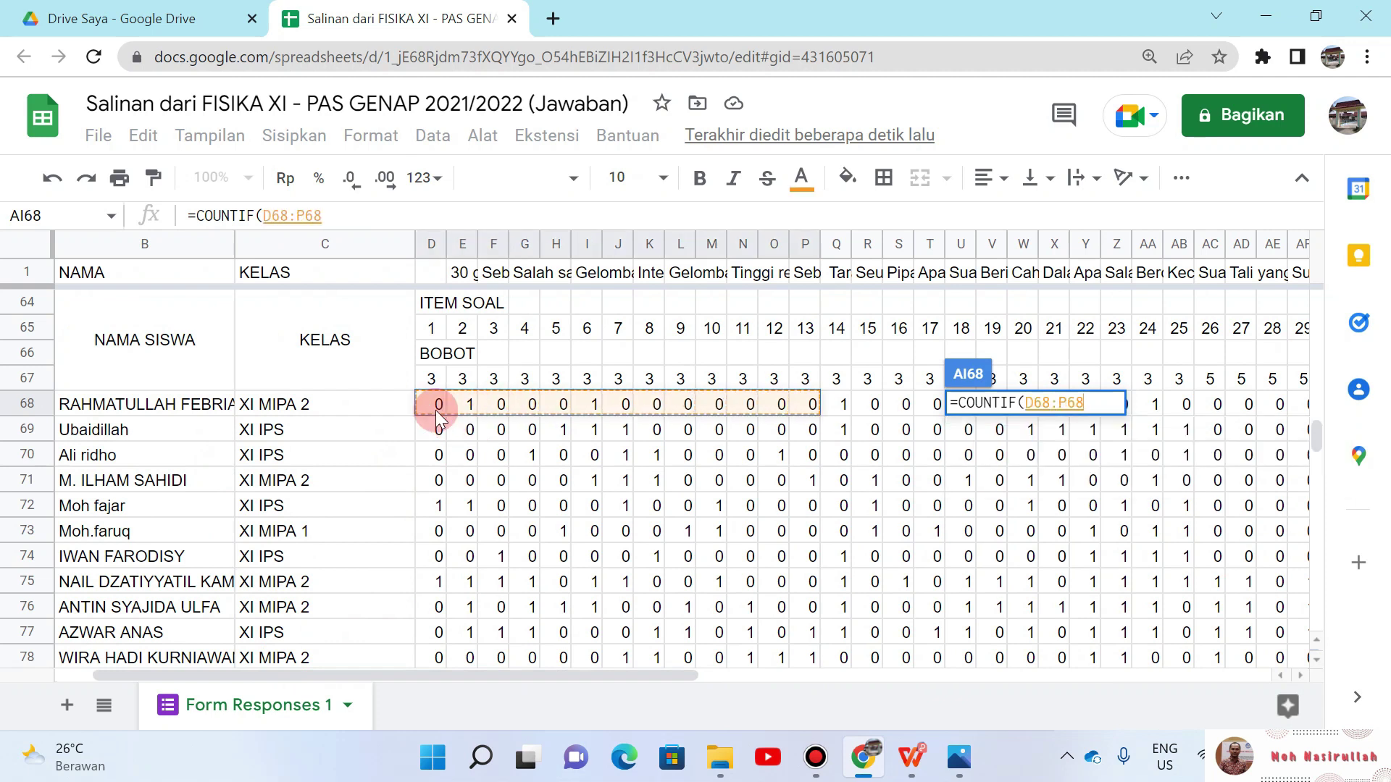
key(shift+Right)
key(shift+Right)
key(shift+Right)
key(shift+Right)
key(shift+Right)
key(shift+Right)
key(shift+Right)
key(shift+Right)
key(shift+Right)
key(shift+Right)
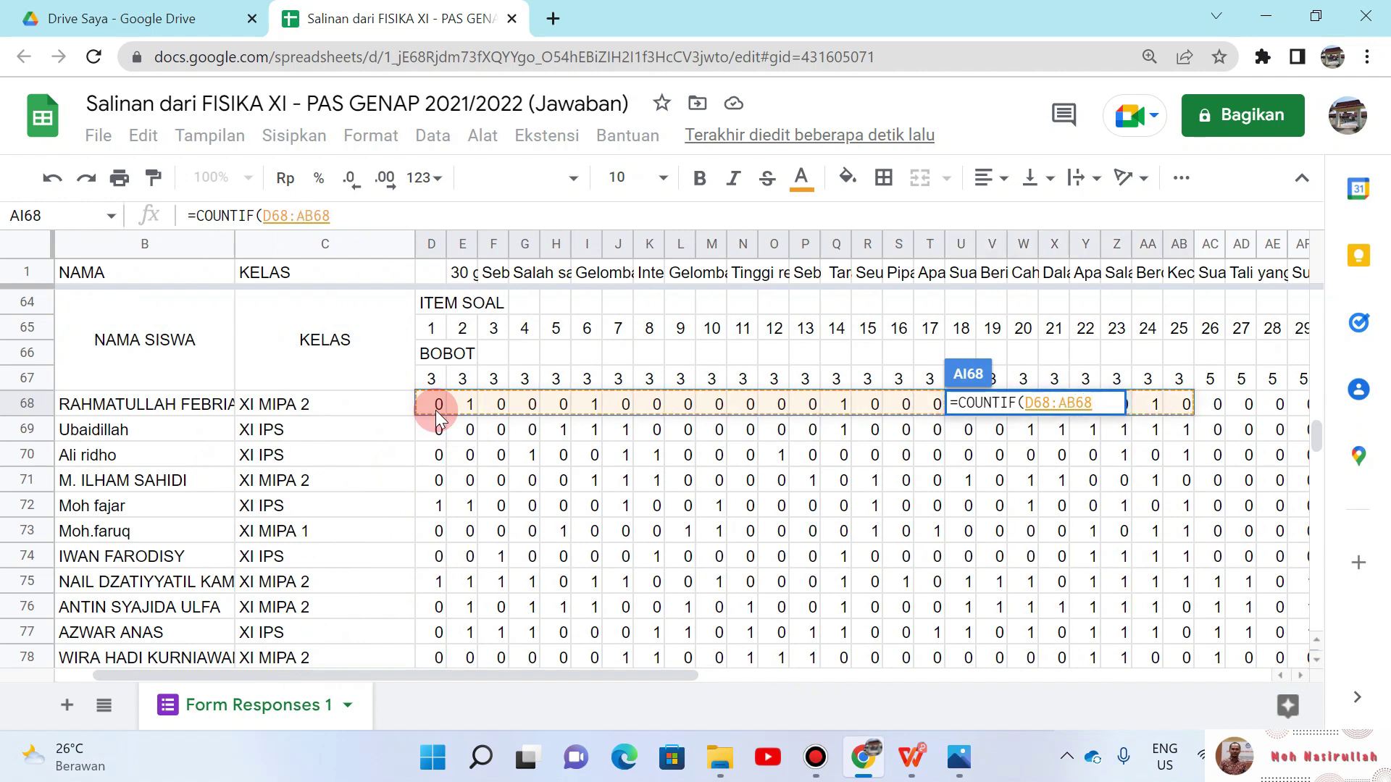
text(=1)
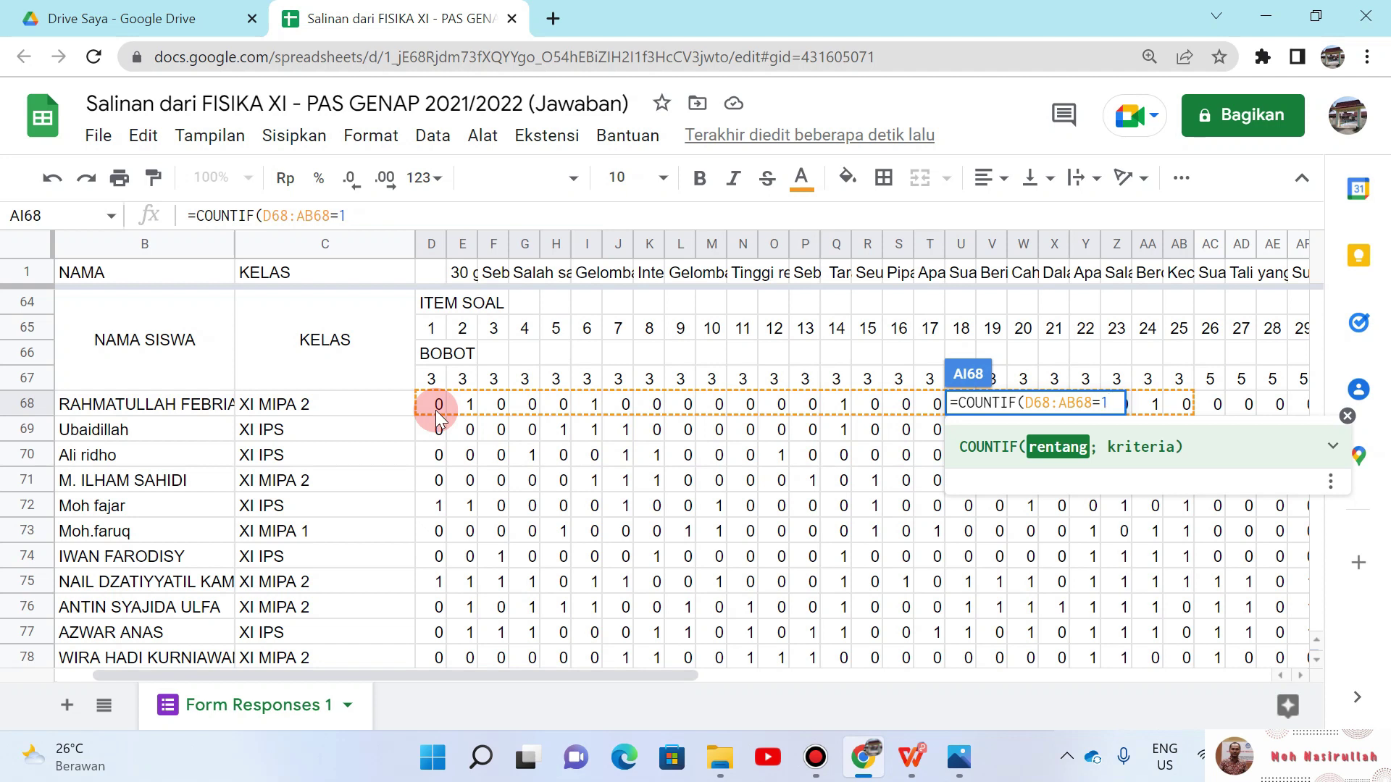
key(BackSpace)
key(BackSpace)
text(;)
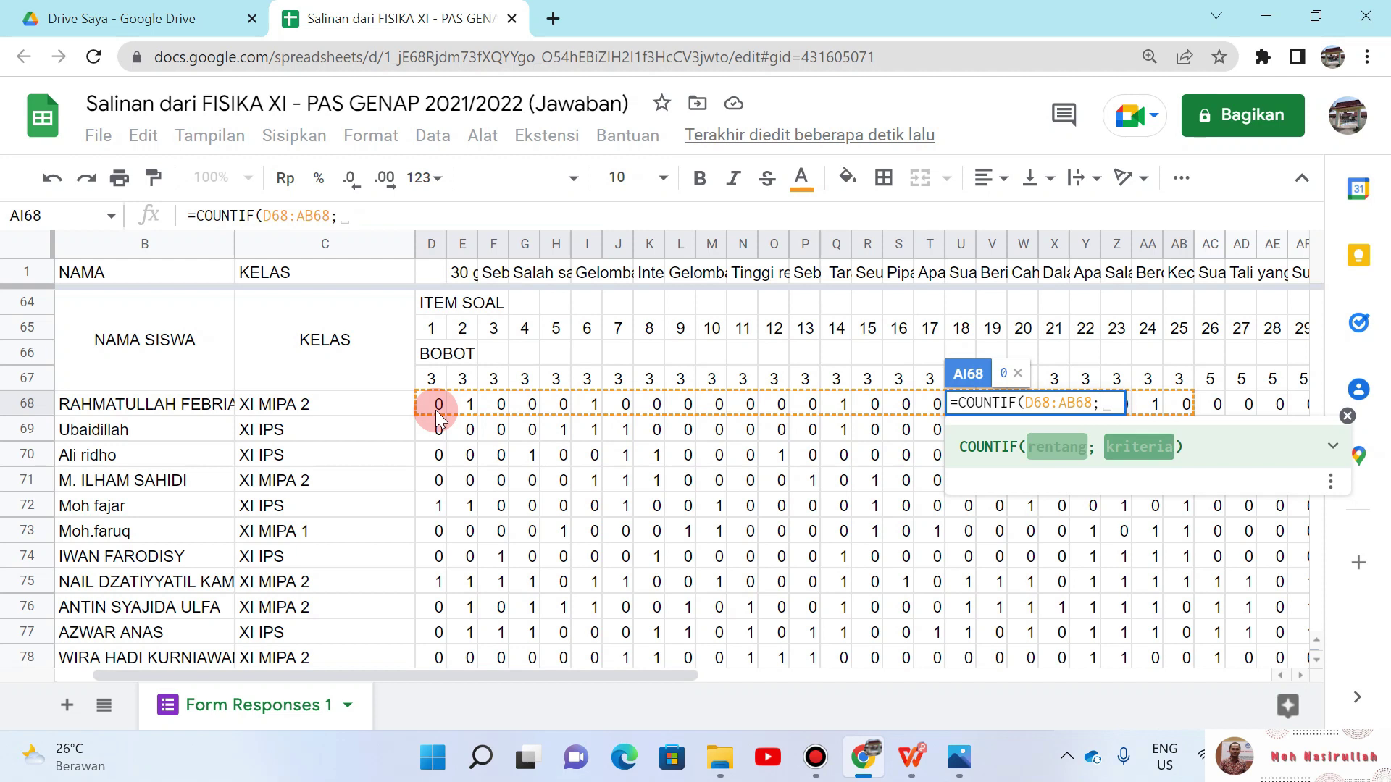
text(1))
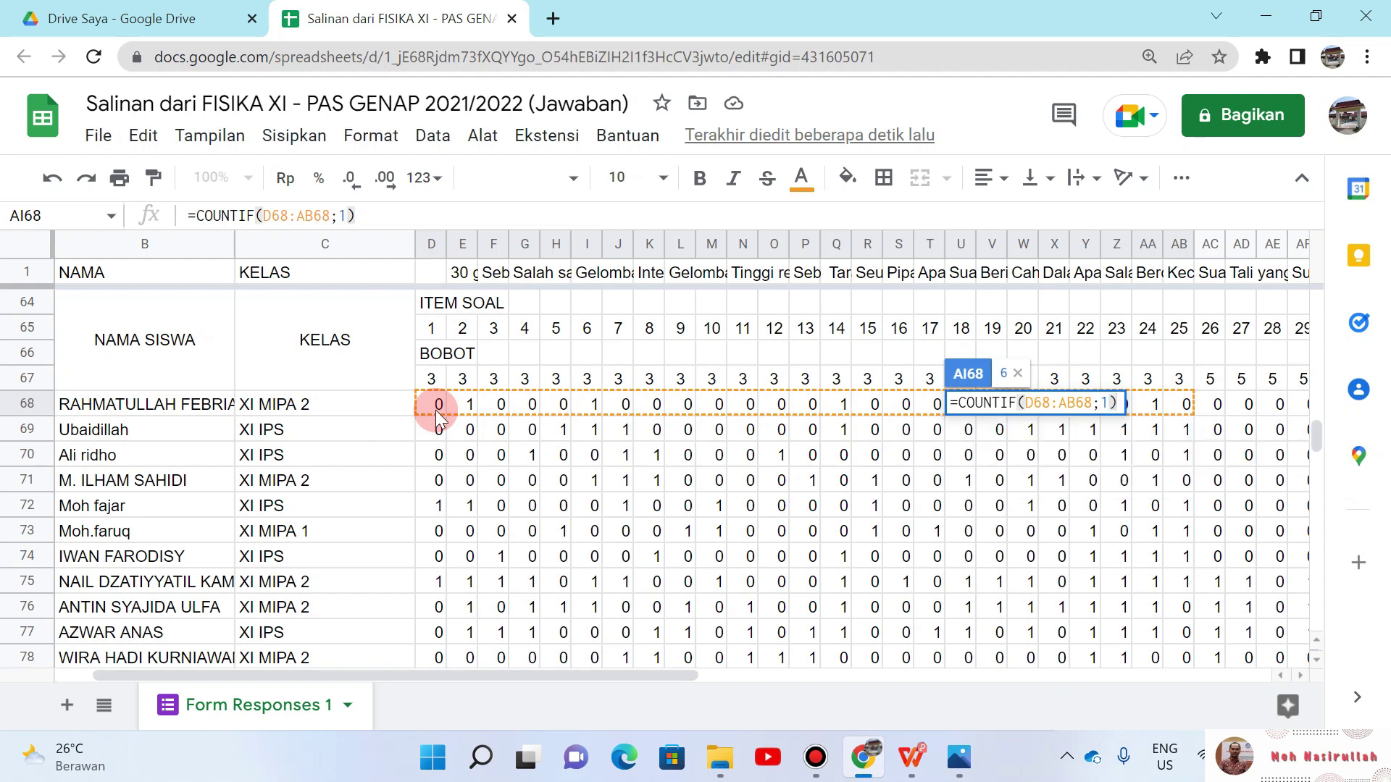
Step: Multiply the COUNTIF result in AI68 by 3 and enclose that product in parentheses
text(*3)
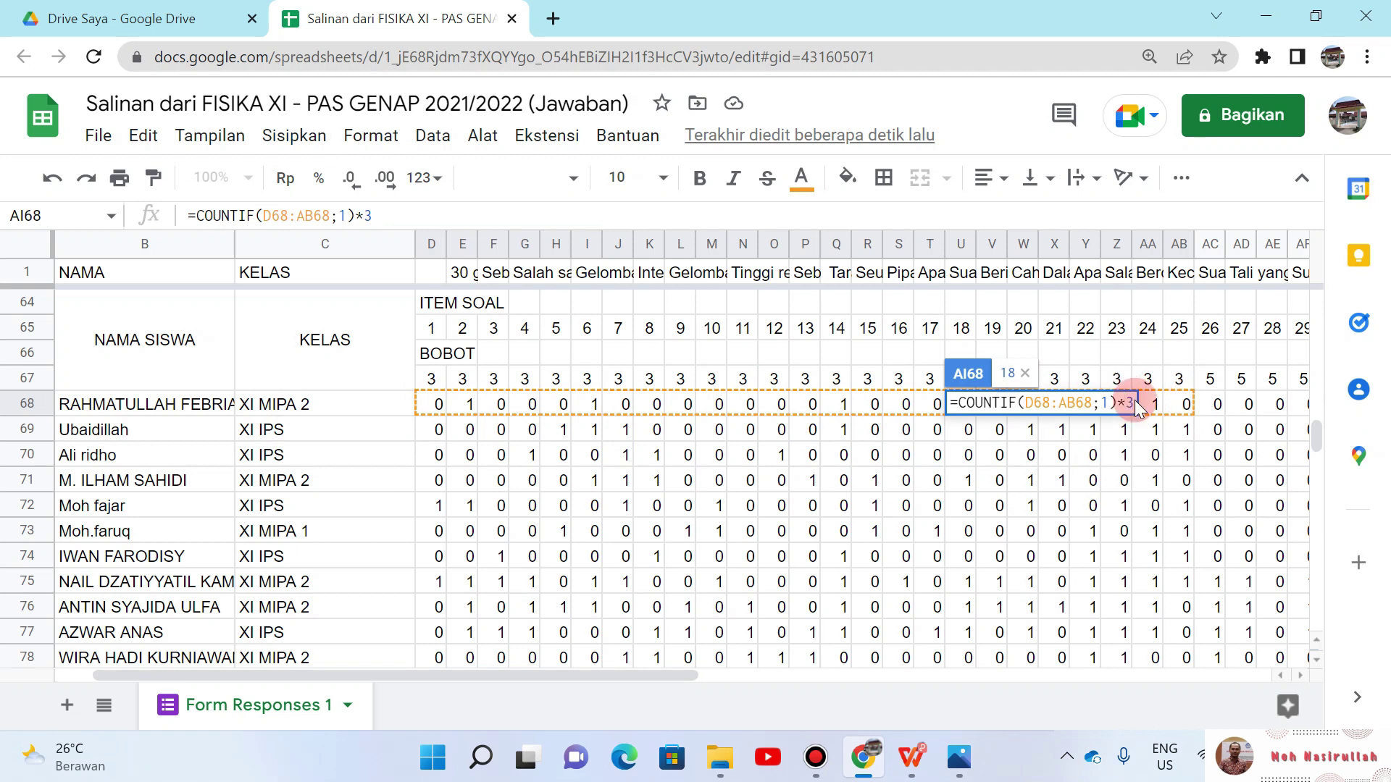
text())
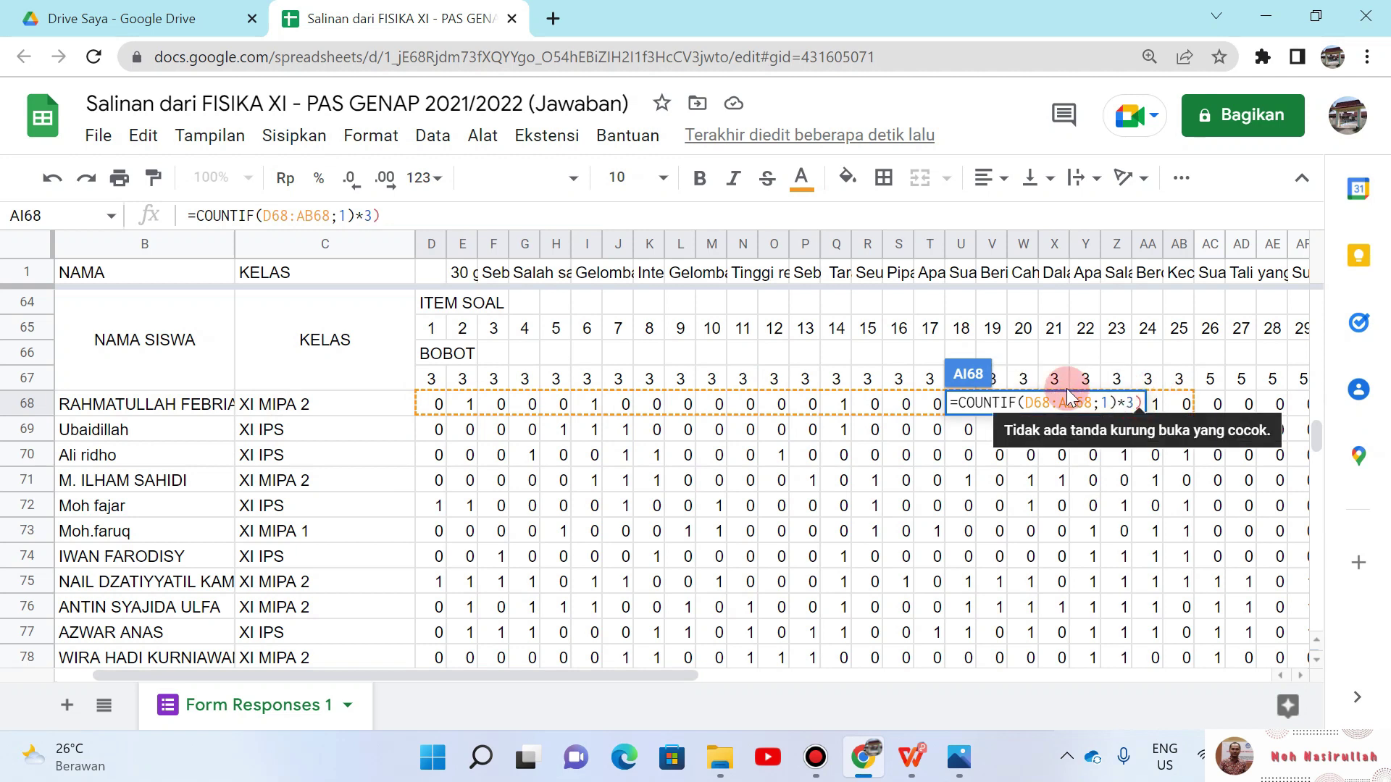
click(957, 403)
text(()
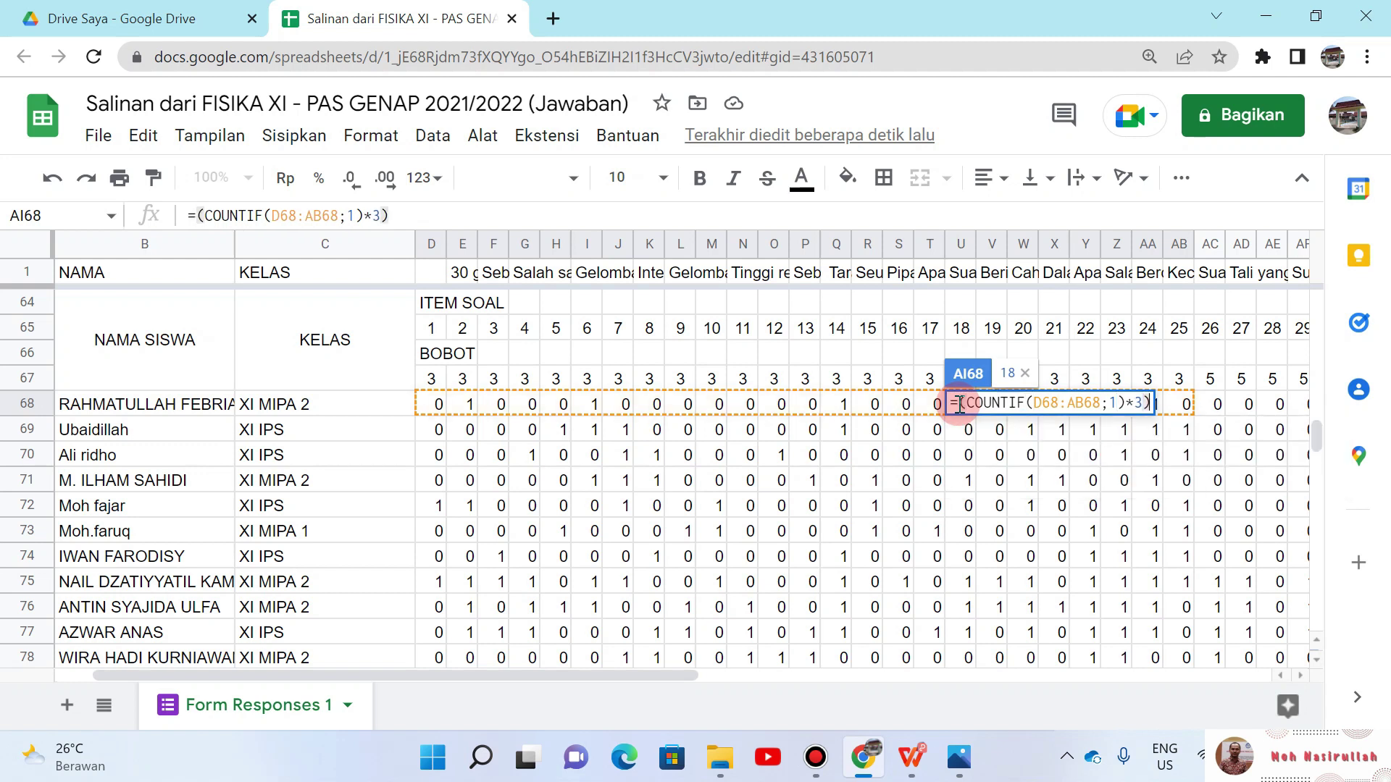
Step: Add a second parenthesized COUNTIF to the AI68 formula with the range AC68:AG68, covering items 26 to 30, and the criterion 1
text(+)
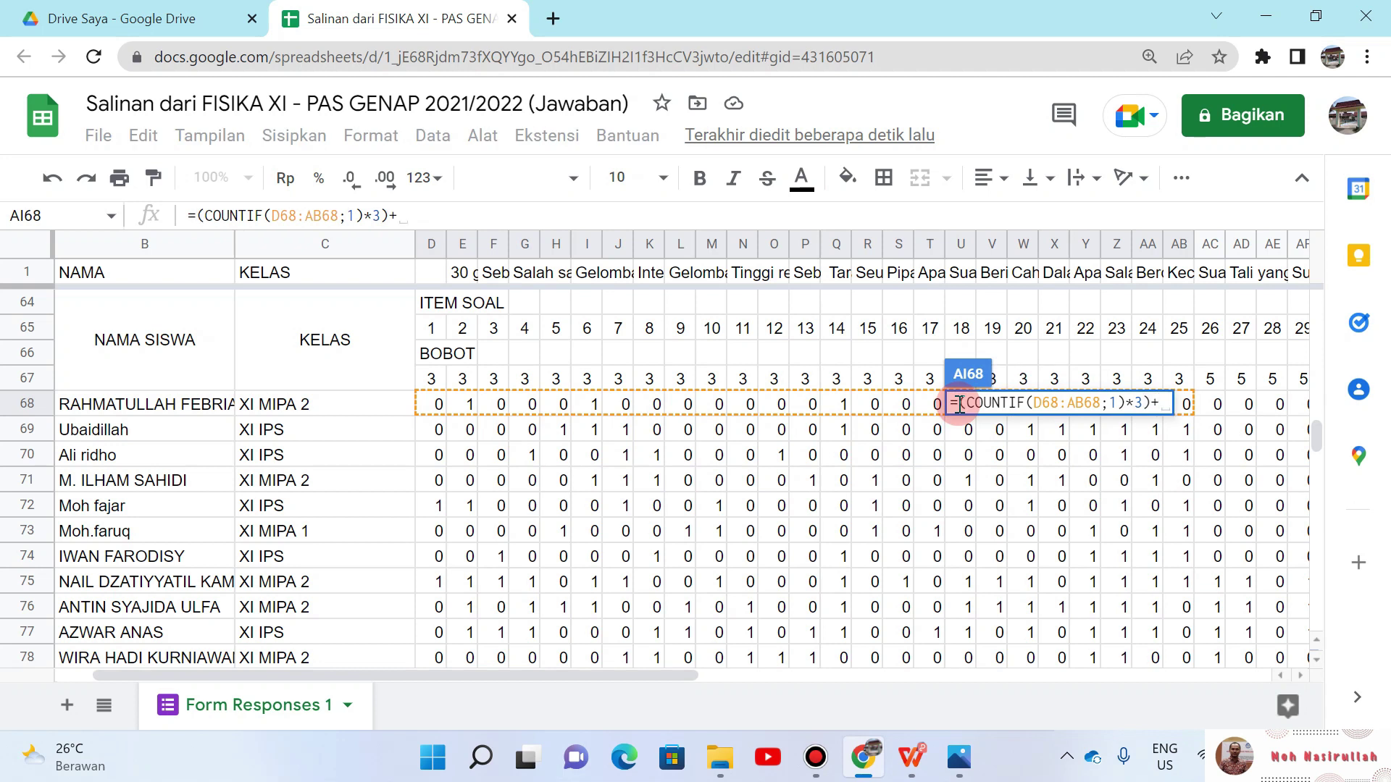
text((COUN)
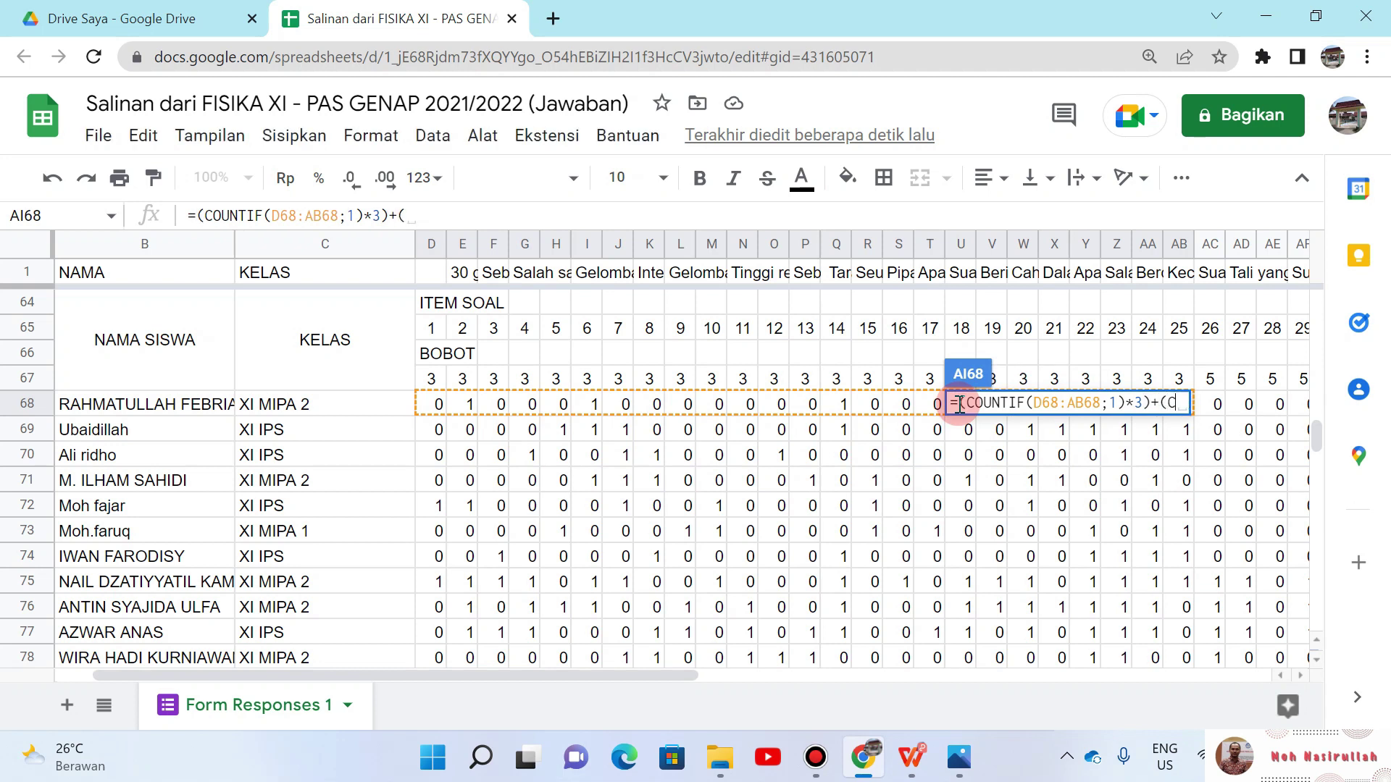
text(TIF()
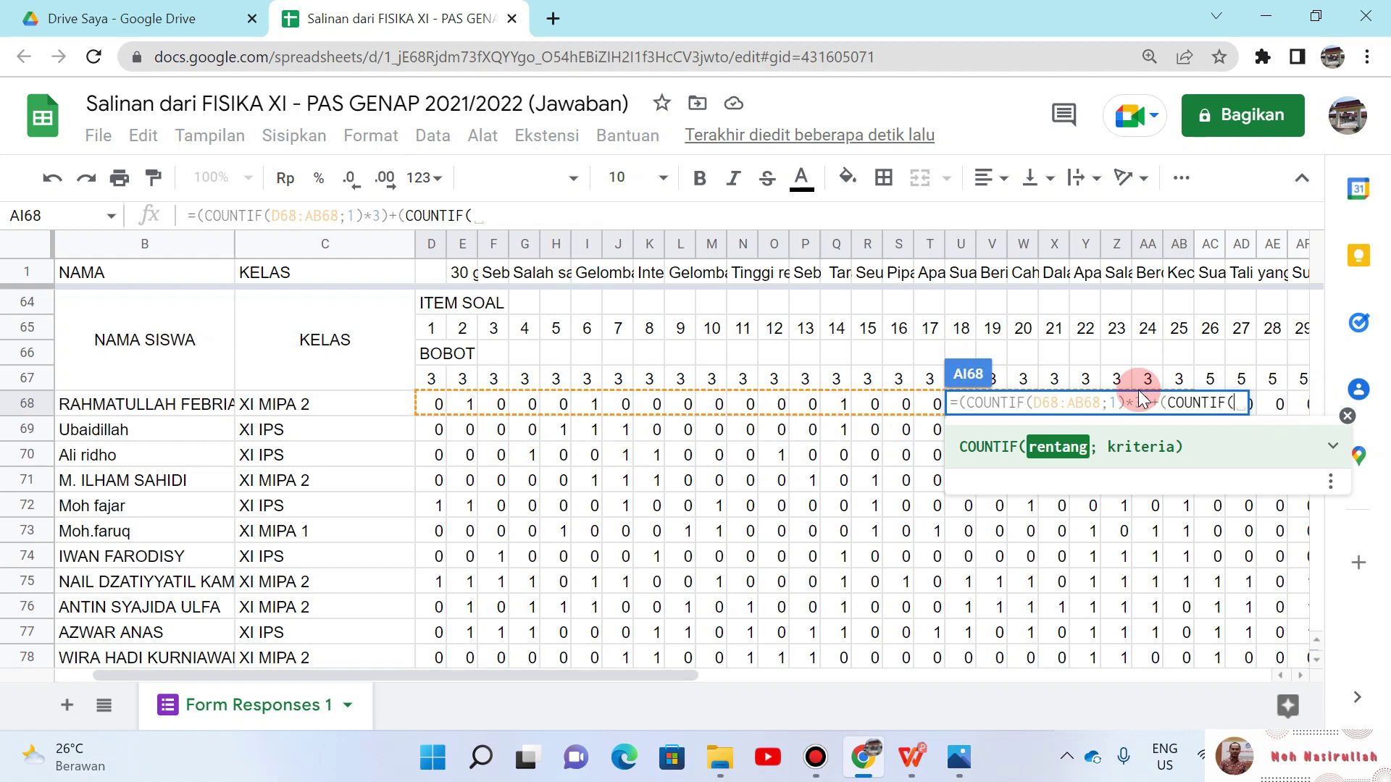
click(1208, 377)
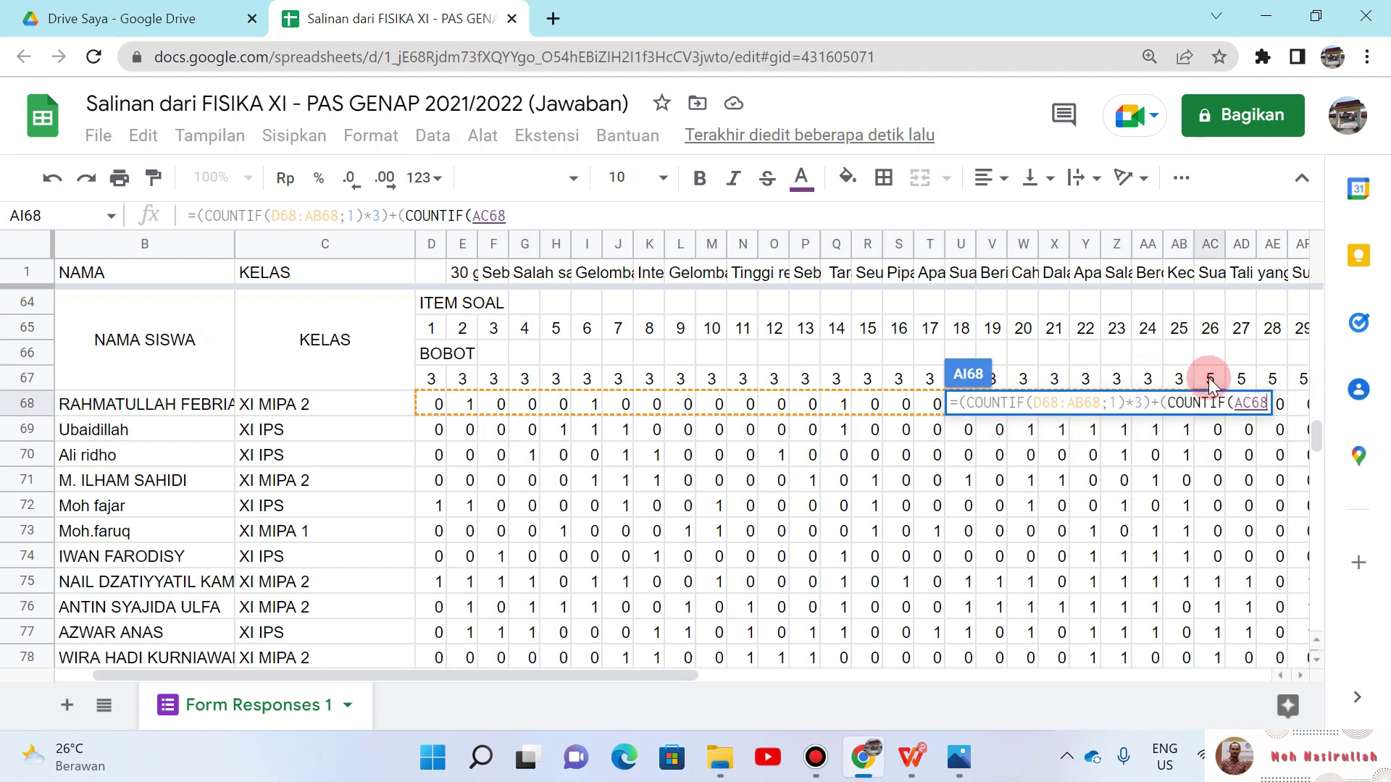
key(shift+Right)
key(shift+Right)
key(shift+Right)
key(shift+Right)
key(shift+Left)
key(shift+Left)
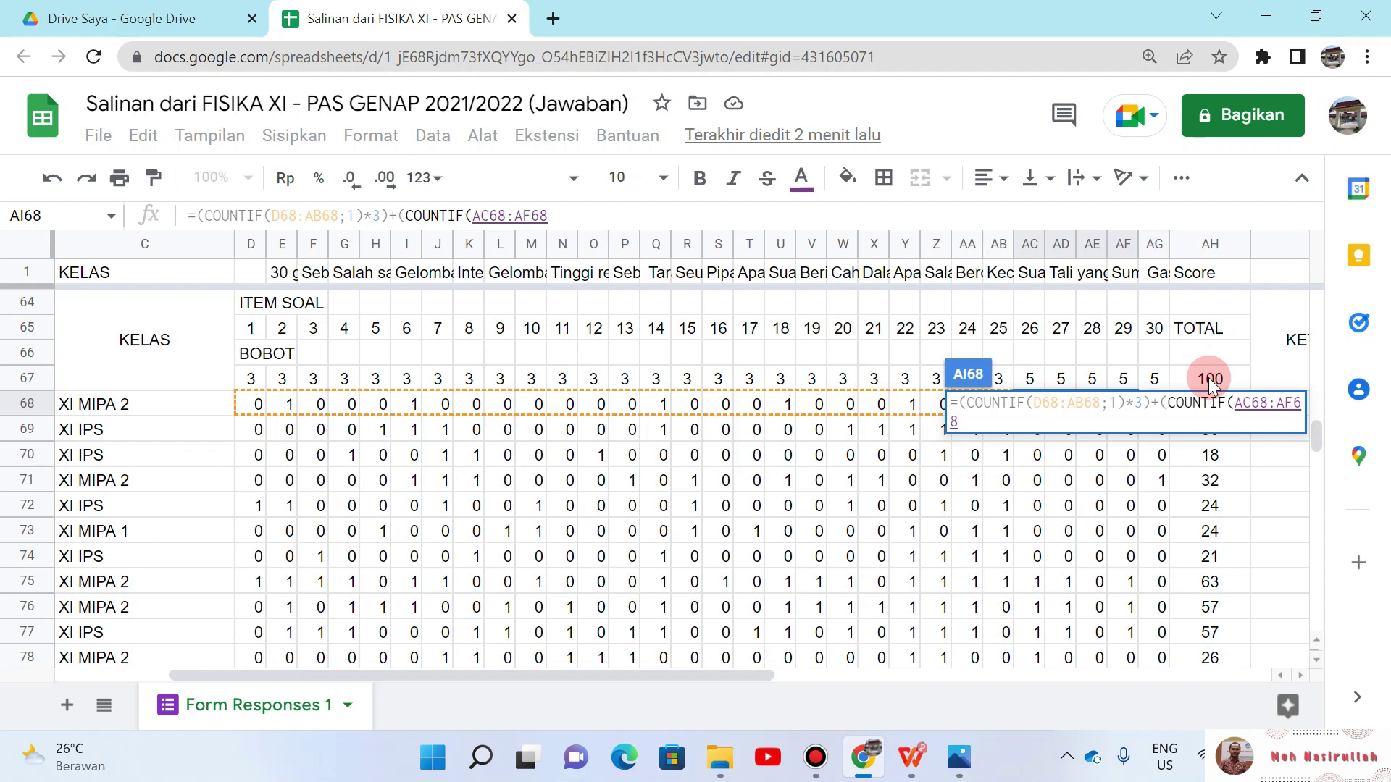
key(shift+Right)
key(shift+Right)
text(;1)
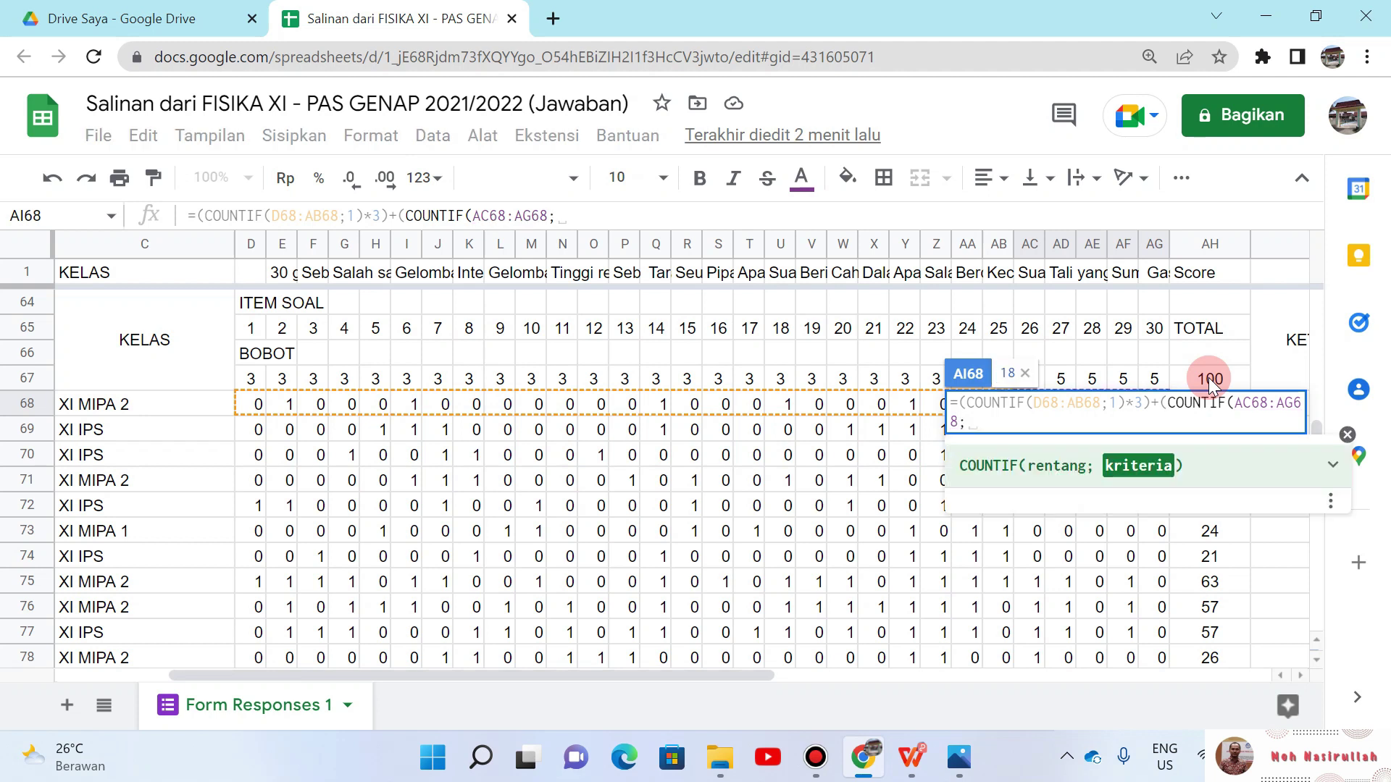
text())
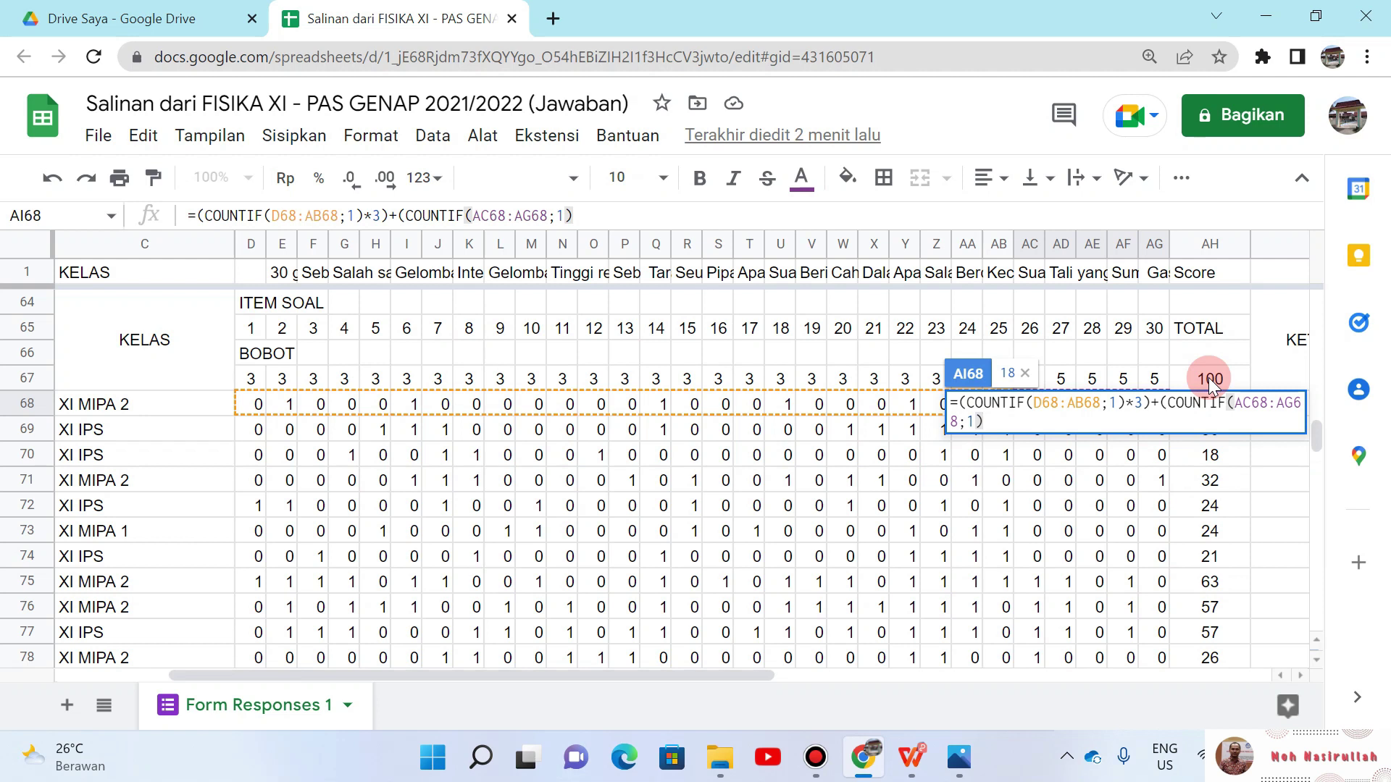
Step: Multiply the second COUNTIF by 5, complete the formula, and fill it from AI68 down to AI70
text(*)
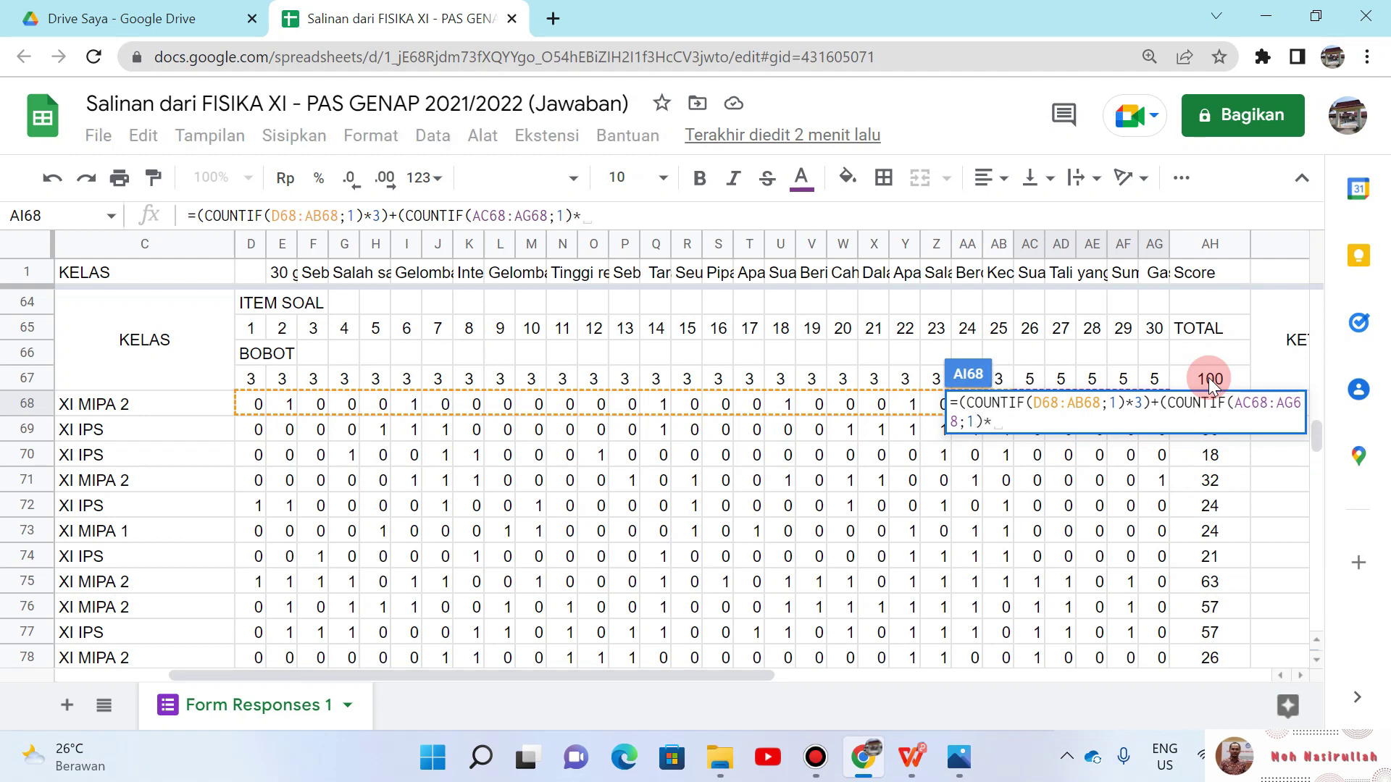
text(5)
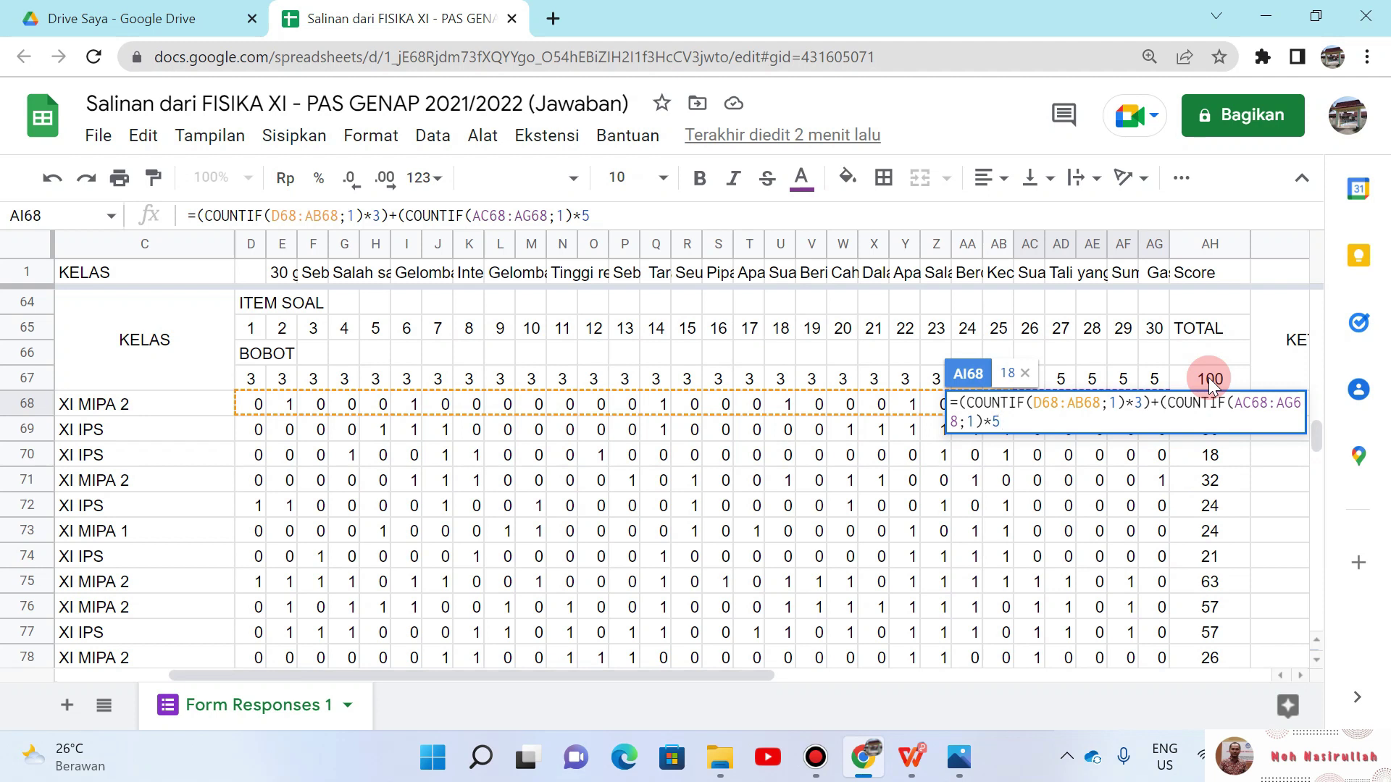
text())
key(Return)
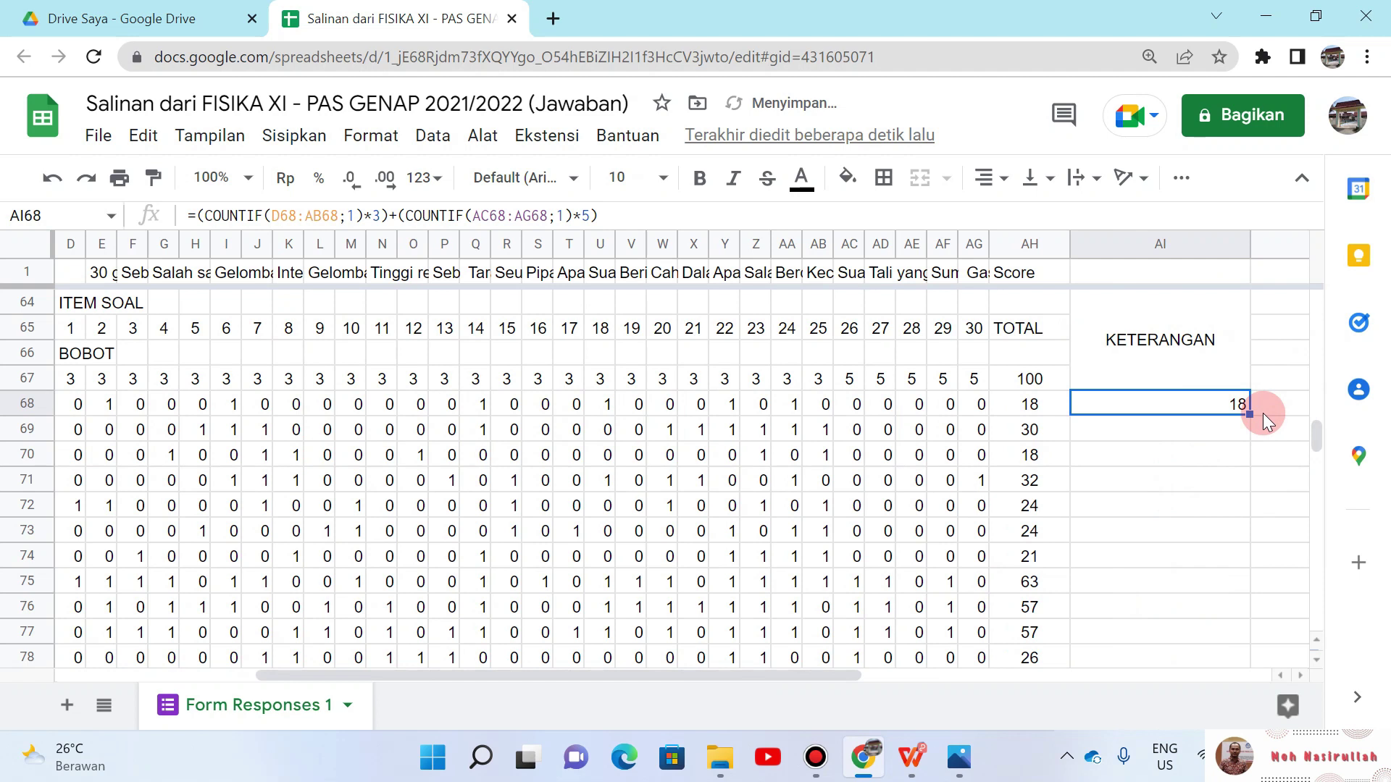
drag(1249, 414, 1247, 455)
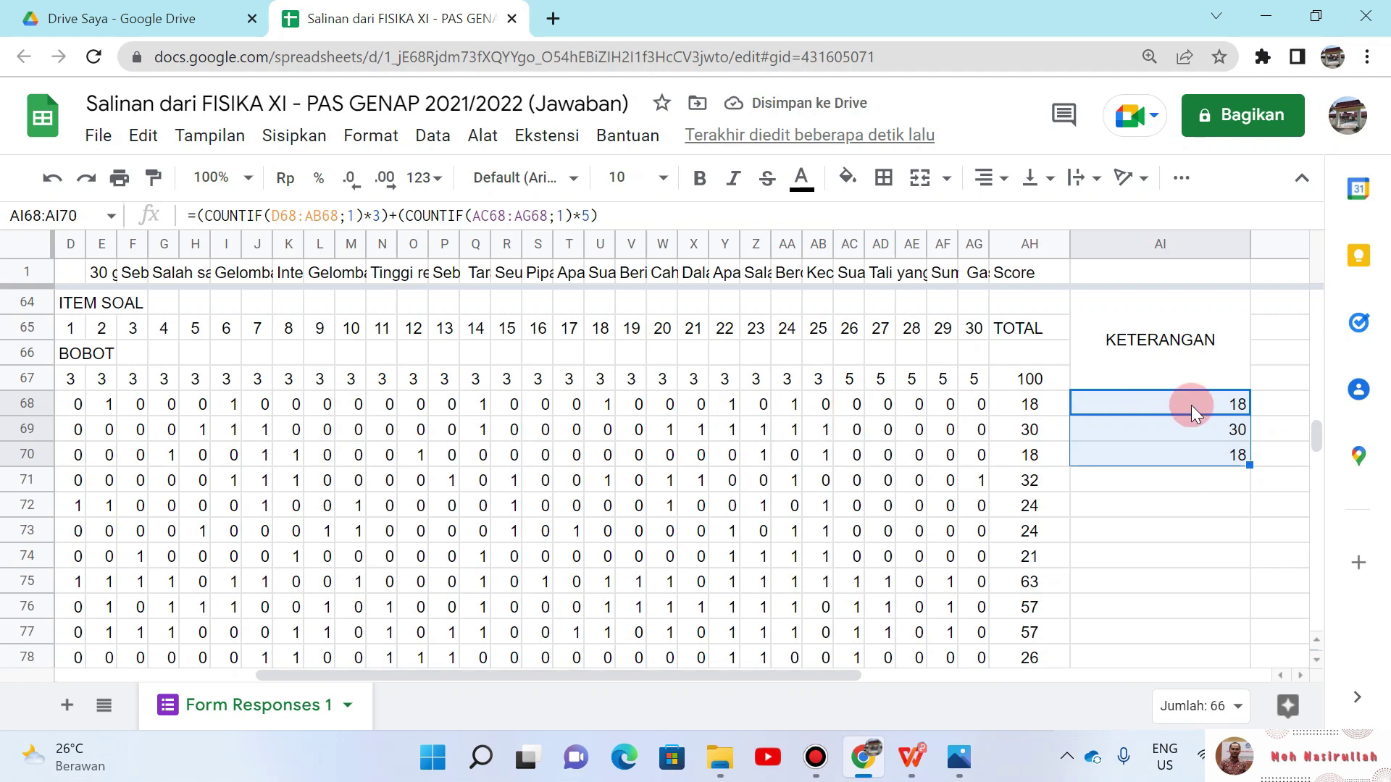
Step: Undo the fill and the COUNTIF formula under KETERANGAN, and select AI68 again
key(ctrl+z)
key(ctrl+z)
key(ctrl+z)
key(ctrl+z)
key(ctrl+z)
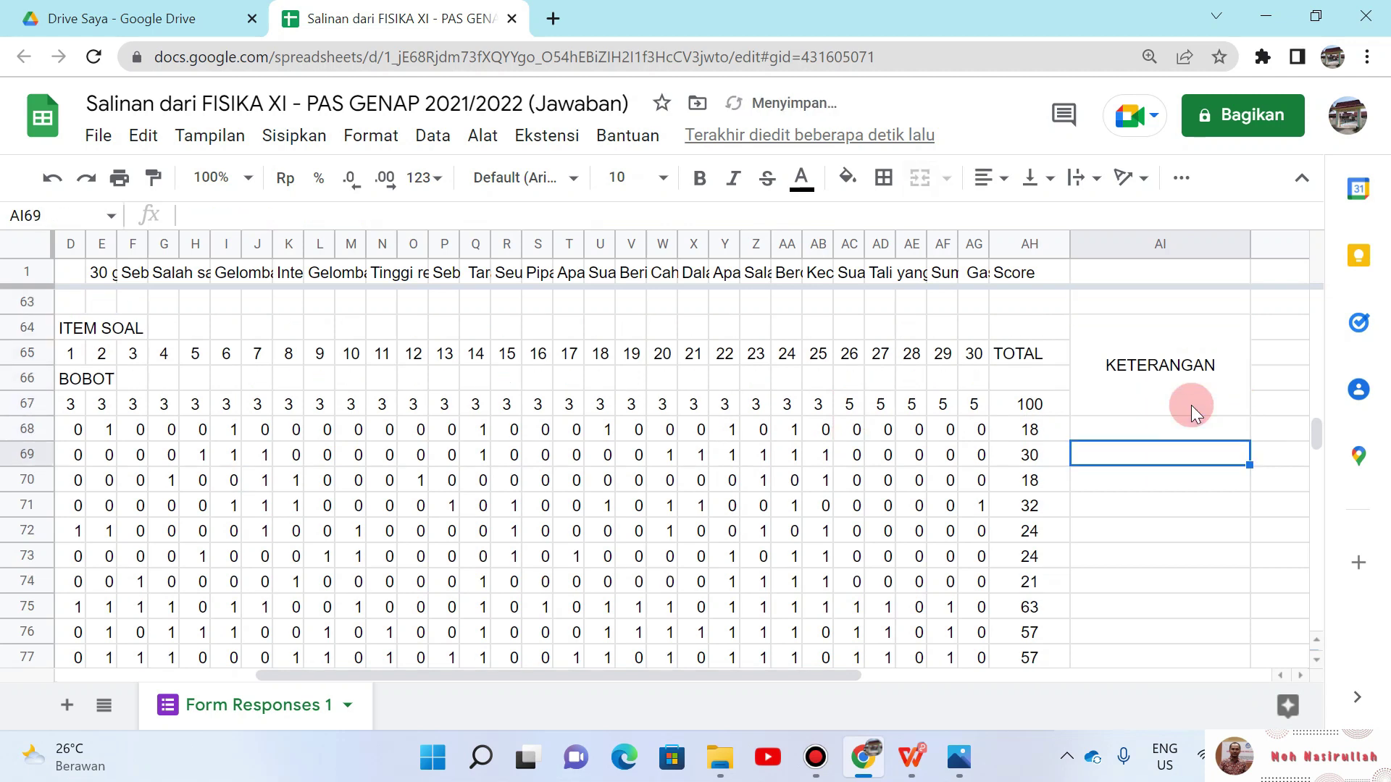
key(Right)
key(Right)
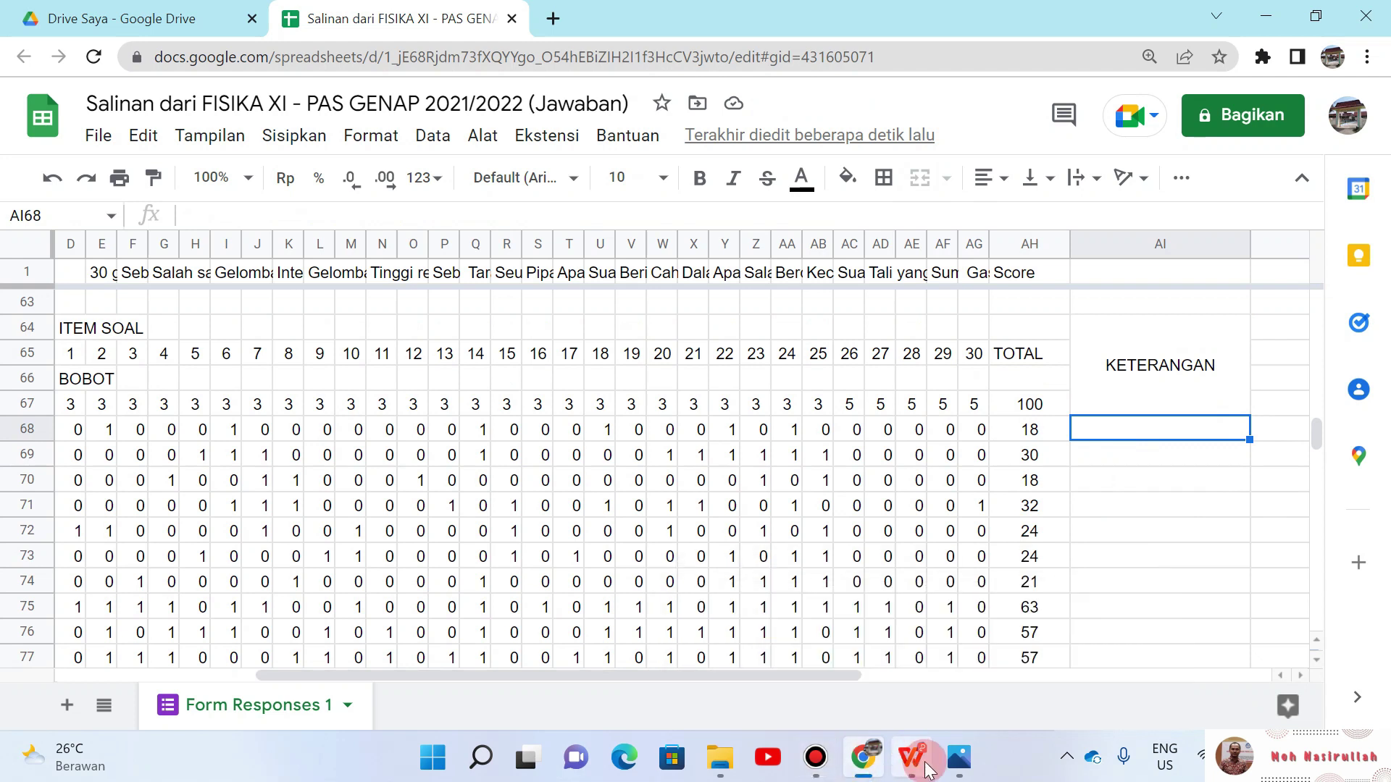
Step: Switch to the Panduan assessment PDF in WPS Office and copy the 0 - 40% description "belum mencapai, remedial di seluruh bagian"
click(976, 632)
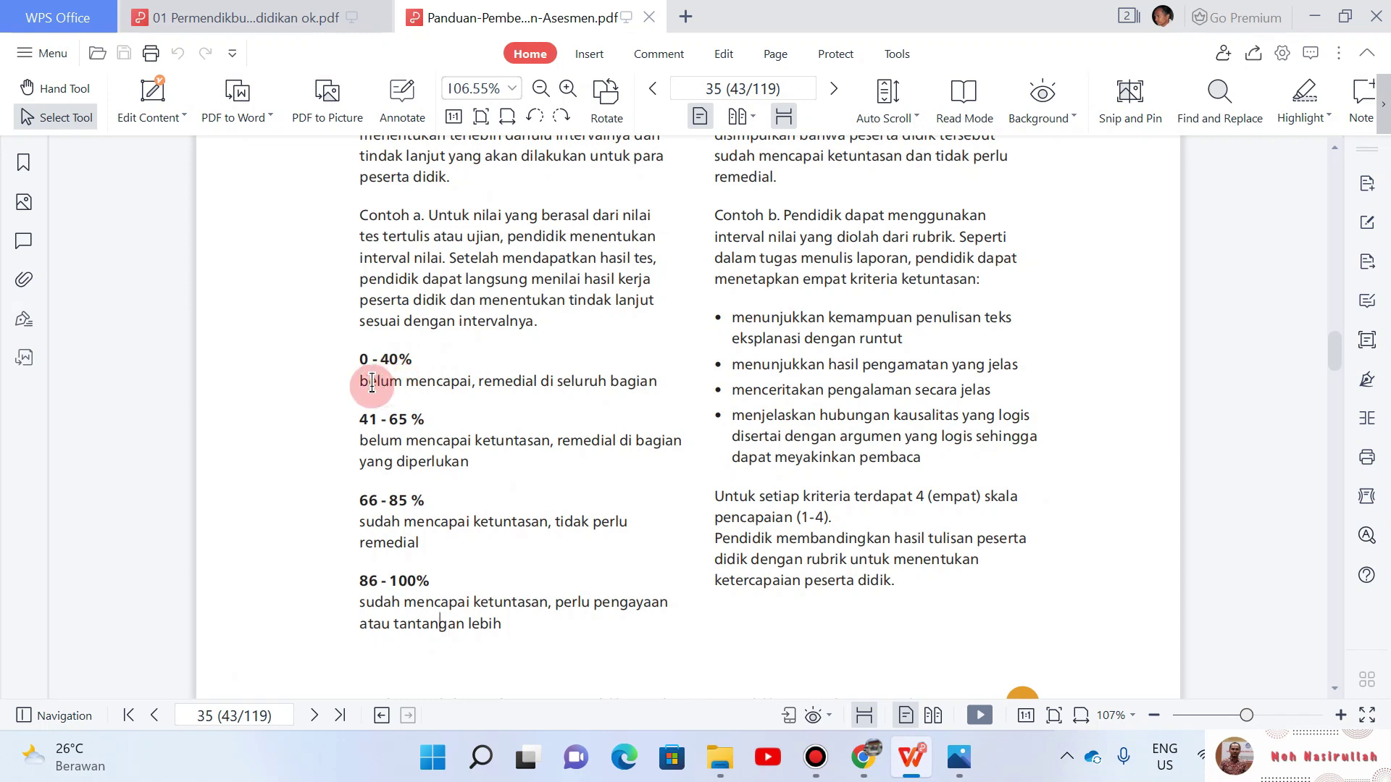
drag(364, 383, 636, 384)
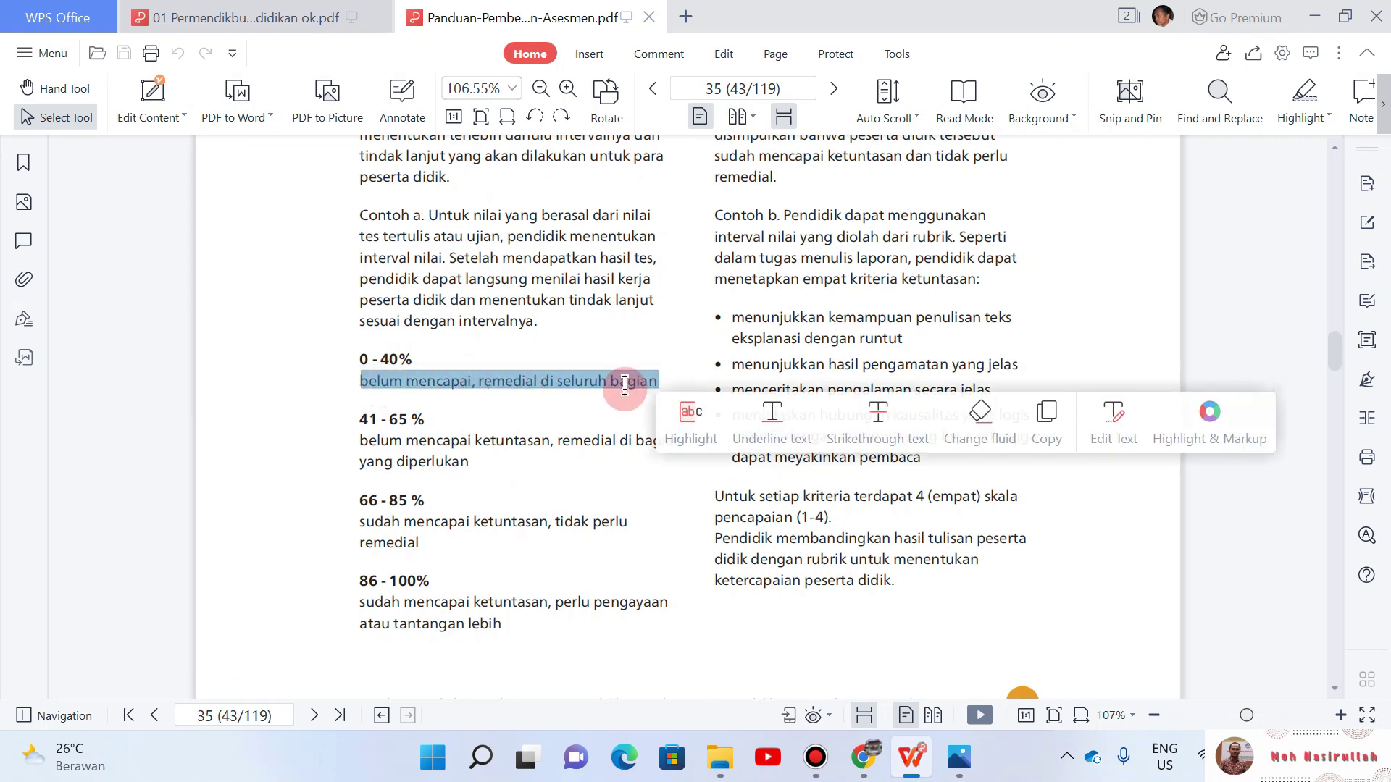
right_click(621, 385)
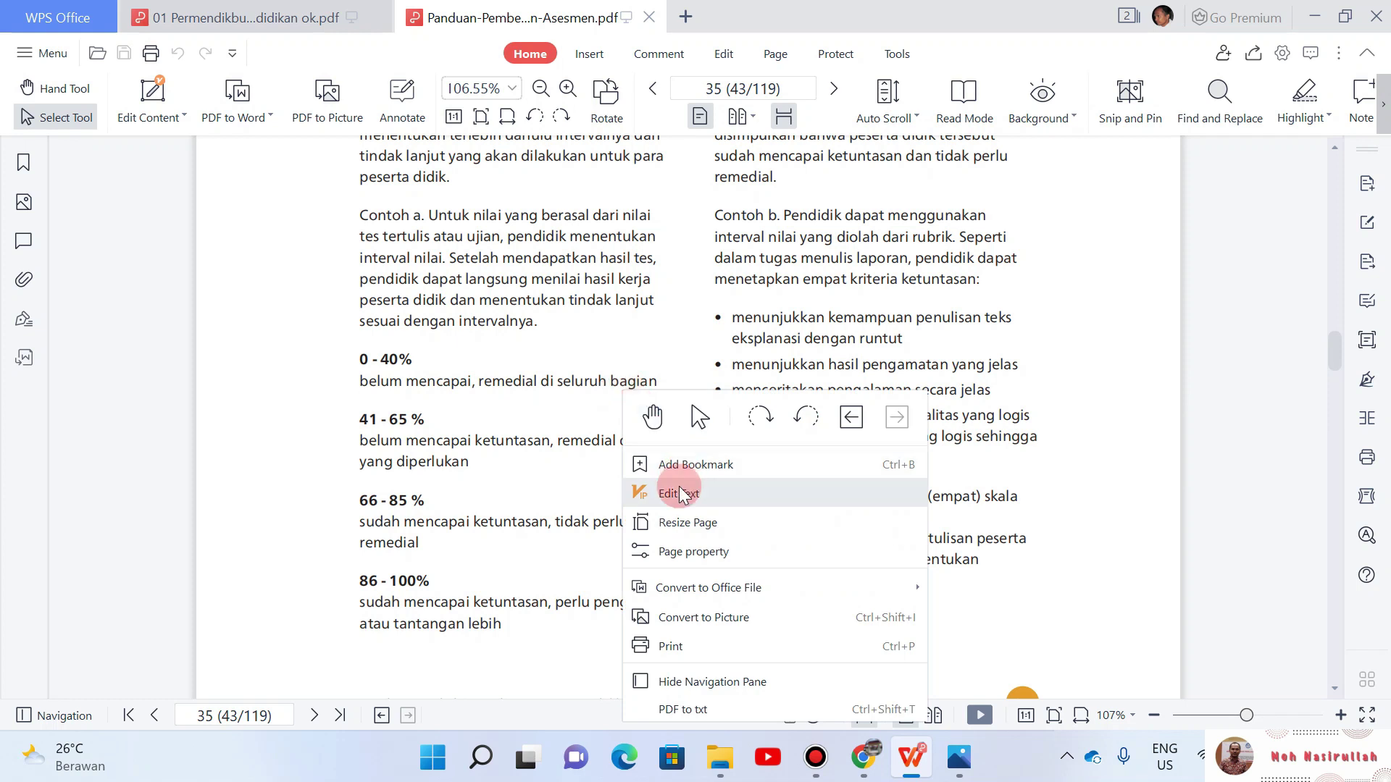
click(537, 378)
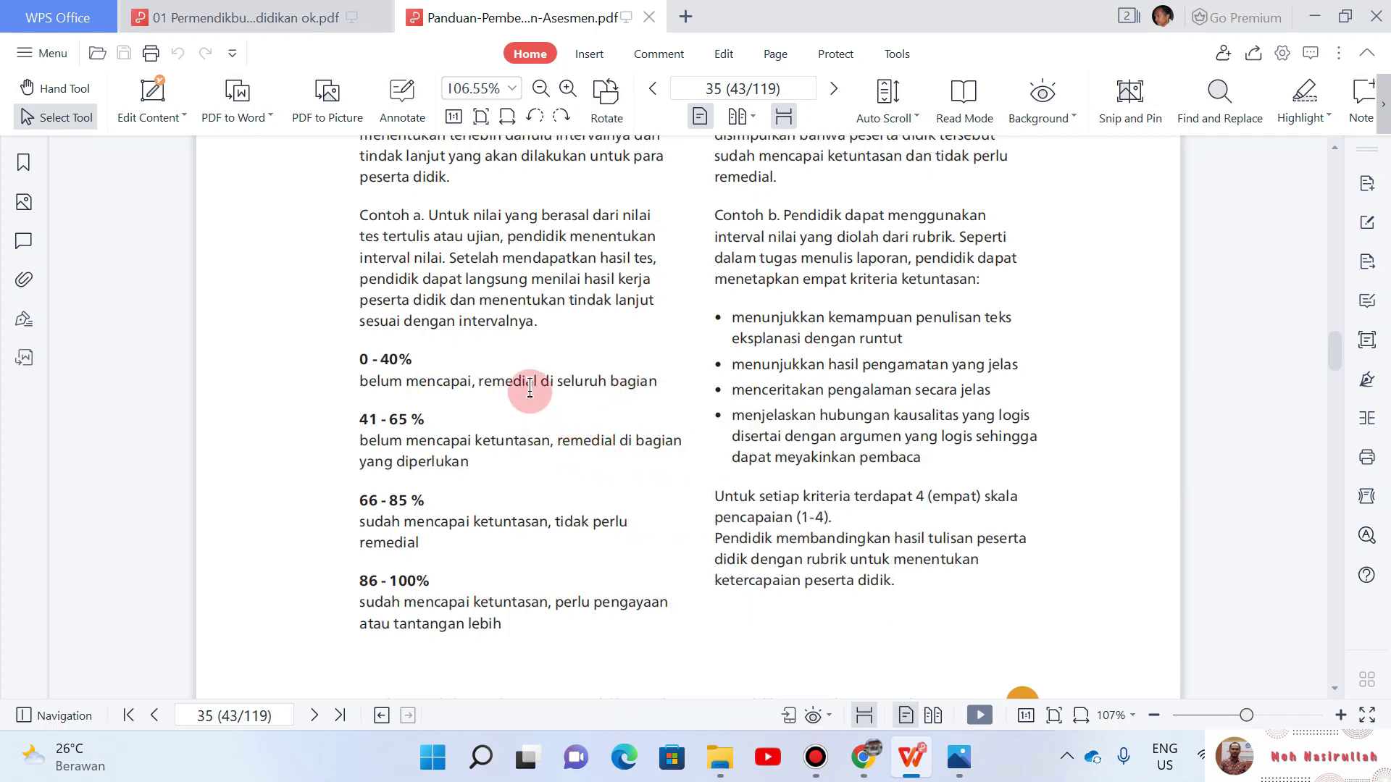
drag(356, 380, 658, 380)
key(ctrl+c)
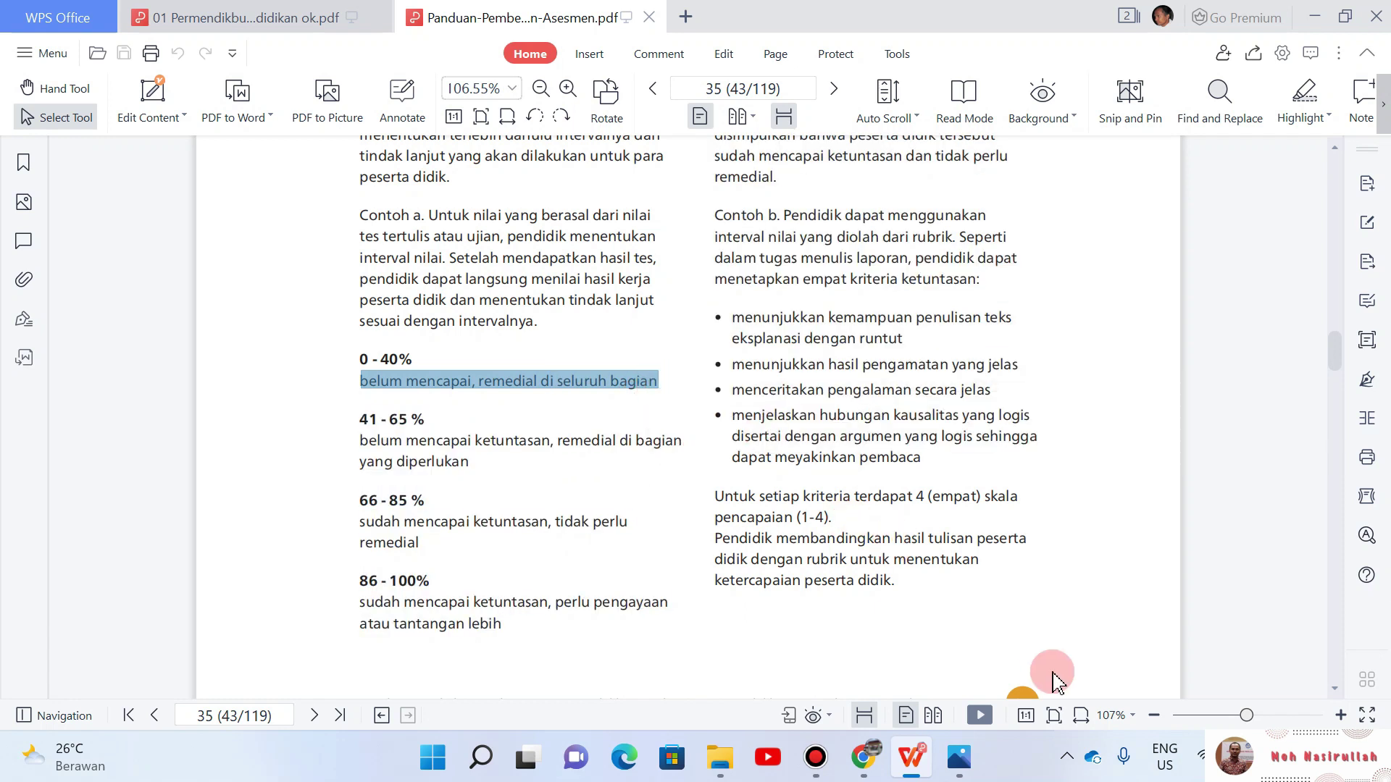
Step: Switch back to the Google Sheets score table and start an IF formula in AI68 with the condition AH68<=40
click(862, 652)
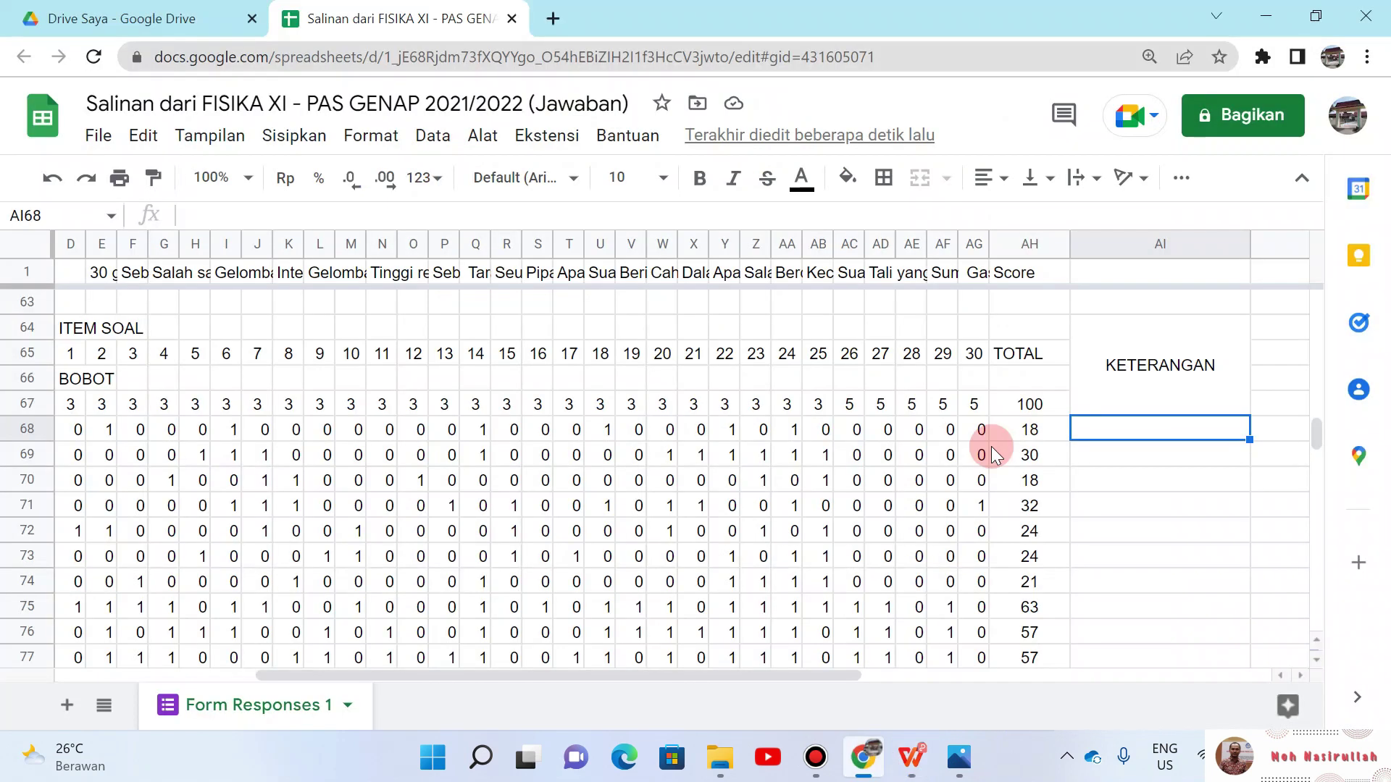
text(=)
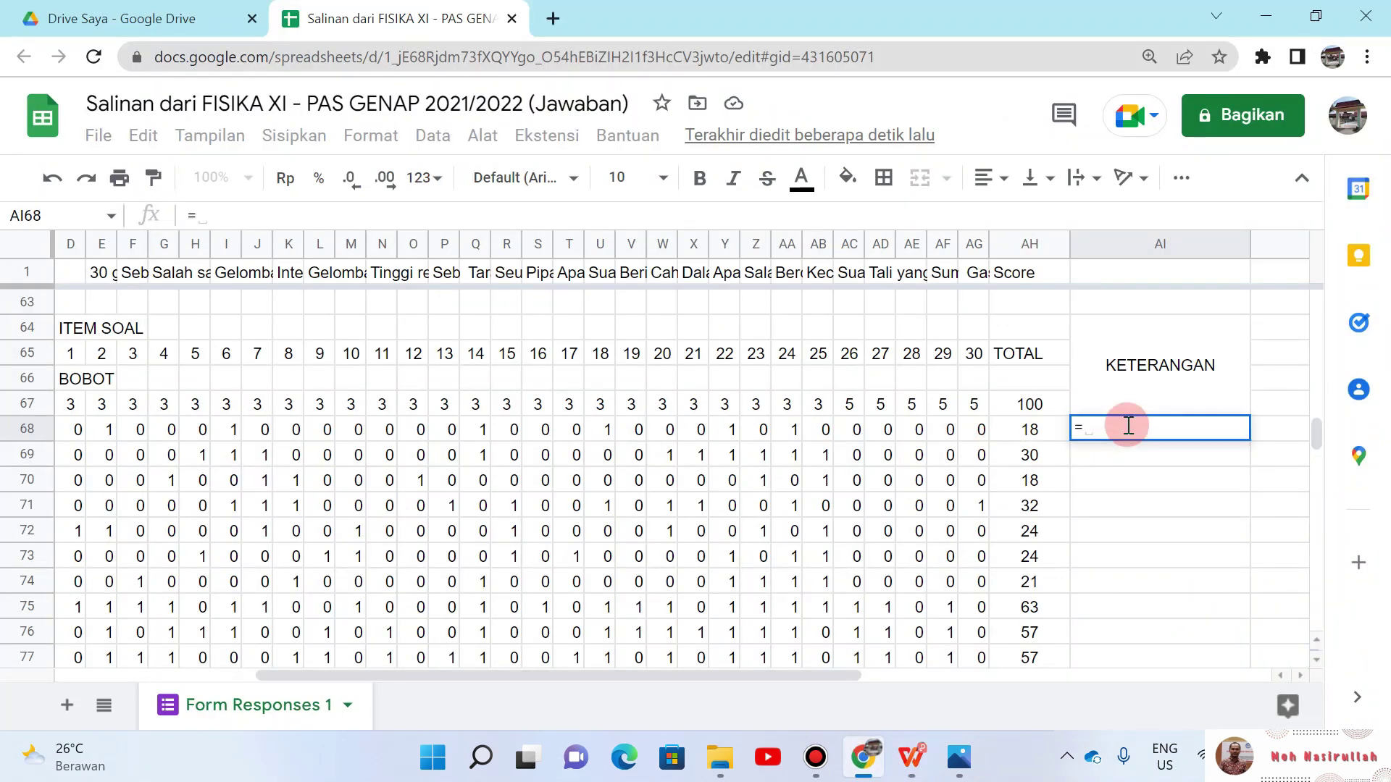
text(IF()
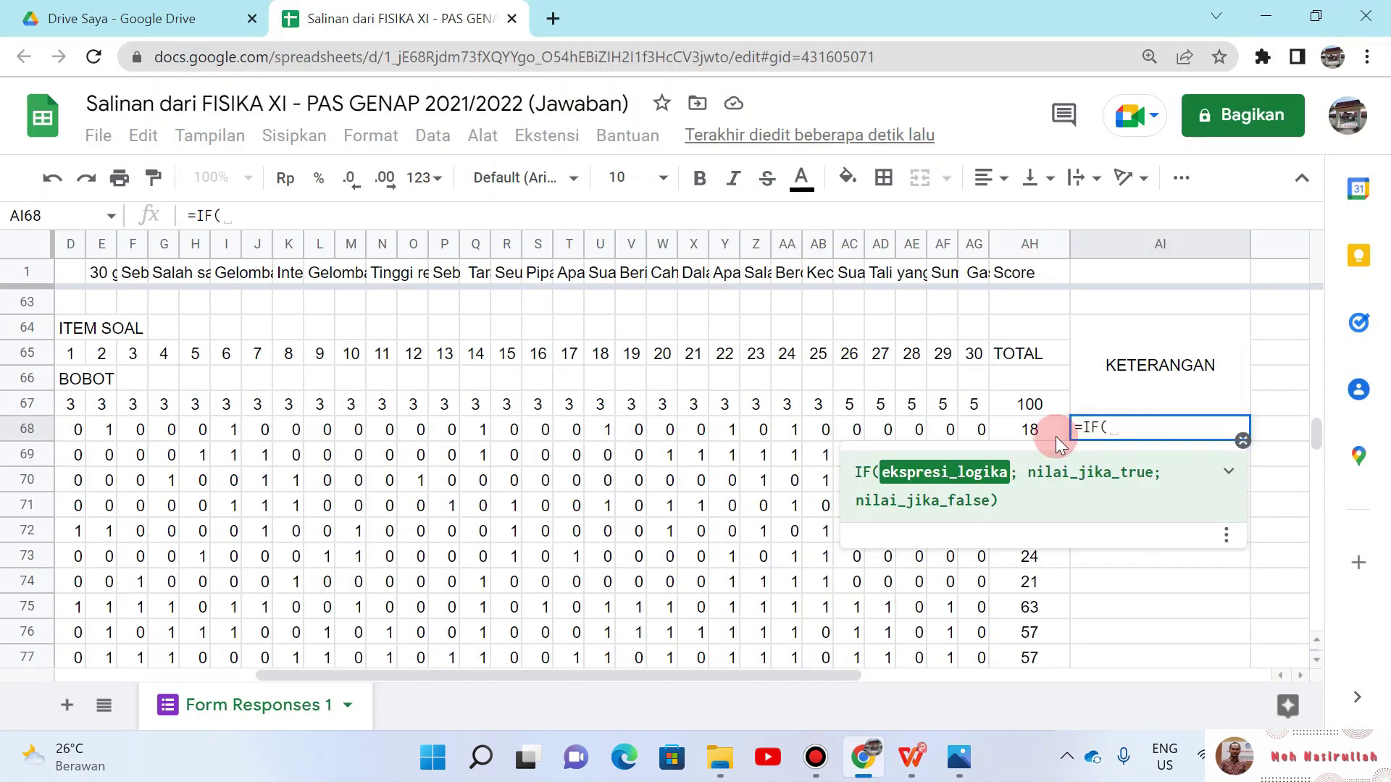
click(1032, 432)
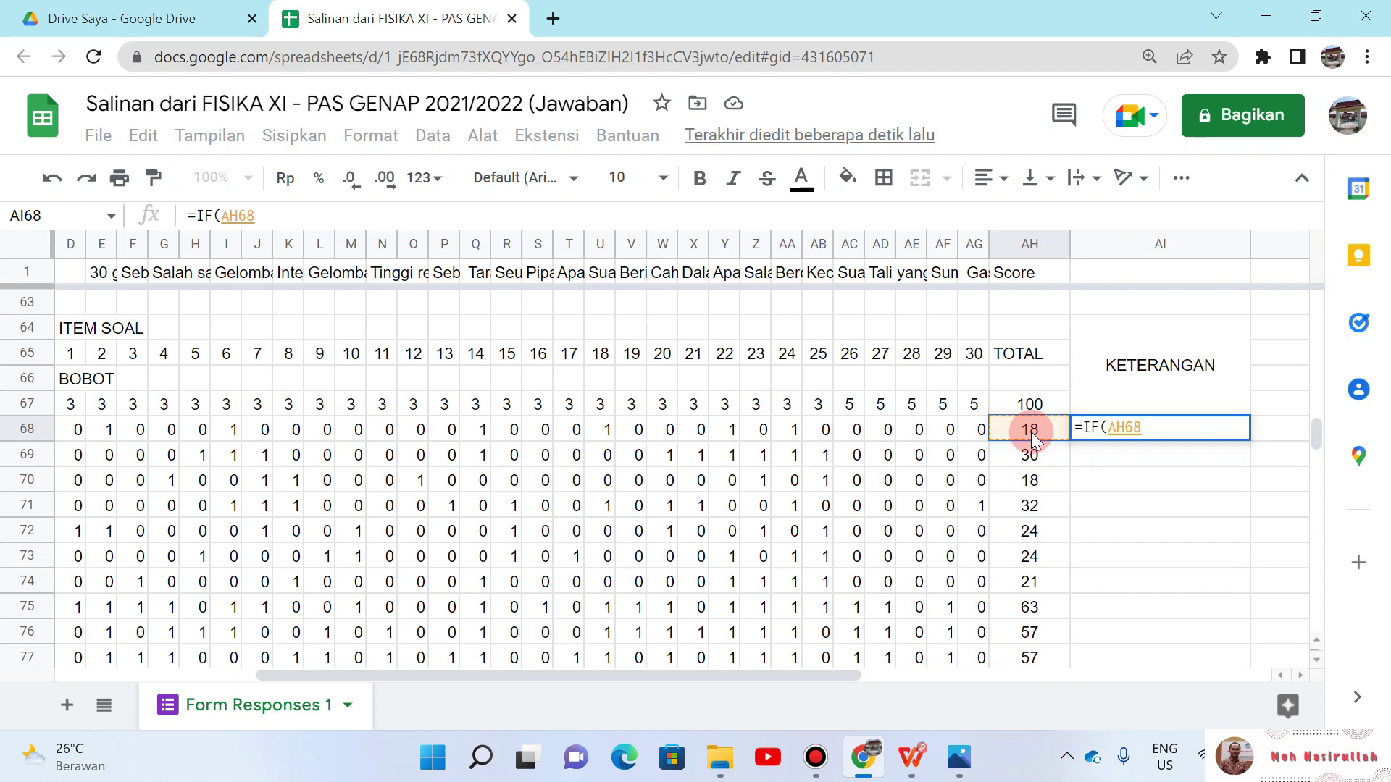
text(<=40)
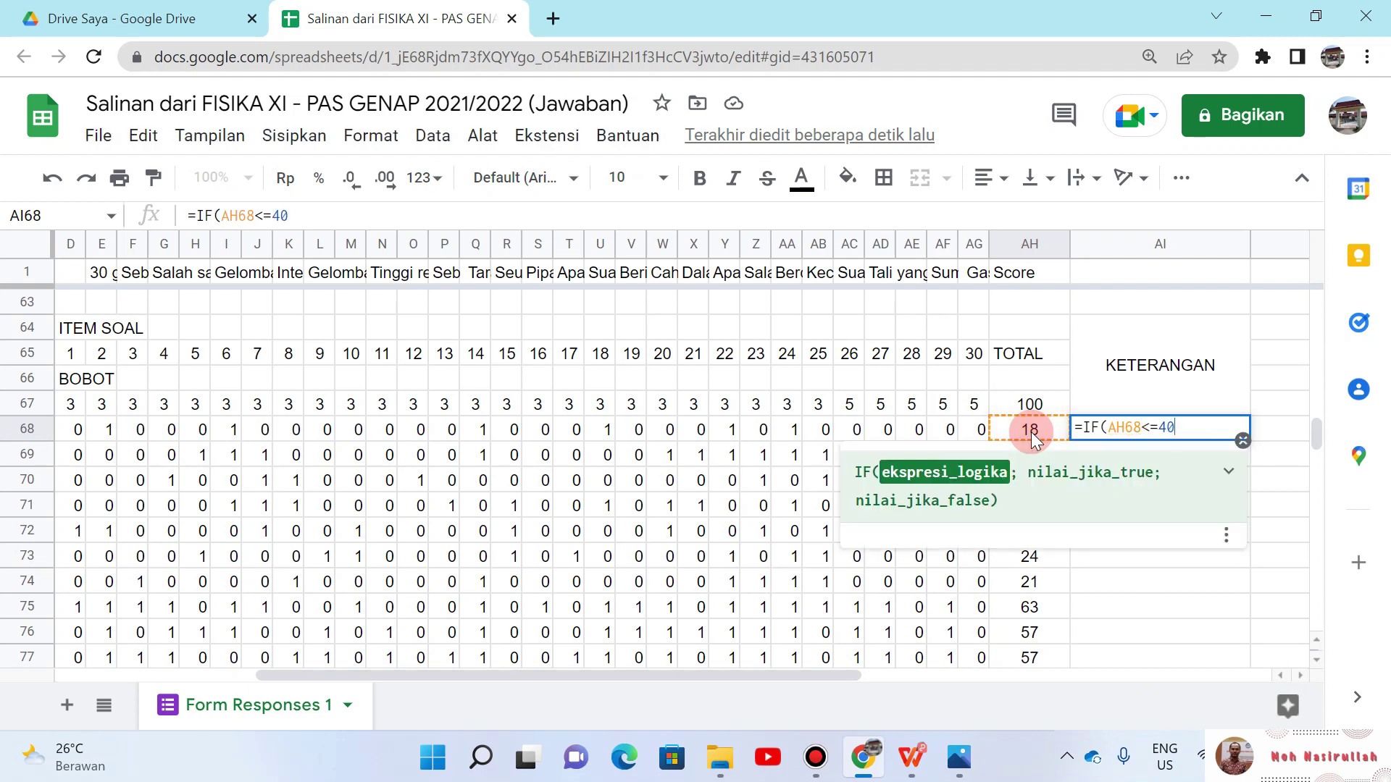
text(;)
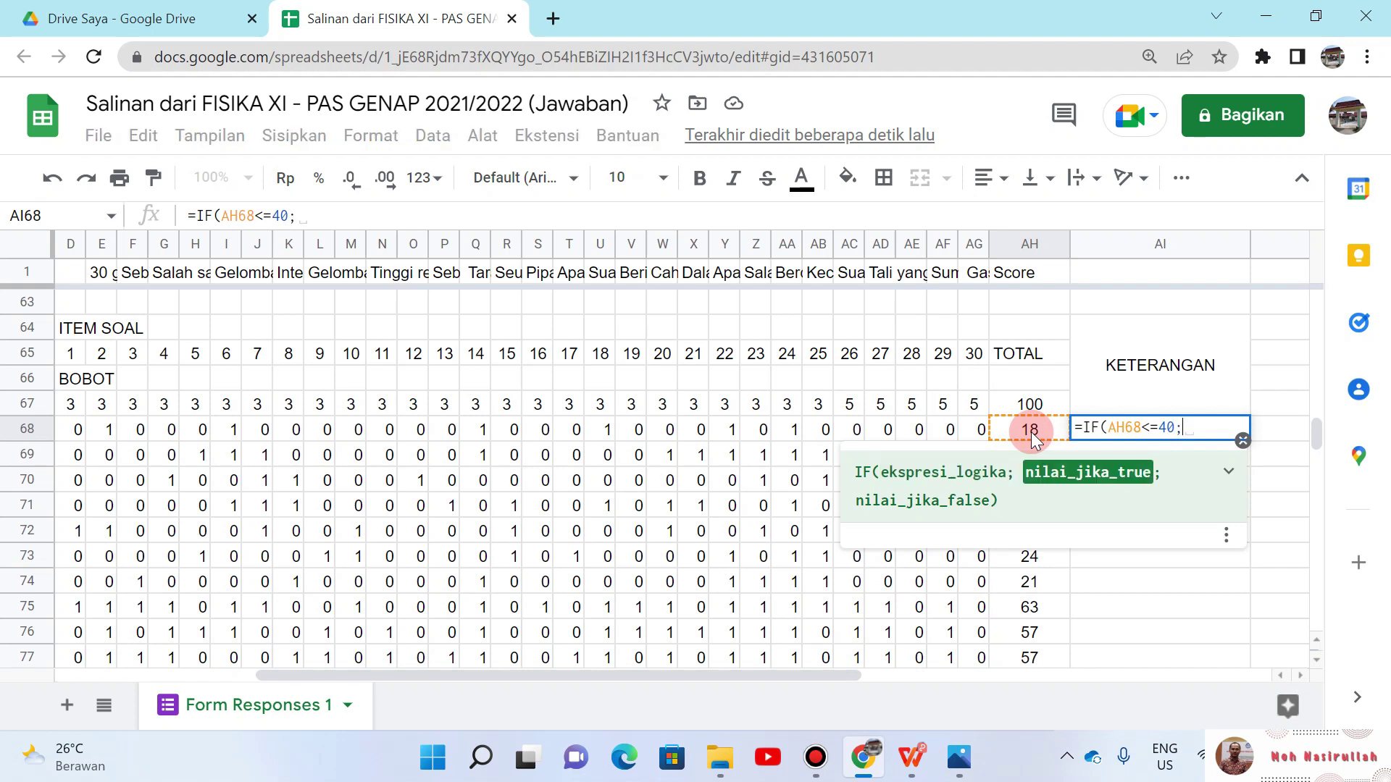
Step: Paste the copied "belum mencapai, remedial di seluruh bagian" as the IF's true value and enclose it in quotation marks
key(ctrl+v)
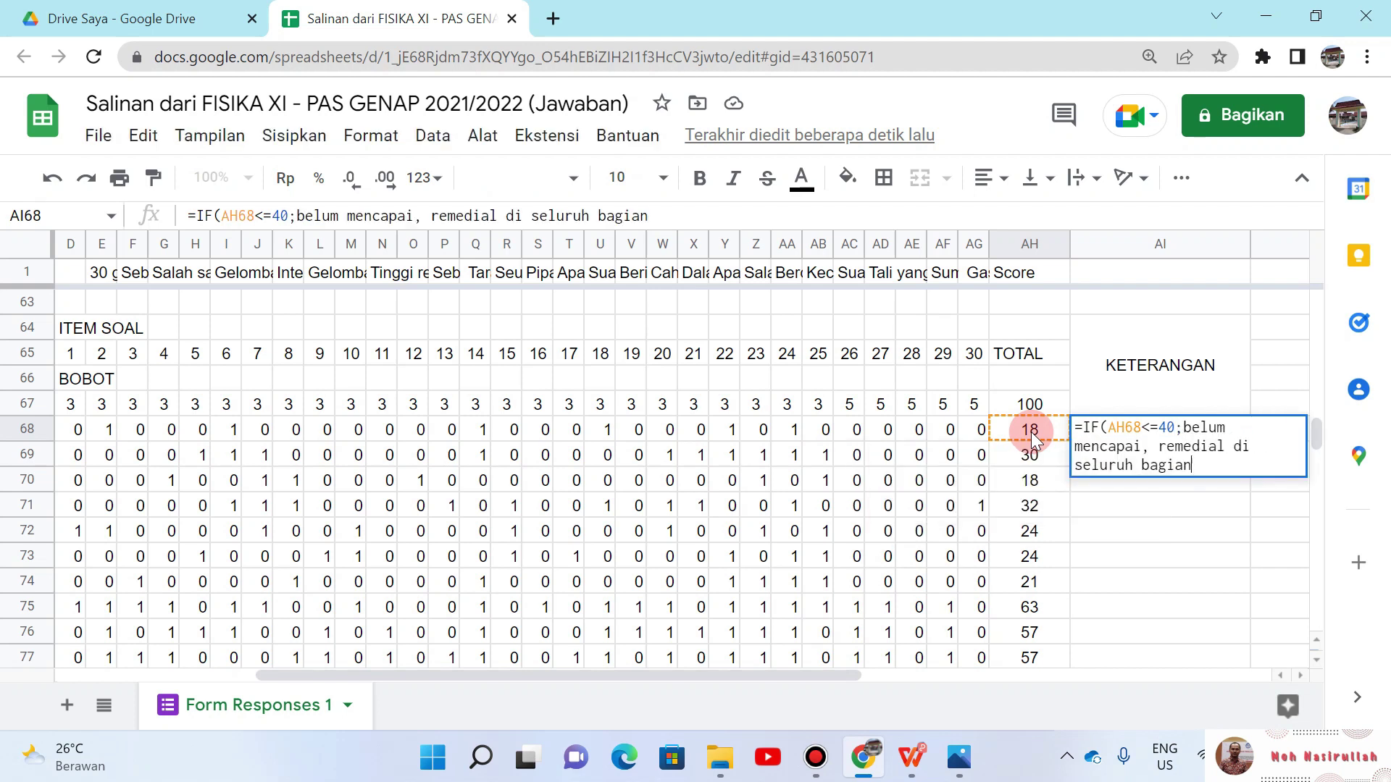
click(1185, 427)
text(")
click(1208, 468)
text(")
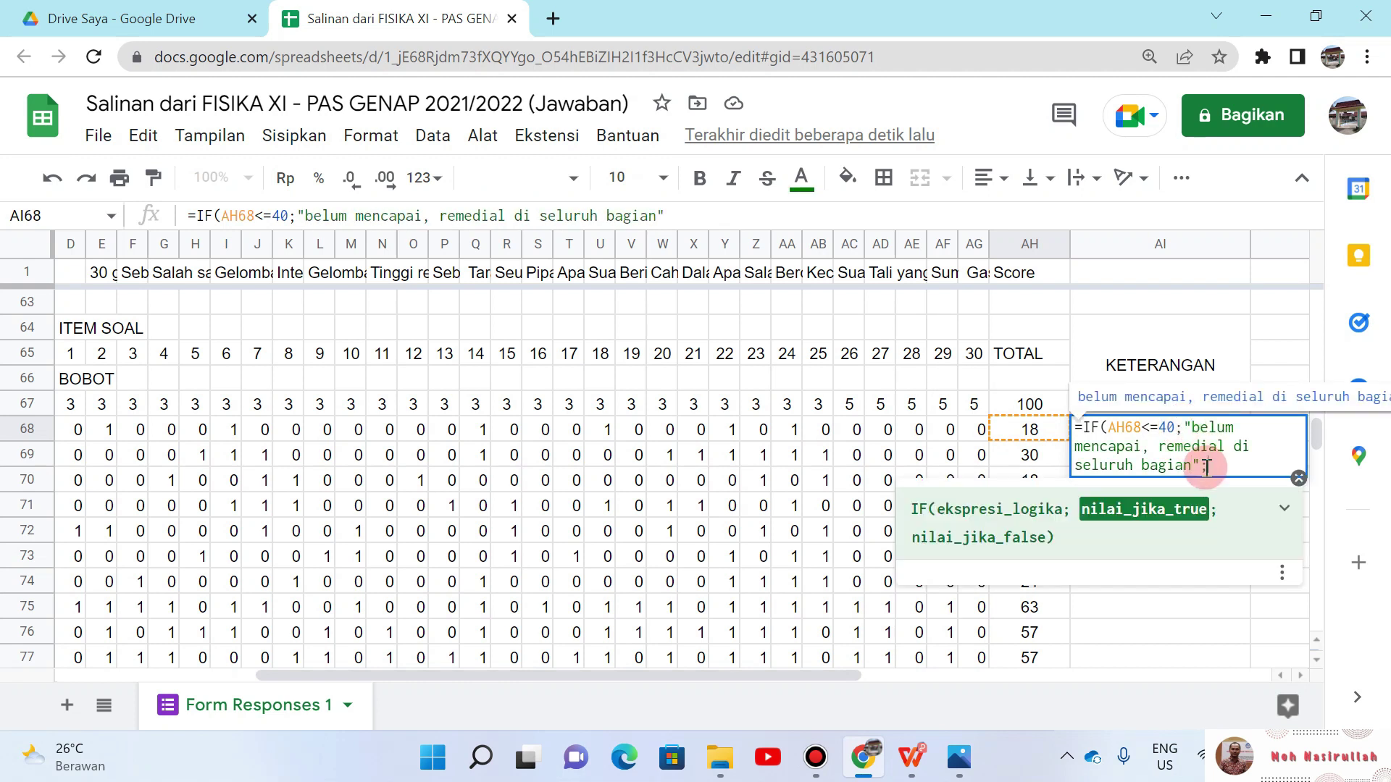
Step: Nest a second IF as the false value, with the condition AH68<=65
text(;)
text(IF()
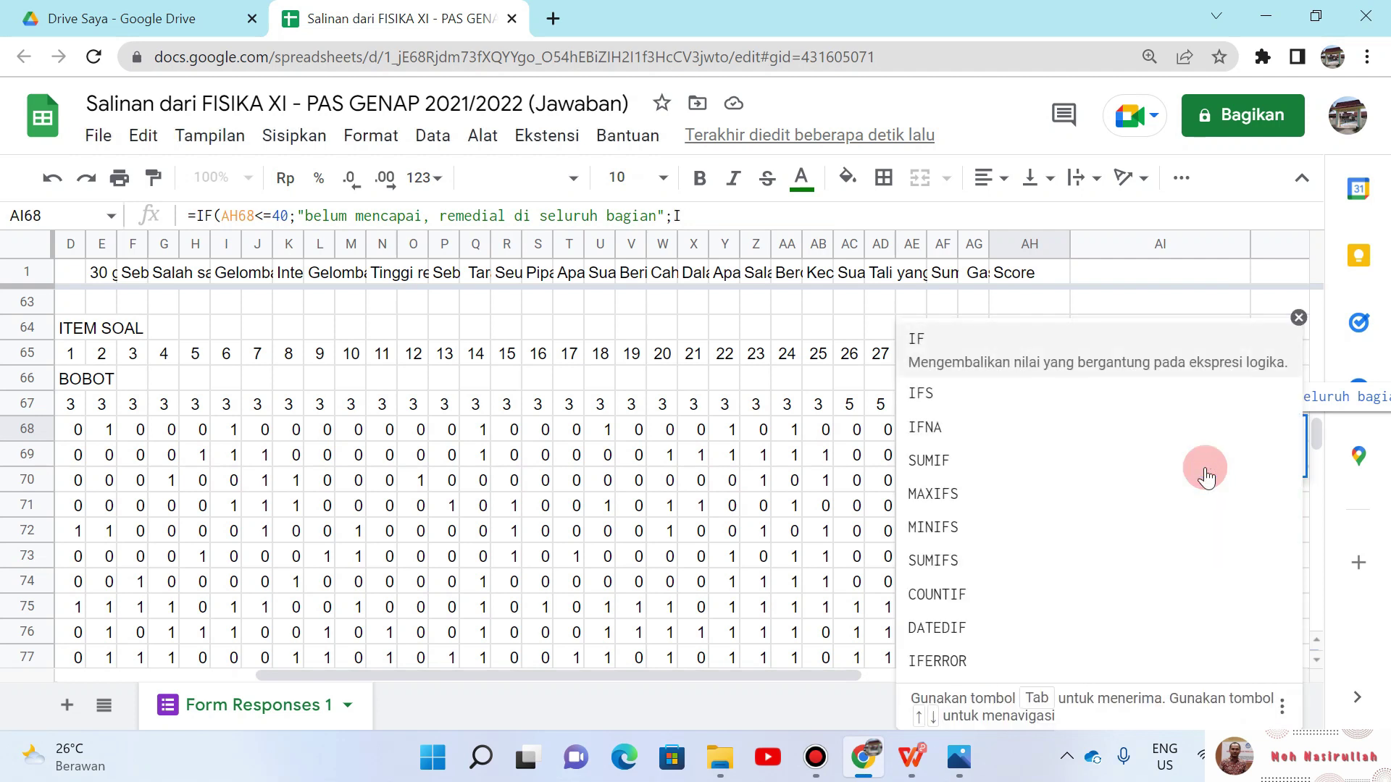
click(1020, 430)
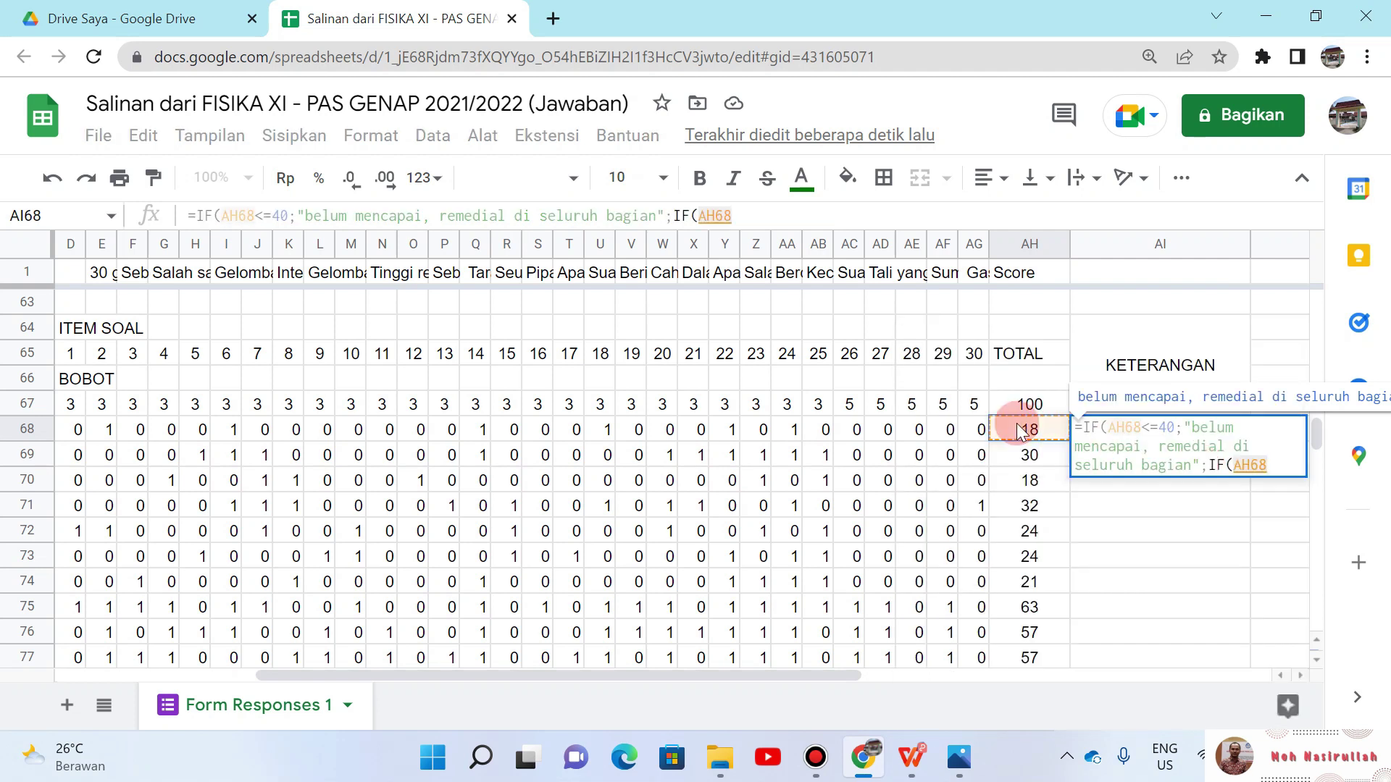
text(<=)
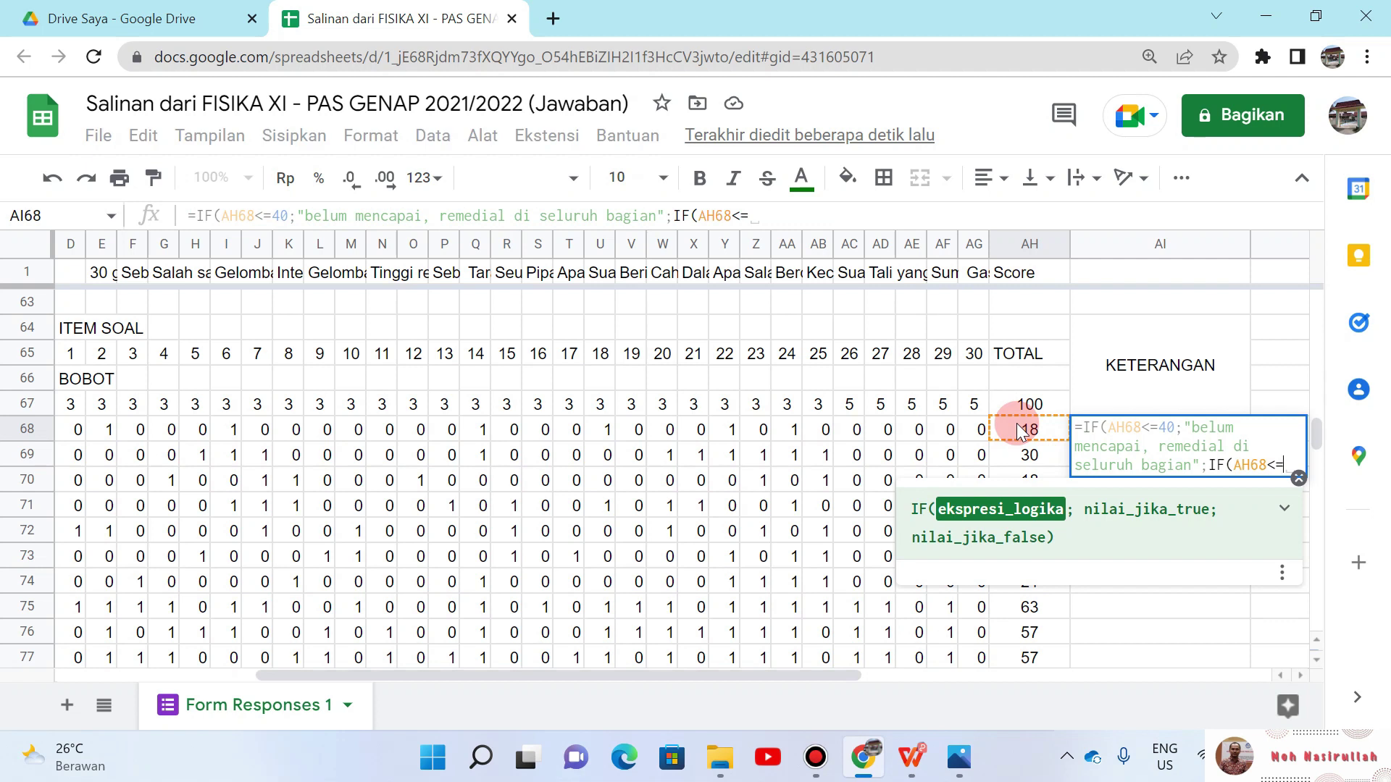
text(65)
text(;)
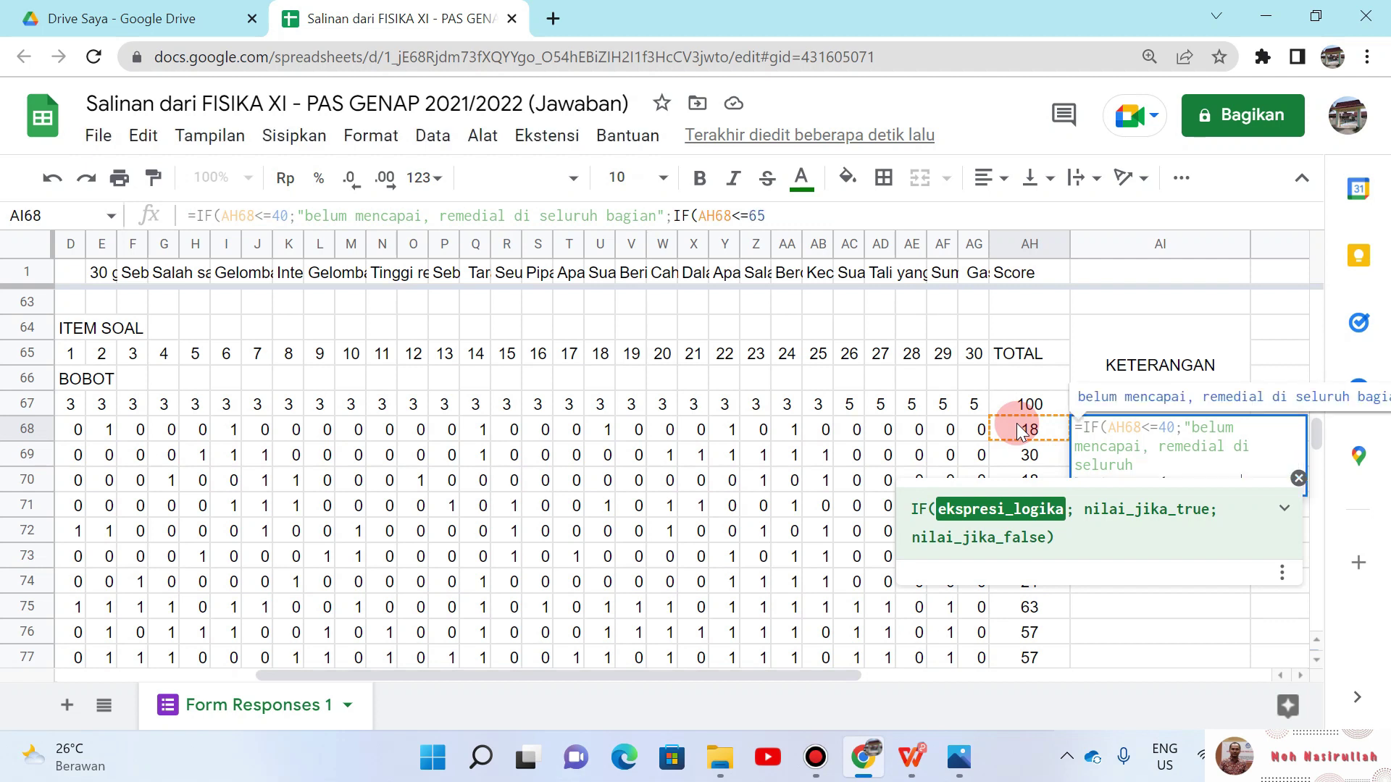
Step: Switch to the Panduan PDF in WPS Office and copy the 41 - 65 % description "belum mencapai ketuntasan, remedial di bagian yang diperlukan"
mouse_move(914, 753)
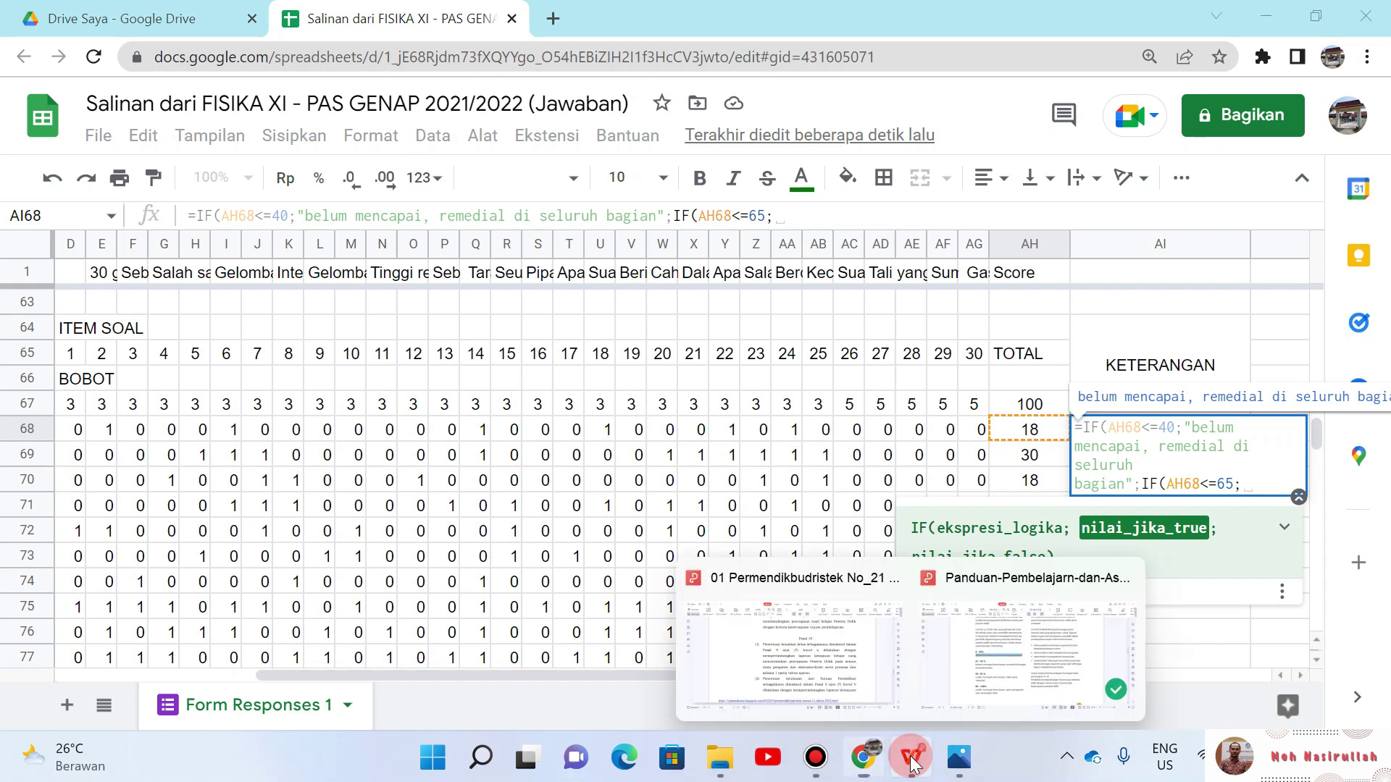
click(955, 670)
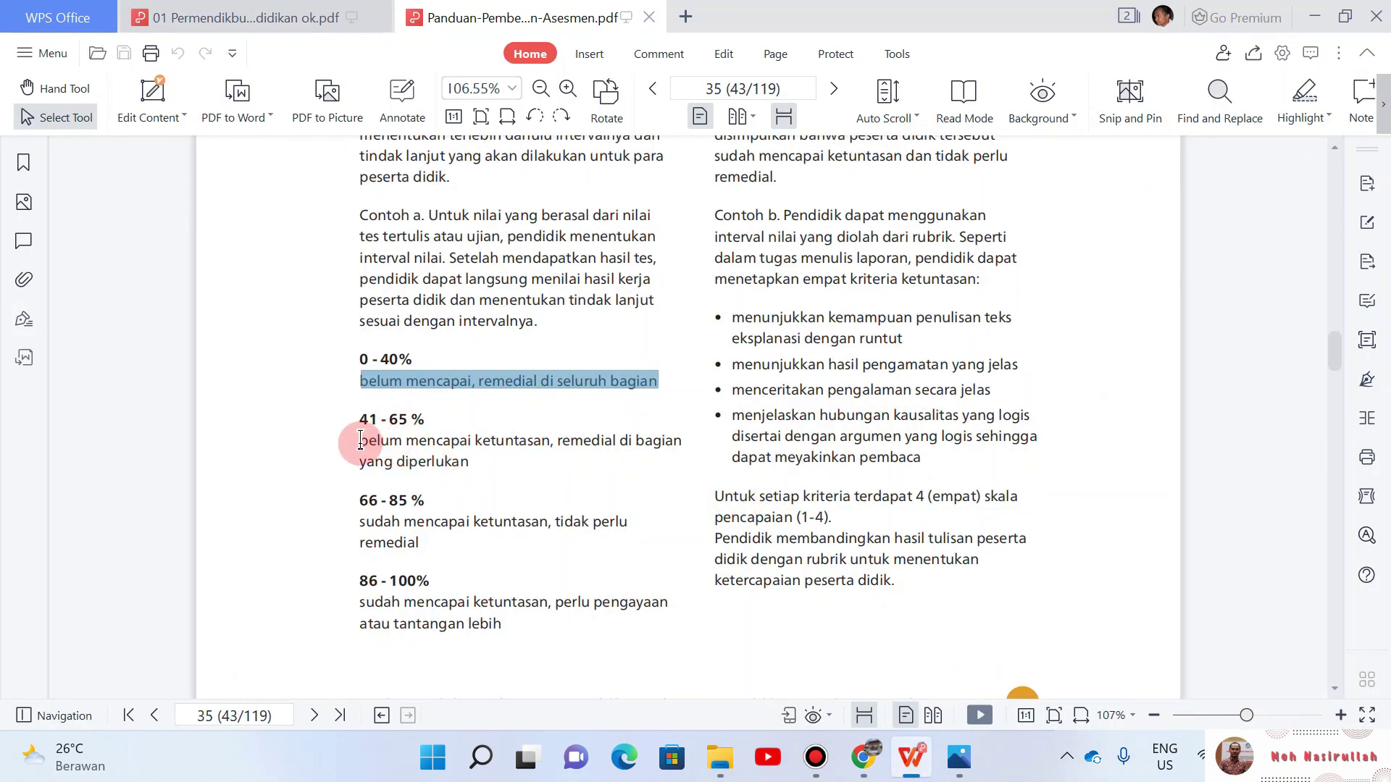
drag(361, 440, 463, 462)
key(ctrl+c)
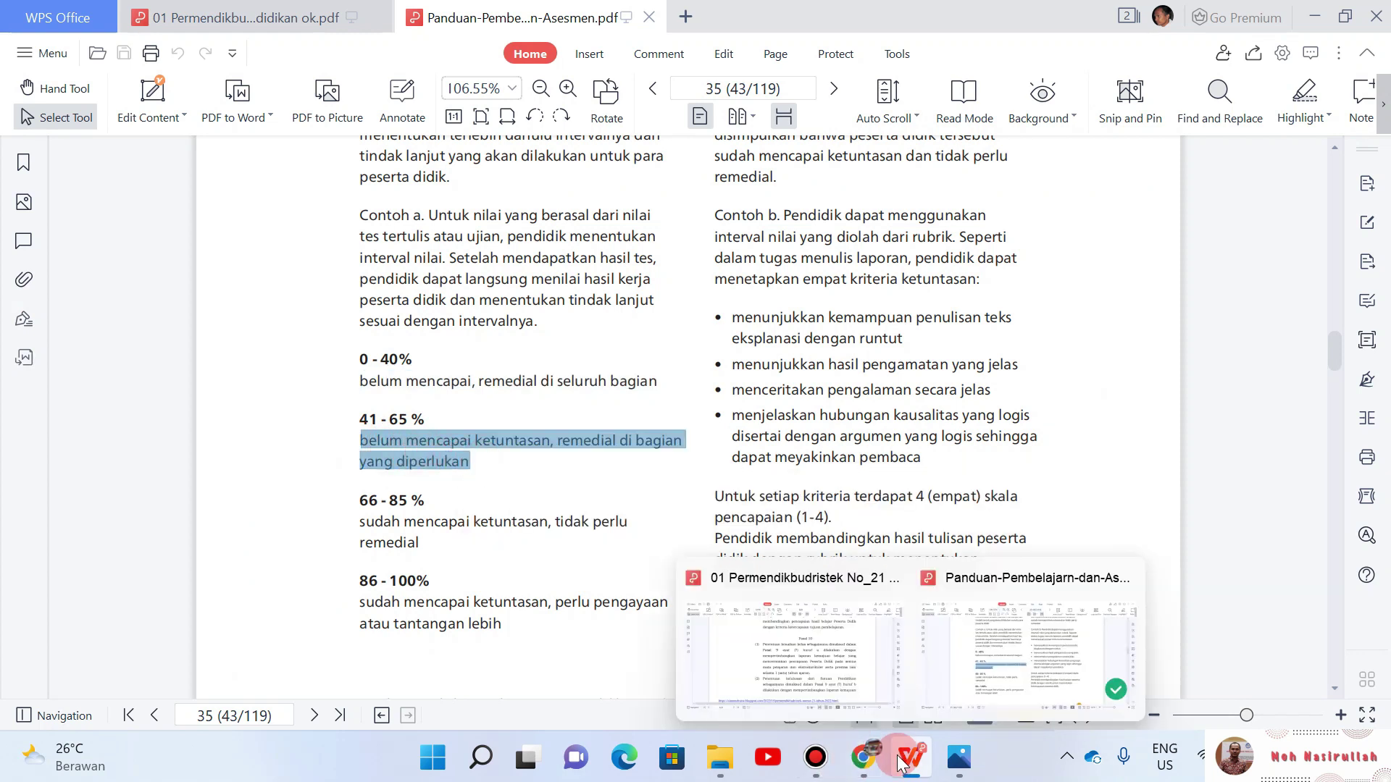
Step: Switch back to the Google Sheets score table and paste the copied "belum mencapai ketuntasan" description as the second IF's true value, without its line break
click(863, 757)
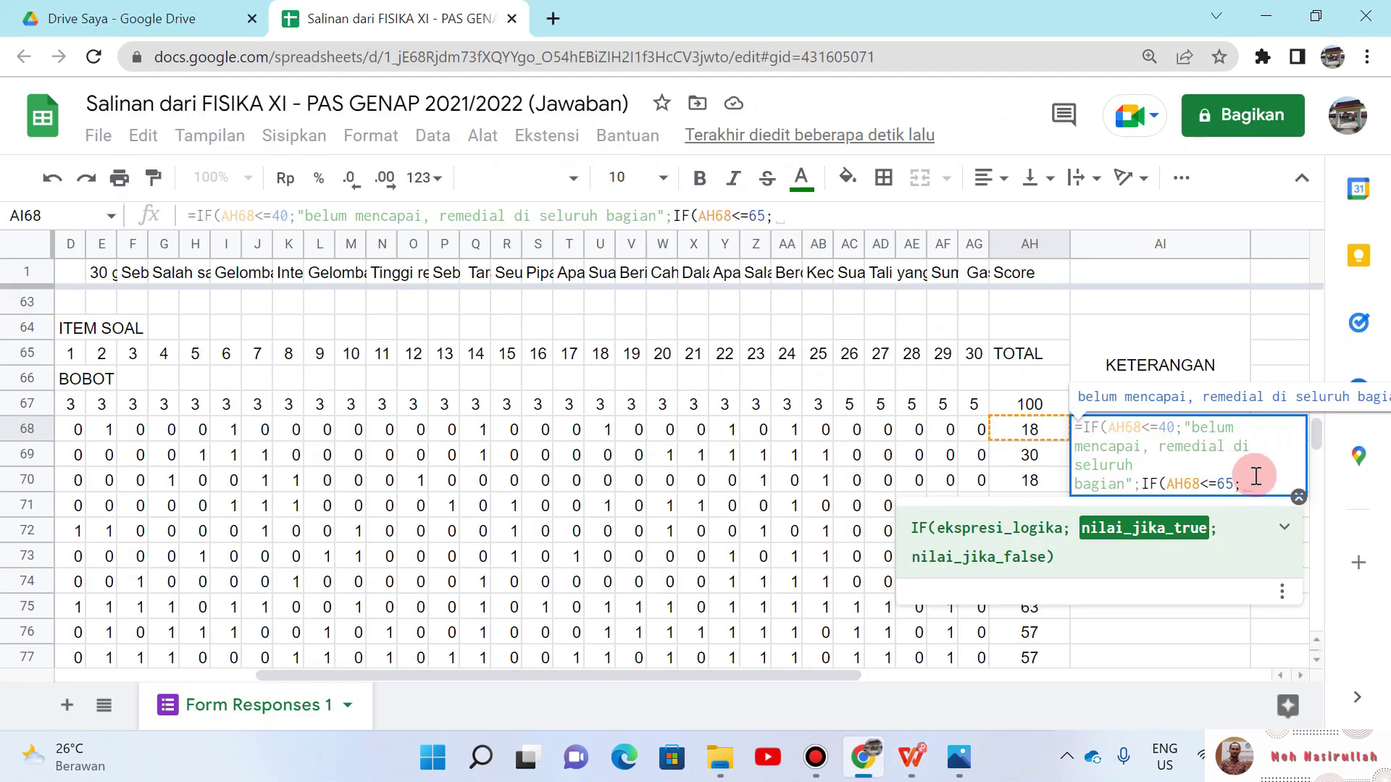
text(")
key(ctrl+v)
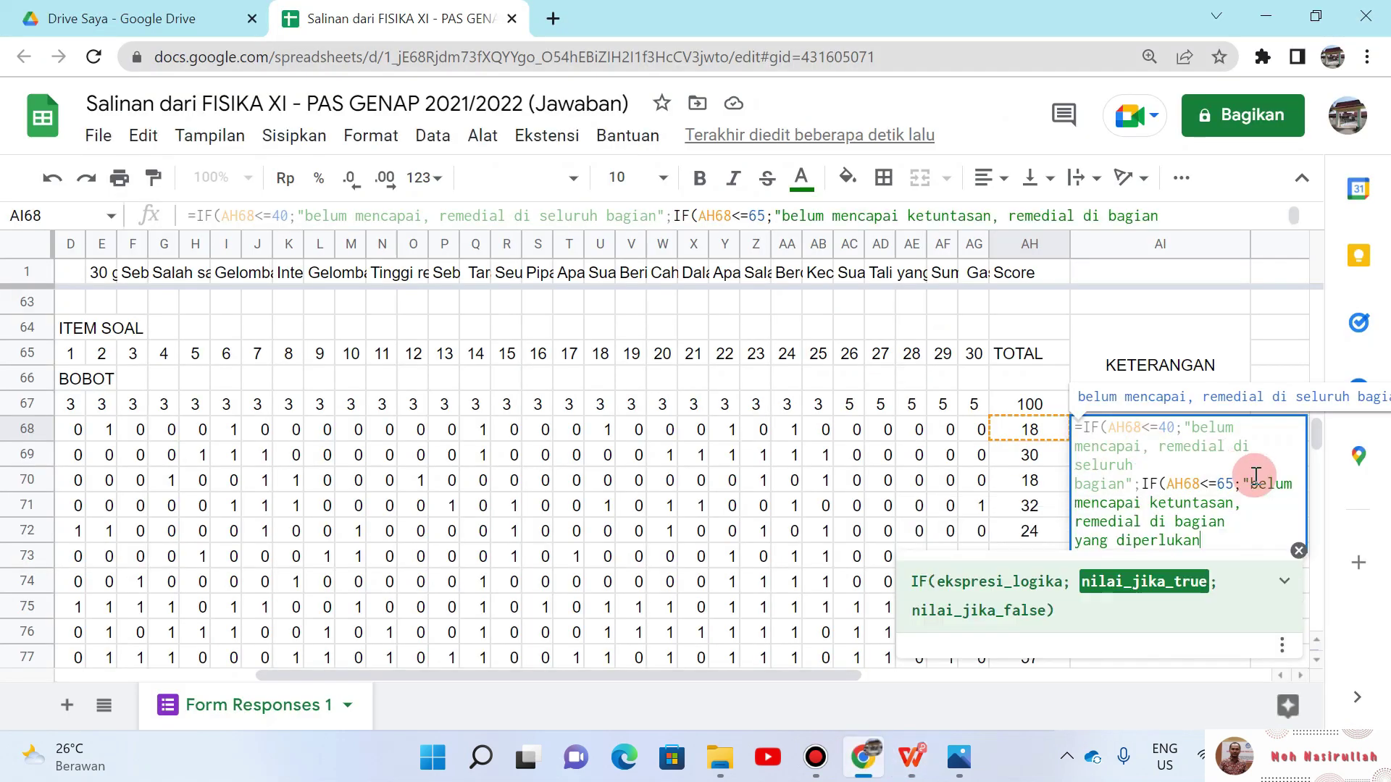
key(Delete)
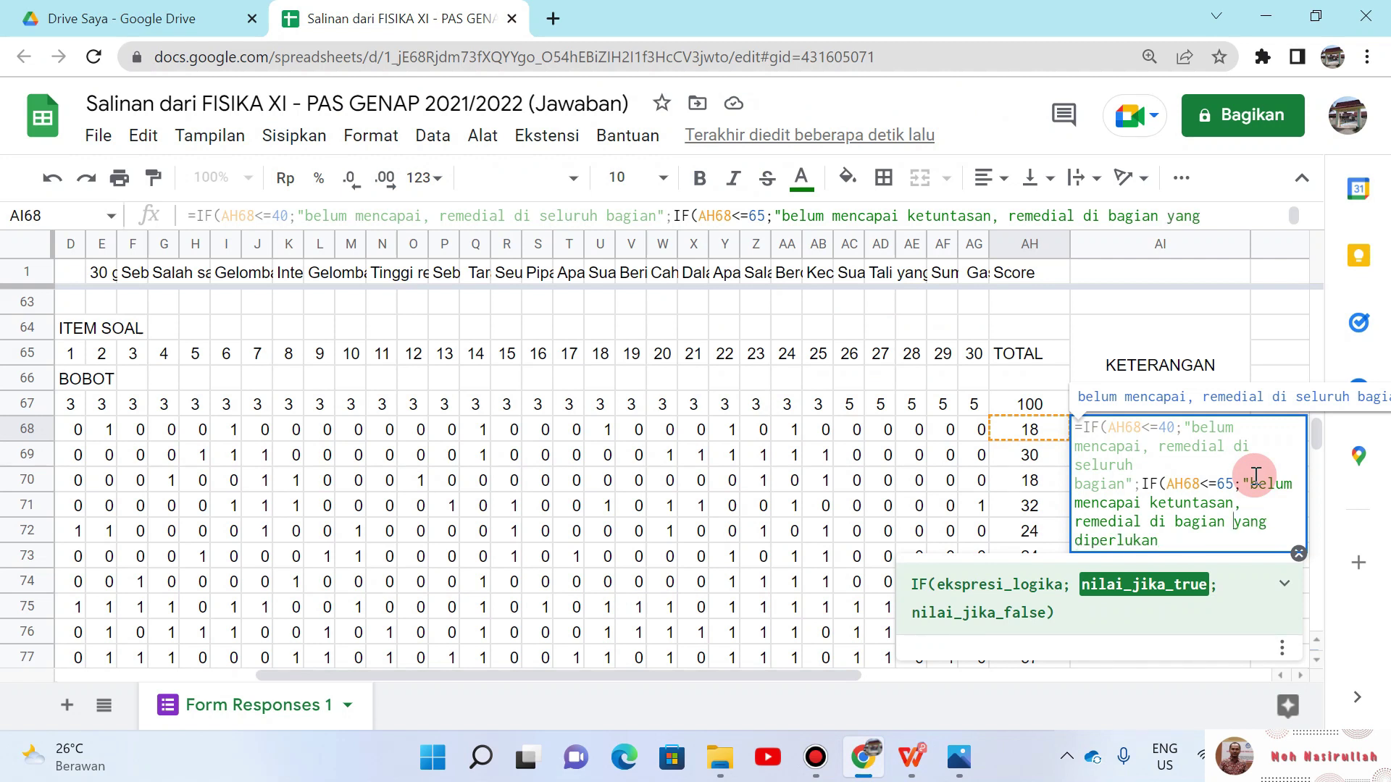
Step: Close the pasted text's quotation marks and nest a third IF as the false value, with the condition AH68<=85
text(";IF)
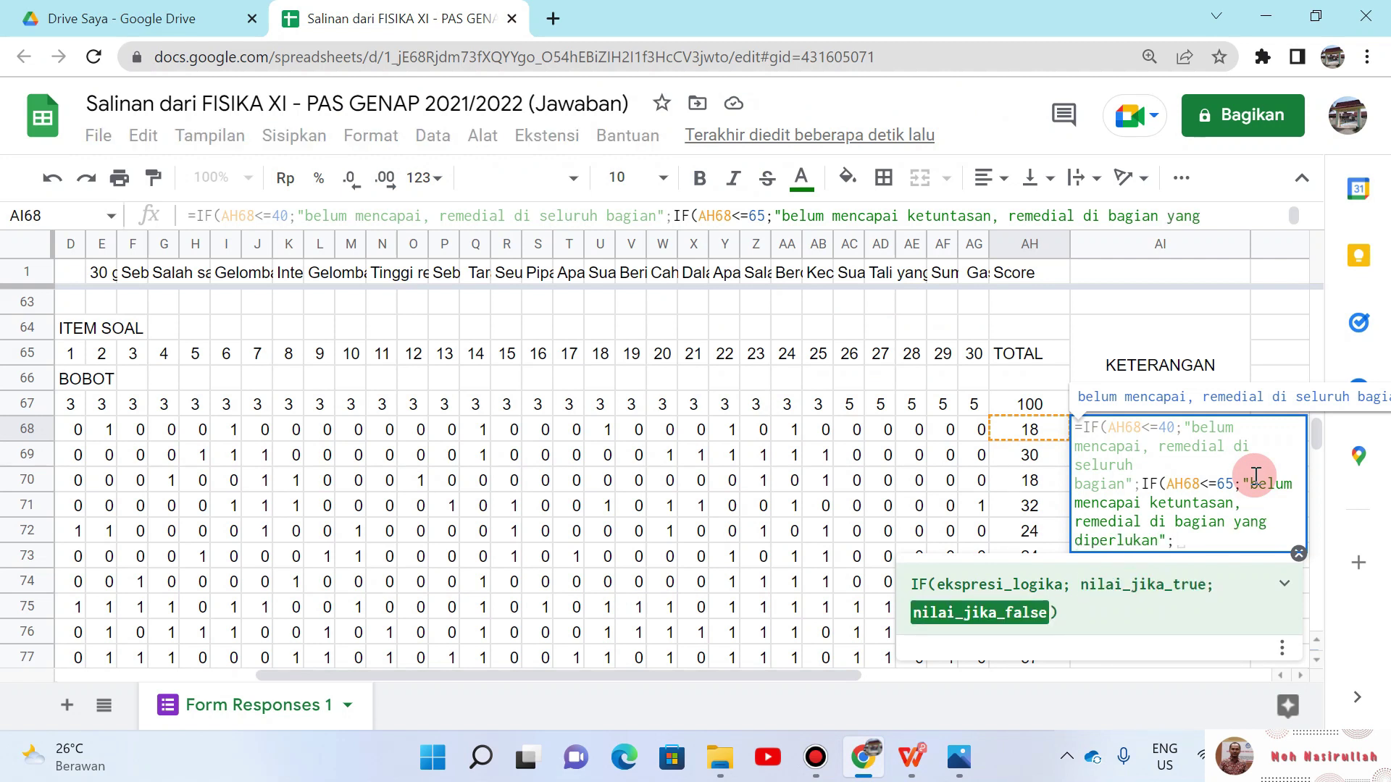
text(()
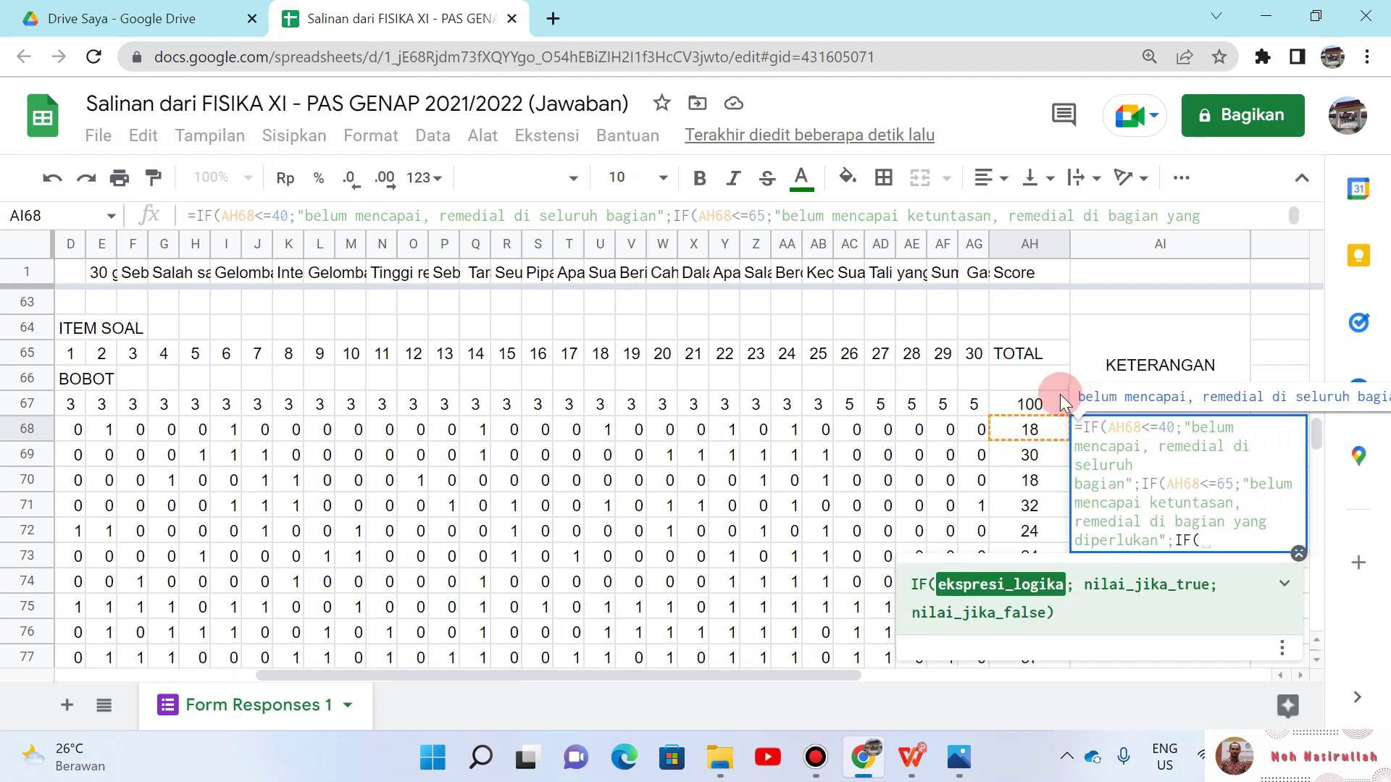
click(1038, 431)
text(<=85)
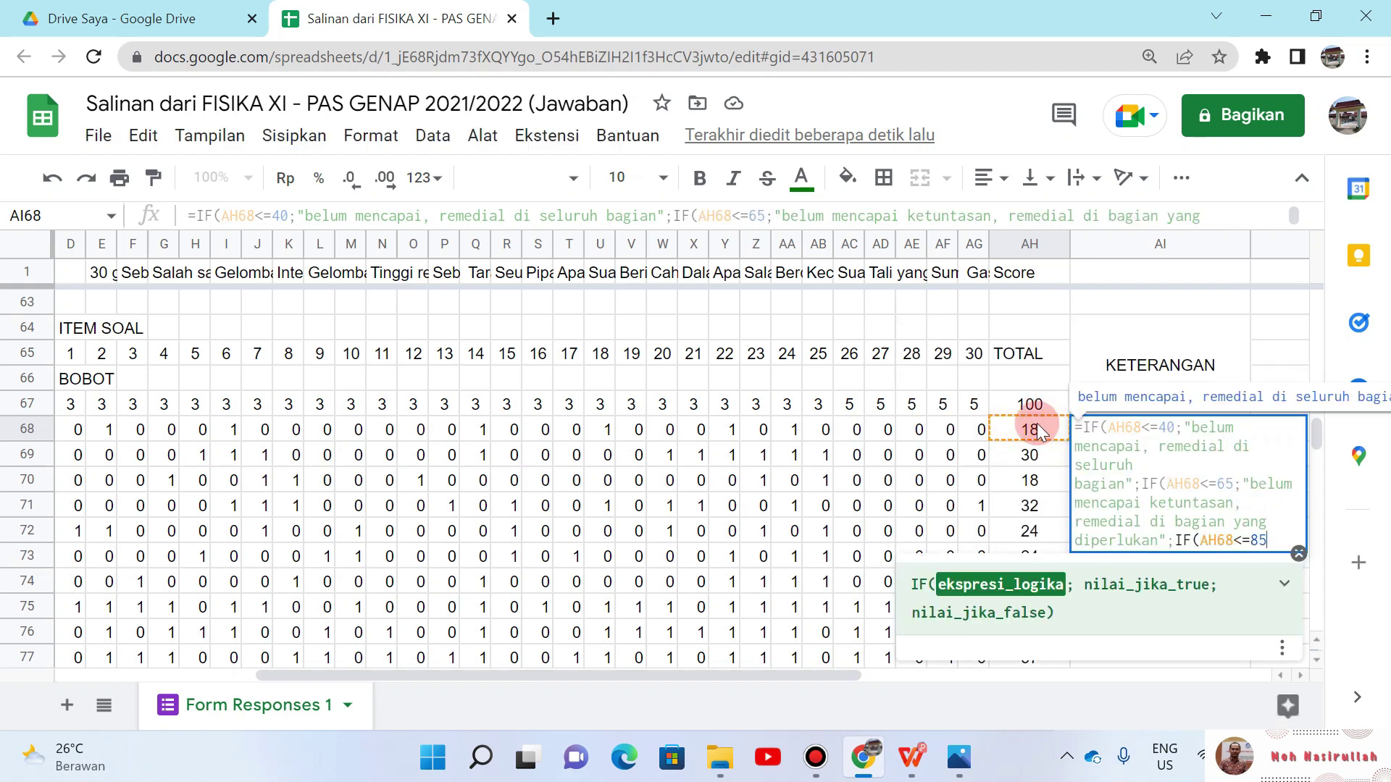
text(;)
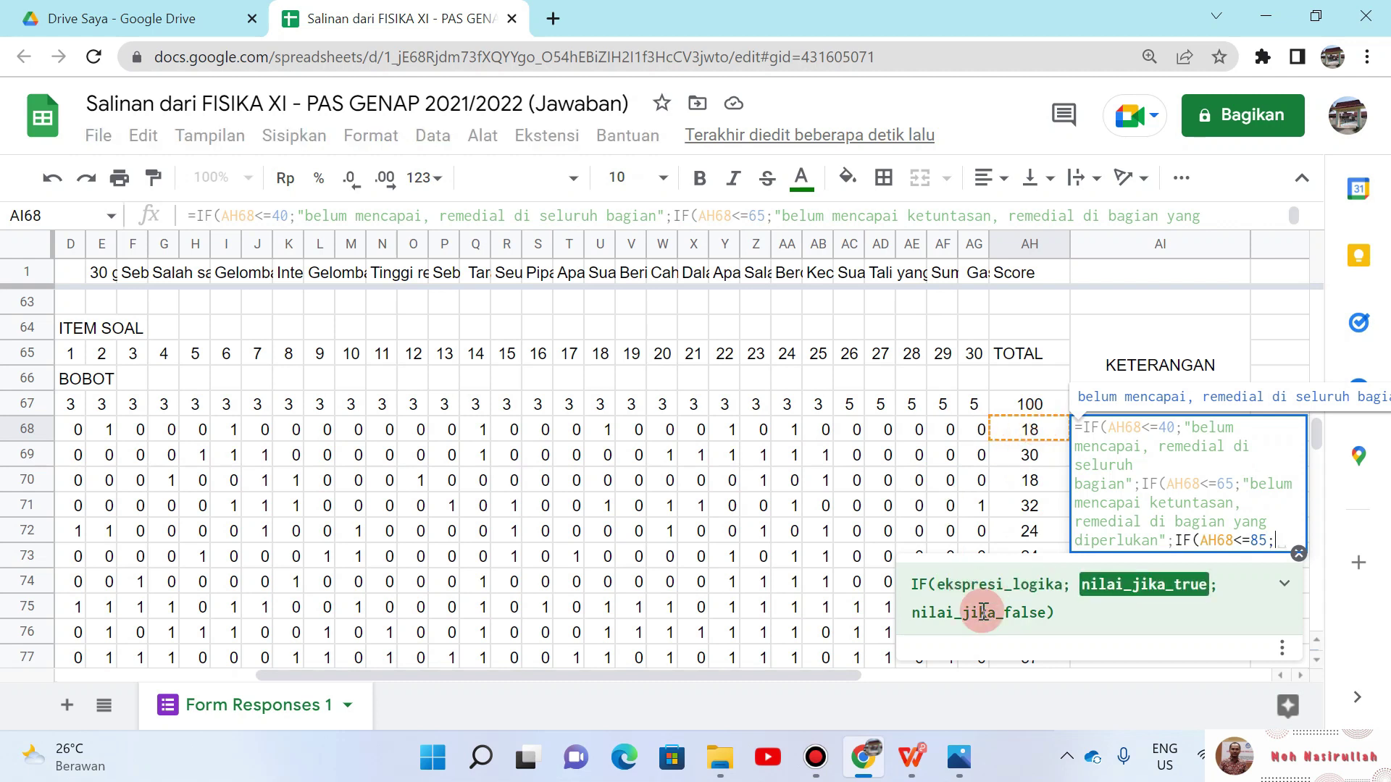
Step: Switch to the Panduan PDF in WPS Office and copy the 66 - 85 % description "sudah mencapai ketuntasan, tidak perlu remedial"
mouse_move(911, 754)
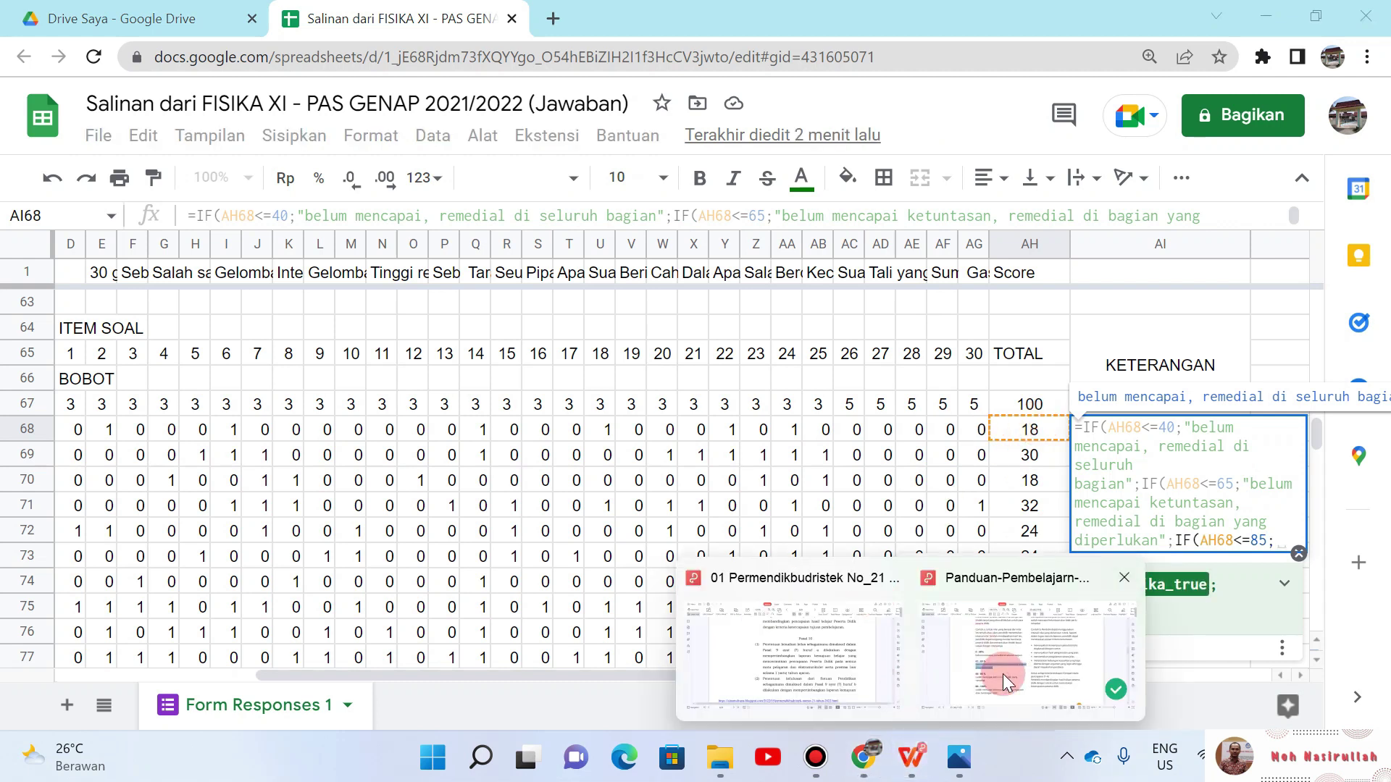
click(1002, 673)
drag(362, 527, 416, 541)
key(ctrl+c)
click(372, 532)
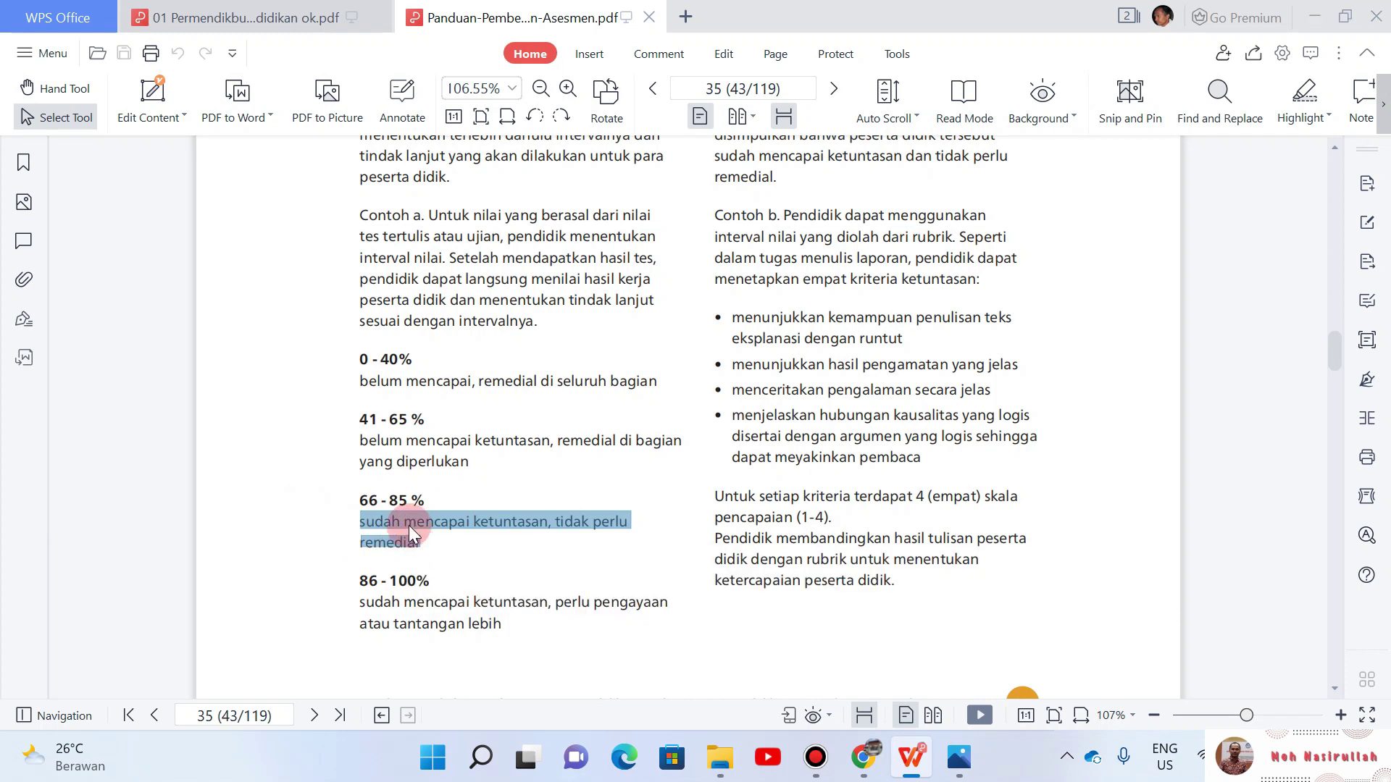
Step: Switch to the Google Sheets spreadsheet and add "sudah mencapai ketuntasan, tidak perlu remedial" as the AH68<=85 result in AI68's IF formula
key(alt+Tab)
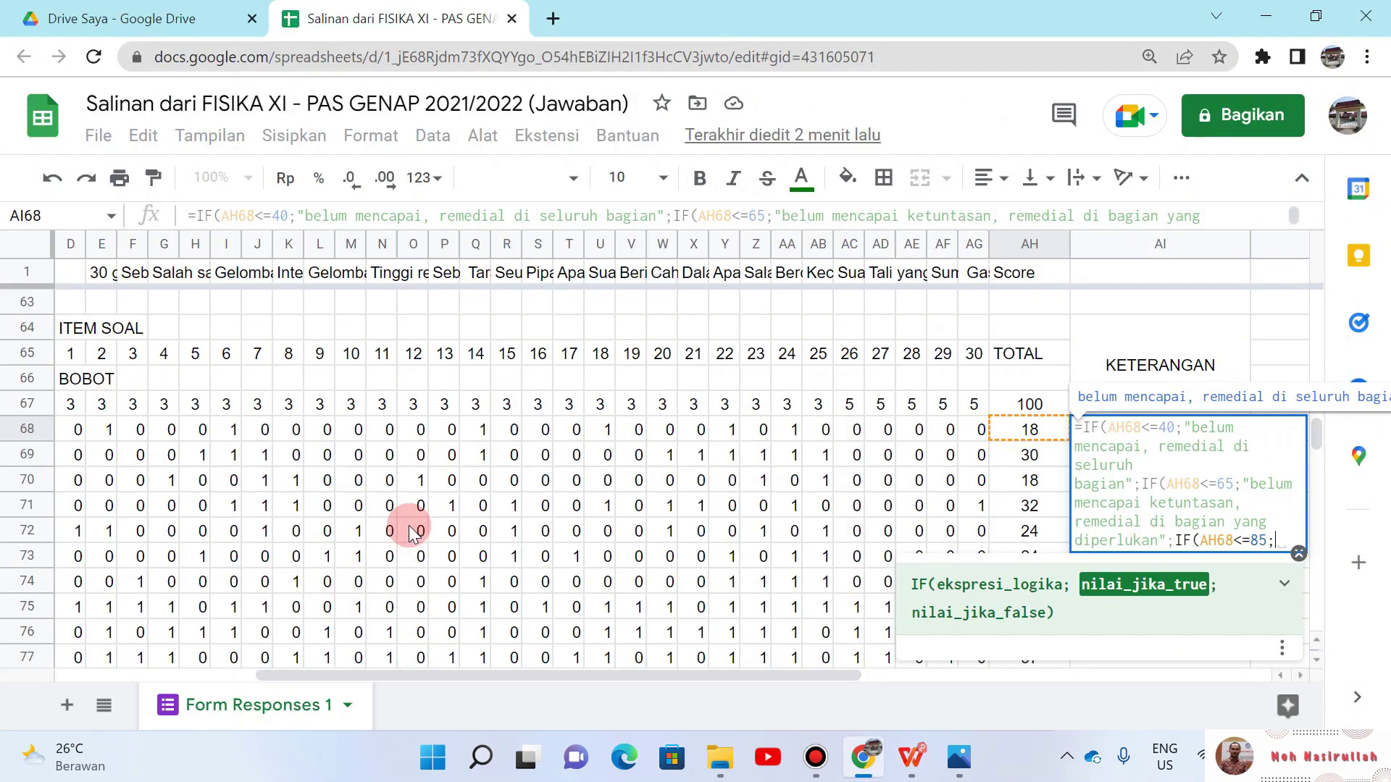
text("su)
key(ctrl+v)
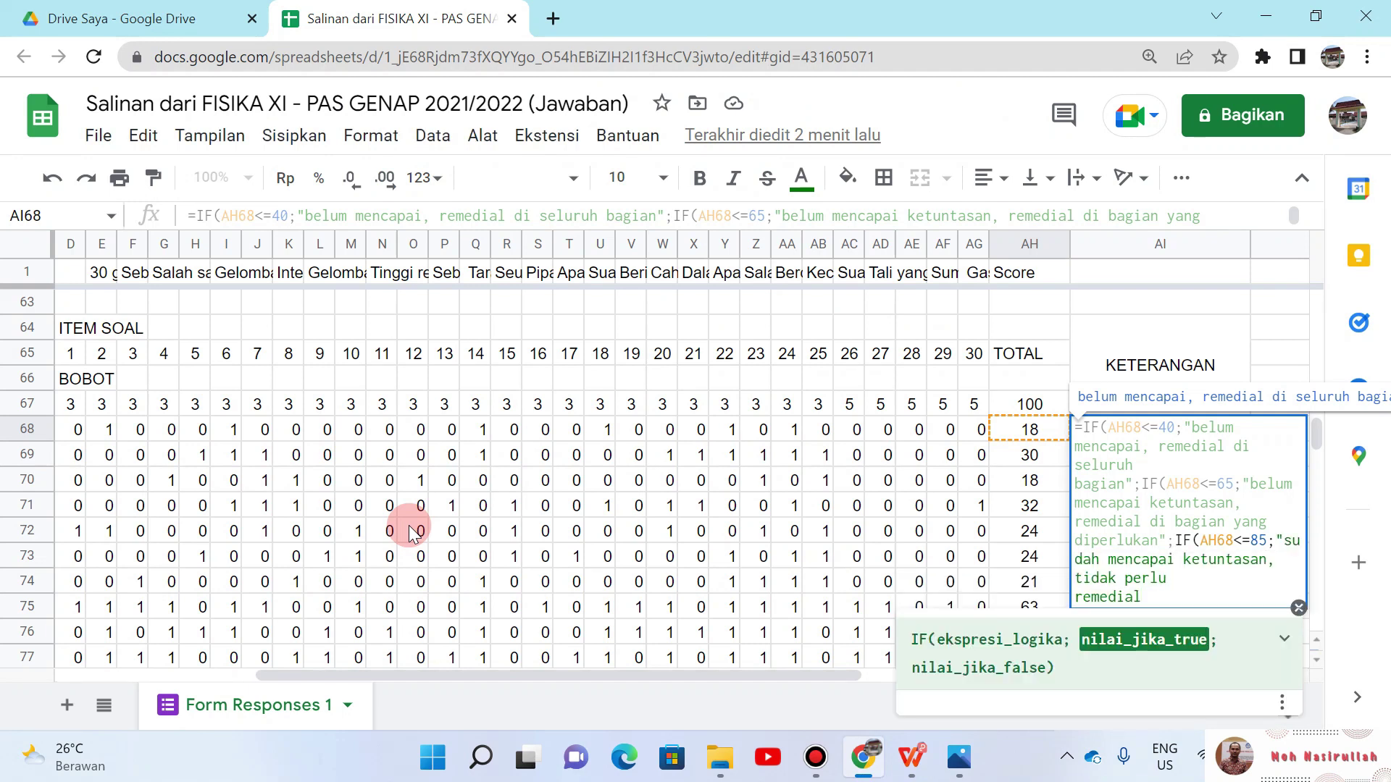
key(End)
key(Delete)
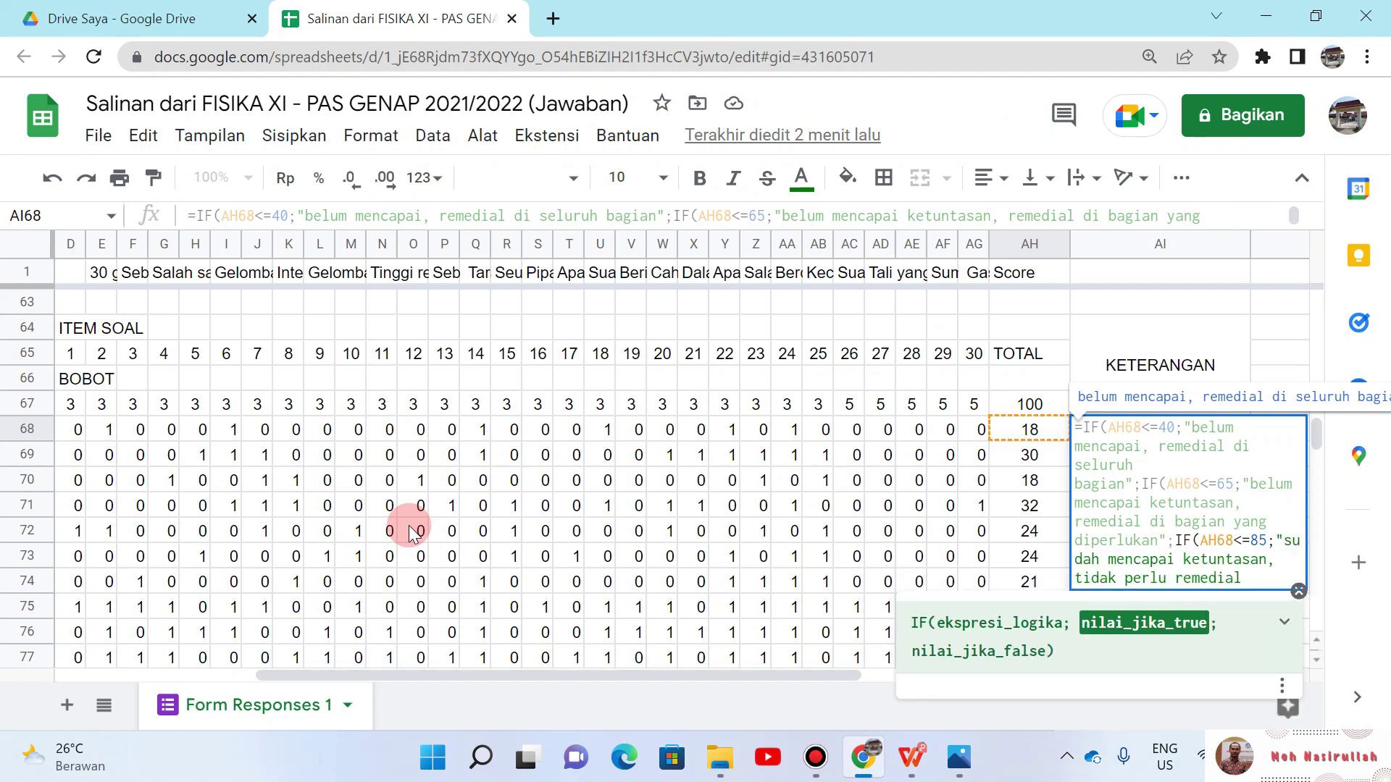
text(";)
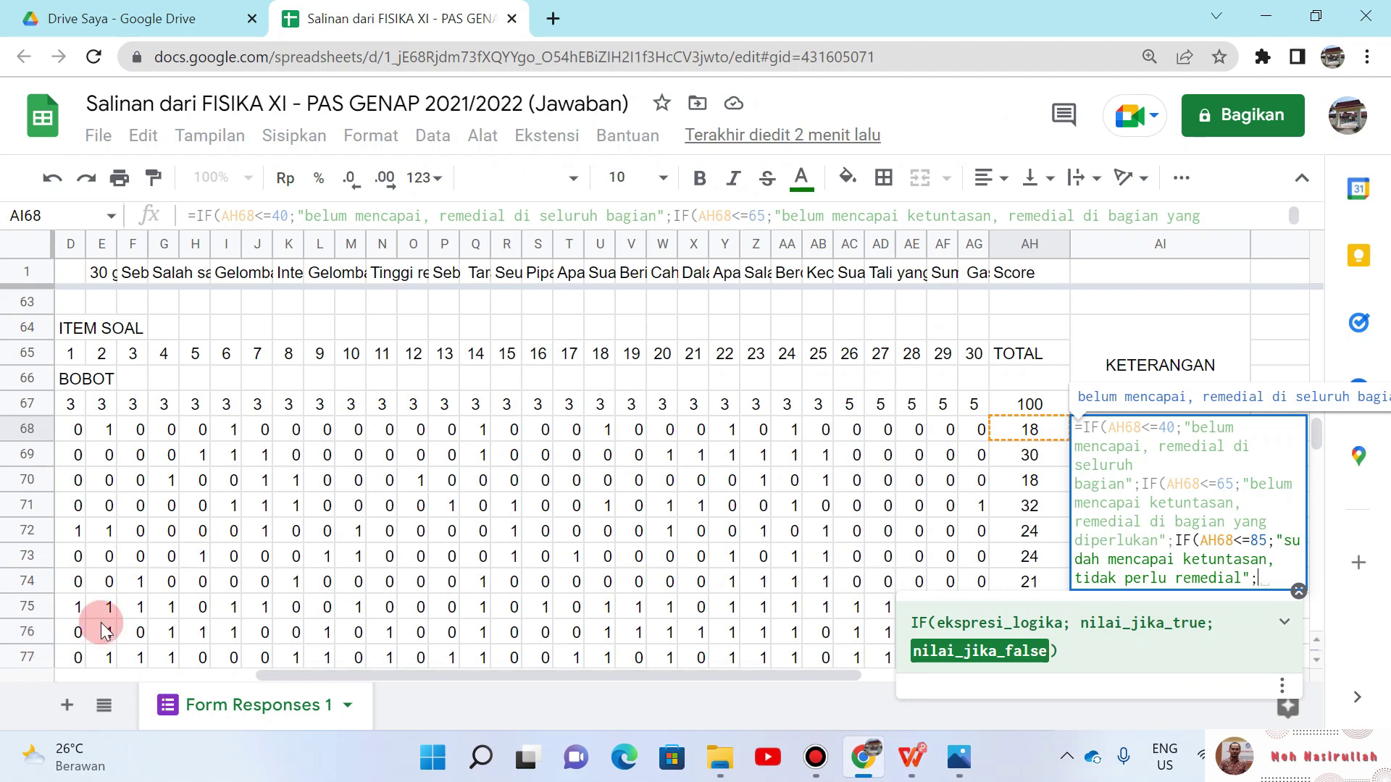
Step: Copy the description of the 86 - 100% interval from the assessment guide PDF in WPS Office and return to the spreadsheet
mouse_move(911, 757)
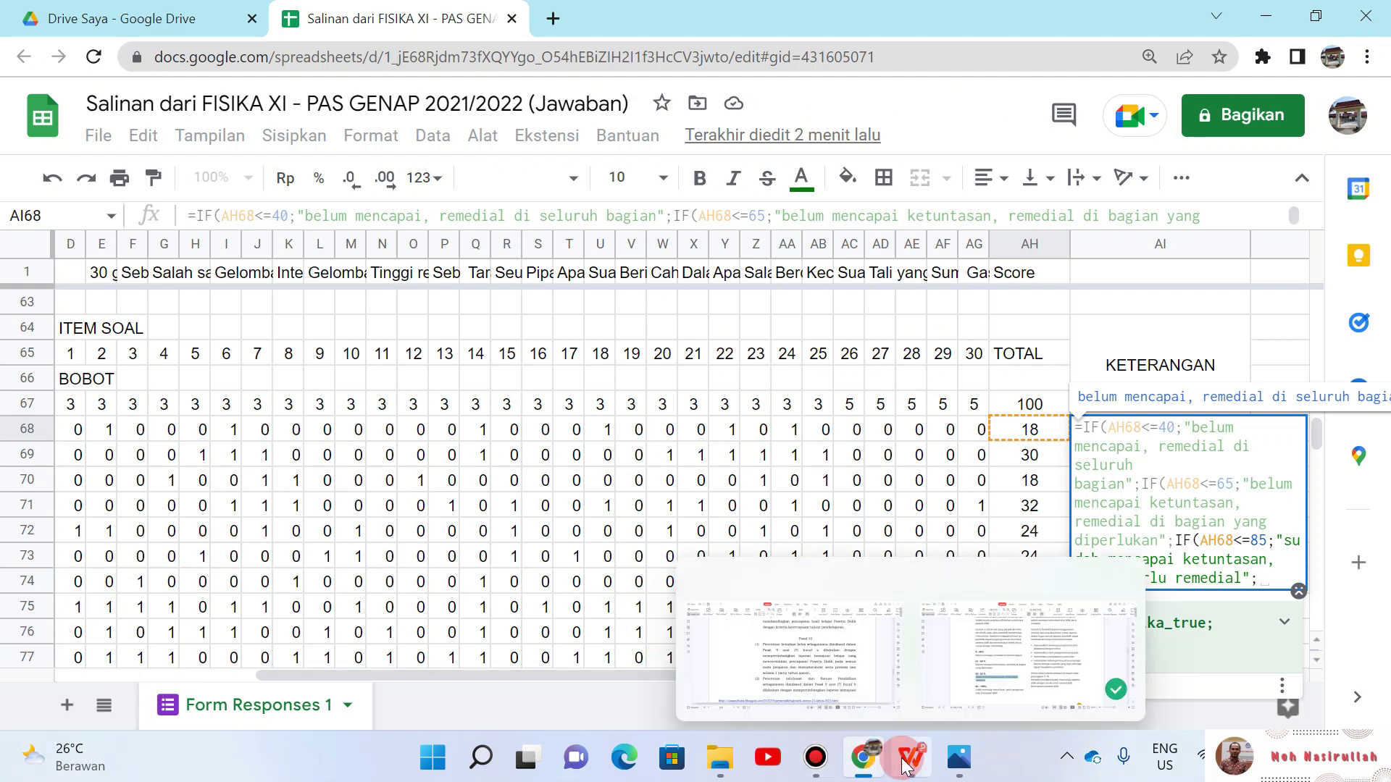
click(1007, 632)
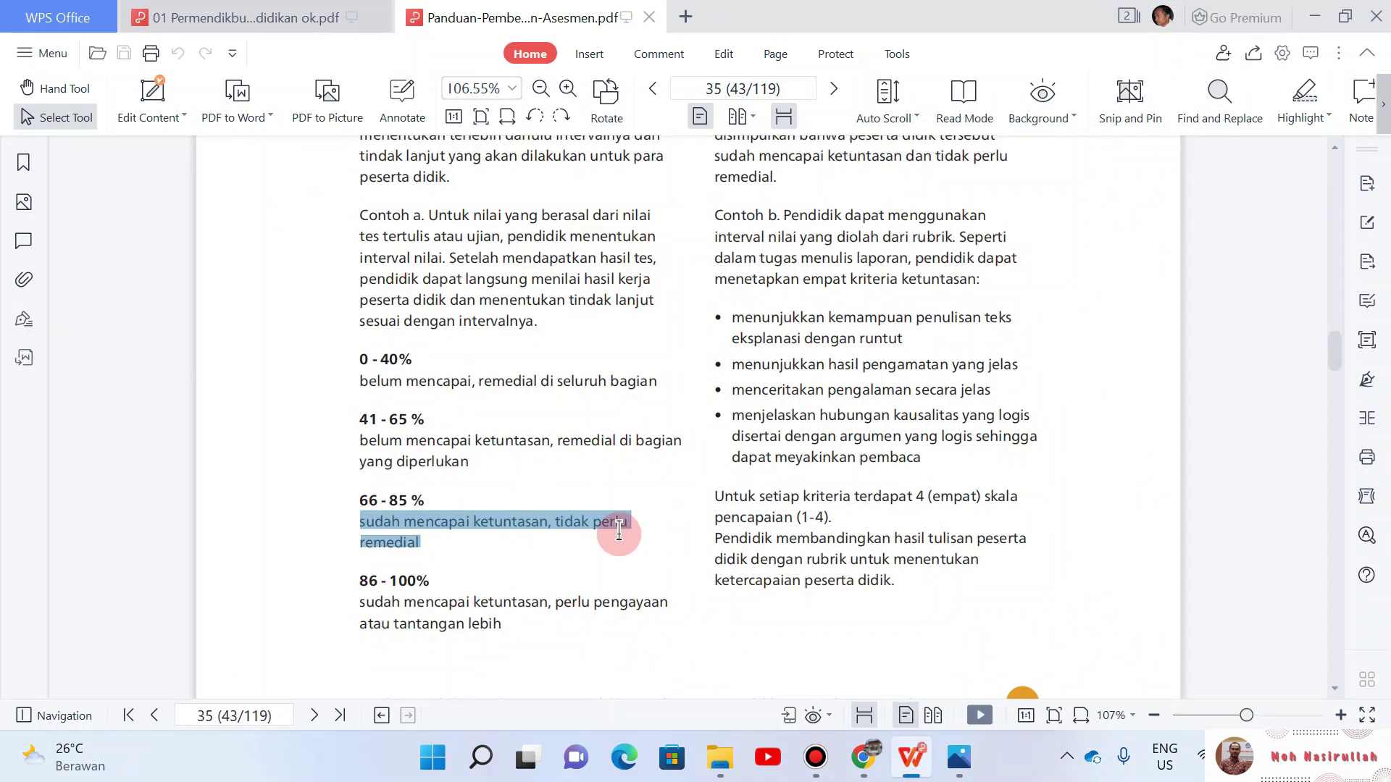
drag(360, 624, 463, 628)
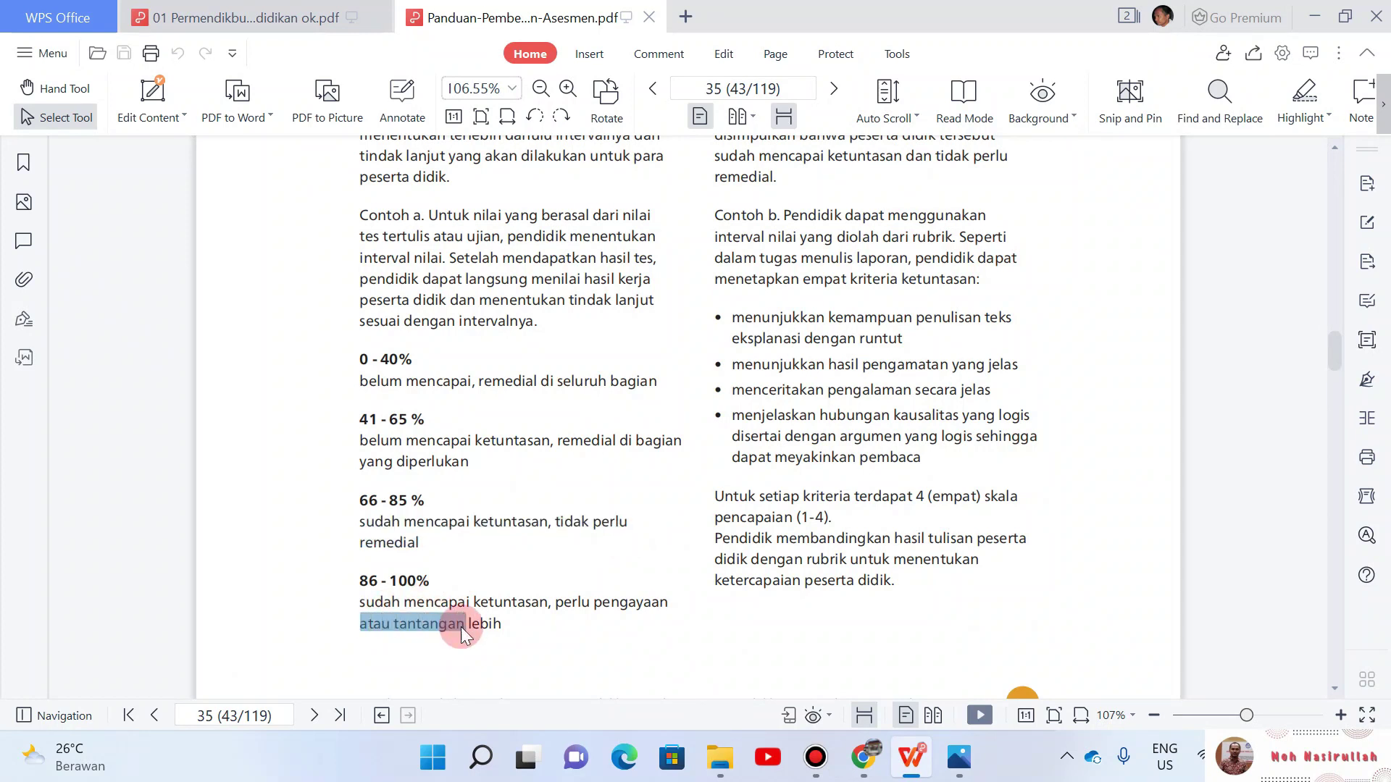
drag(341, 601, 505, 625)
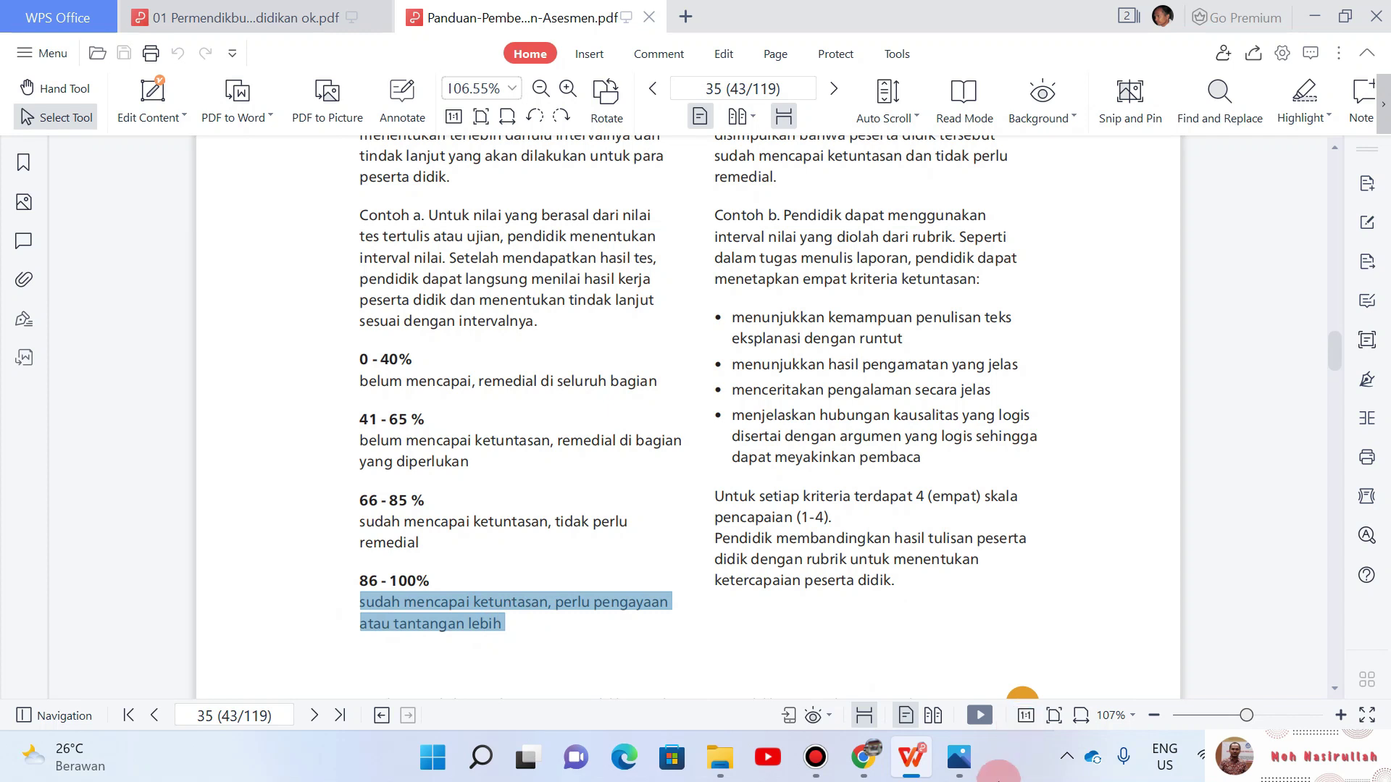
click(901, 775)
click(862, 757)
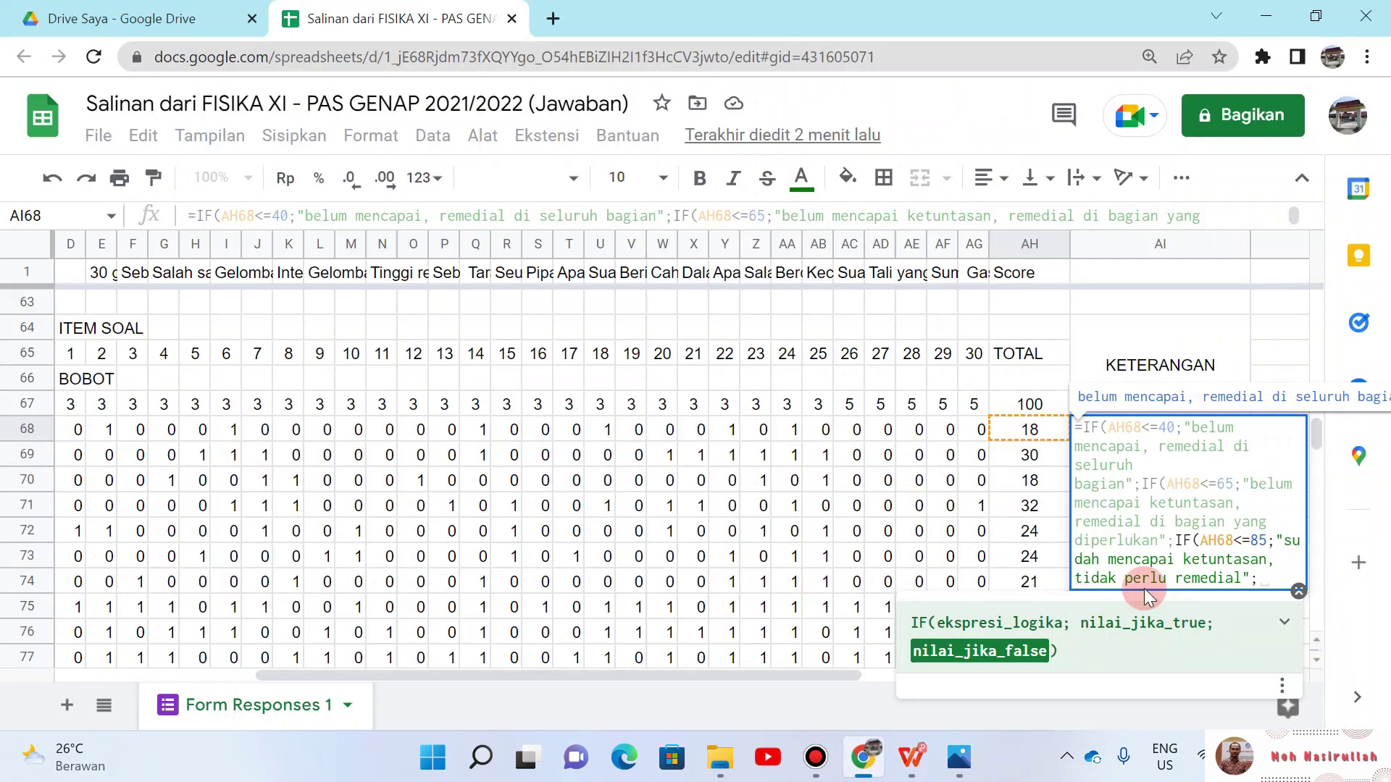
Step: Add "sudah mencapai ketuntasan, perlu pengayaan atau tantangan lebih" as the final false result, close all three nested IFs, and enter AI68's formula
click(1261, 582)
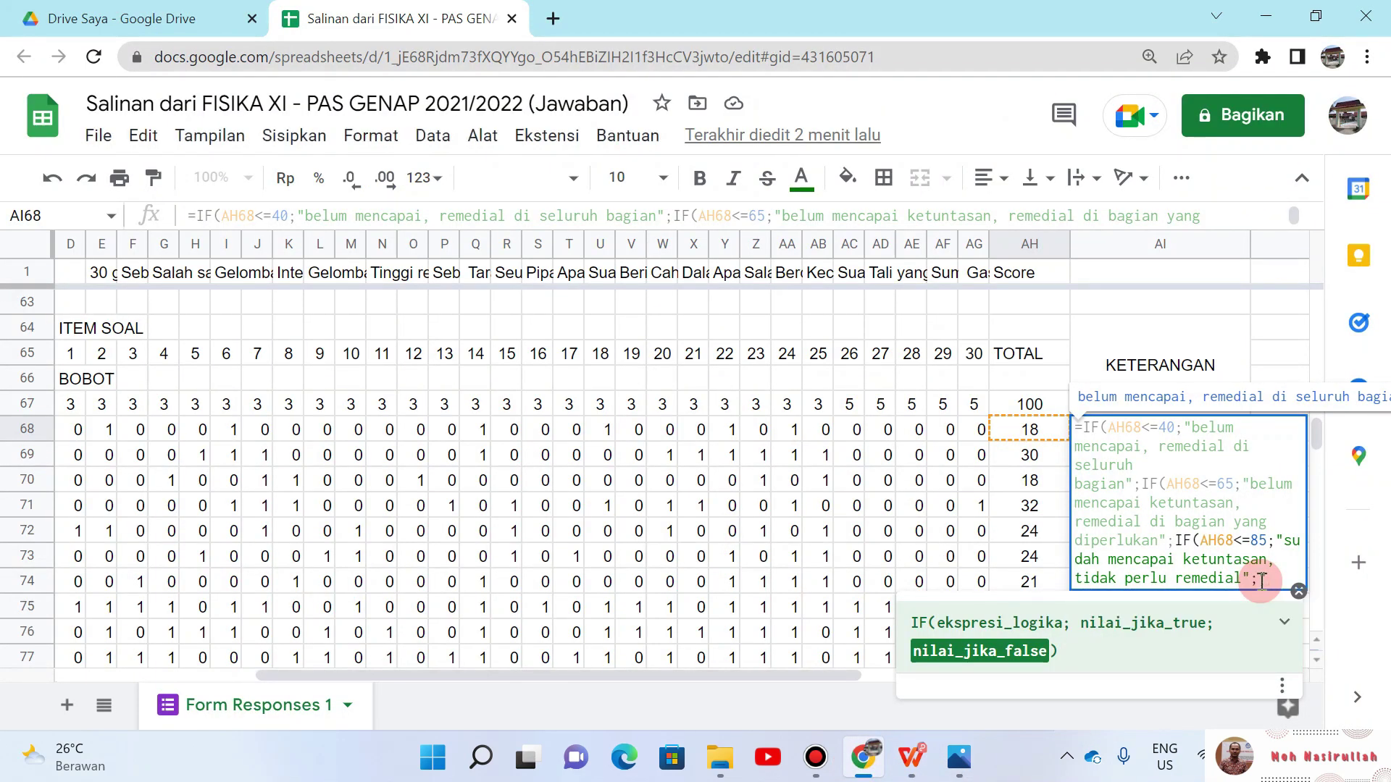
text("sudah mencapai ketuntasan, perlu pengayaan atau tantangan lebih)
text(")
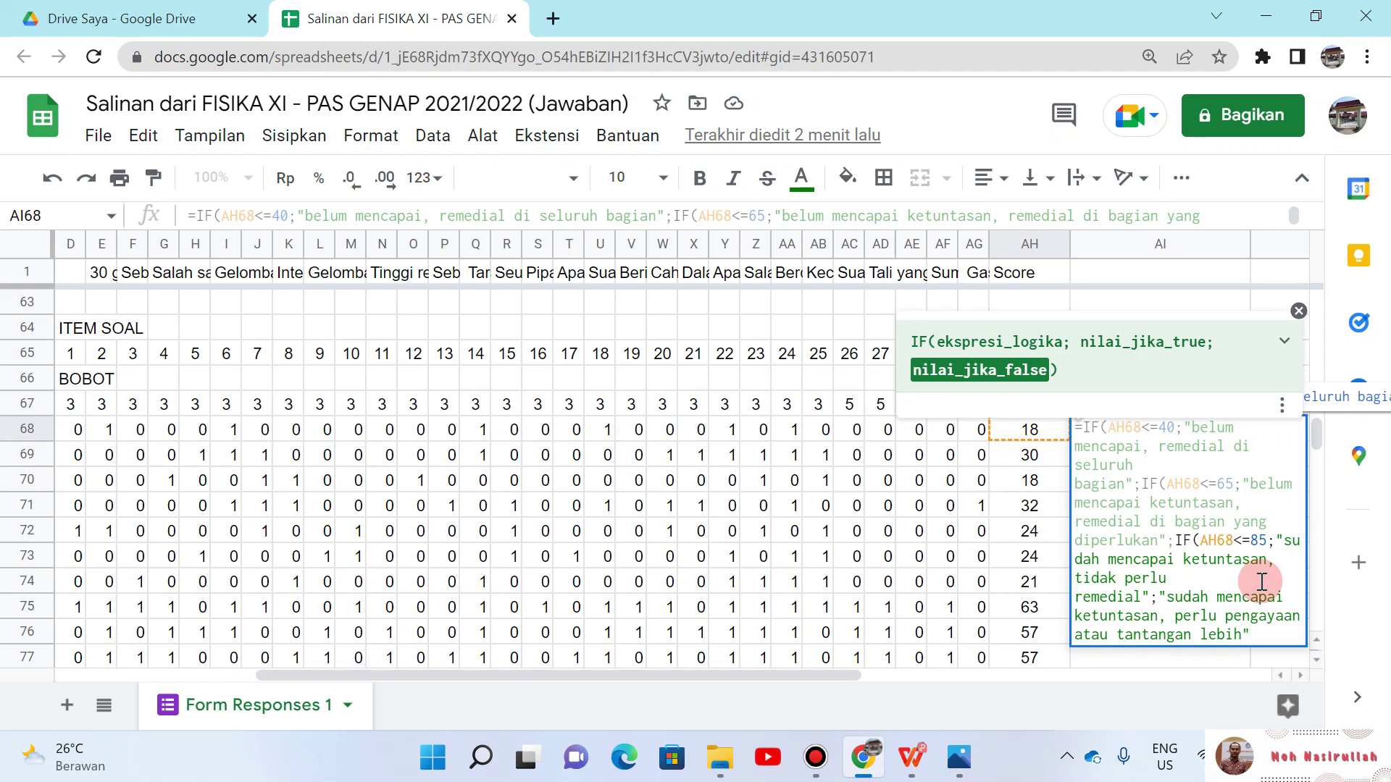
key(Up)
text())))
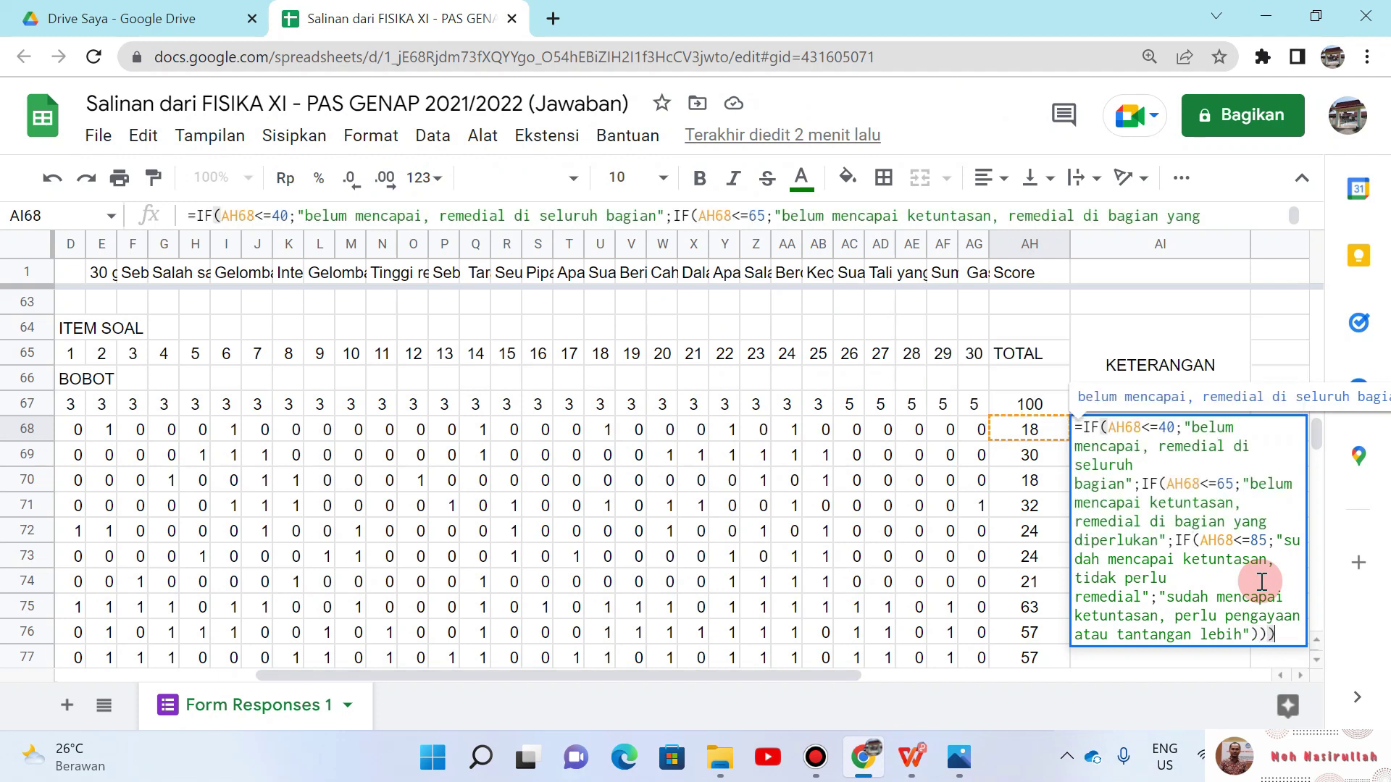
key(Return)
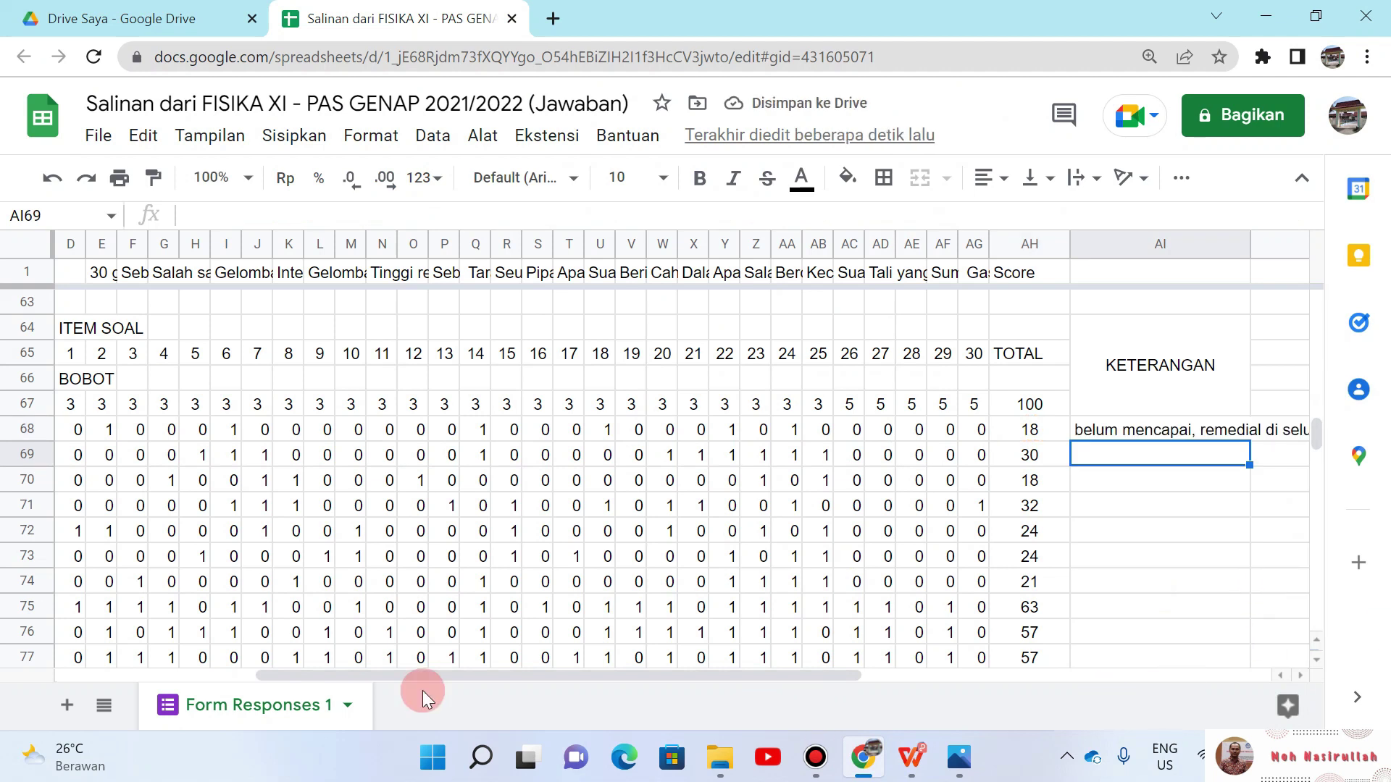
Step: Widen column AI to about twice its width and fill the AI68 formula down through AI126
drag(568, 675, 730, 677)
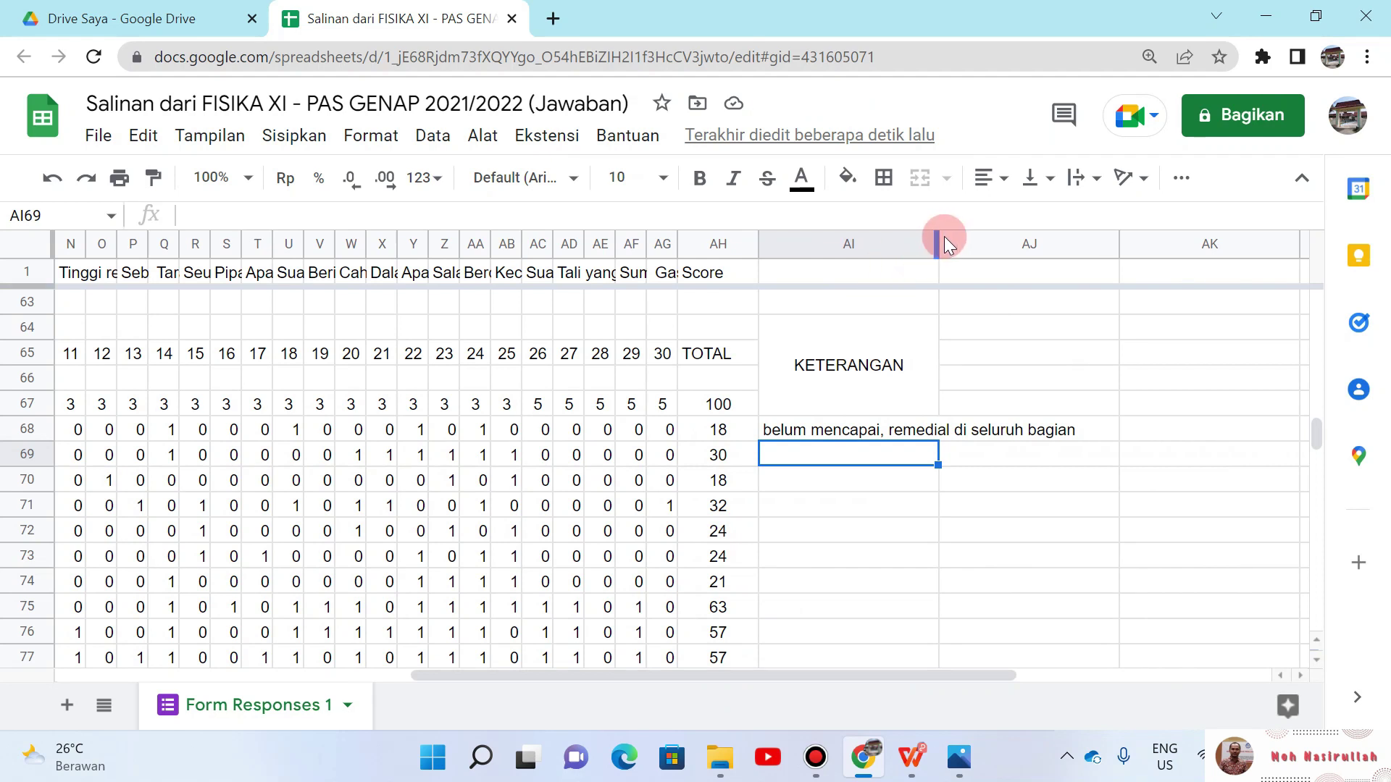
drag(940, 238, 1124, 240)
click(974, 429)
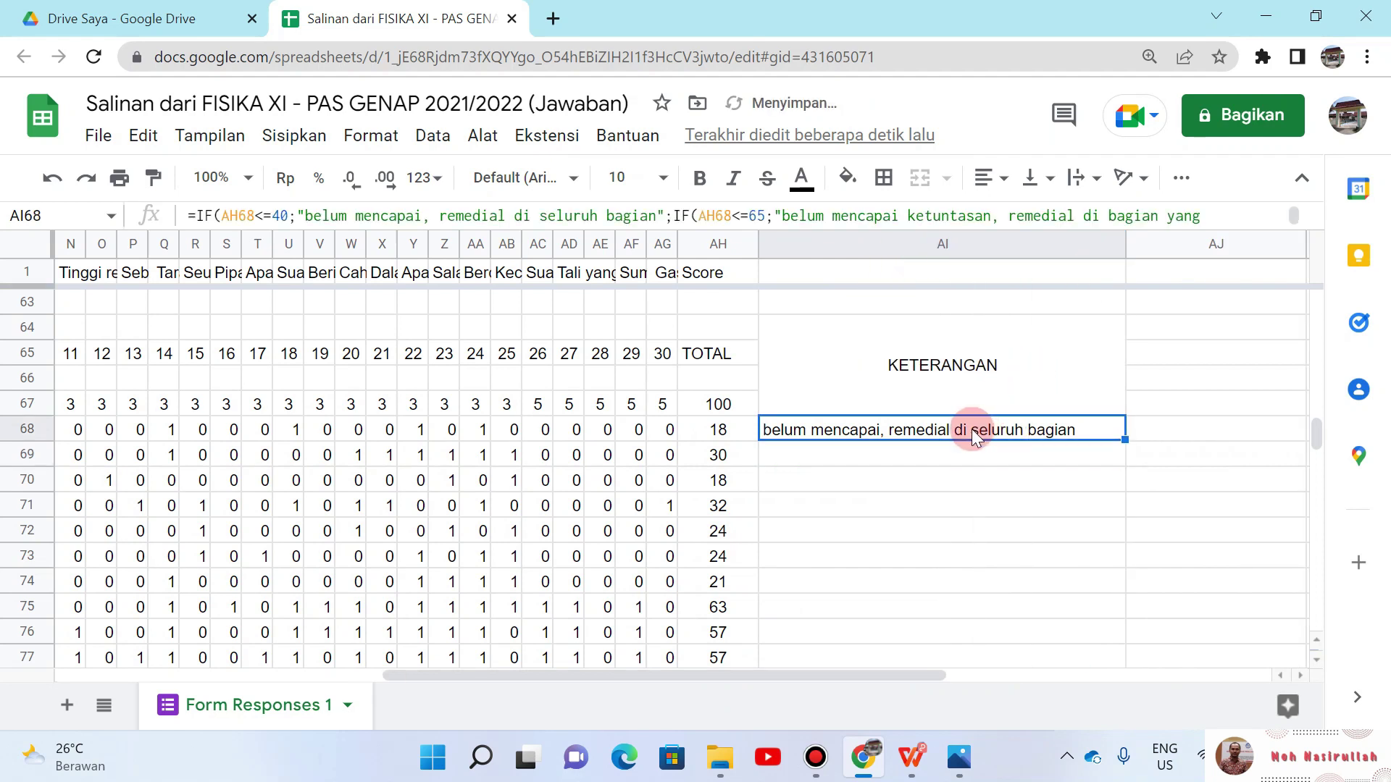
drag(1123, 432, 1096, 402)
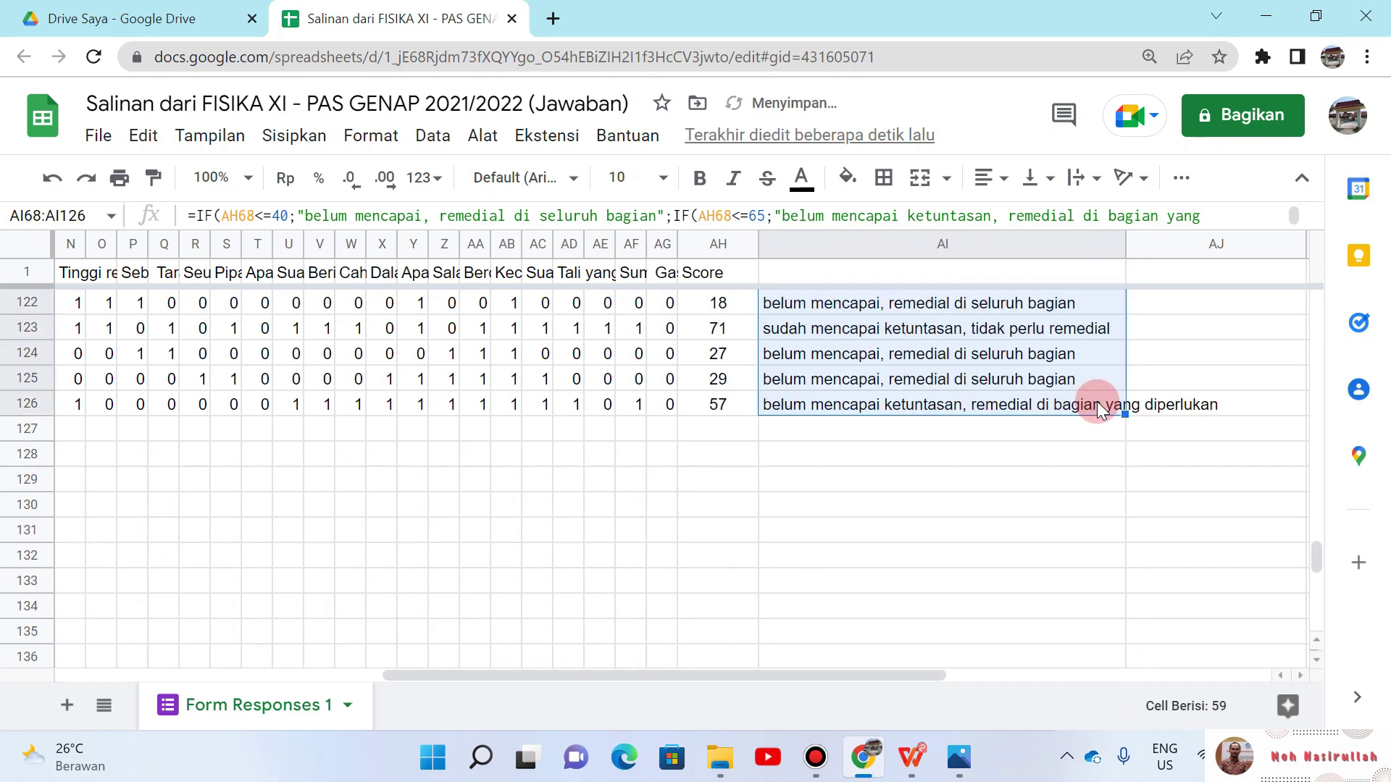
Step: Review the KETERANGAN descriptions against the TOTAL scores from row 68 down to about row 103
key(Up)
key(Up)
key(Down)
key(Down)
key(Down)
key(Down)
key(Down)
key(Down)
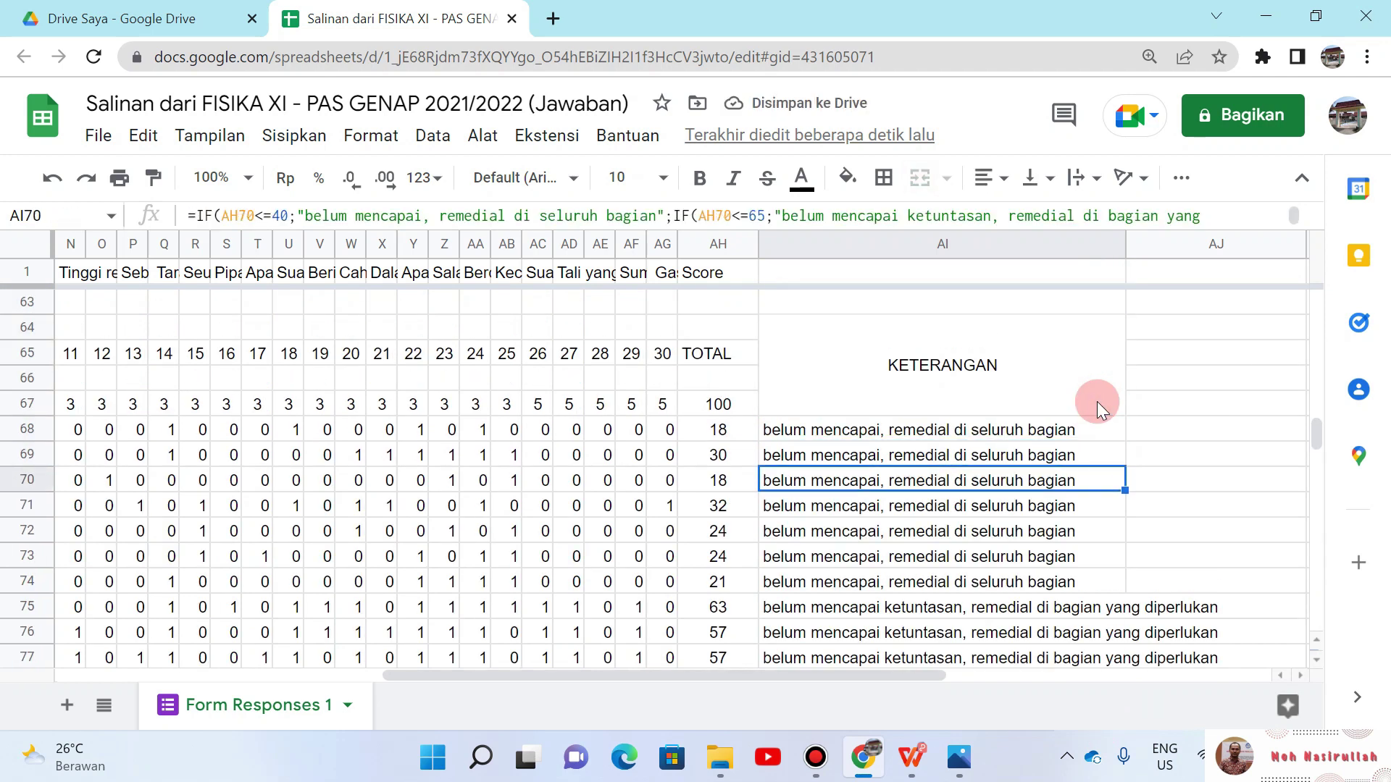
key(Down)
key(Down)
key(Down)
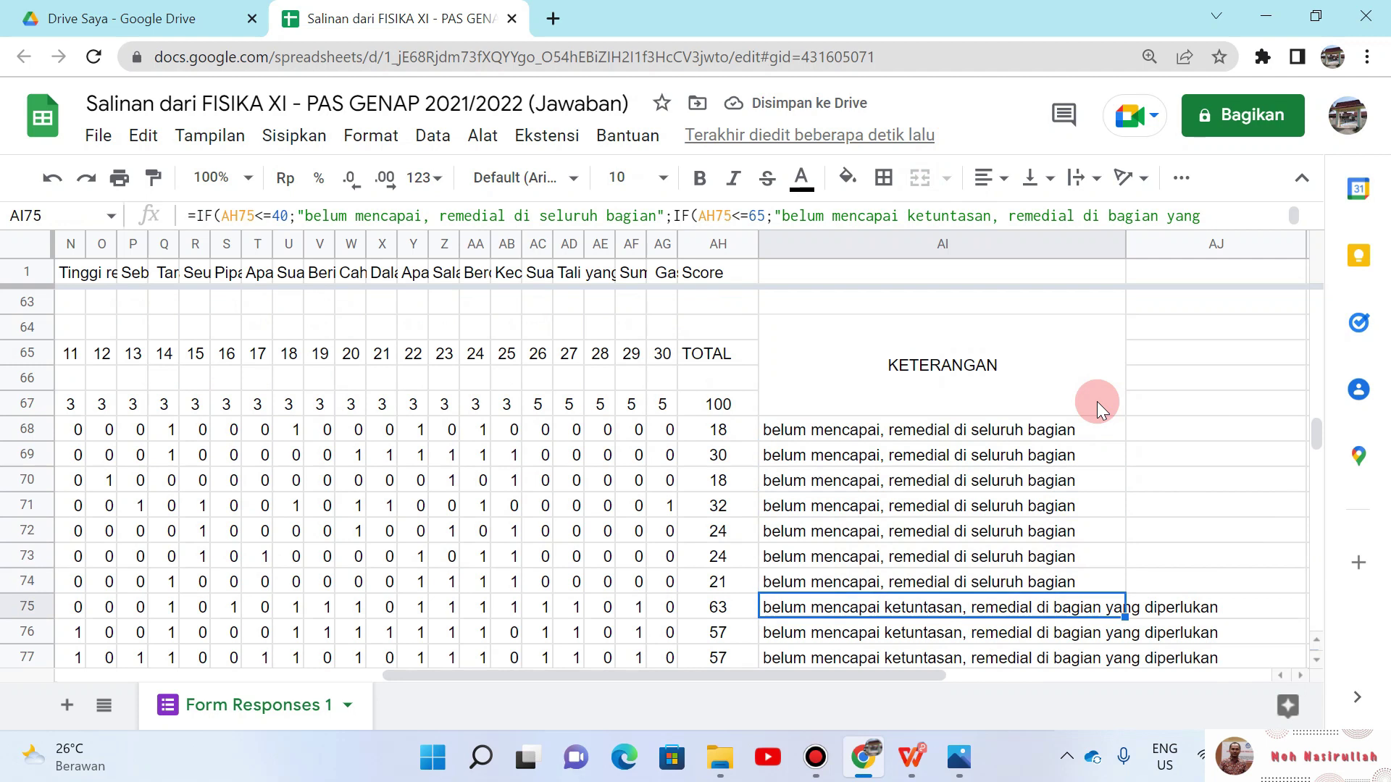
key(Down)
key(Down)
key(Down)
key(Up)
key(Up)
key(Up)
key(Up)
key(Up)
key(Up)
key(Down)
key(Down)
key(Down)
key(Down)
key(Down)
key(Down)
key(Down)
key(Down)
key(Down)
key(Down)
key(Down)
key(Down)
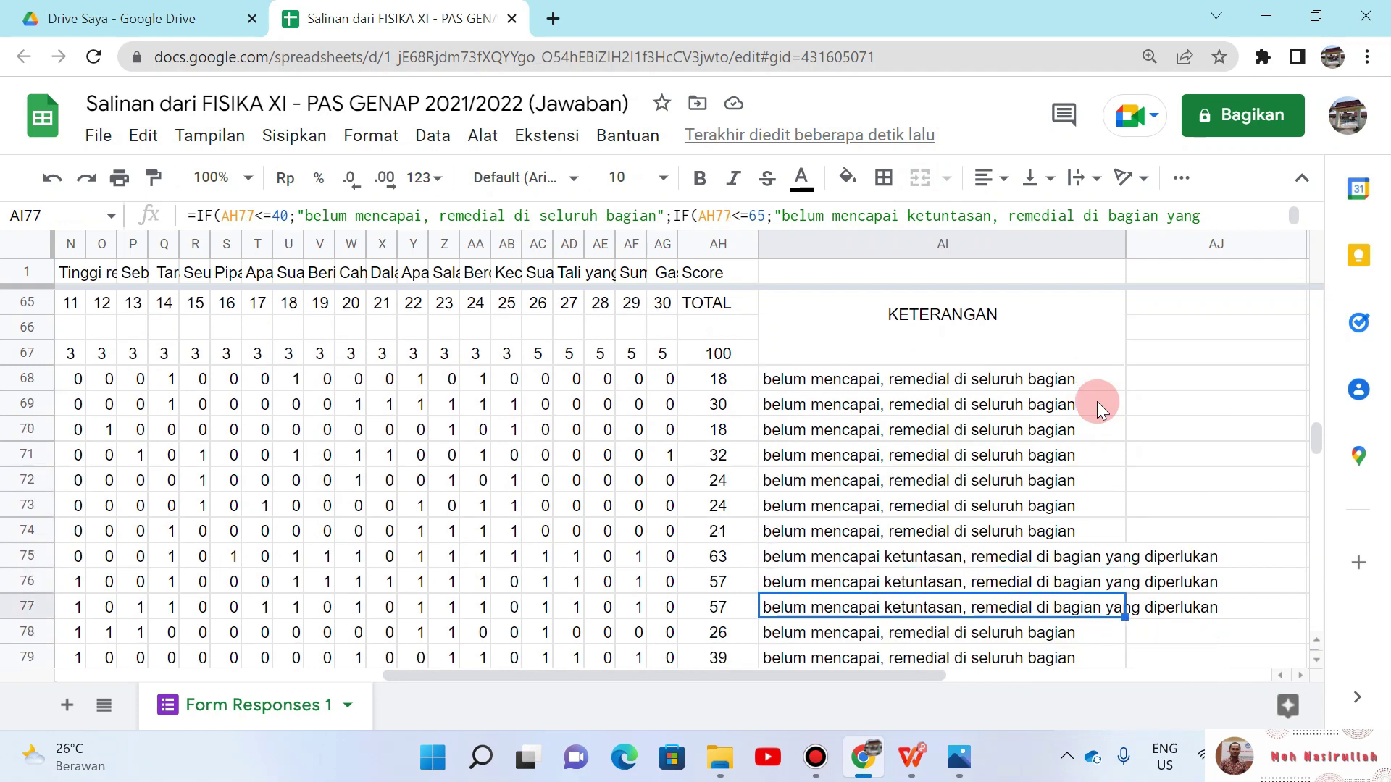
key(Up)
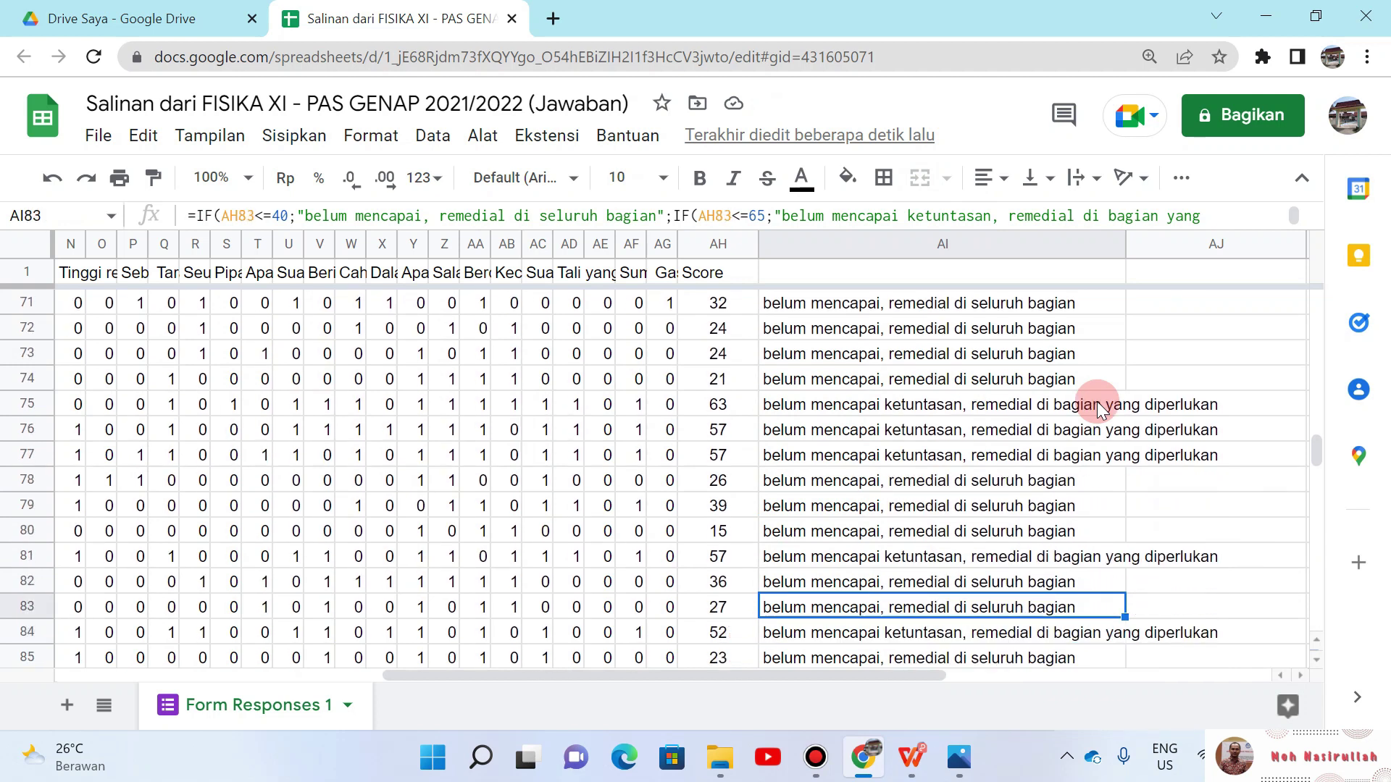
key(Down)
key(Down)
key(Down)
key(Down)
key(Down)
key(Down)
key(Down)
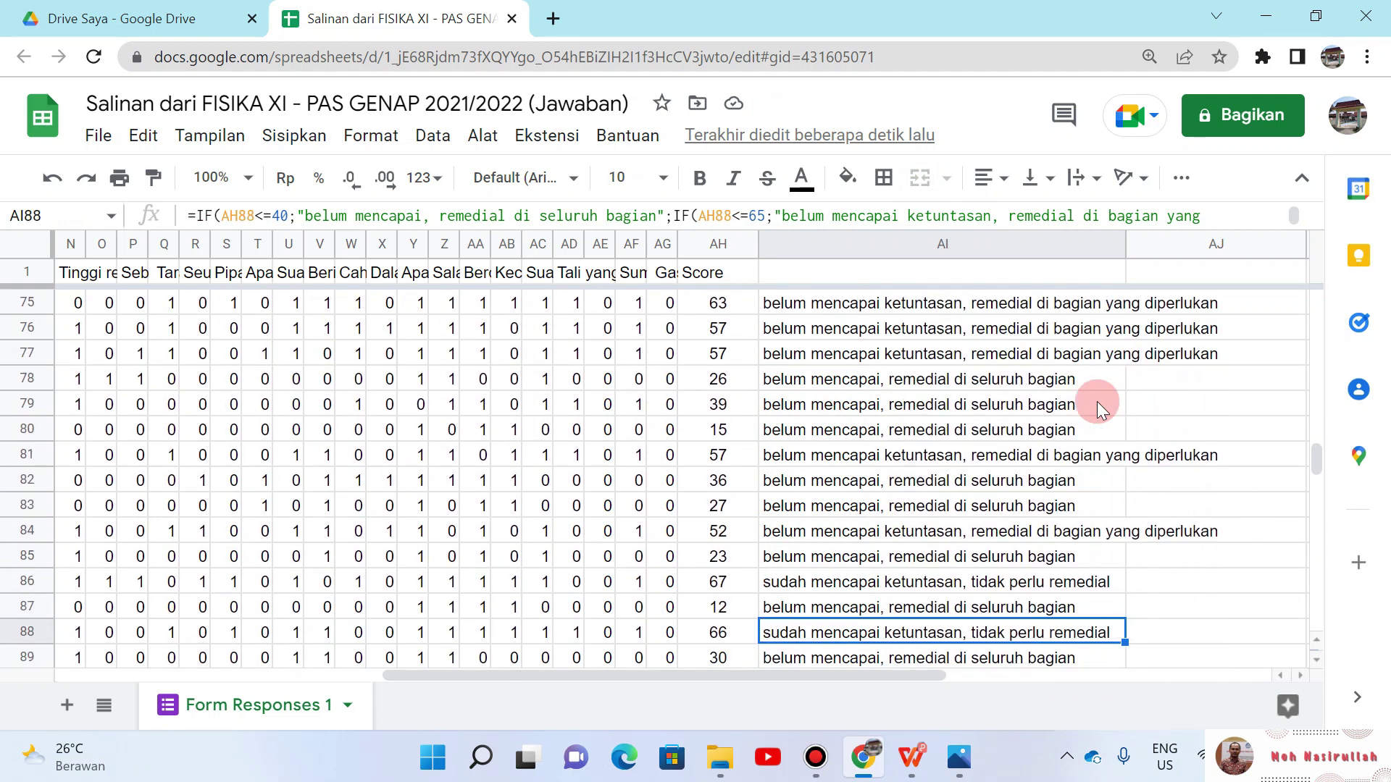
key(Up)
key(Up)
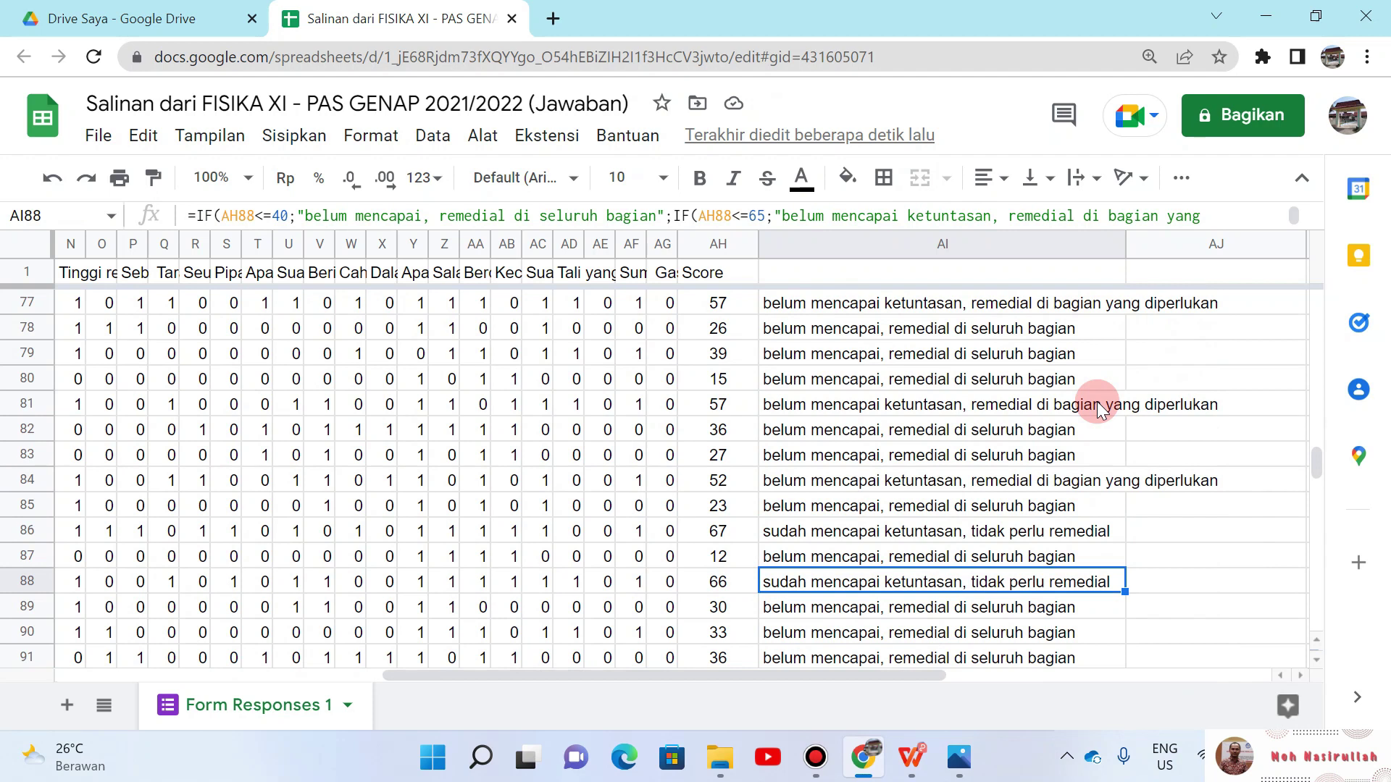
key(Down)
key(Down)
key(Down)
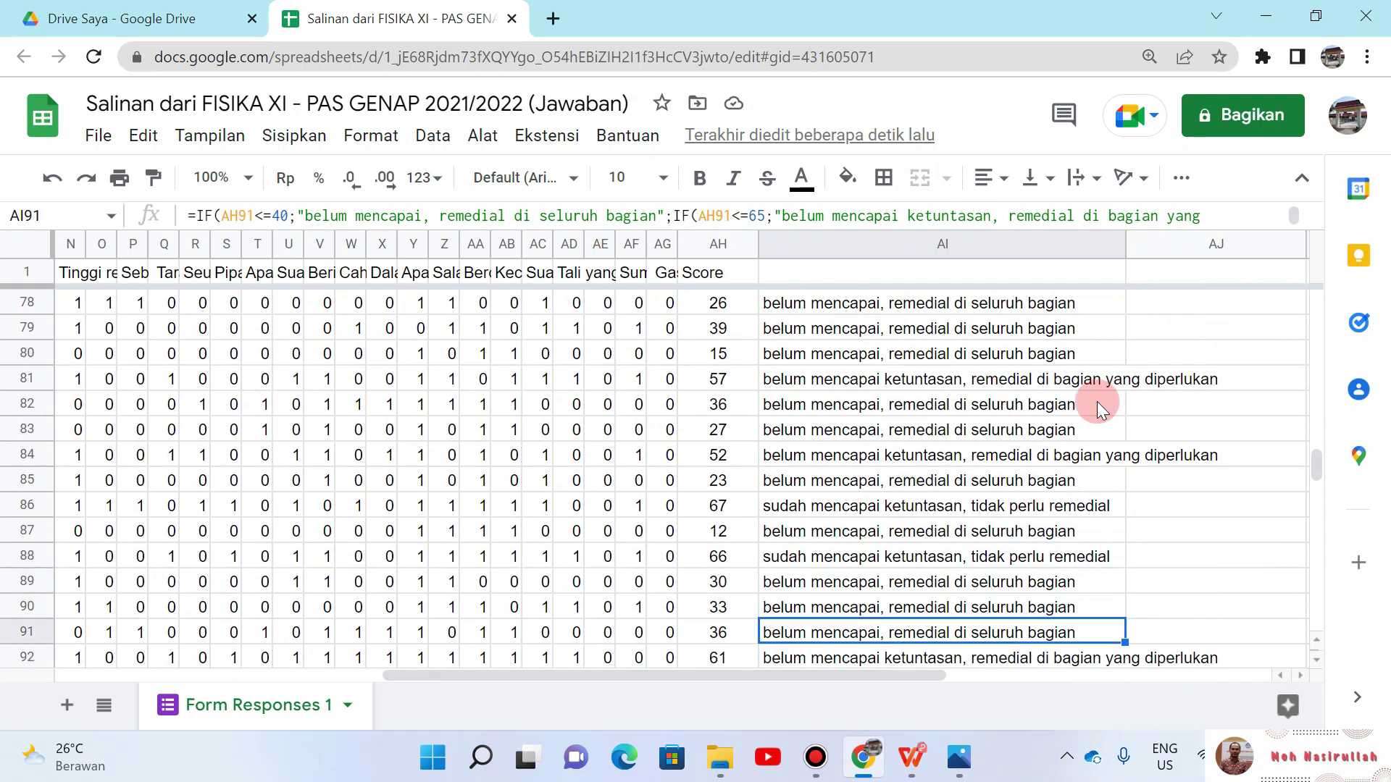
key(Down)
key(Down)
key(Down)
key(Down)
key(Down)
key(Down)
key(Down)
key(Down)
key(Down)
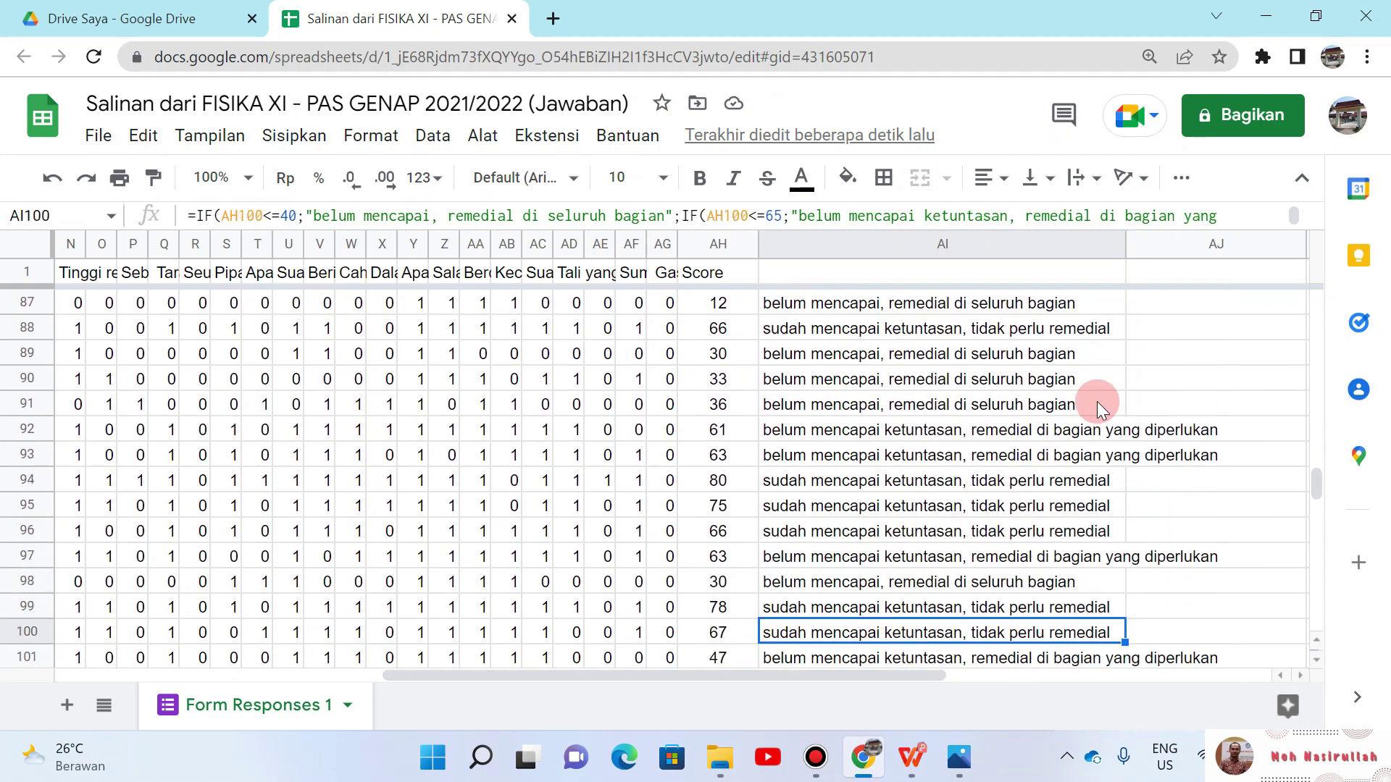
key(Down)
key(Down)
key(Down)
key(Up)
key(Up)
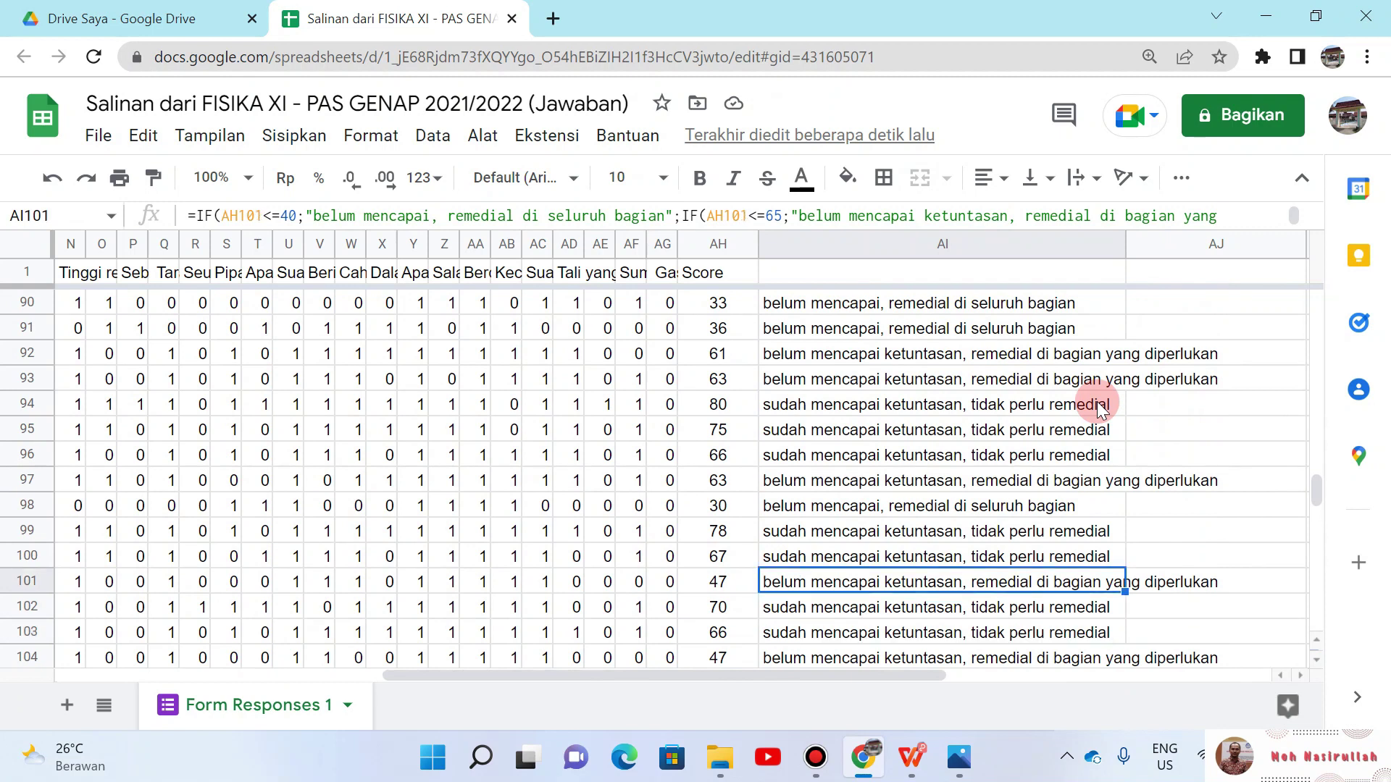
key(Up)
key(Up)
key(Up)
key(Up)
key(Up)
key(Up)
key(Up)
key(Up)
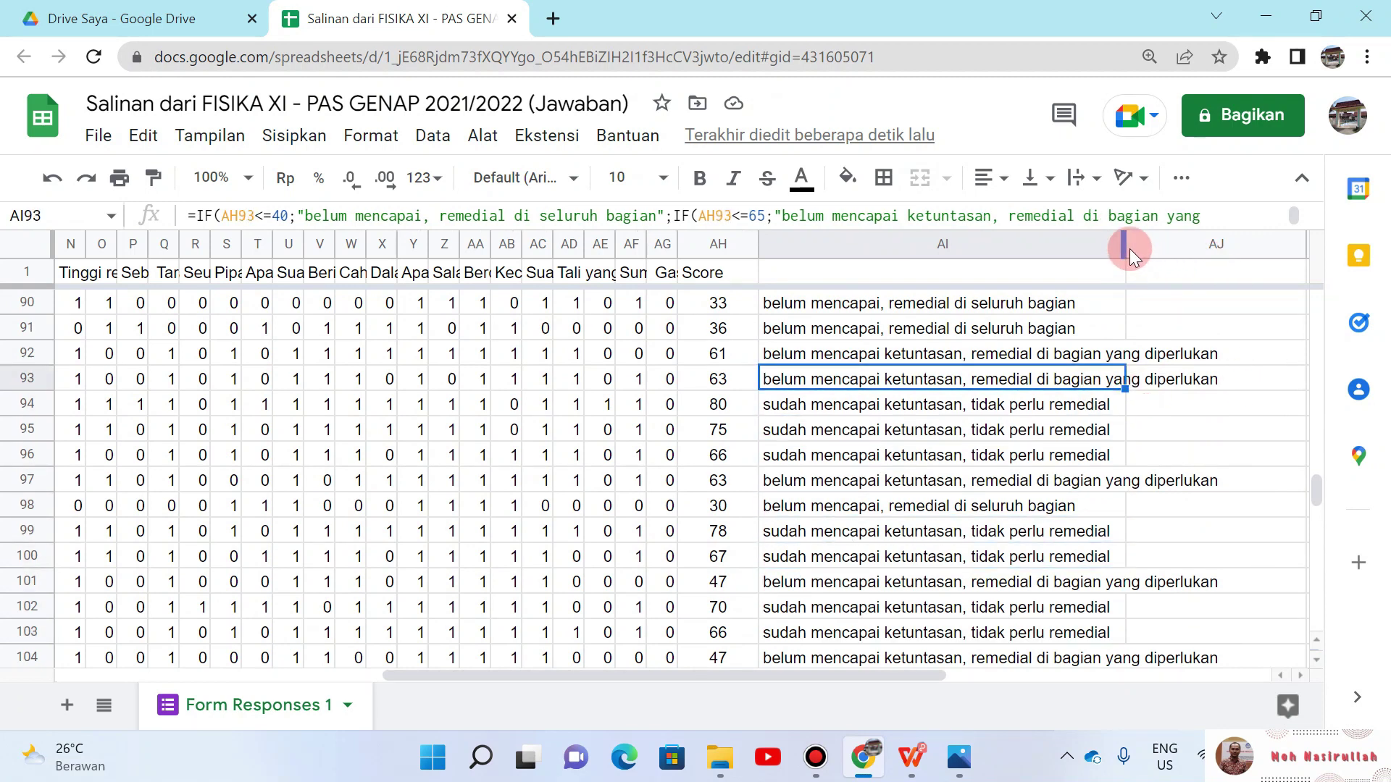
Step: Widen column AI further so that the longest KETERANGAN description fits within the column
drag(1123, 245, 1232, 272)
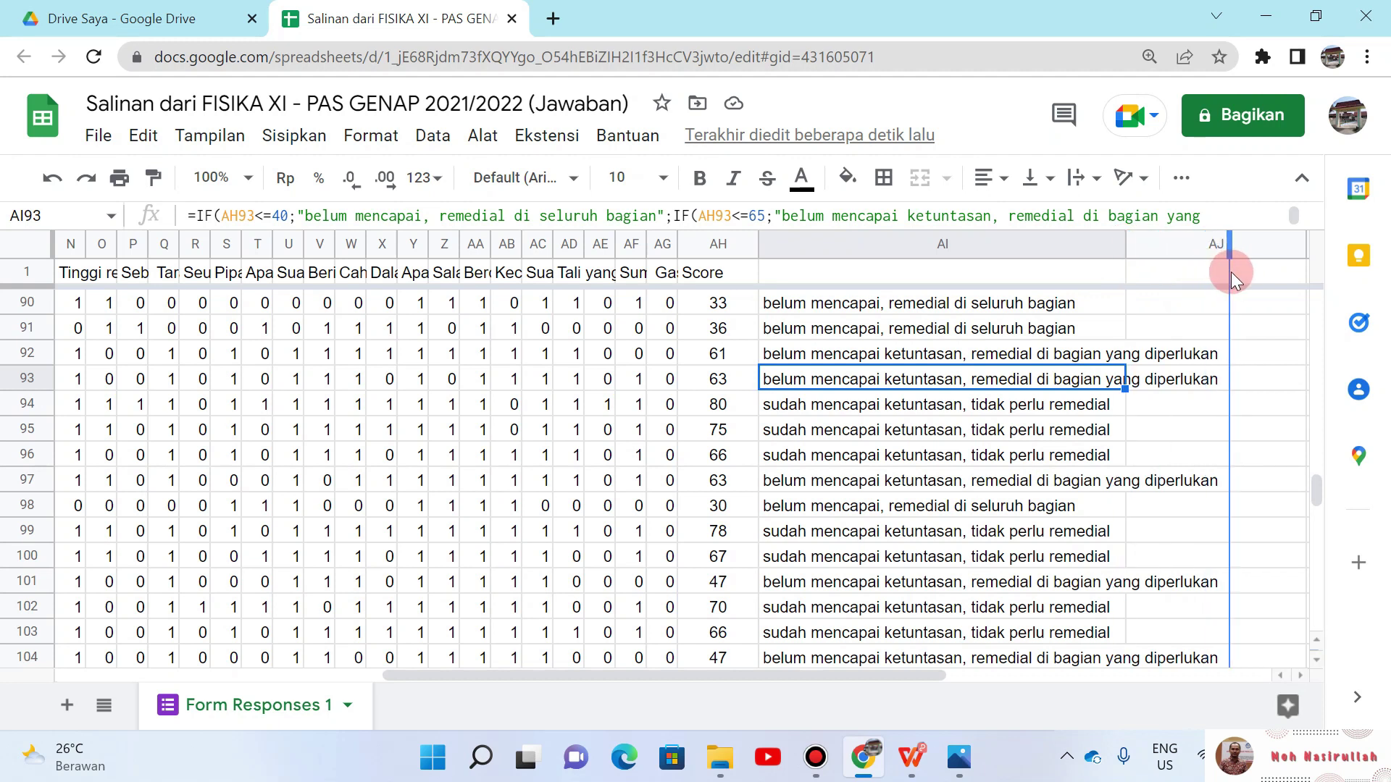
Step: Go back up the widened KETERANGAN column and compare each student's description with the score around rows 73 to 93
key(Up)
key(Up)
key(Up)
key(Up)
key(Down)
key(Up)
key(Up)
key(Up)
key(Up)
key(Up)
key(Up)
key(Up)
key(Up)
key(Up)
key(Up)
key(Up)
key(Up)
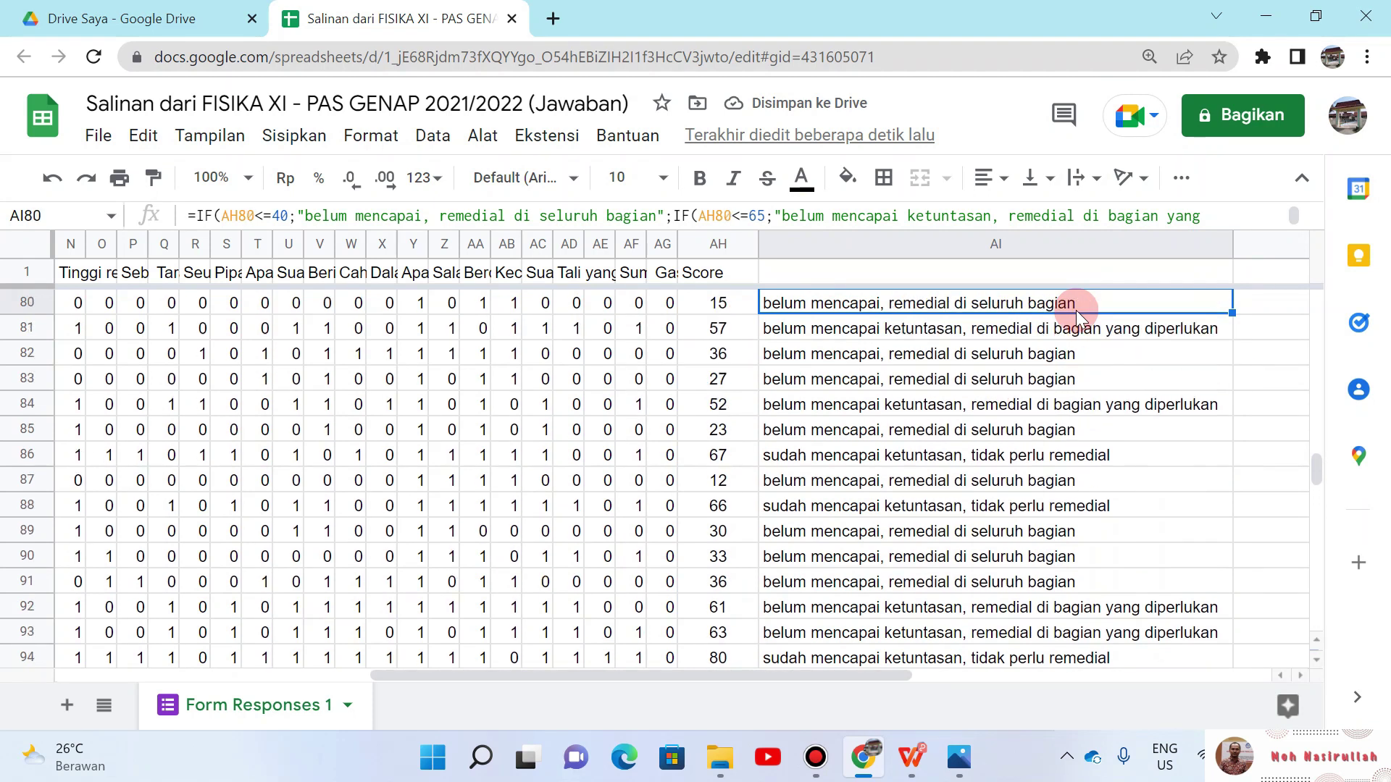
key(Up)
key(Down)
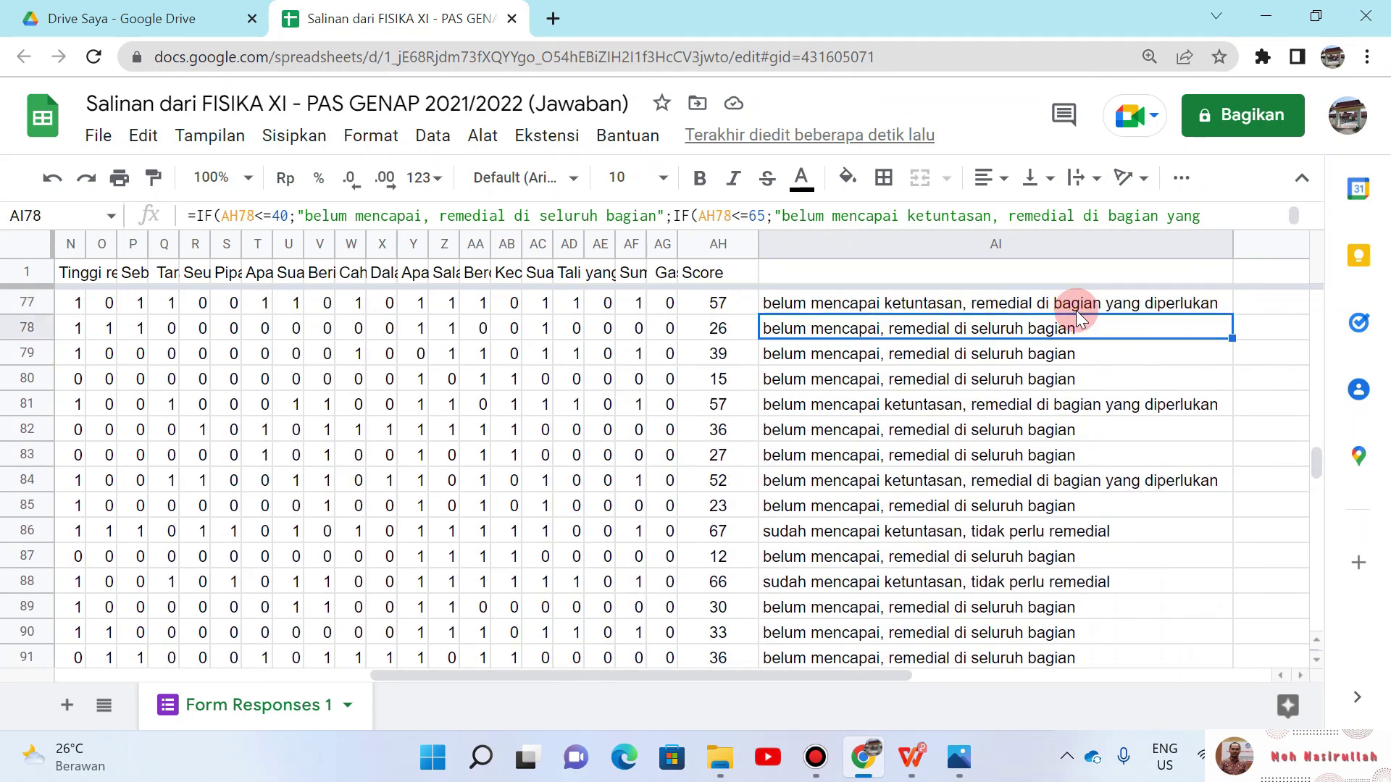
key(Down)
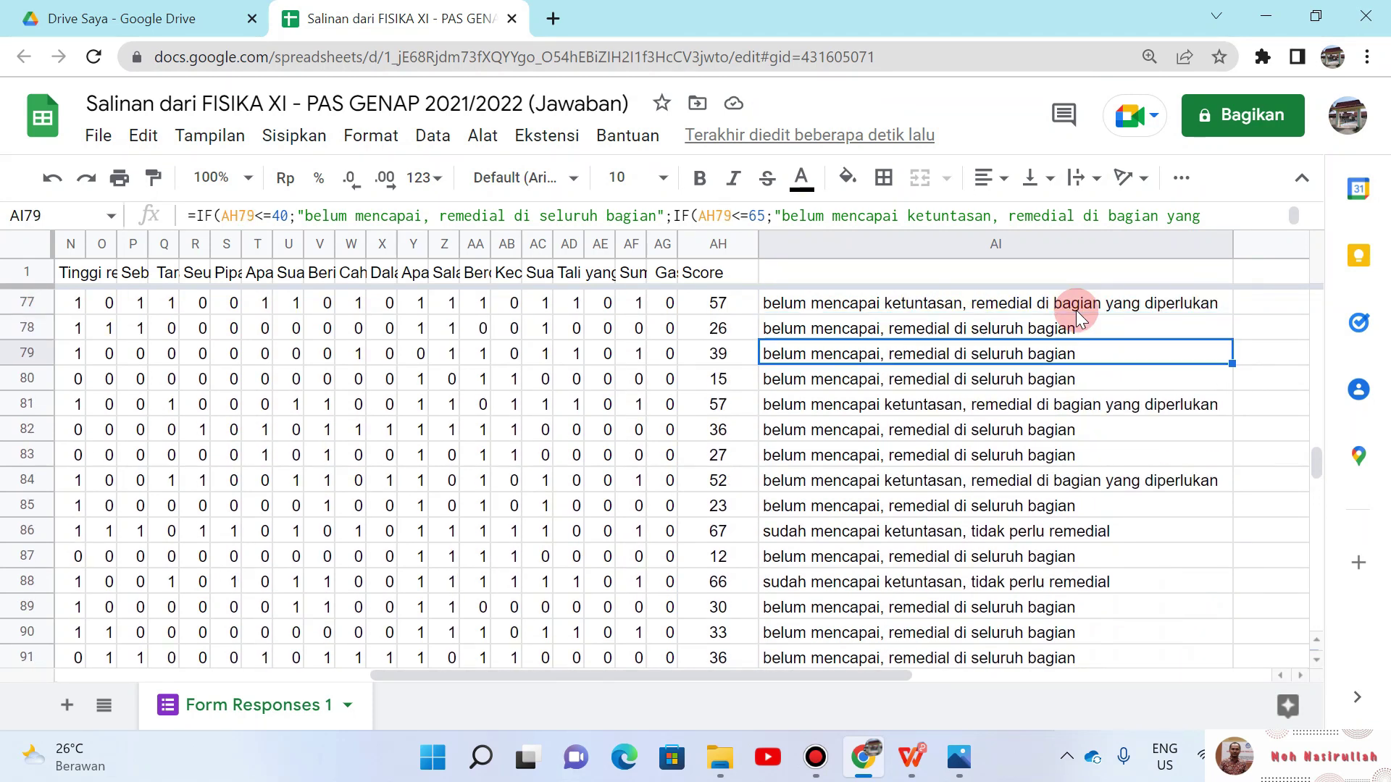
key(Up)
key(Up)
key(Up)
key(Up)
key(Up)
key(Up)
key(Down)
key(Down)
key(Down)
key(Down)
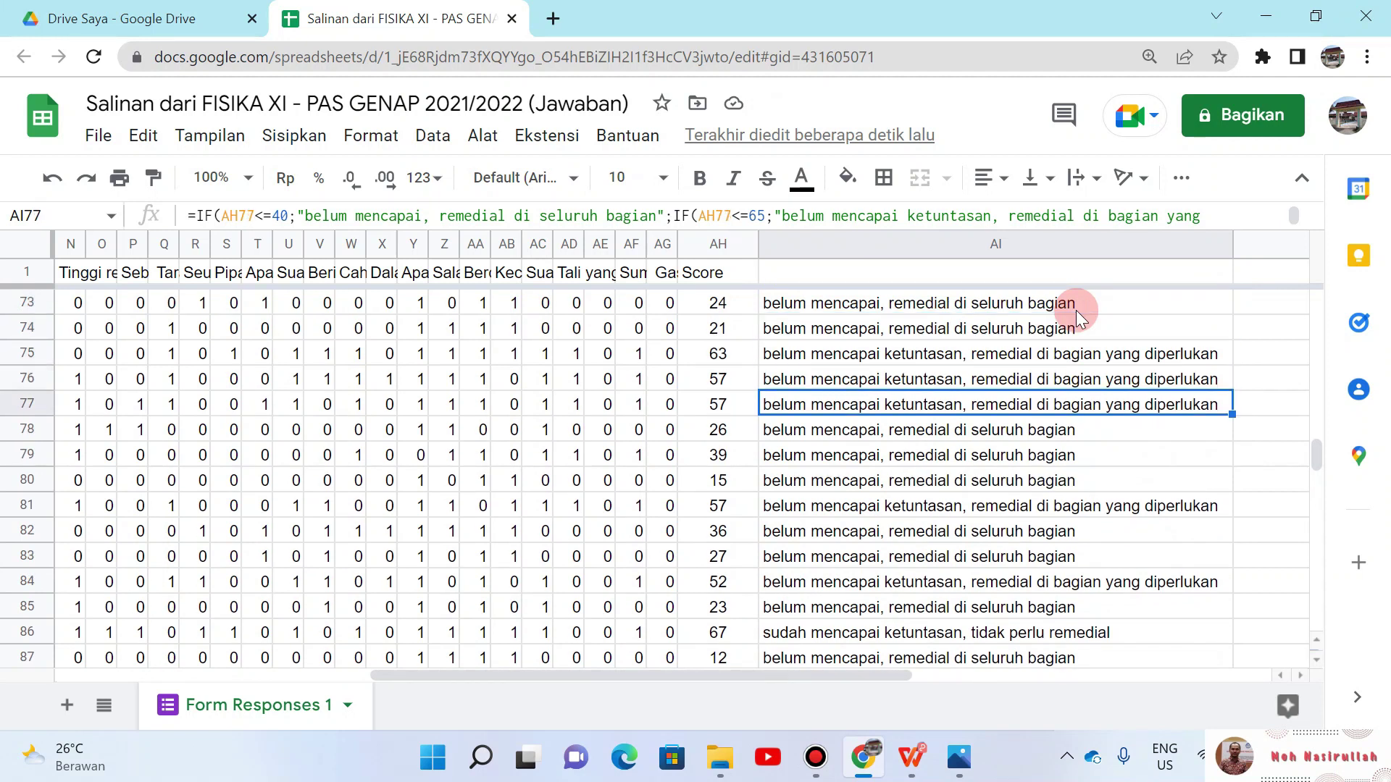
key(Up)
key(Up)
key(Up)
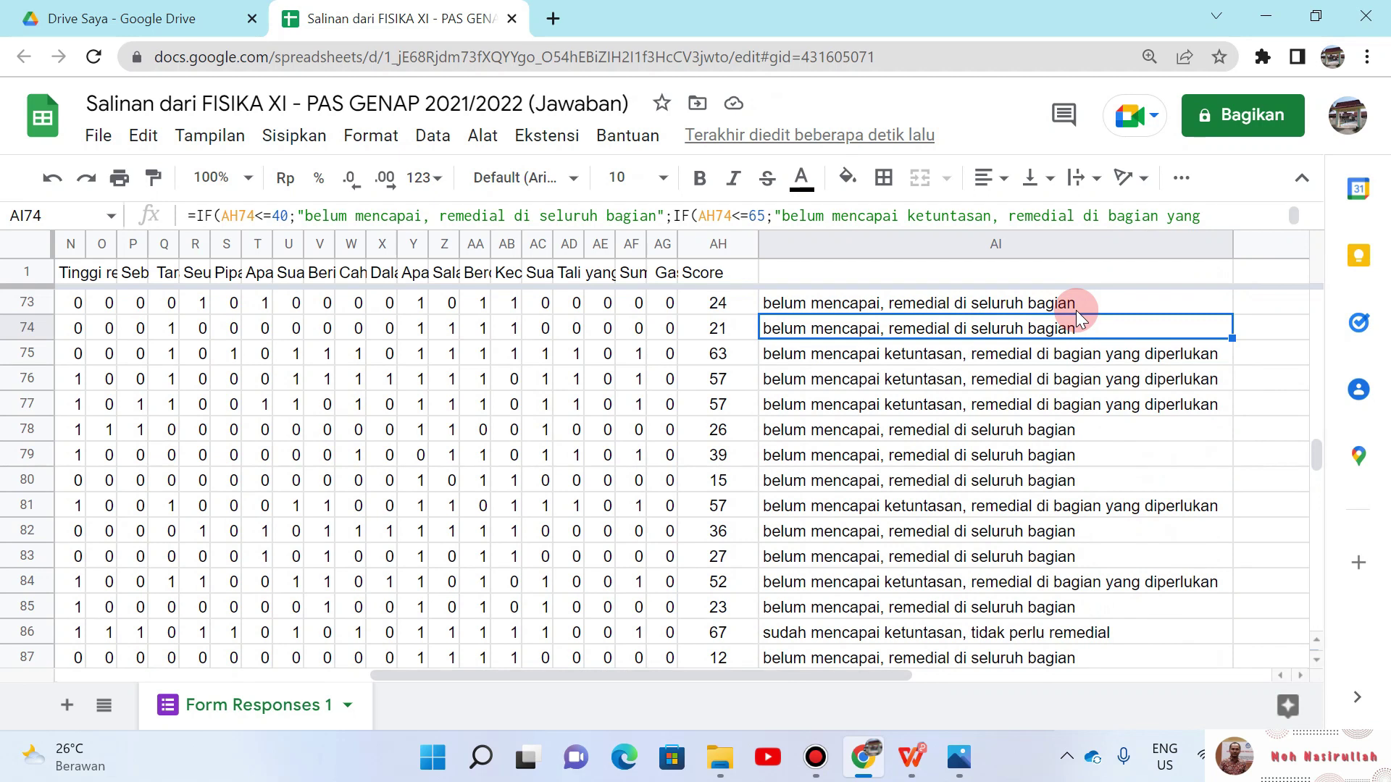
key(Down)
key(Down)
key(Down)
key(Down)
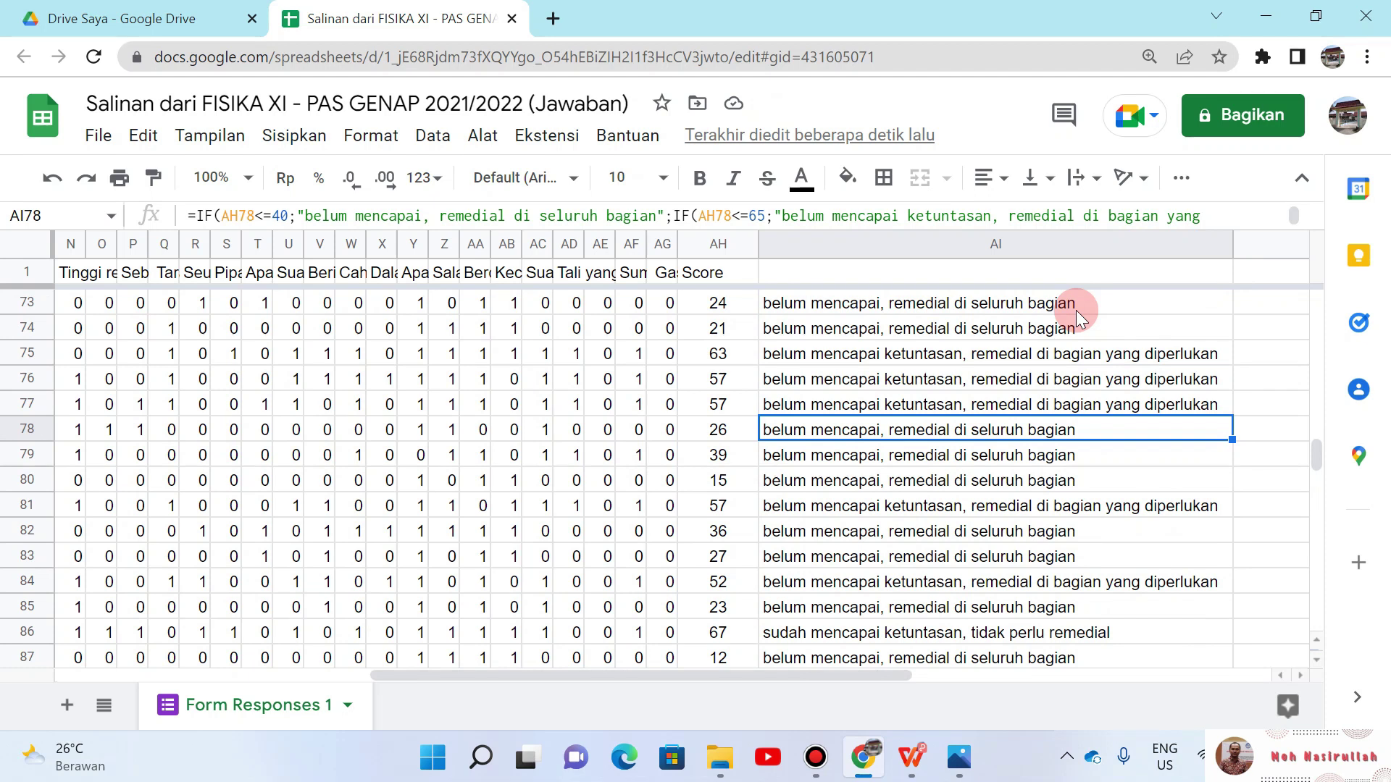
key(Down)
key(Down)
key(Down)
key(Down)
key(Down)
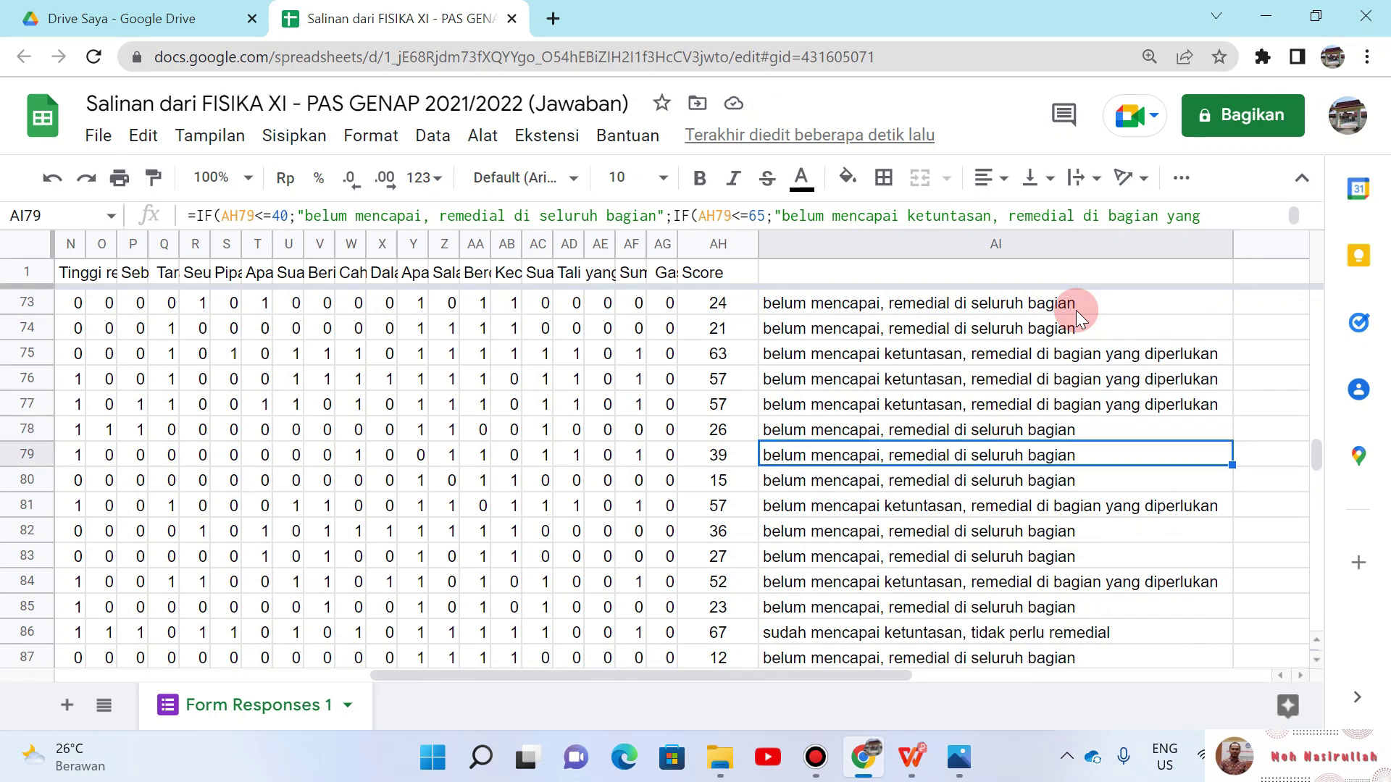
key(Up)
key(Up)
key(Up)
key(Up)
key(Up)
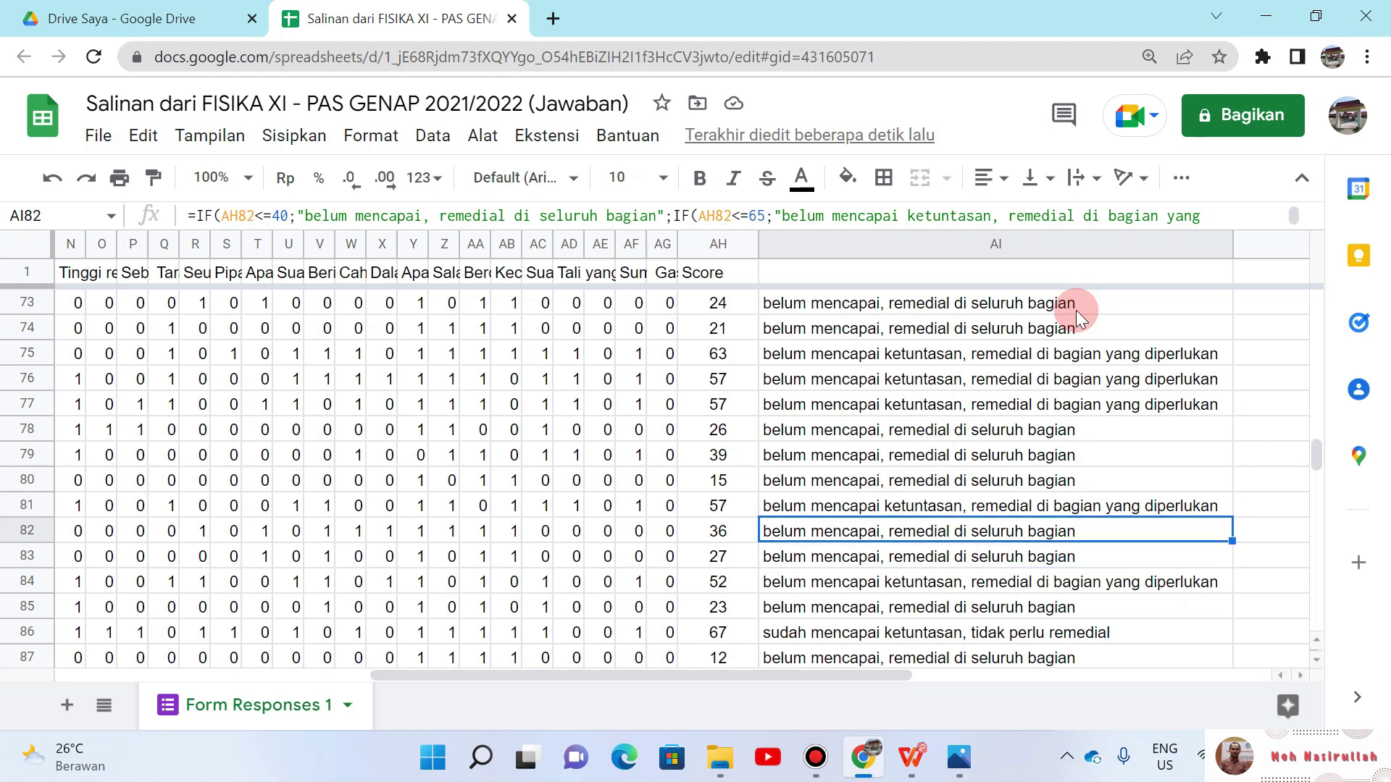
Step: Compare the remaining mastery descriptions in column AI with the scores, down to the end of the list at row 126
key(Down)
key(Down)
key(Down)
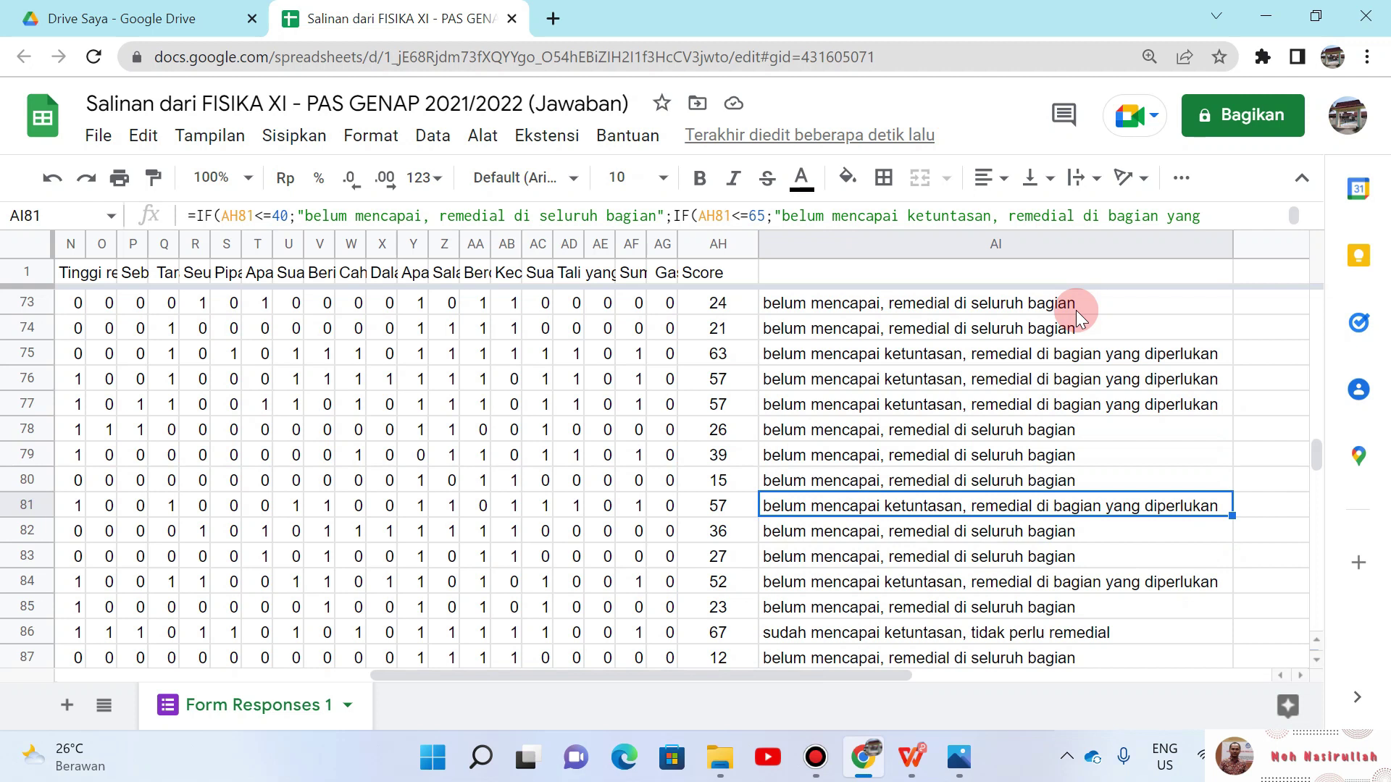
key(Down)
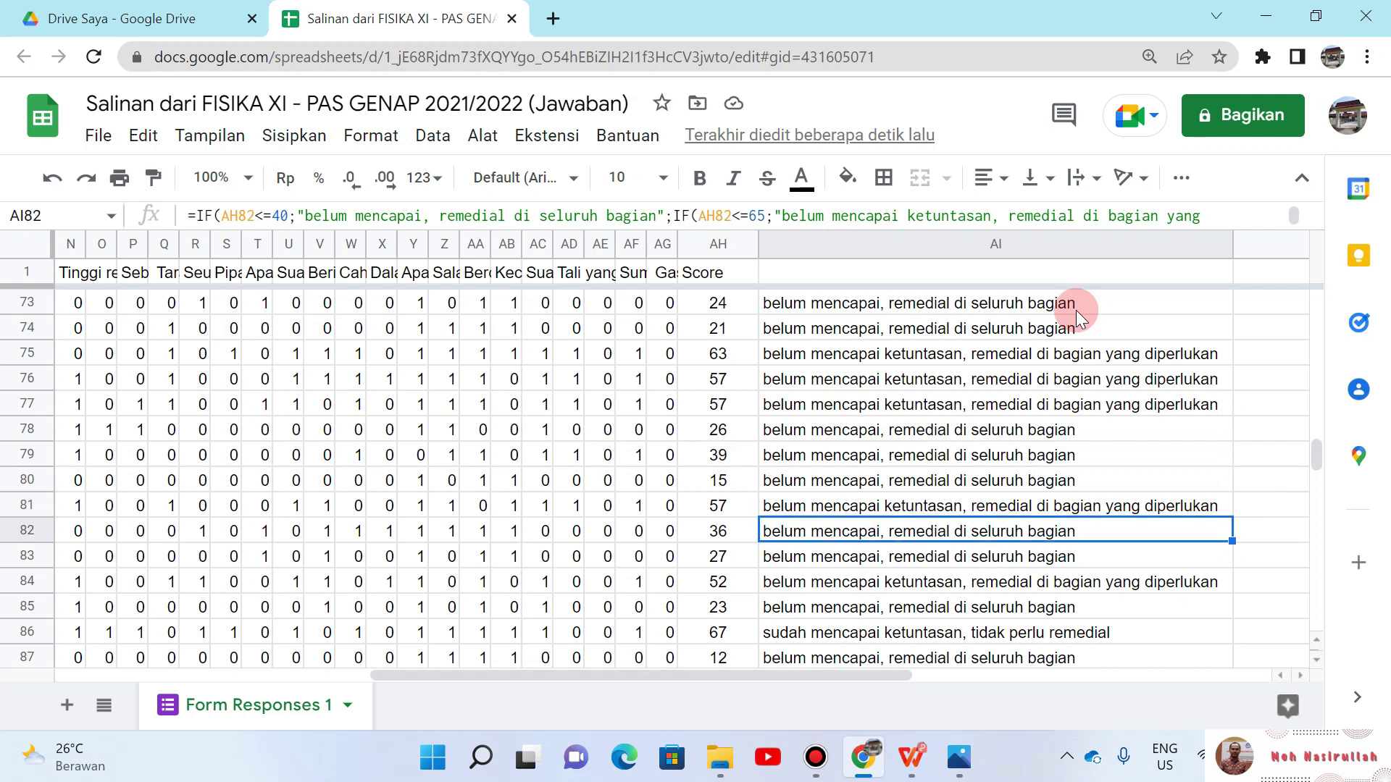
key(Down)
key(Down)
key(Down)
key(Down)
key(Down)
key(Down)
key(Down)
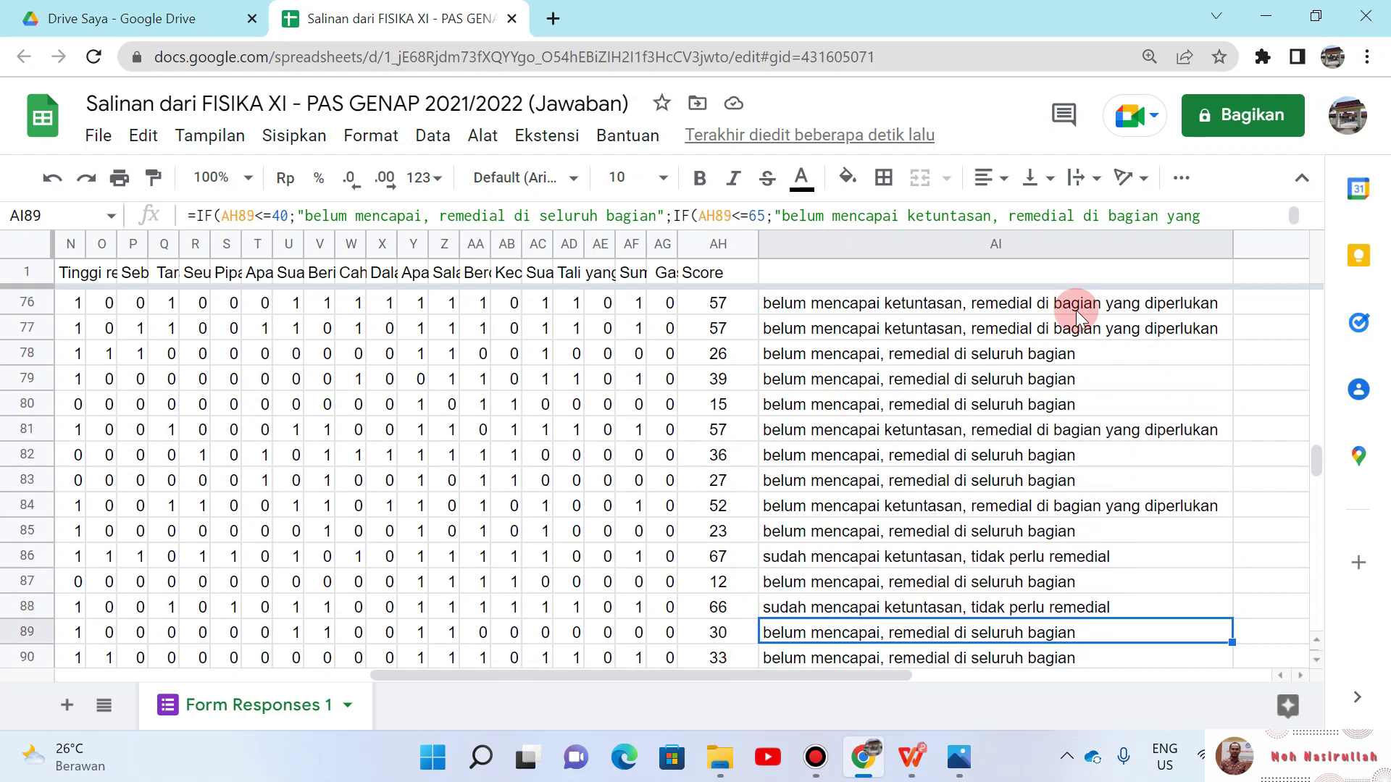
key(ctrl+Down)
key(Down)
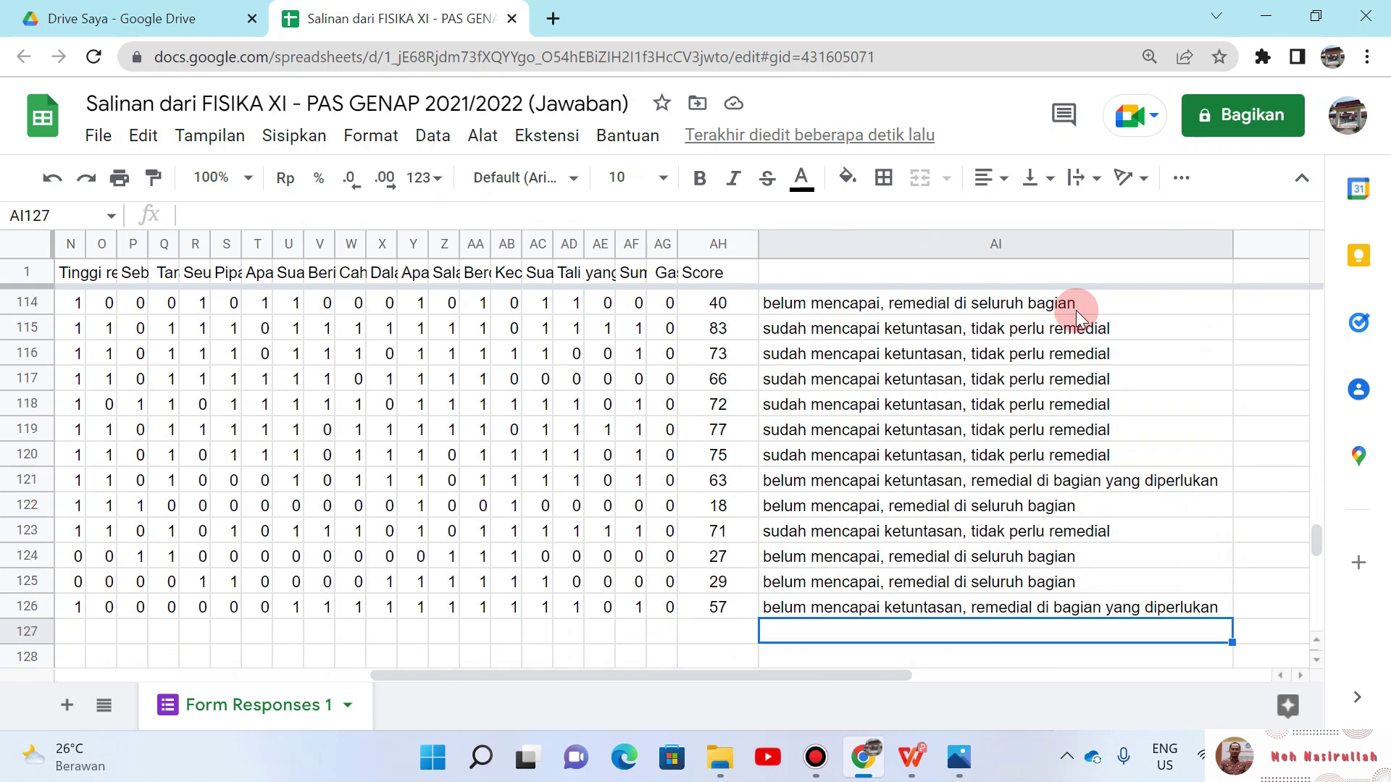
Step: Go to cell A127, the first empty cell below the numbered student list
key(Up)
key(Left)
key(Left)
key(ctrl+Left)
key(Down)
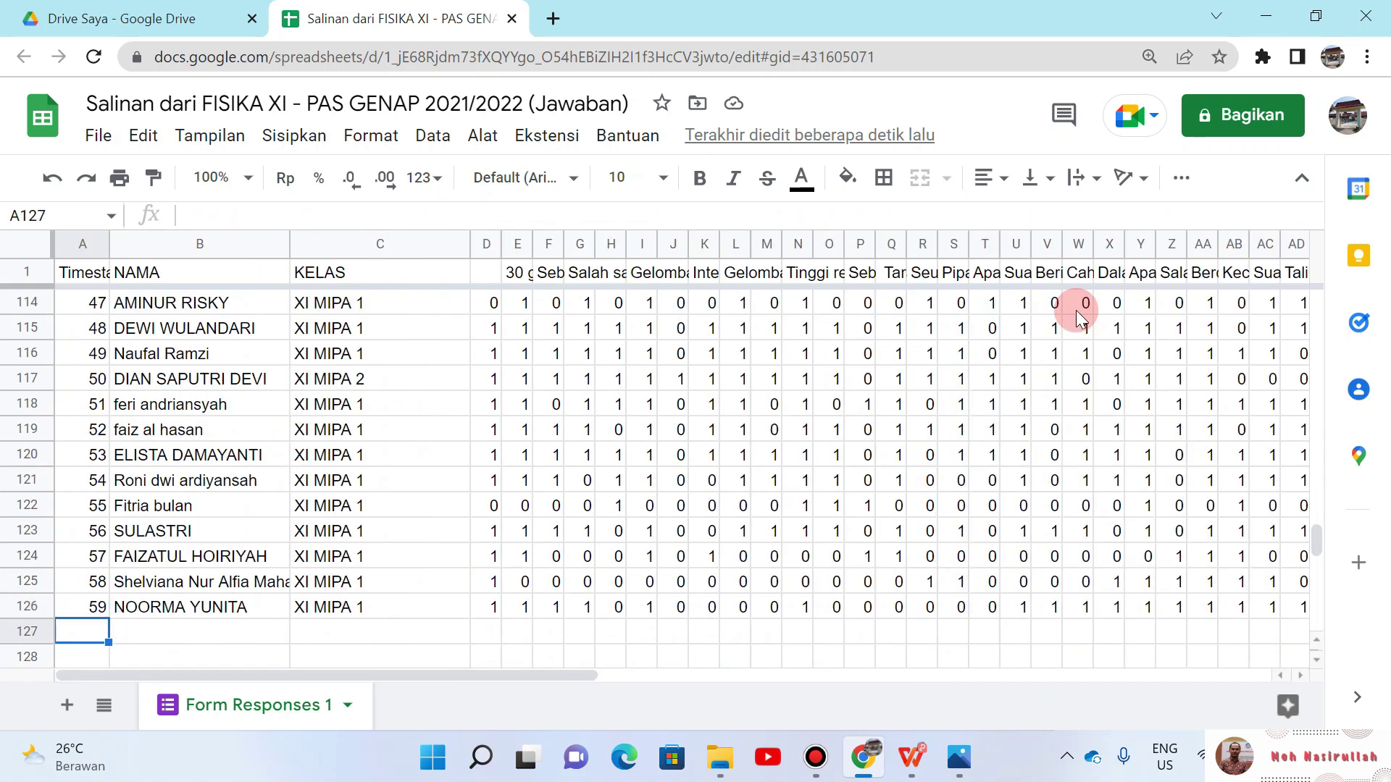
key(shift+Right)
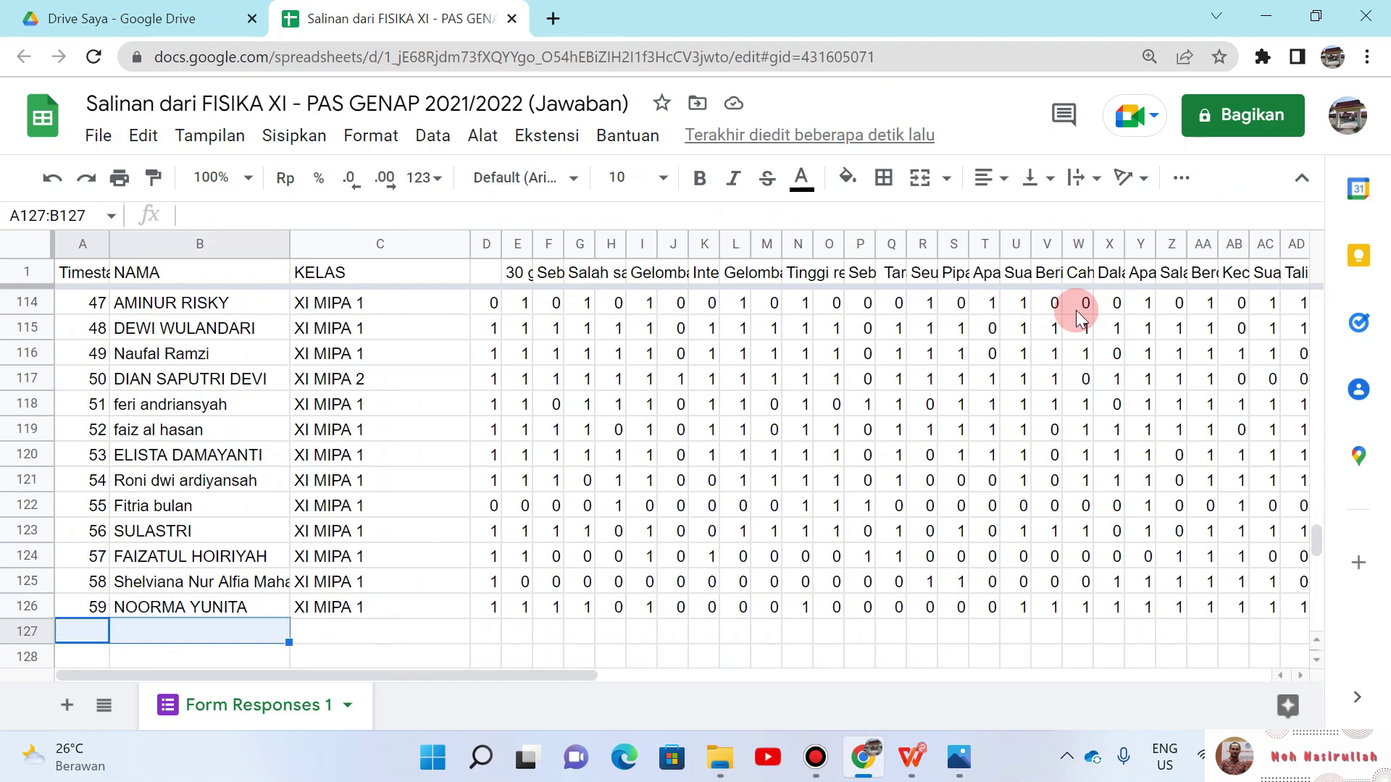
key(shift+Right)
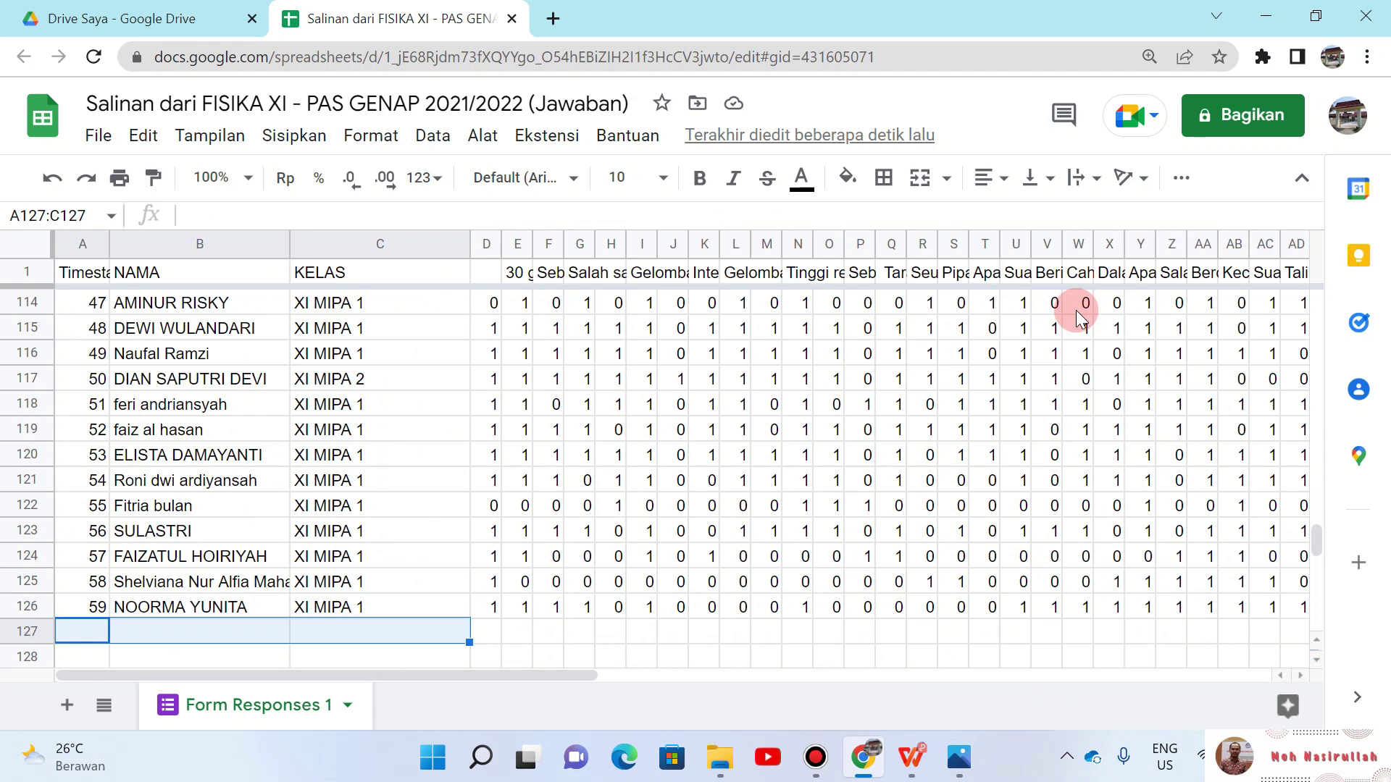
key(Left)
key(Right)
key(Right)
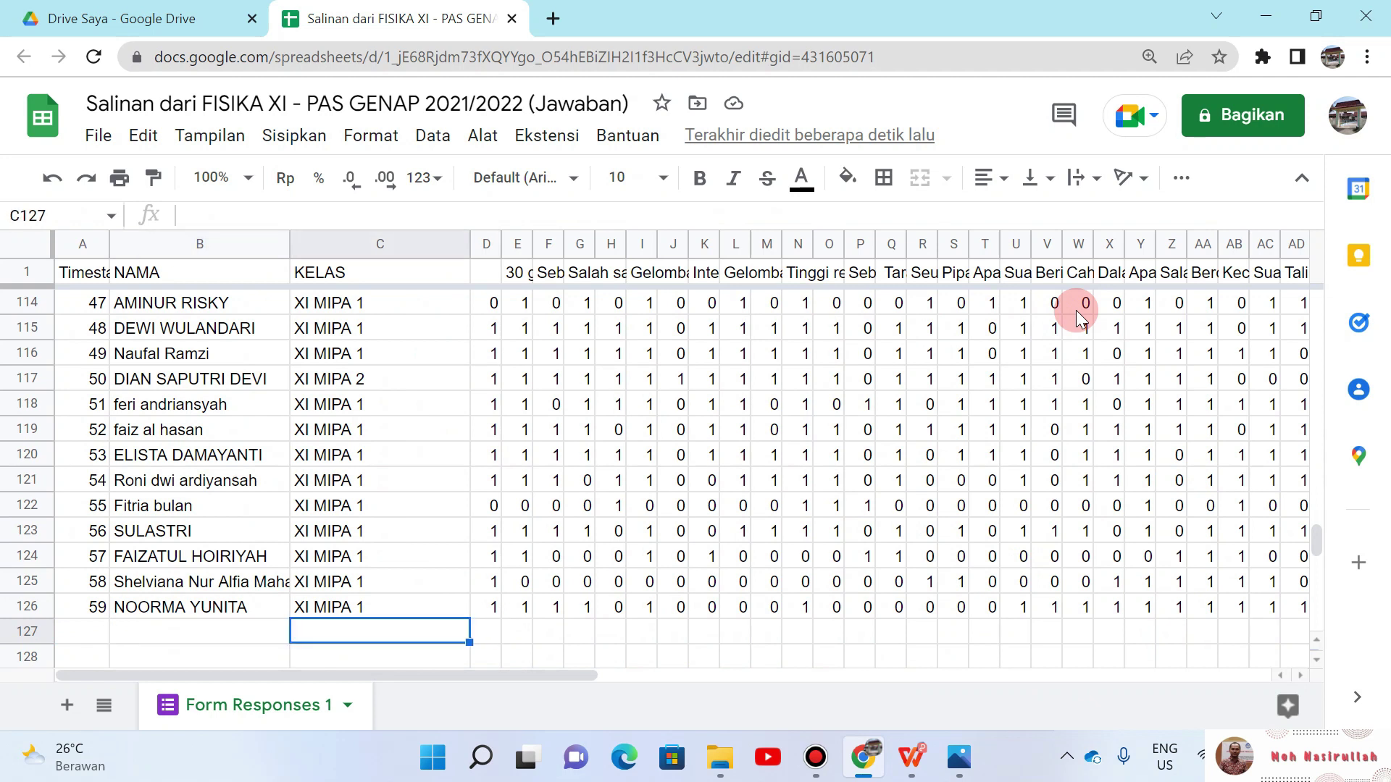
key(Left)
key(Left)
key(Right)
key(Right)
key(Left)
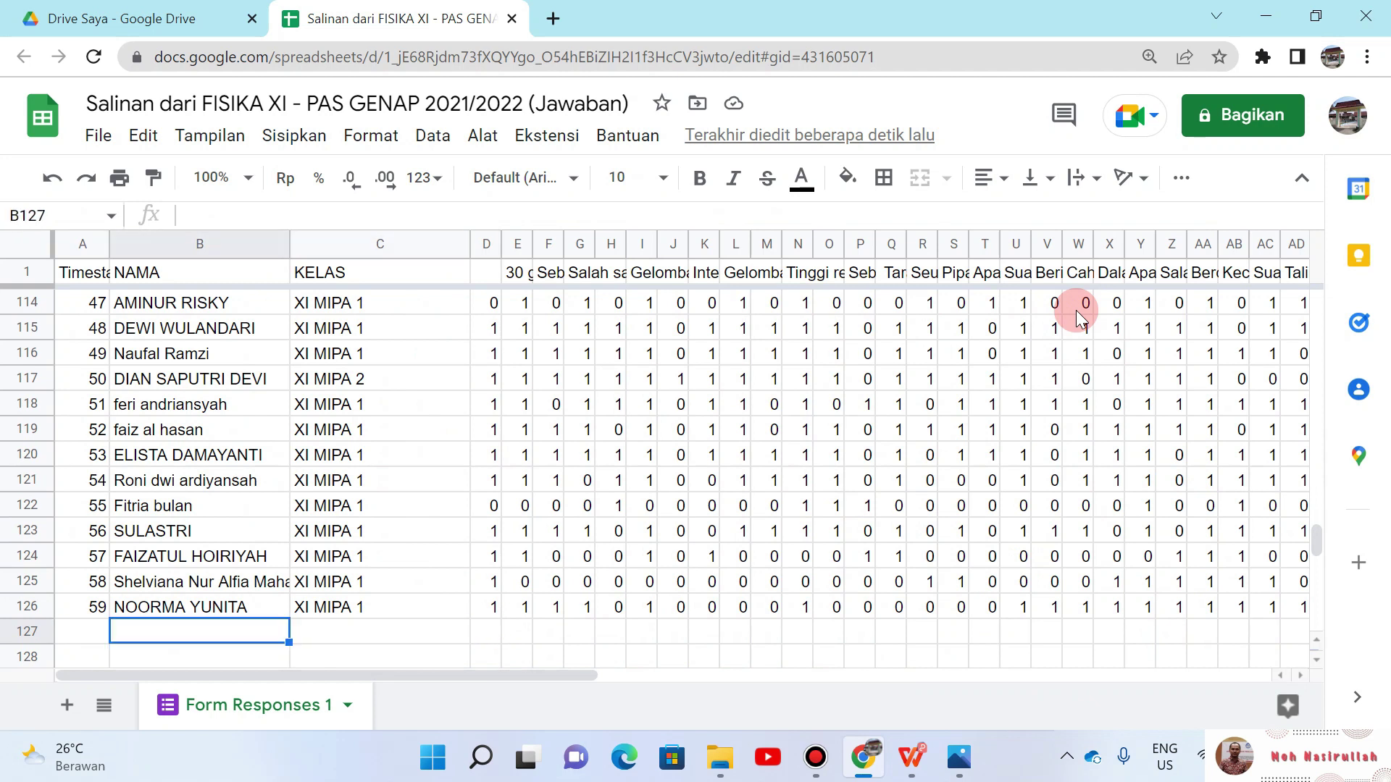
key(Left)
key(Right)
key(Right)
key(Left)
key(Left)
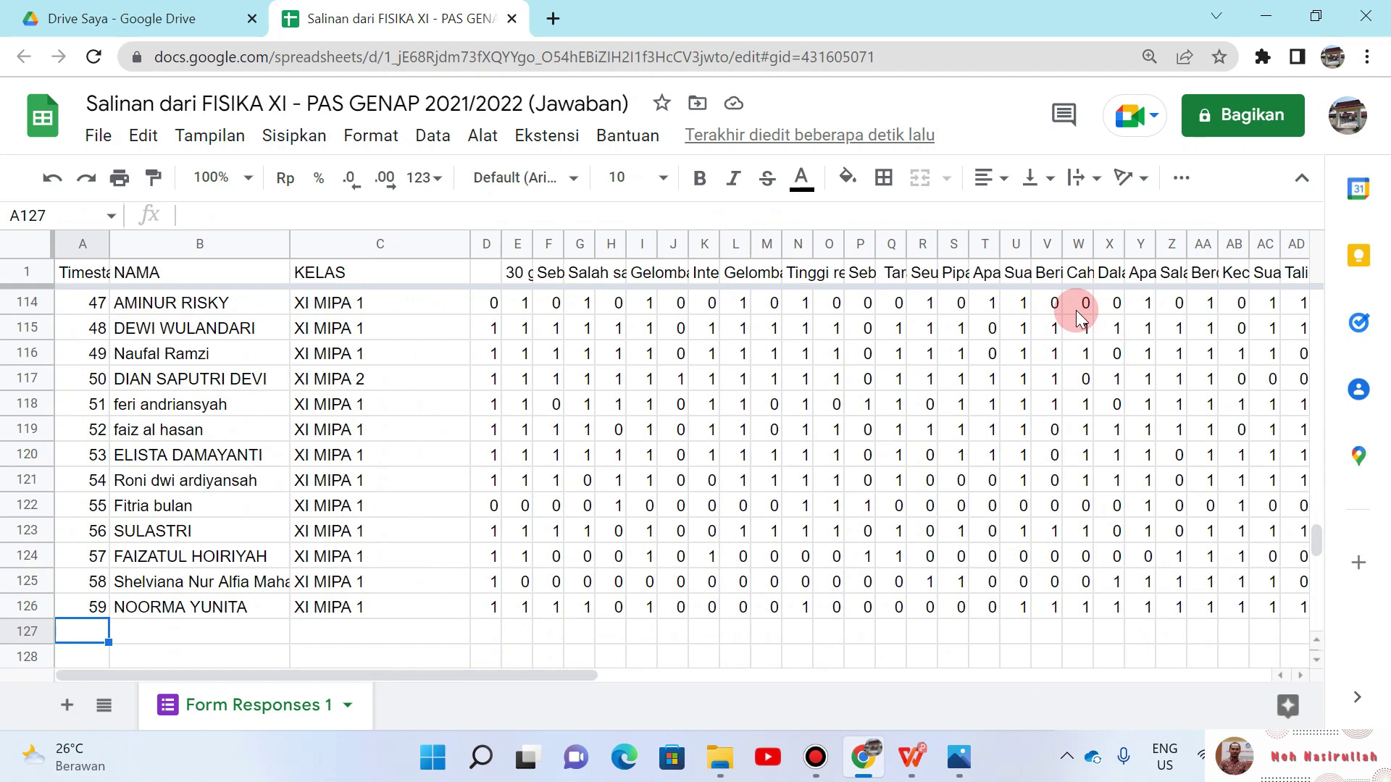
Step: Open the finished FISIKA XI copy from Google Drive and go to the student rows of its ANALISIS PENILAIAN SUMATIF table
click(116, 19)
double_click(681, 327)
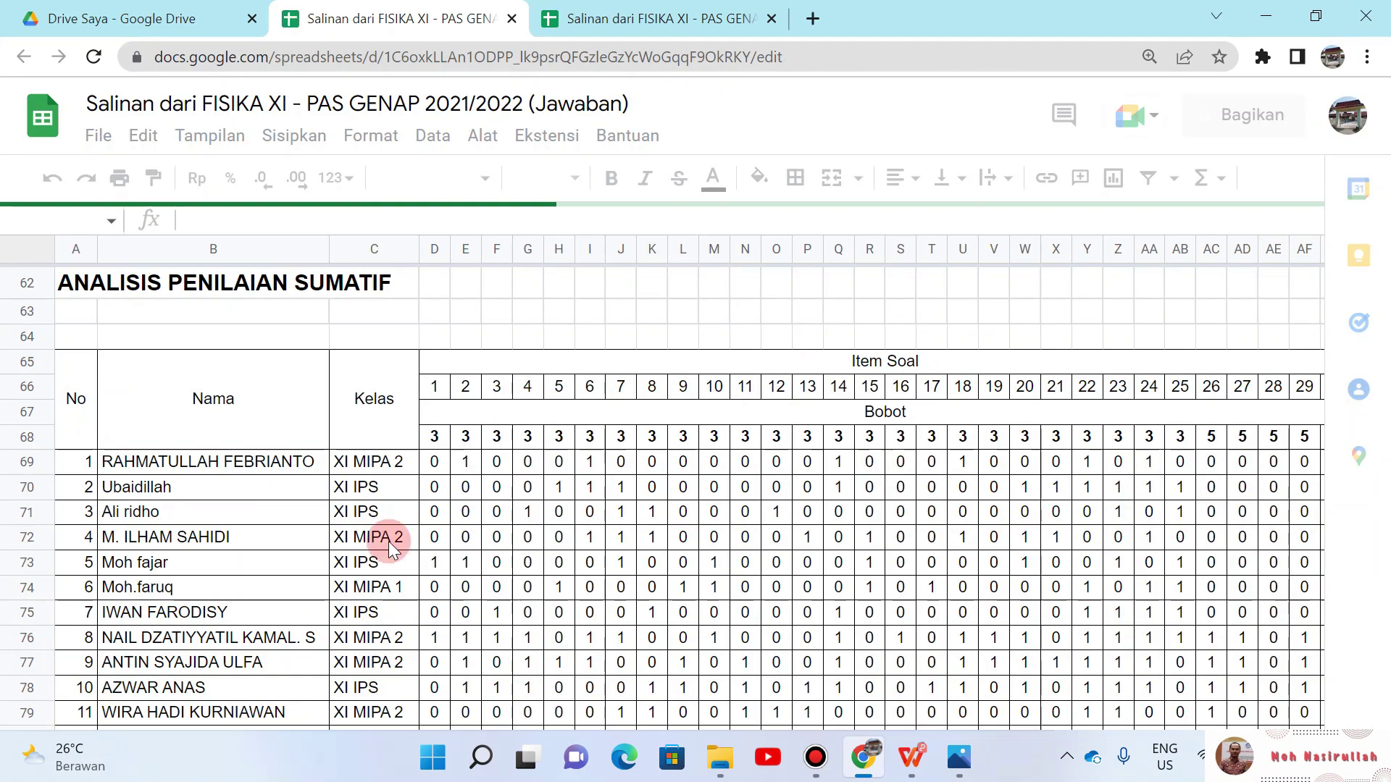
key(Down)
key(Down)
key(Down)
key(Down)
key(Down)
key(Down)
key(Down)
key(Down)
key(Down)
key(Down)
key(Down)
key(Down)
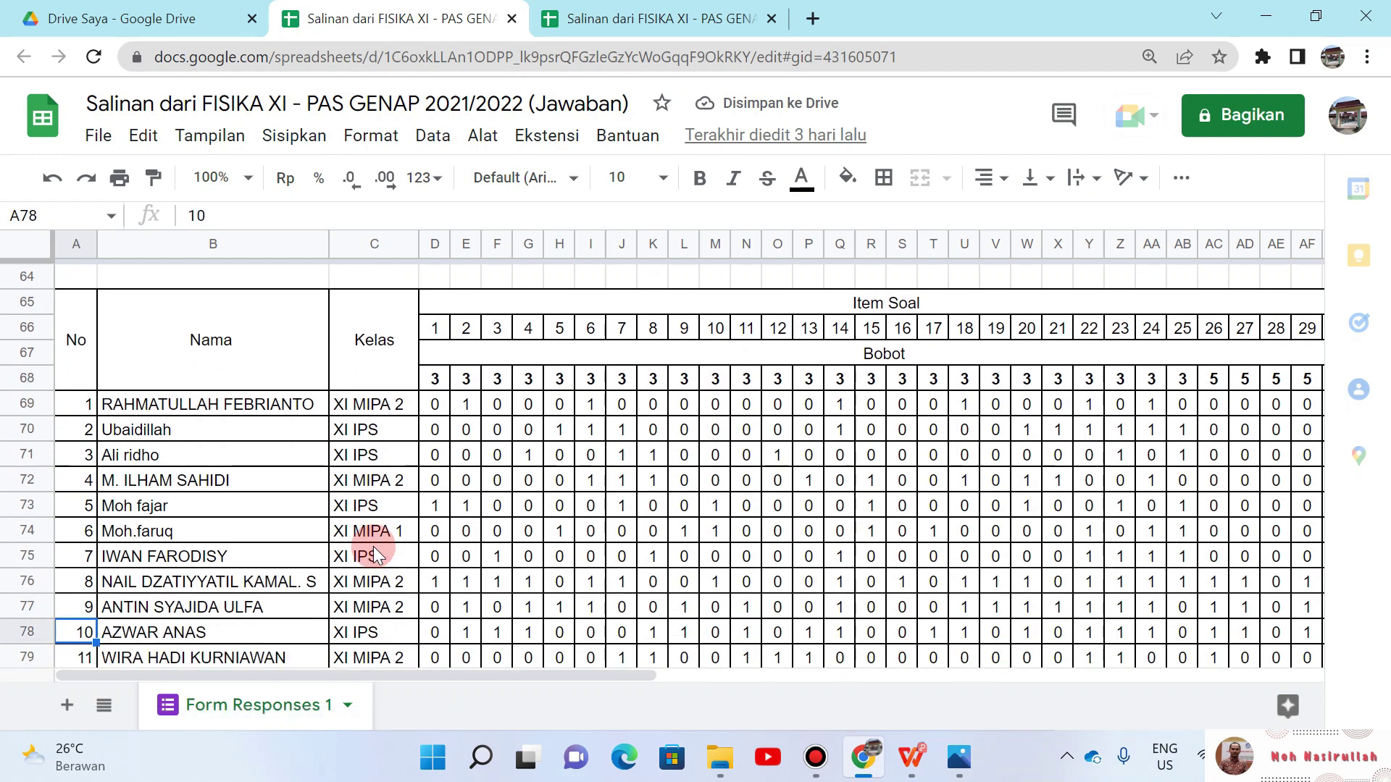
Step: Copy the merged Taraf Kesukaran and Daya Pembeda labels in A128:C131 below the finished table
key(ctrl+Down)
key(Down)
key(Down)
key(Down)
key(Up)
key(Up)
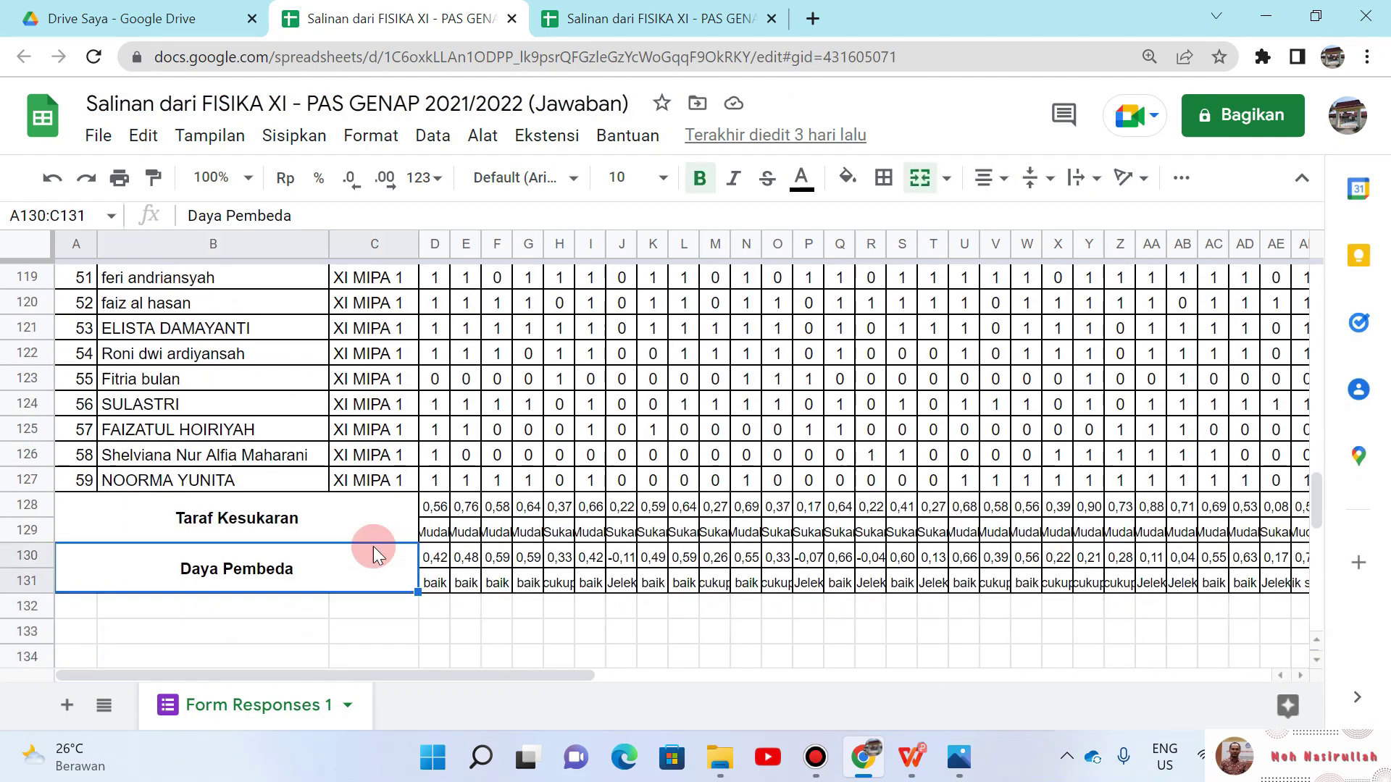
key(Up)
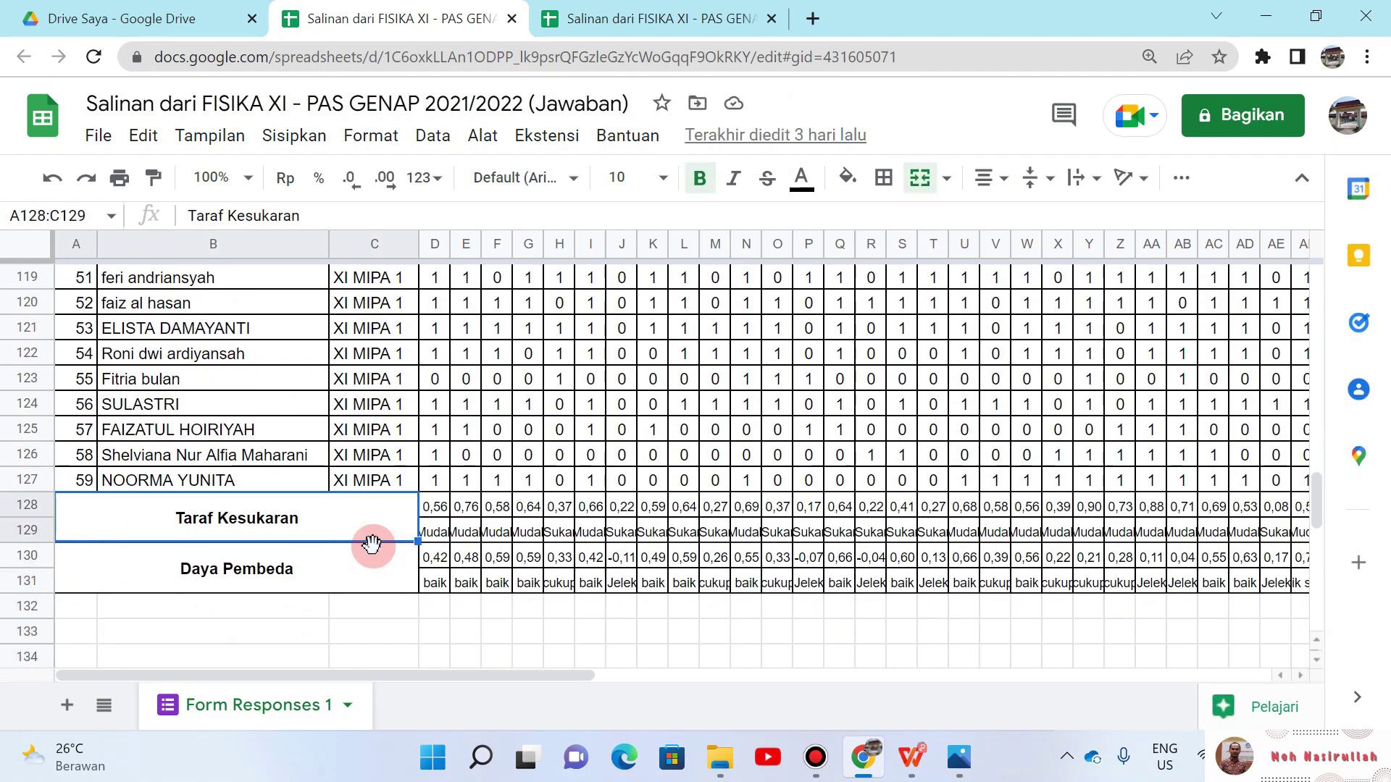
key(Down)
key(Up)
key(shift+Down)
key(ctrl+c)
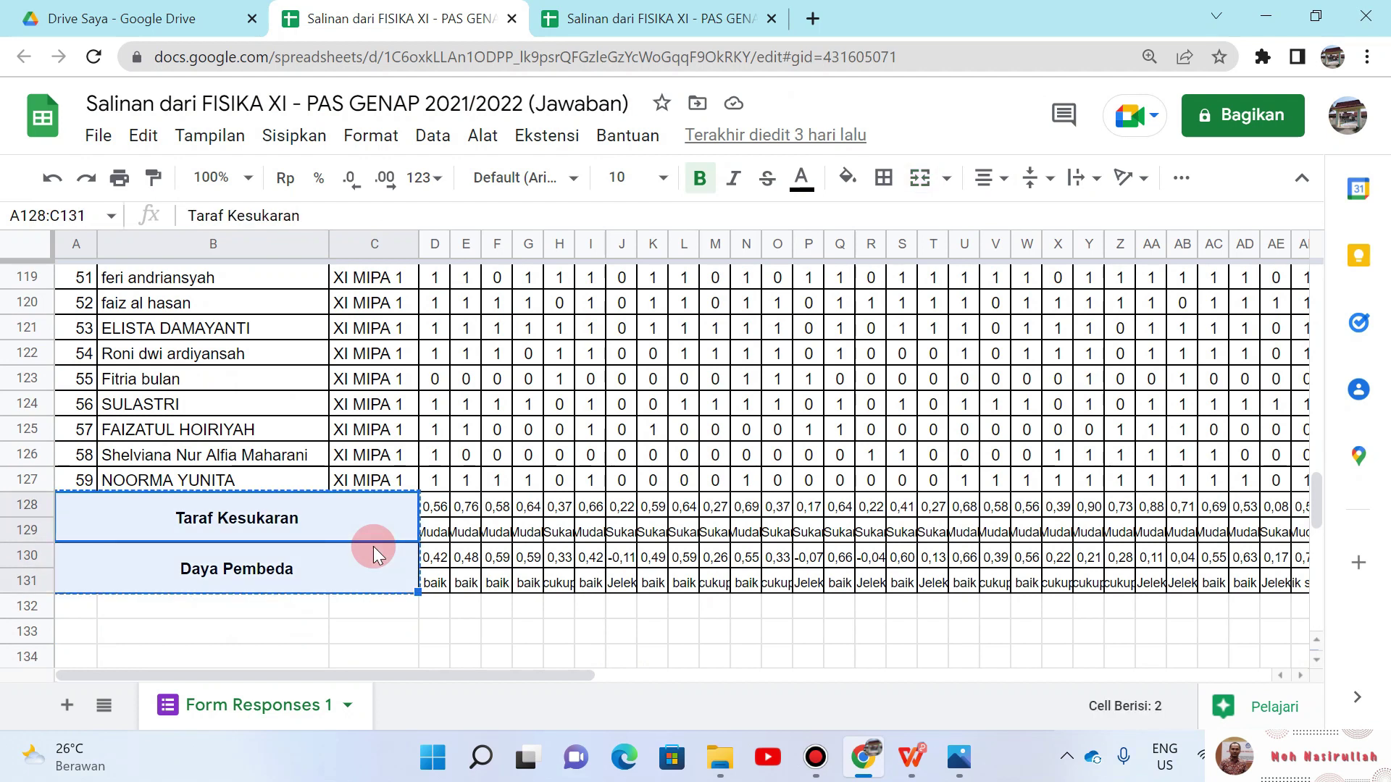
Step: Paste the Taraf Kesukaran and Daya Pembeda labels at A127 in the working spreadsheet and check both label rows
click(692, 22)
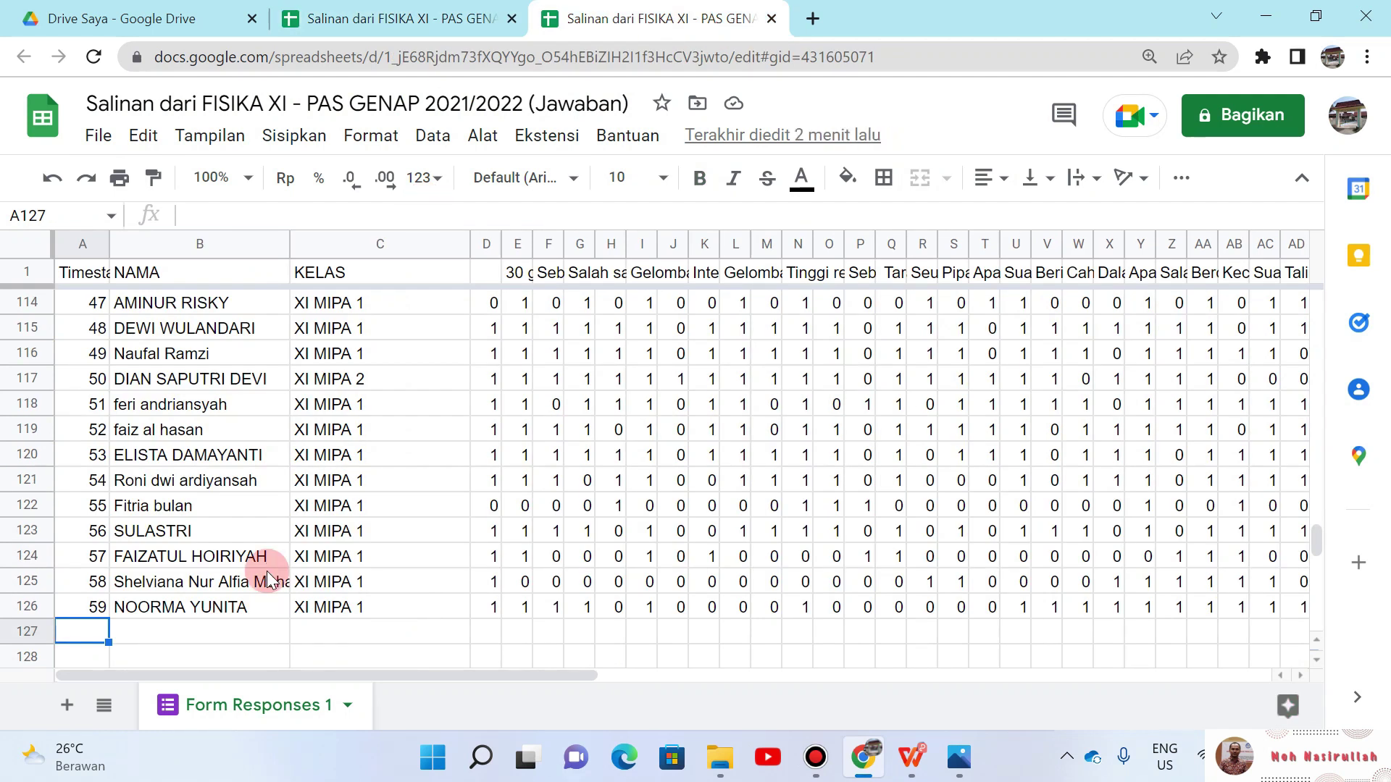
key(ctrl+v)
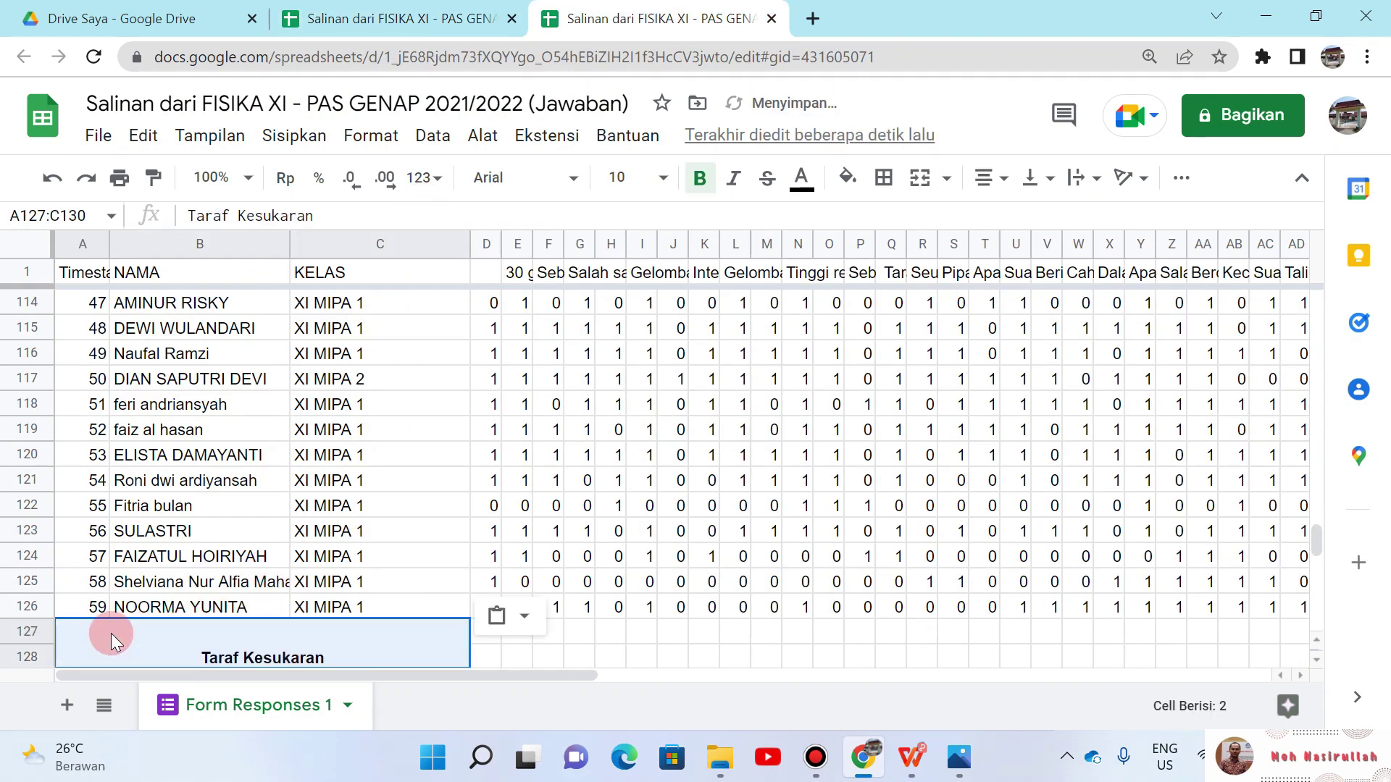
click(581, 631)
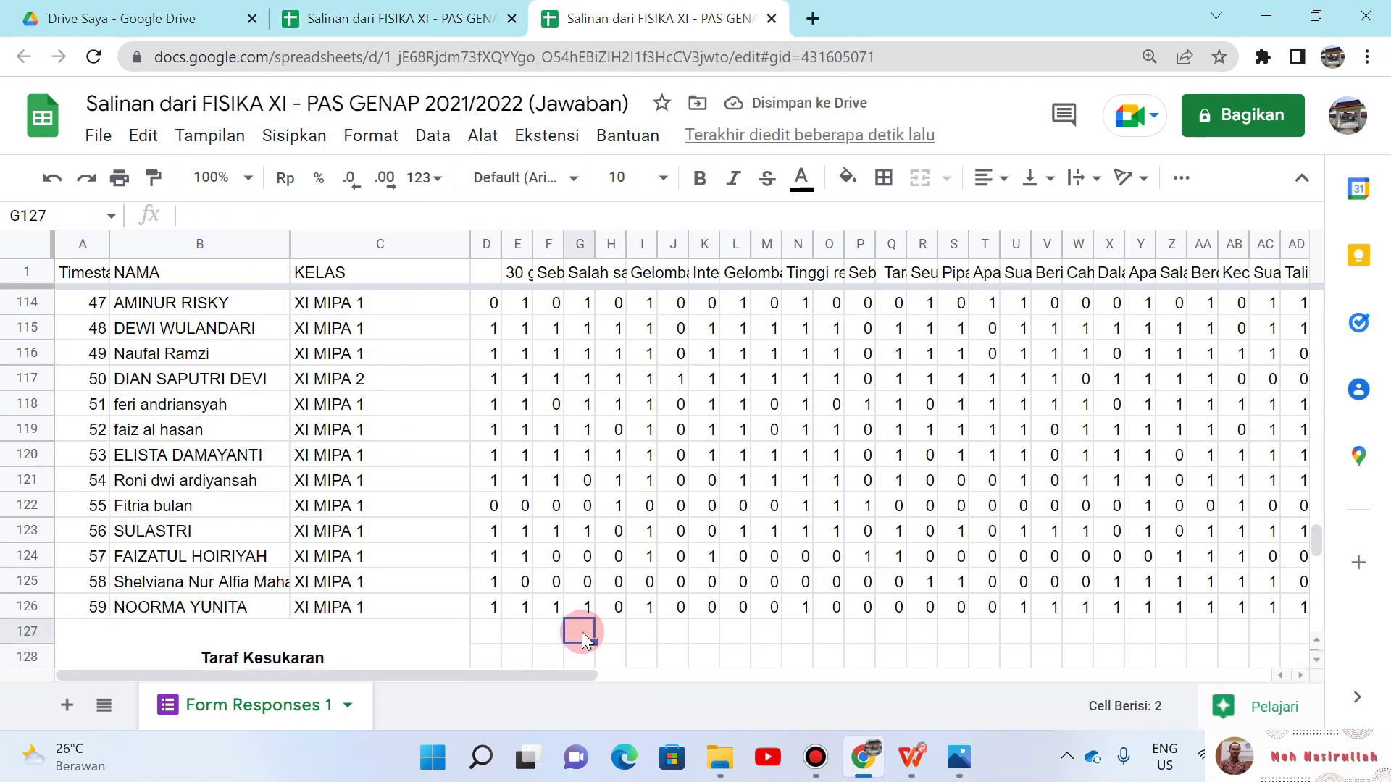
key(Down)
key(Down)
key(Down)
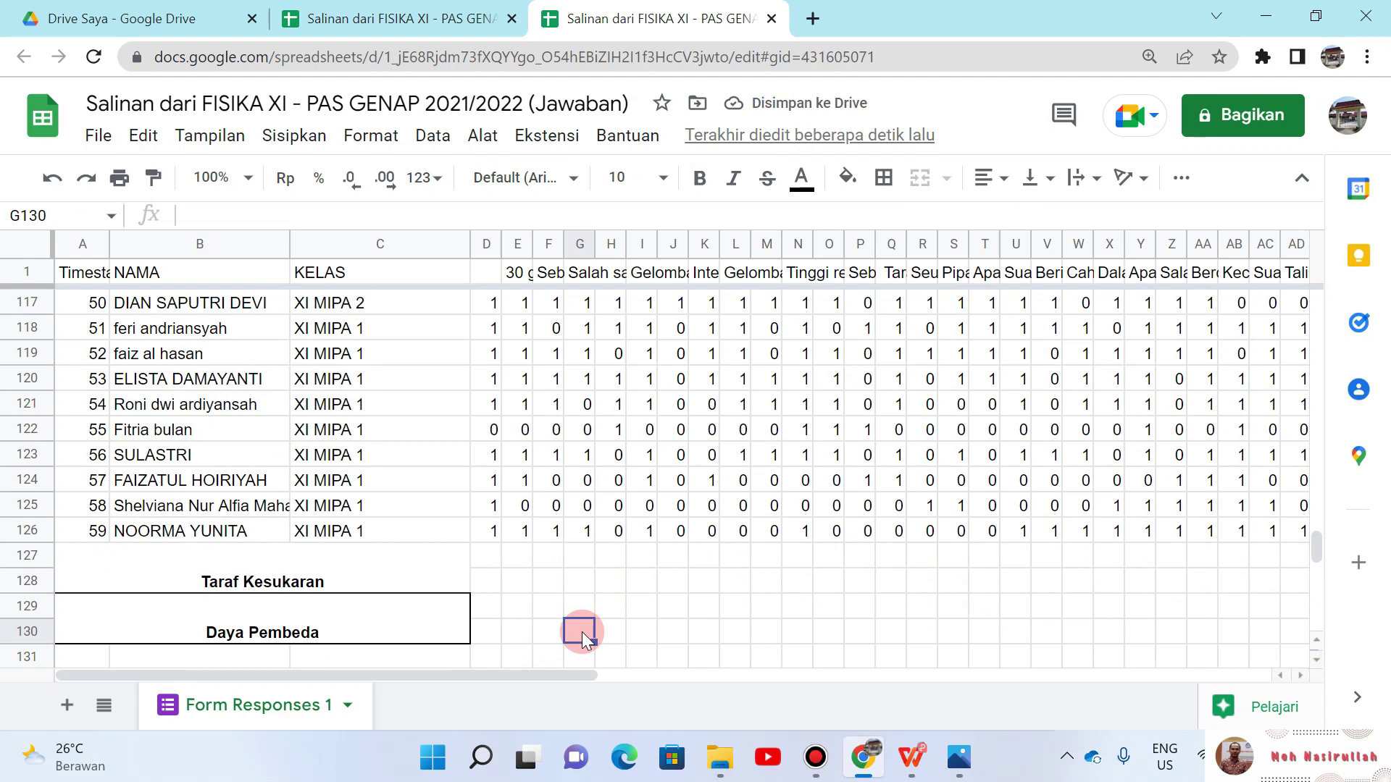
Step: Align the Taraf Kesukaran and Daya Pembeda labels in A127:C130 vertically to the middle
key(Up)
key(Up)
click(427, 572)
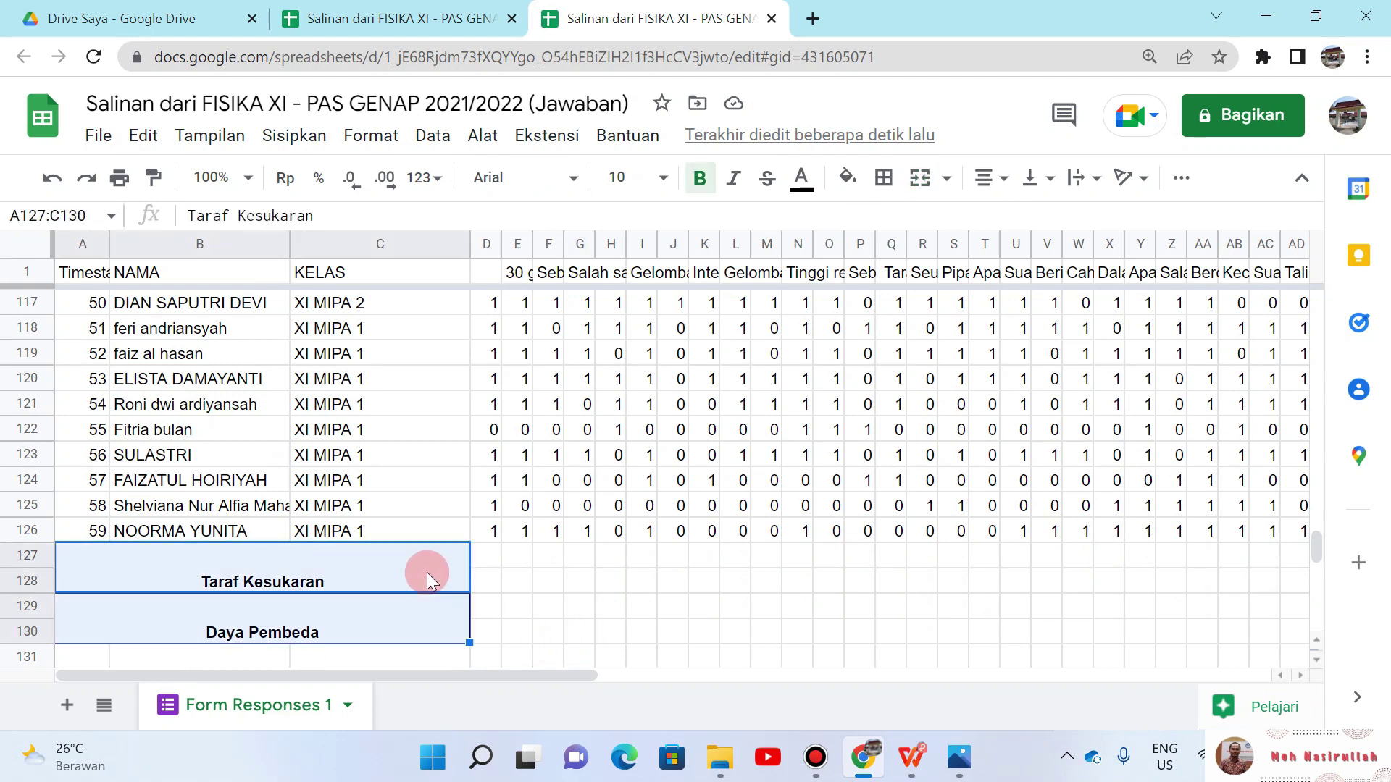
click(1047, 189)
click(1061, 216)
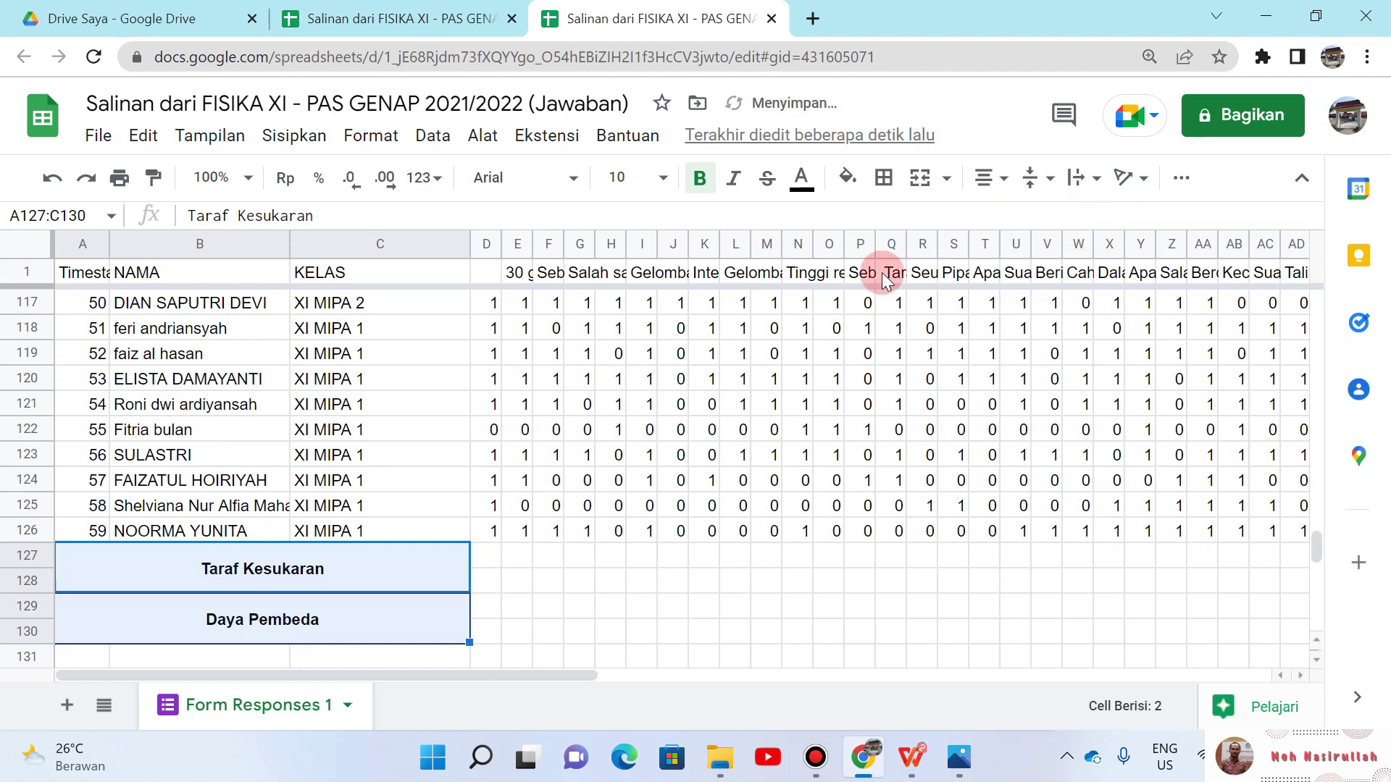
Step: Select D127 for the first item's difficulty, and examine the matching formula in D128 of the finished spreadsheet
click(487, 558)
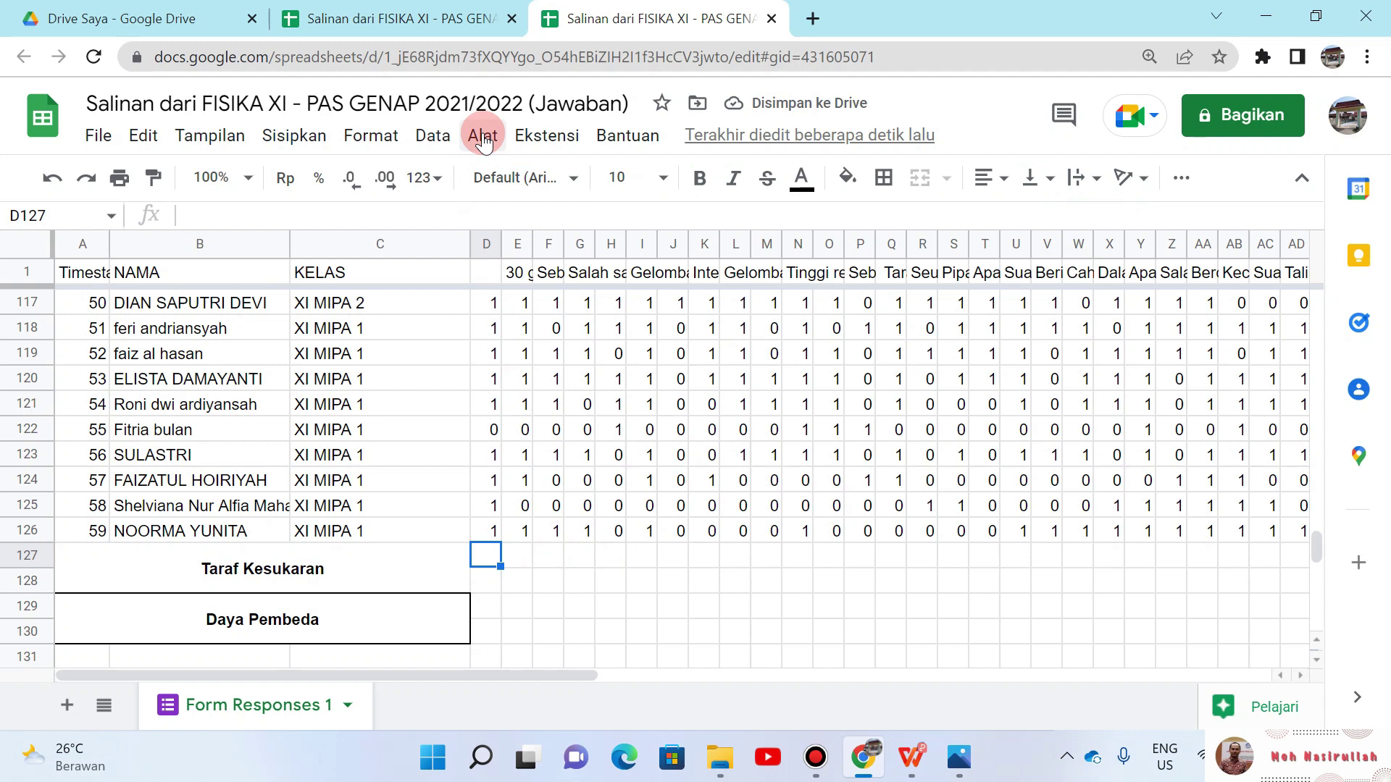
click(377, 18)
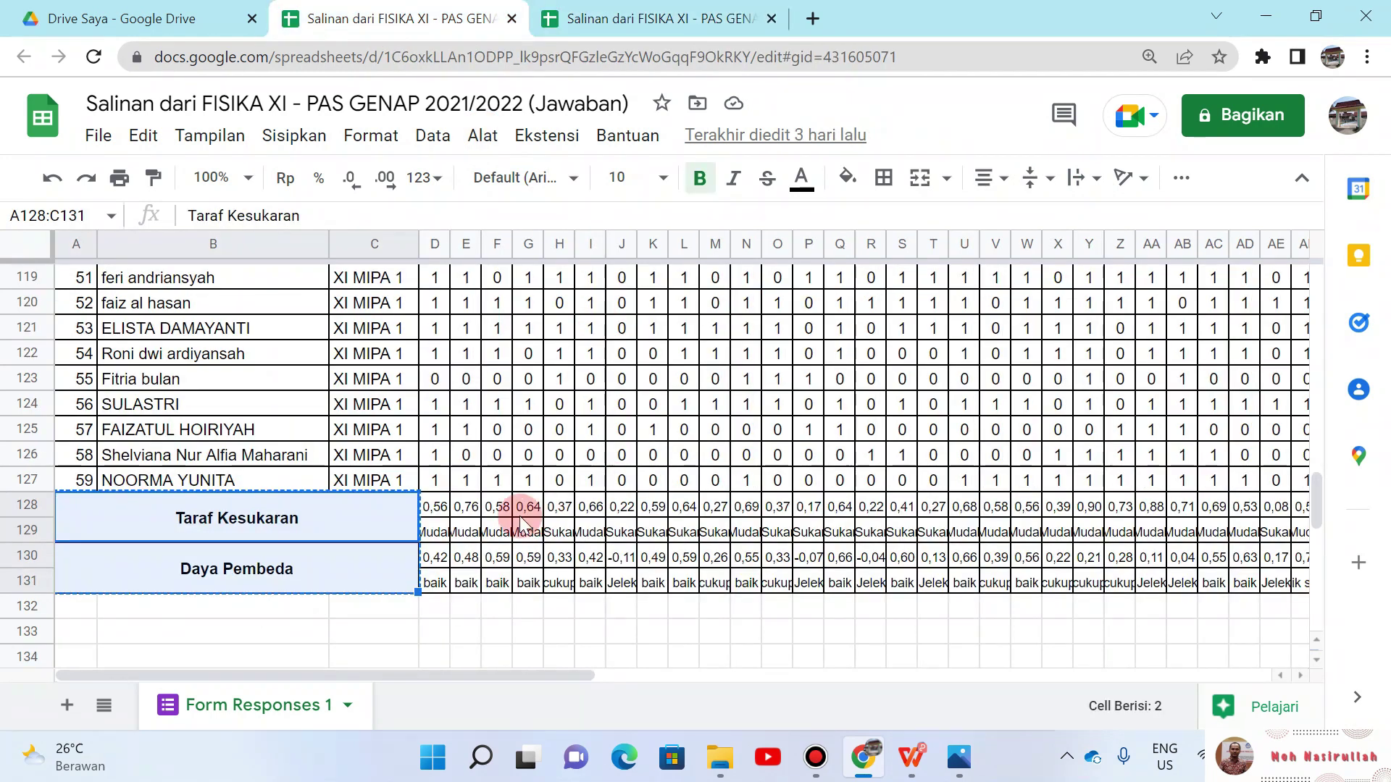
click(440, 509)
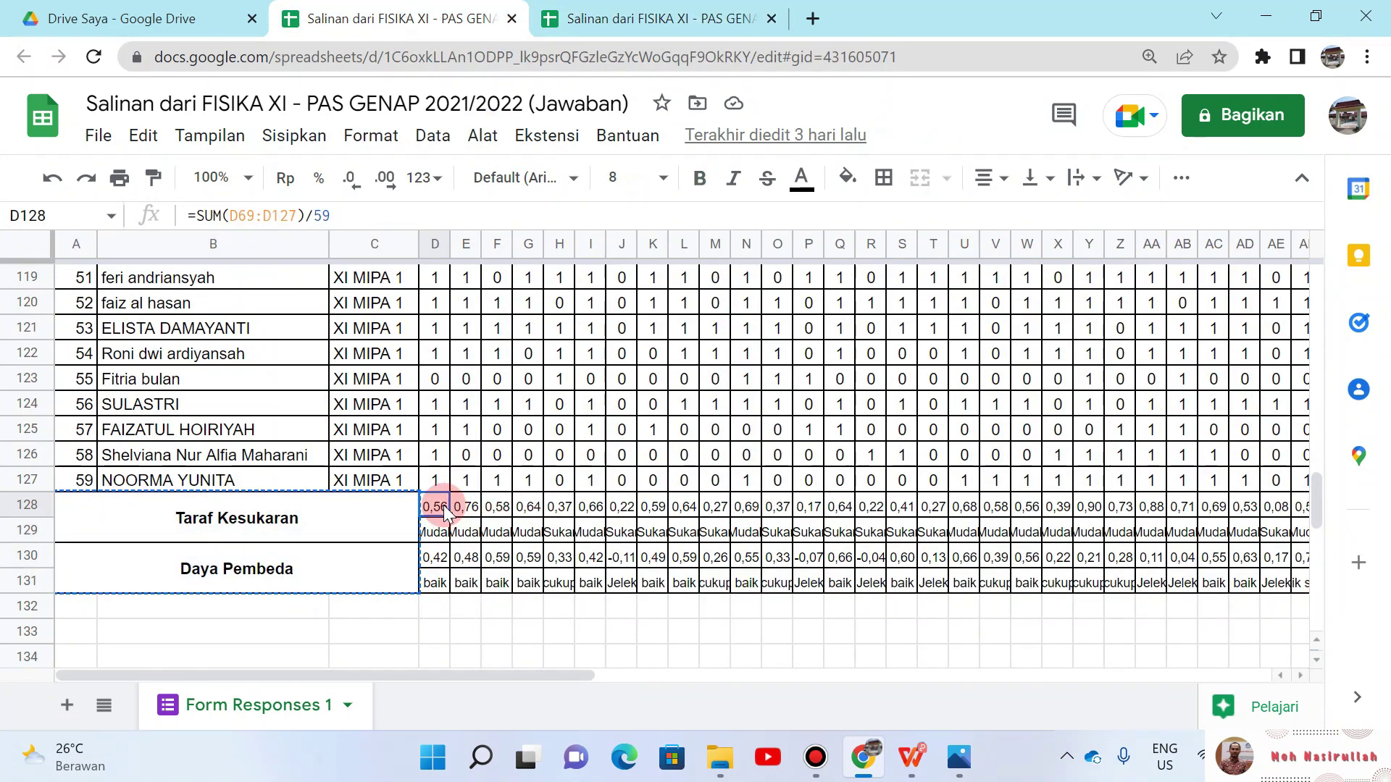
double_click(445, 510)
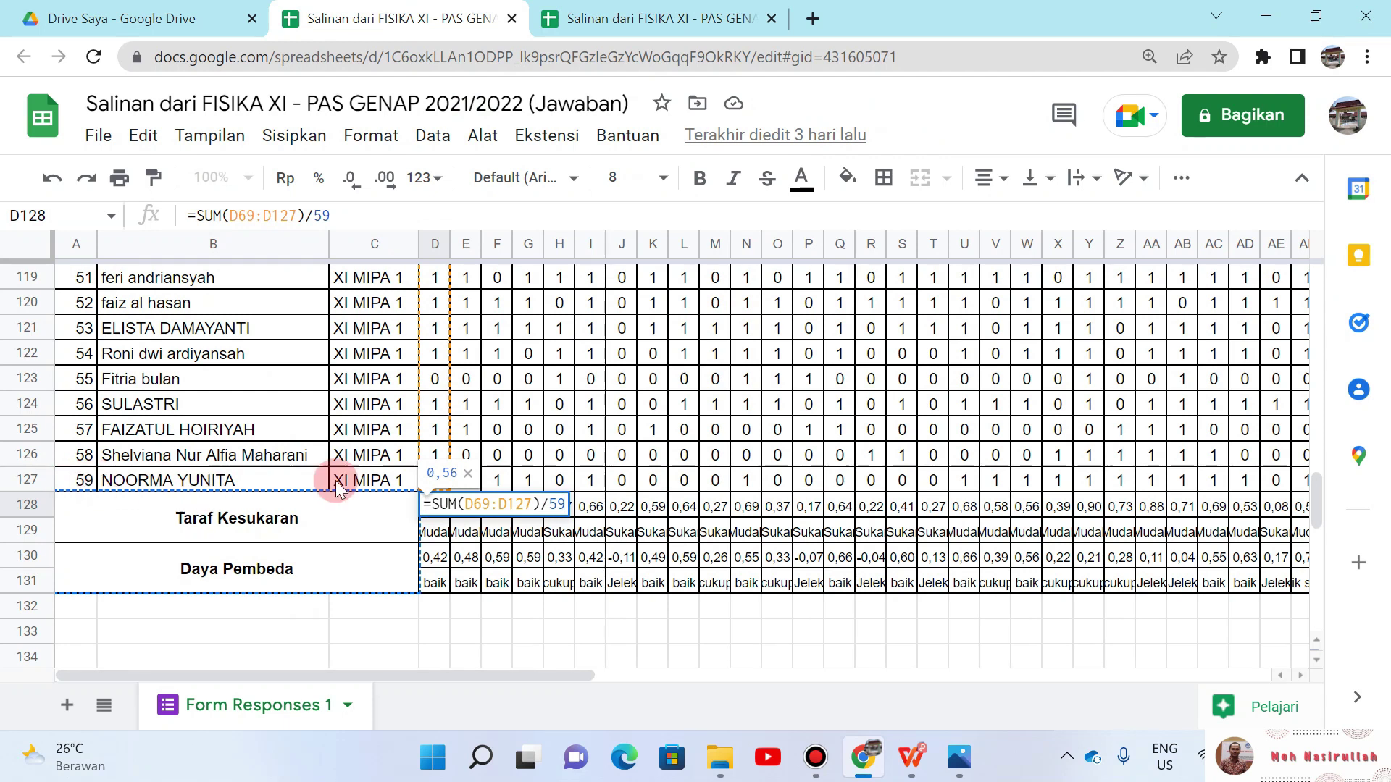
key(Escape)
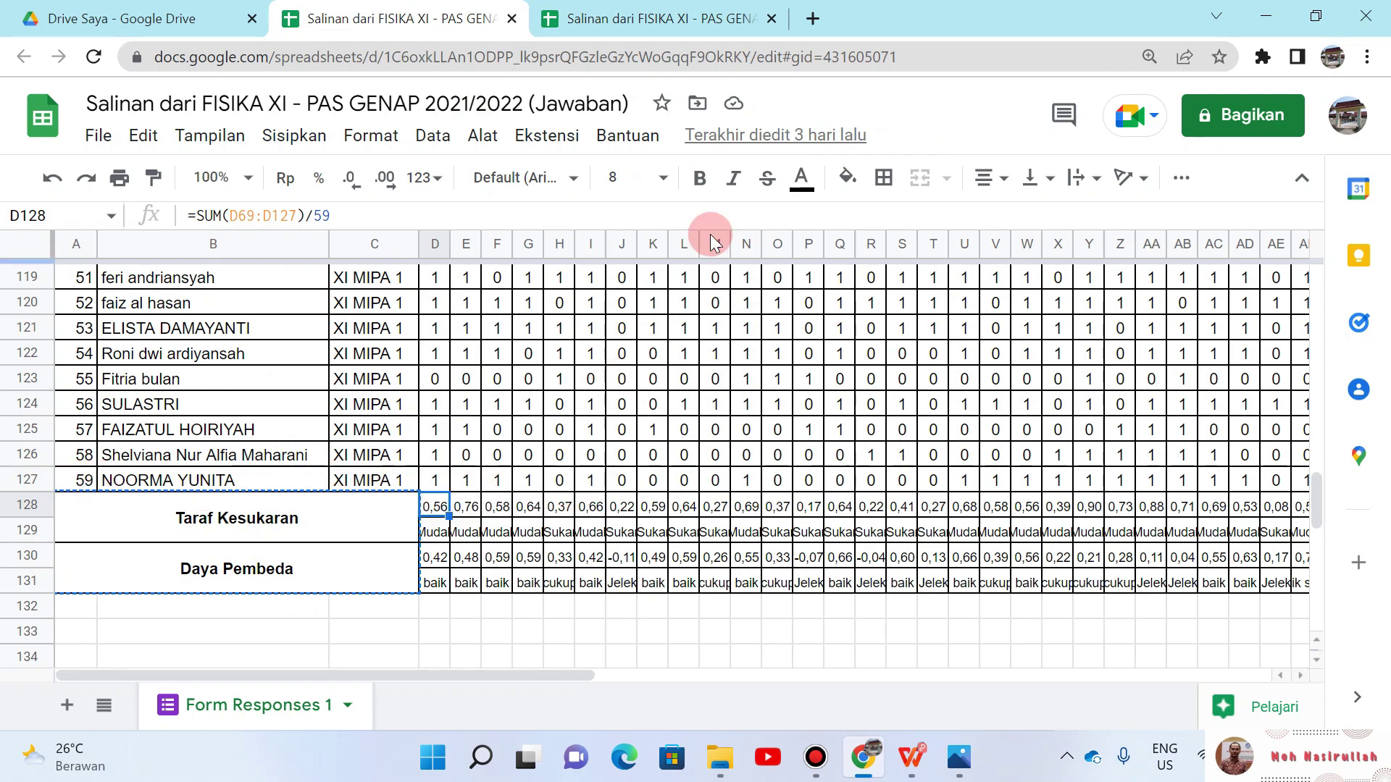
Step: Enter the difficulty formula =SUM(D68:D126)/59 in D127 of the working spreadsheet
click(683, 21)
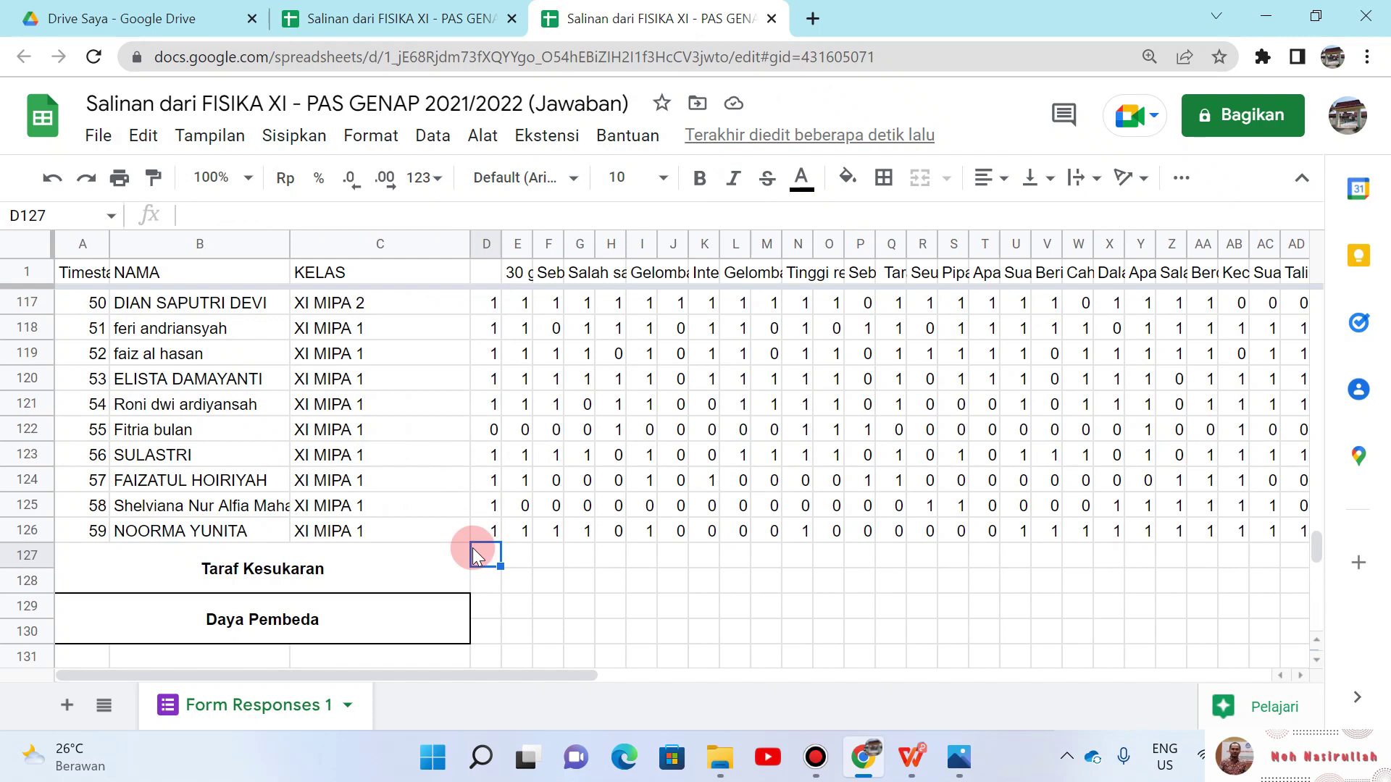
text(=SUM()
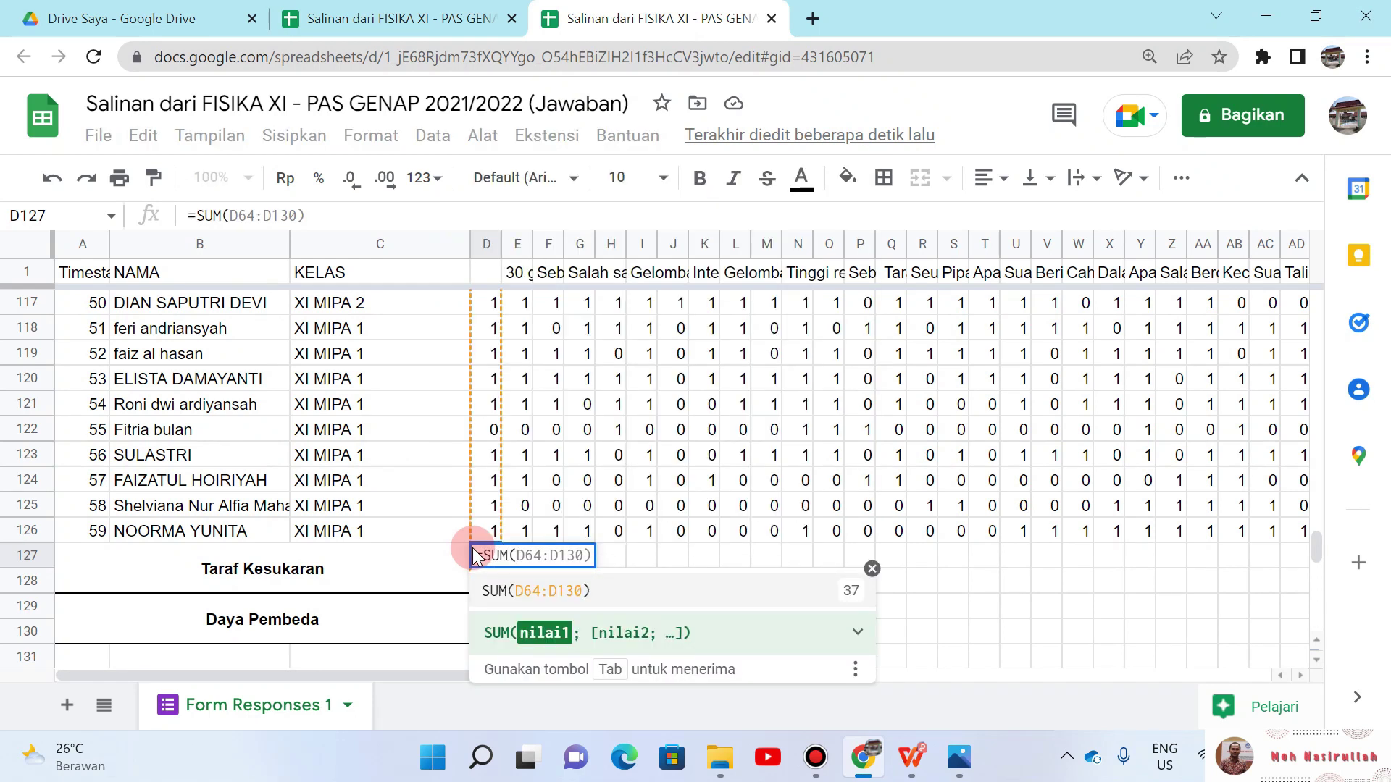
drag(1319, 544, 1330, 432)
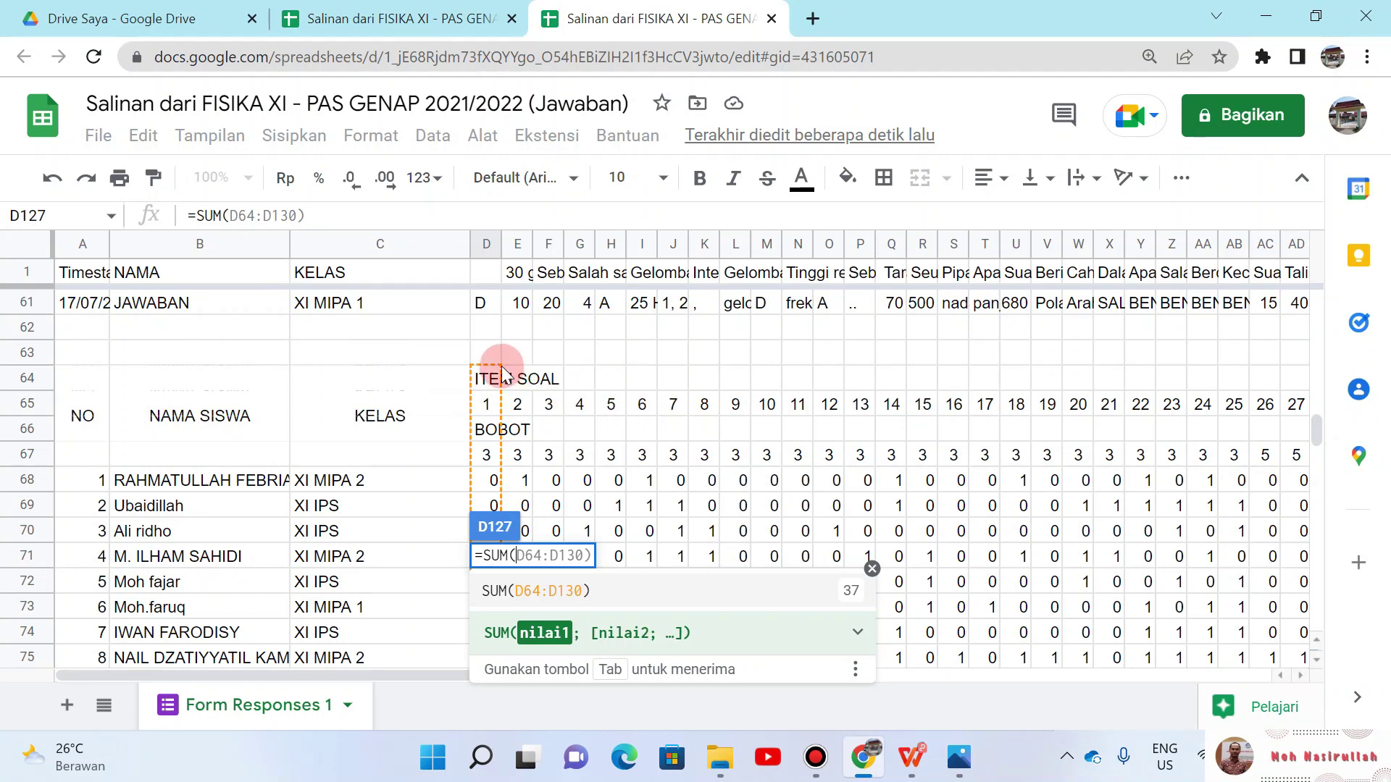
drag(486, 353, 487, 376)
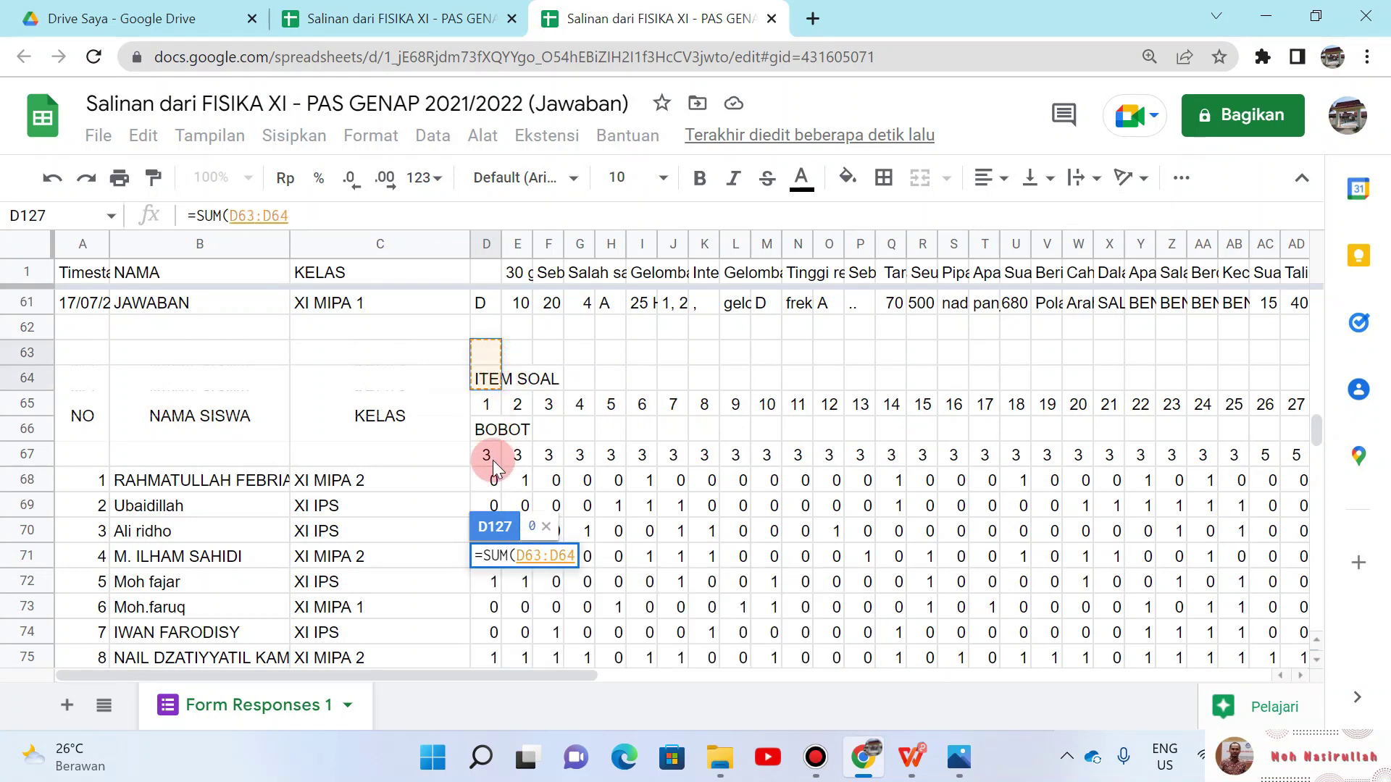
click(495, 486)
key(shift+Down)
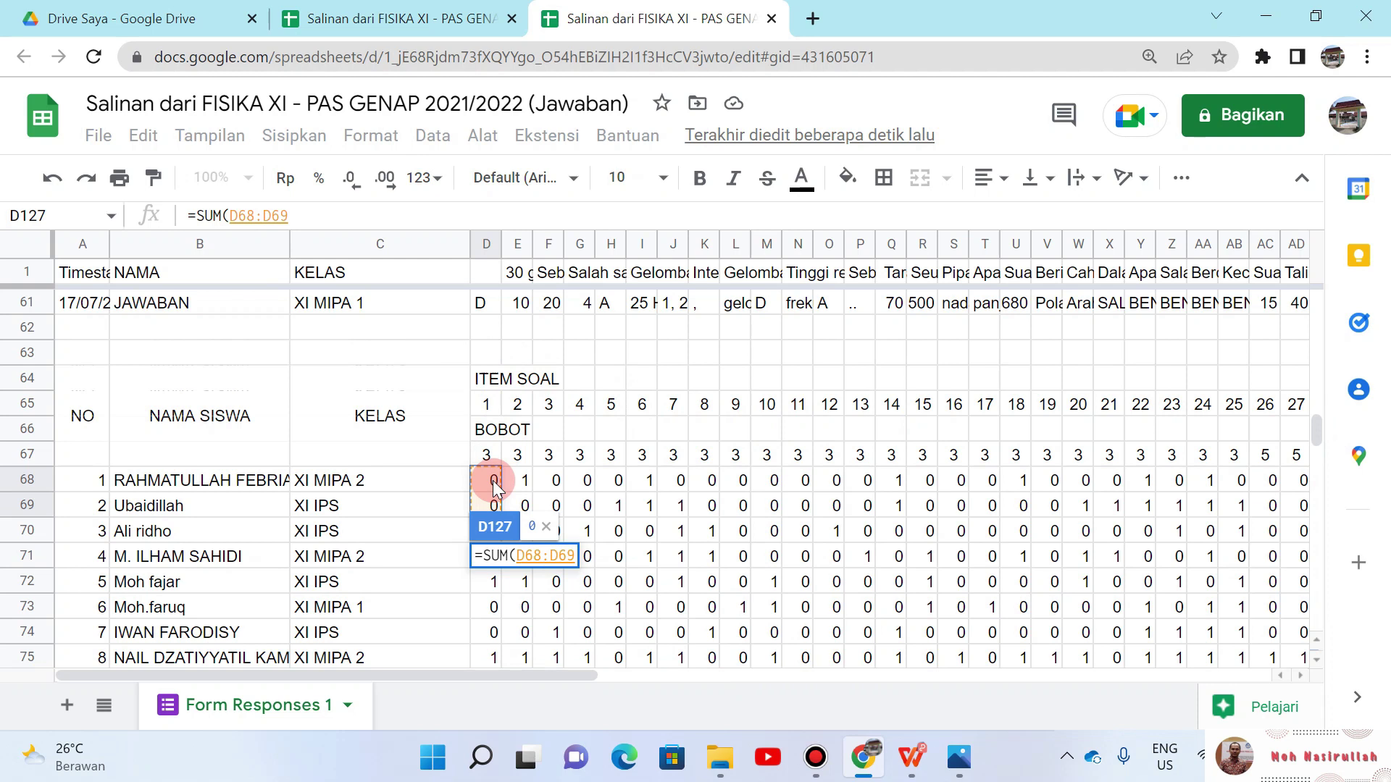
key(ctrl+shift+Down)
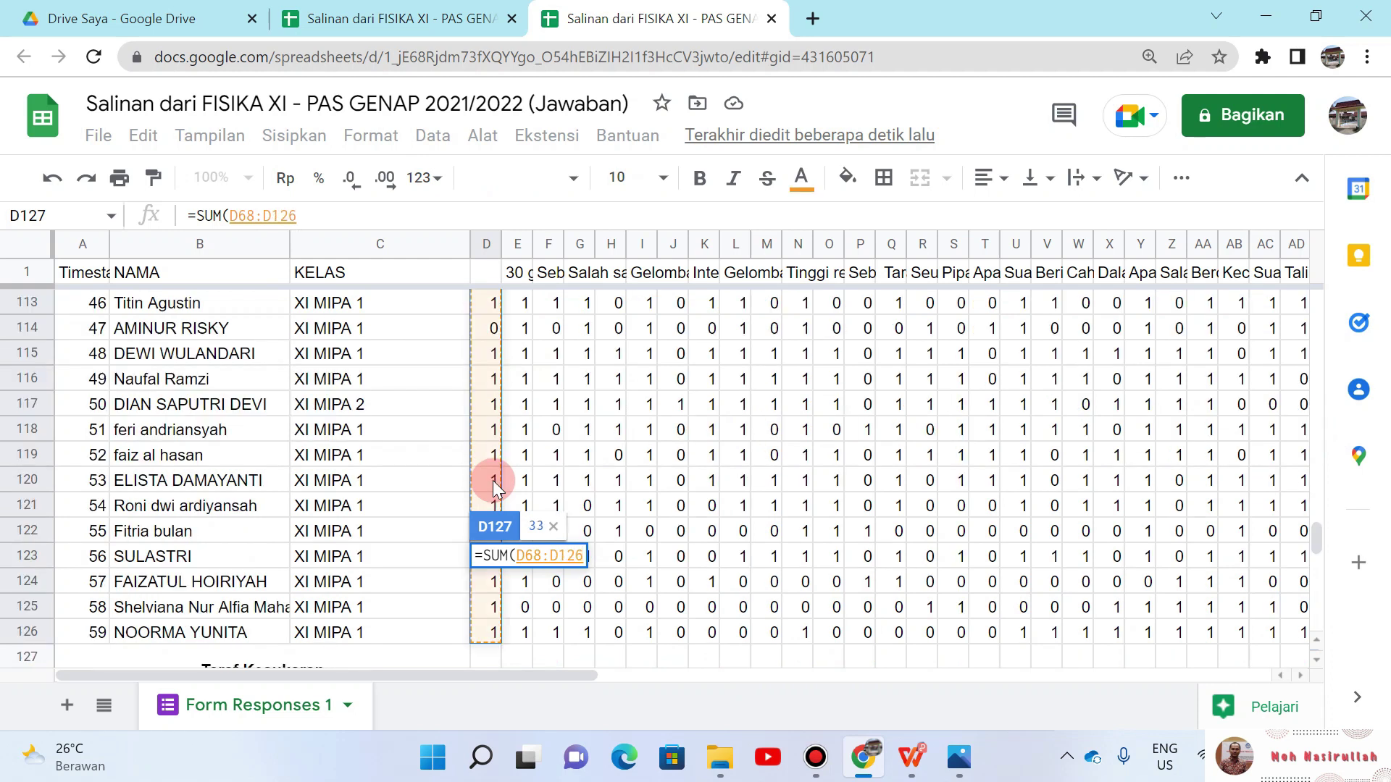
text()/5)
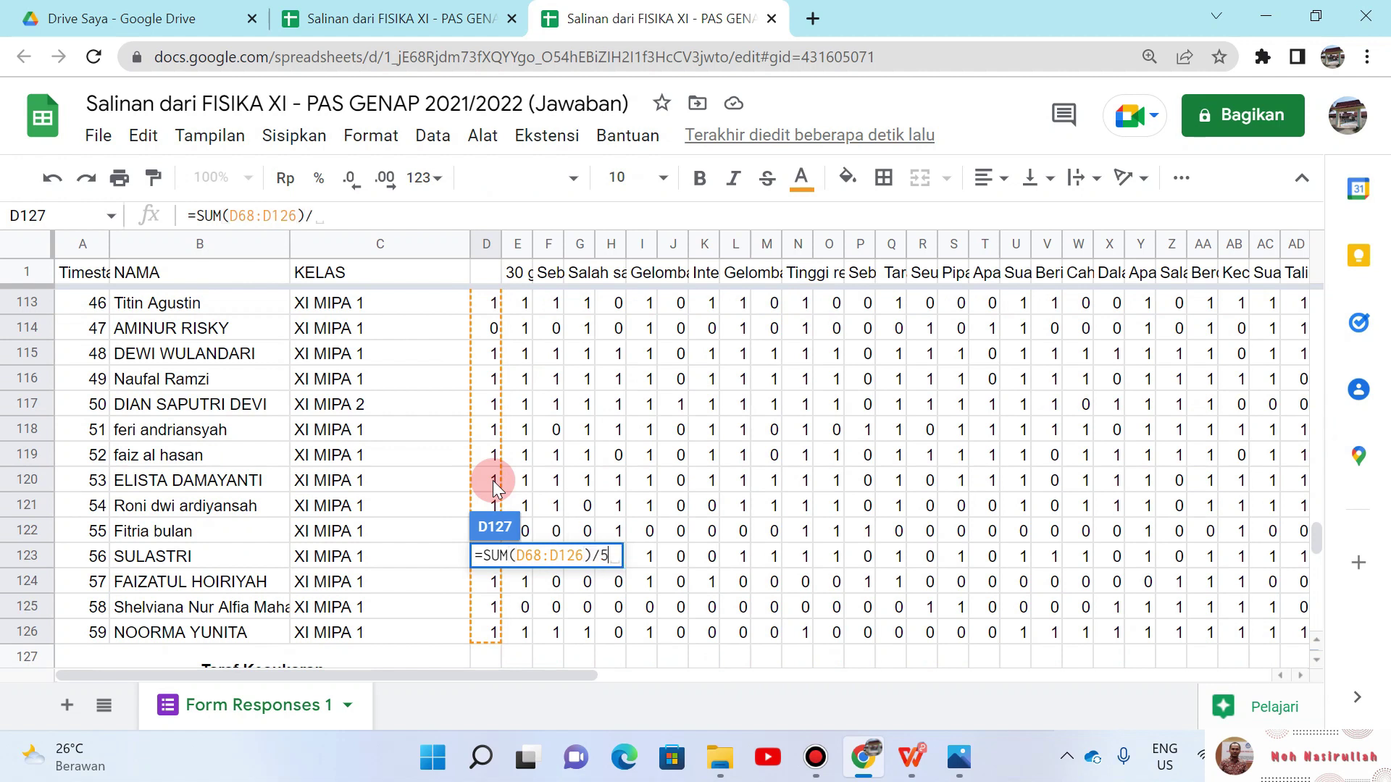
text(9)
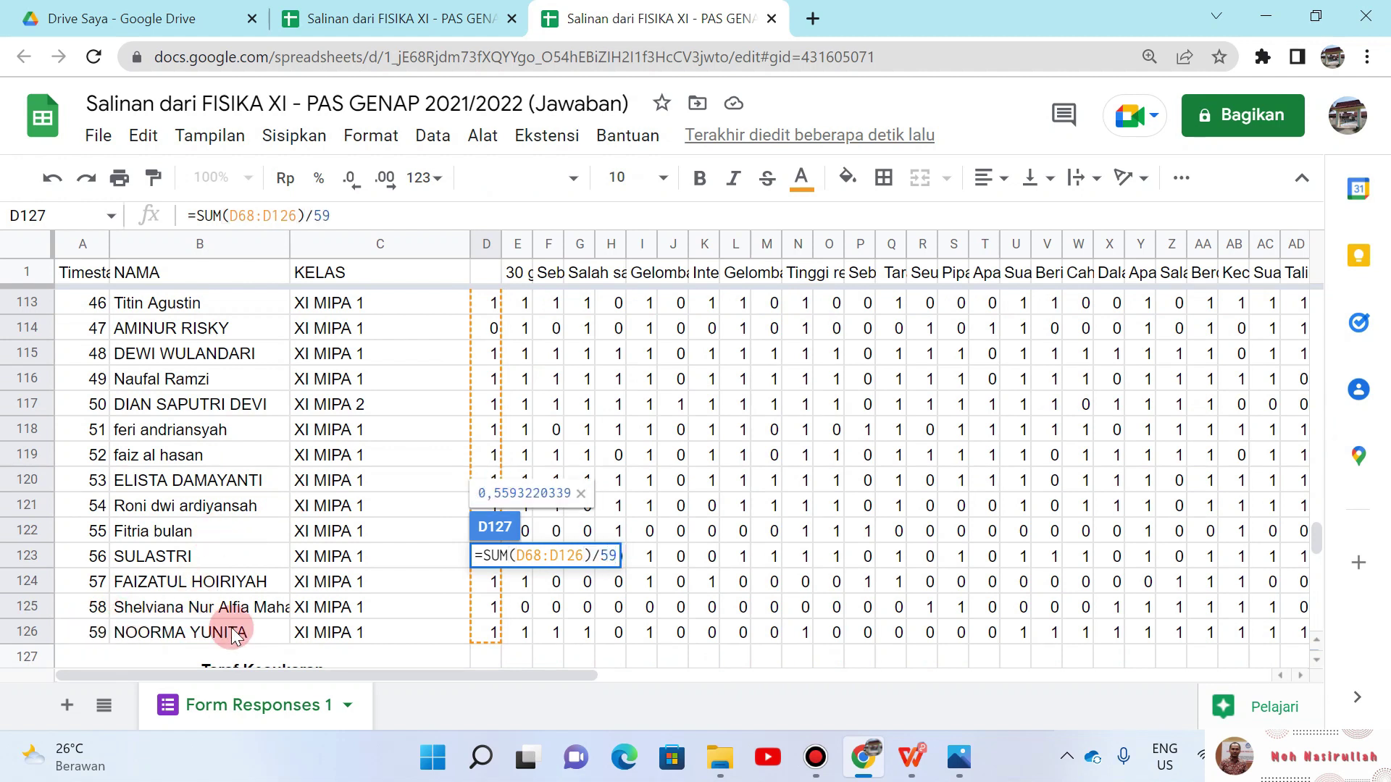
key(Return)
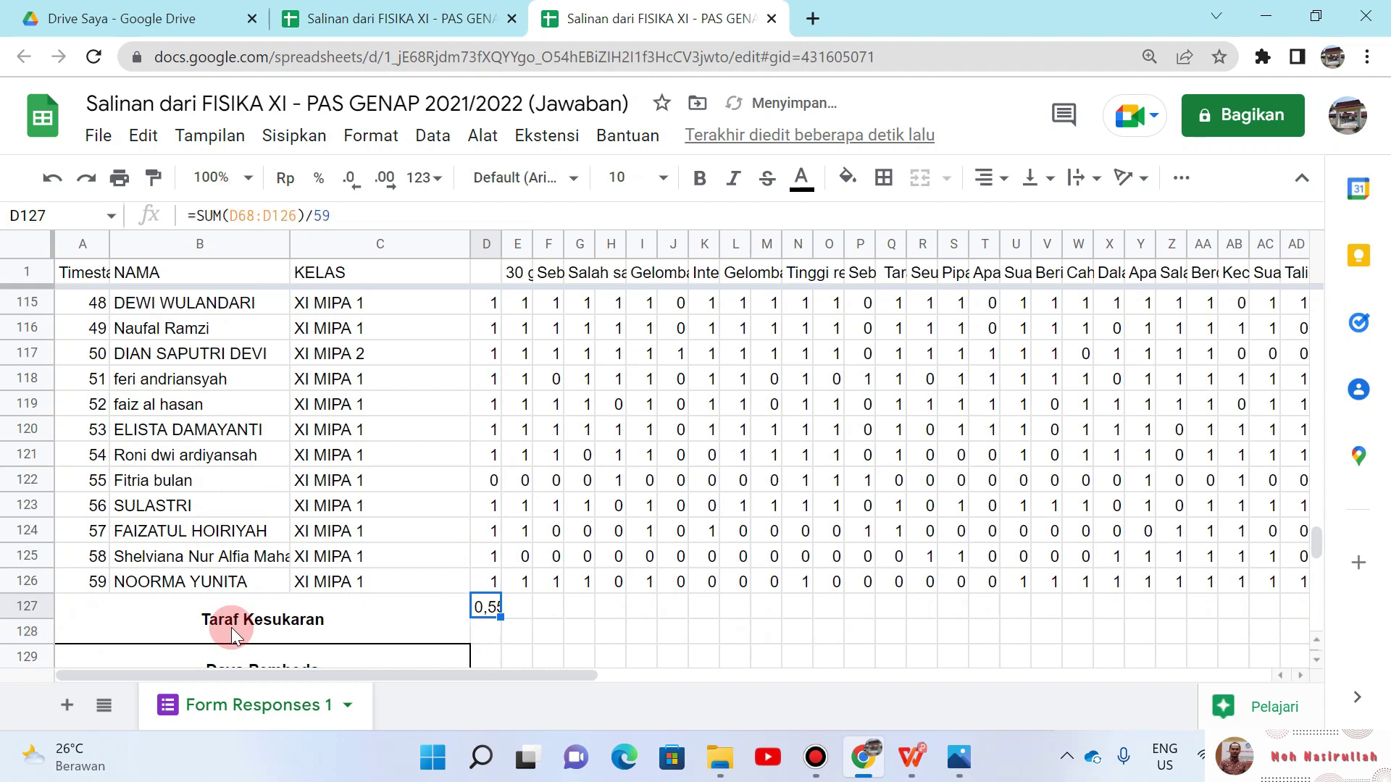
Step: Examine the difficulty category formula in D129 of the finished spreadsheet, with D128 of the working spreadsheet selected for the matching entry
key(Down)
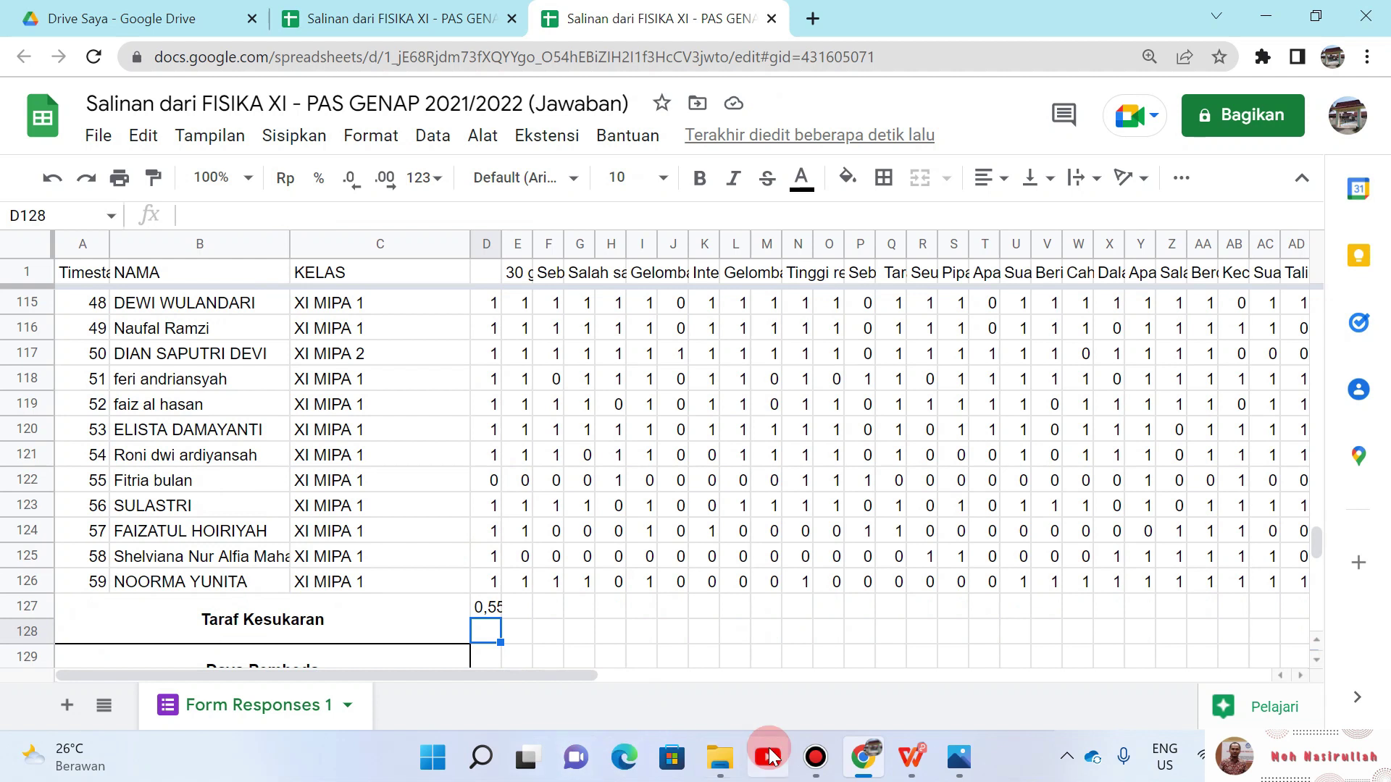
mouse_move(910, 759)
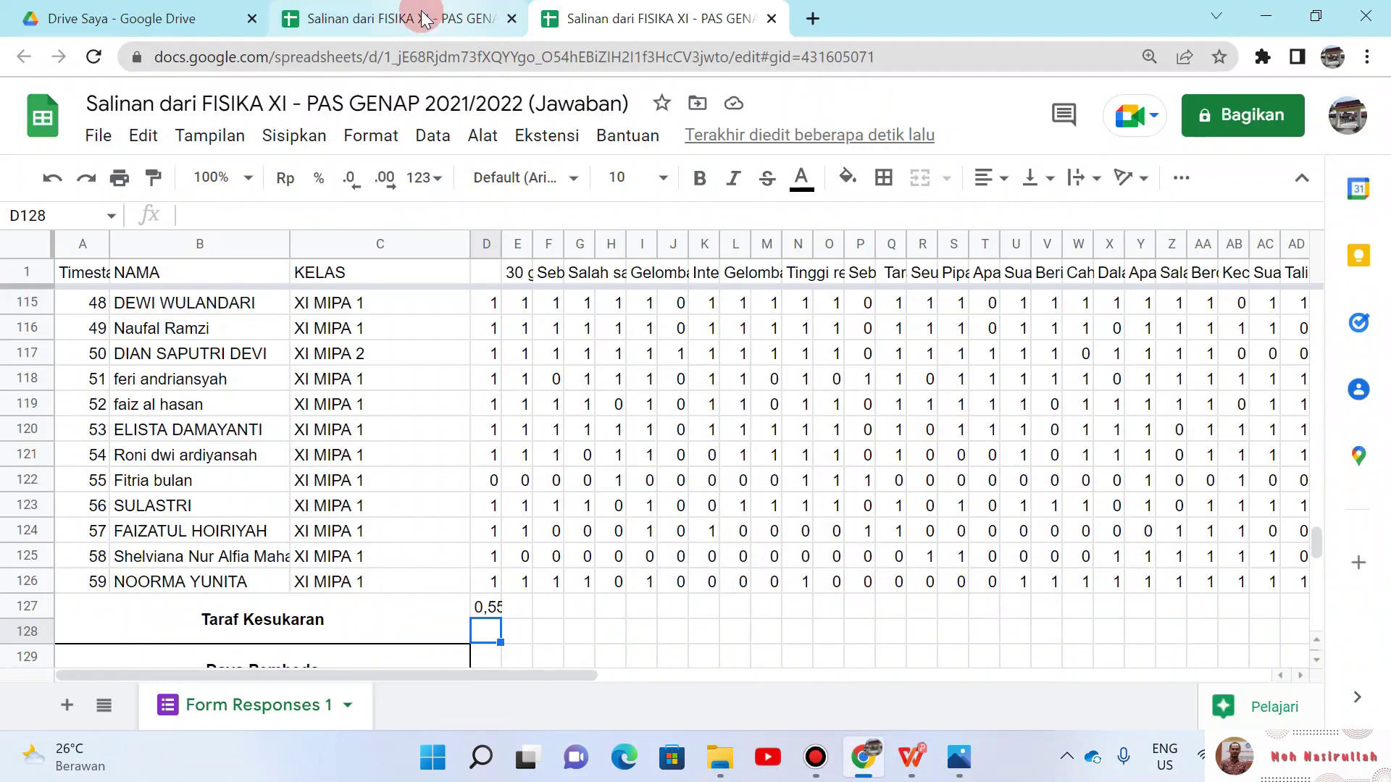
click(424, 18)
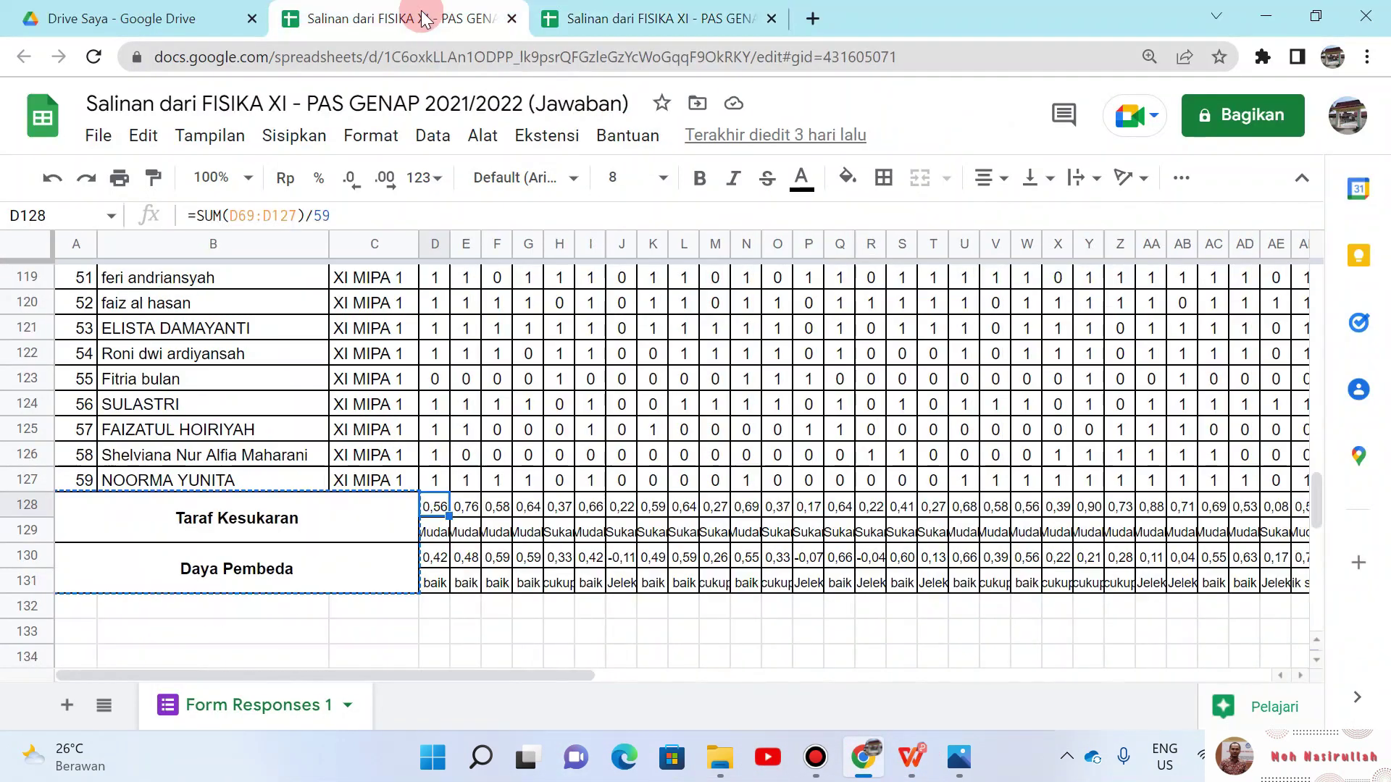
double_click(440, 535)
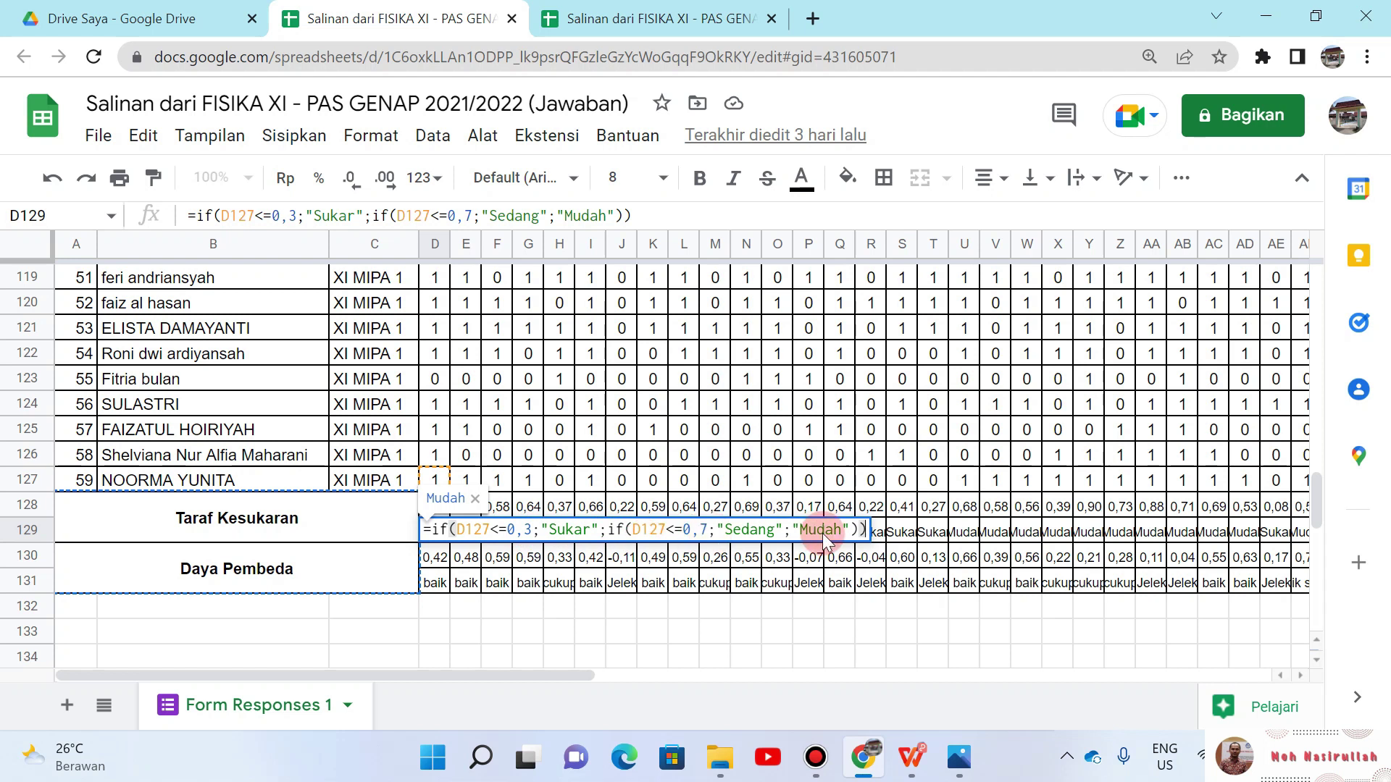
key(Escape)
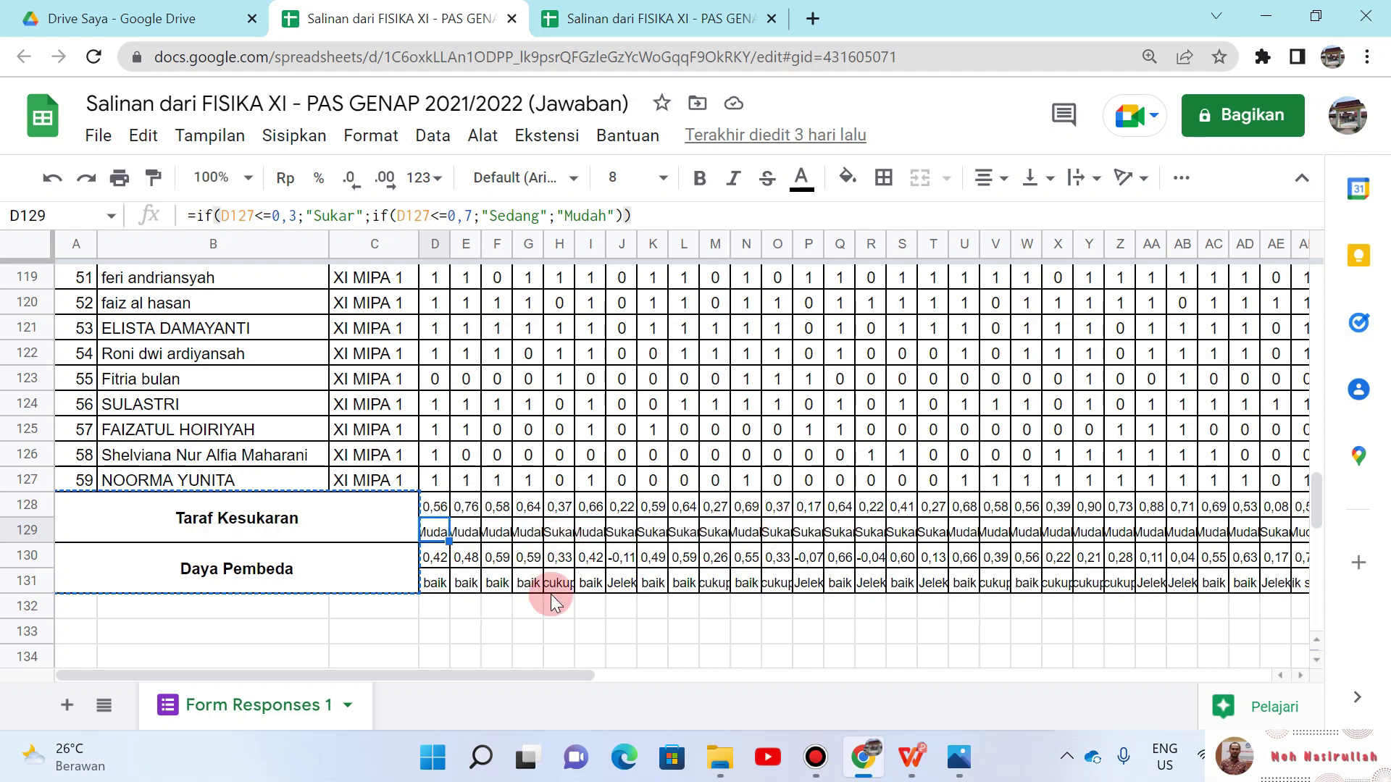
double_click(433, 530)
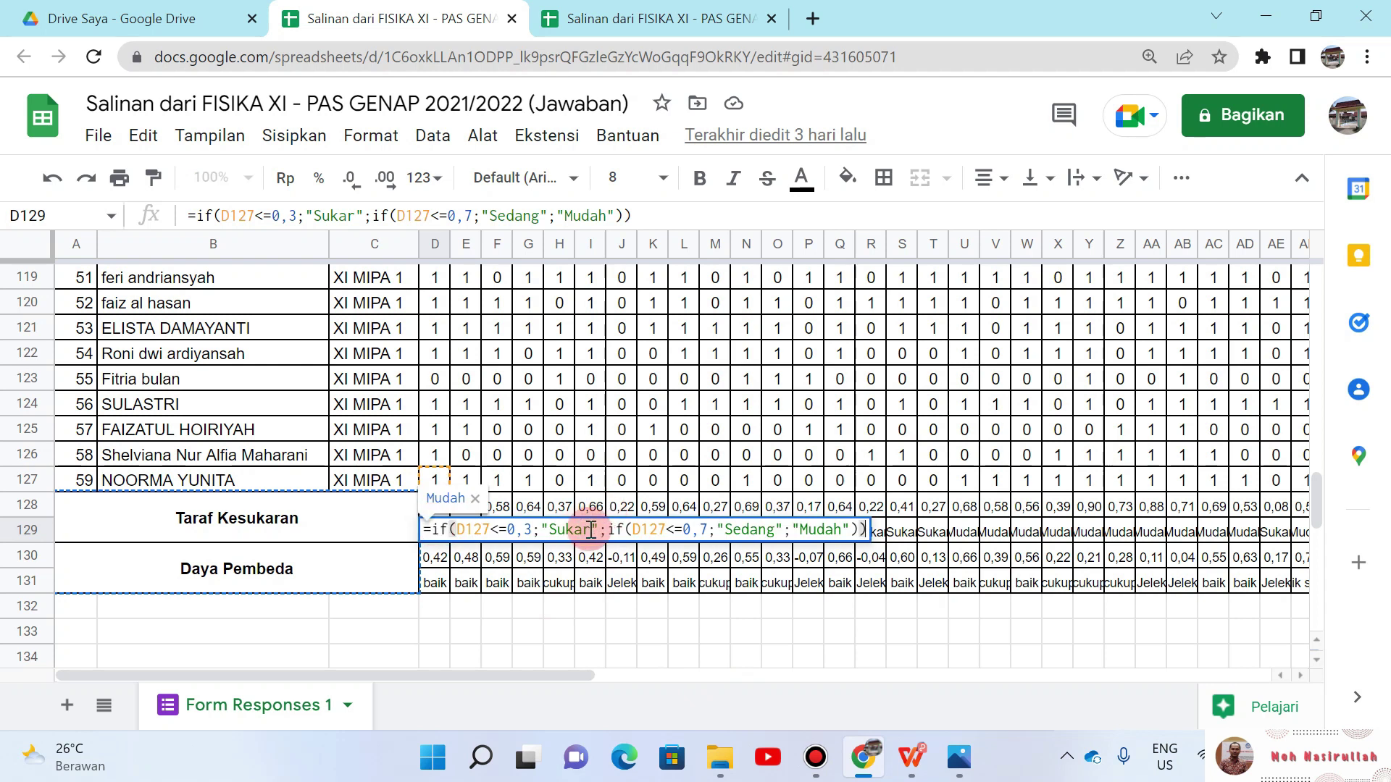
key(Escape)
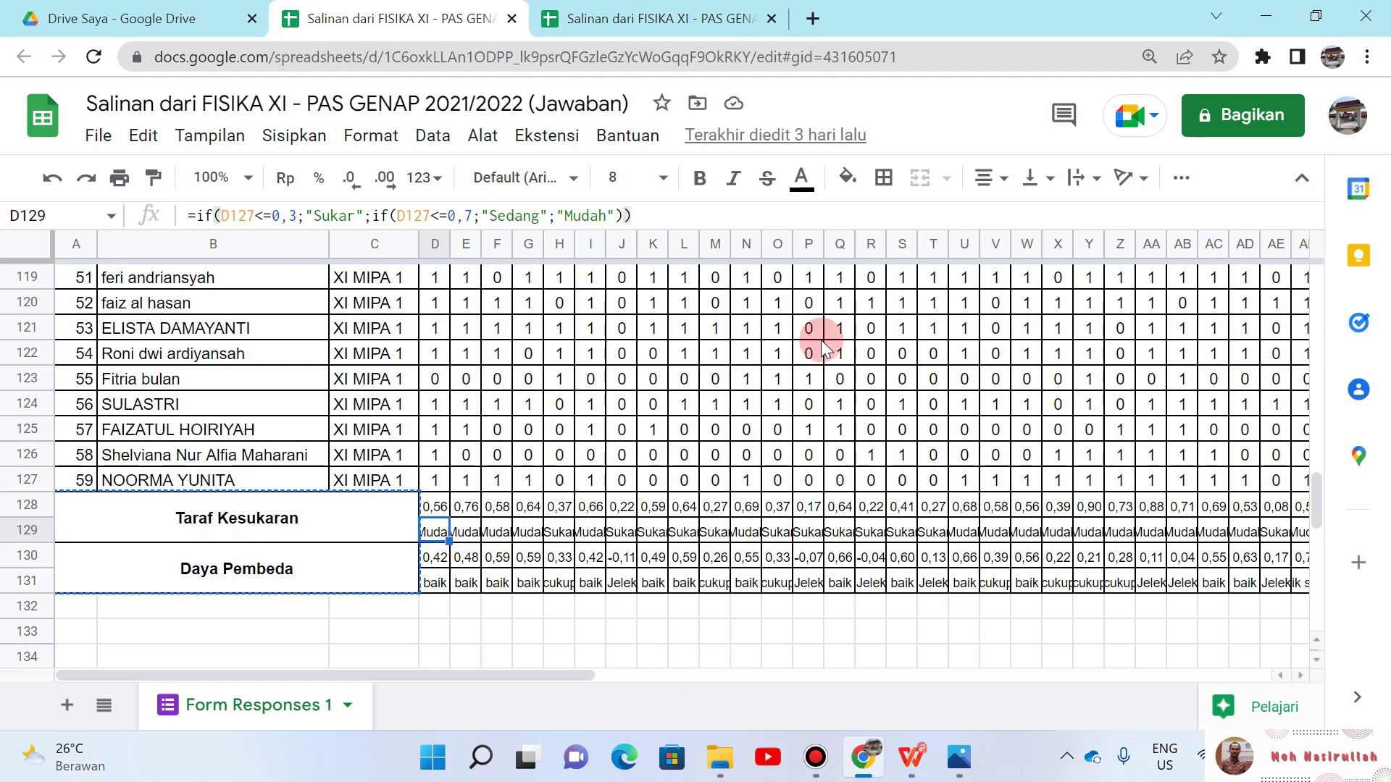
Step: Begin the difficulty category formula in D128 of the working spreadsheet with =IF(D127<=0,3;"Sukar"; as its first condition
click(700, 15)
text(=)
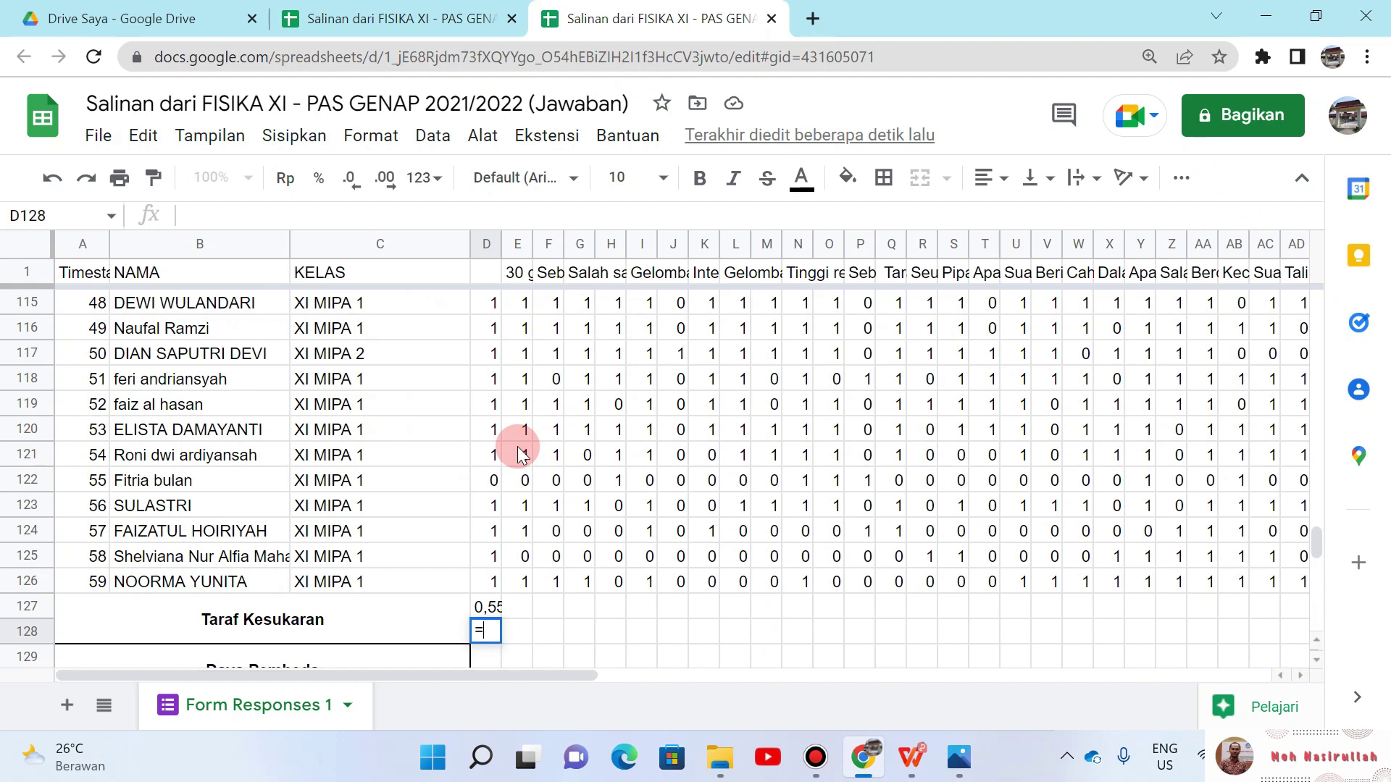
text(IF()
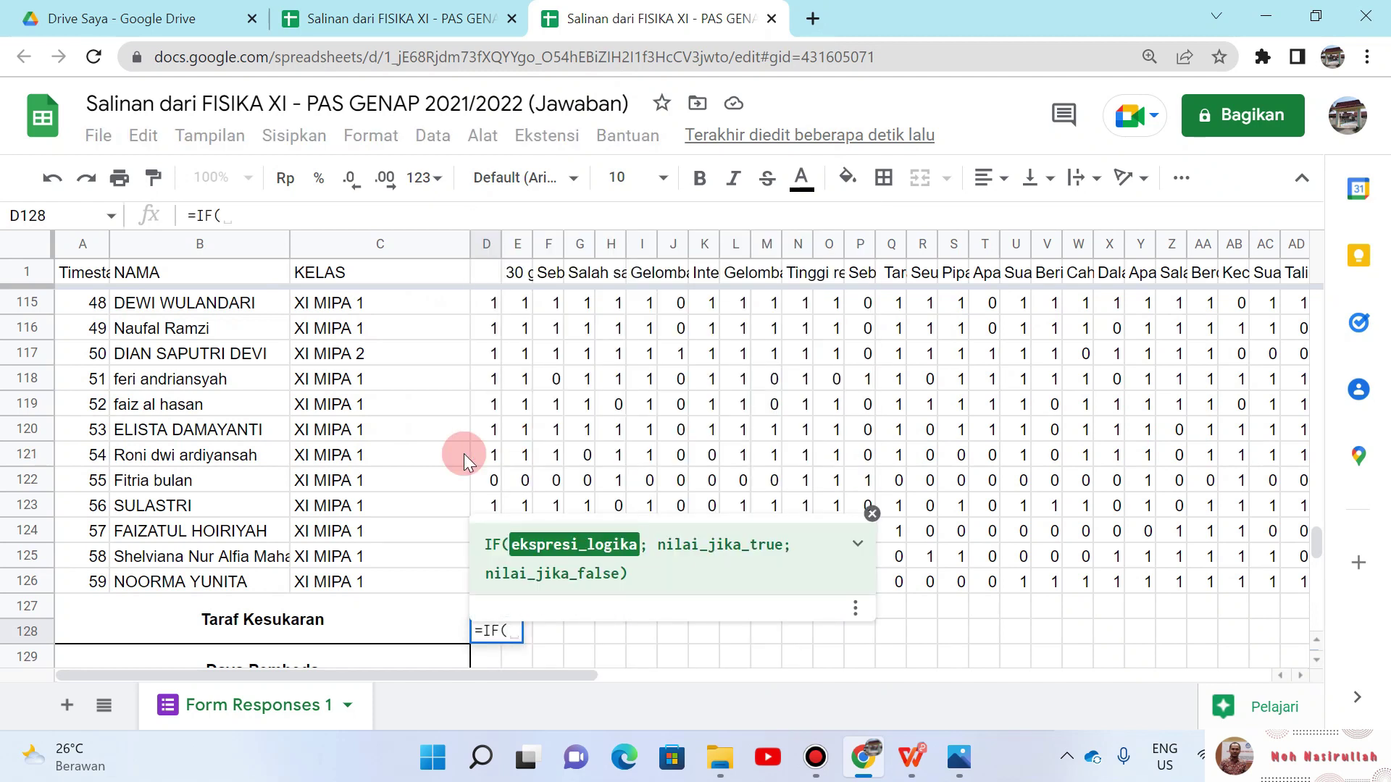
key(Up)
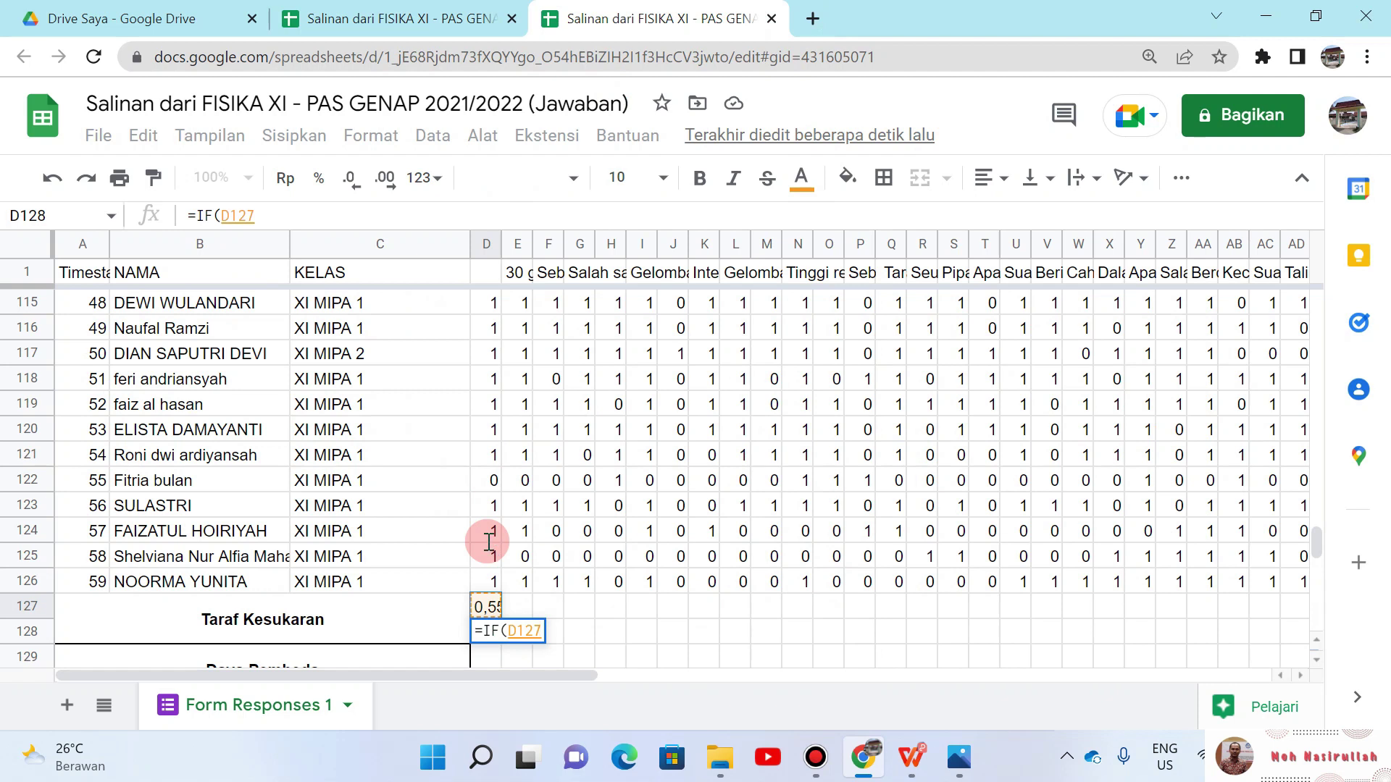
text(<=0)
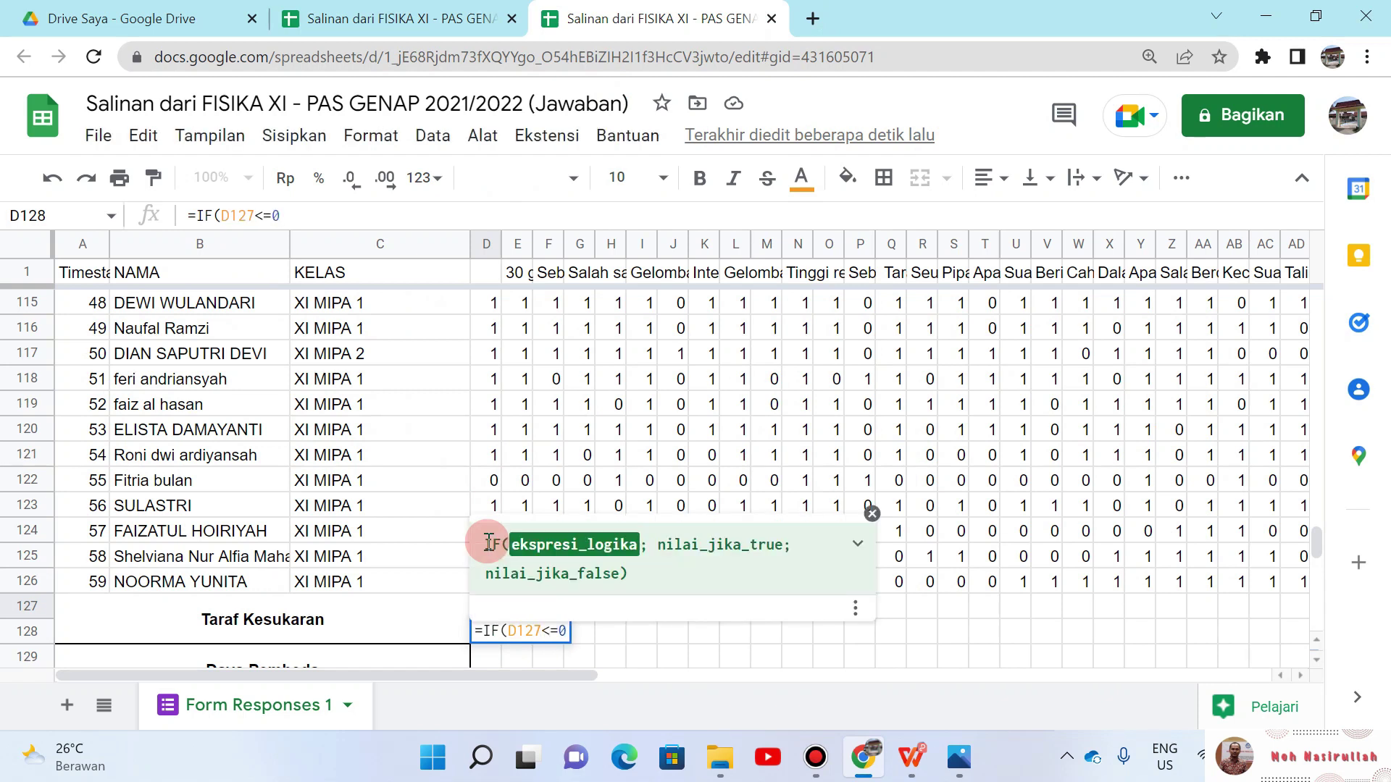
text(,3)
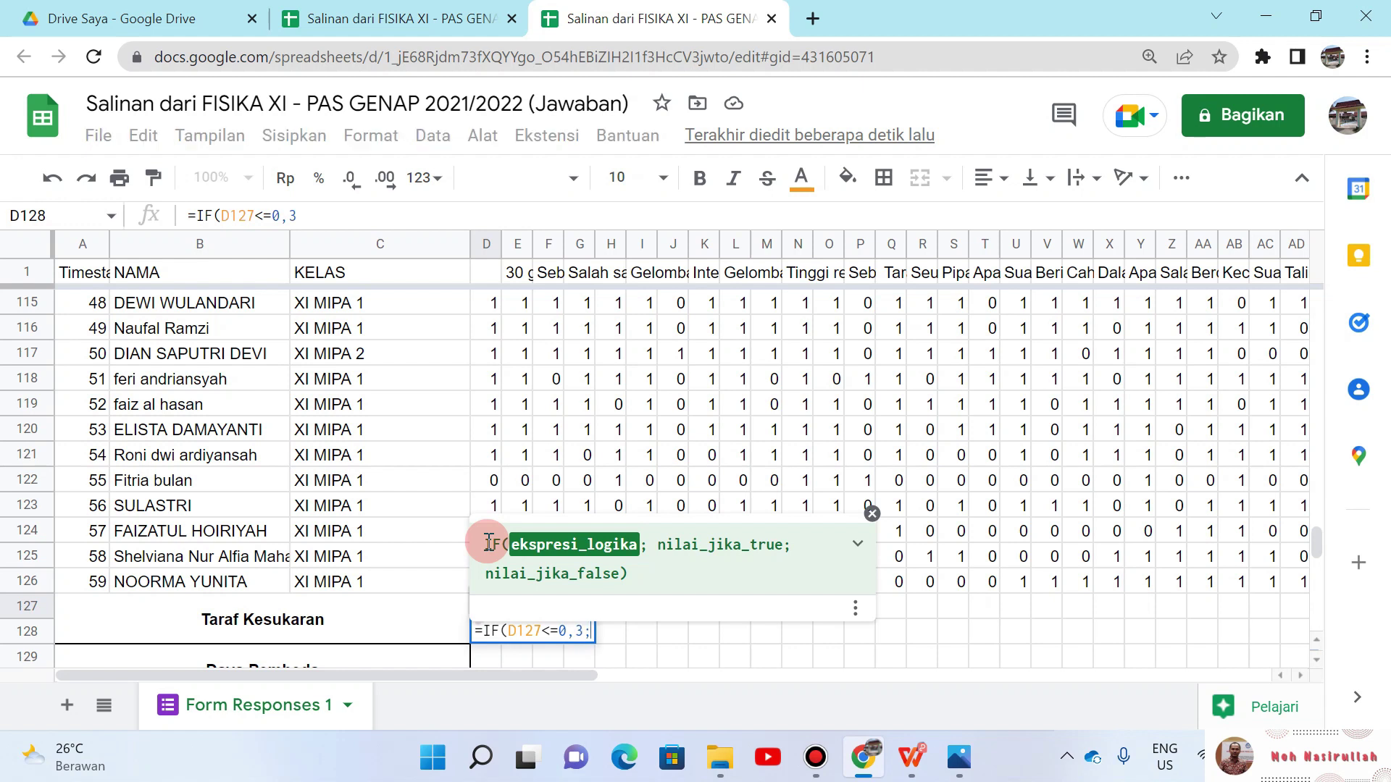
text(;"sUKAR)
key(BackSpace)
key(BackSpace)
key(BackSpace)
key(BackSpace)
key(BackSpace)
text(Suk)
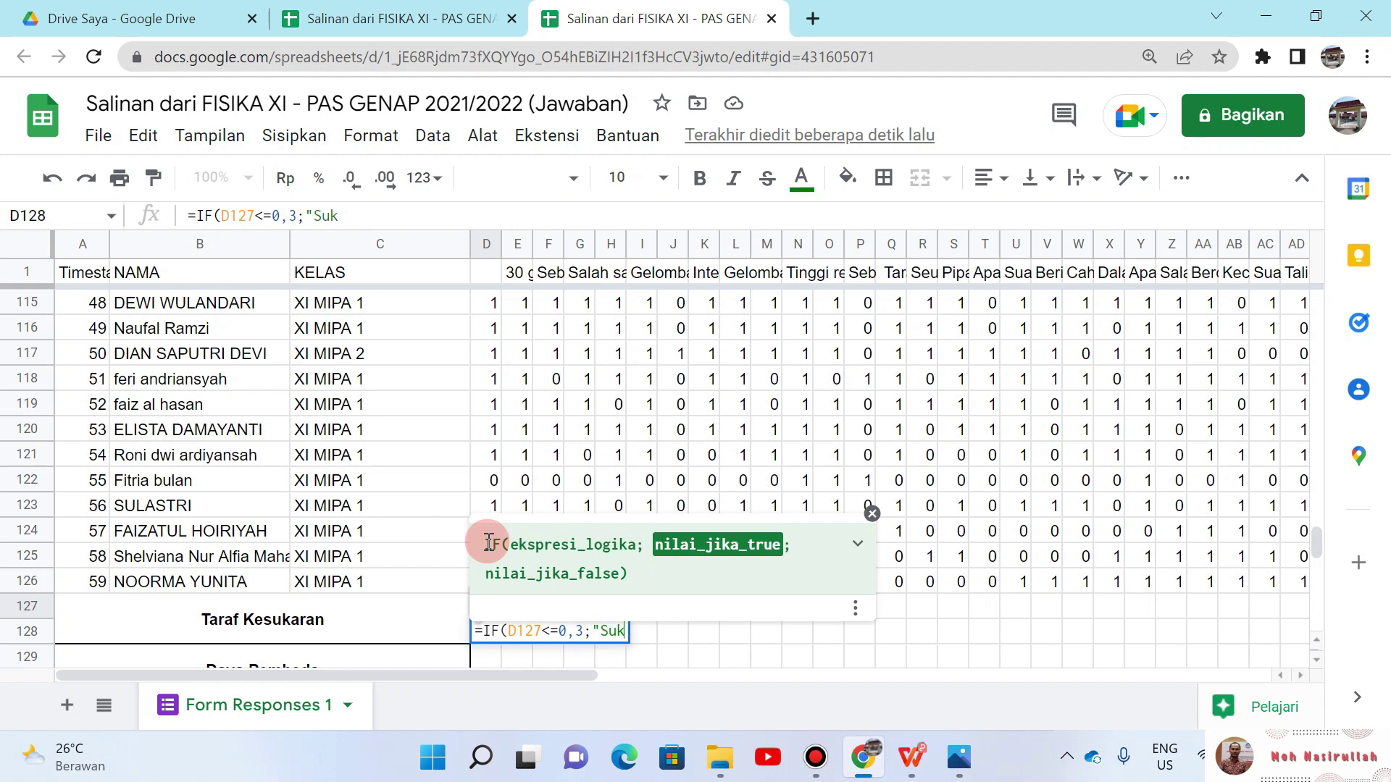
text(ar";)
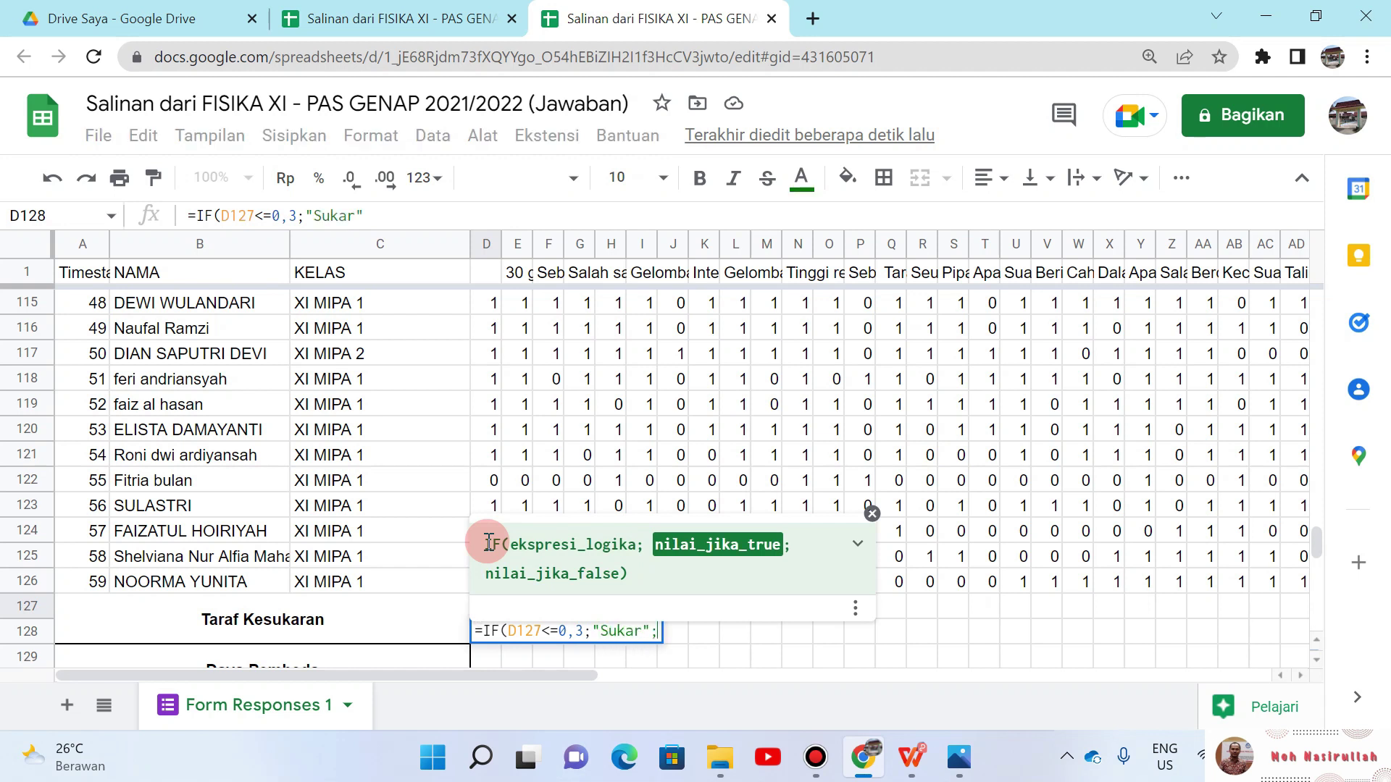
Step: Complete the D128 formula with the nested condition if(D127<=0,7;"Sudang";"Mudah")) and enter it
text(if()
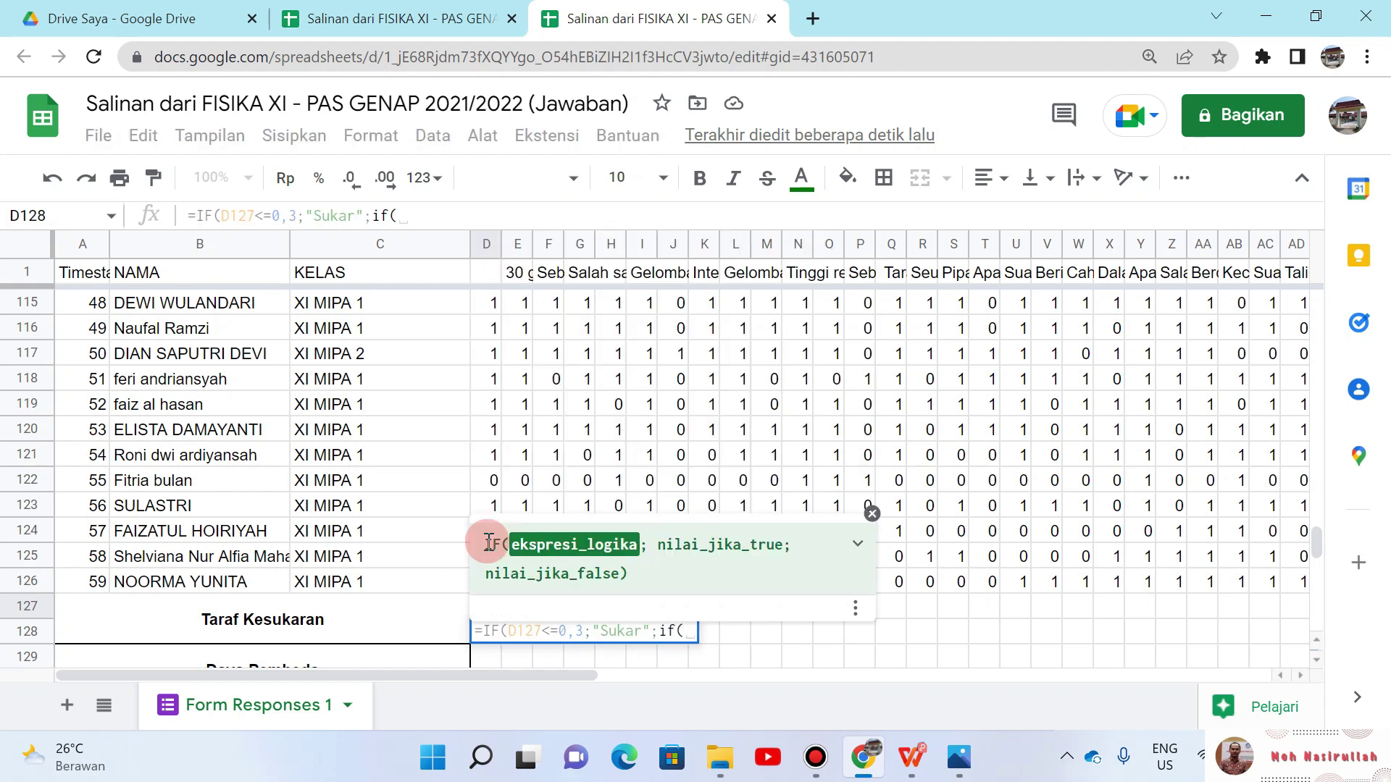
text(D127)
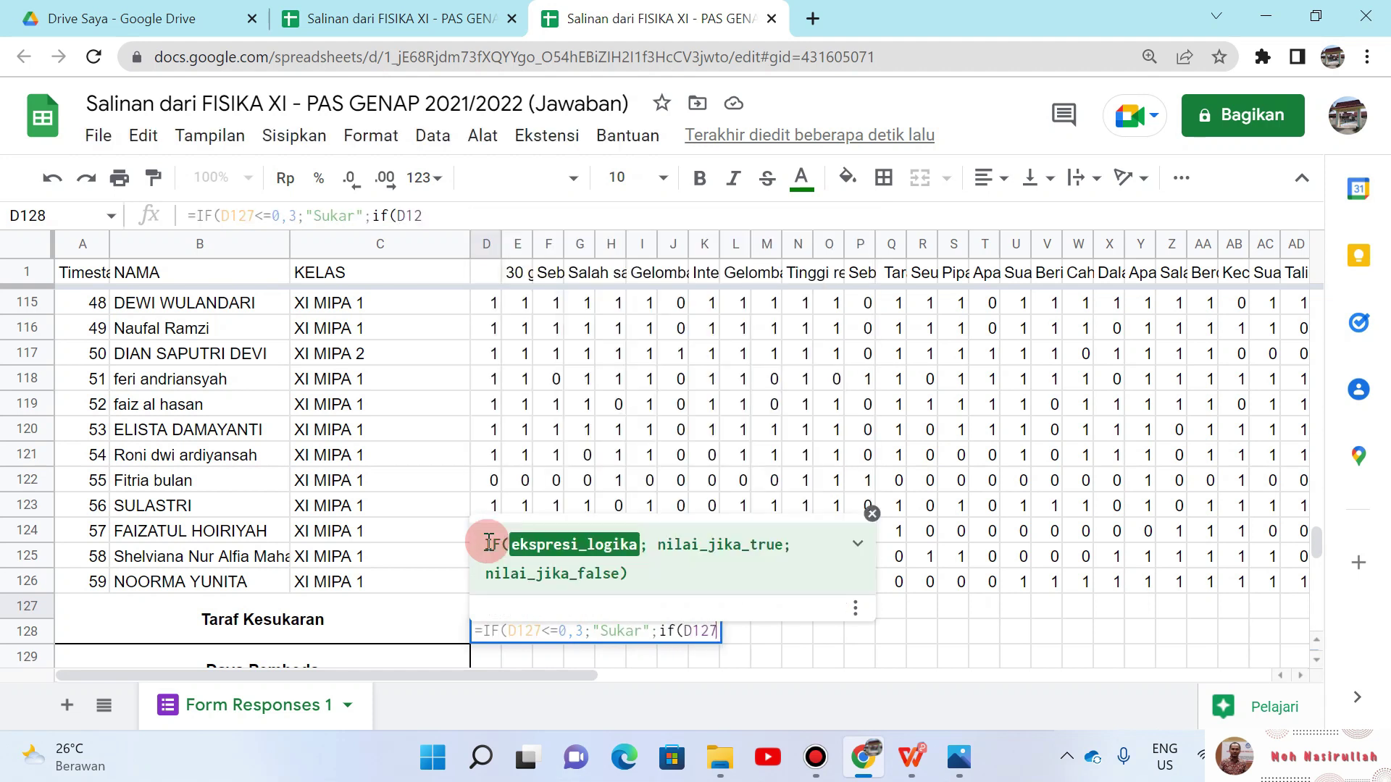
text(<=0,)
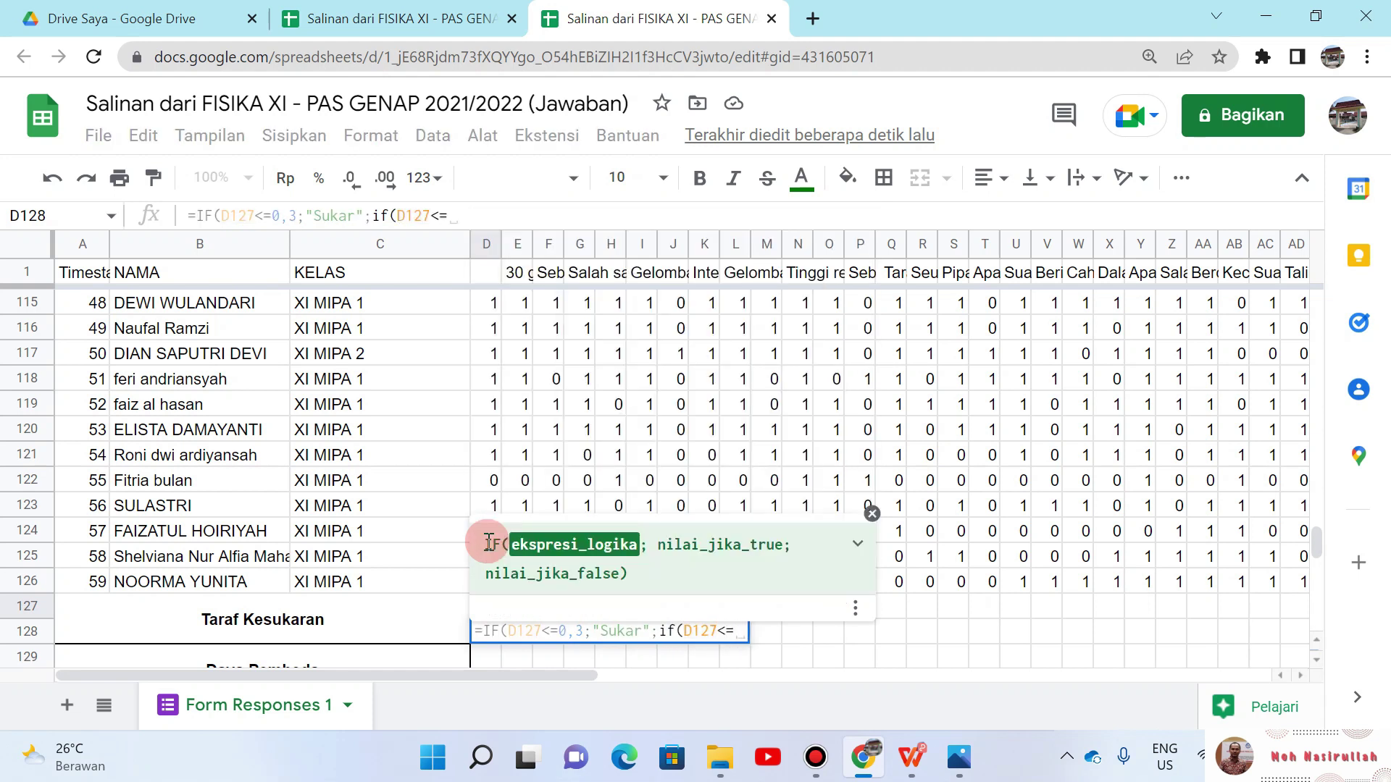
text(7)
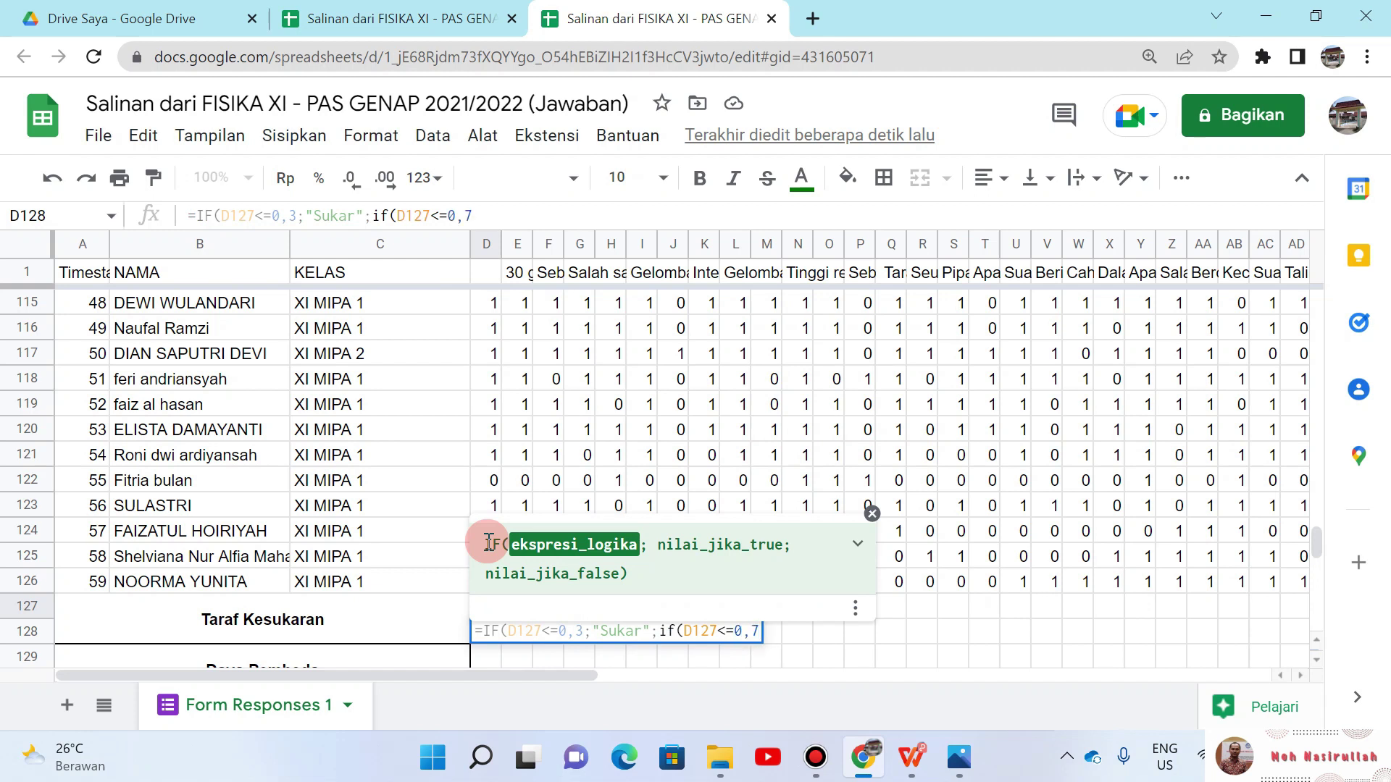
text(;")
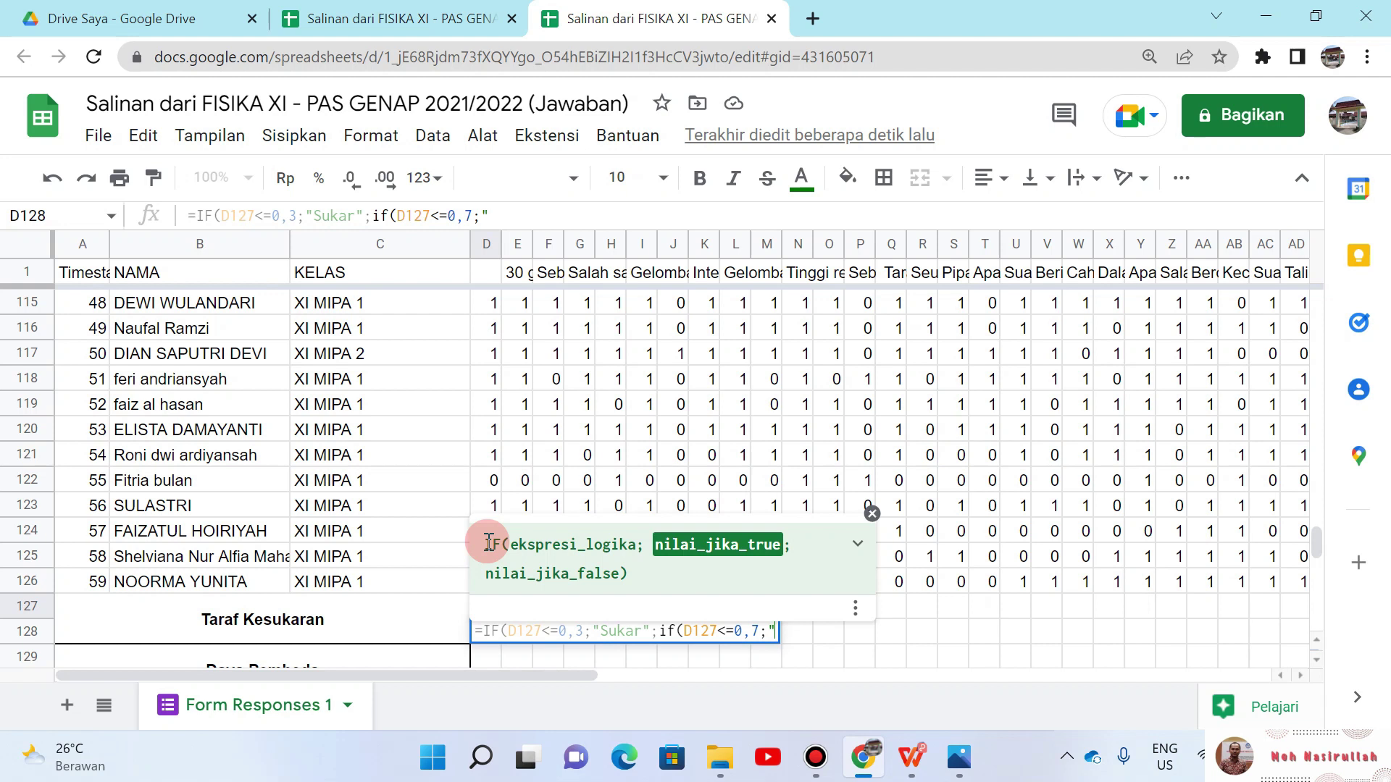
text(Sudang)
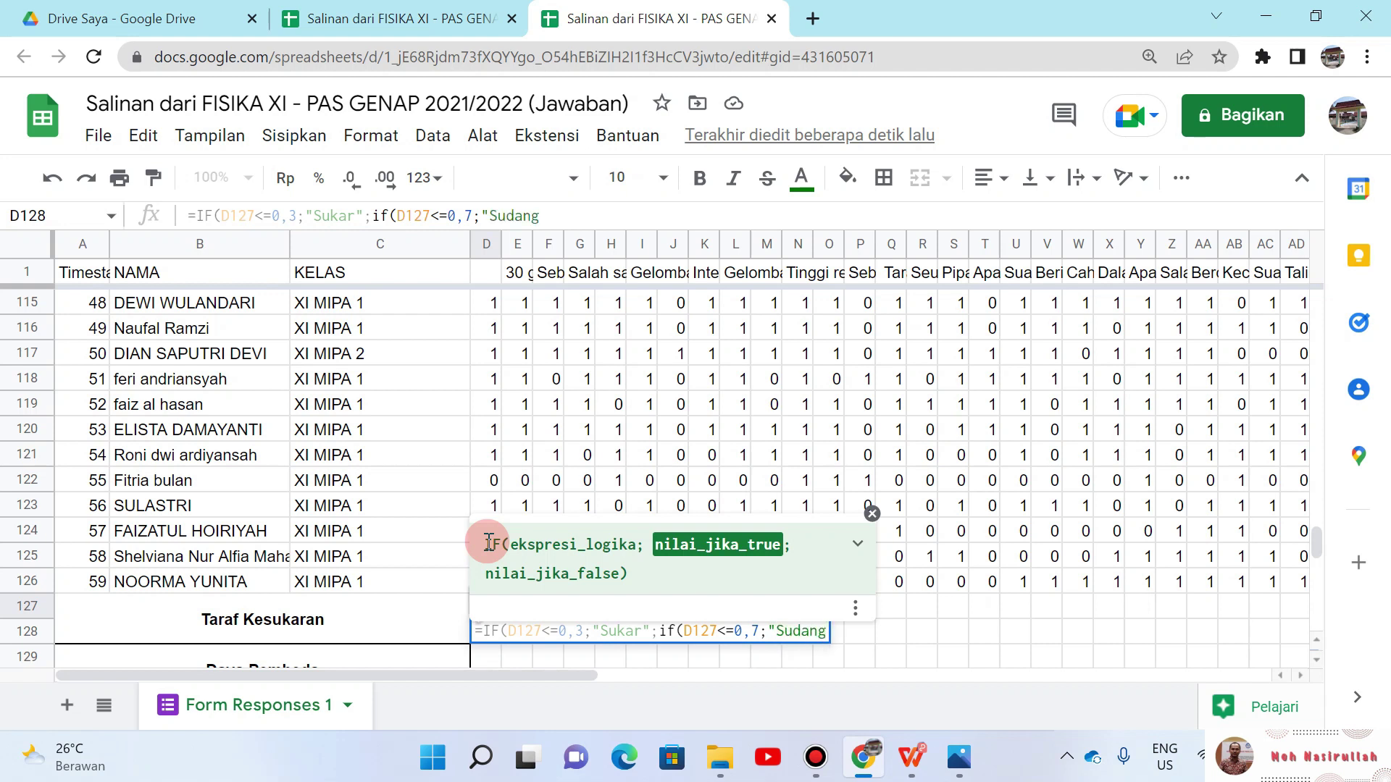
text("; )
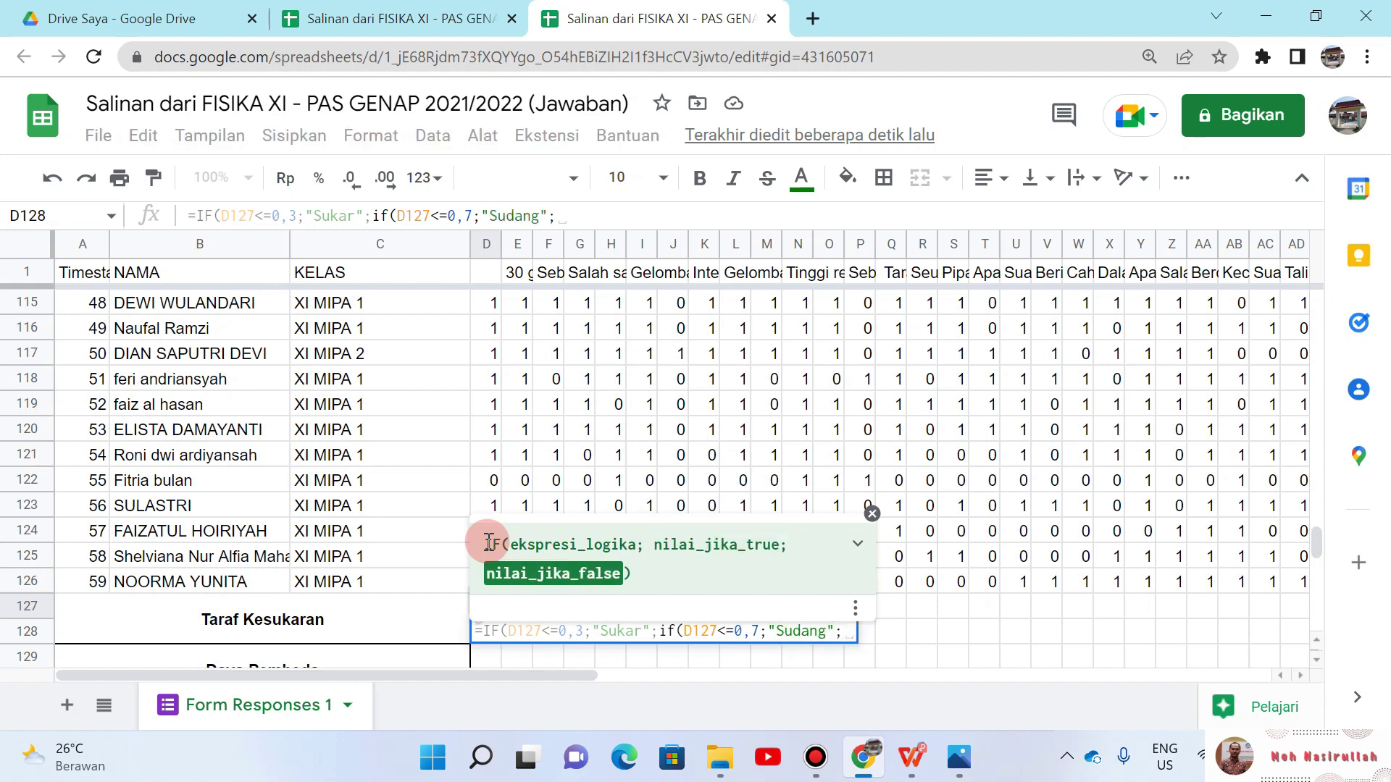
text(")
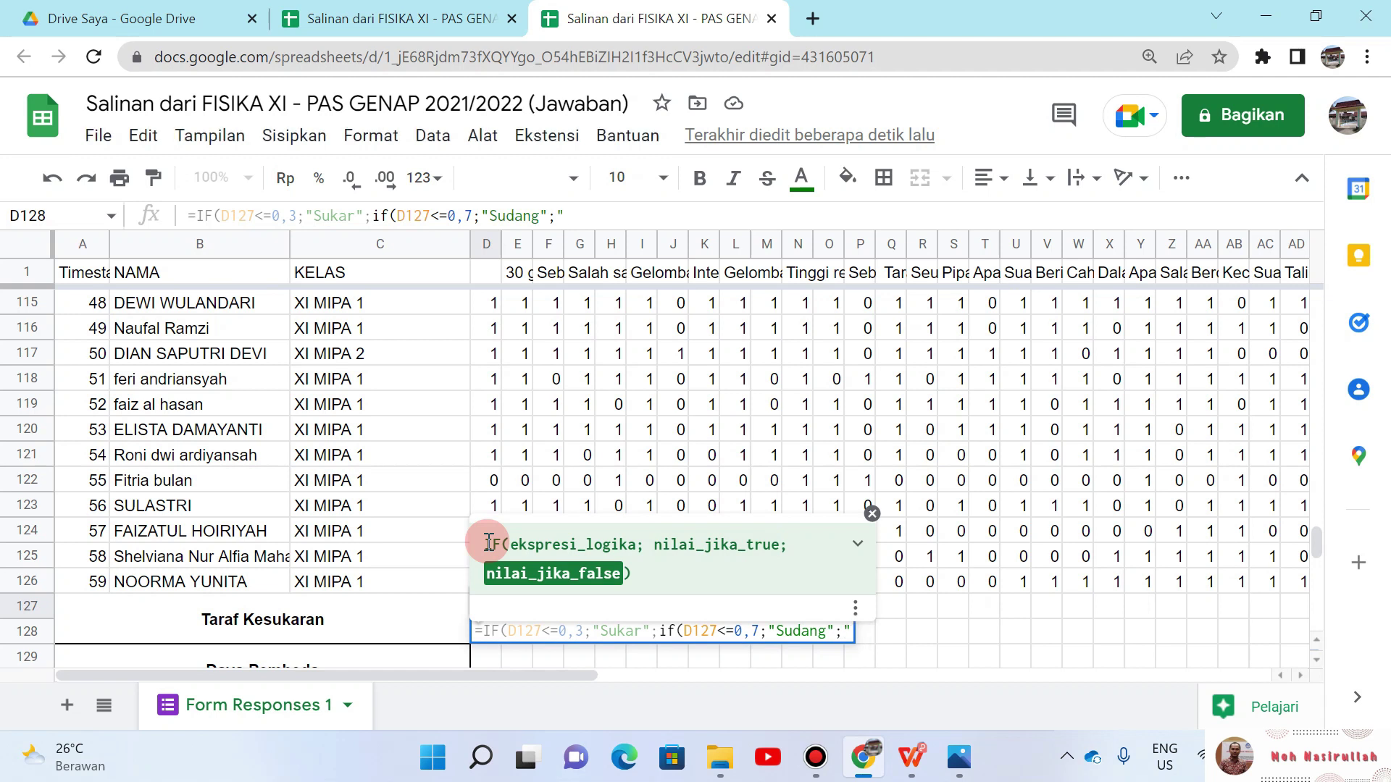
text(MUdah)
key(BackSpace)
key(BackSpace)
key(BackSpace)
text(udah"))
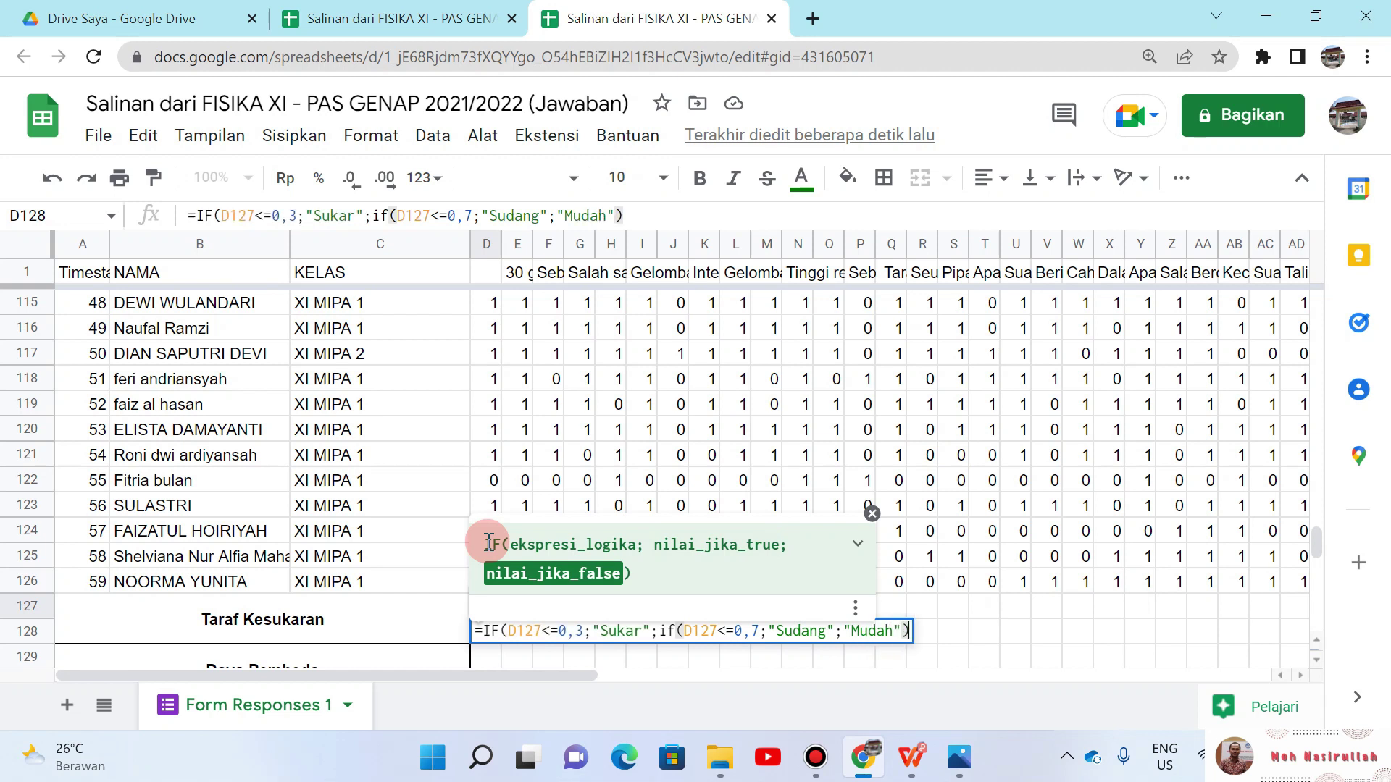
text())
key(Return)
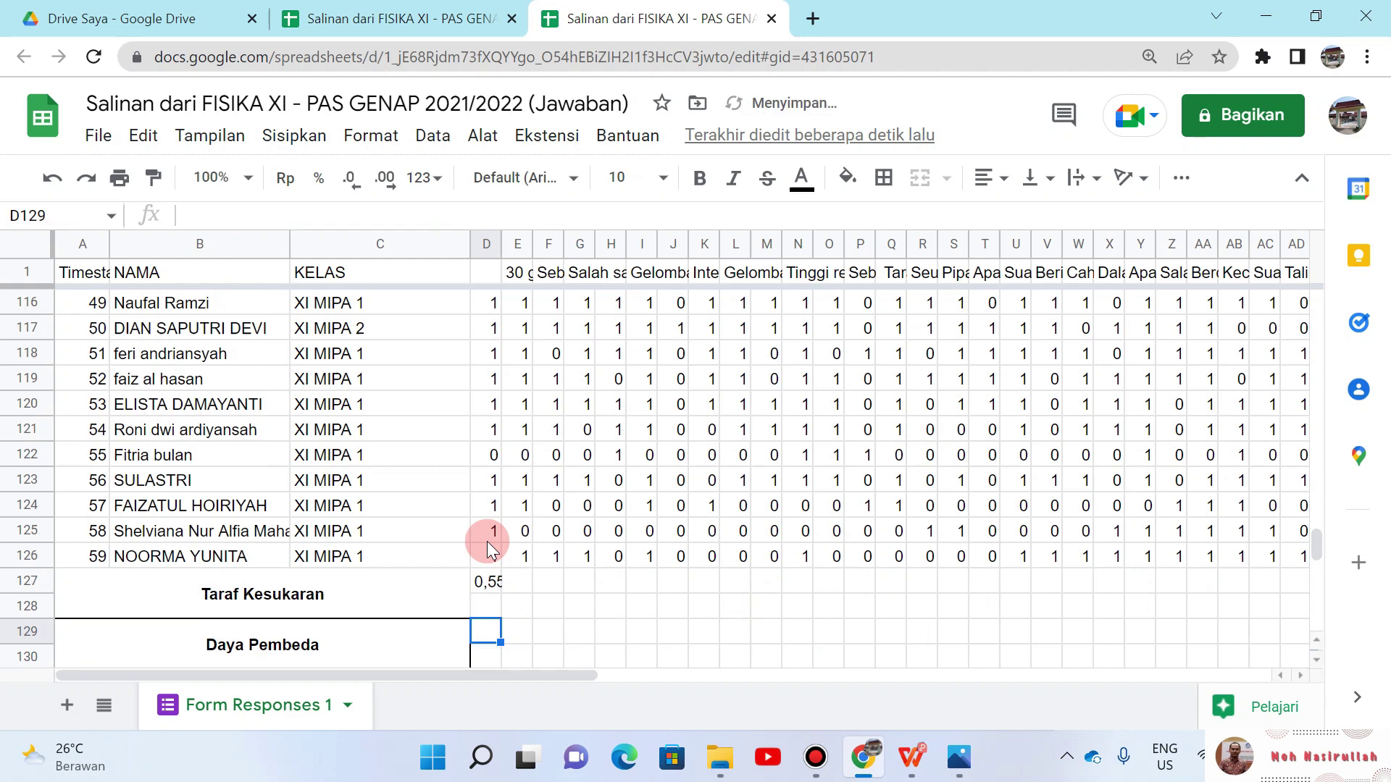
Step: Correct the middle category text in the D128 formula to "Sedang"
key(Up)
key(F2)
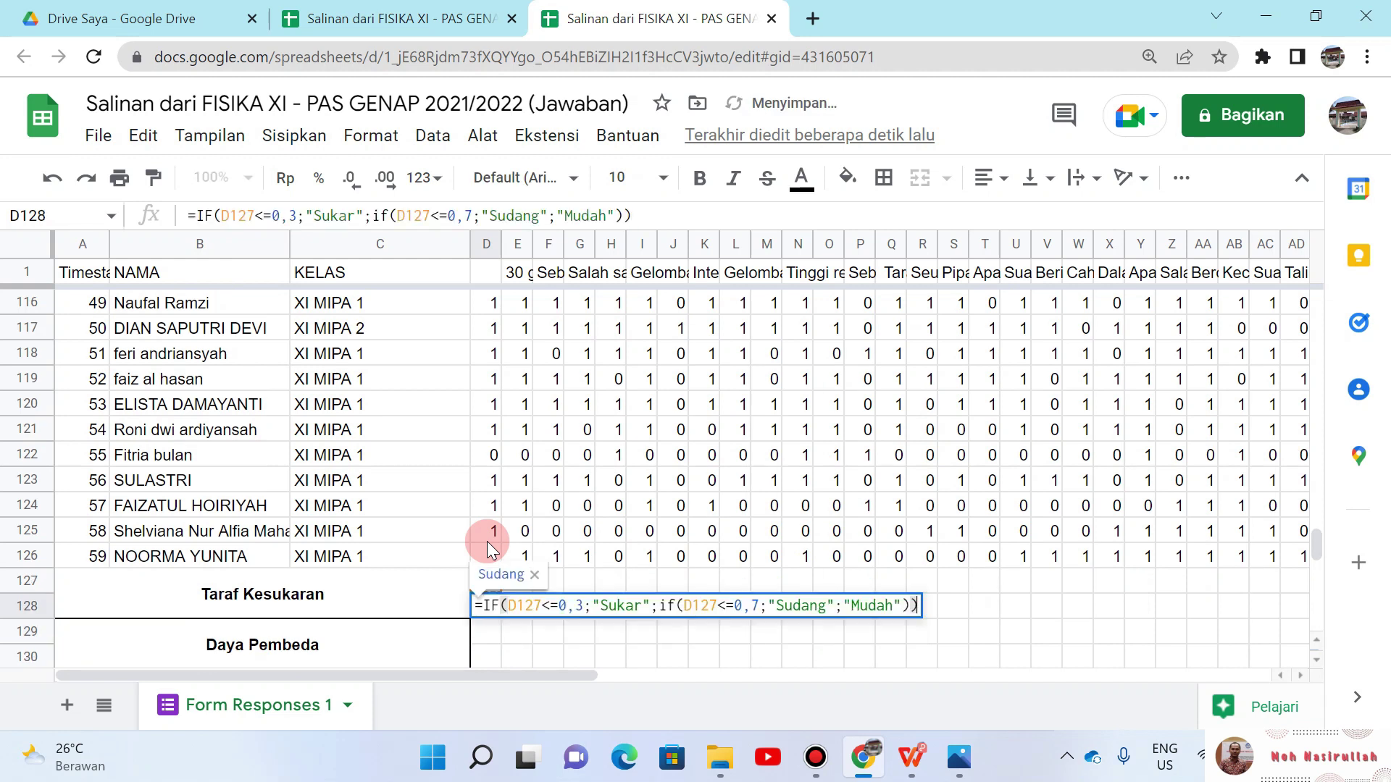
key(Left)
key(Left)
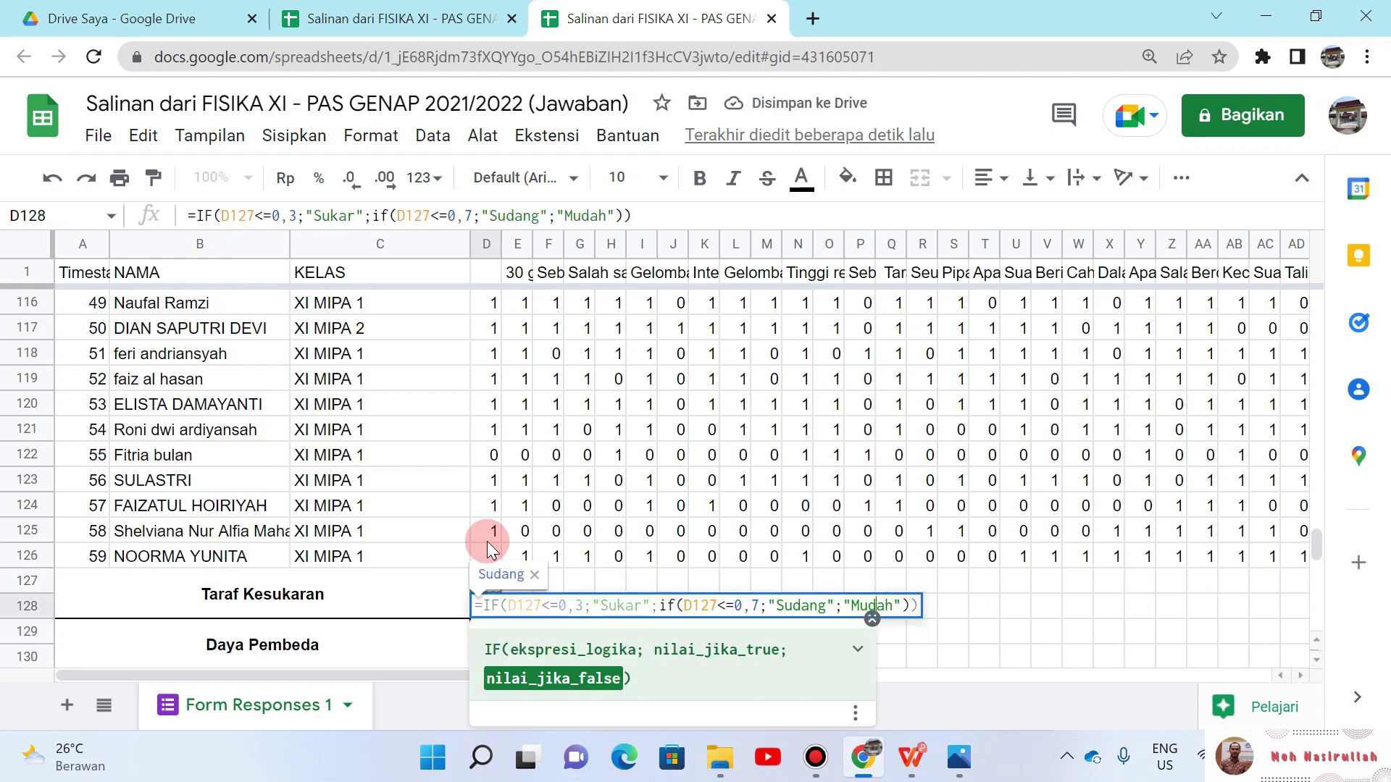
key(Left)
key(Left)
key(Left)
key(Left)
key(Left)
key(Left)
key(Left)
key(BackSpace)
text(e)
key(Return)
Step: Fill the difficulty value and category formulas from D127:D128 across all item columns through AG
key(Up)
key(Up)
key(shift+Down)
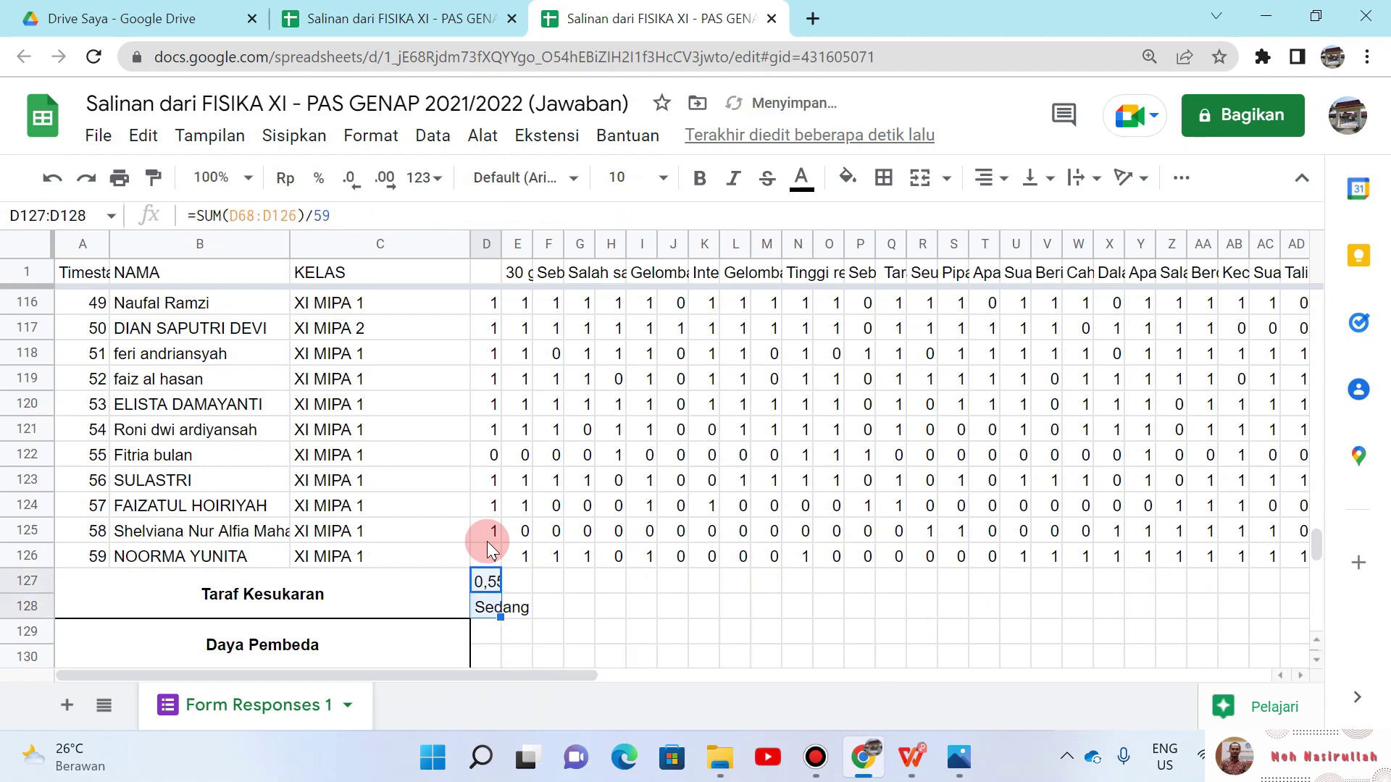
click(489, 628)
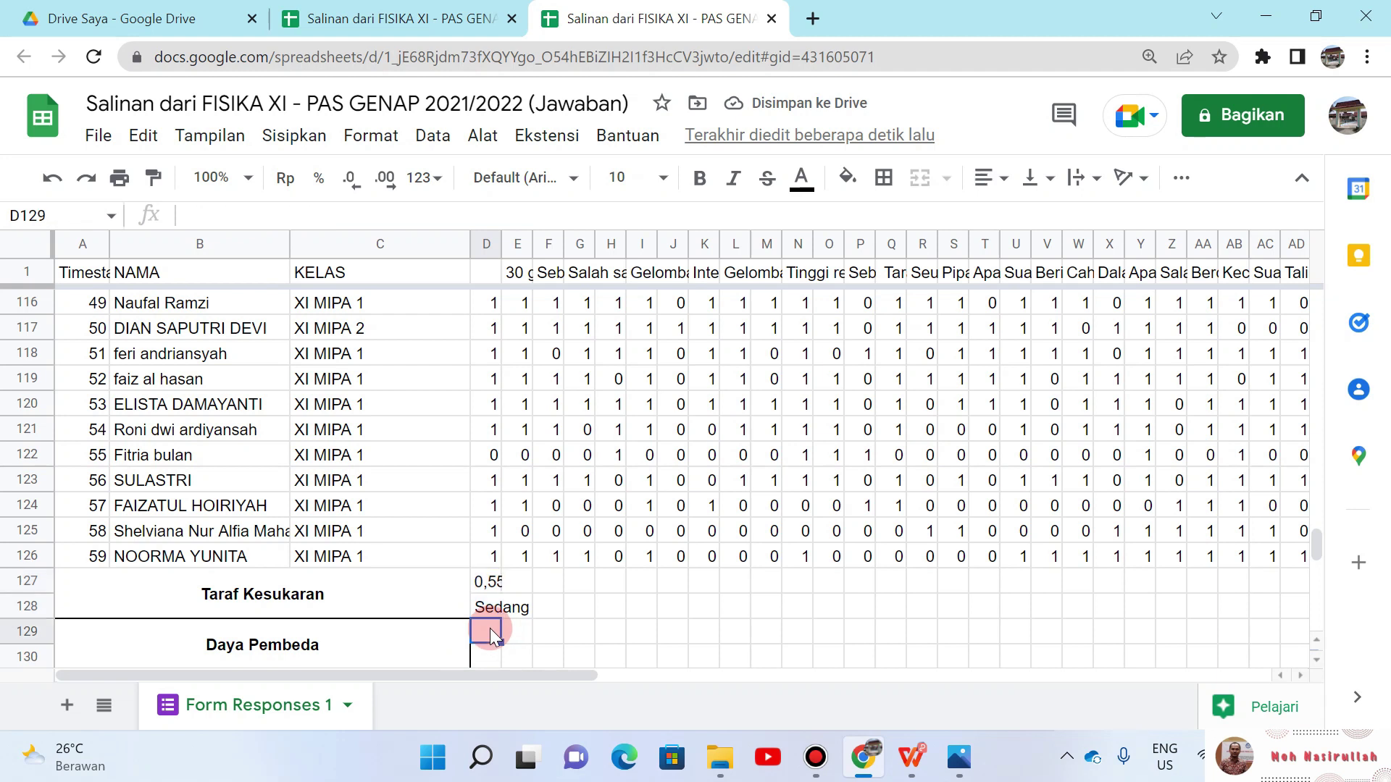
drag(488, 582, 1284, 594)
drag(1016, 594, 729, 605)
key(Left)
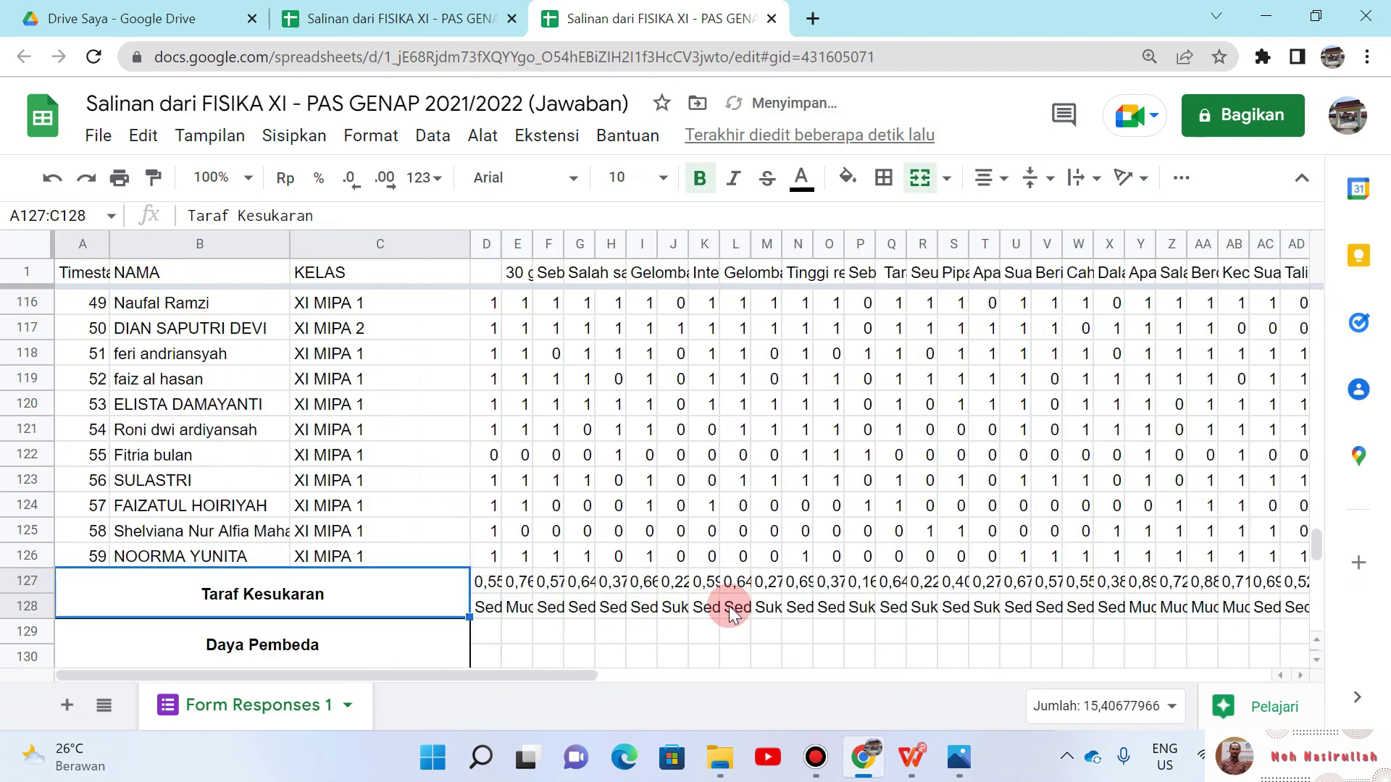
Step: Set the font size of the difficulty values and categories in D127:AG128 to 8
key(Right)
key(shift+Down)
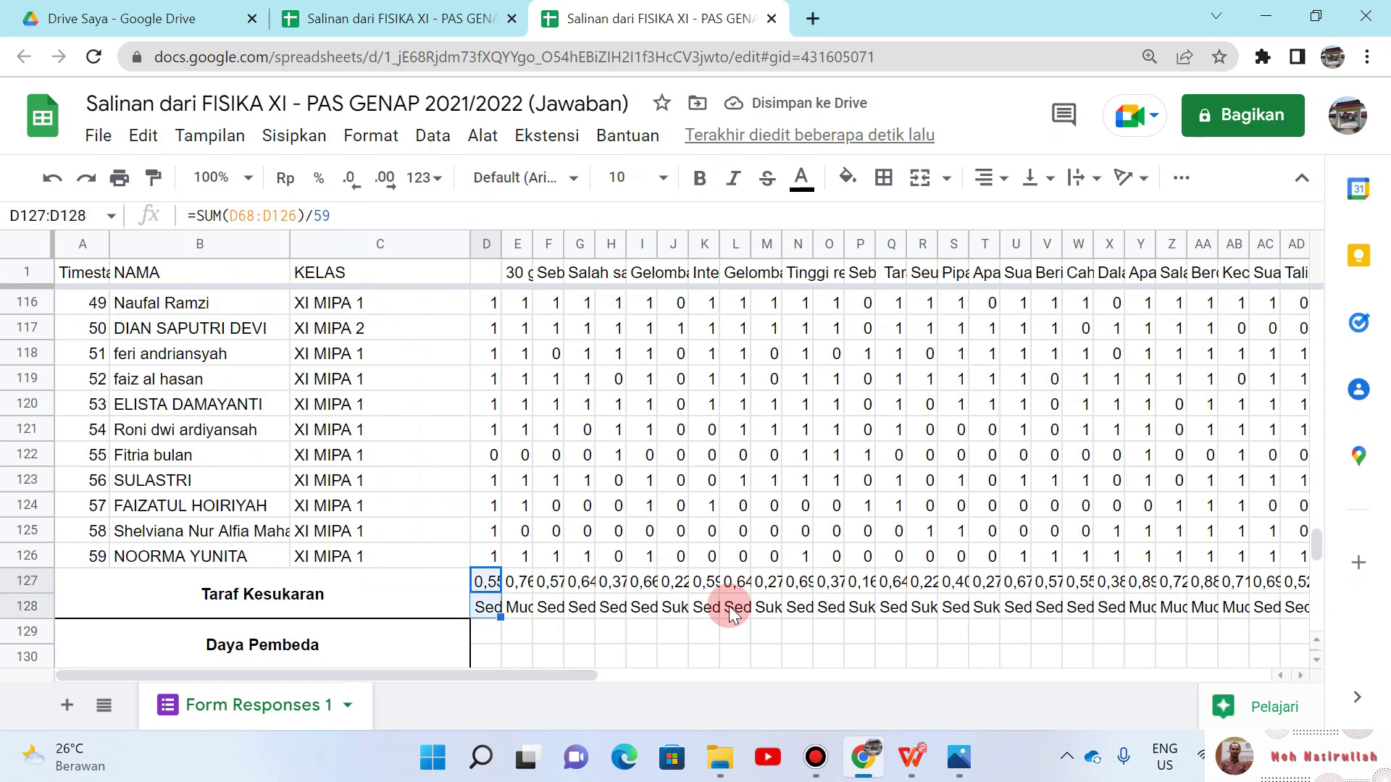
key(ctrl+shift+Right)
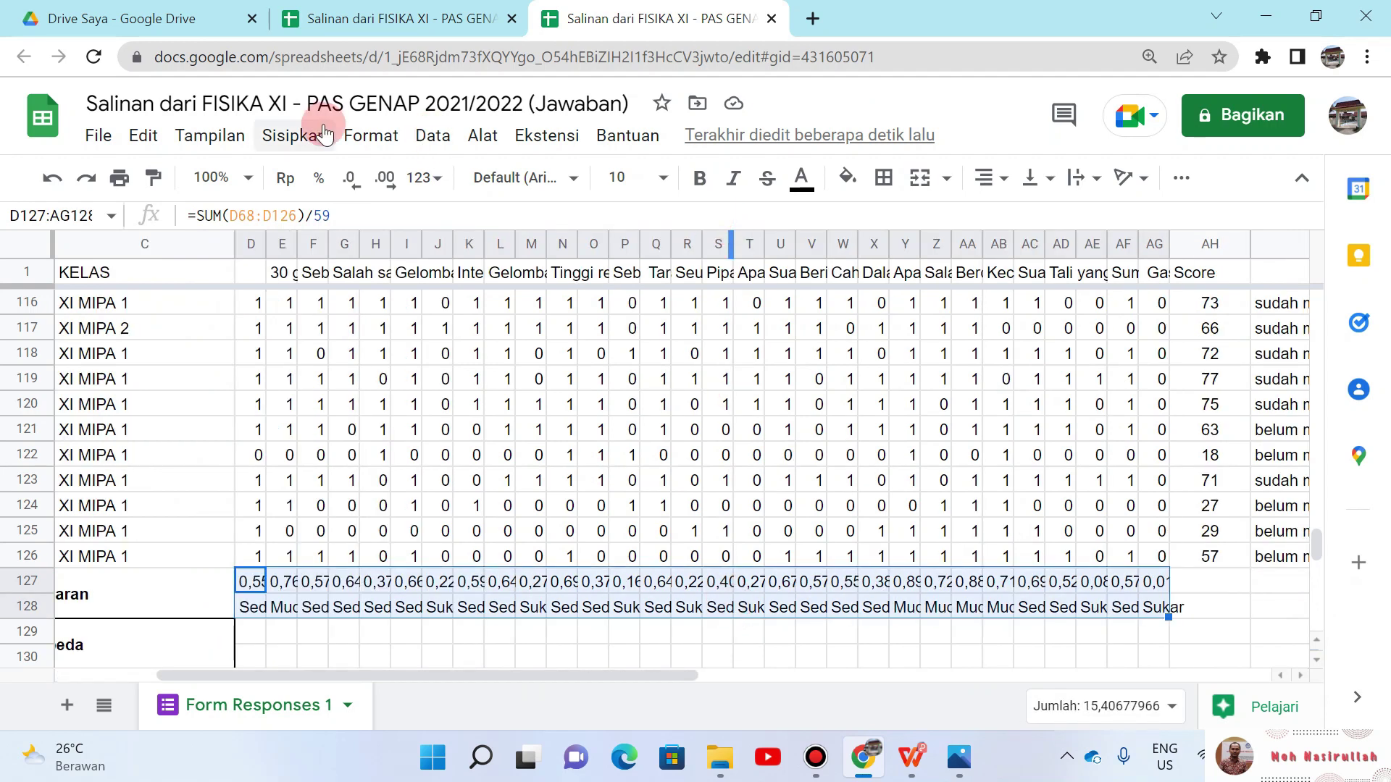
click(629, 178)
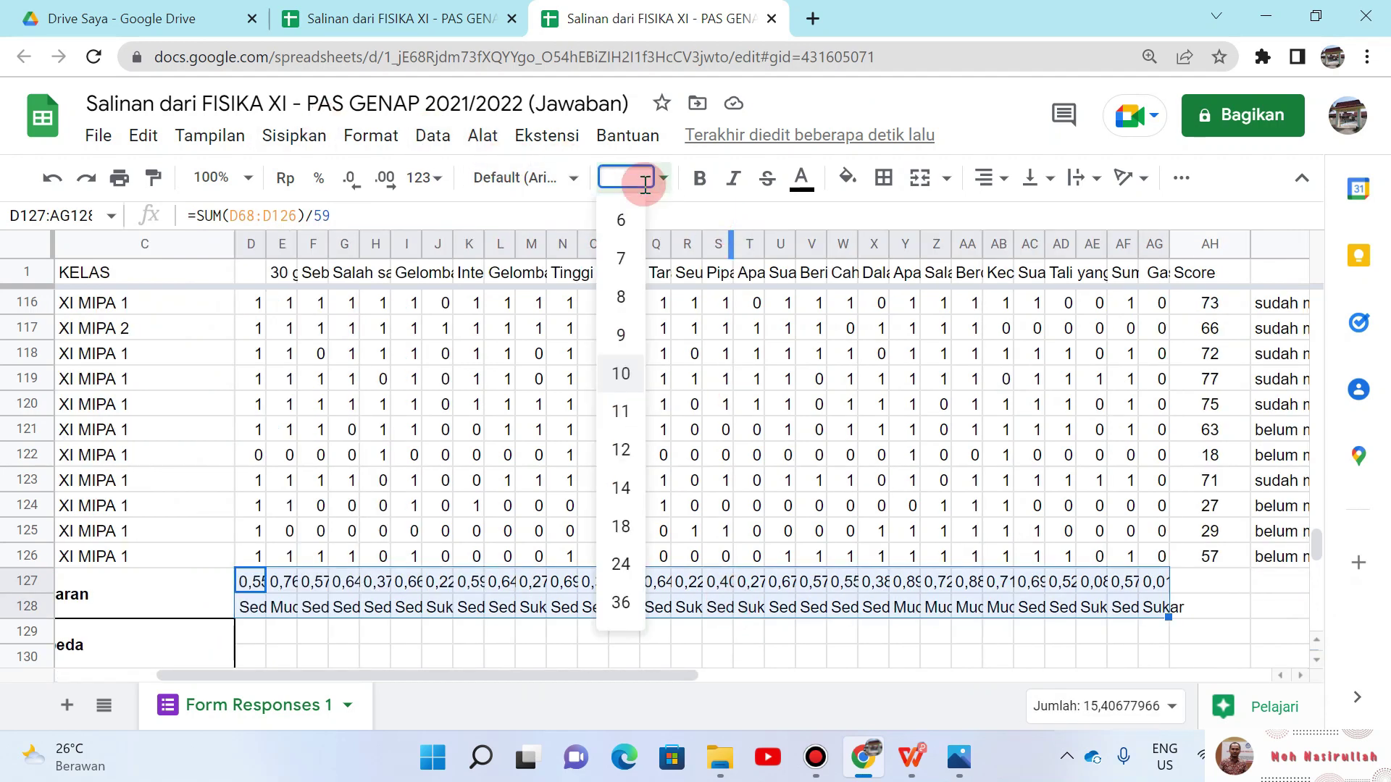
text(8)
key(Return)
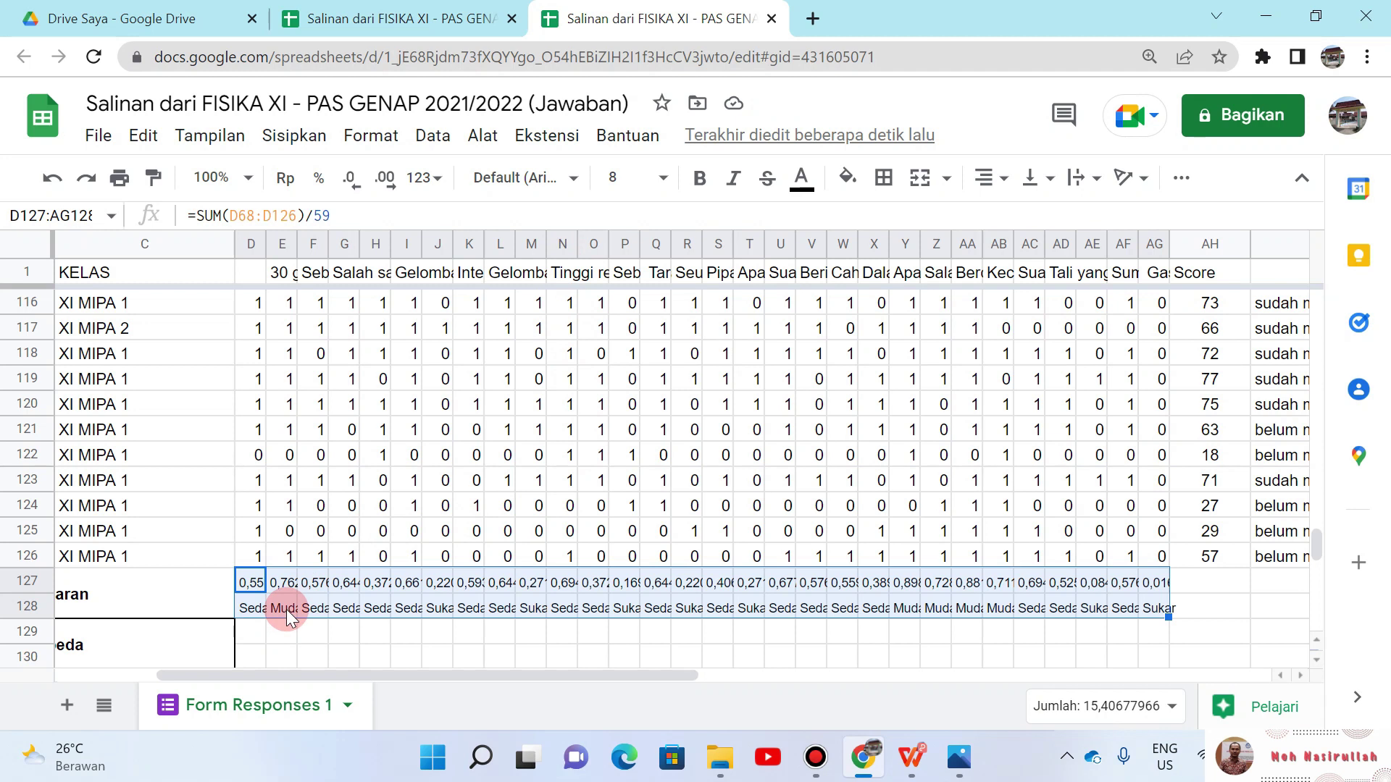
key(Down)
key(Down)
key(Down)
key(Down)
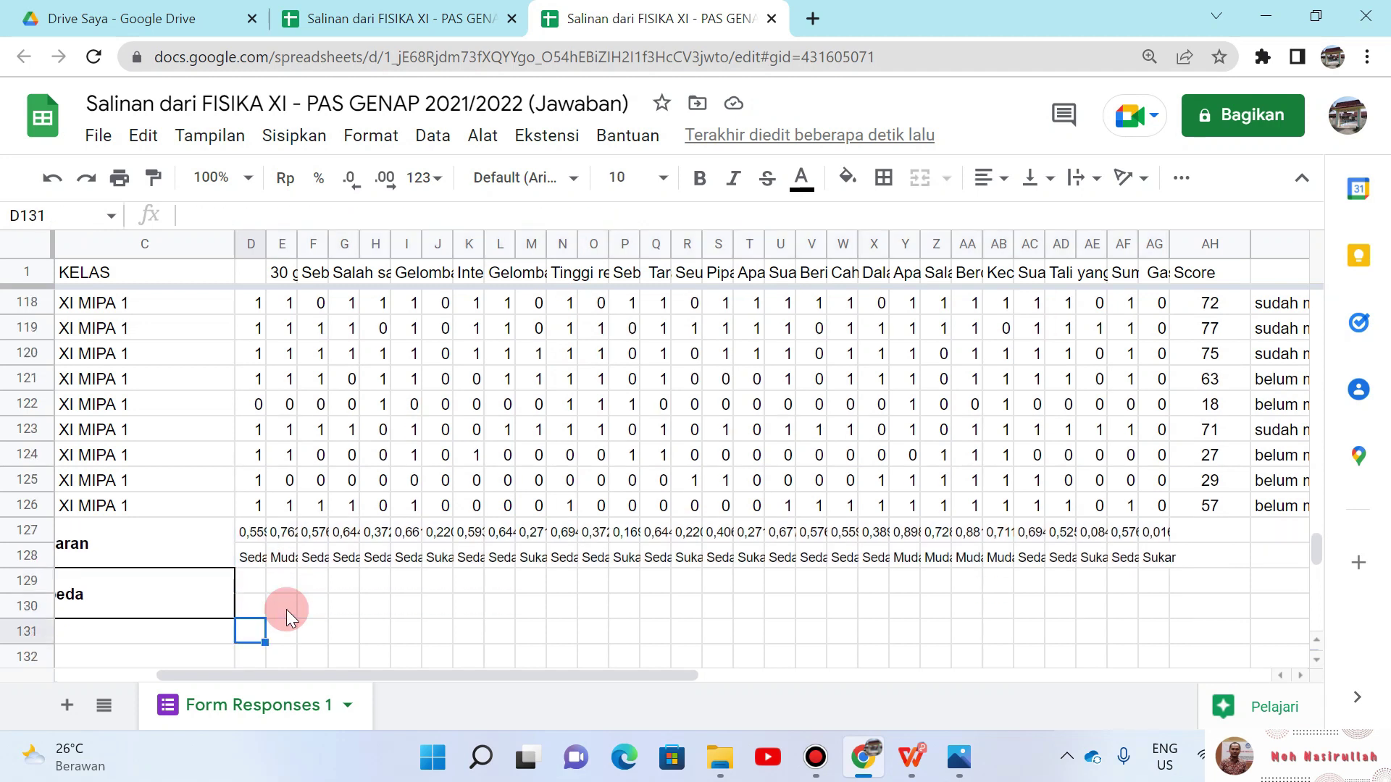
key(Up)
key(Up)
key(Left)
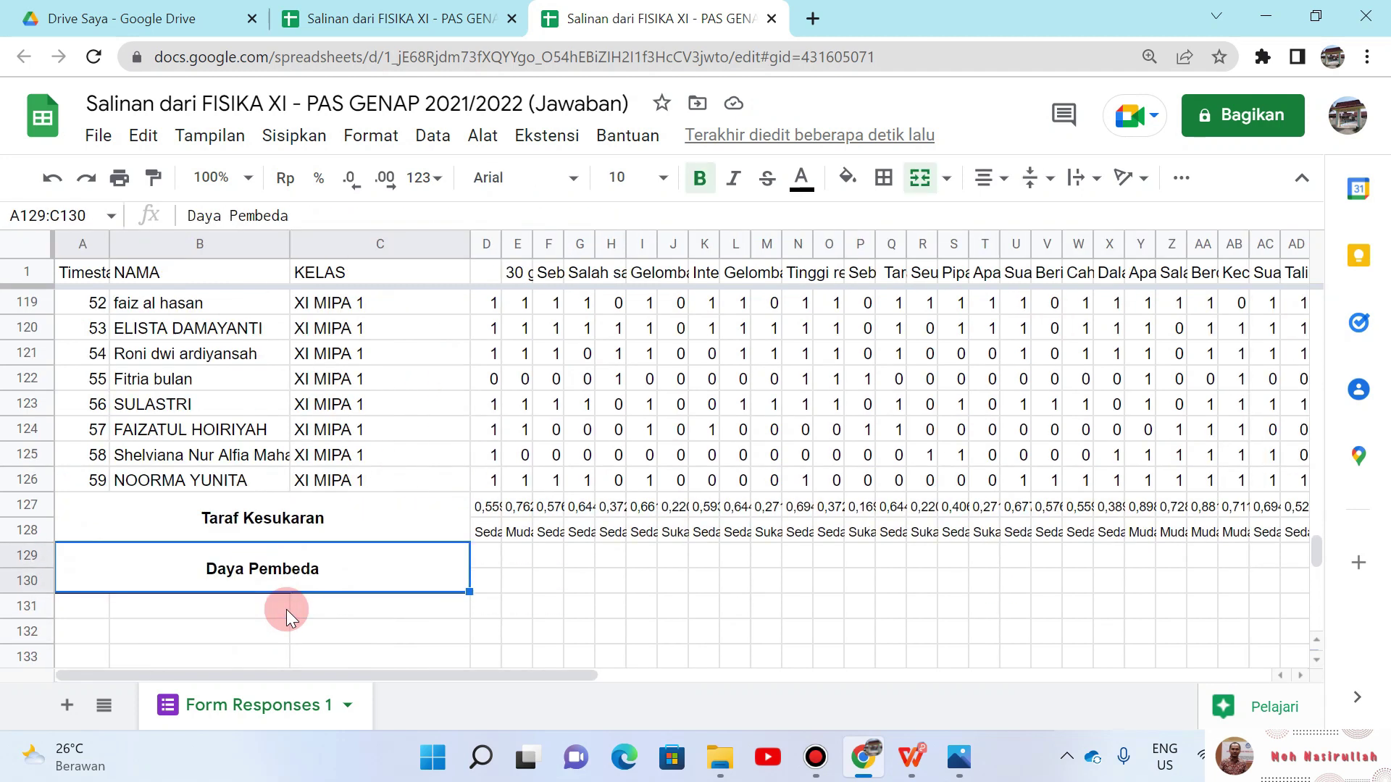
key(Right)
key(Up)
key(Right)
key(Up)
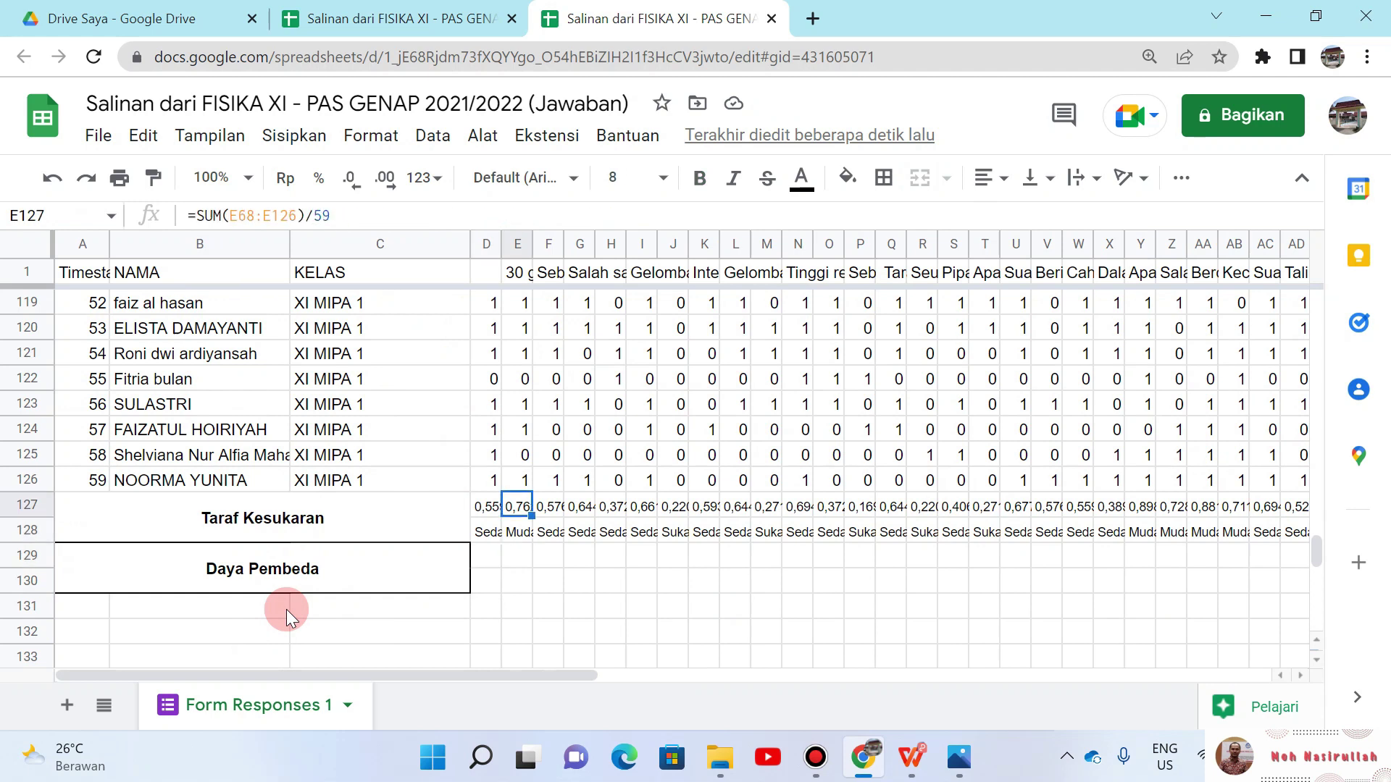
Step: Copy the item scores of all students in D68:AG126
key(Up)
key(Up)
key(Up)
key(Up)
key(Up)
key(Up)
key(Up)
key(Up)
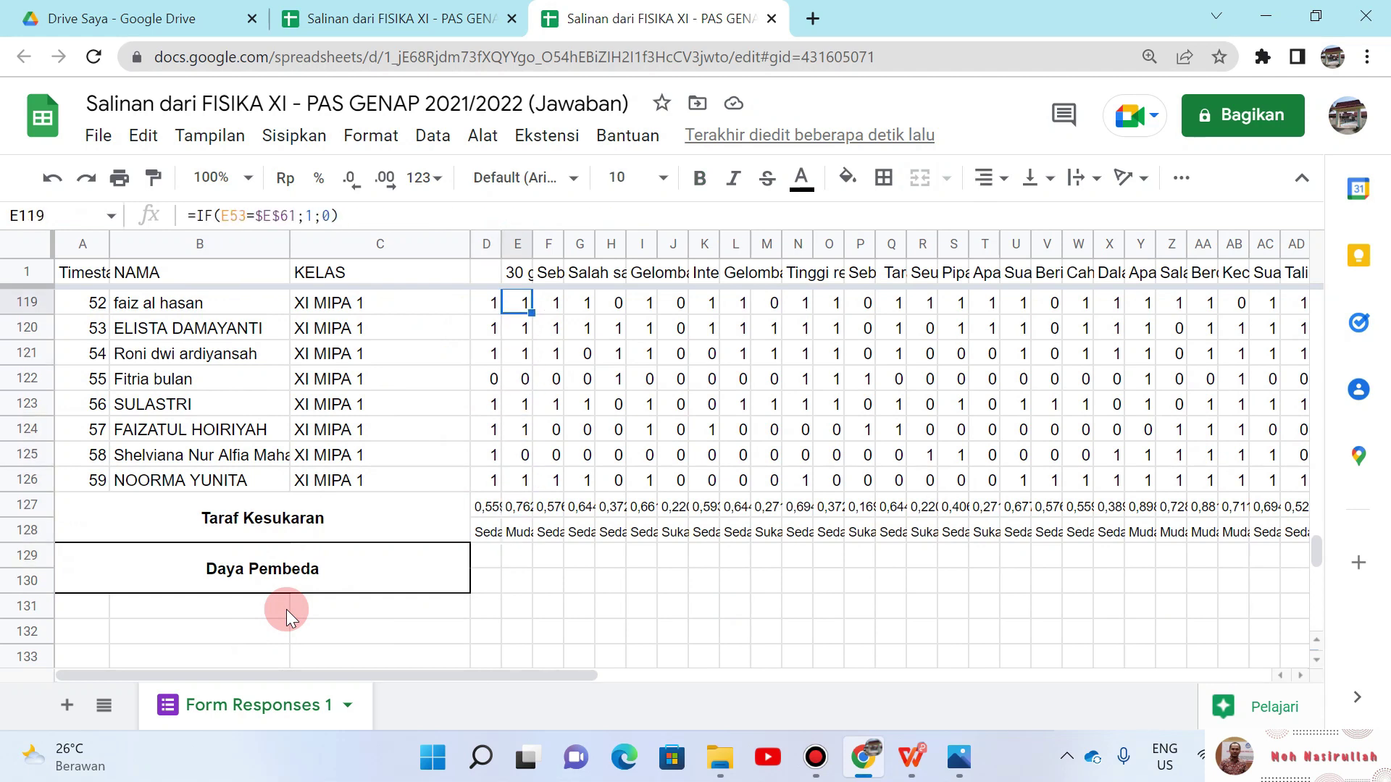
key(Up)
key(Up)
key(Up)
key(Up)
key(Up)
key(Up)
key(Up)
key(Up)
key(Up)
key(Up)
key(Up)
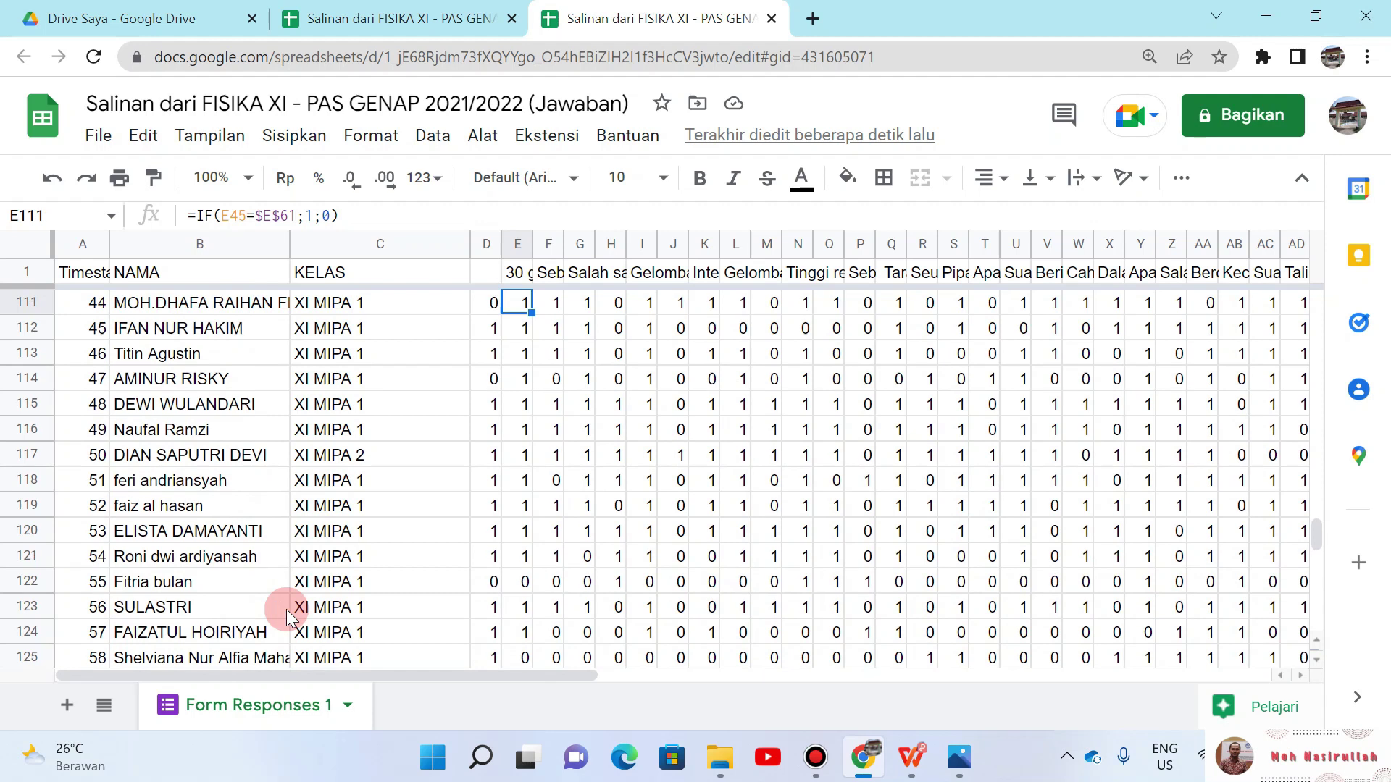
key(Up)
key(Up)
key(Up)
key(ctrl+Up)
key(Down)
key(Left)
key(shift+Down)
key(shift+Right)
key(shift+Right)
key(shift+Right)
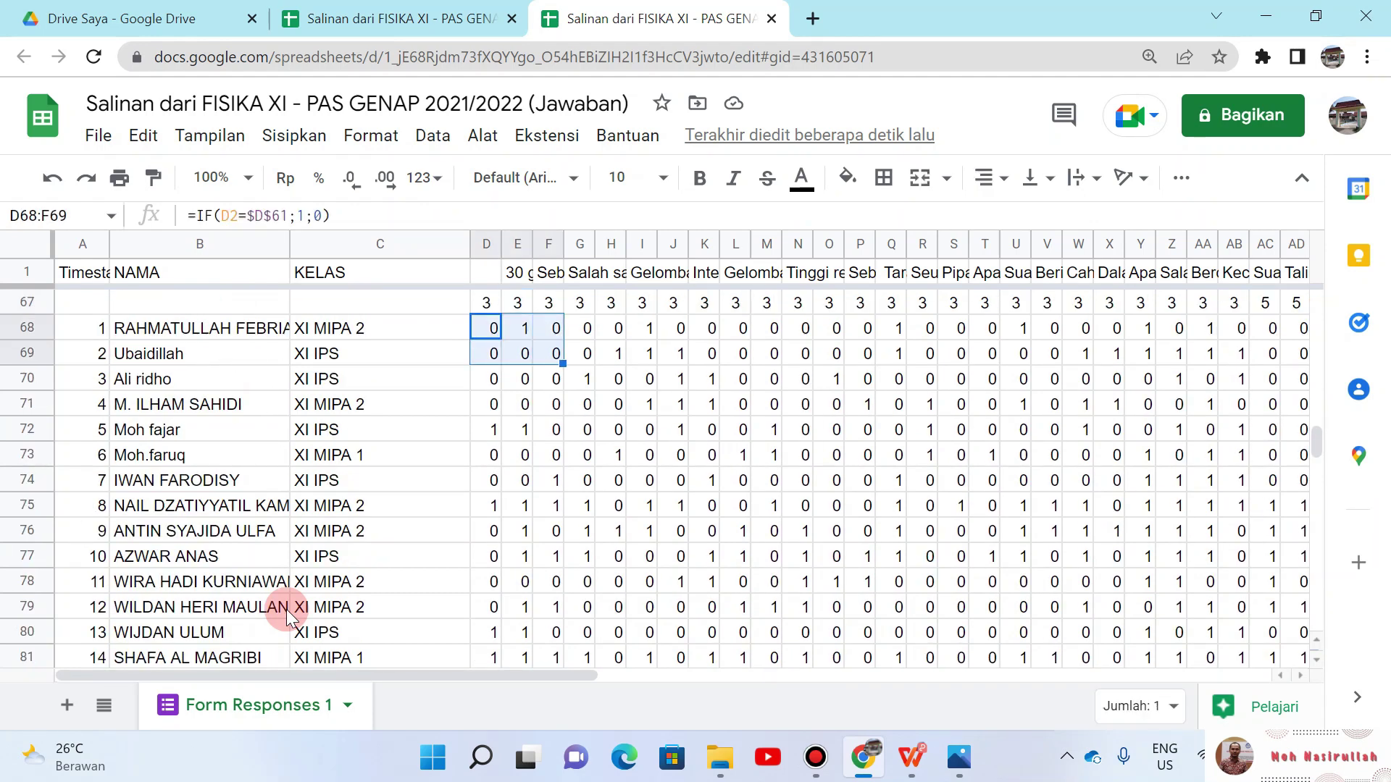
key(shift+Right)
key(ctrl+shift+Right)
key(shift+Left)
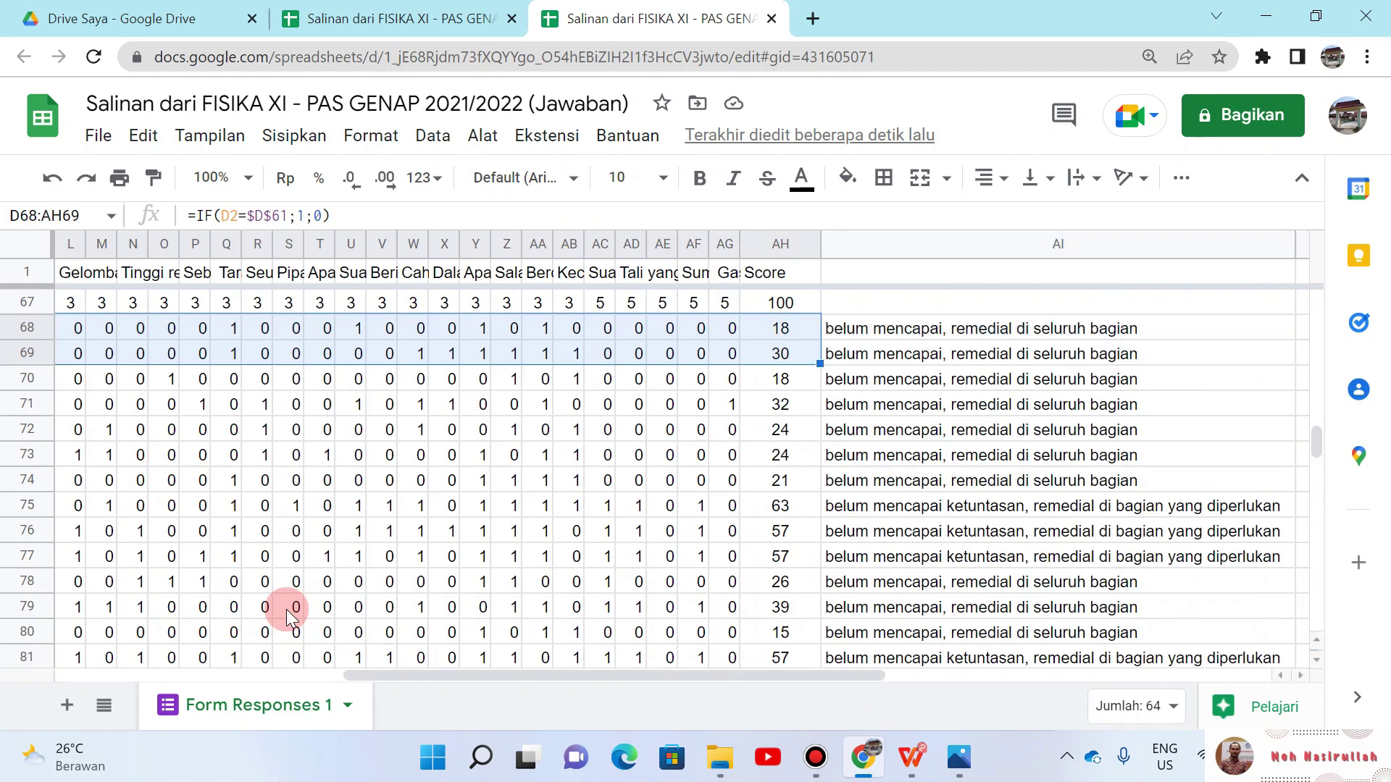
key(shift+Left)
key(shift+Down)
key(shift+Down)
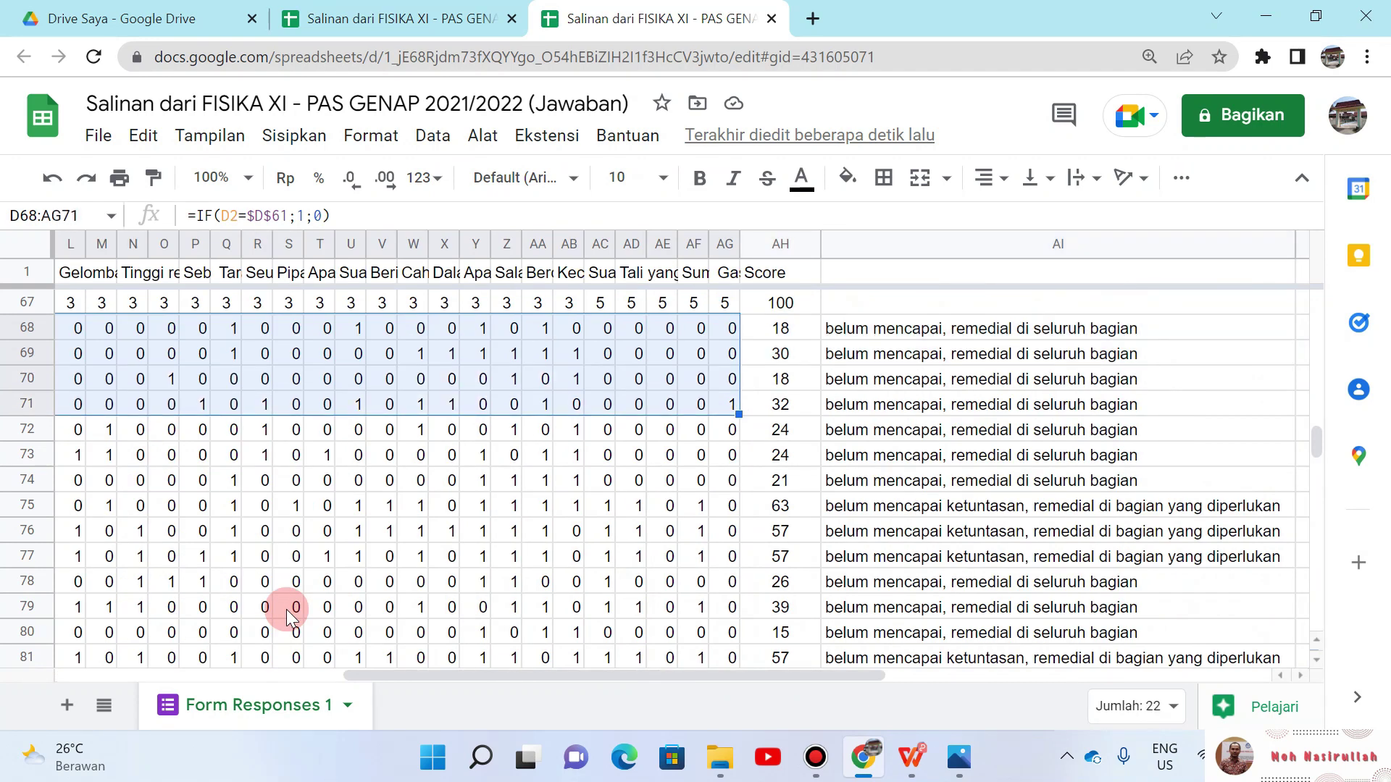
key(ctrl+shift+Down)
key(shift+Up)
key(shift+Up)
key(shift+Up)
key(shift+Down)
key(ctrl+c)
Step: Paste the copied item scores as values only, starting in cell AJ68
key(Right)
key(Right)
key(Right)
key(Right)
key(ctrl+Right)
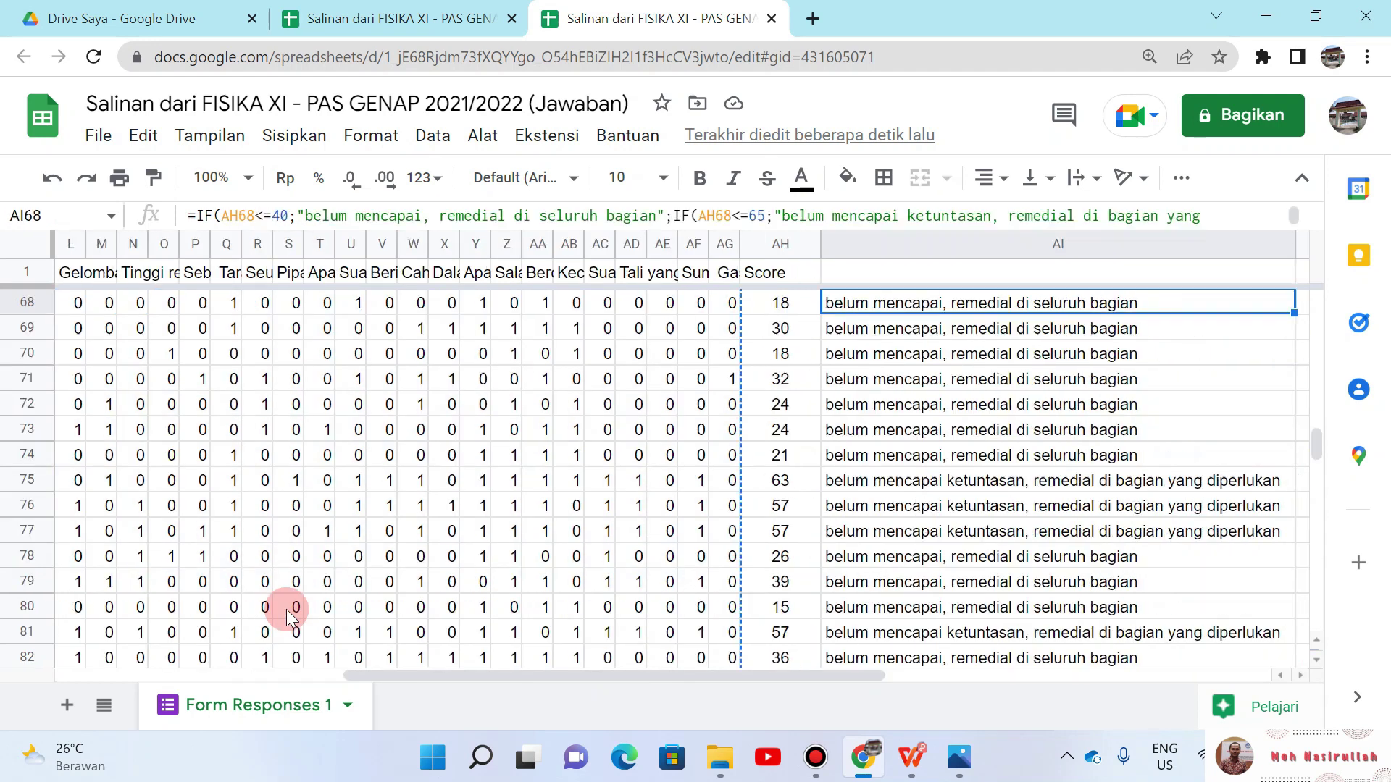
key(Right)
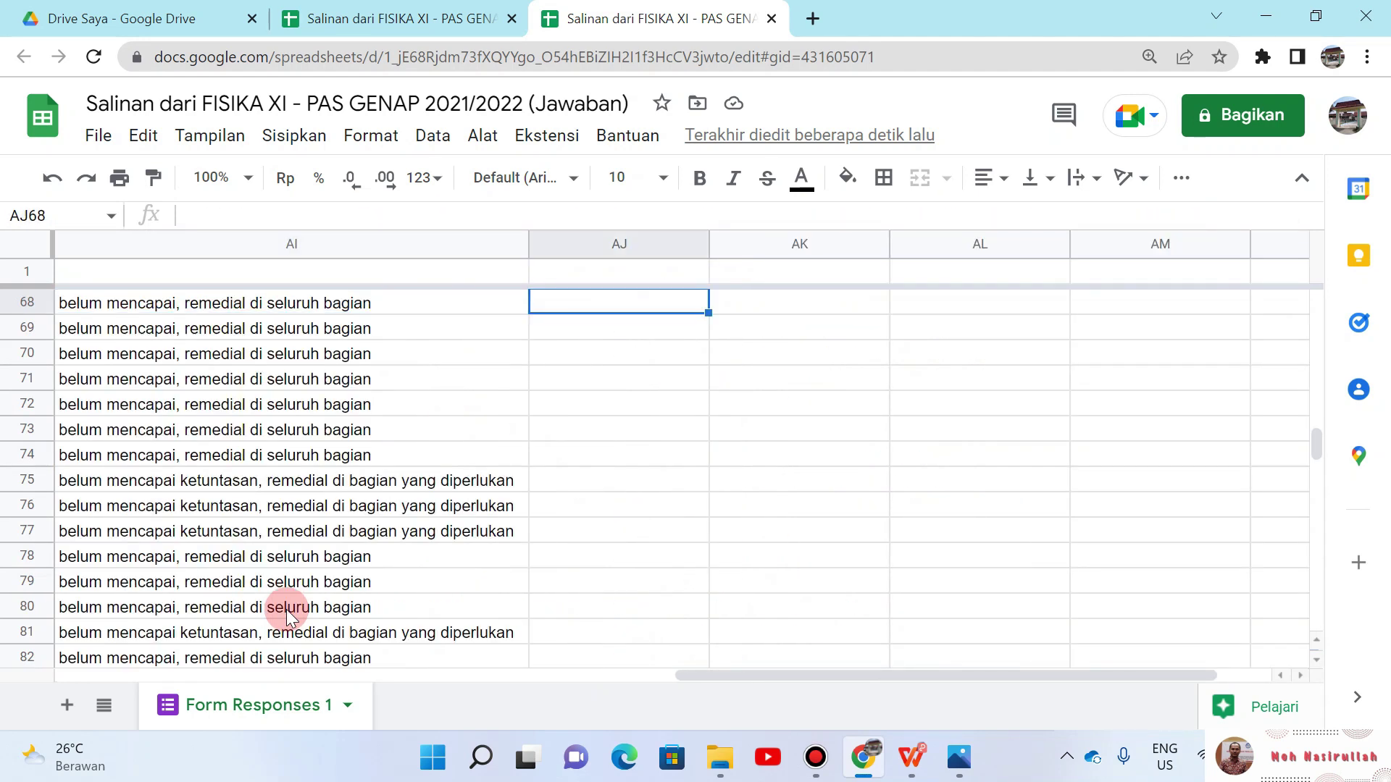
scroll(285, 610, up, 1)
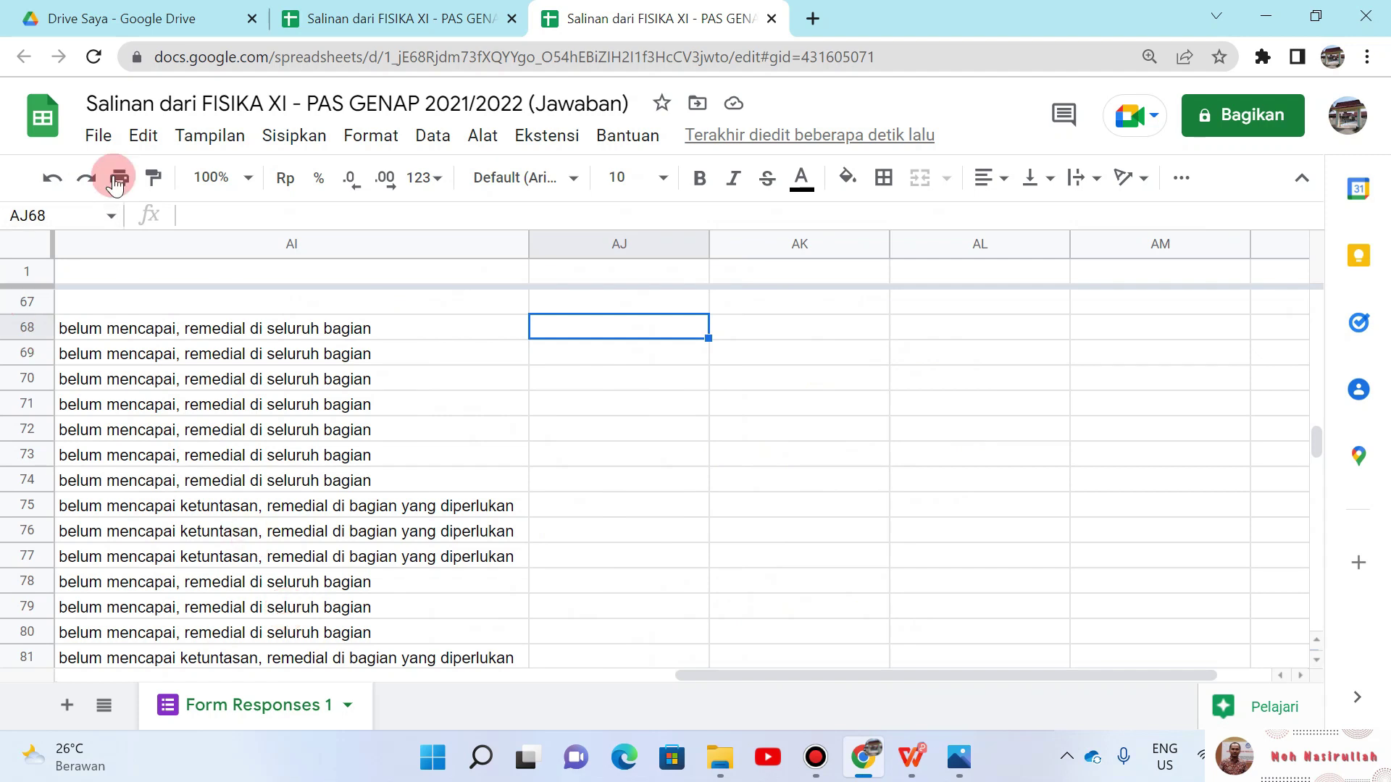
click(143, 135)
mouse_move(280, 394)
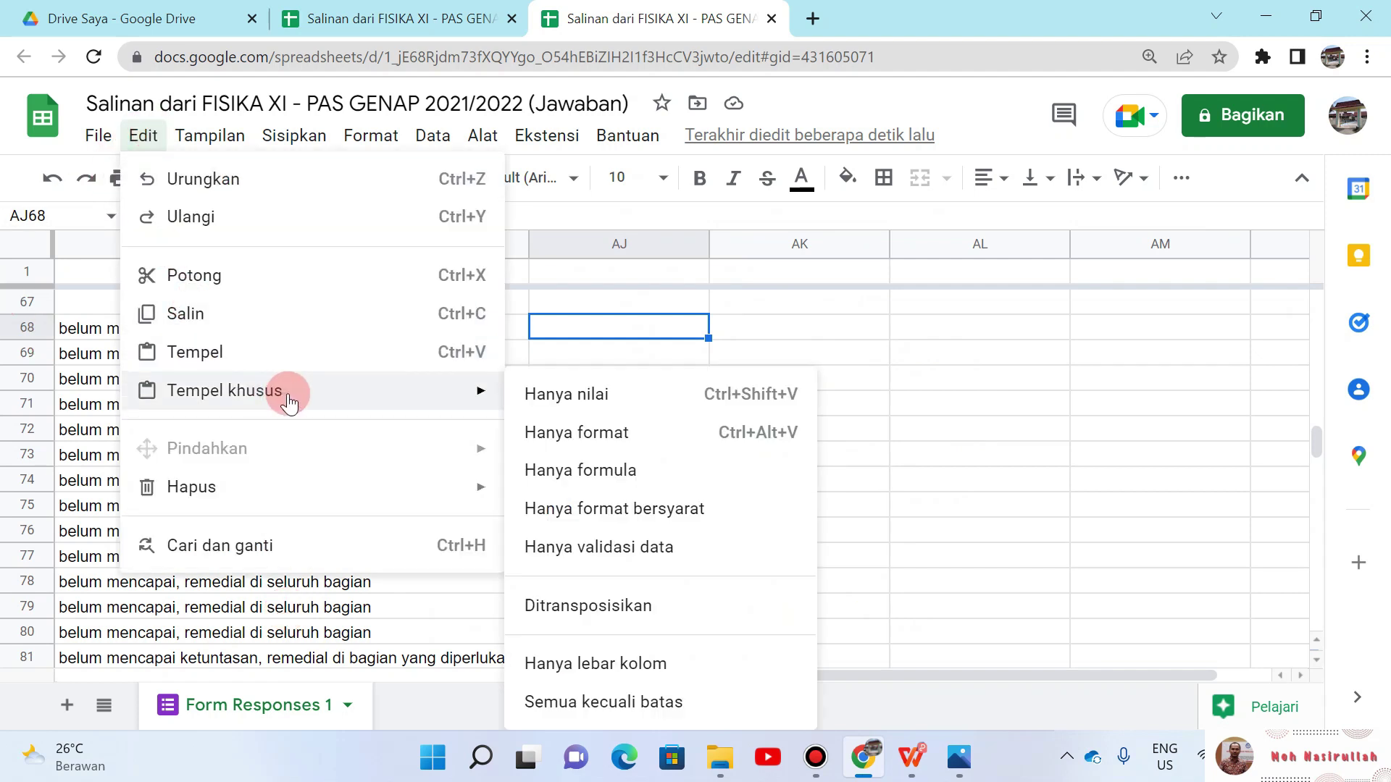
click(535, 397)
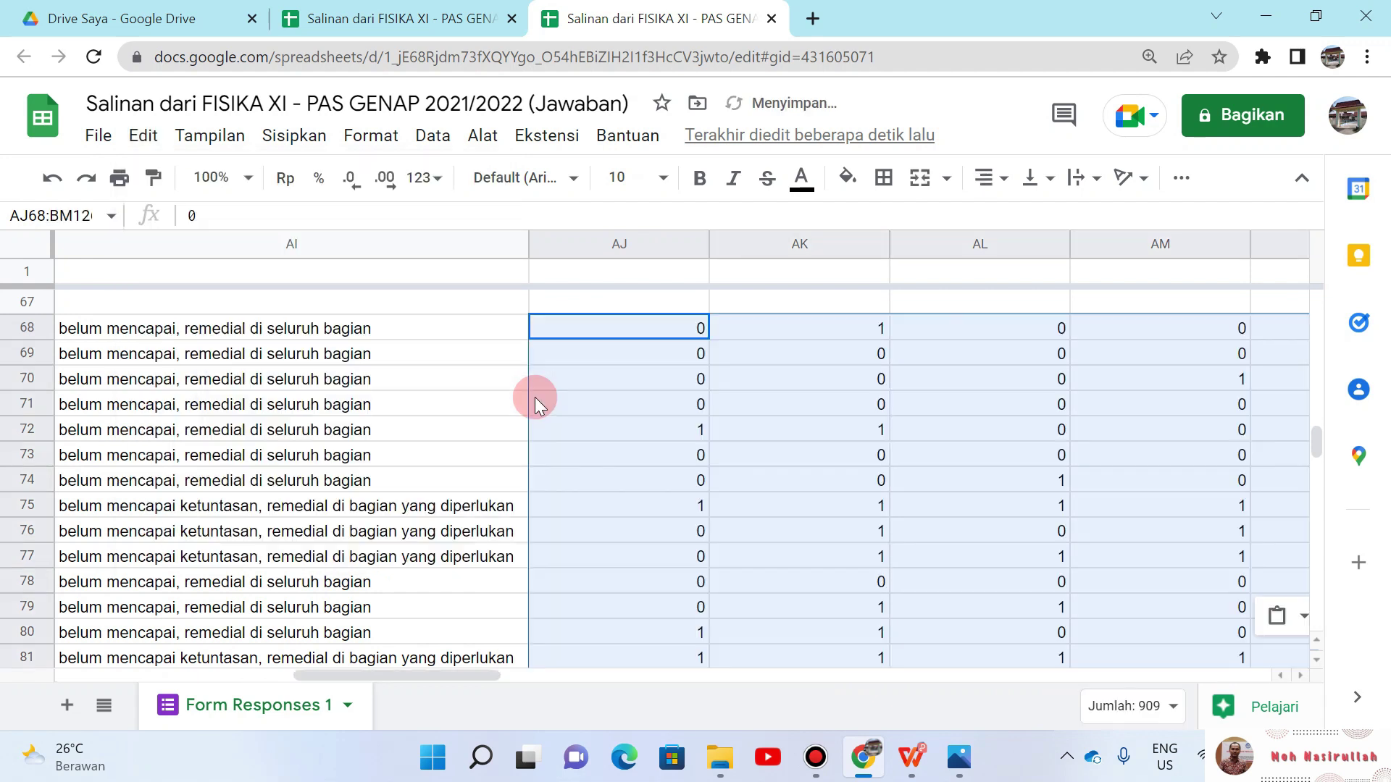
Step: Resize columns AJ through BM to a width of 25 pixels
click(641, 246)
key(ctrl+shift+Right)
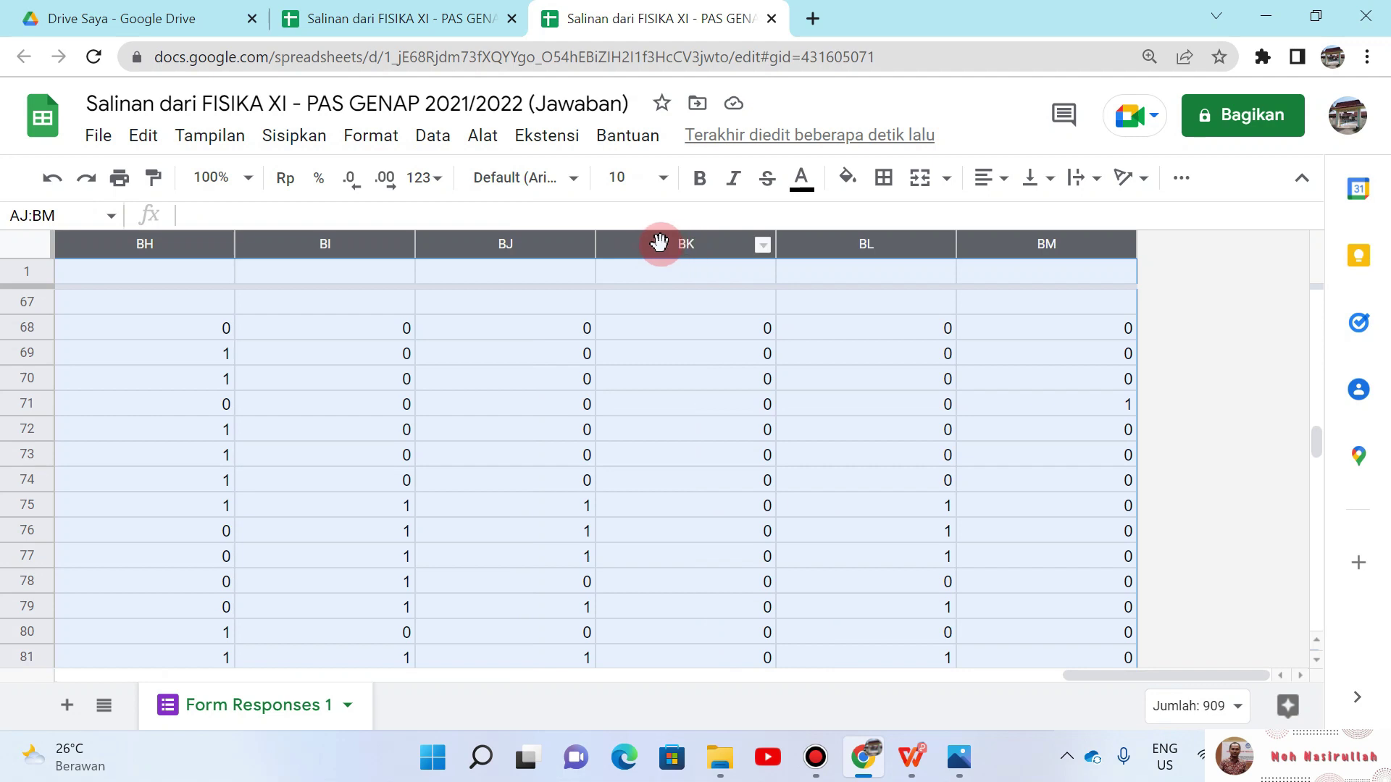
right_click(659, 243)
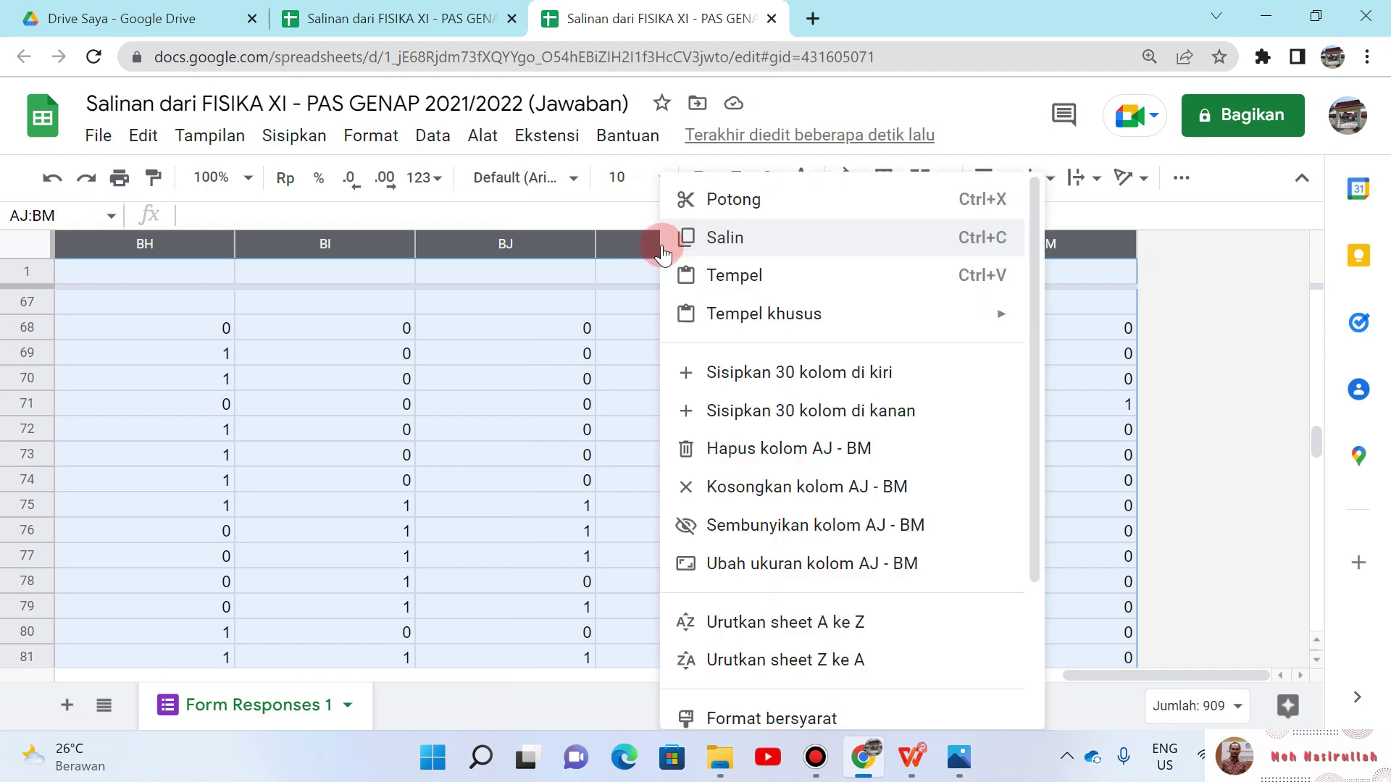
click(815, 563)
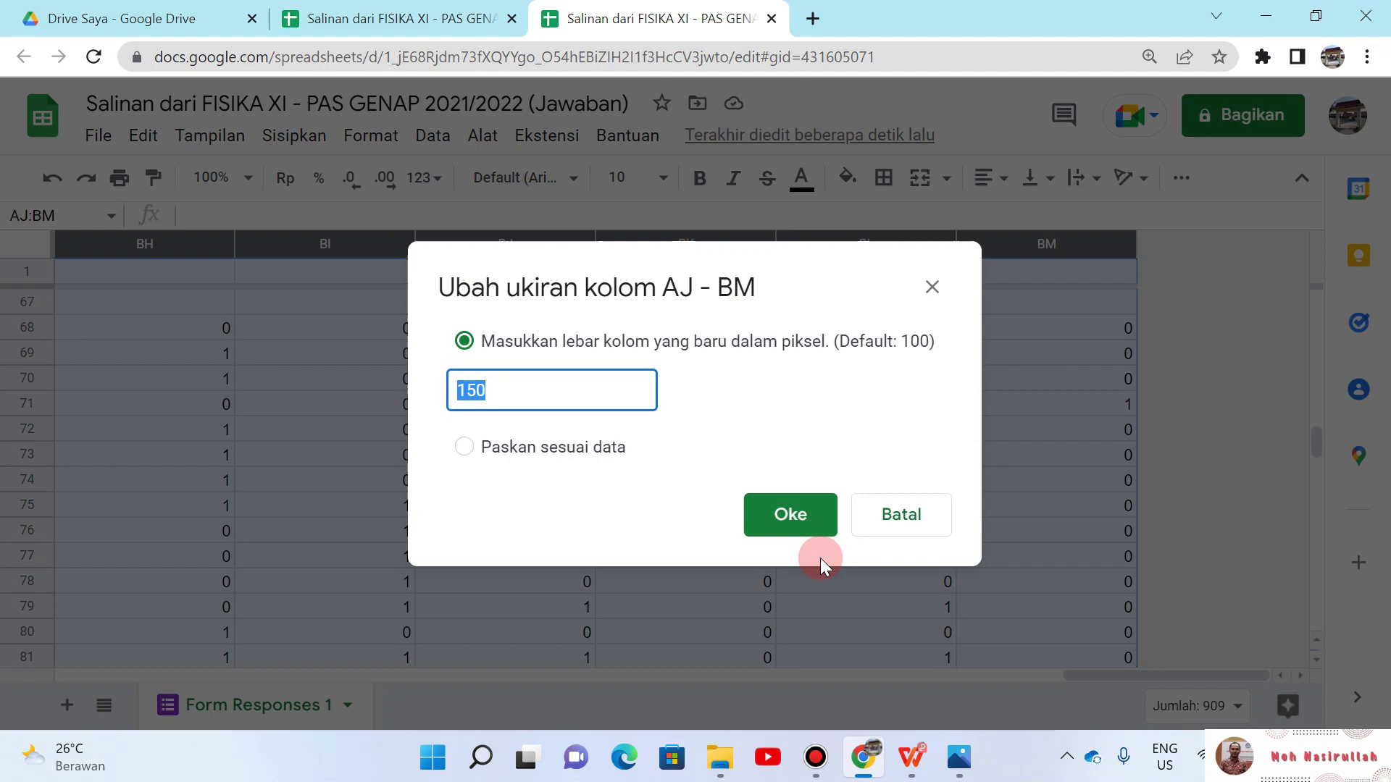
text(25)
key(Return)
Step: Examine the pasted score block in columns AJ to BM alongside the original score table
key(Down)
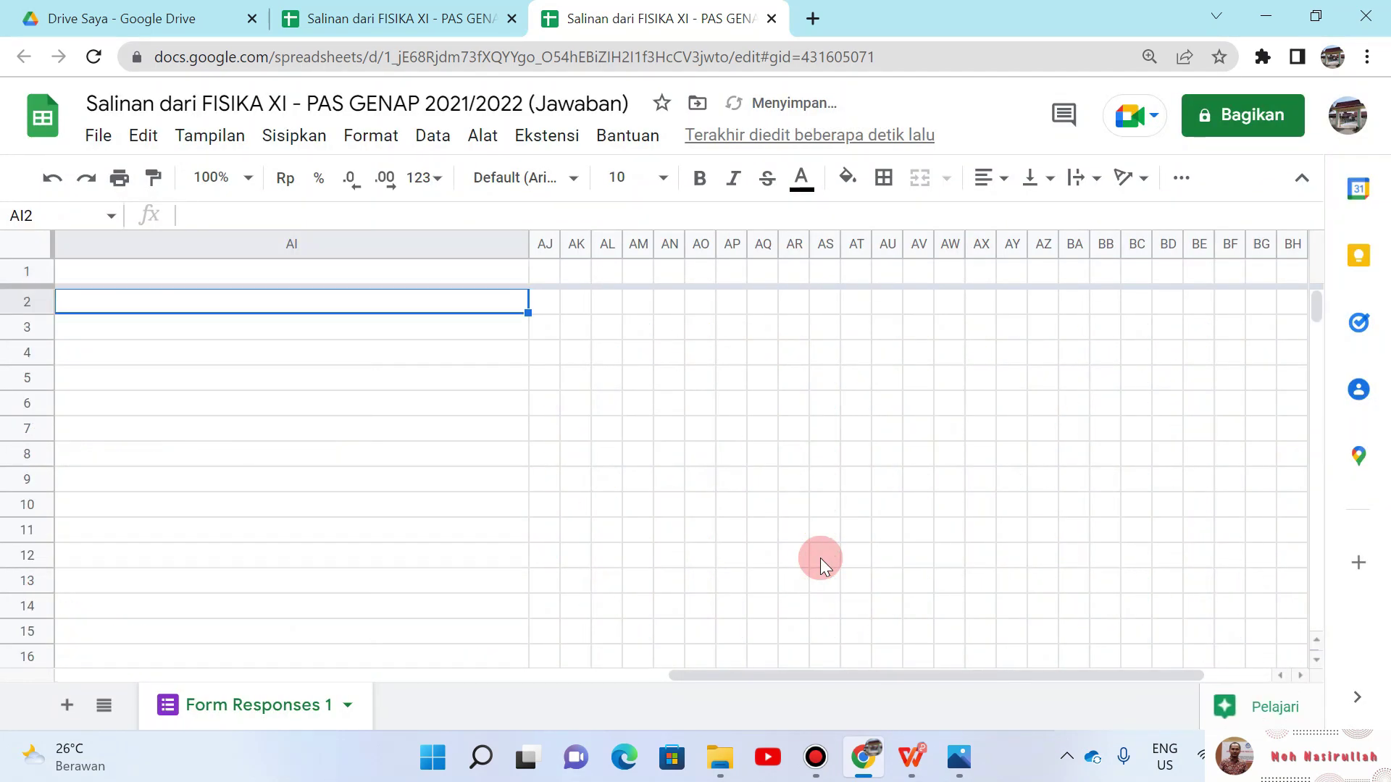
key(Up)
key(Down)
key(ctrl+Down)
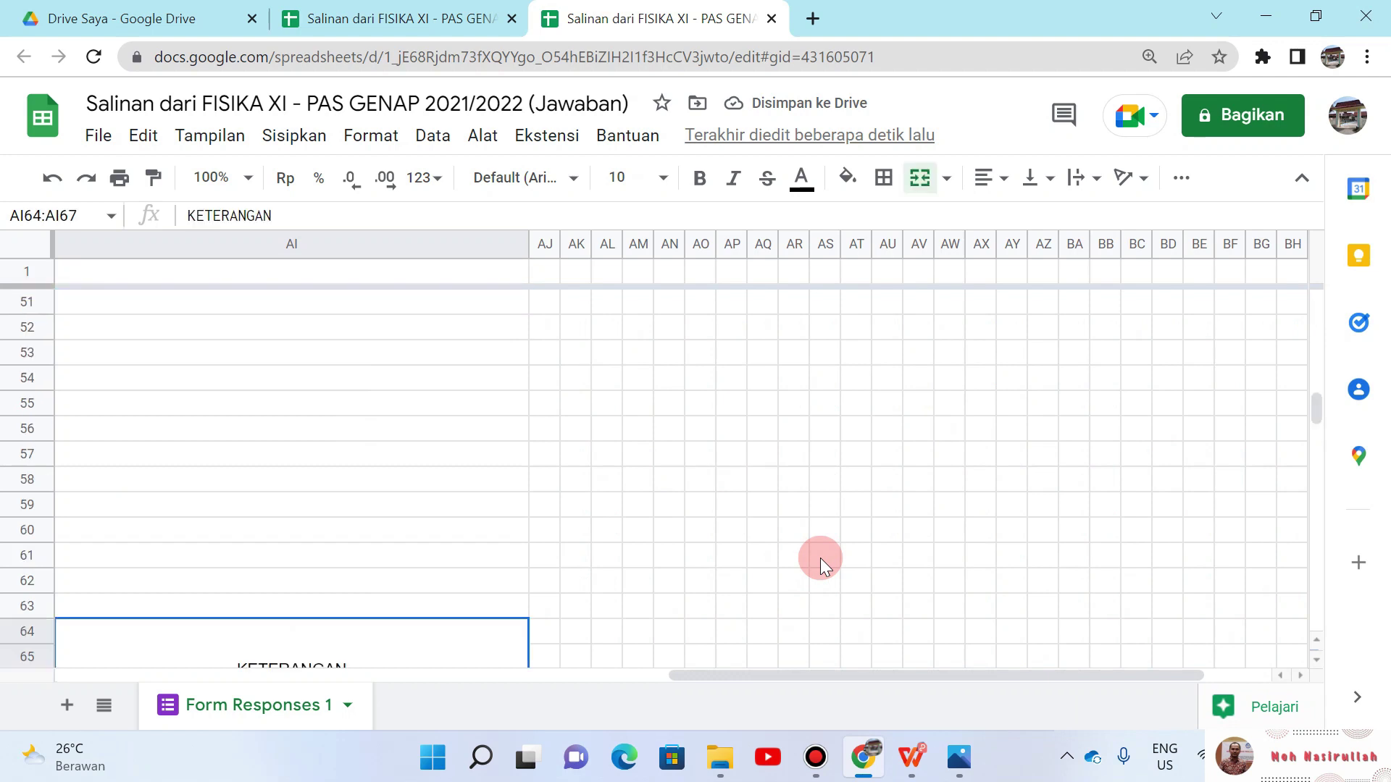
key(ctrl+Up)
key(ctrl+Down)
key(ctrl+Left)
key(Up)
key(Up)
key(Up)
key(Up)
key(Up)
key(Up)
key(ctrl+Right)
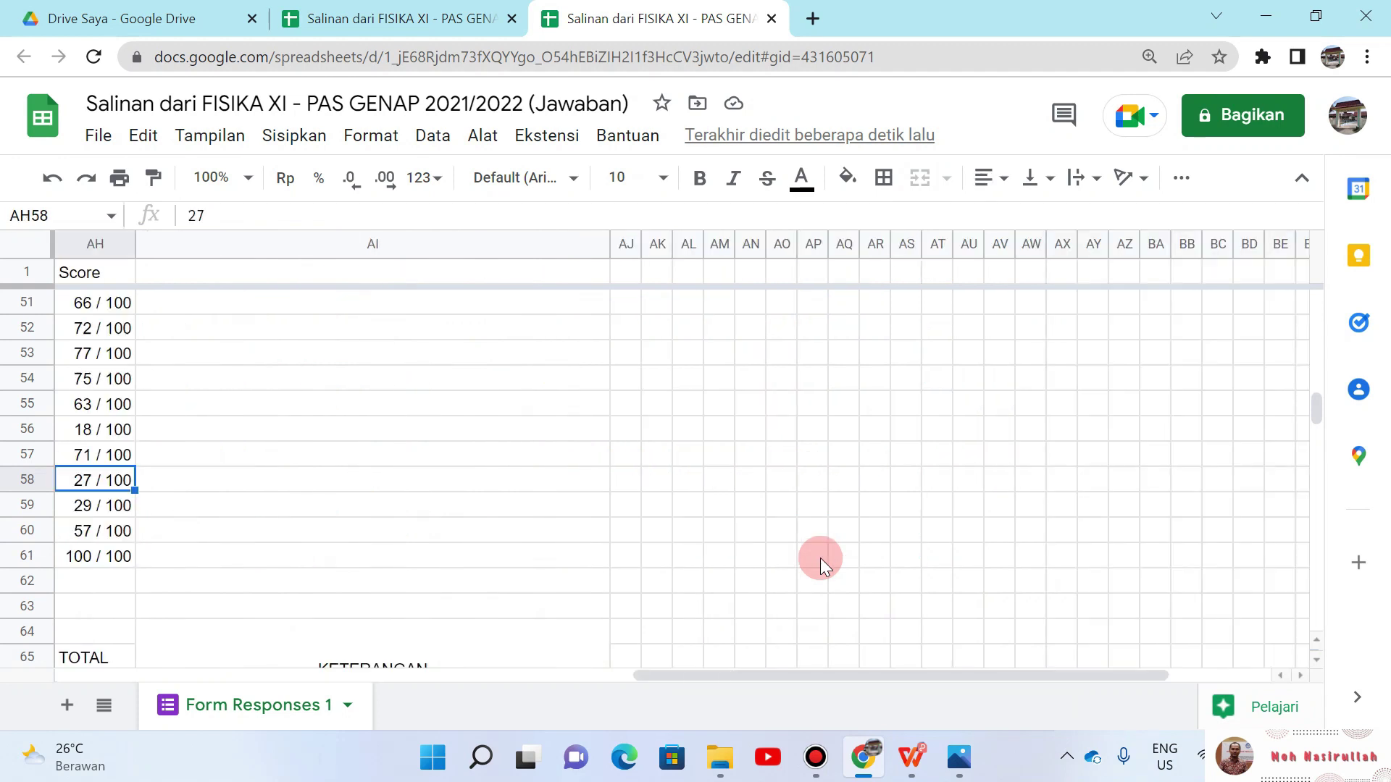
key(Down)
key(Down)
key(Down)
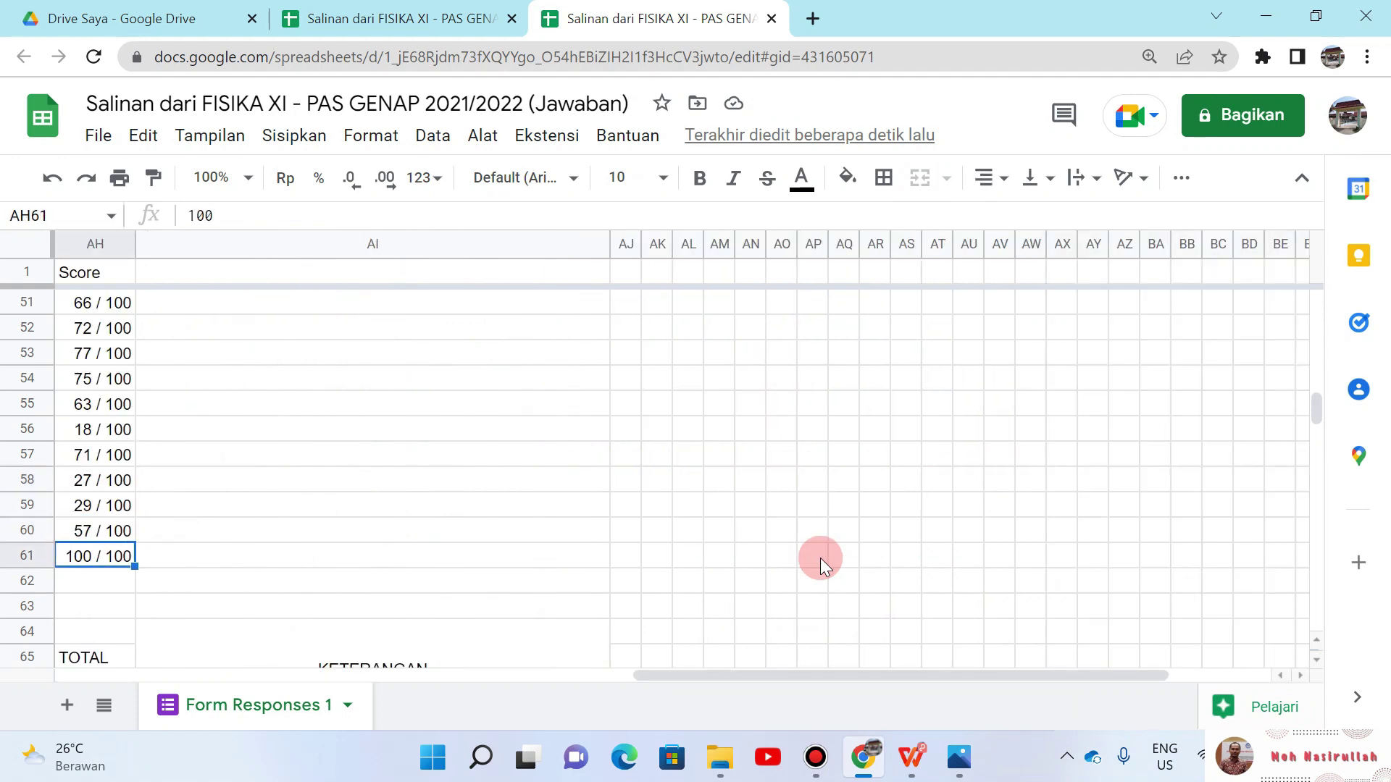
key(Down)
key(Down)
key(Down)
key(Down)
key(Down)
key(Down)
key(Down)
key(Down)
key(Down)
key(ctrl+Right)
key(Left)
key(Left)
key(Left)
key(Left)
key(Left)
key(Left)
key(Left)
key(Left)
key(Left)
key(Left)
key(Left)
key(Left)
key(Left)
key(Left)
key(Left)
key(Left)
key(Left)
key(ctrl+Left)
key(Right)
key(ctrl+Right)
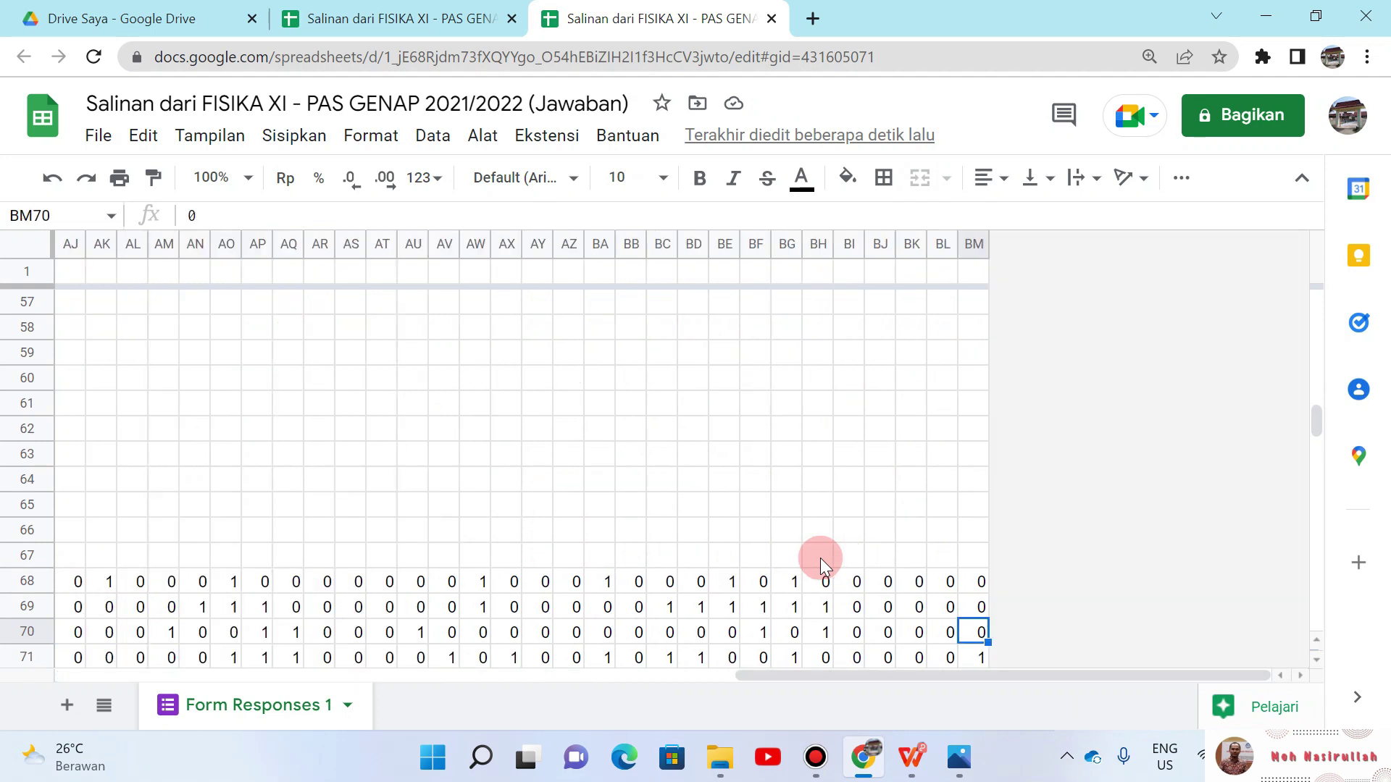
key(Up)
key(Up)
key(shift+Left)
key(shift+Right)
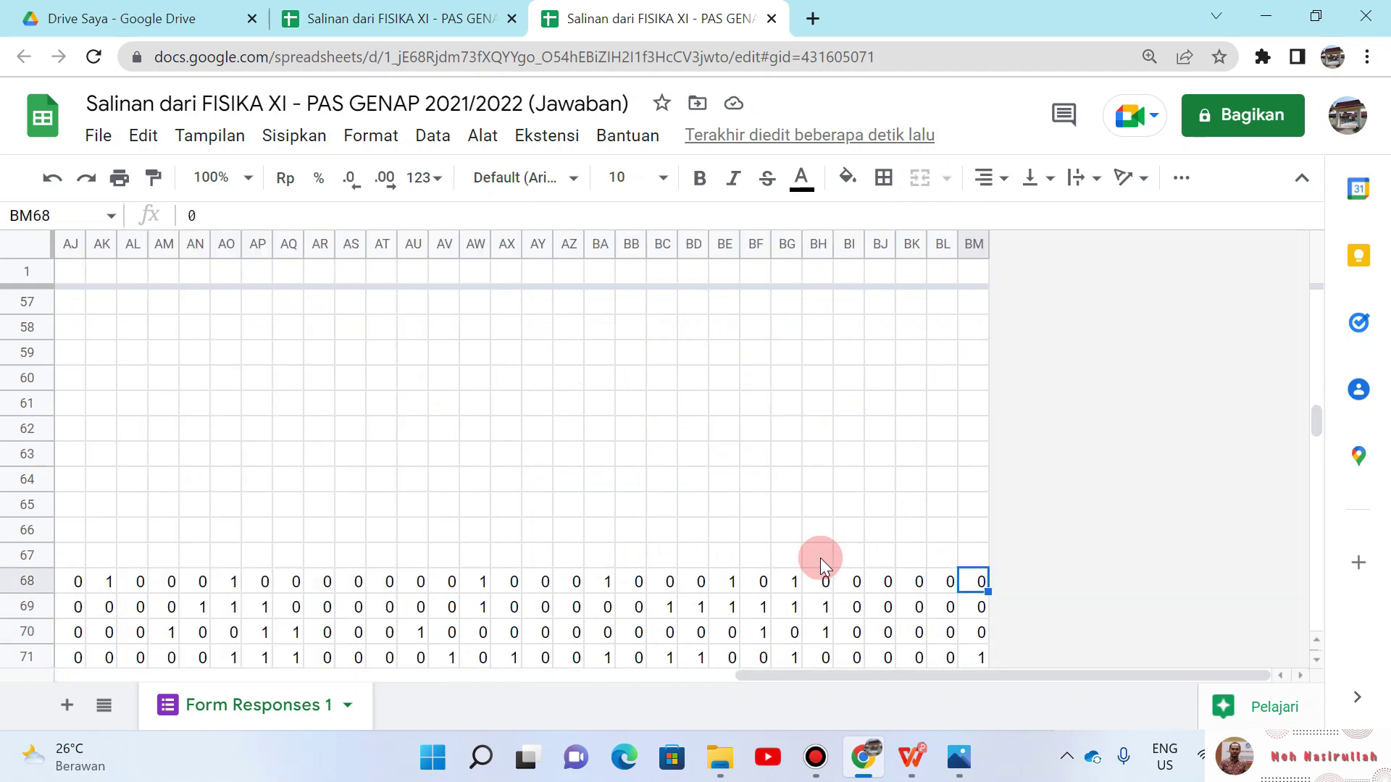
Step: Undo the column resizing and the pasted score values in columns AJ to BM
key(ctrl+Left)
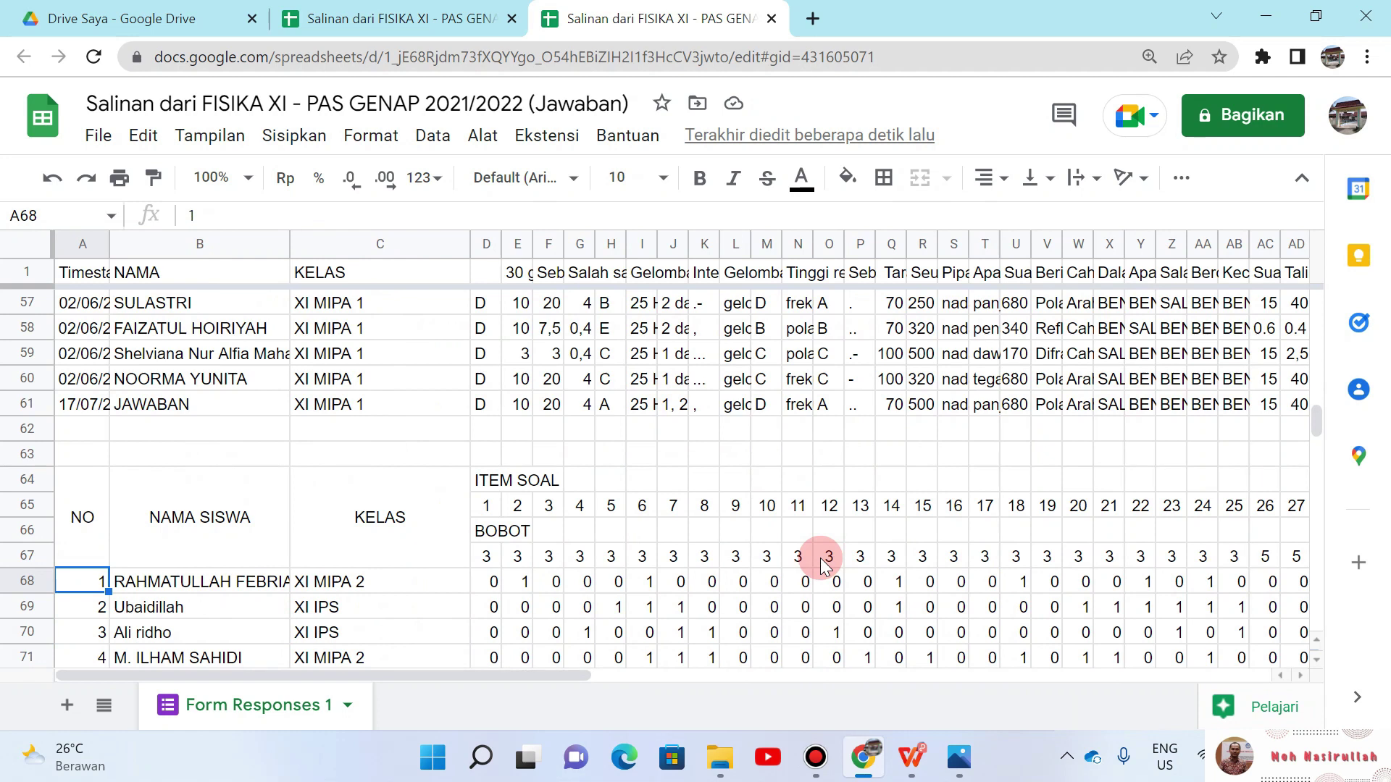
key(Right)
key(Right)
key(Right)
key(ctrl+shift+Right)
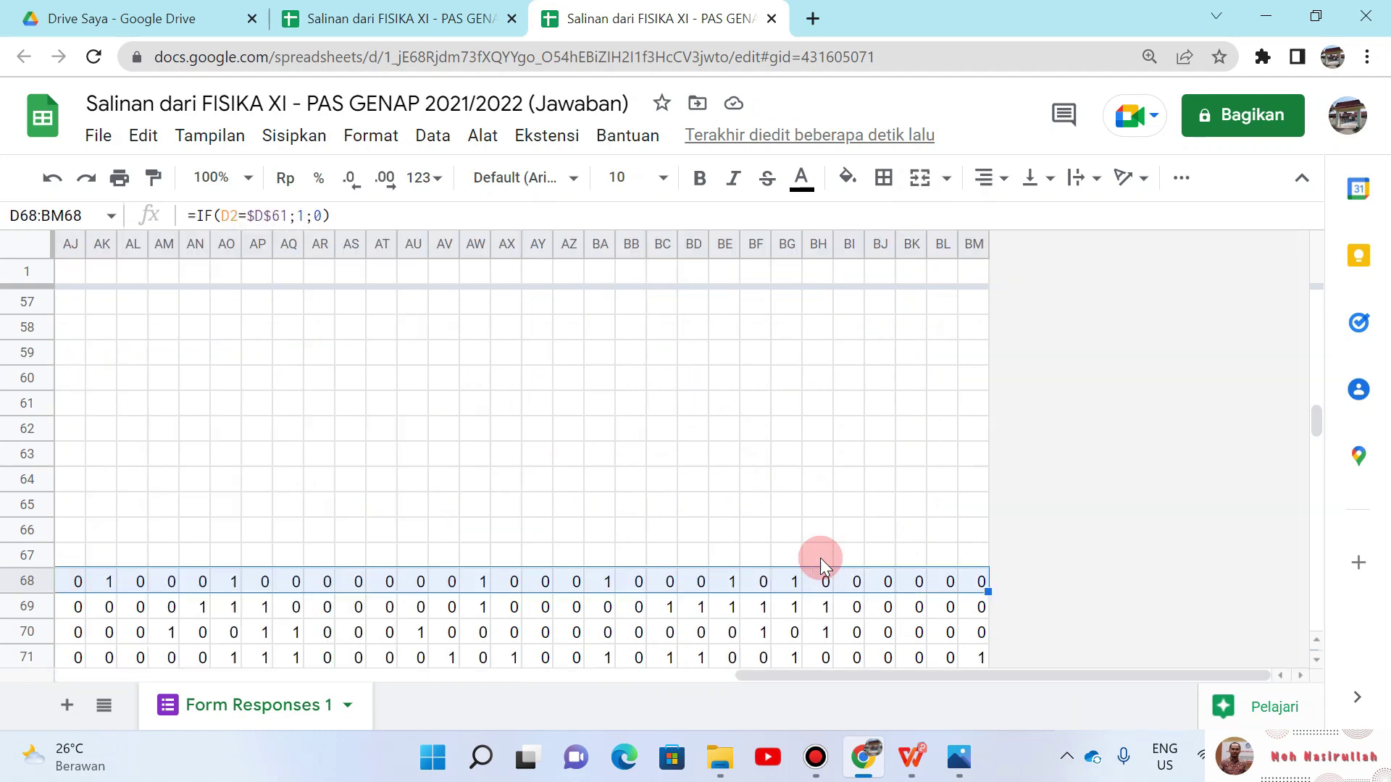
key(ctrl+Left)
key(Right)
key(Right)
key(Right)
key(ctrl+Right)
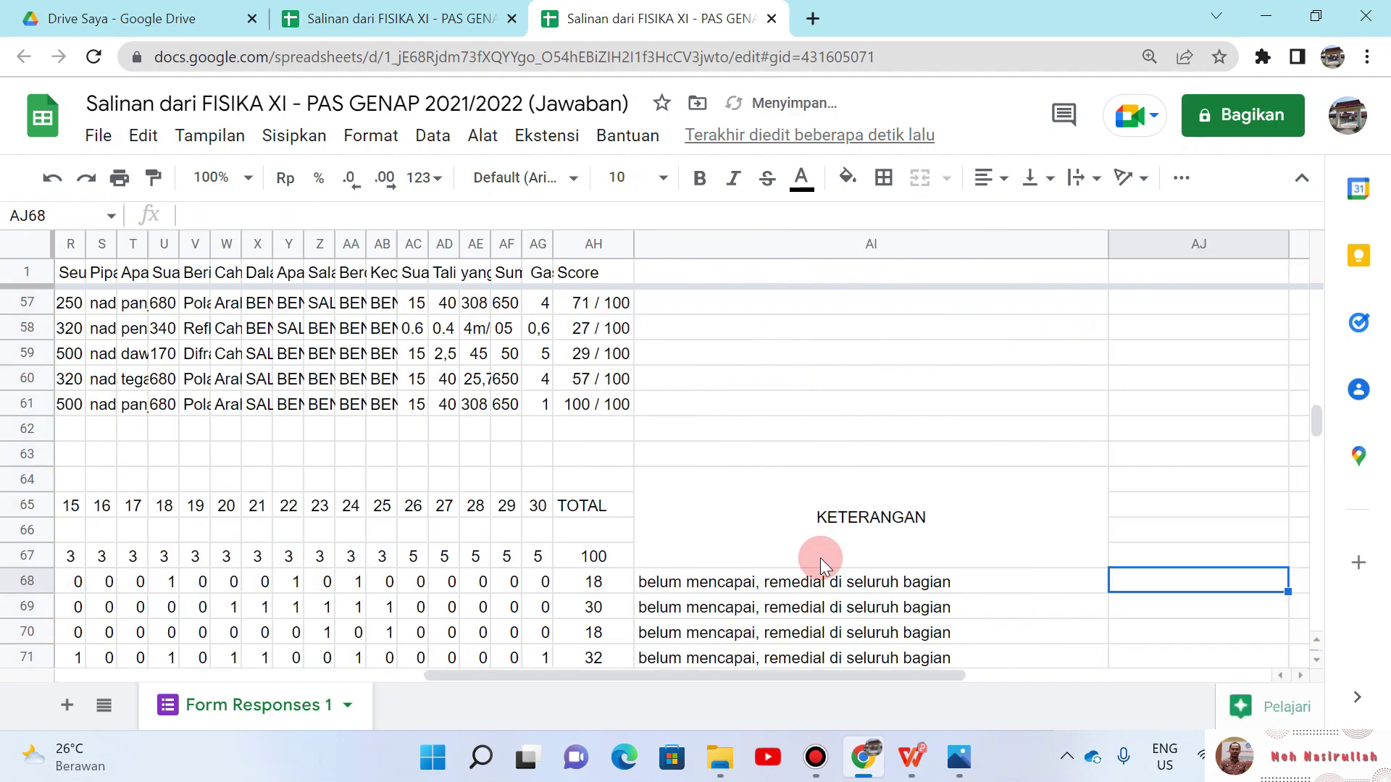
Step: Copy the first student's item scores and total in D68:AH68
key(Home)
key(Right)
key(Right)
key(Right)
key(Right)
key(Left)
key(ctrl+shift+Right)
key(shift+Left)
key(shift+Left)
key(shift+Left)
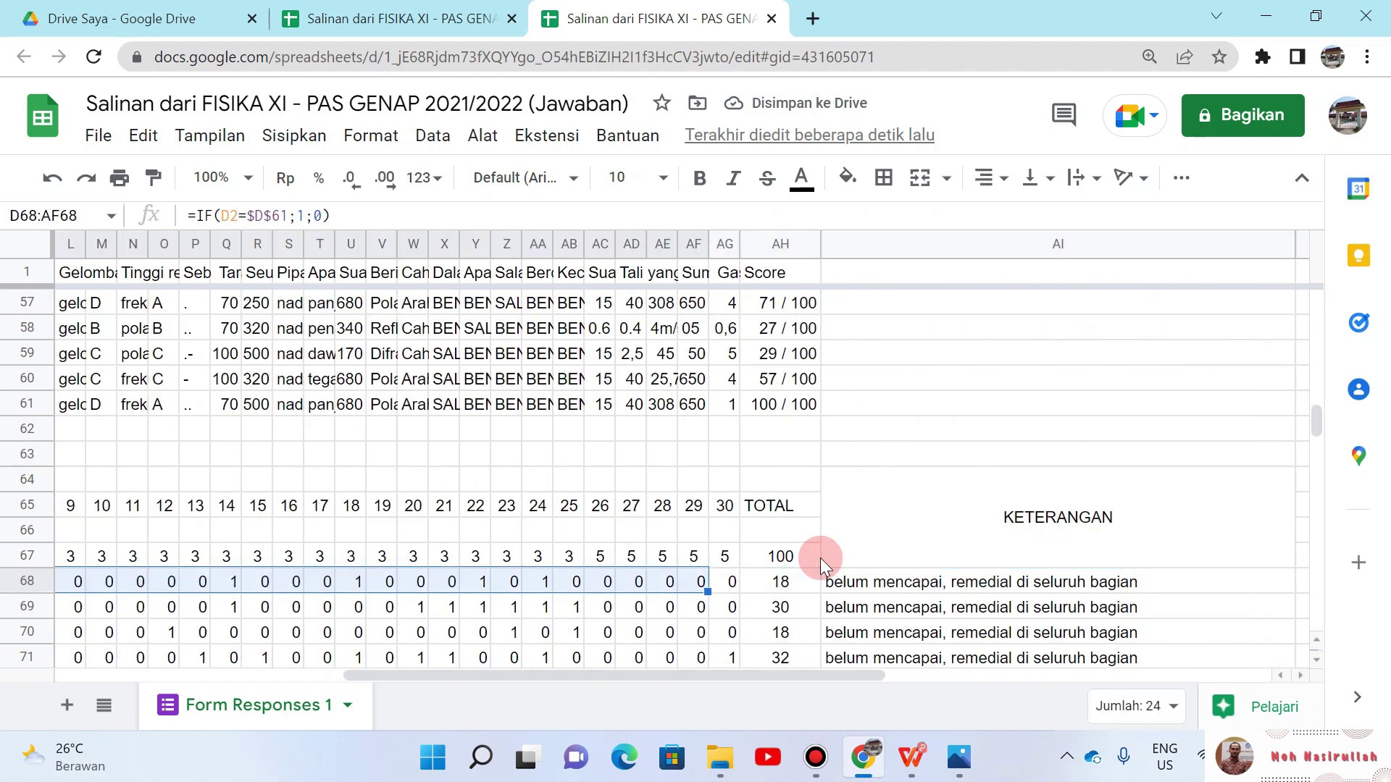
key(shift+Right)
key(shift+Right)
key(ctrl+c)
Step: Copy the item scores together with the totals of all students in D68:AH126
key(Left)
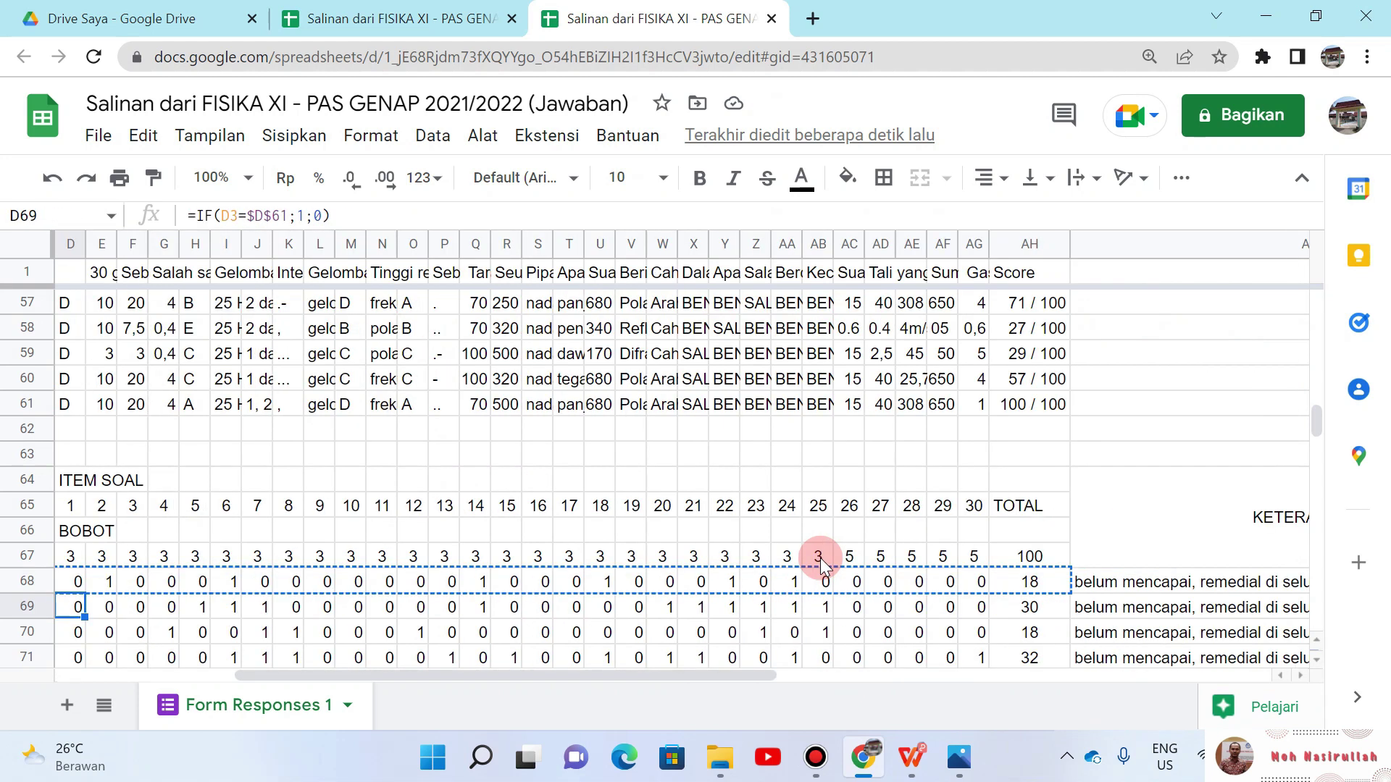
key(Right)
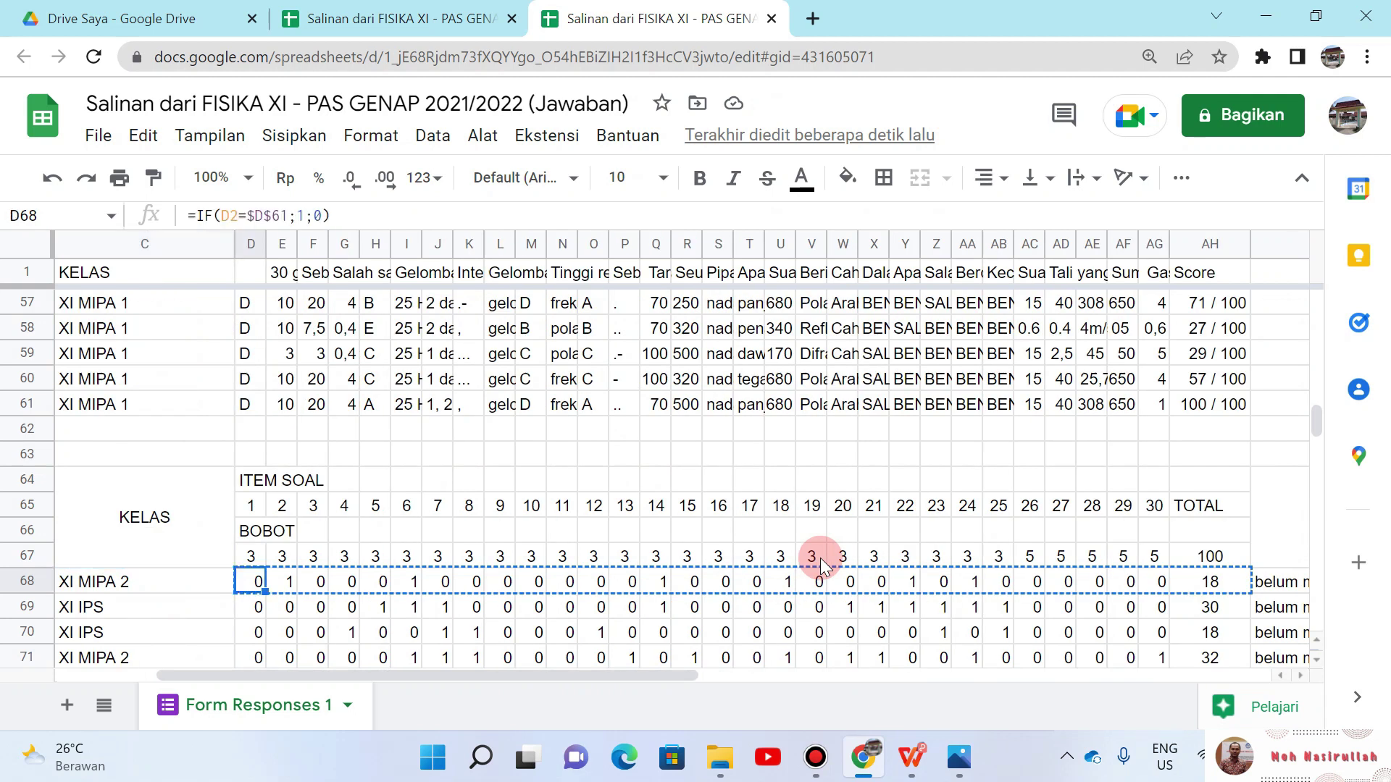
key(ctrl+shift+Right)
key(shift+Left)
key(shift+Left)
key(shift+Right)
key(shift+Down)
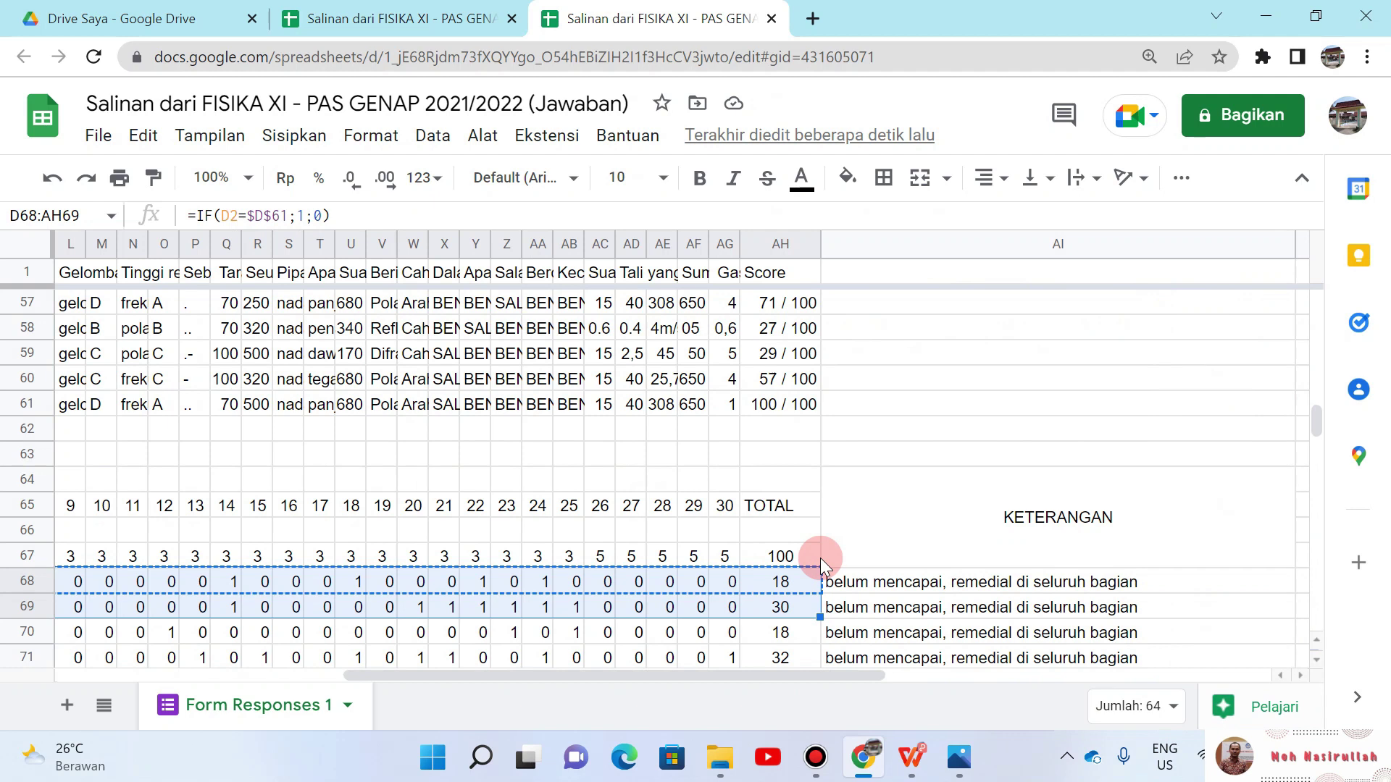
key(shift+Down)
key(shift+Down)
key(shift+Down)
key(shift+Down)
key(shift+Down)
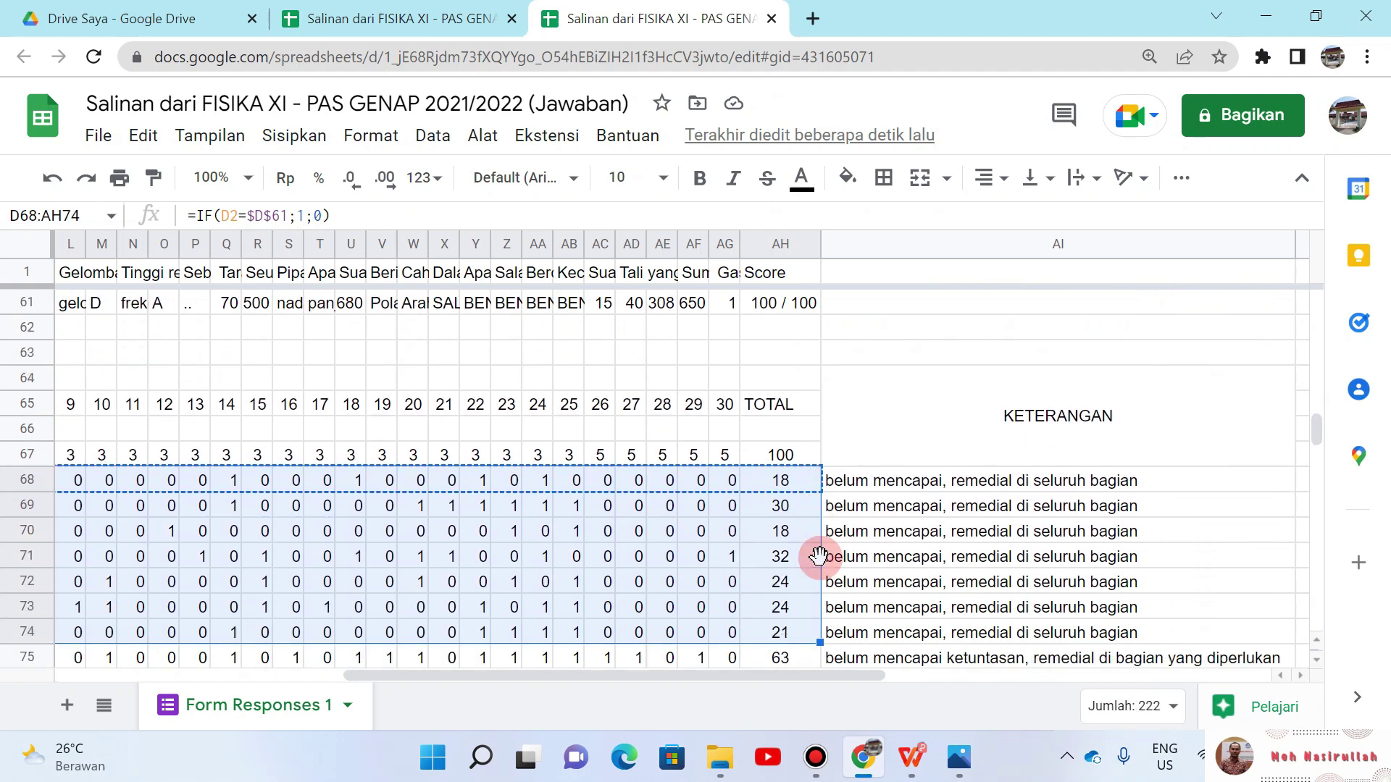
key(ctrl+shift+Down)
key(shift+Up)
key(shift+Up)
key(ctrl+c)
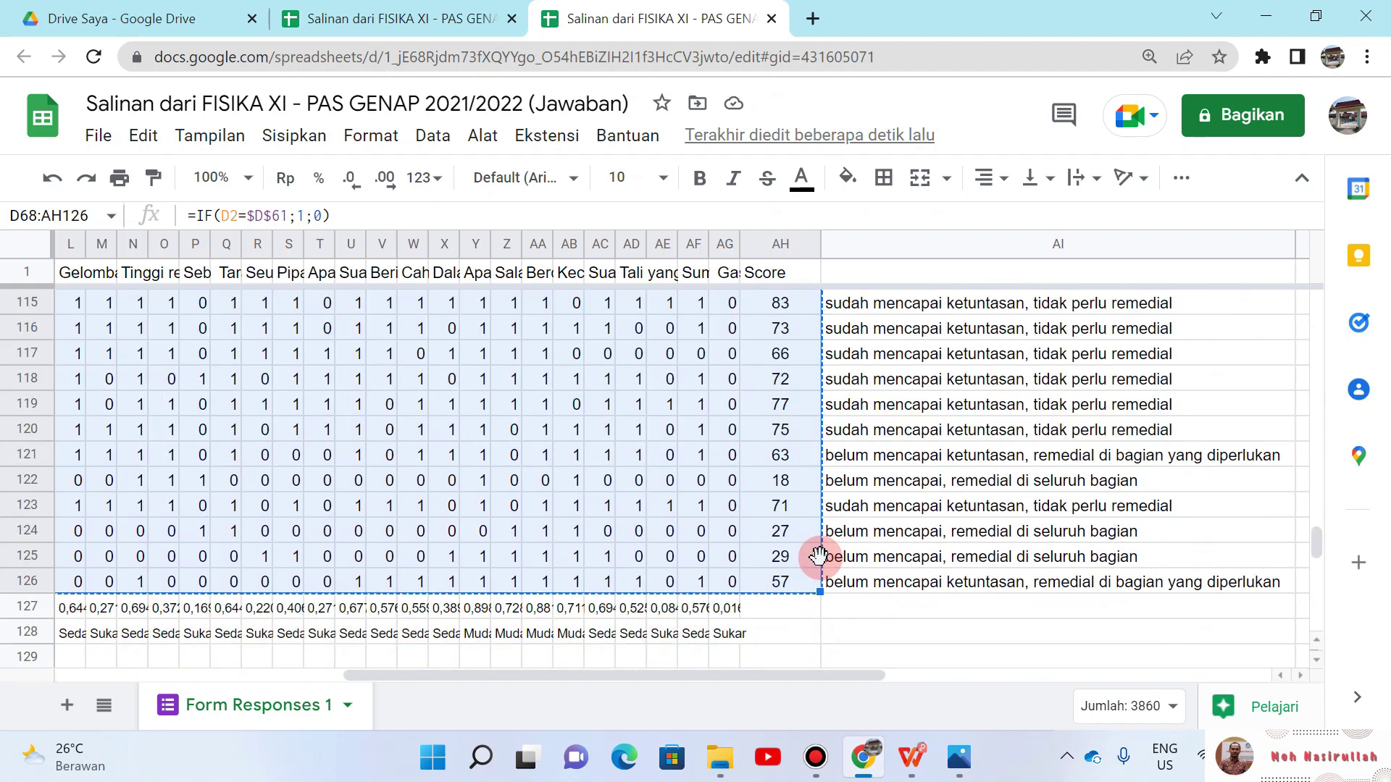
Step: Paste the copied item scores and totals as values only, starting at AJ68
key(Right)
key(Right)
key(Right)
key(Right)
key(Right)
key(Right)
key(ctrl+Right)
key(Right)
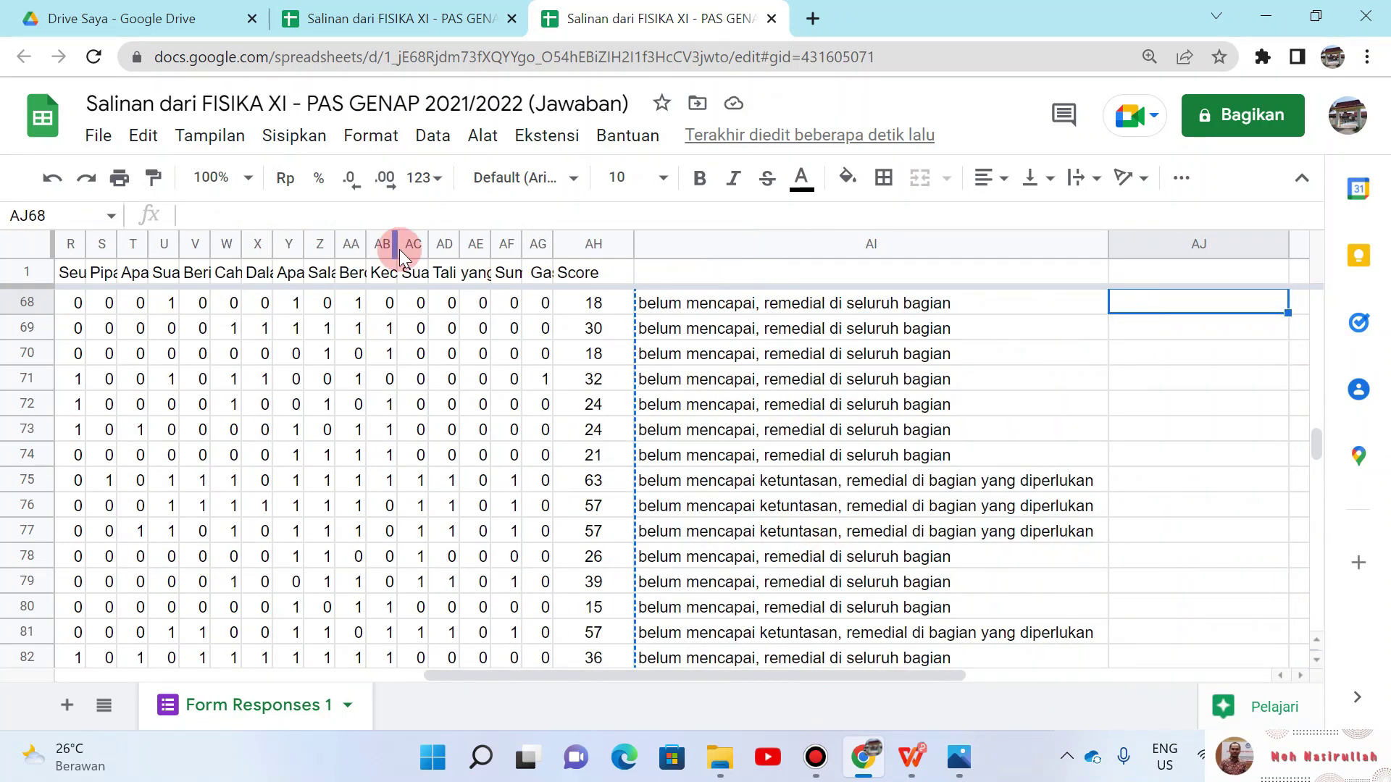
click(99, 136)
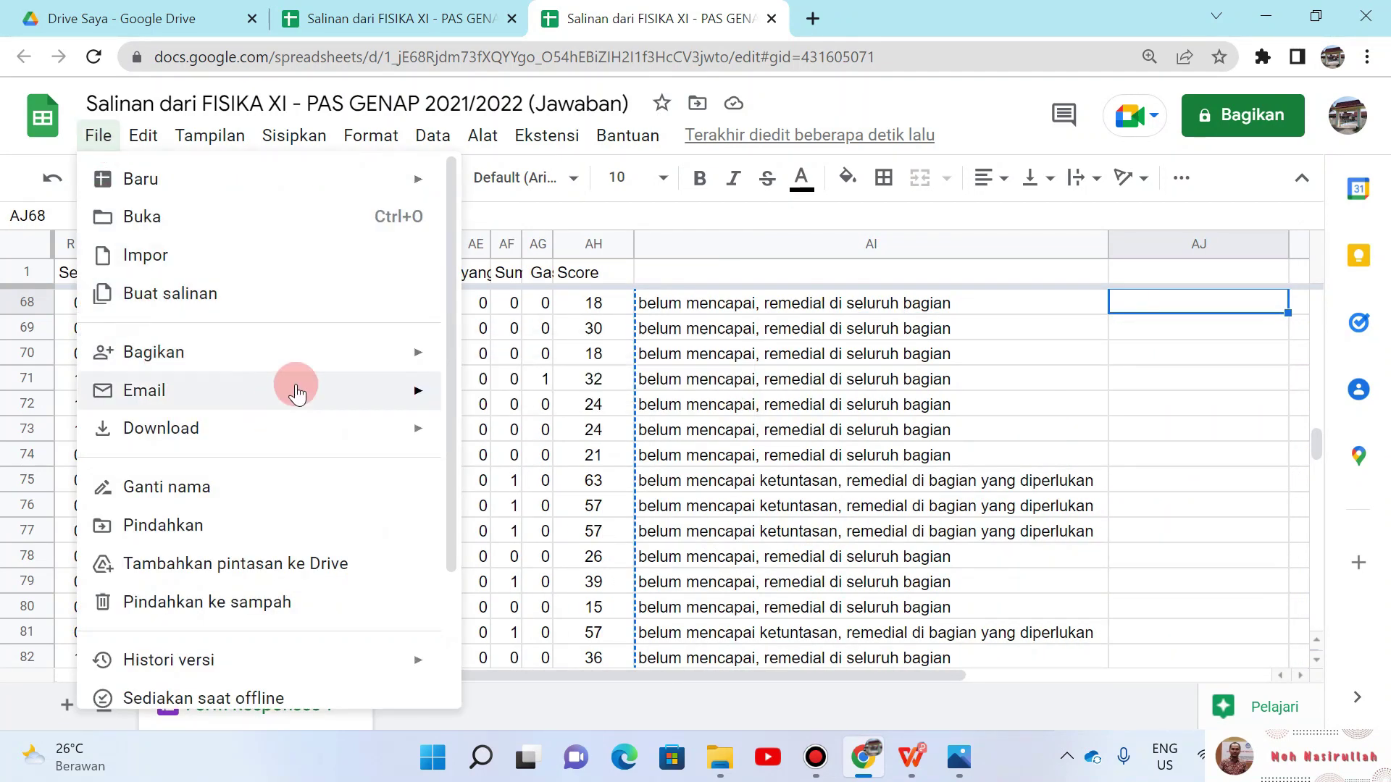
mouse_move(150, 147)
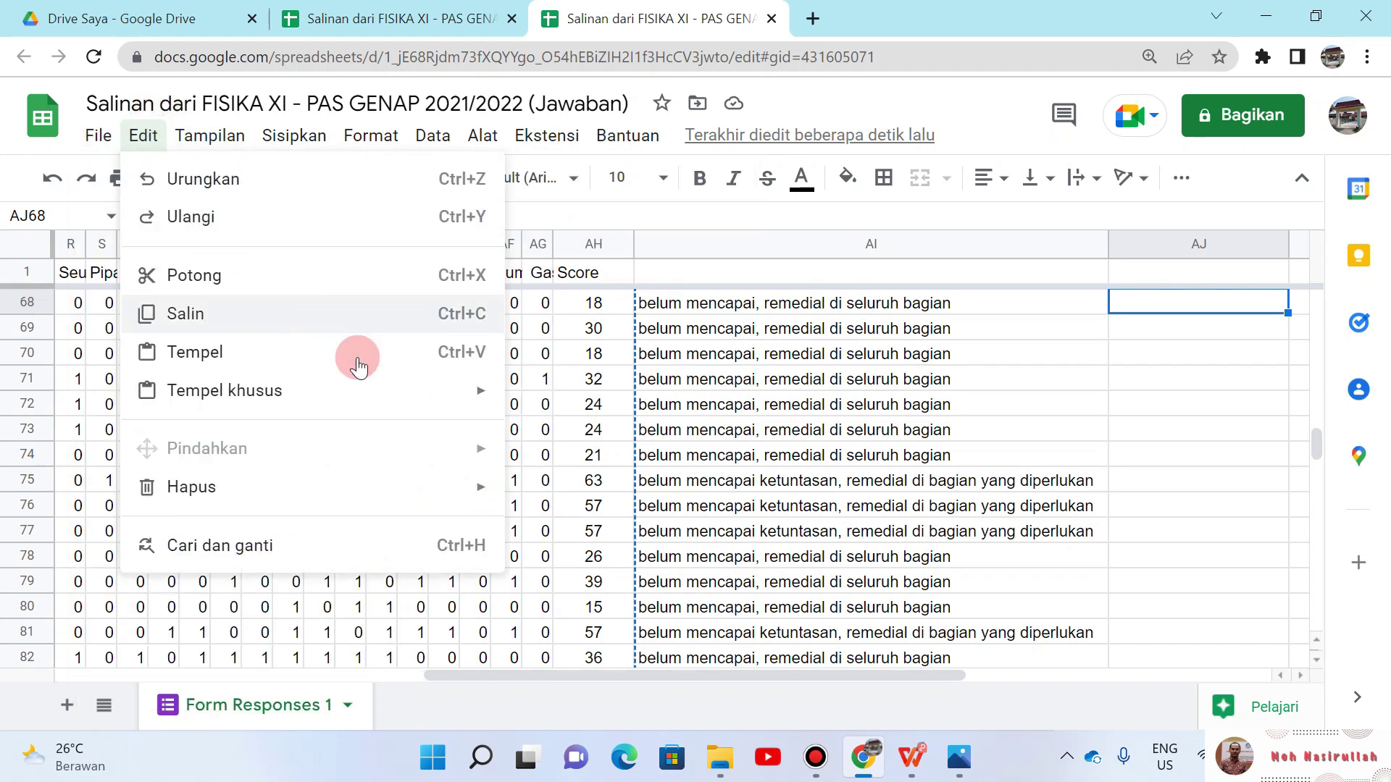
mouse_move(426, 394)
click(542, 398)
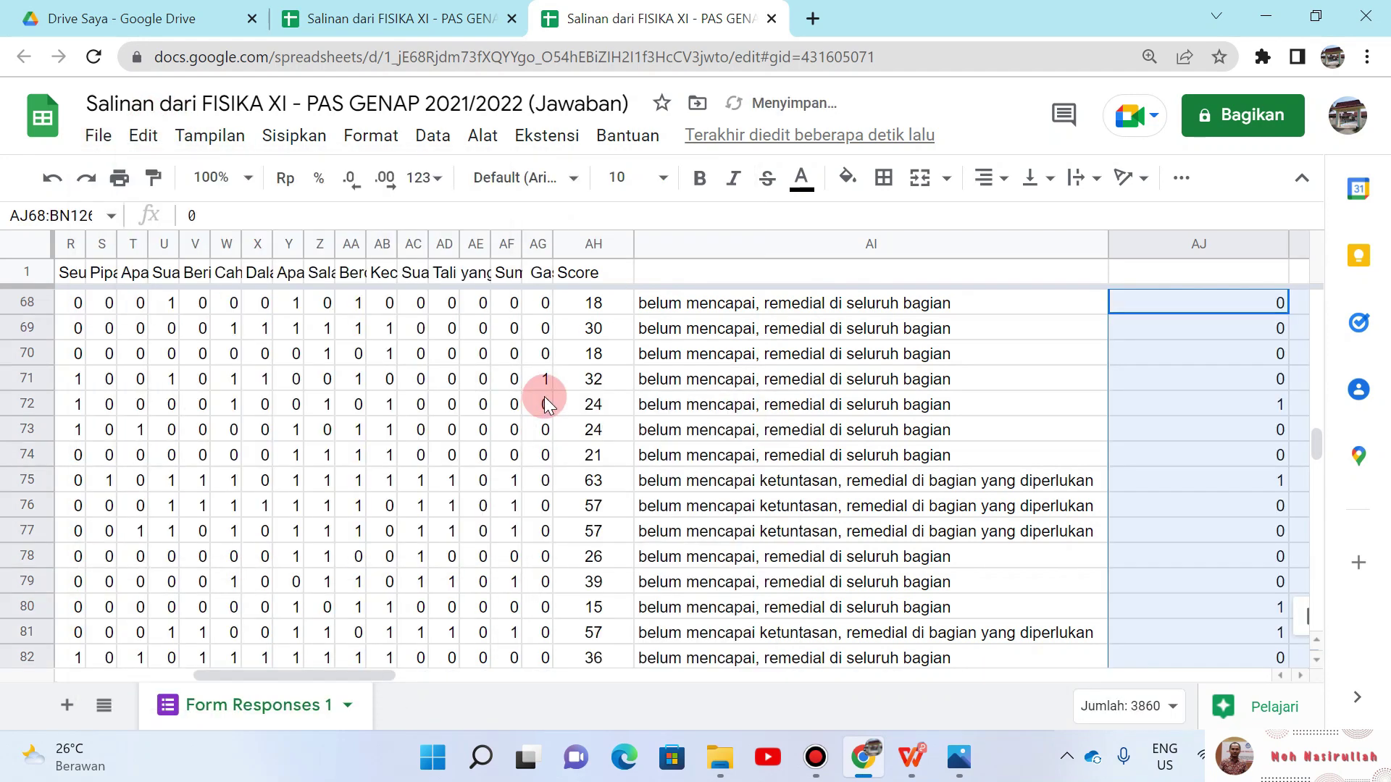
Step: Set the width of columns AJ to BN to 25 pixels
click(1167, 232)
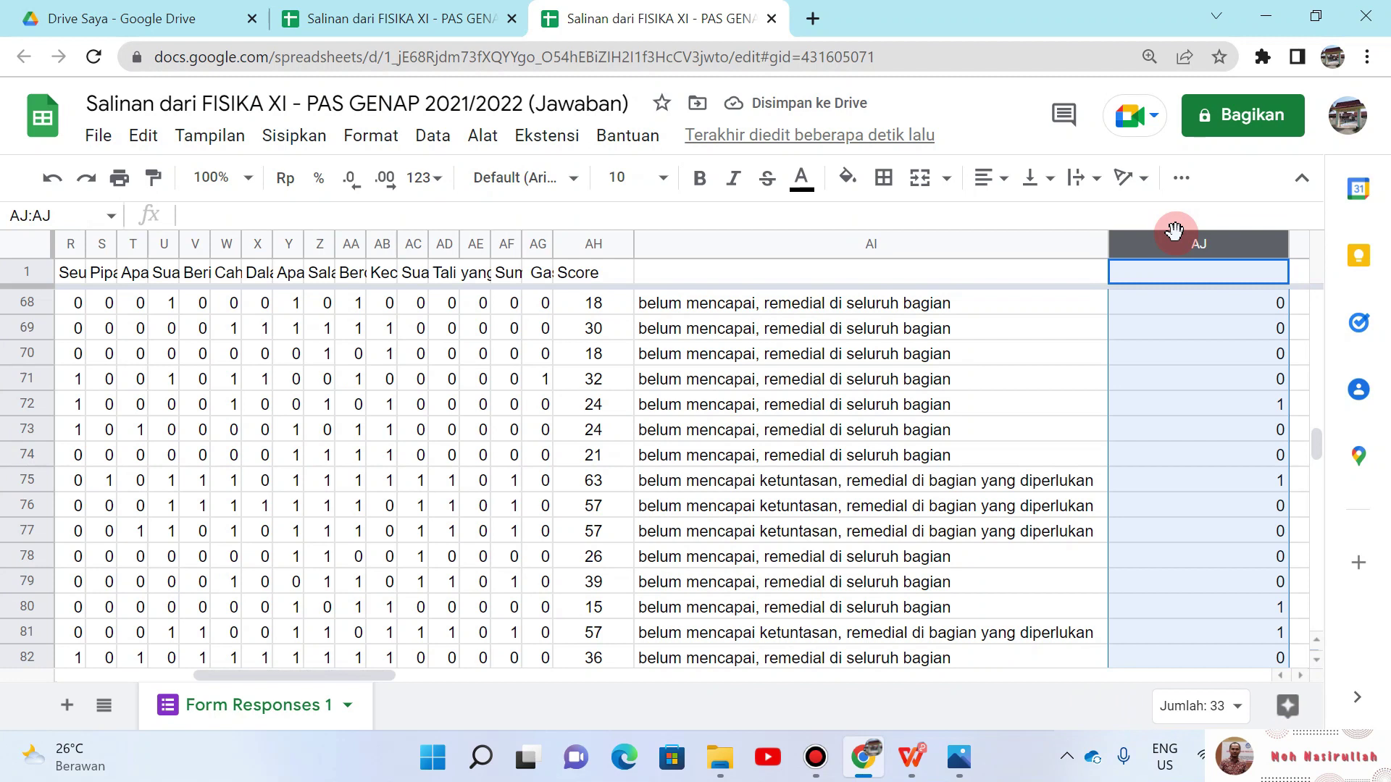
key(shift+Right)
key(shift+Right)
key(ctrl+shift+Right)
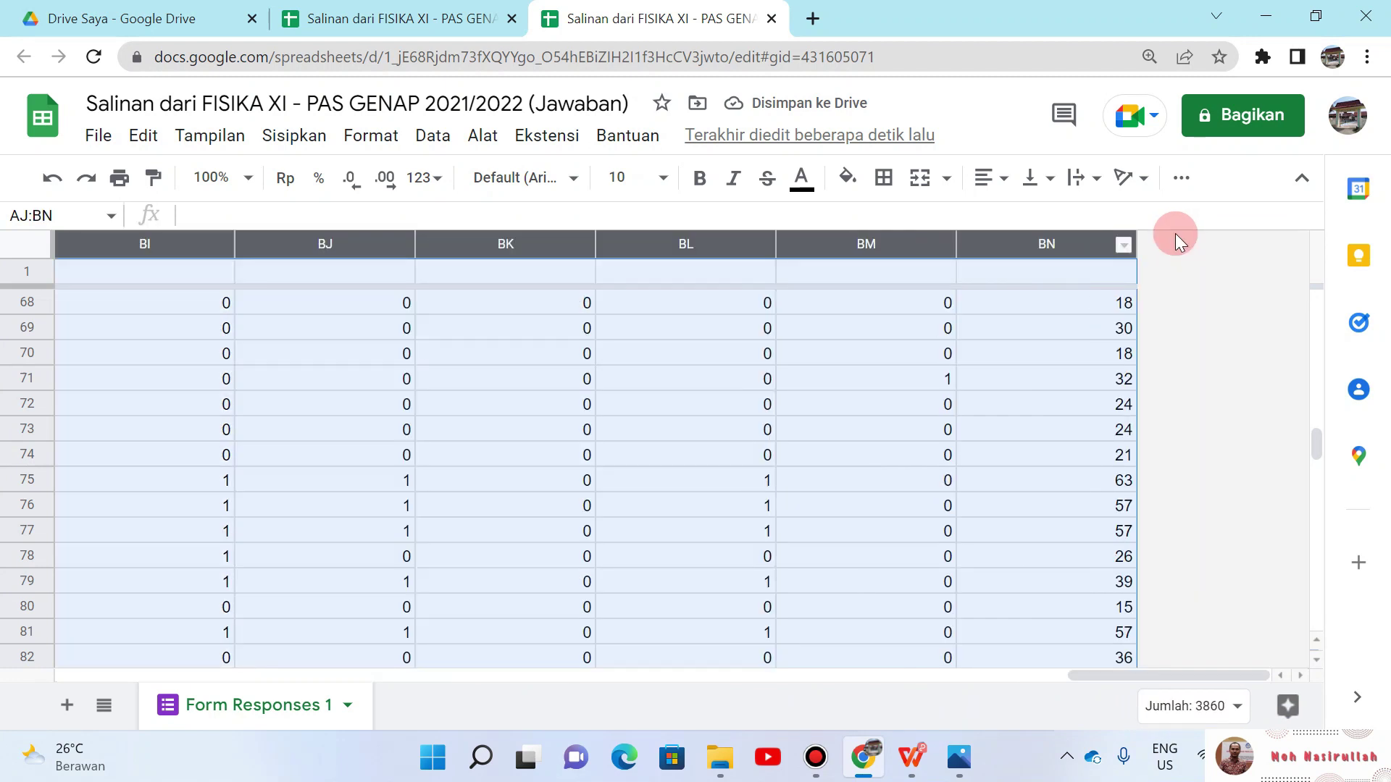
right_click(890, 240)
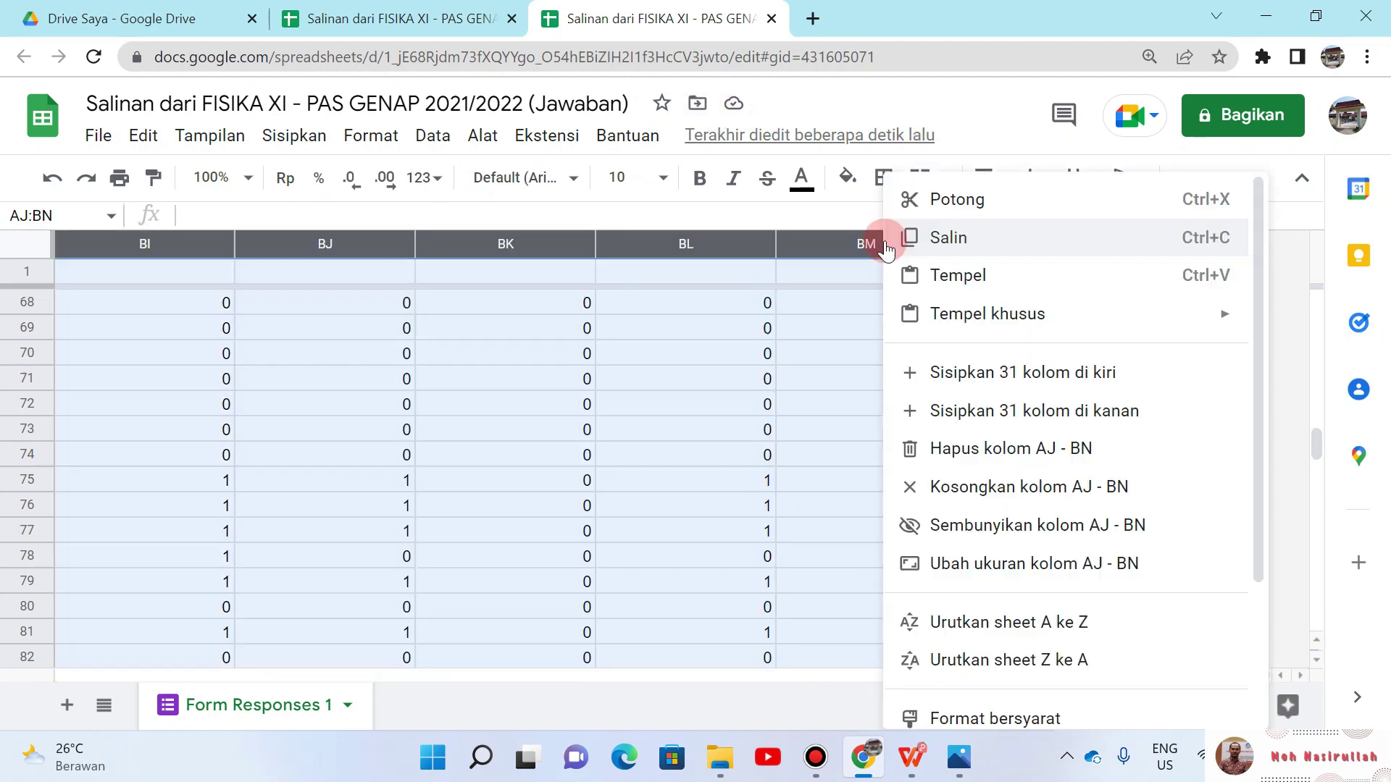
click(1026, 559)
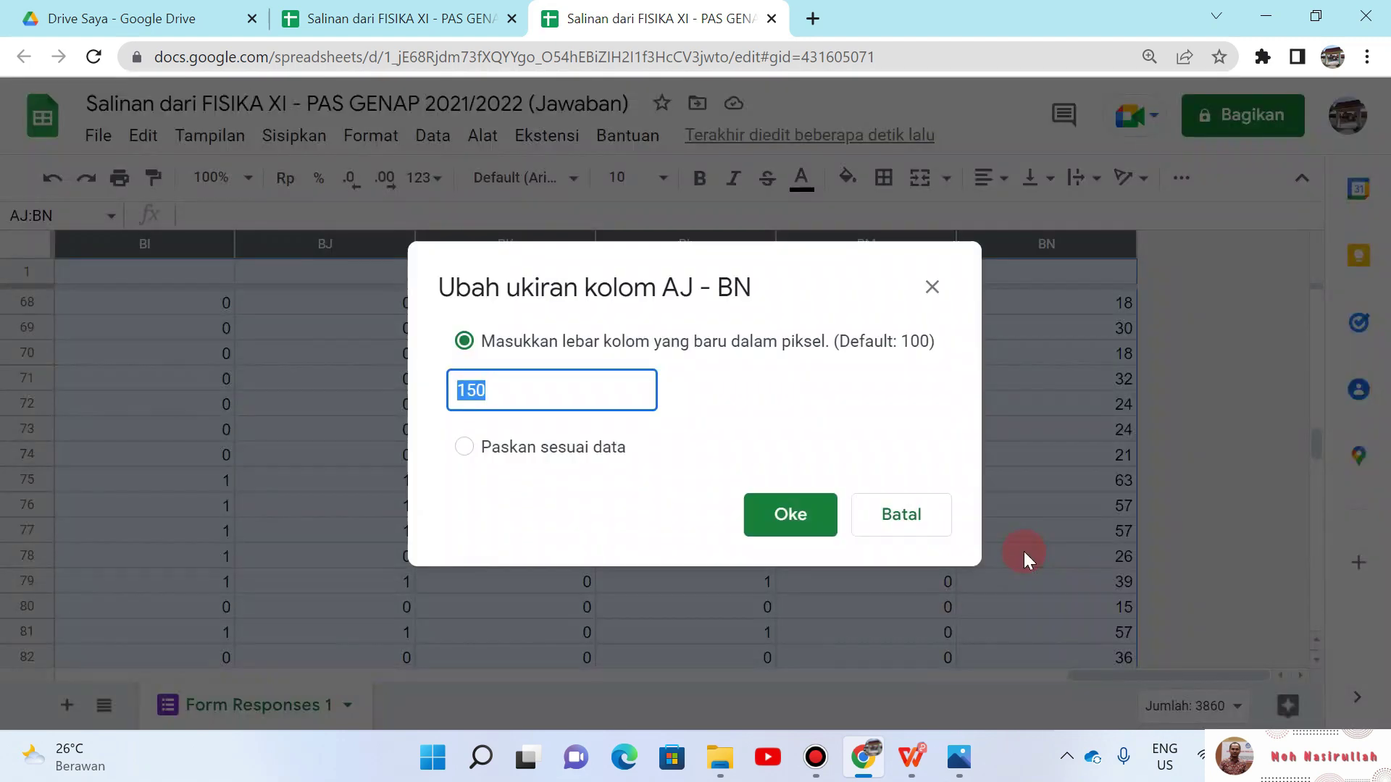
text(25)
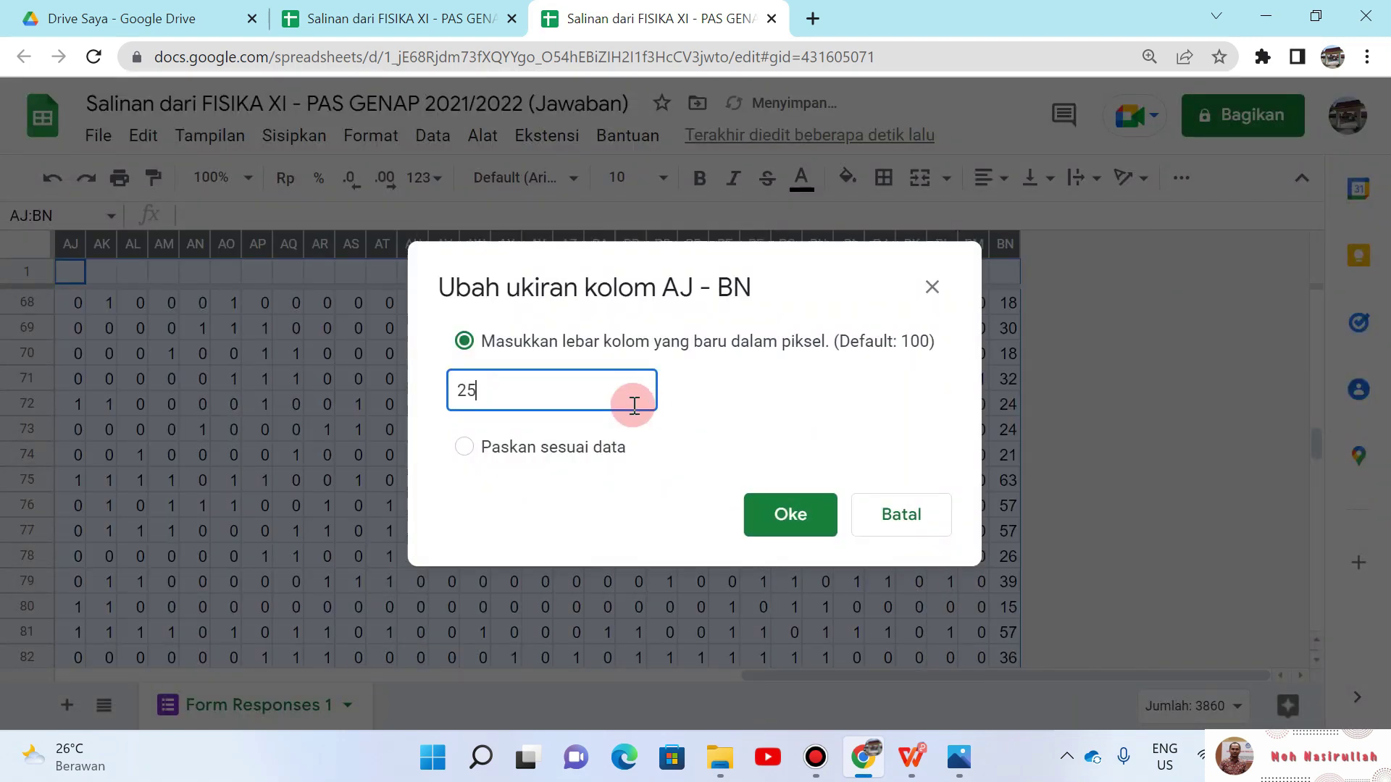
key(Return)
Step: Sort the pasted score range AJ68:BN126 by the totals in column BN in Z → A order, without a header row
key(Down)
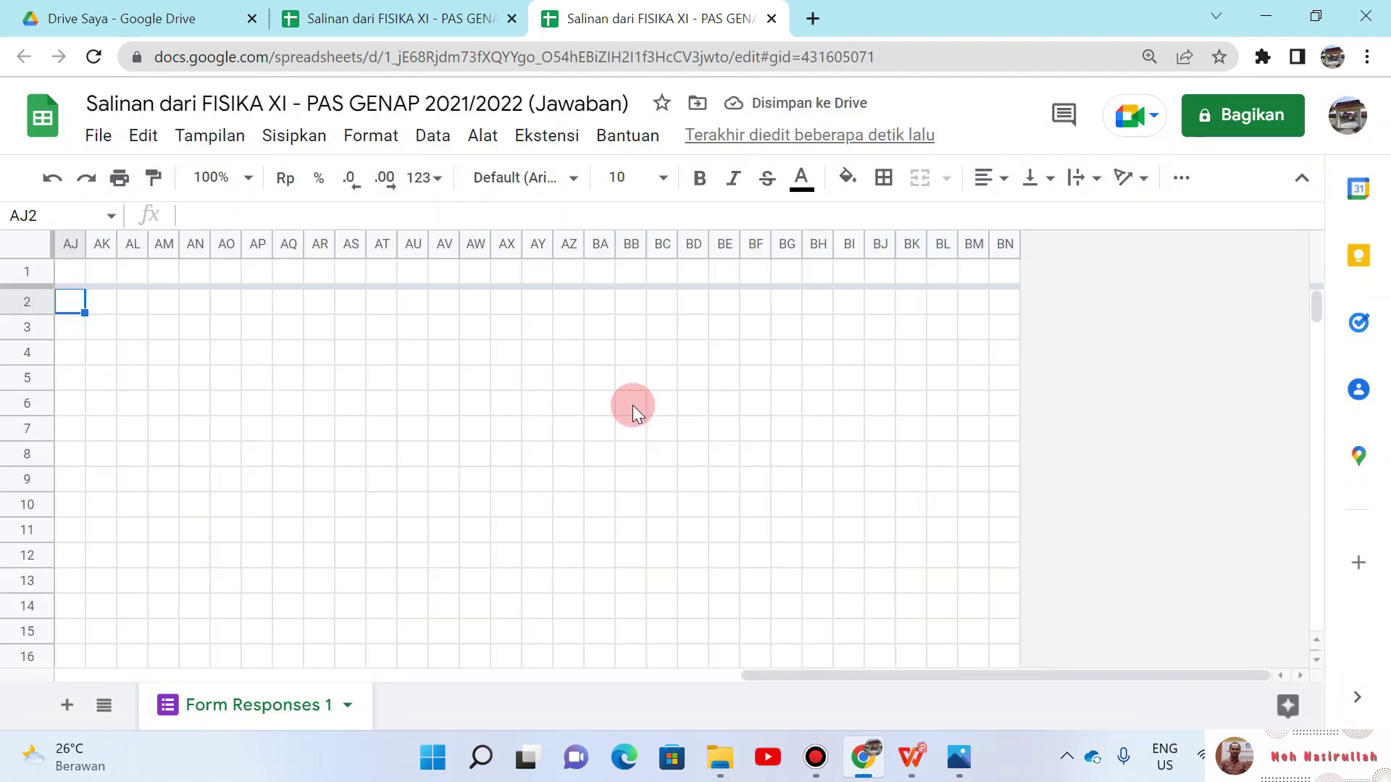
key(ctrl+Down)
key(Down)
key(Down)
key(Down)
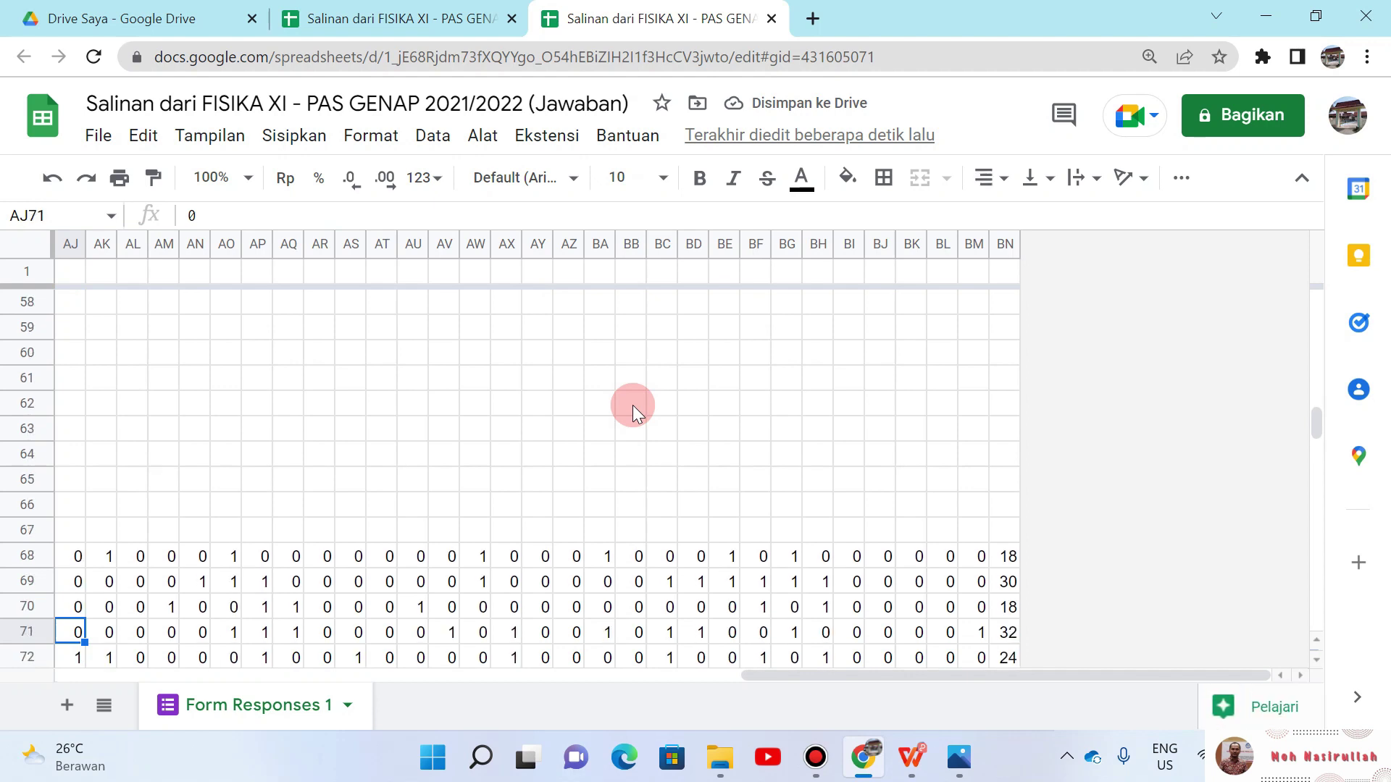
key(Up)
key(Up)
key(Up)
key(Left)
key(Left)
key(Right)
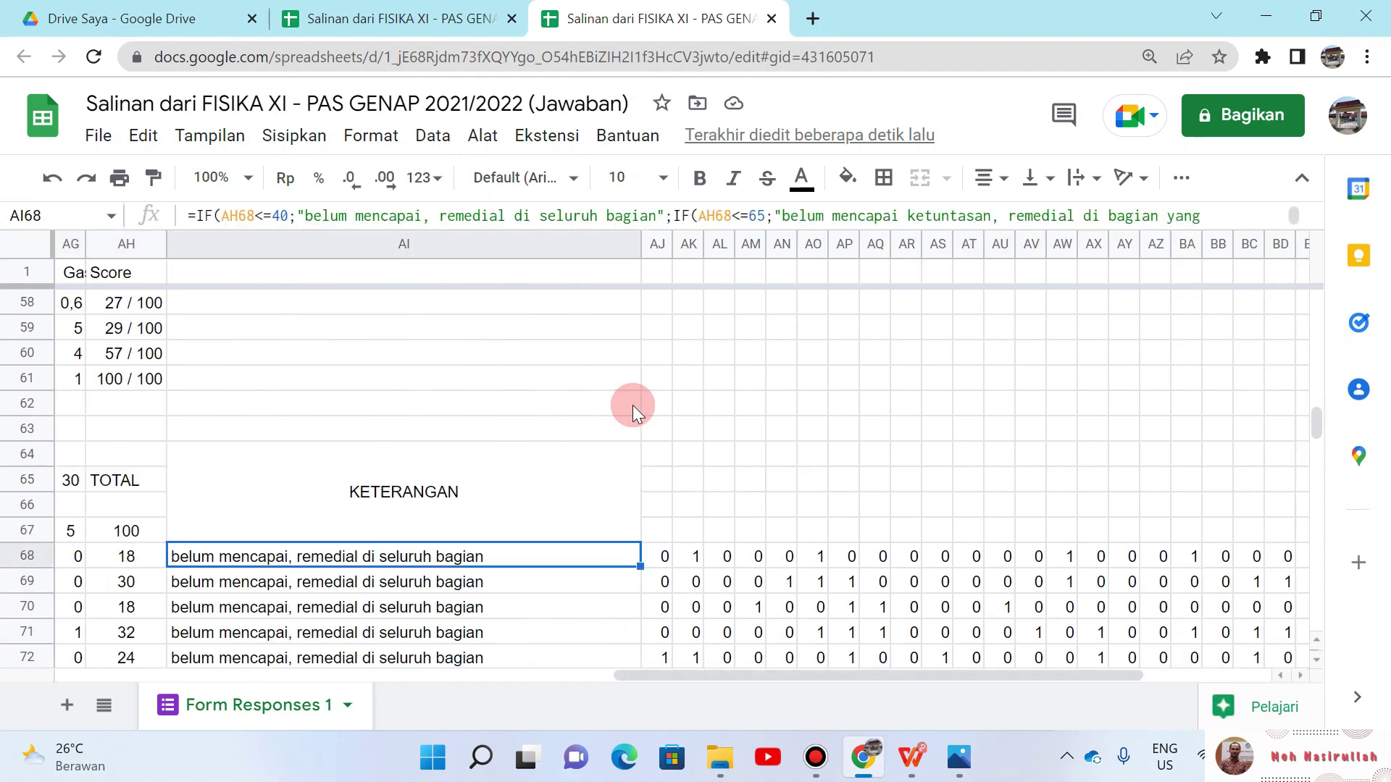
key(ctrl+Right)
key(ctrl+Left)
key(ctrl+Right)
key(shift+Left)
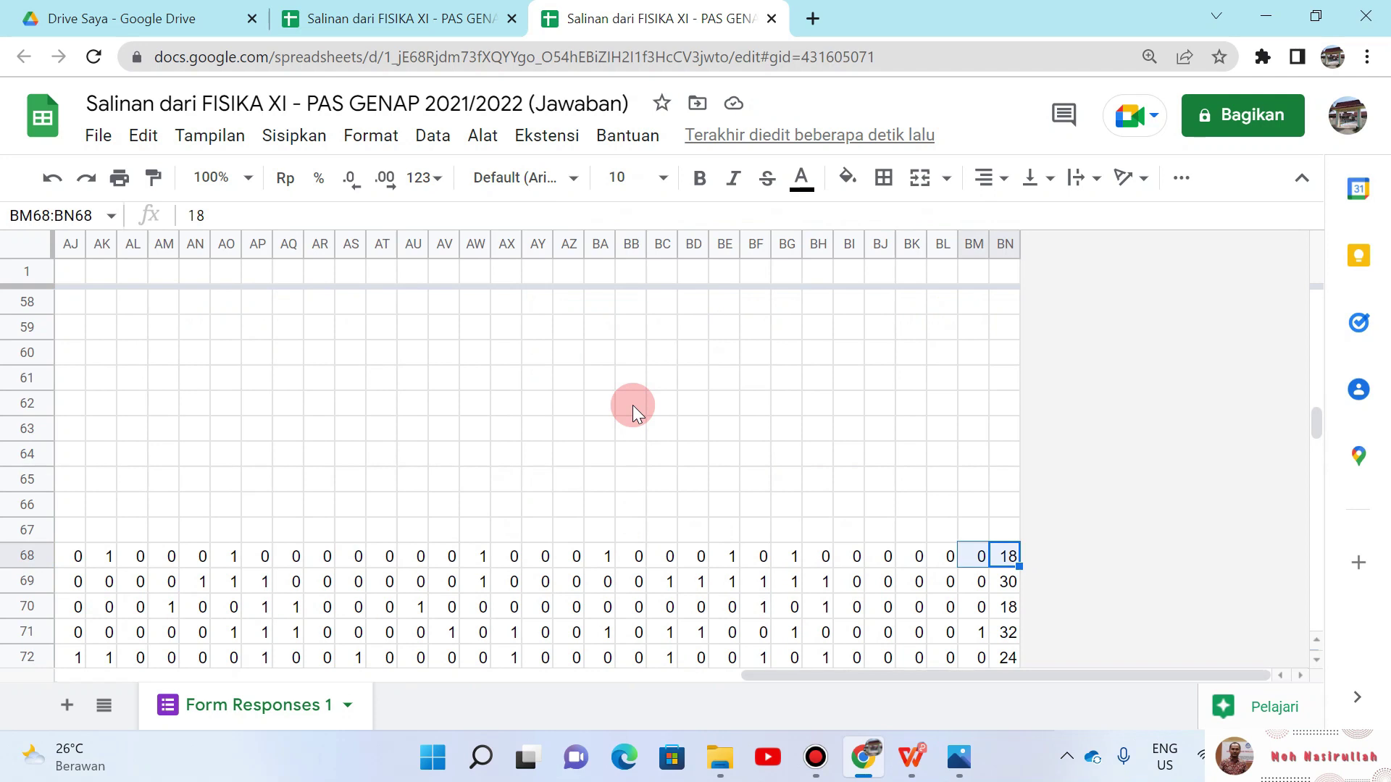
key(shift+Left)
key(shift+Left)
key(shift+Left)
key(shift+Left)
key(shift+Left)
key(shift+Left)
key(shift+Left)
key(shift+Left)
key(shift+Left)
key(shift+Left)
key(shift+Left)
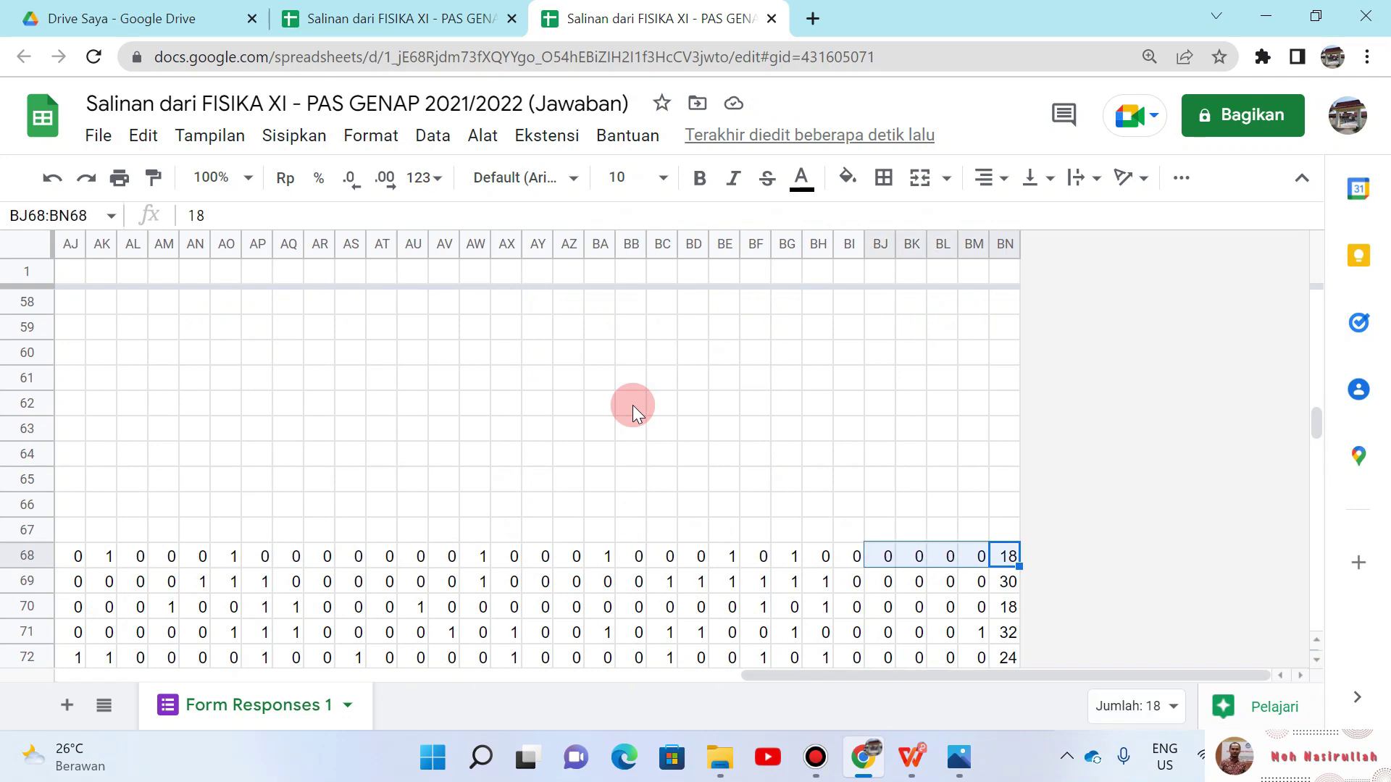
key(shift+Left)
key(shift+Left)
key(shift+Left)
key(shift+Left)
key(shift+Left)
key(shift+Left)
key(shift+Left)
key(shift+Left)
key(shift+Left)
key(shift+Left)
key(shift+Left)
key(shift+Left)
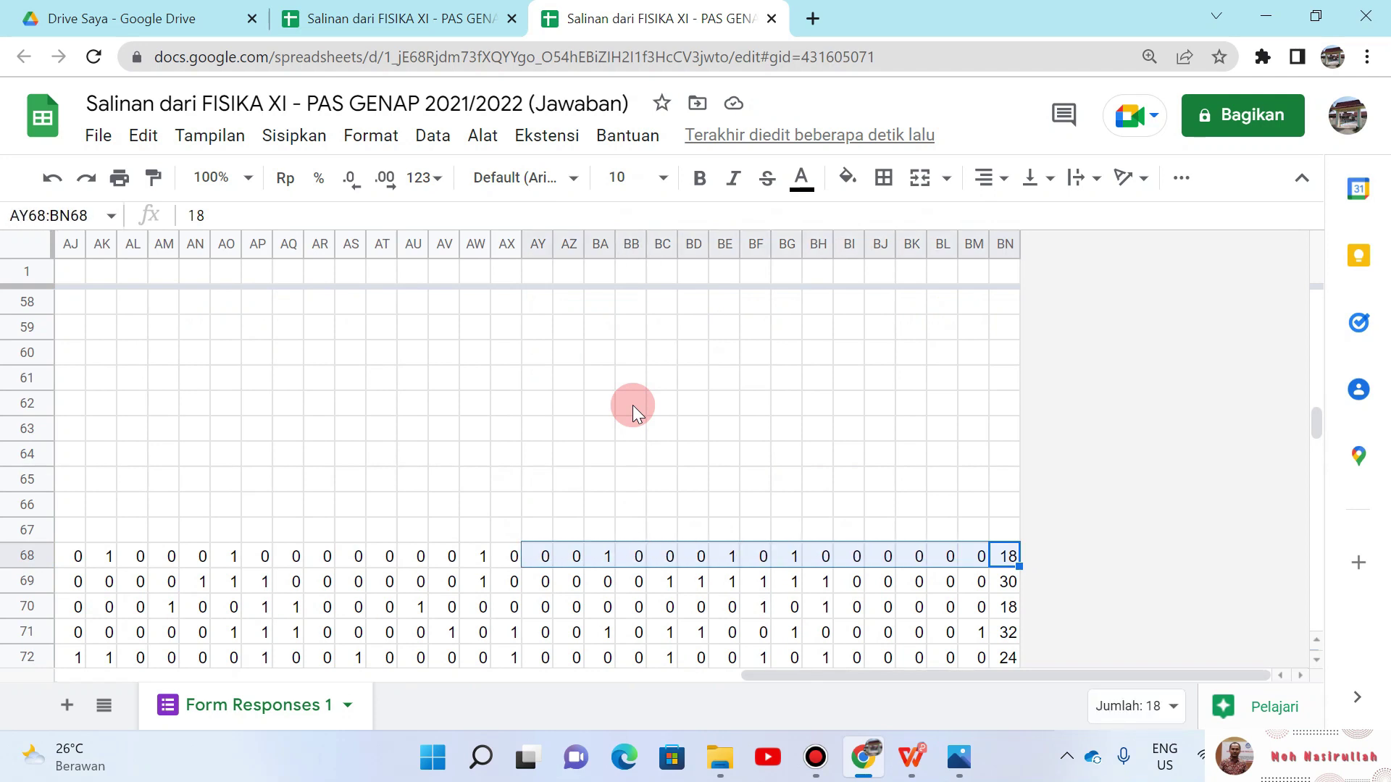
key(shift+Left)
key(shift+Left)
key(shift+Left)
key(shift+Left)
key(shift+Left)
key(shift+Left)
key(shift+Left)
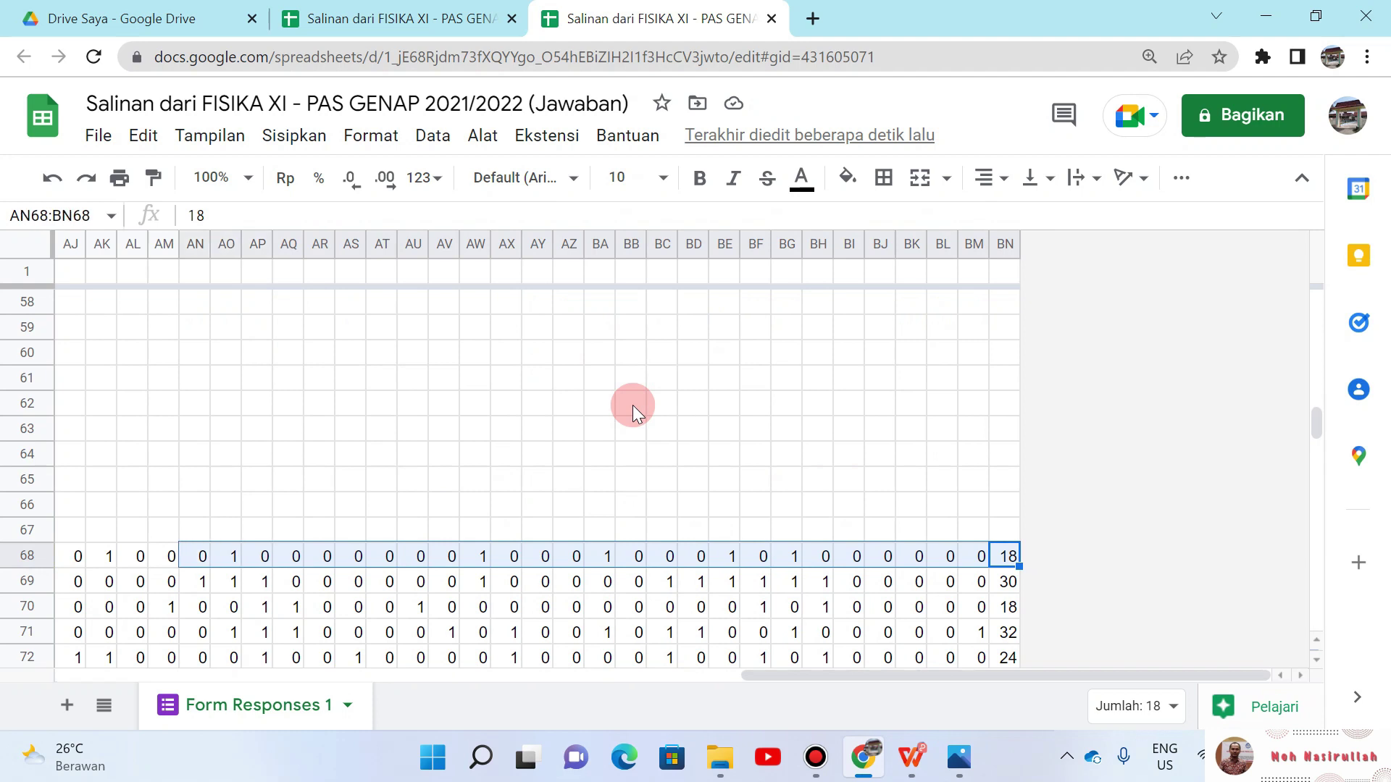
key(shift+Right)
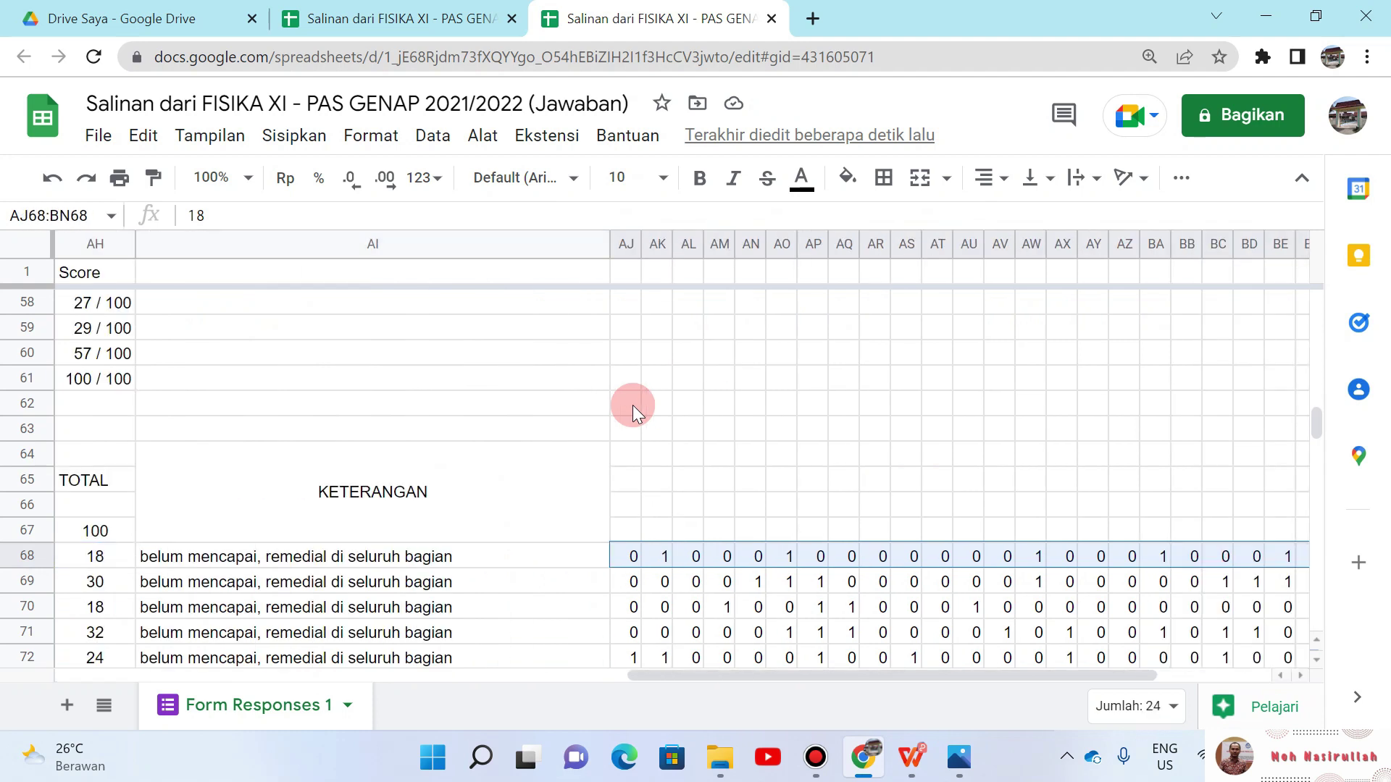
key(ctrl+shift+Down)
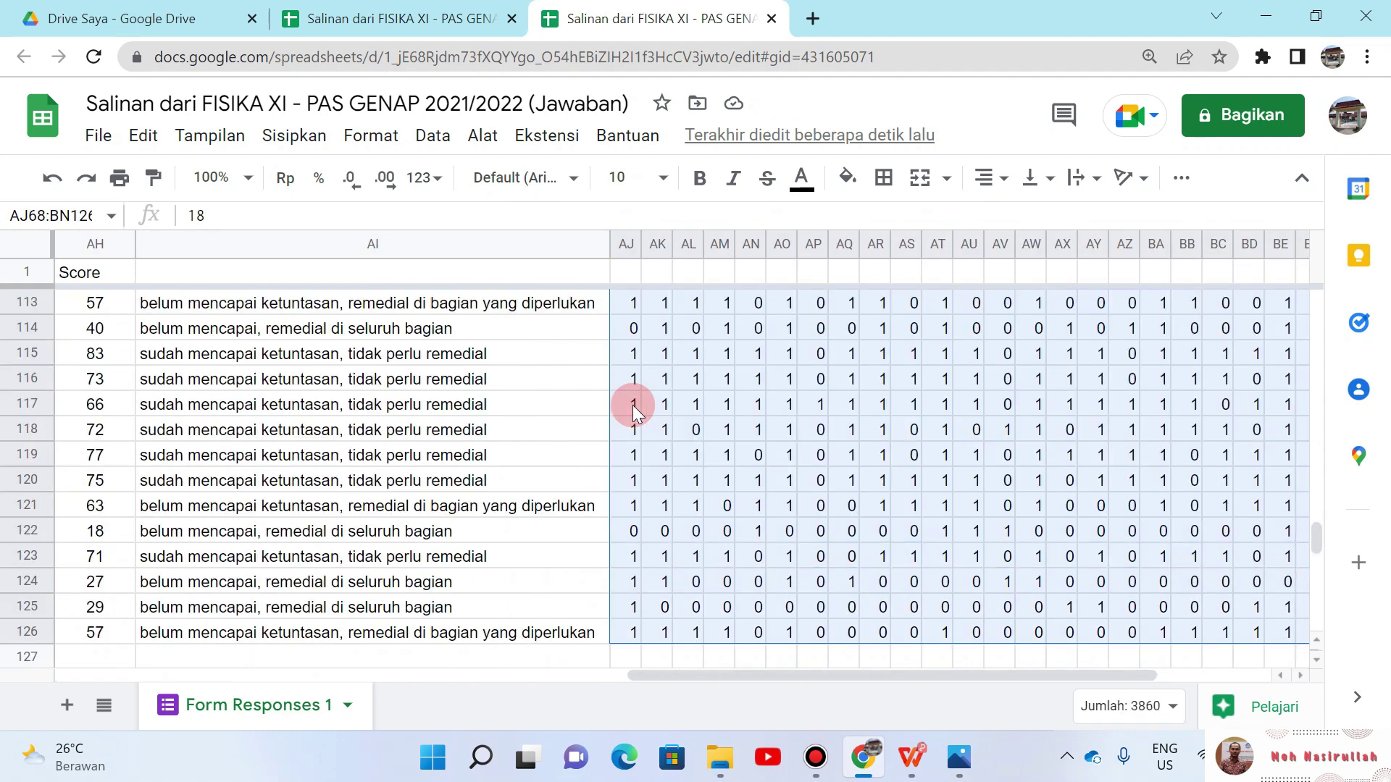
click(425, 155)
click(507, 181)
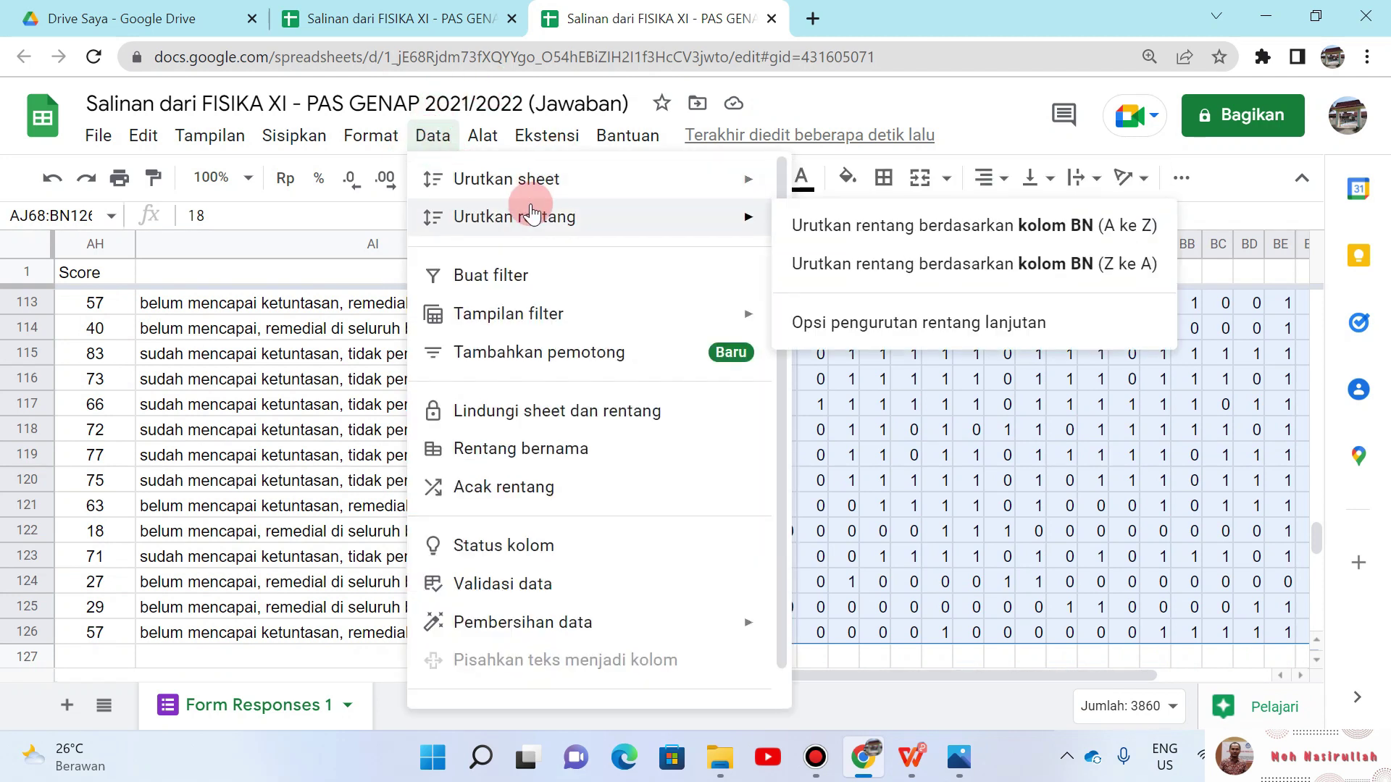
click(707, 221)
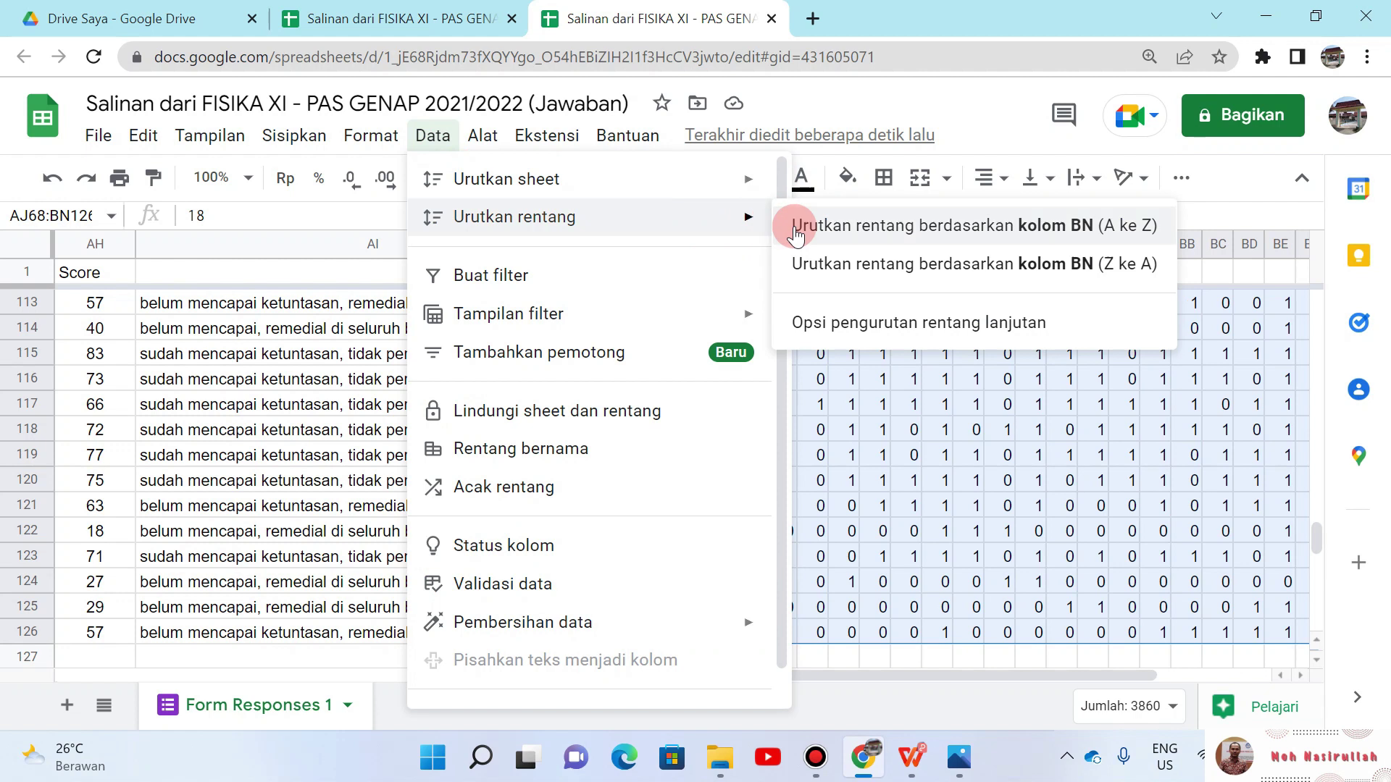
click(849, 324)
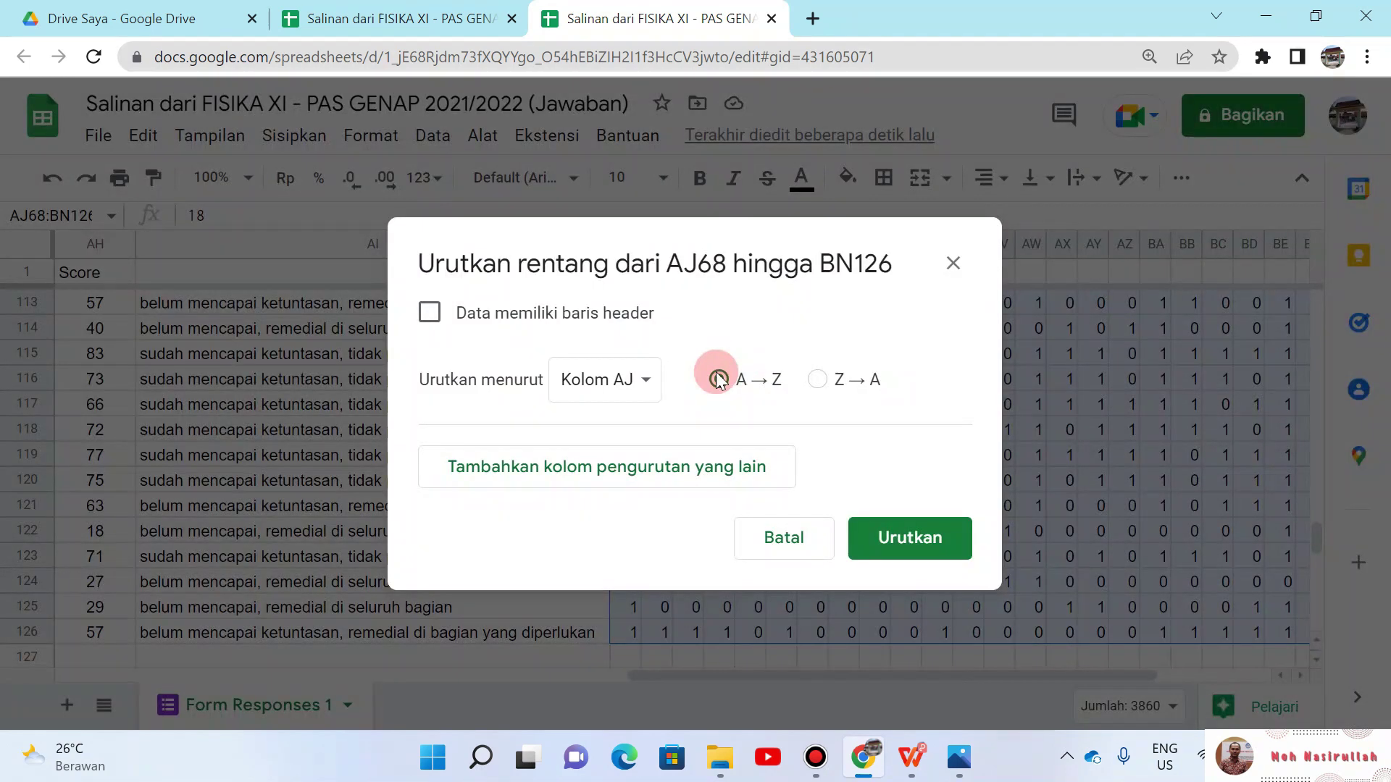
click(645, 380)
drag(684, 424, 697, 735)
click(644, 708)
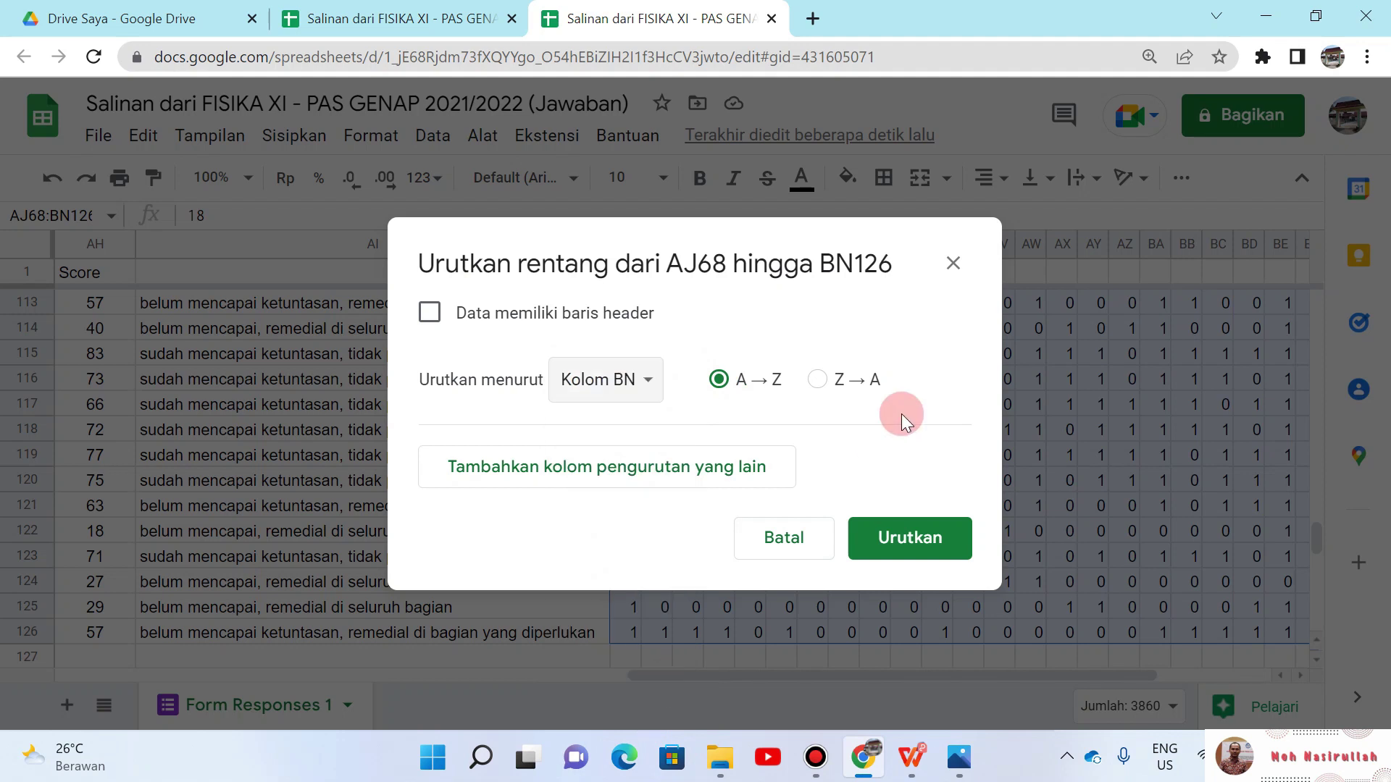
click(818, 379)
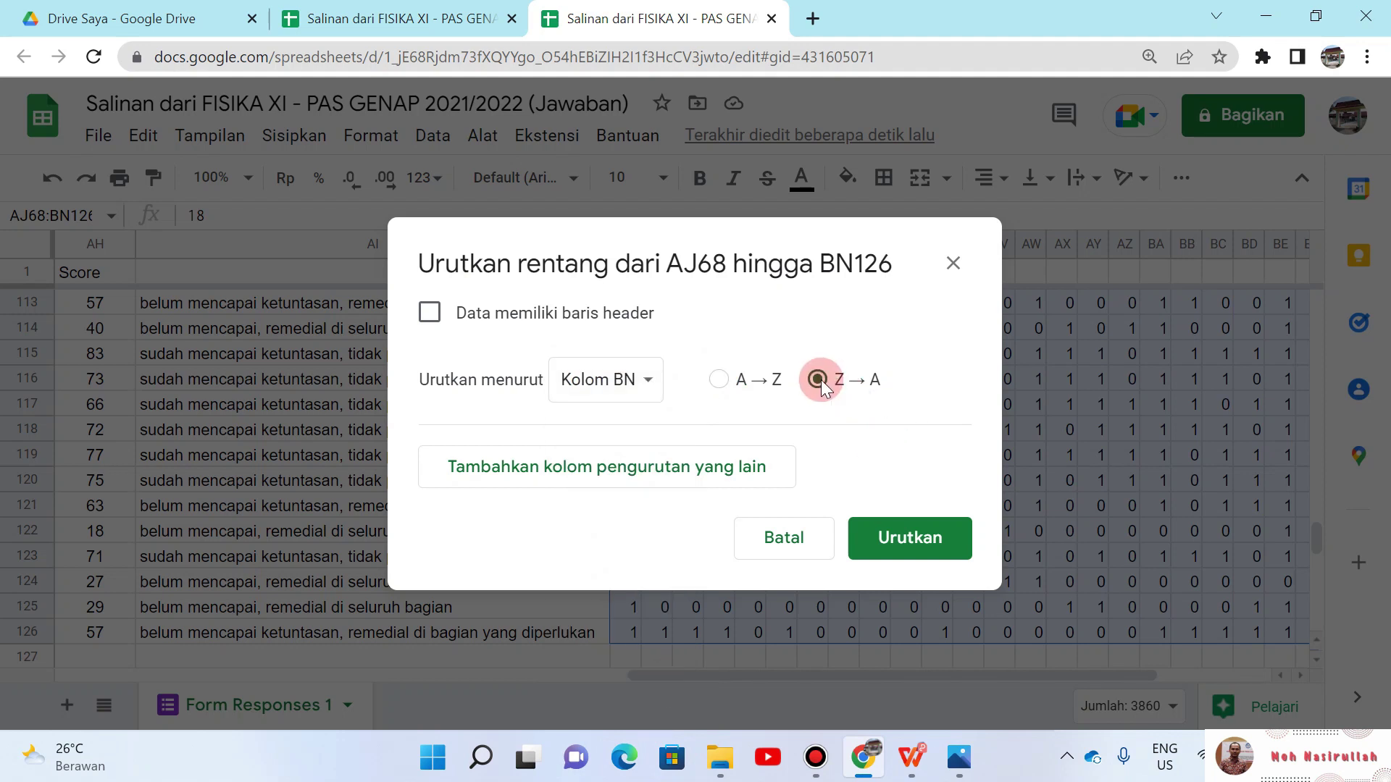
click(894, 540)
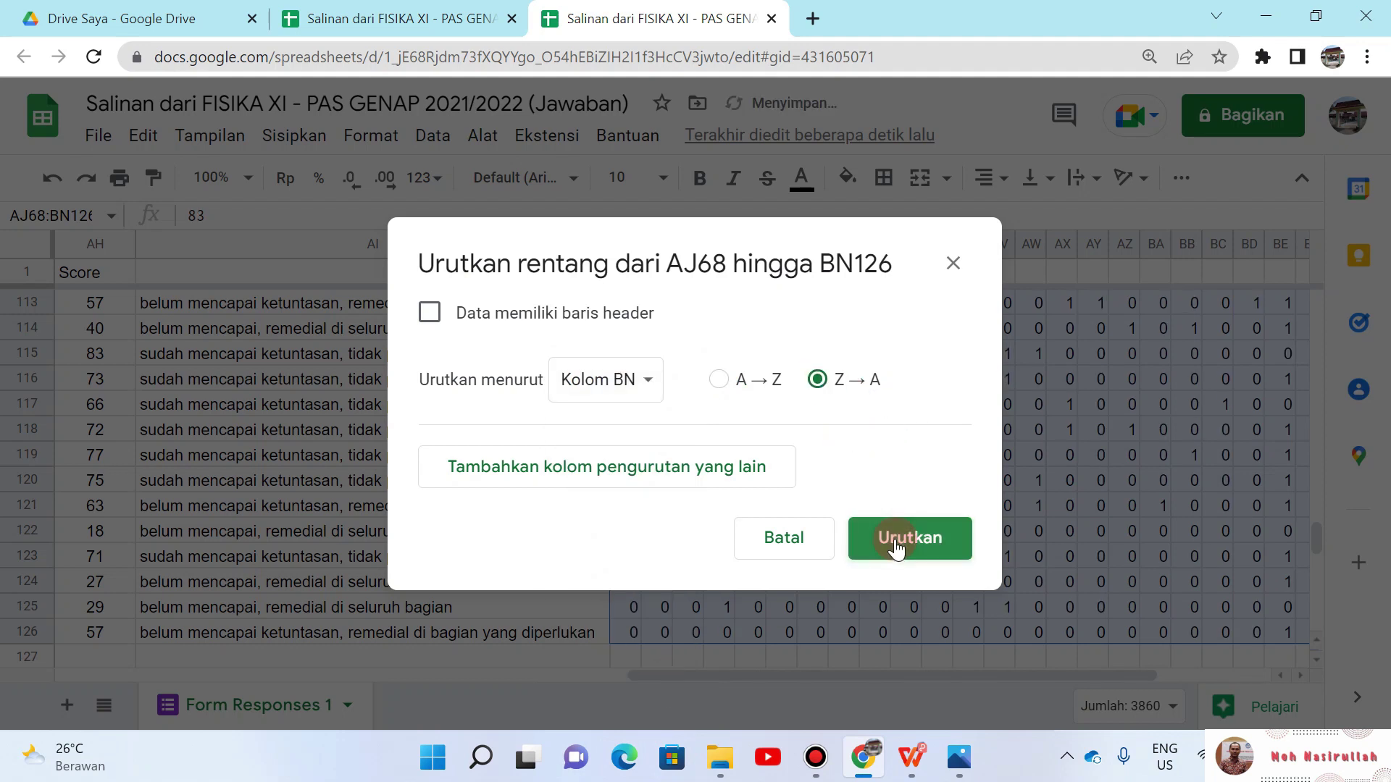
Step: Examine the Taraf Kesukaran and Daya Pembeda rows below the score table, ending at AJ127 under the sorted score block
key(Down)
key(Left)
key(Home)
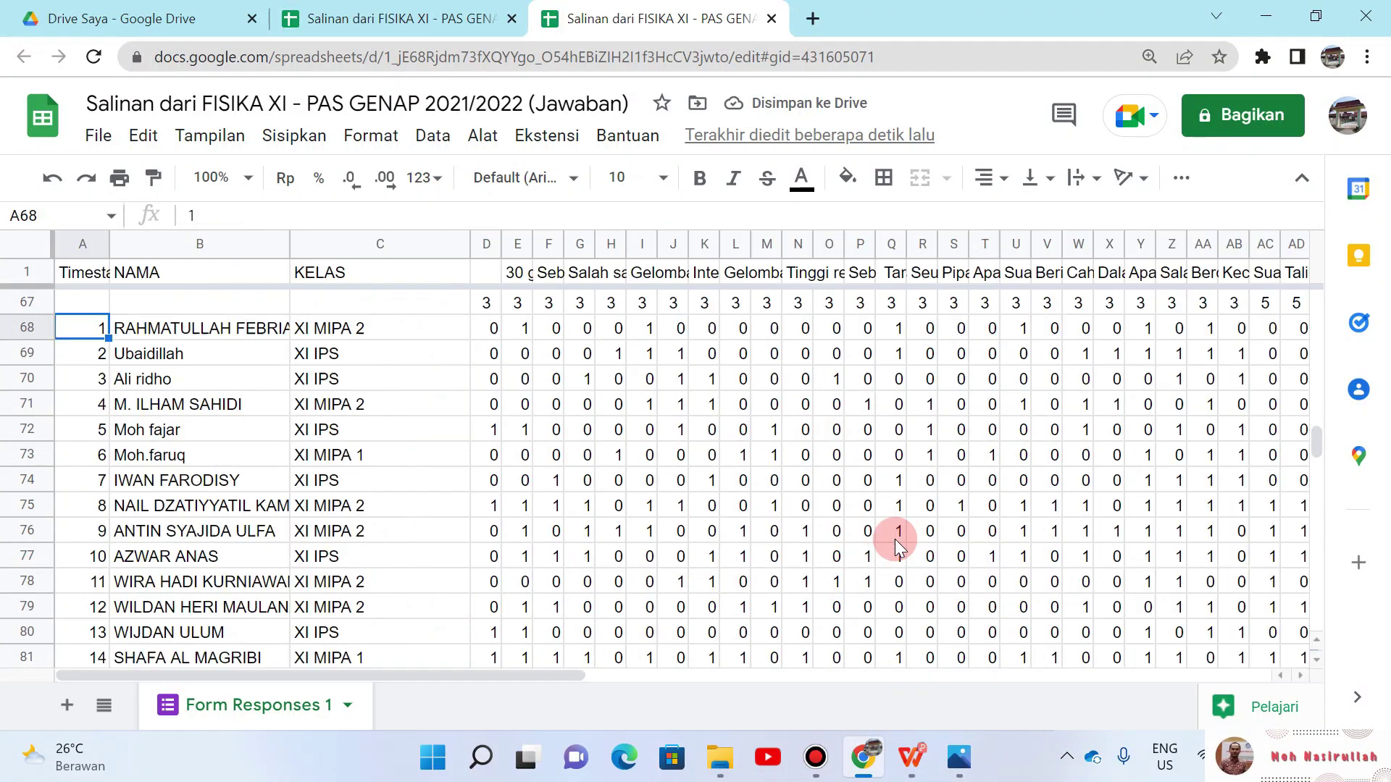
key(Down)
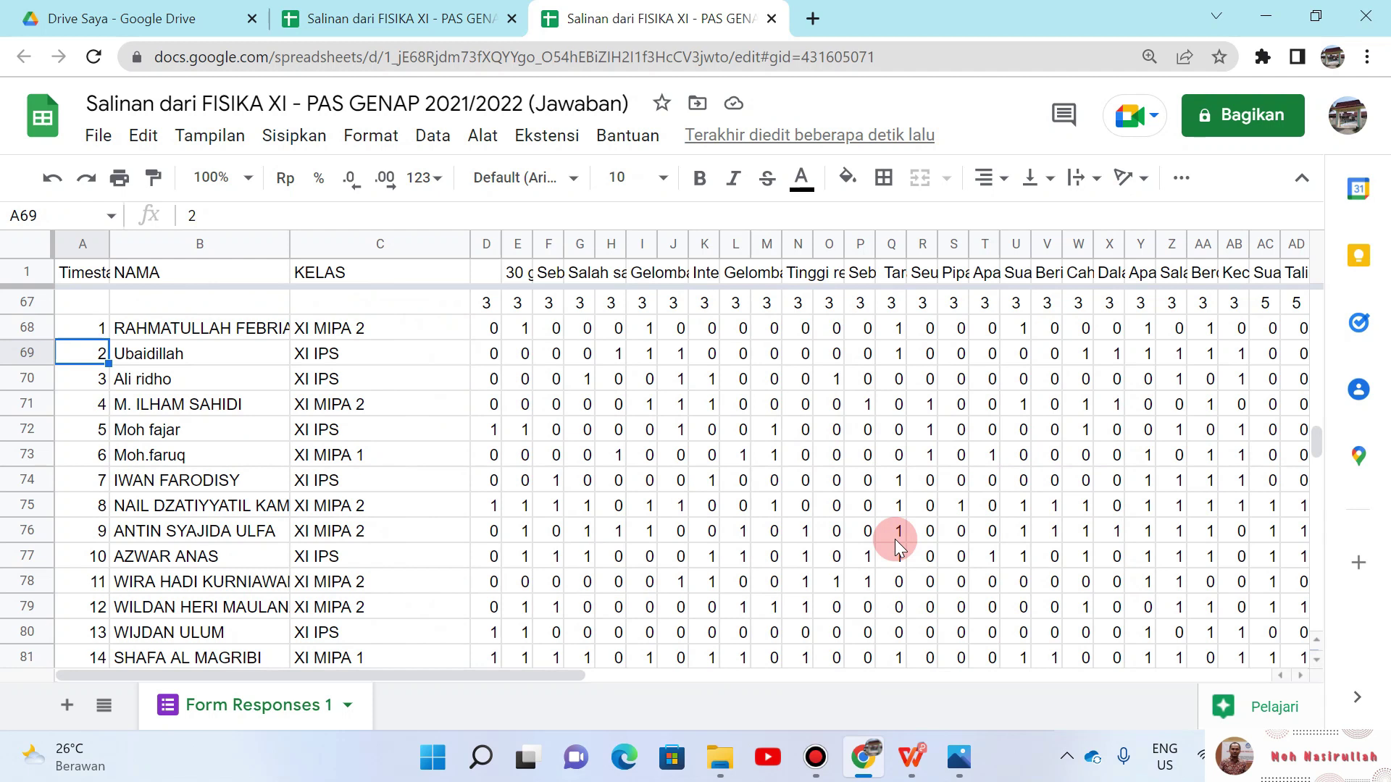
key(ctrl+Down)
key(Down)
key(Down)
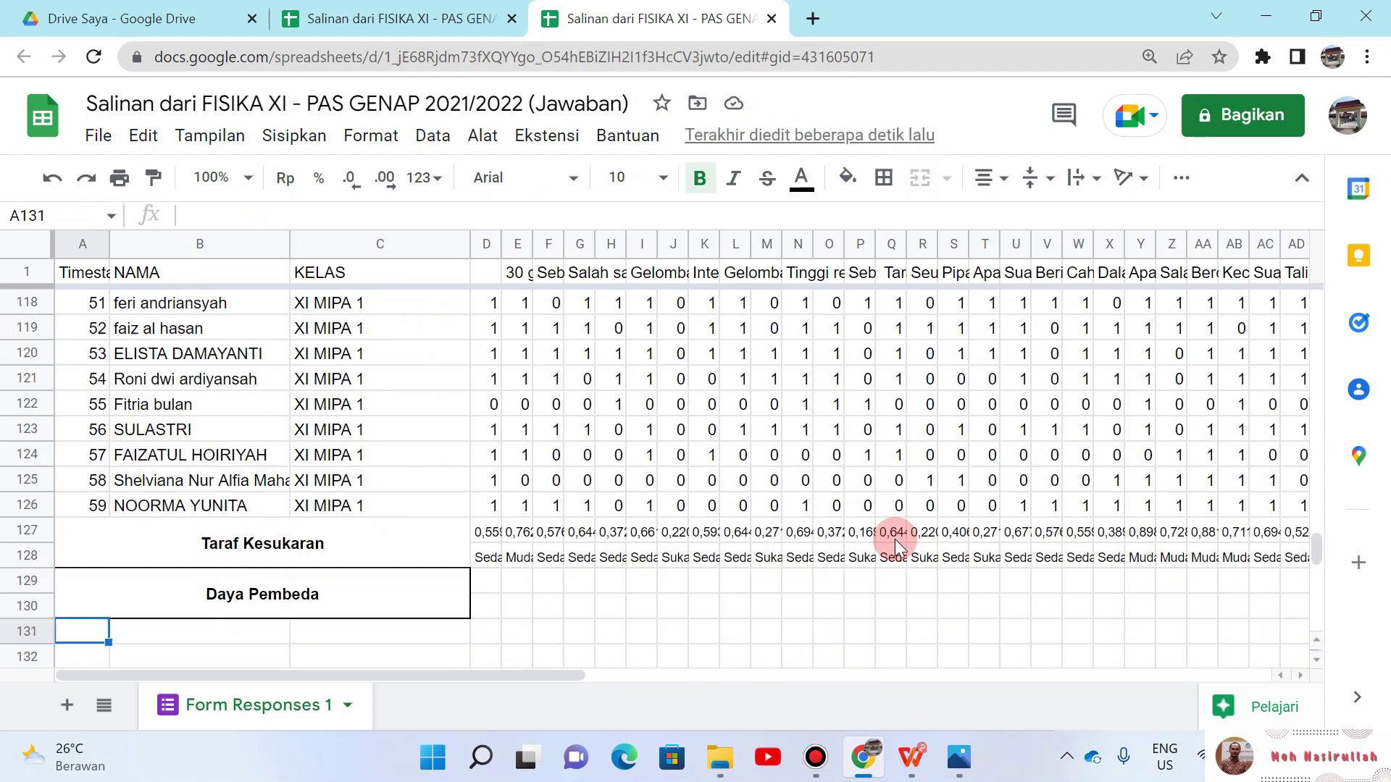
key(Up)
key(Up)
key(Right)
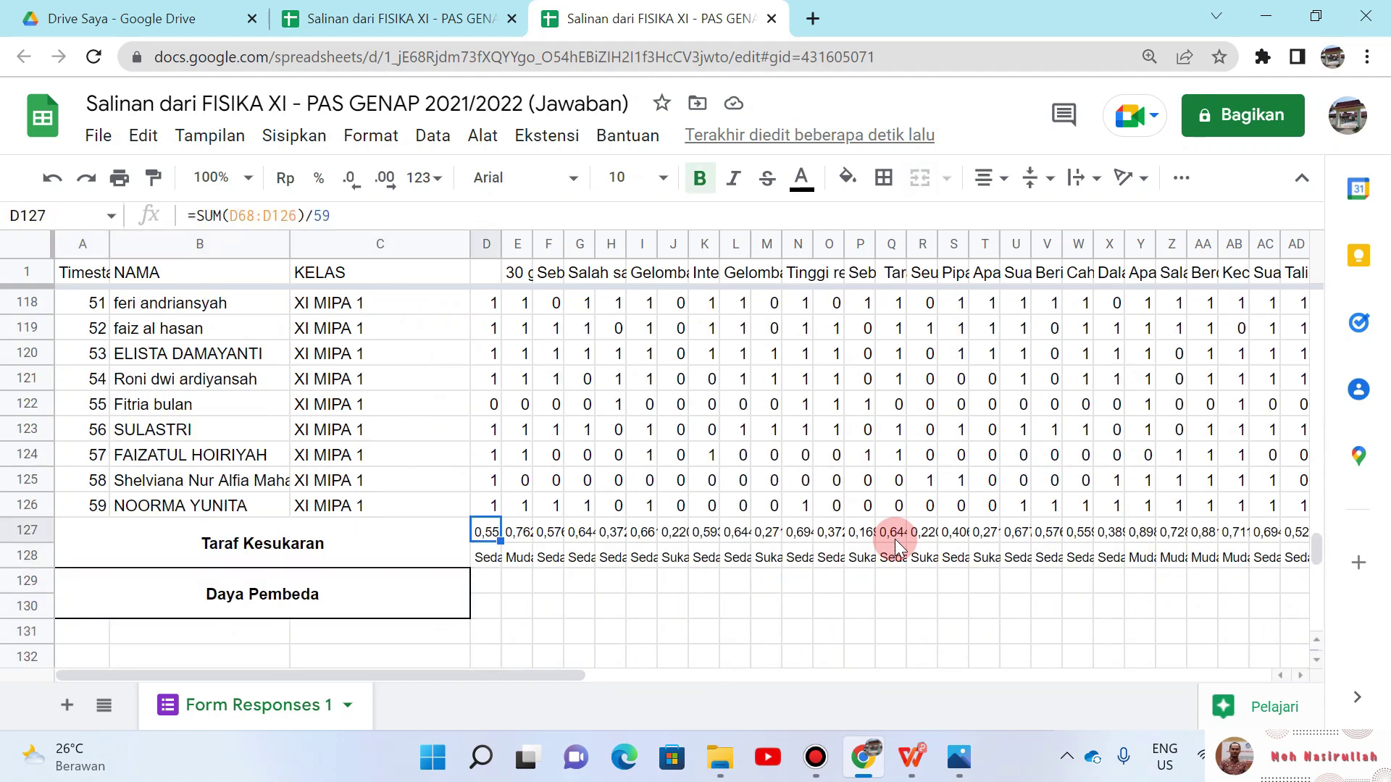
key(Down)
key(Down)
key(ctrl+Right)
key(Up)
key(Up)
key(Left)
key(ctrl+Left)
key(Right)
key(Right)
key(Right)
key(Right)
key(Left)
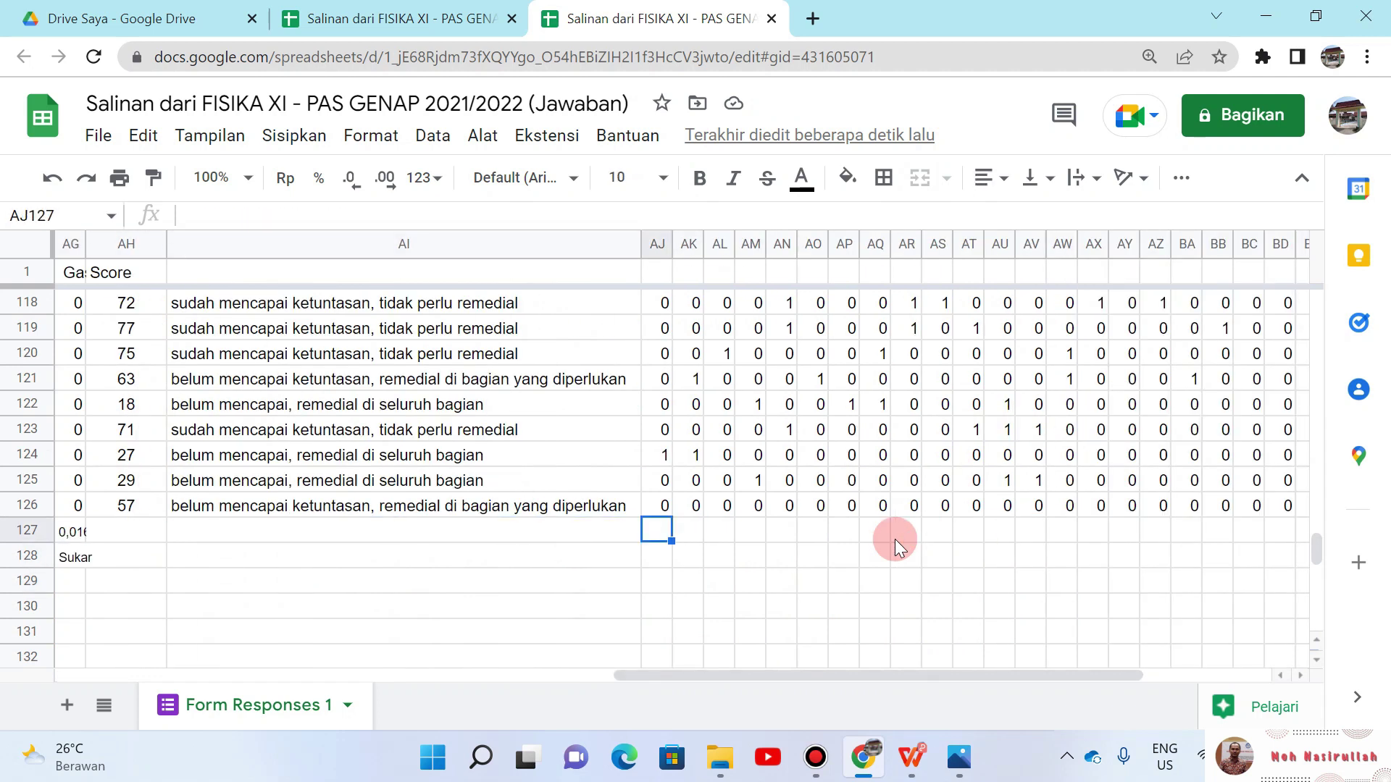
Step: In the completed reference spreadsheet, examine the Daya Pembeda results and the formulas in row 128 beneath its sorted scores
click(398, 18)
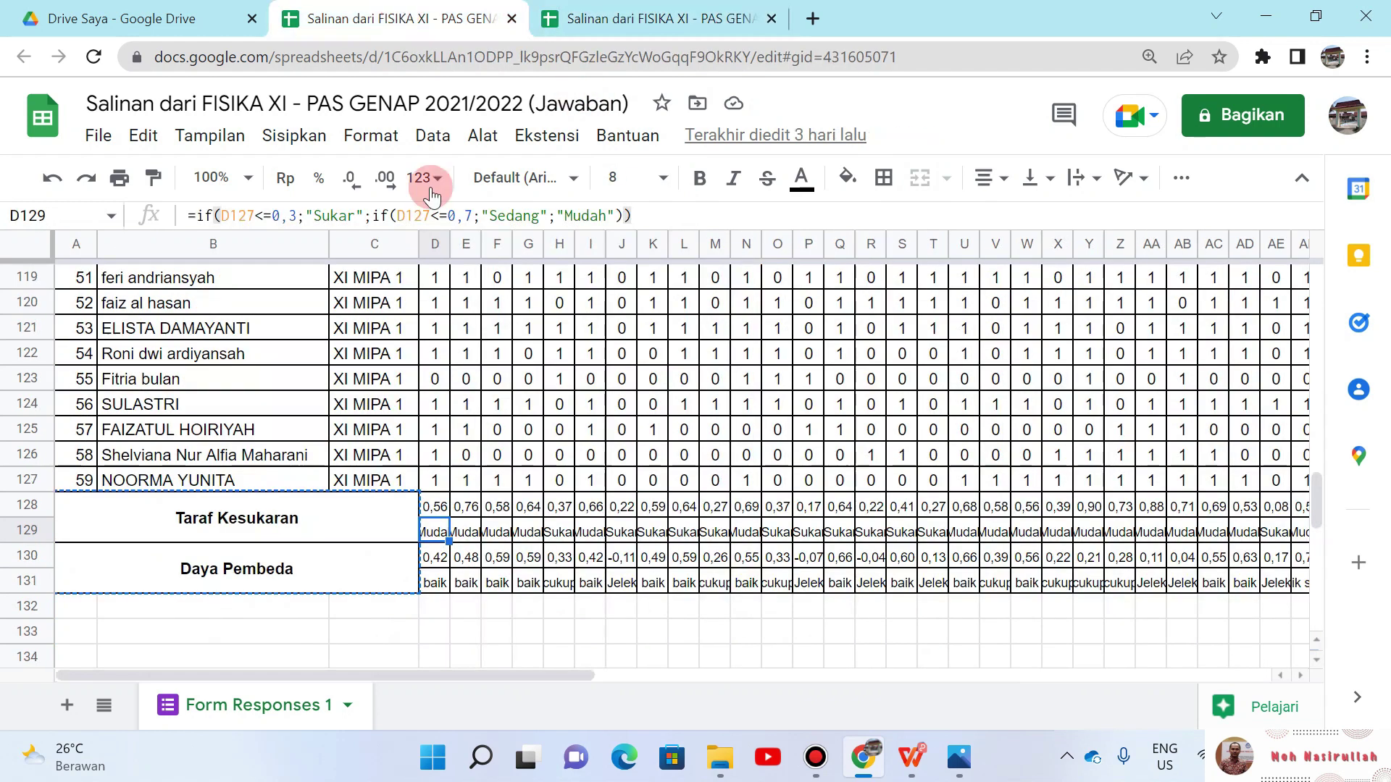
click(442, 563)
key(ctrl+Right)
key(Right)
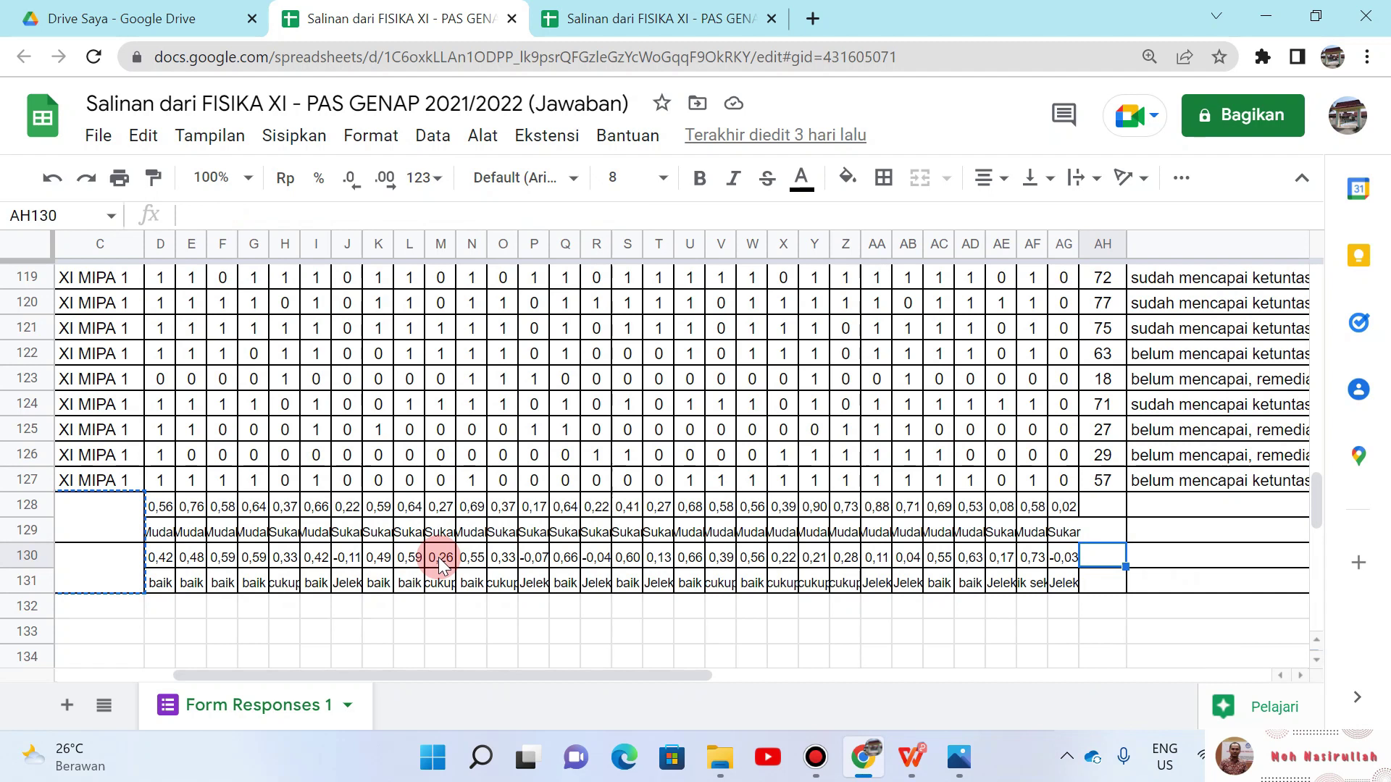
key(ctrl+Right)
key(Left)
key(Left)
key(Left)
key(Left)
key(Up)
key(Up)
key(Left)
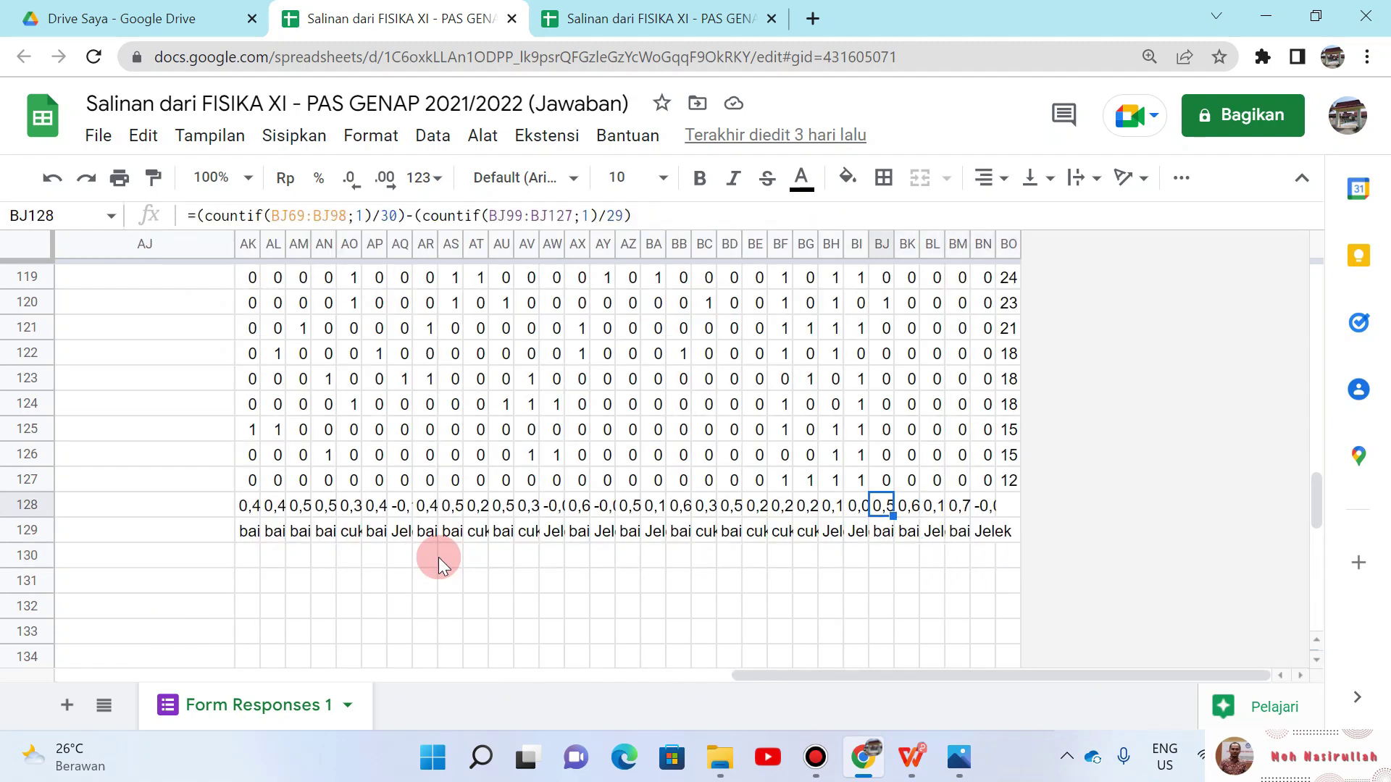
key(Left)
key(Left)
key(ctrl+Left)
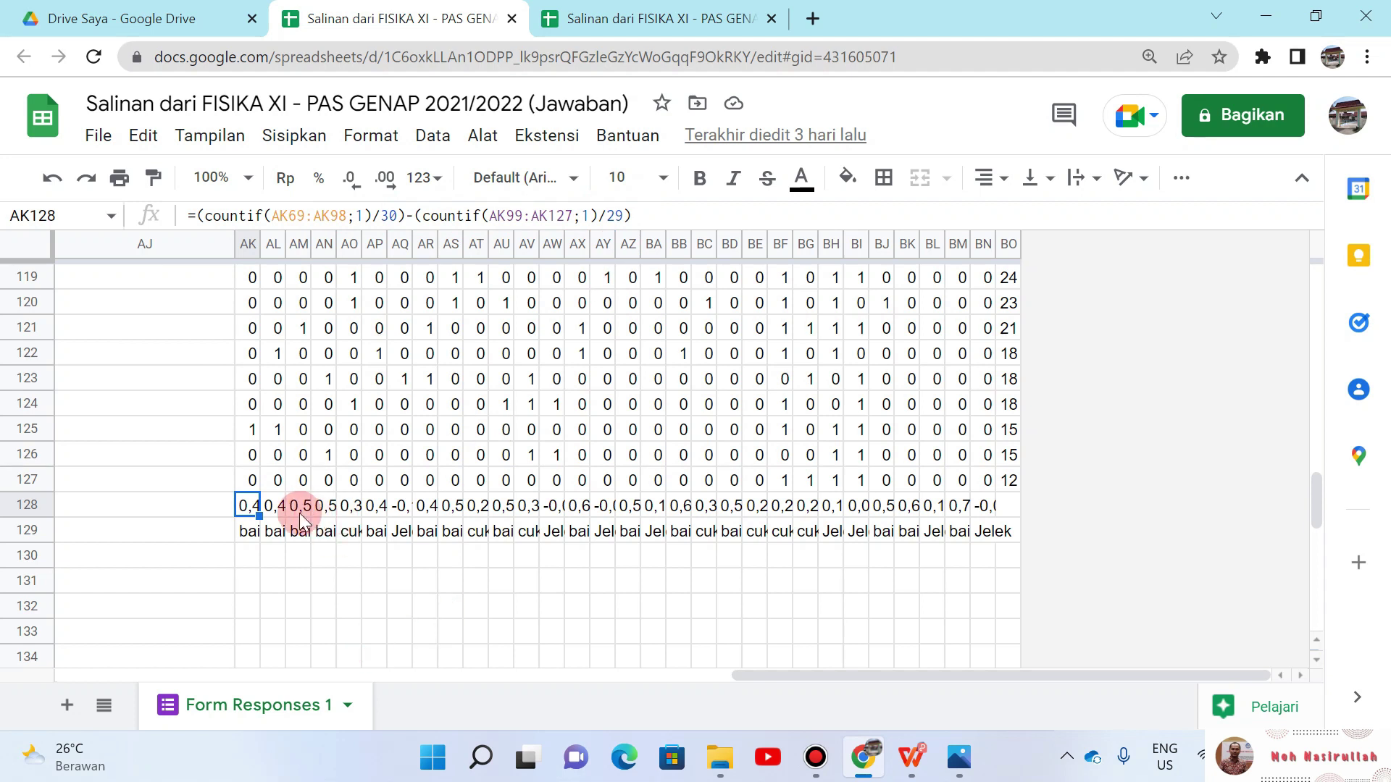
Step: Switch from the completed reference spreadsheet back to the working copy of the answer spreadsheet
click(623, 20)
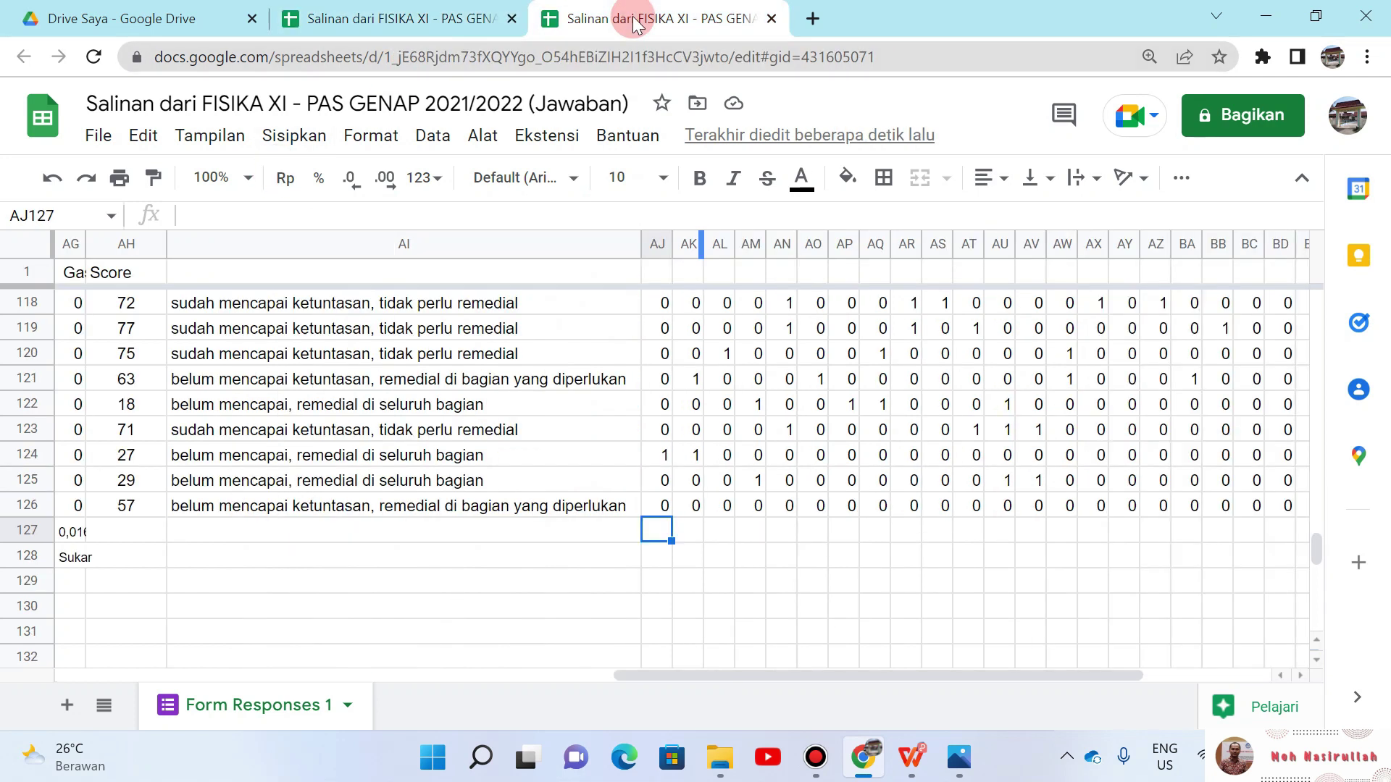
text(=coun)
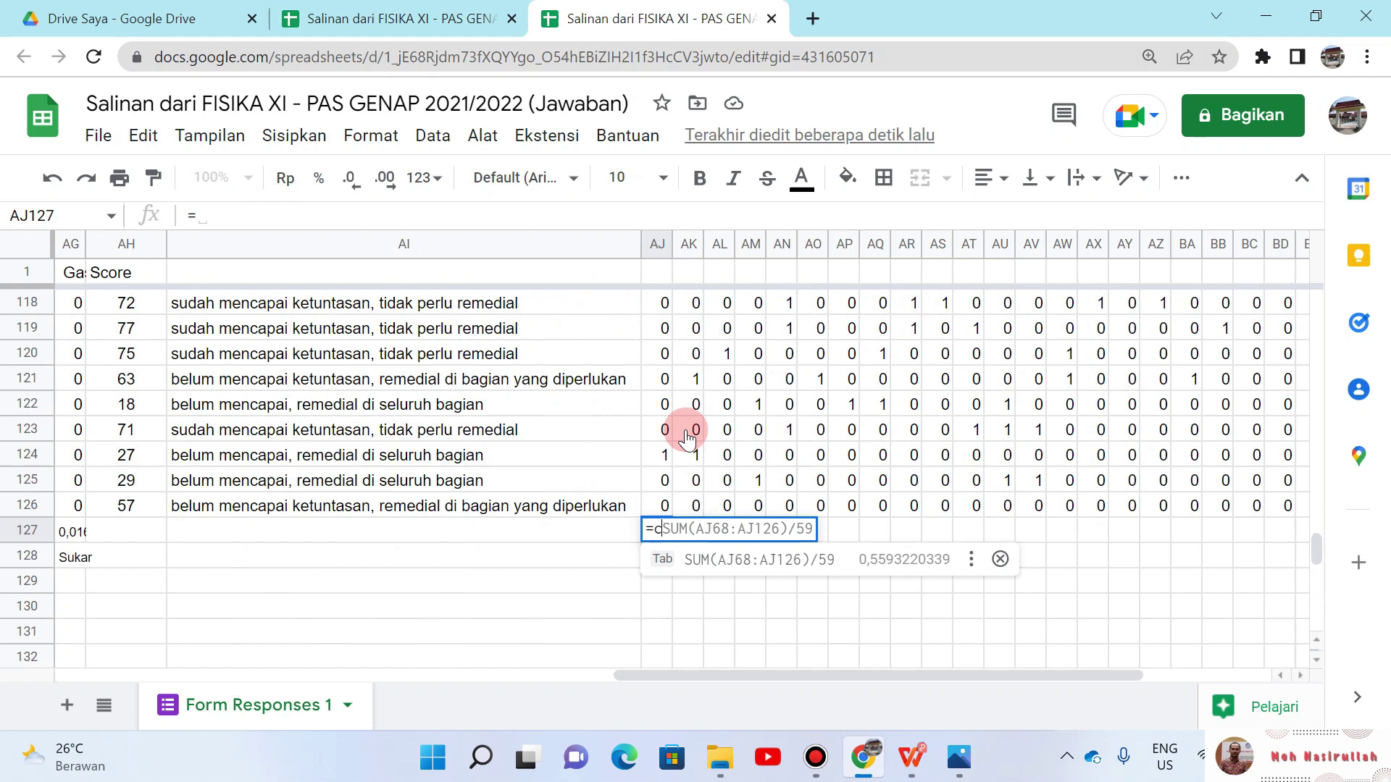
key(BackSpace)
key(BackSpace)
key(BackSpace)
key(BackSpace)
text(( )
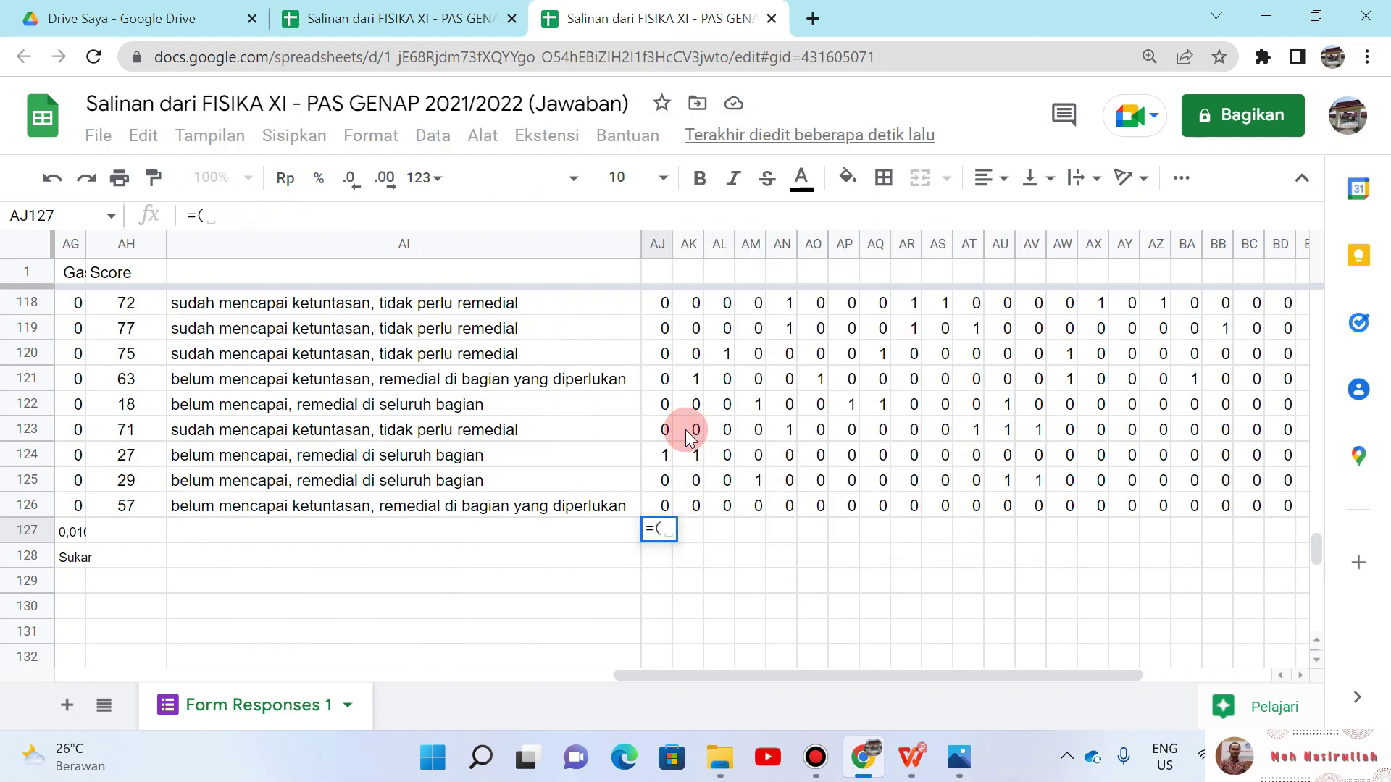
text(c)
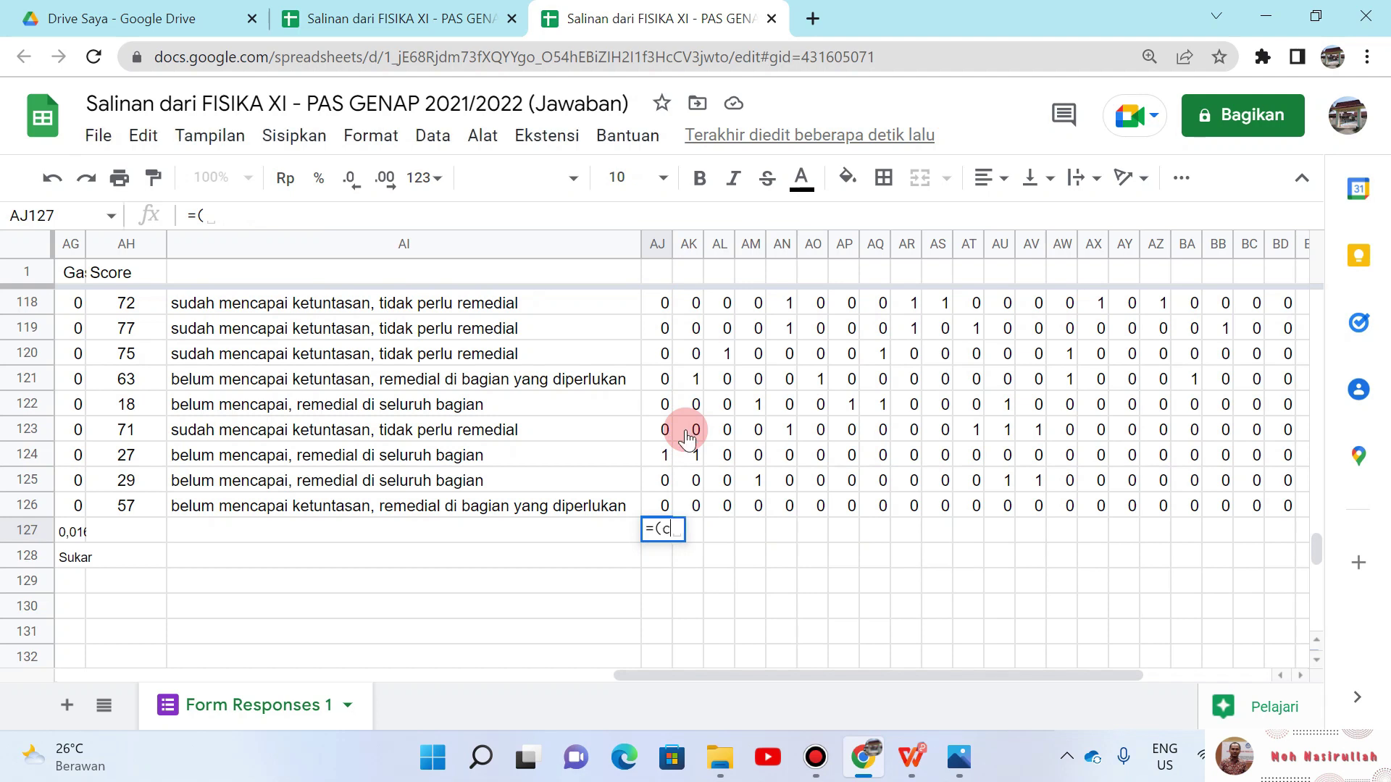
text(ountif()
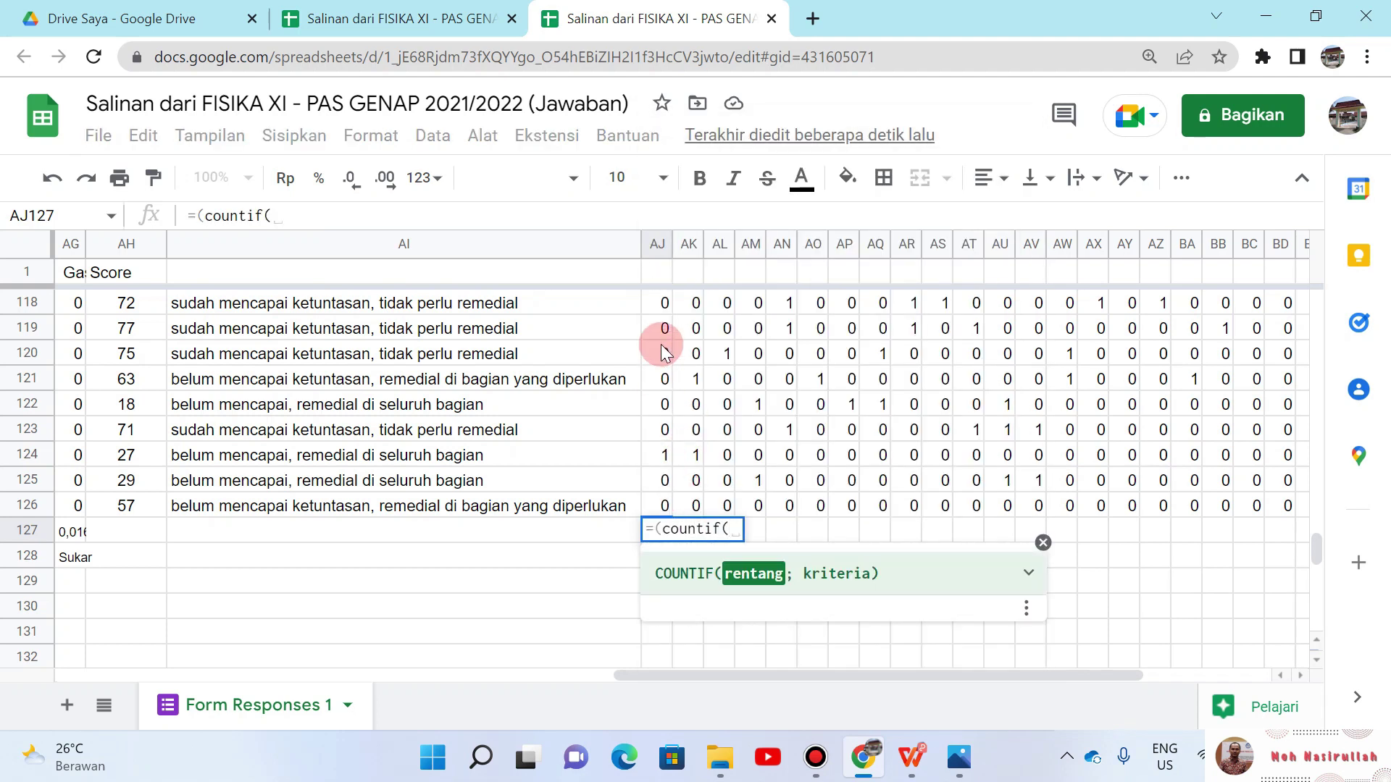
click(663, 326)
key(Escape)
Step: Locate student number 30 in column A of the score table and fill the whole row 97 with standard yellow
key(Left)
key(Left)
key(Left)
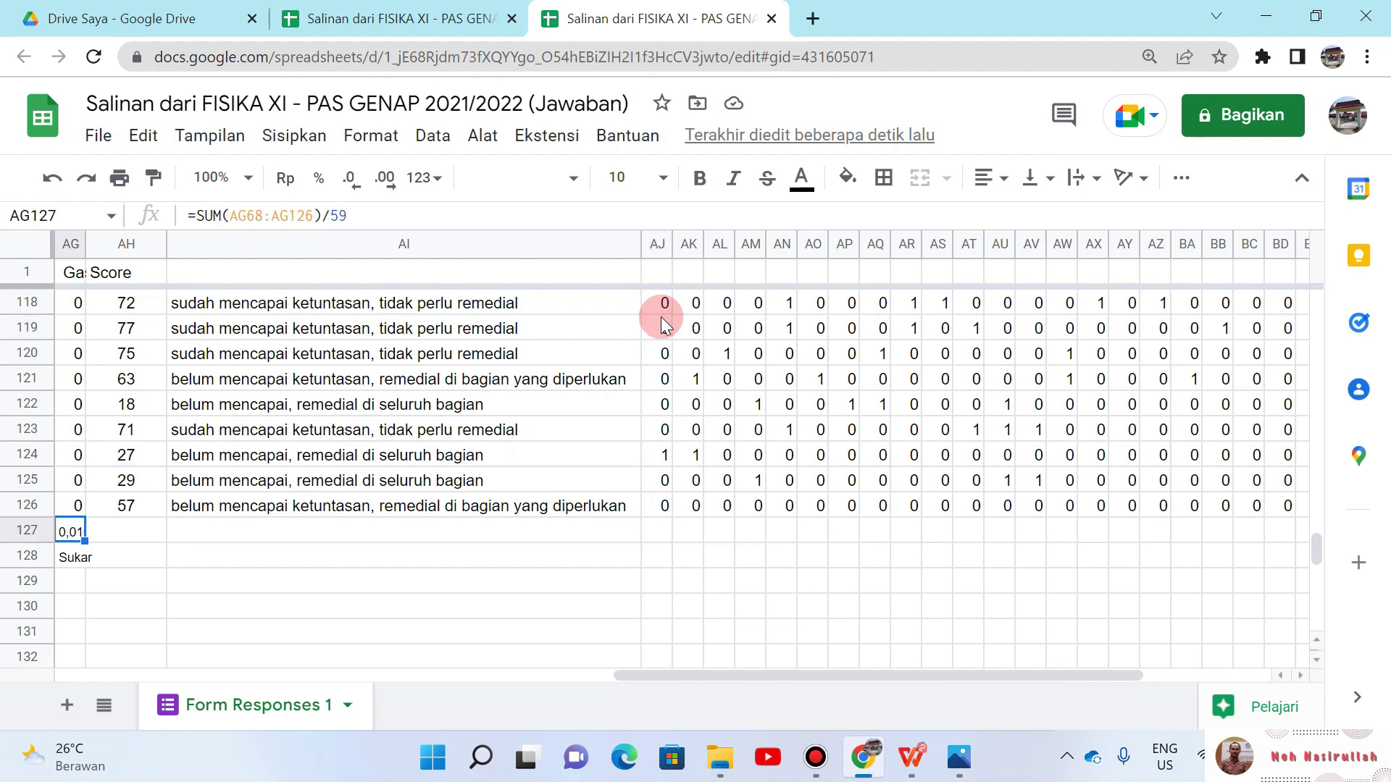
key(Home)
key(Up)
key(Up)
key(Up)
key(Up)
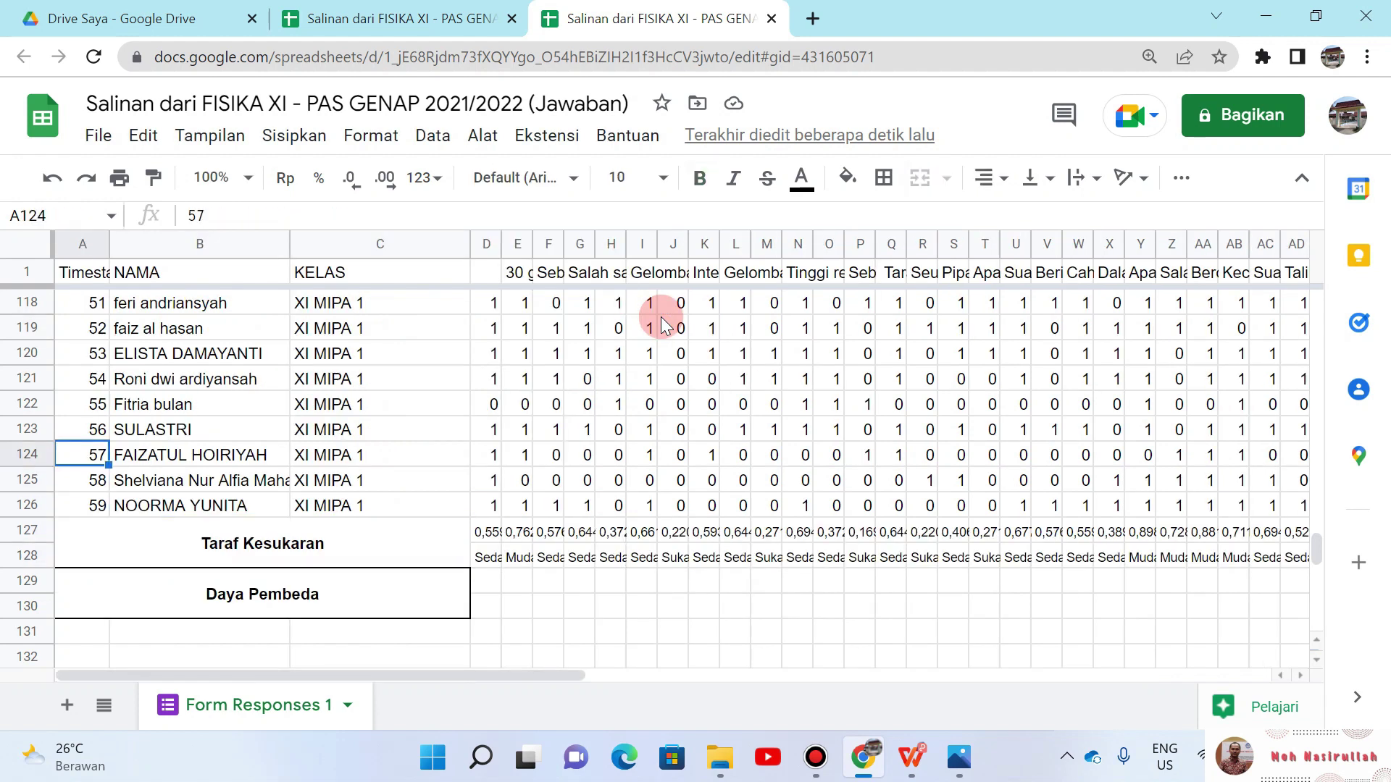
key(ctrl+Up)
key(Down)
key(Down)
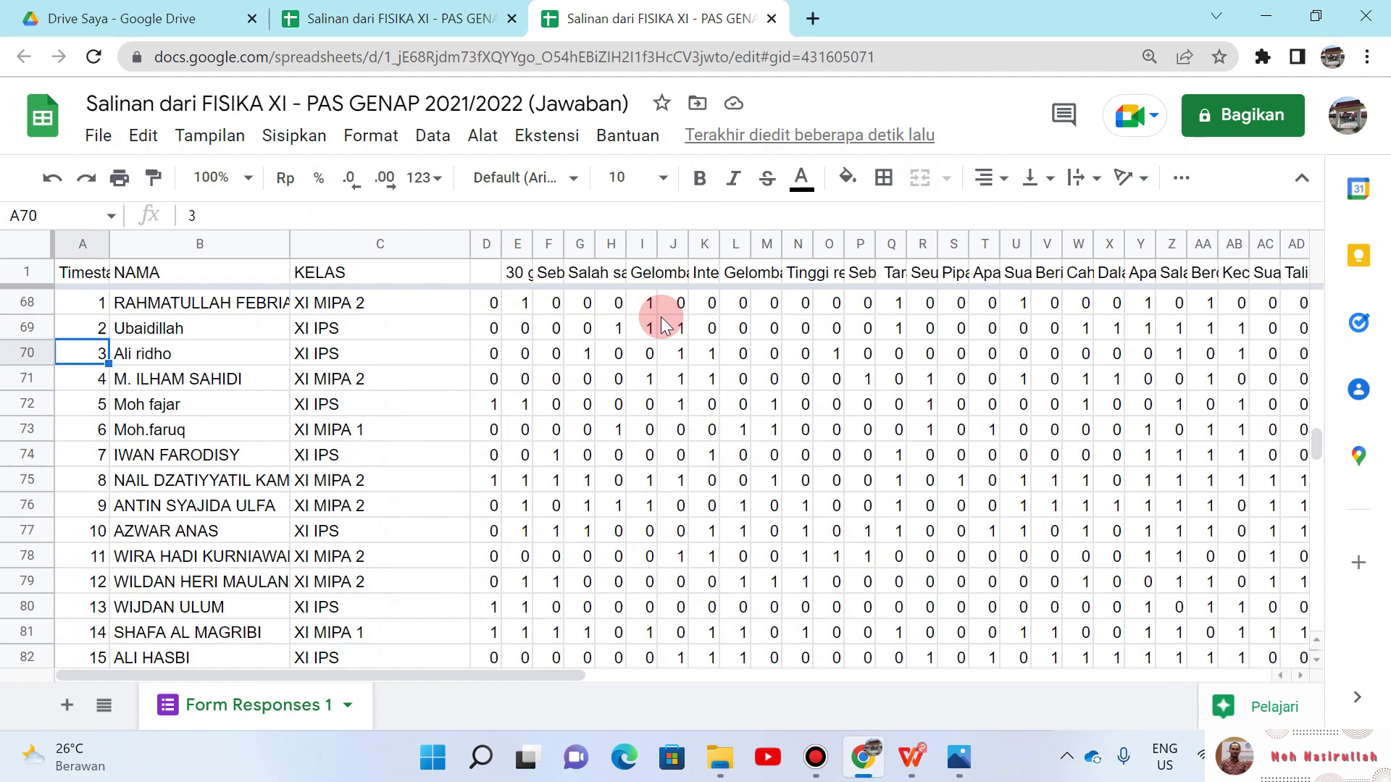
key(Down)
key(Down)
key(Down)
key(Down)
key(Down)
key(Down)
key(Down)
key(Down)
key(Down)
key(Down)
key(Down)
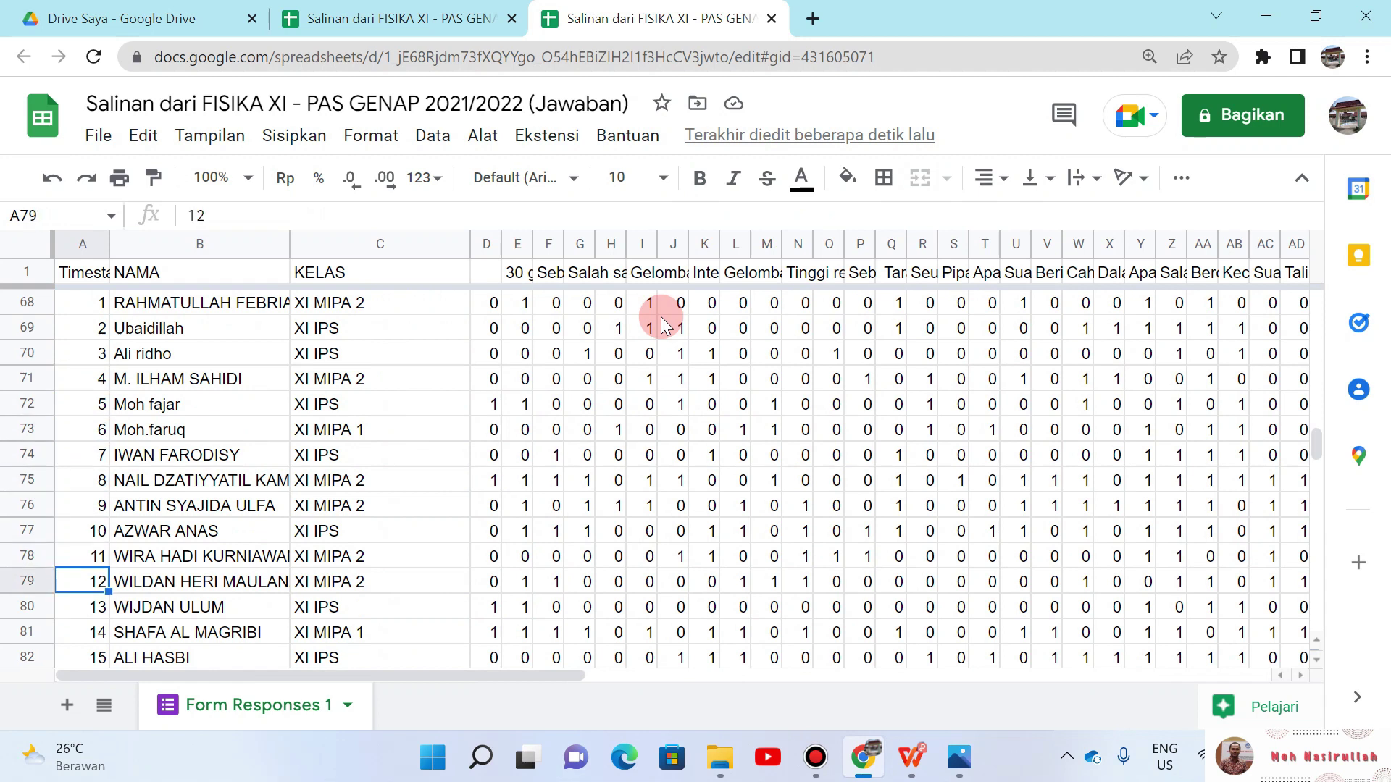
key(Down)
key(Down)
key(Down)
key(Down)
key(Down)
key(Down)
key(Down)
key(Down)
key(Down)
key(Down)
key(Down)
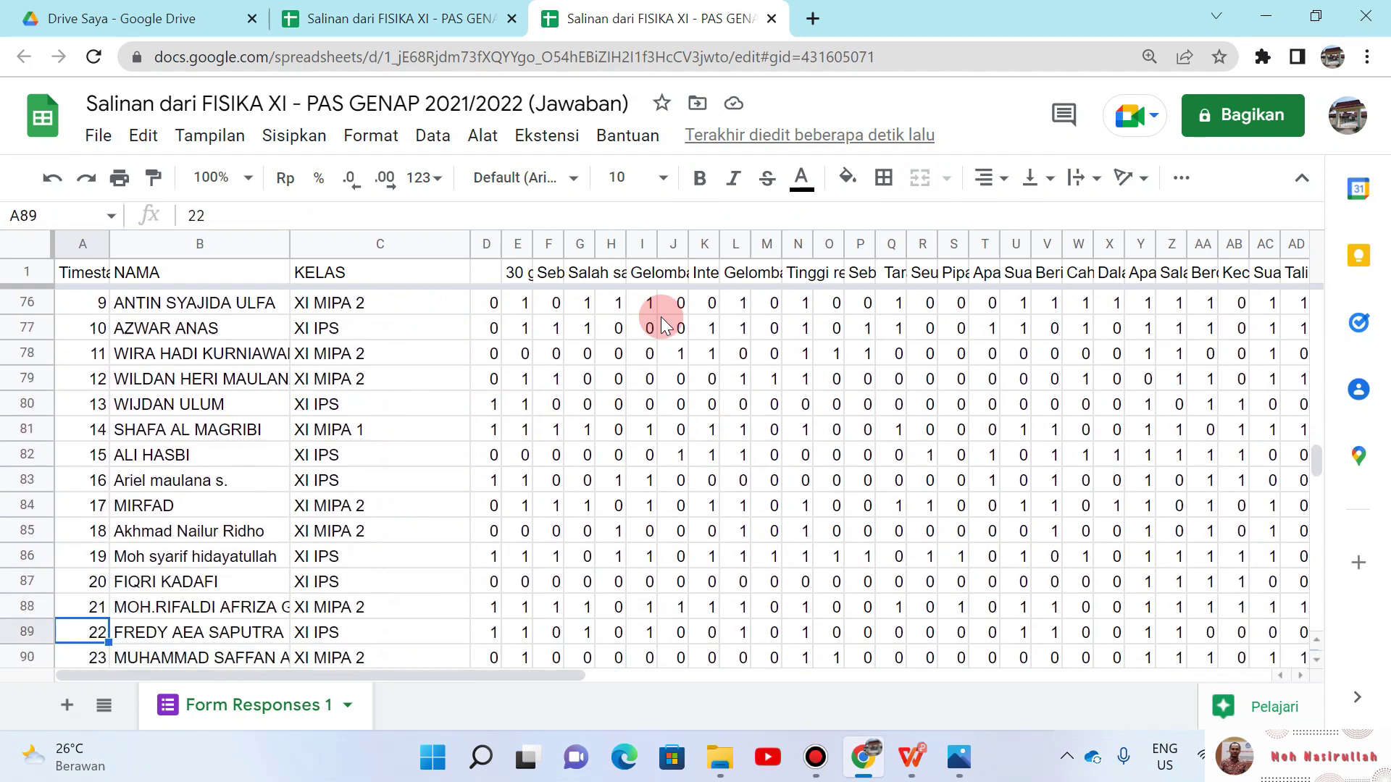
key(Down)
key(Down)
key(Down)
key(Down)
key(Down)
key(Down)
key(Down)
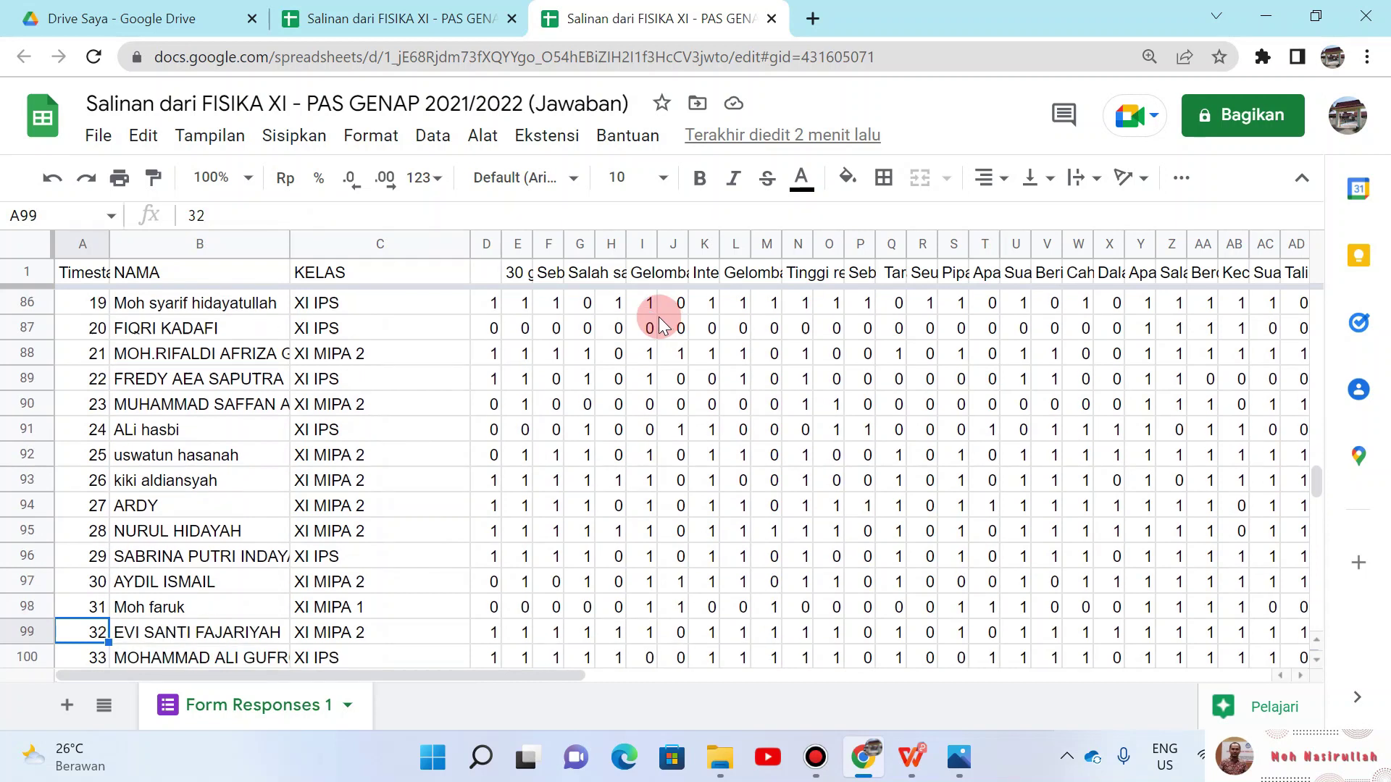
click(14, 582)
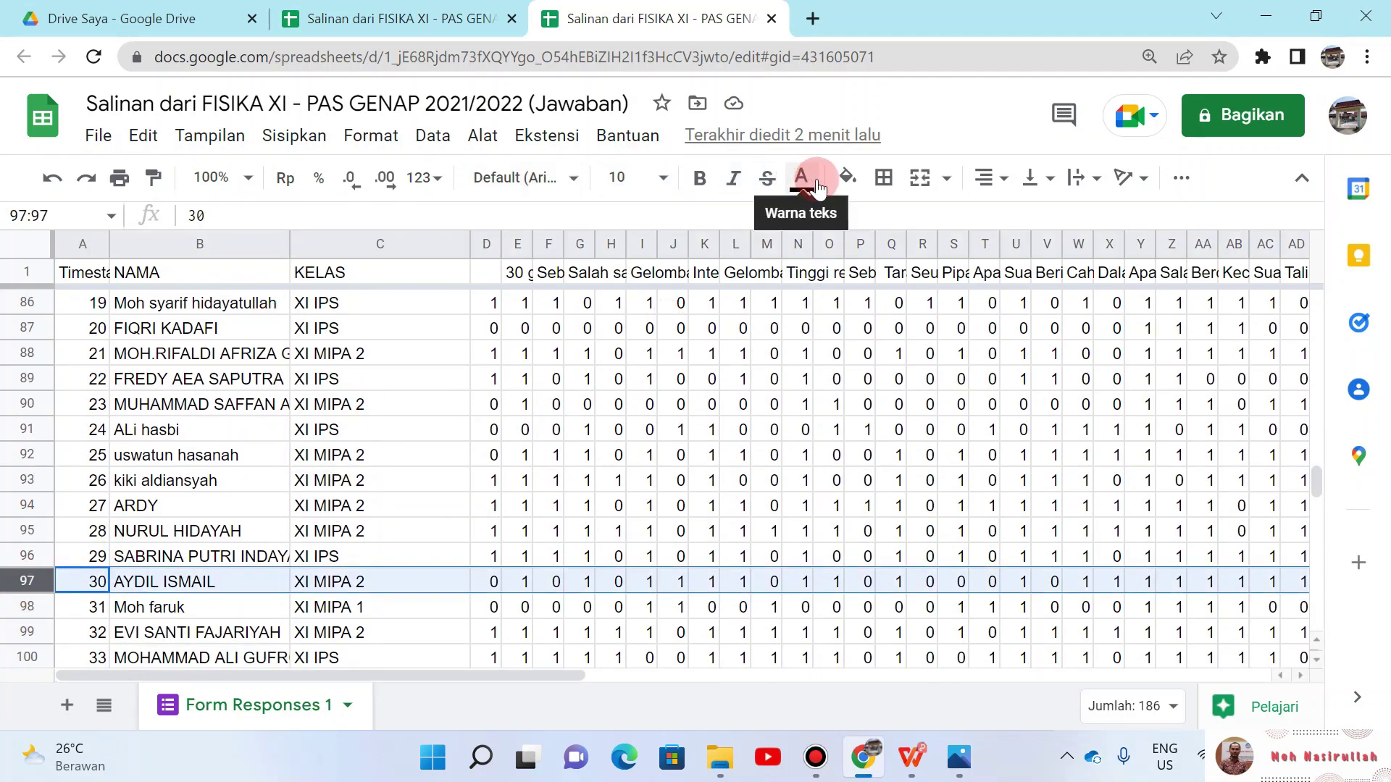
click(853, 187)
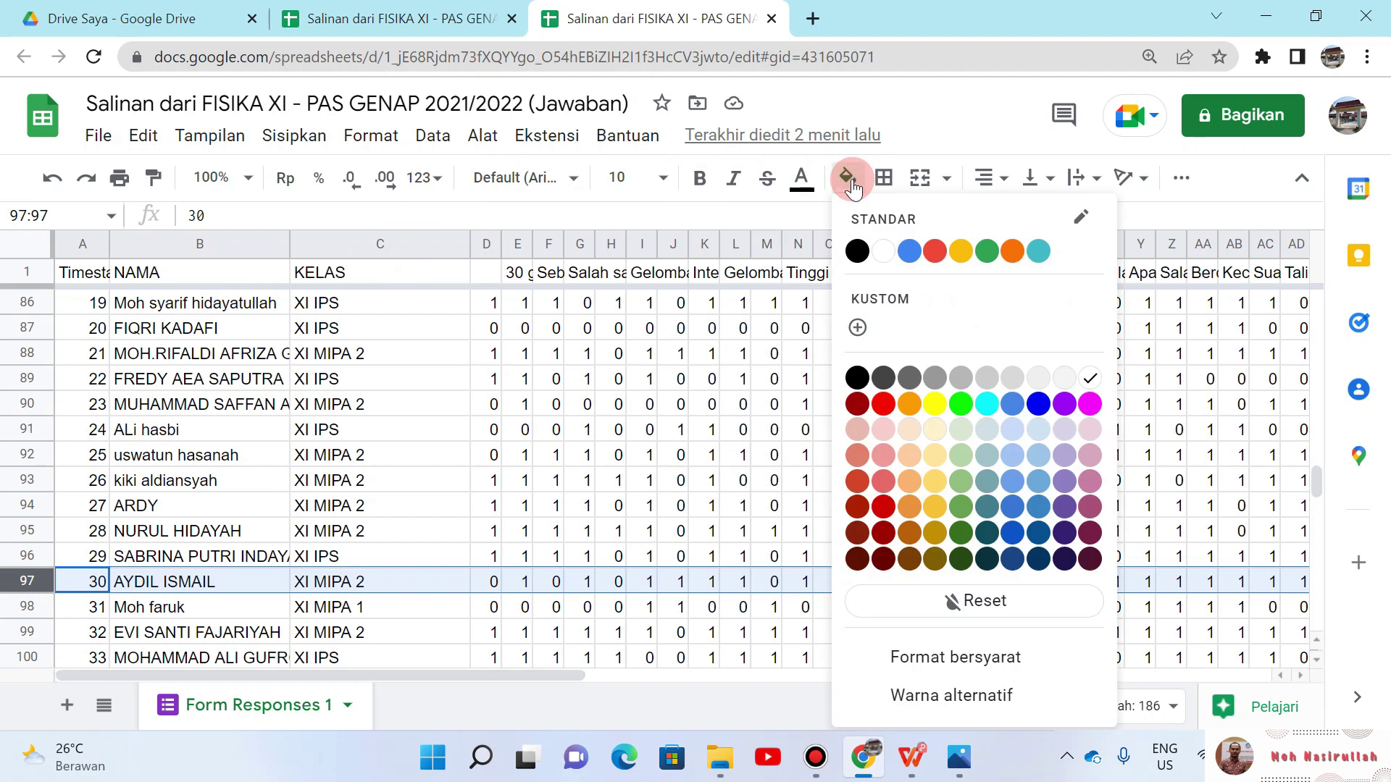
click(958, 254)
Step: Examine the highlighted row 97 across the sorted score block and the totals below it in column BN
key(Right)
key(ctrl+Right)
key(Left)
key(Left)
key(Left)
key(Left)
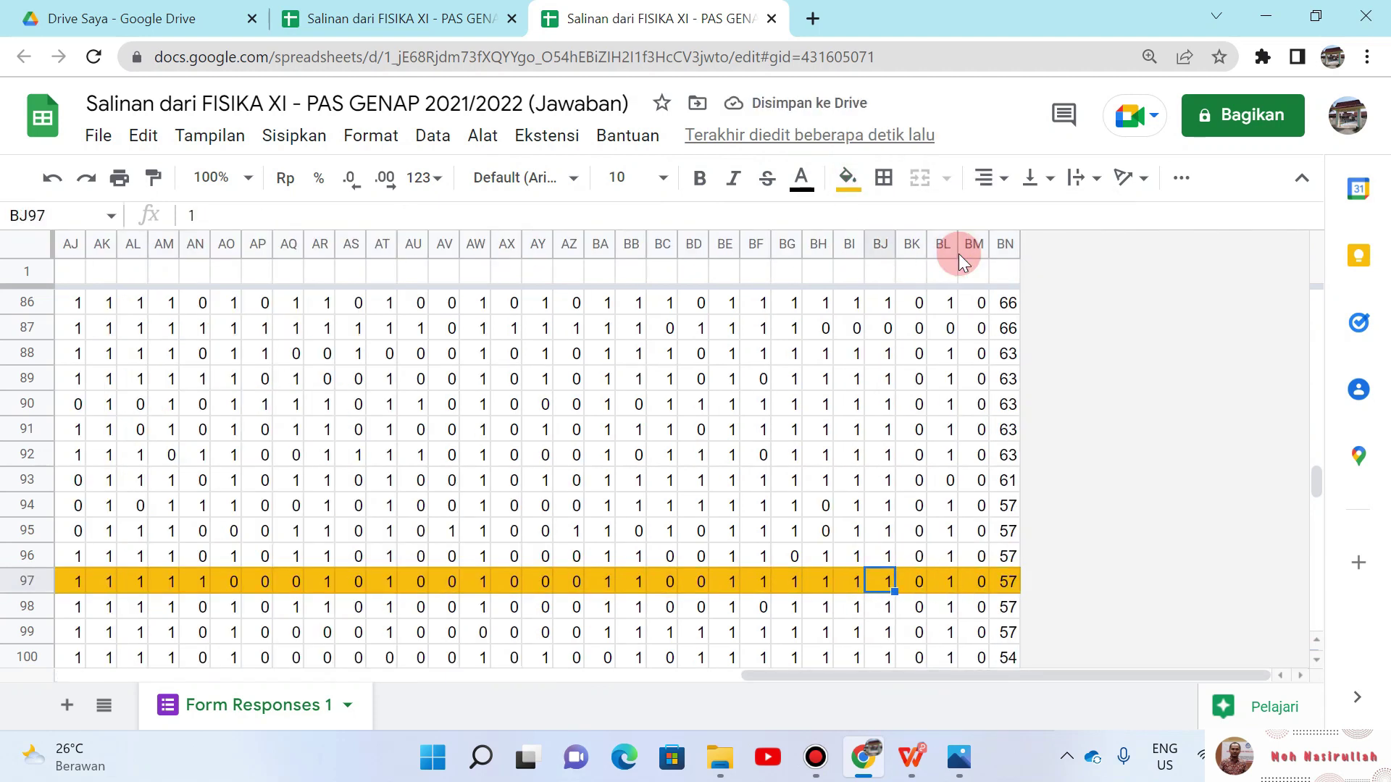
key(Left)
key(ctrl+Left)
key(Right)
key(ctrl+Right)
key(Down)
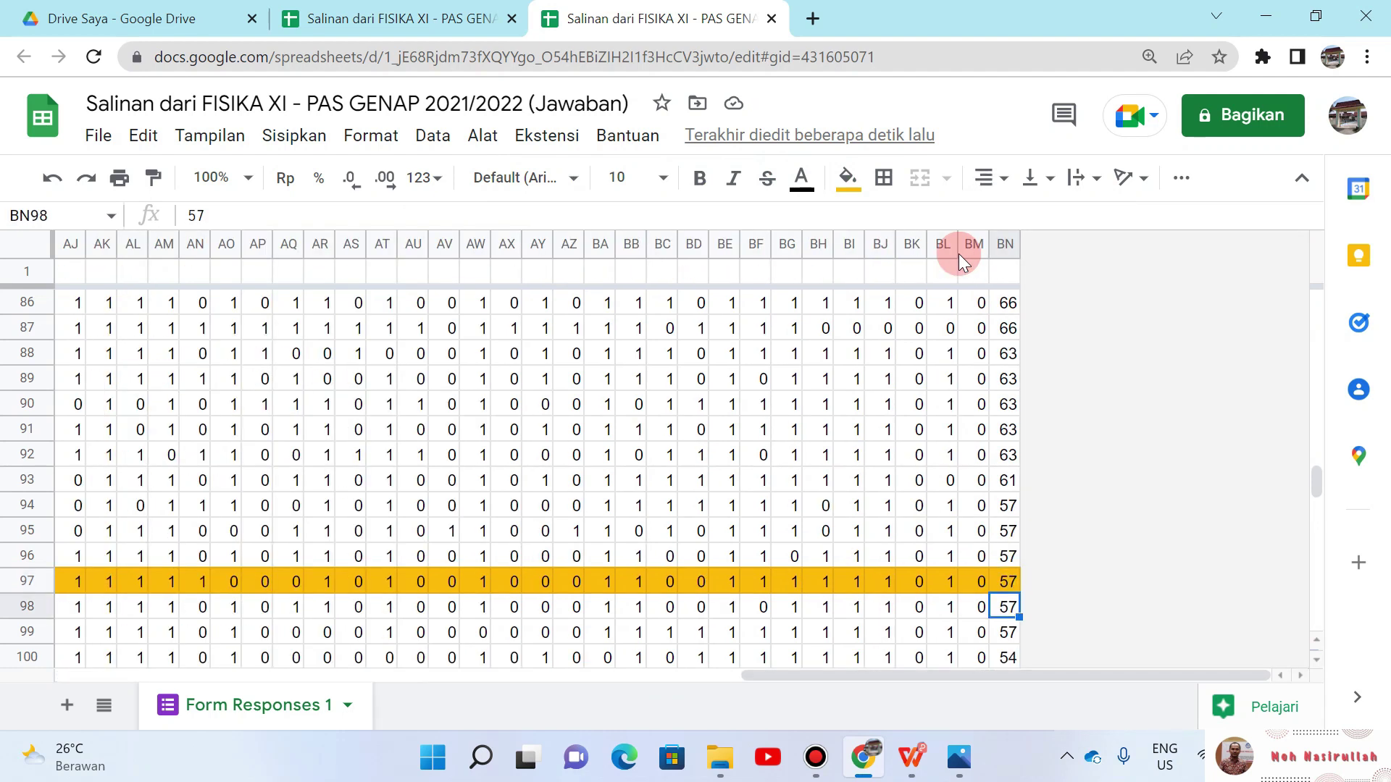
key(Down)
key(Down)
key(Down)
key(Down)
key(Down)
key(Down)
key(Down)
key(Down)
key(Down)
key(Down)
key(Down)
key(Down)
key(Down)
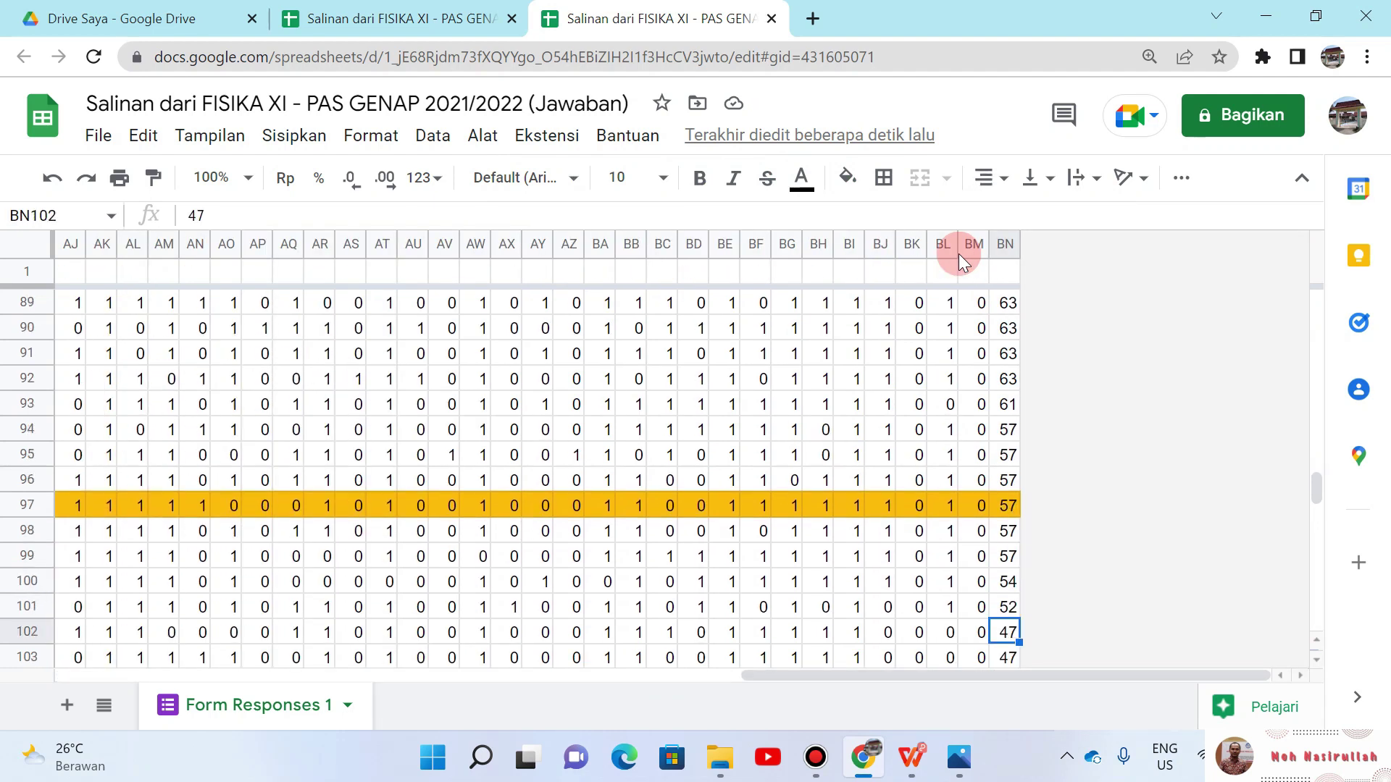
key(Down)
key(Down)
key(Down)
key(Down)
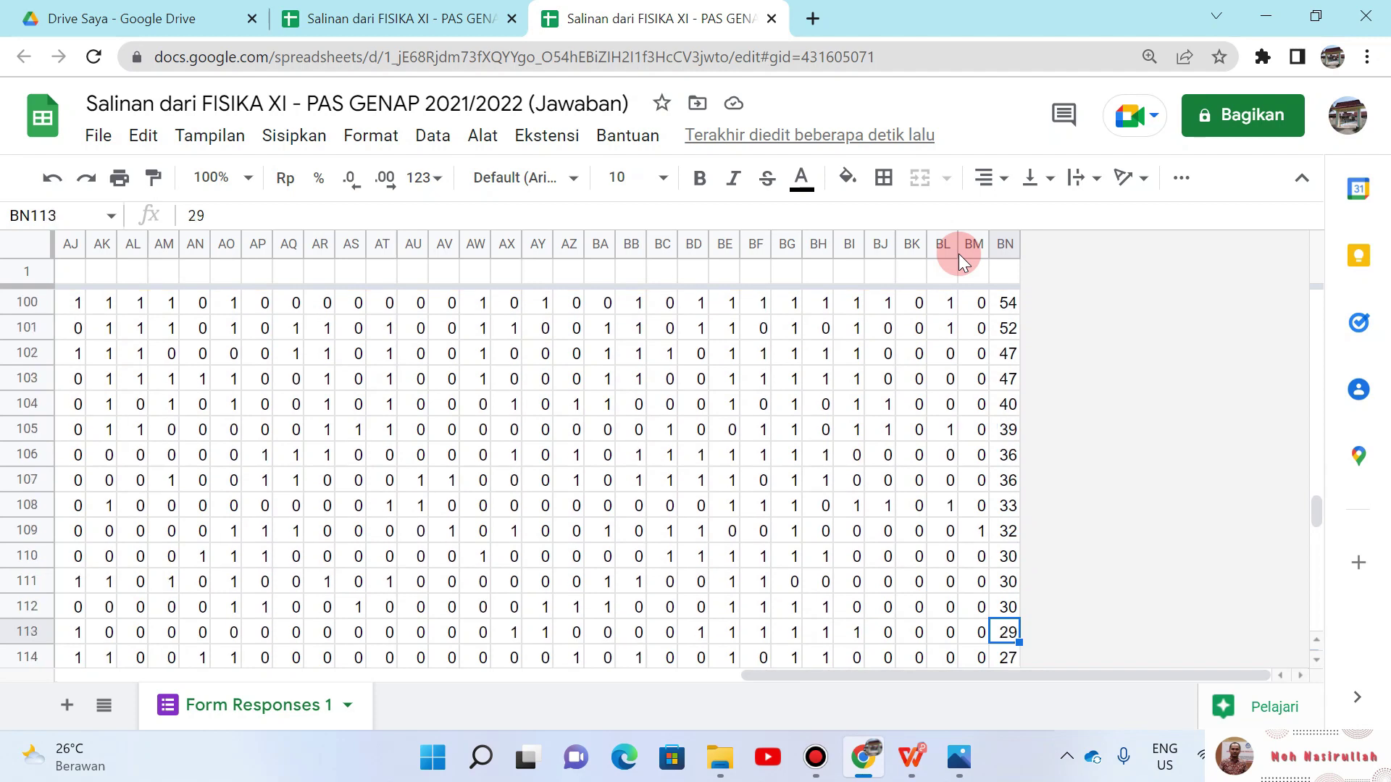
Step: Start a Daya Pembeda formula in cell AJ127, below the sorted scores, with =(countif(
key(ctrl+Down)
key(Down)
key(ctrl+Left)
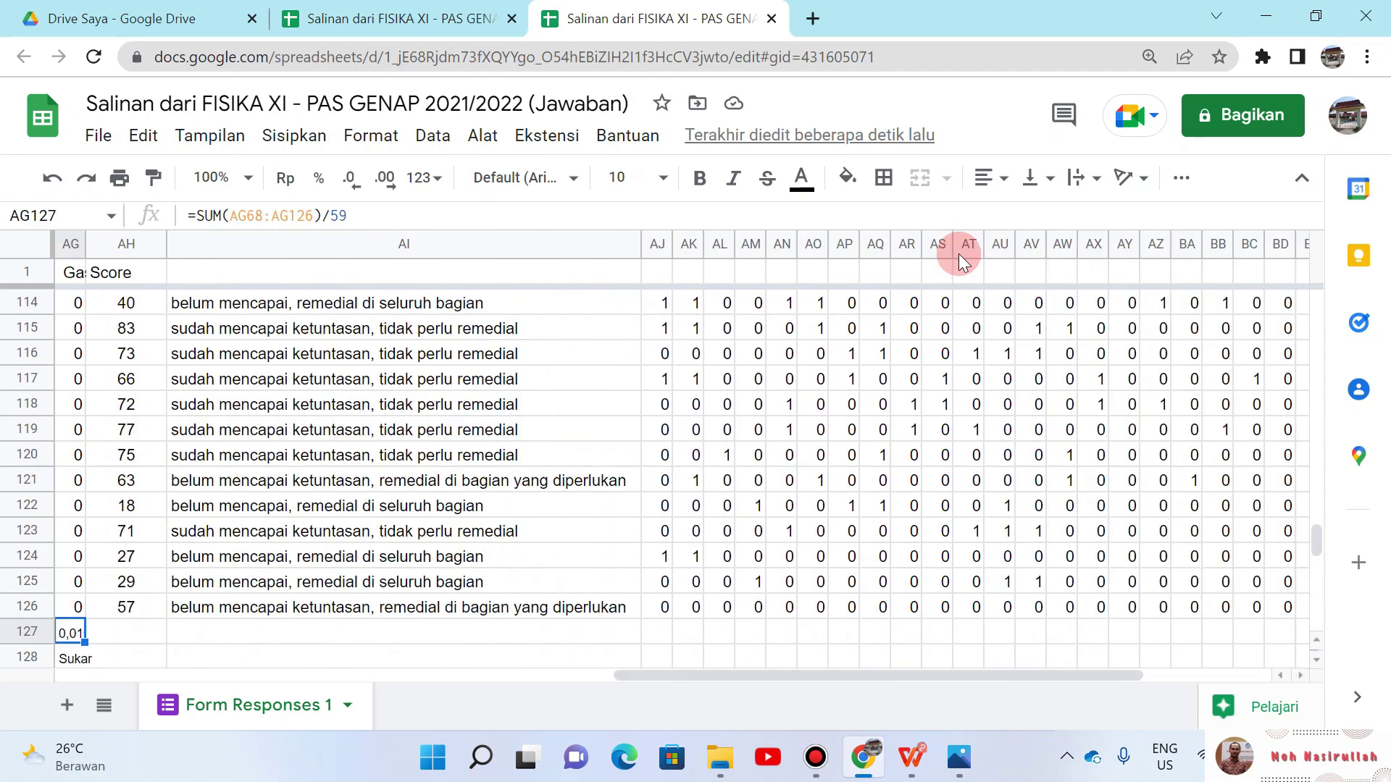
key(Right)
key(Right)
key(Right)
key(Right)
key(Left)
text(=)
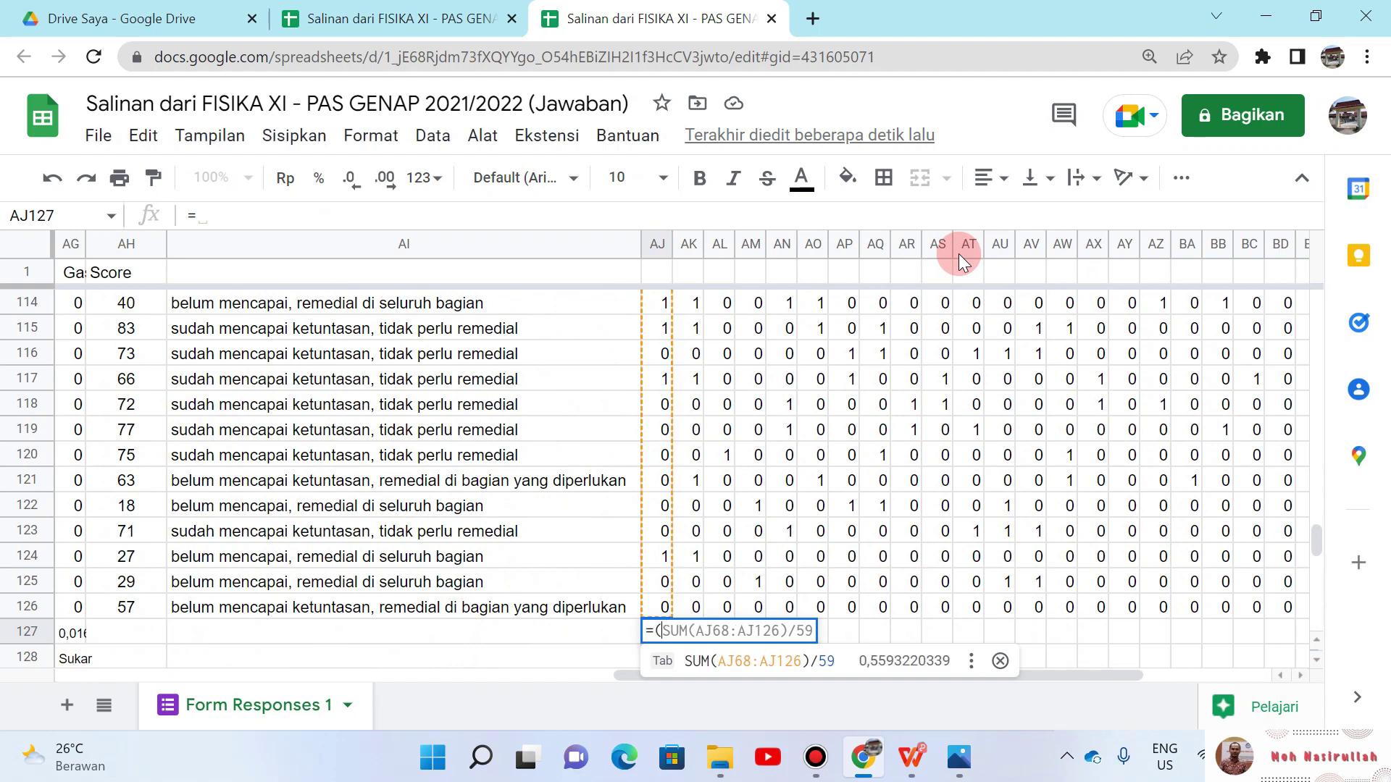
text((count)
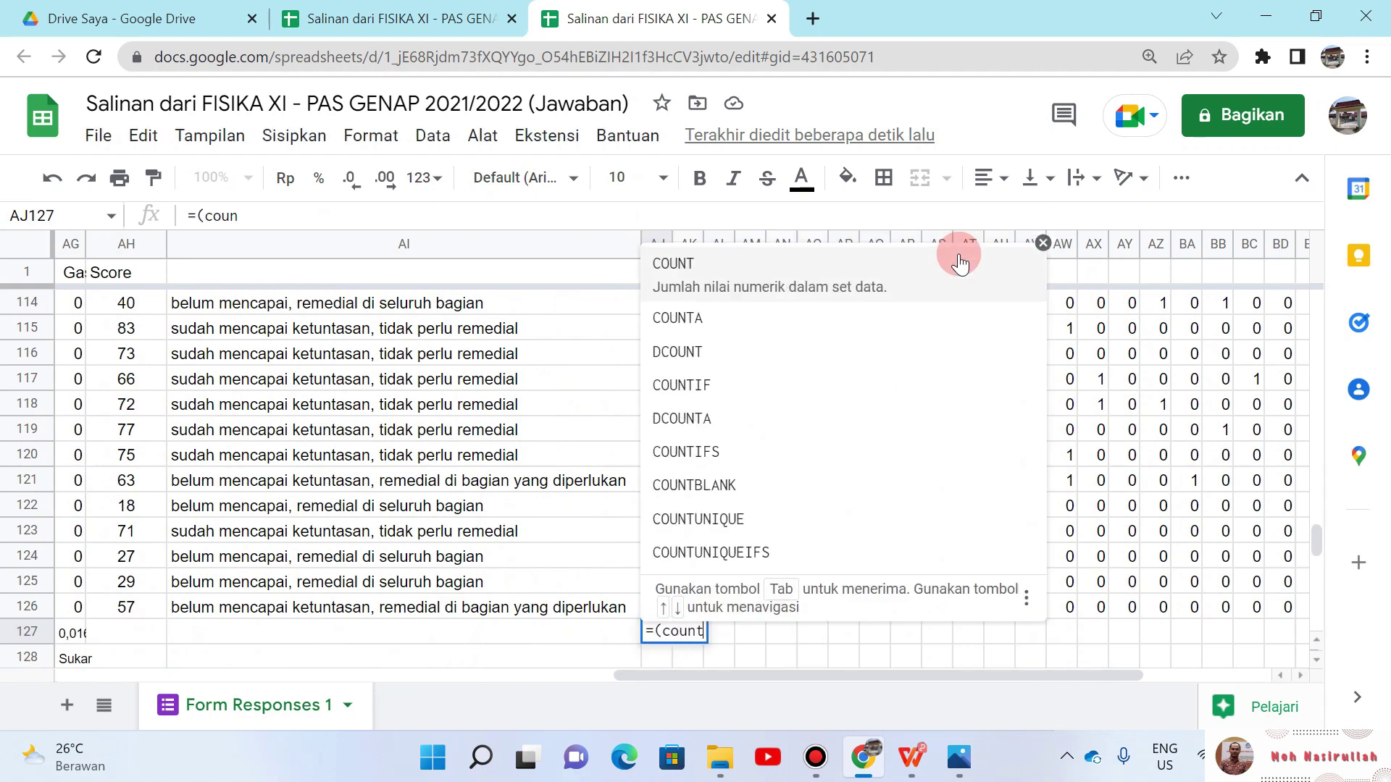
text(if()
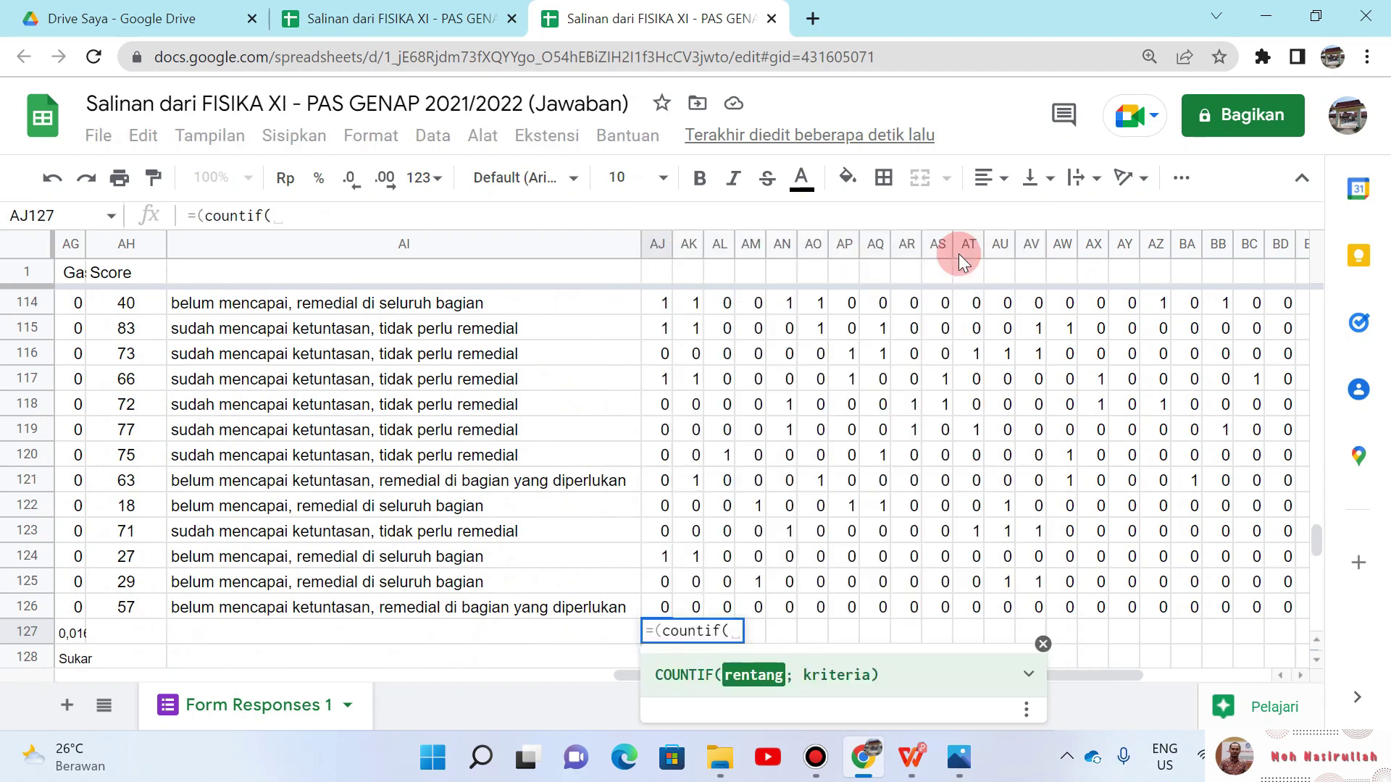
Step: Set the COUNTIF range to the upper group AJ68:AJ97, from the highlighted row up to the first score row
key(Up)
key(Up)
key(Up)
key(Up)
key(Up)
key(Up)
key(Up)
key(Up)
key(Up)
key(Up)
key(Up)
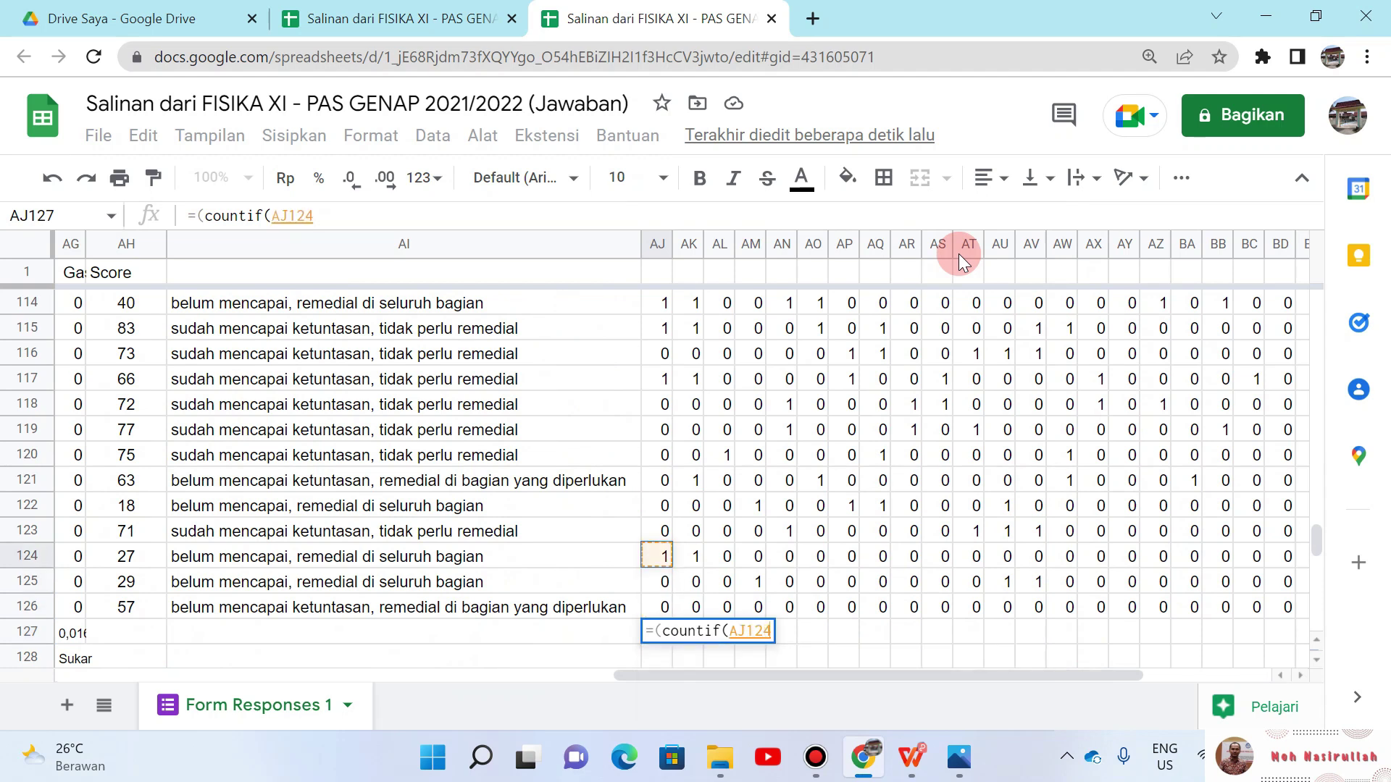
key(Up)
key(Up)
key(Up)
key(Up)
key(Up)
key(Up)
key(Up)
key(Up)
key(Up)
key(Up)
key(Up)
key(Up)
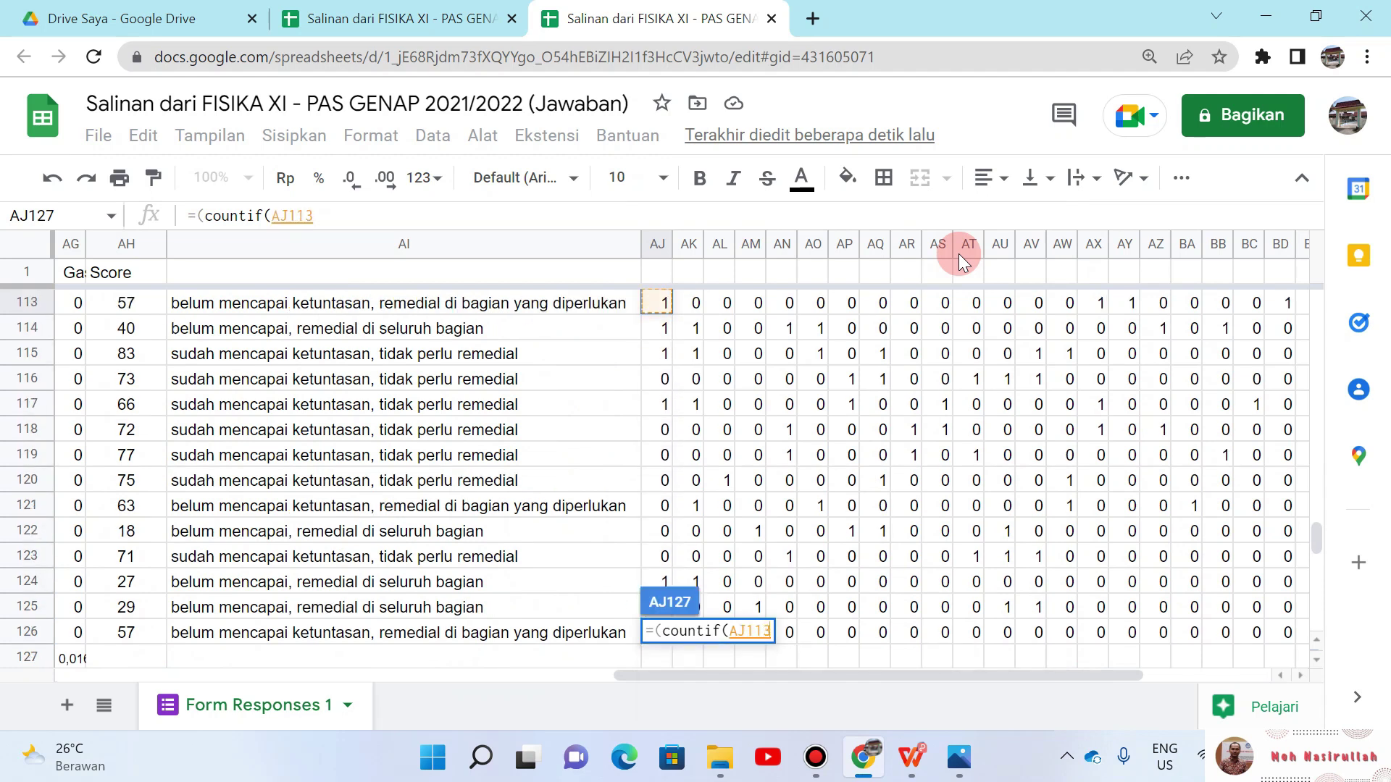
key(Up)
key(Up)
key(Up)
key(Up)
key(Up)
key(Up)
key(Up)
key(Up)
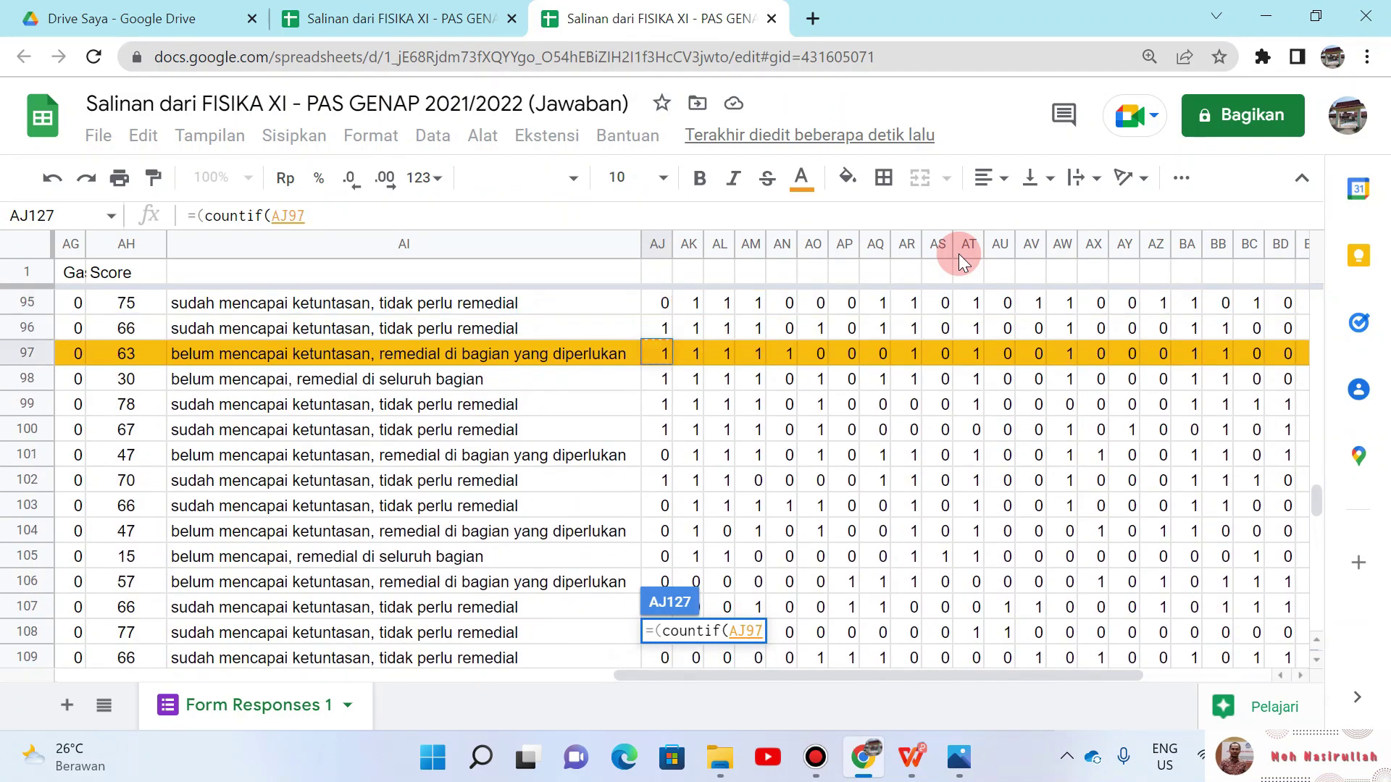
key(shift+Down)
key(shift+Up)
key(shift+Up)
key(shift+Up)
key(shift+Up)
key(shift+Up)
key(shift+Up)
key(shift+Up)
key(shift+Up)
key(shift+Up)
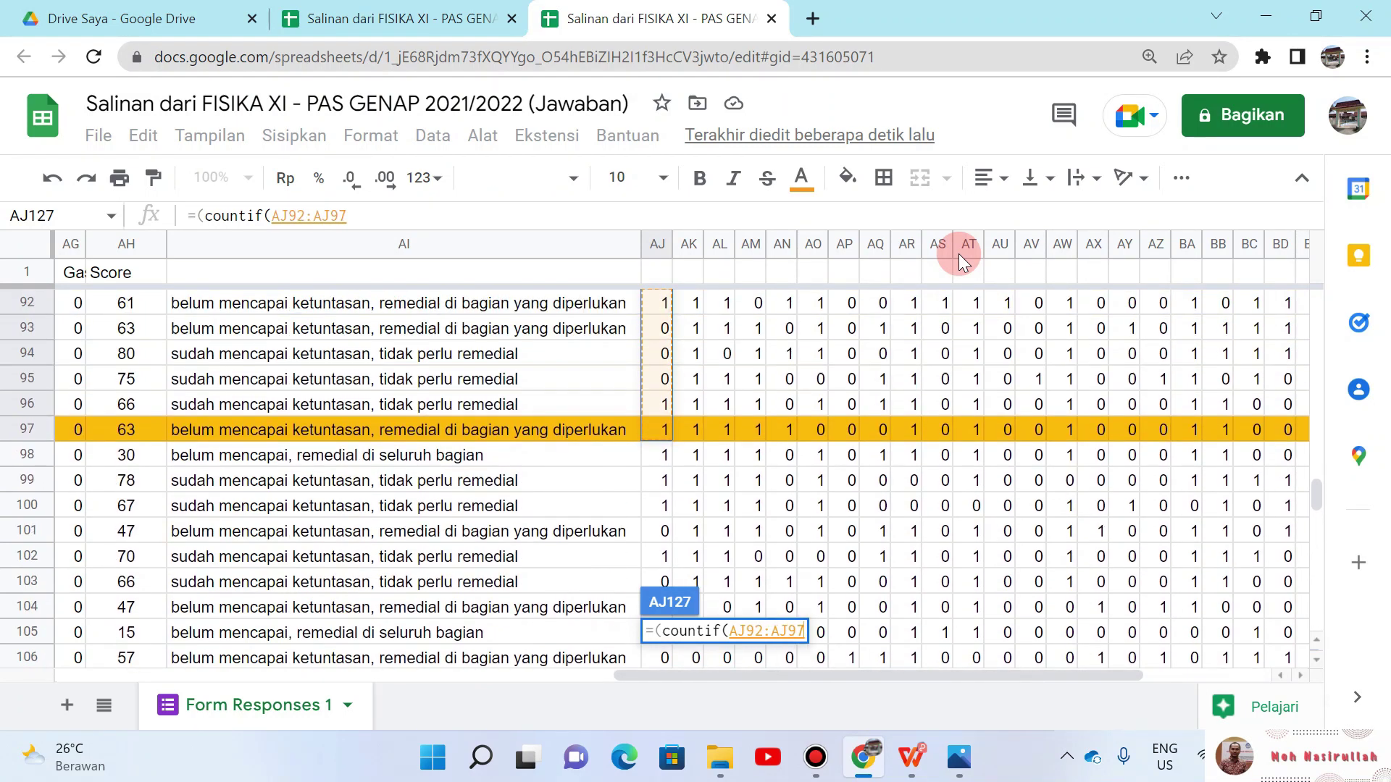
key(shift+Up)
key(shift+Up)
key(shift+Up)
key(shift+Up)
key(shift+Up)
key(shift+Up)
key(shift+Up)
key(shift+Up)
key(shift+Up)
key(shift+Up)
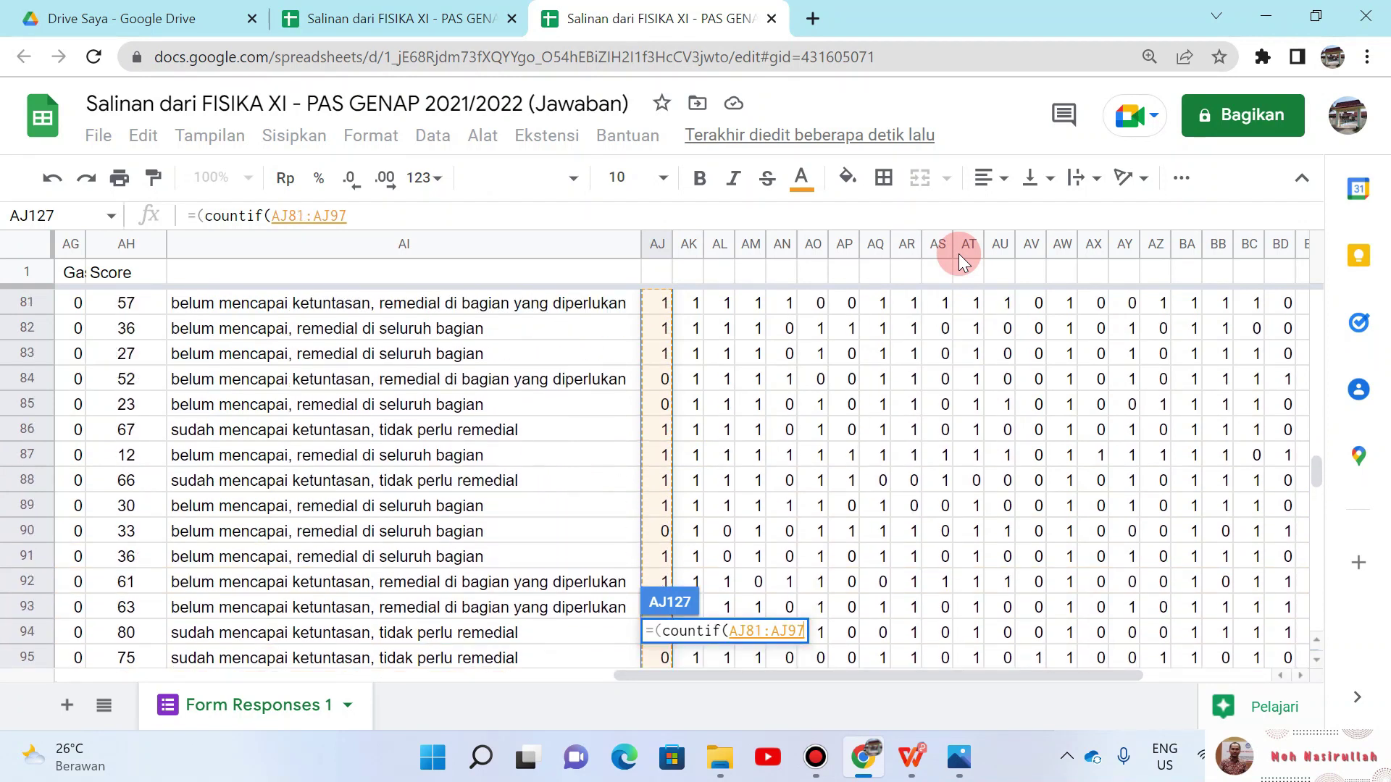
key(shift+Up)
key(shift+Up)
key(shift+Up)
key(shift+Up)
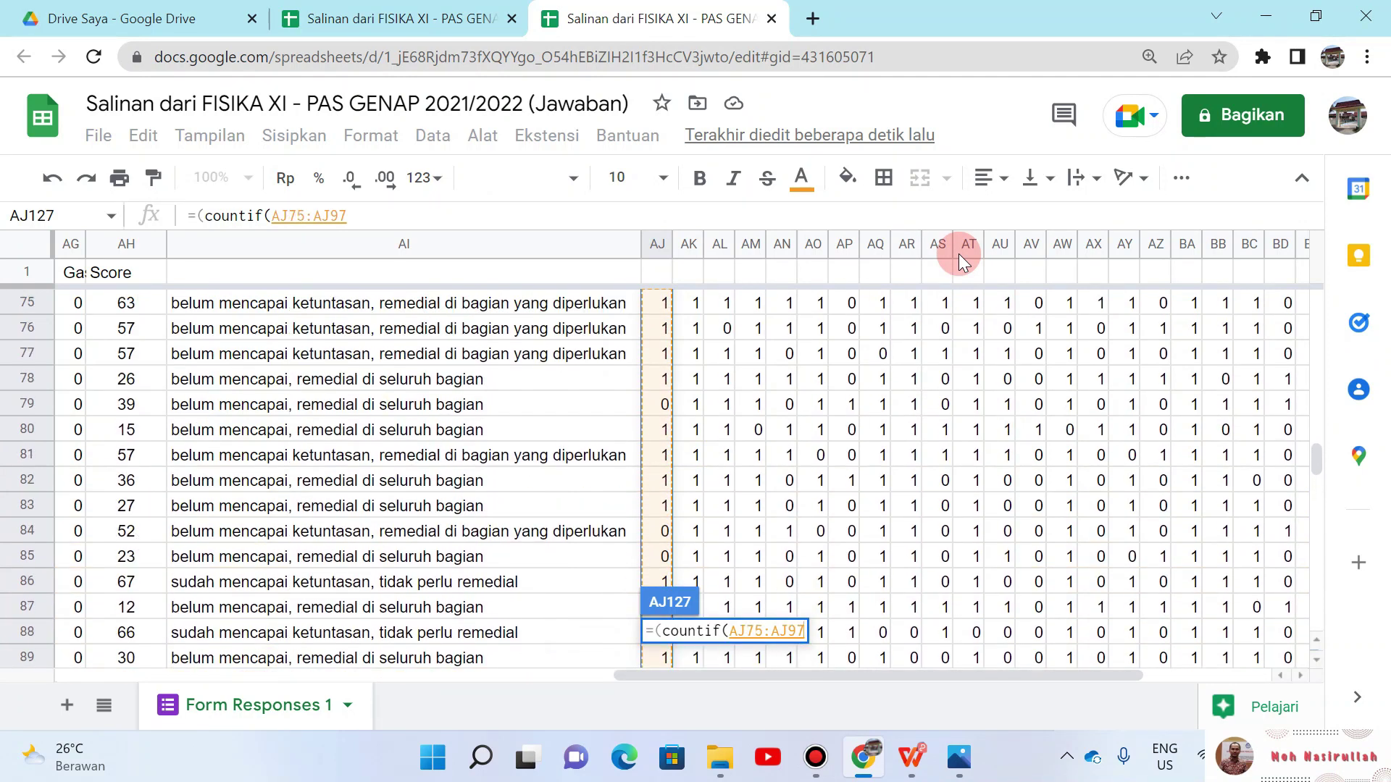
key(shift+Up)
key(shift+Up)
key(shift+Up)
key(shift+Up)
key(shift+Up)
key(shift+Up)
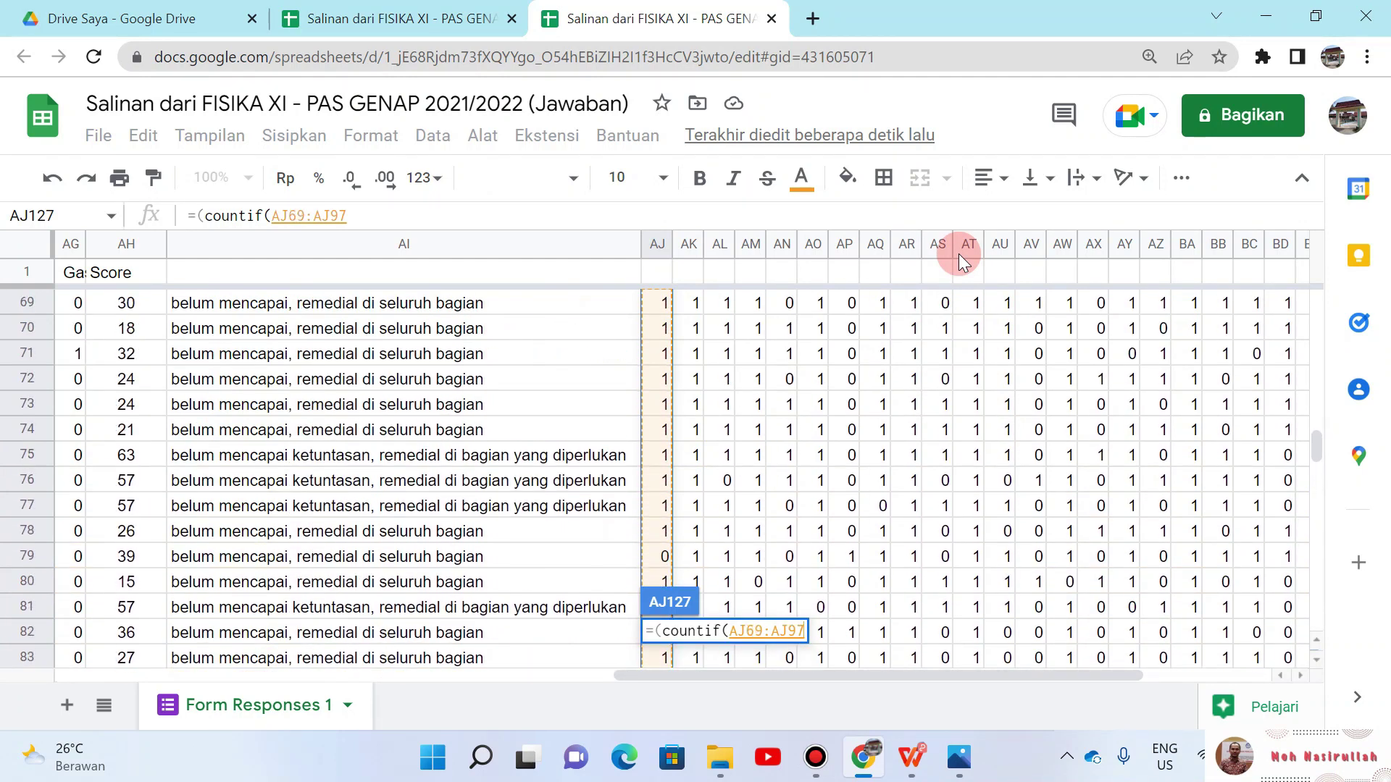
key(shift+Down)
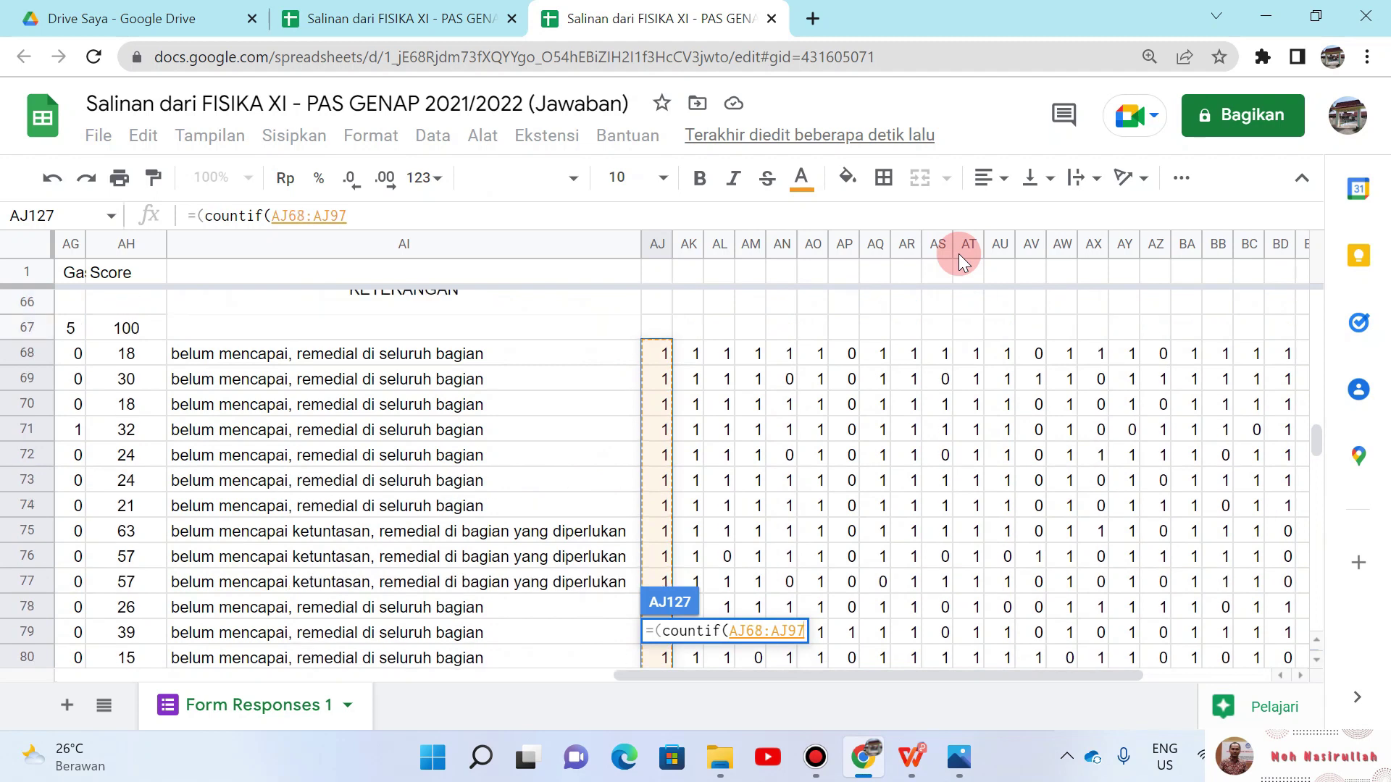
Step: Divide the upper-group COUNTIF by 30 and begin the subtracted lower-group term, extending the formula with )/30)-(countif(
text())
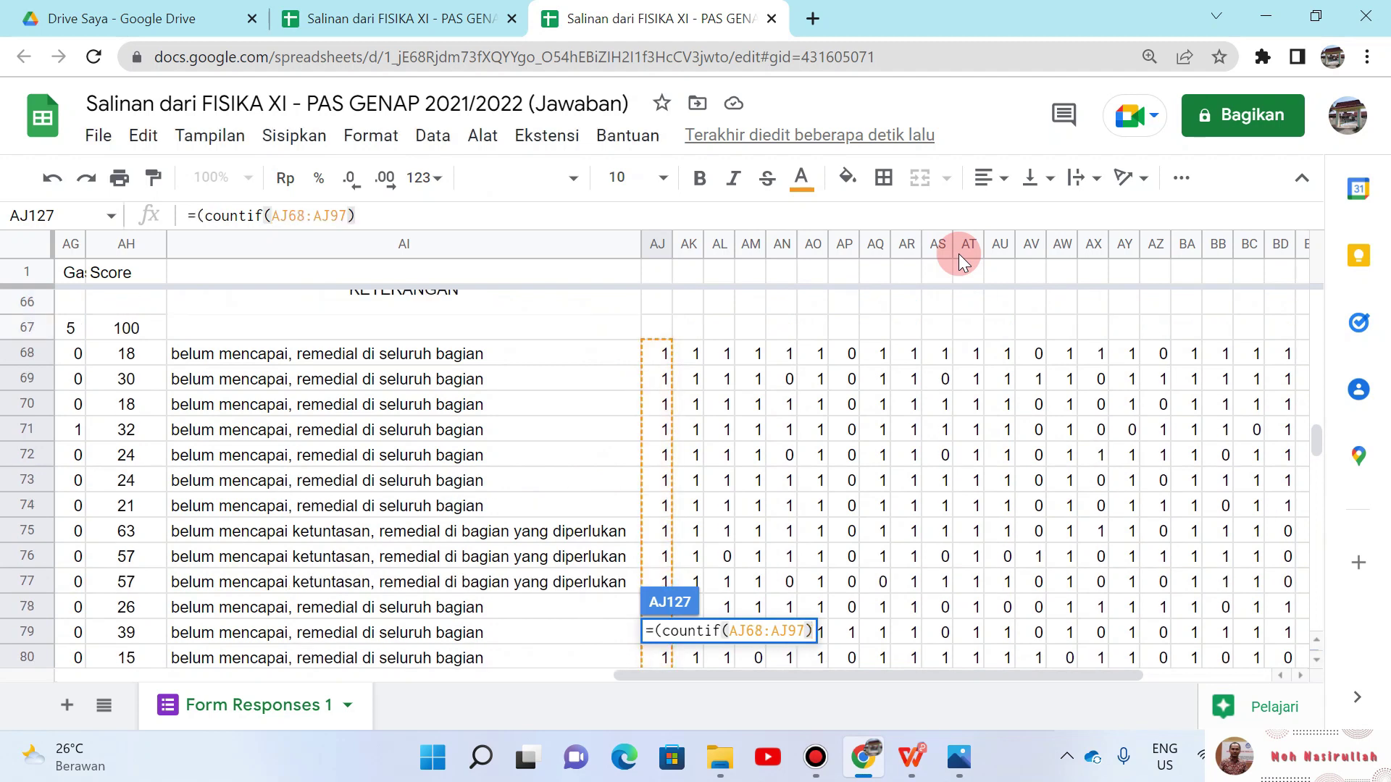
text(/3)
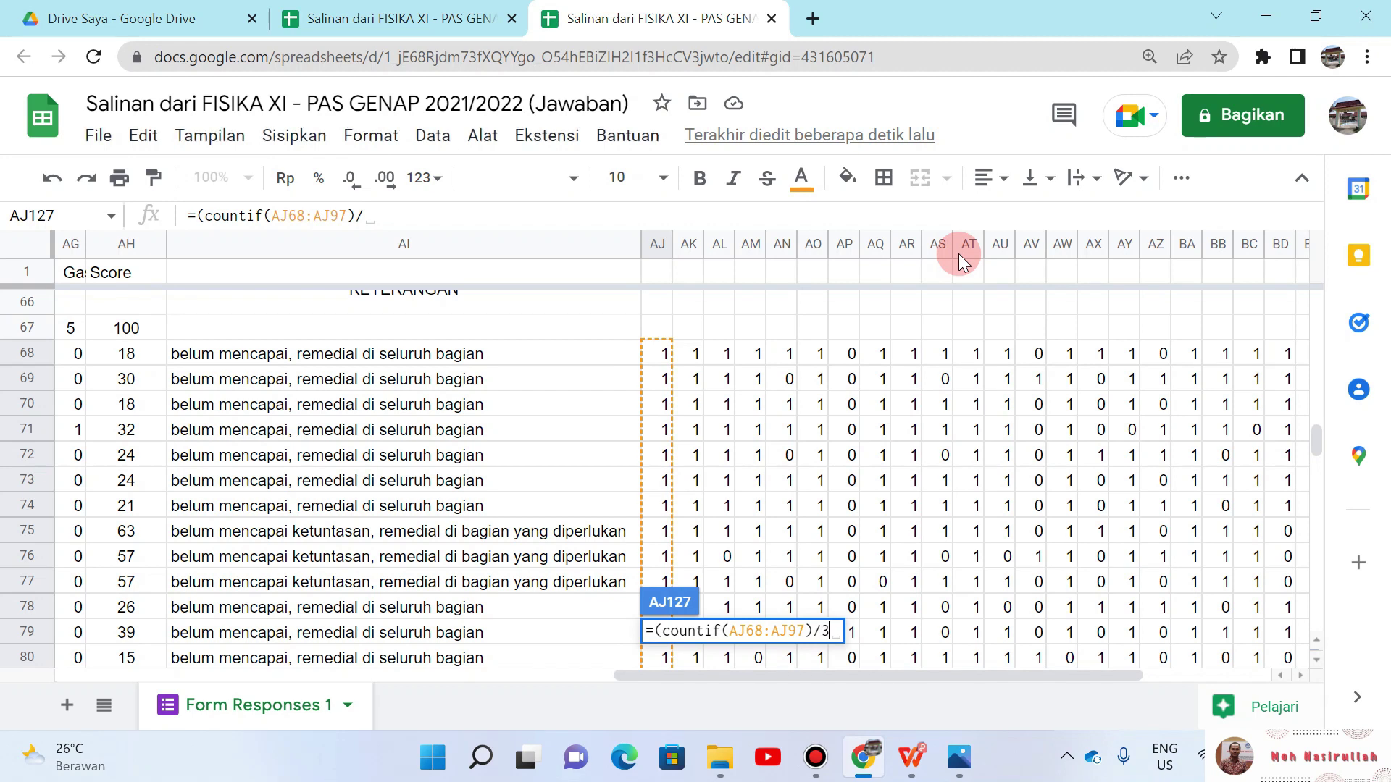
text(0)-)
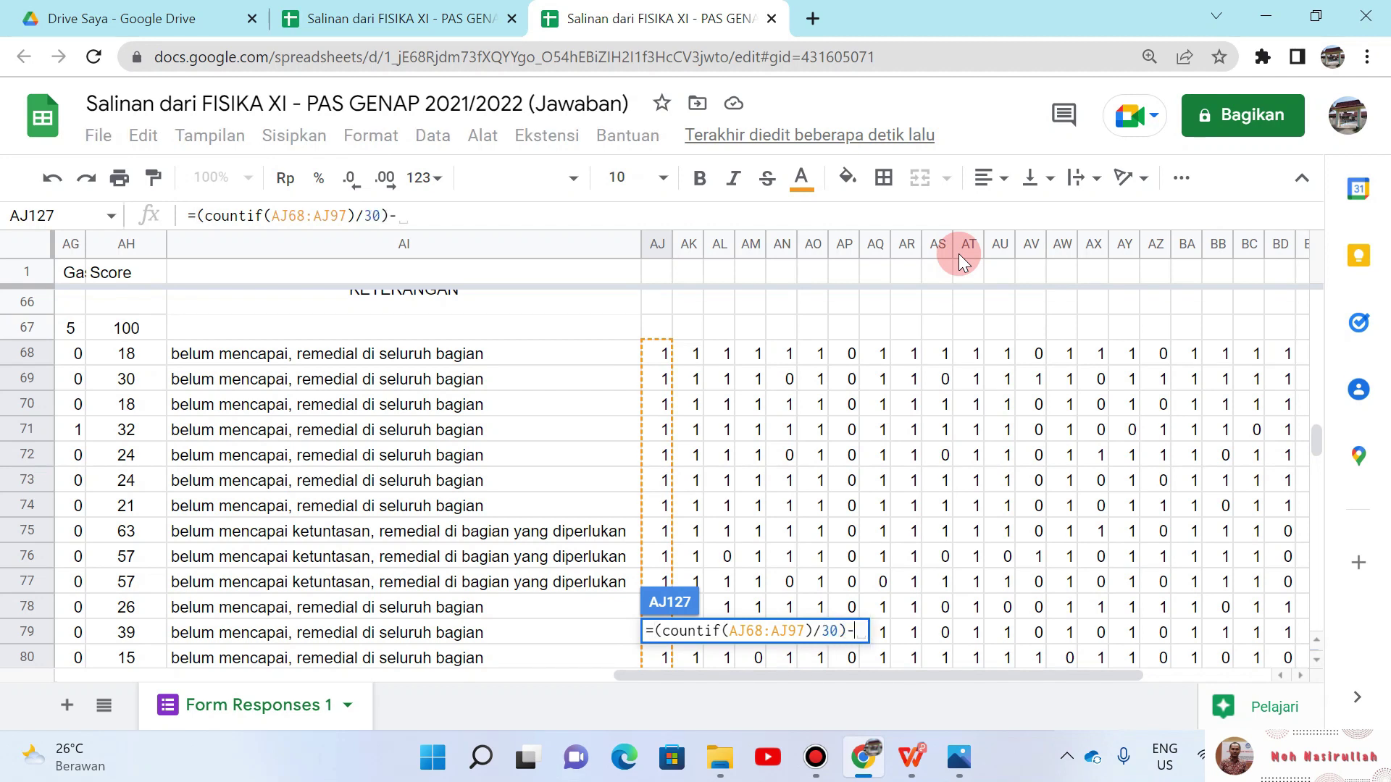
text((cou)
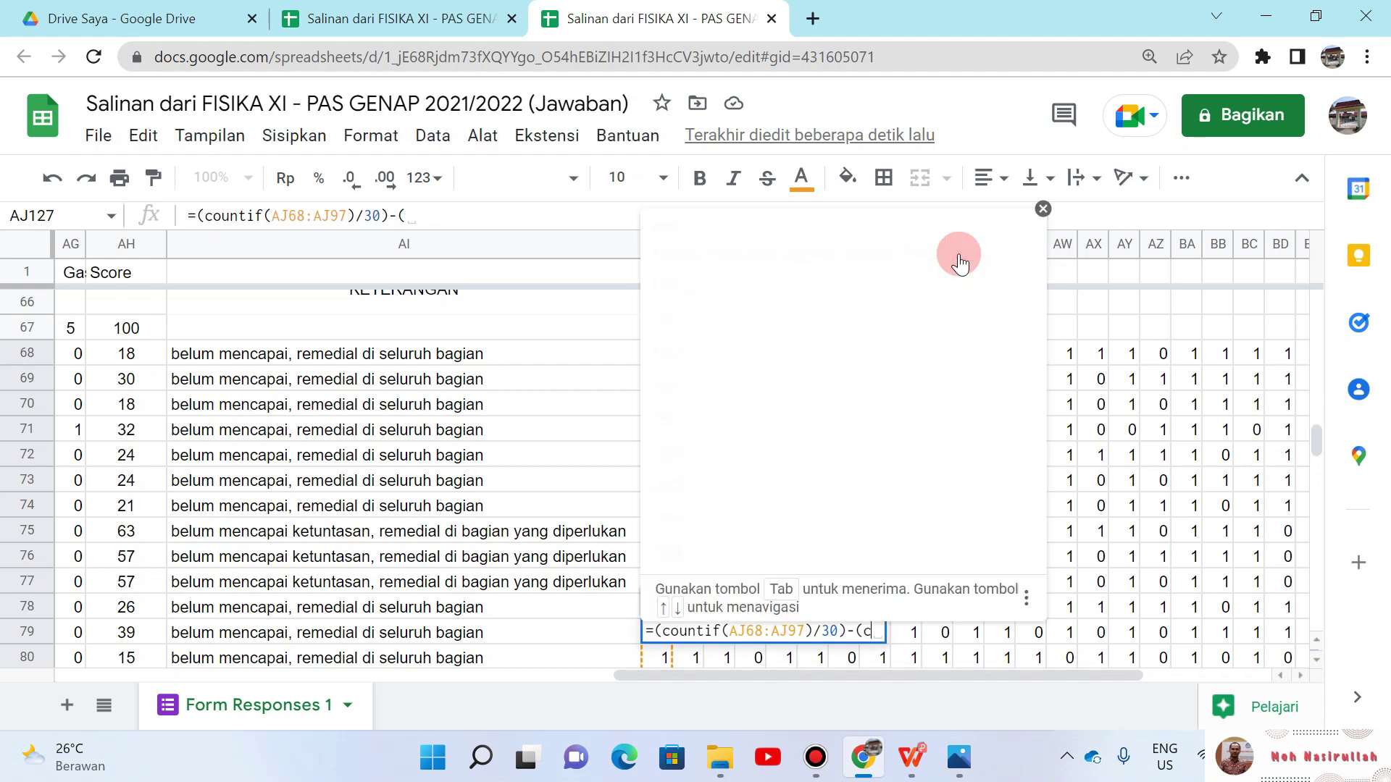
text(ntif()
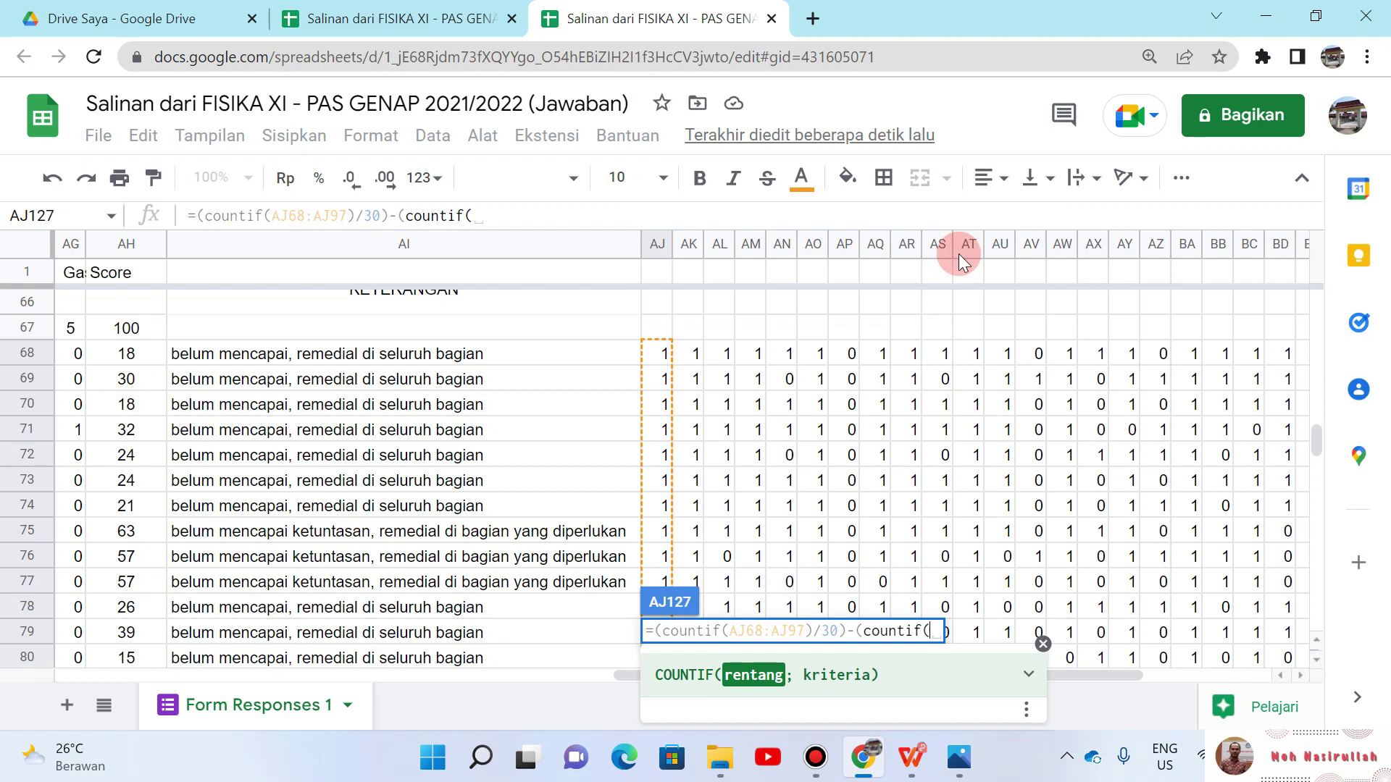
Step: Try to enter the second COUNTIF's range starting from AJ98, the first row below the yellow row, down to AJ126
text(AJ)
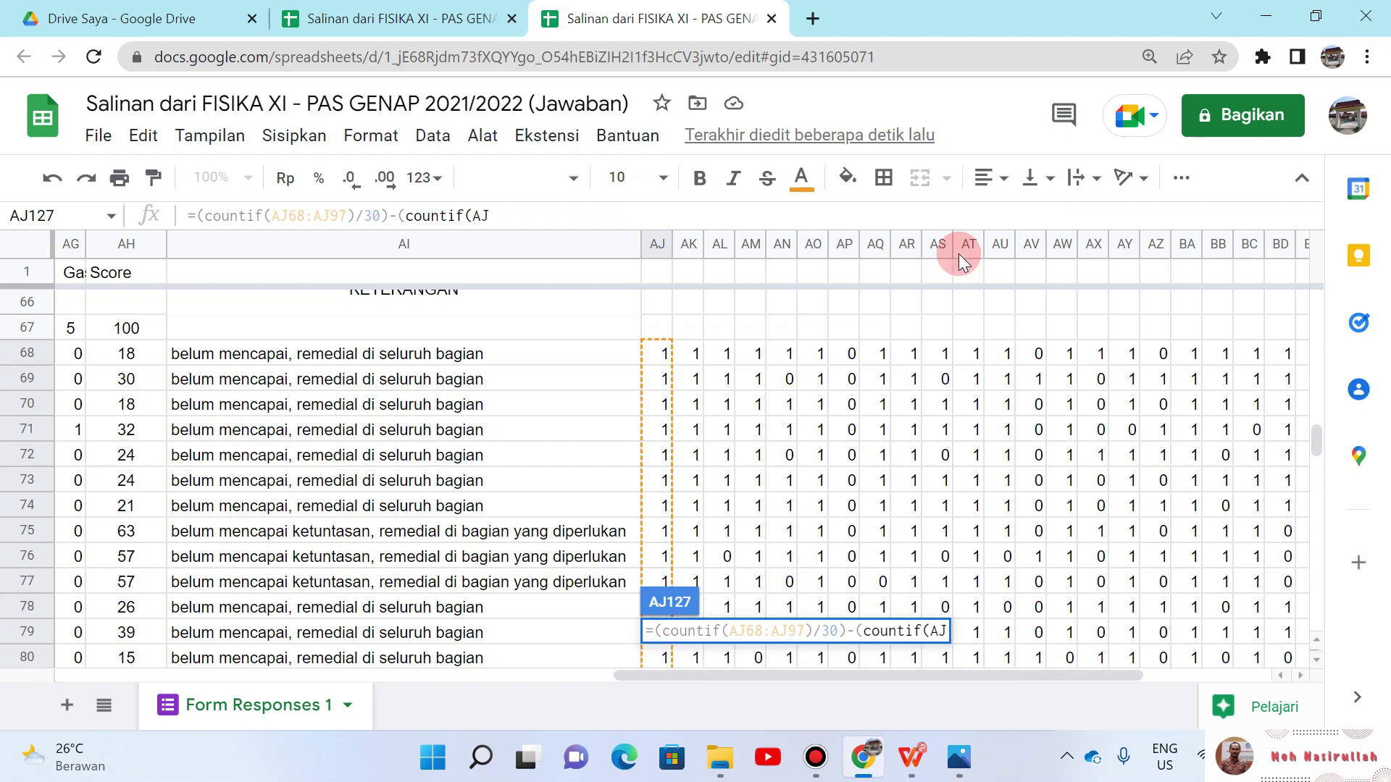
text(98)
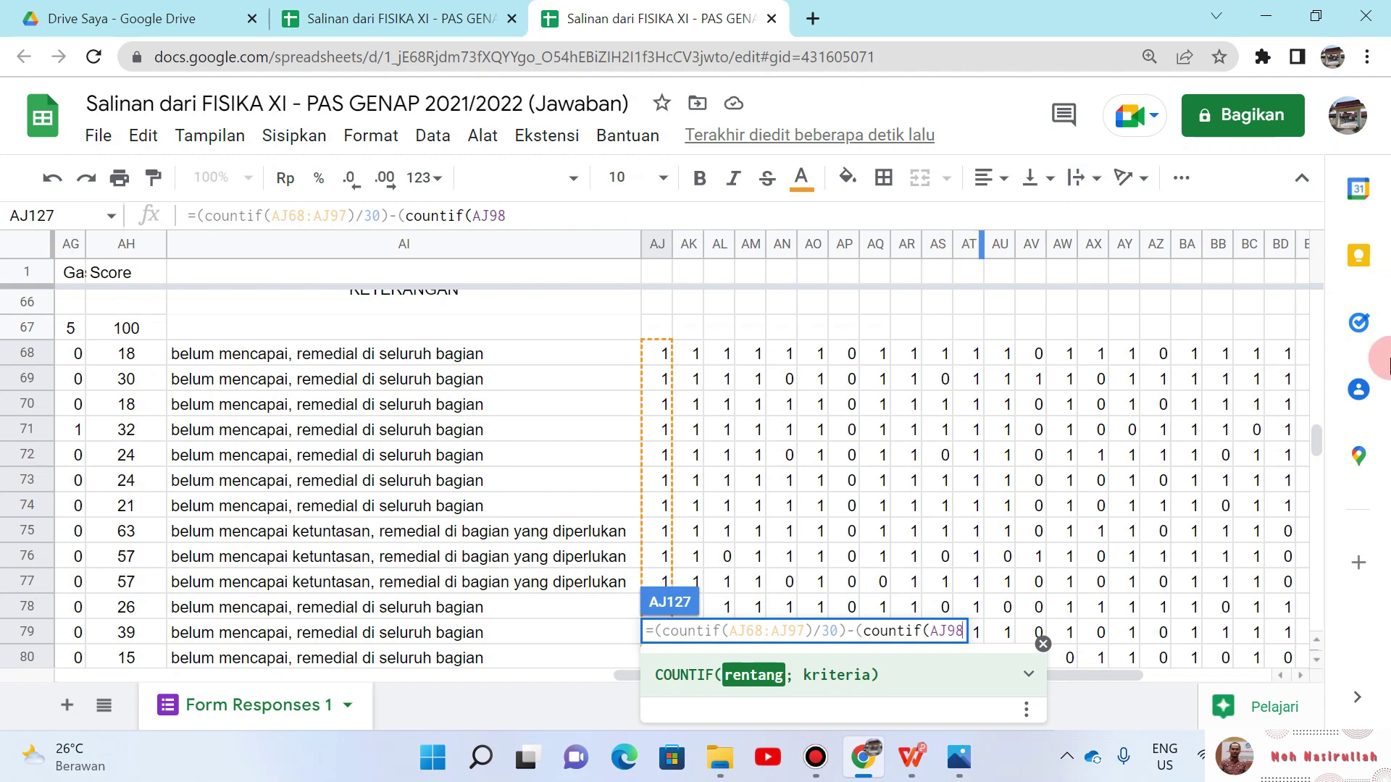
drag(1319, 433, 1308, 500)
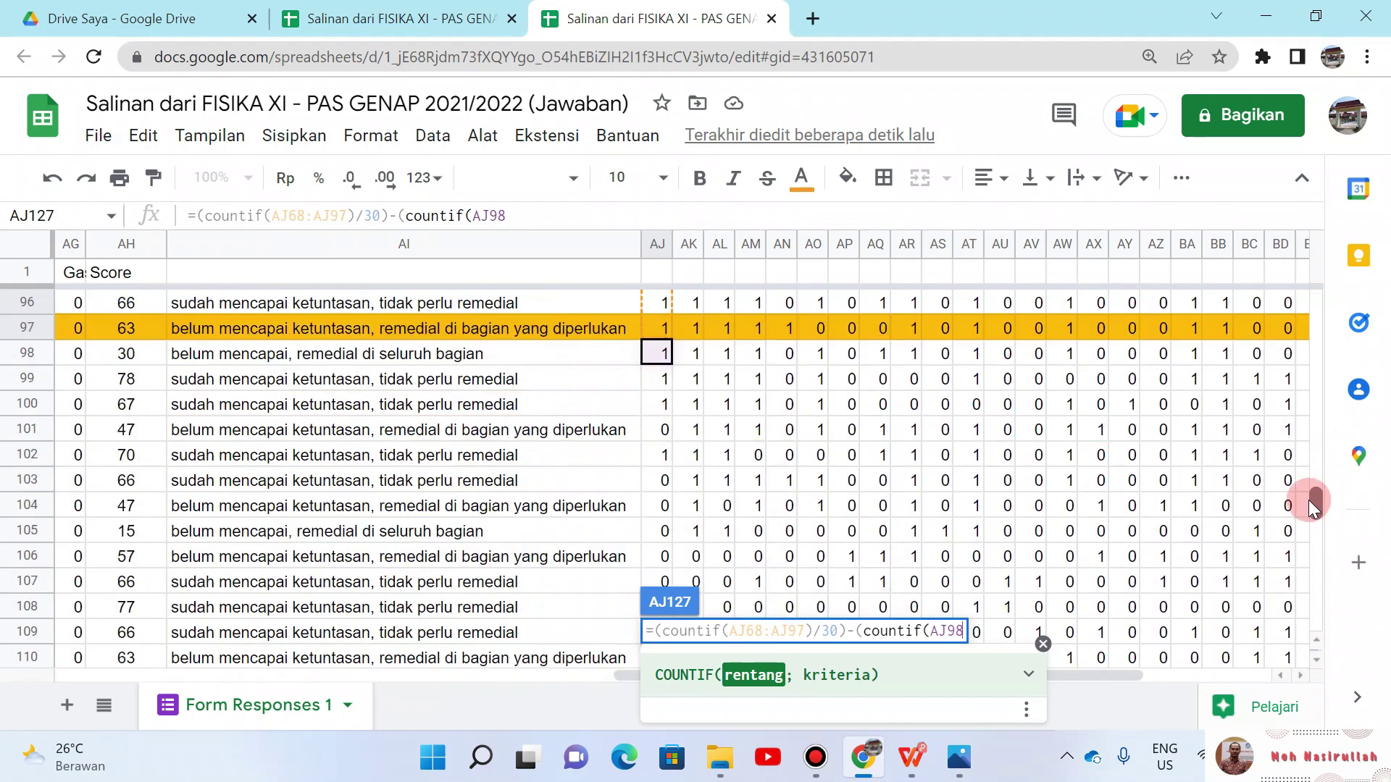
click(661, 360)
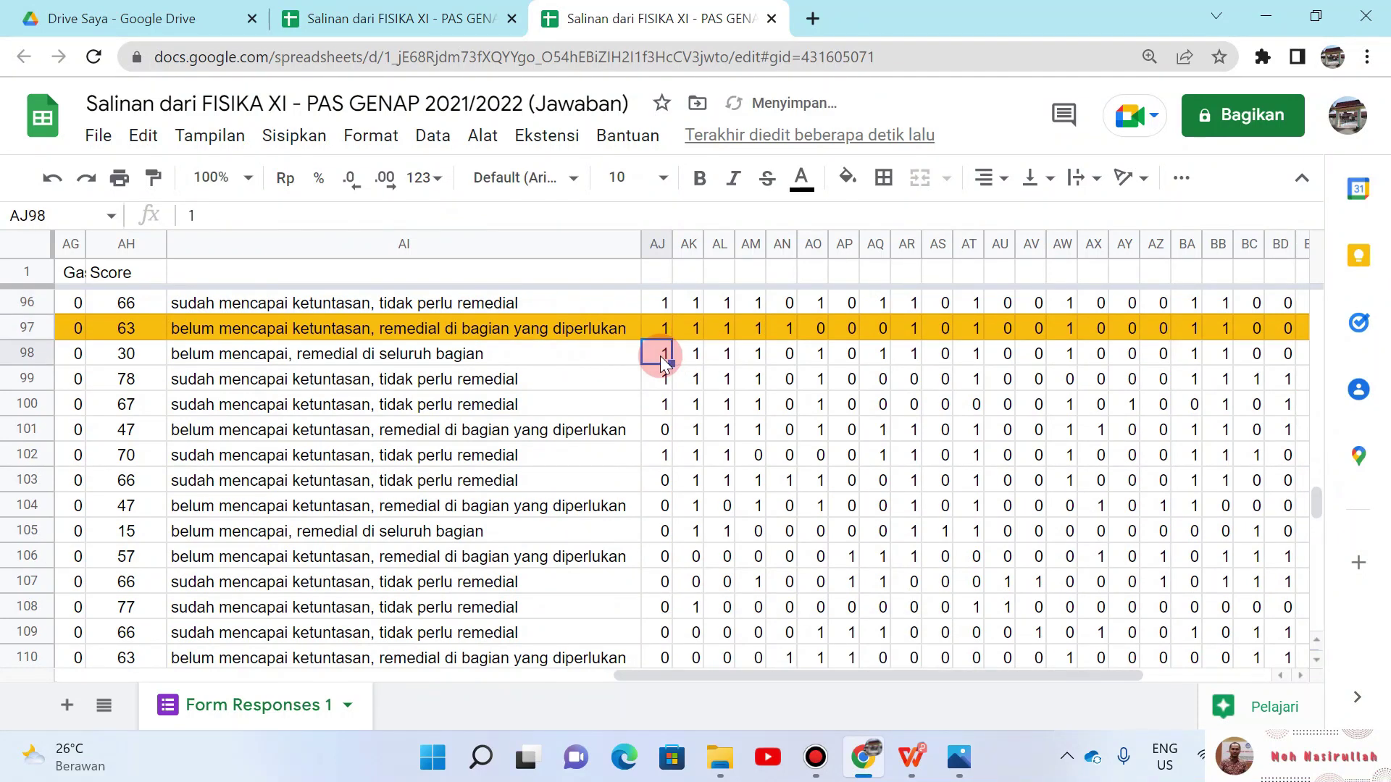
text()/30)-(countif(AJ98)))
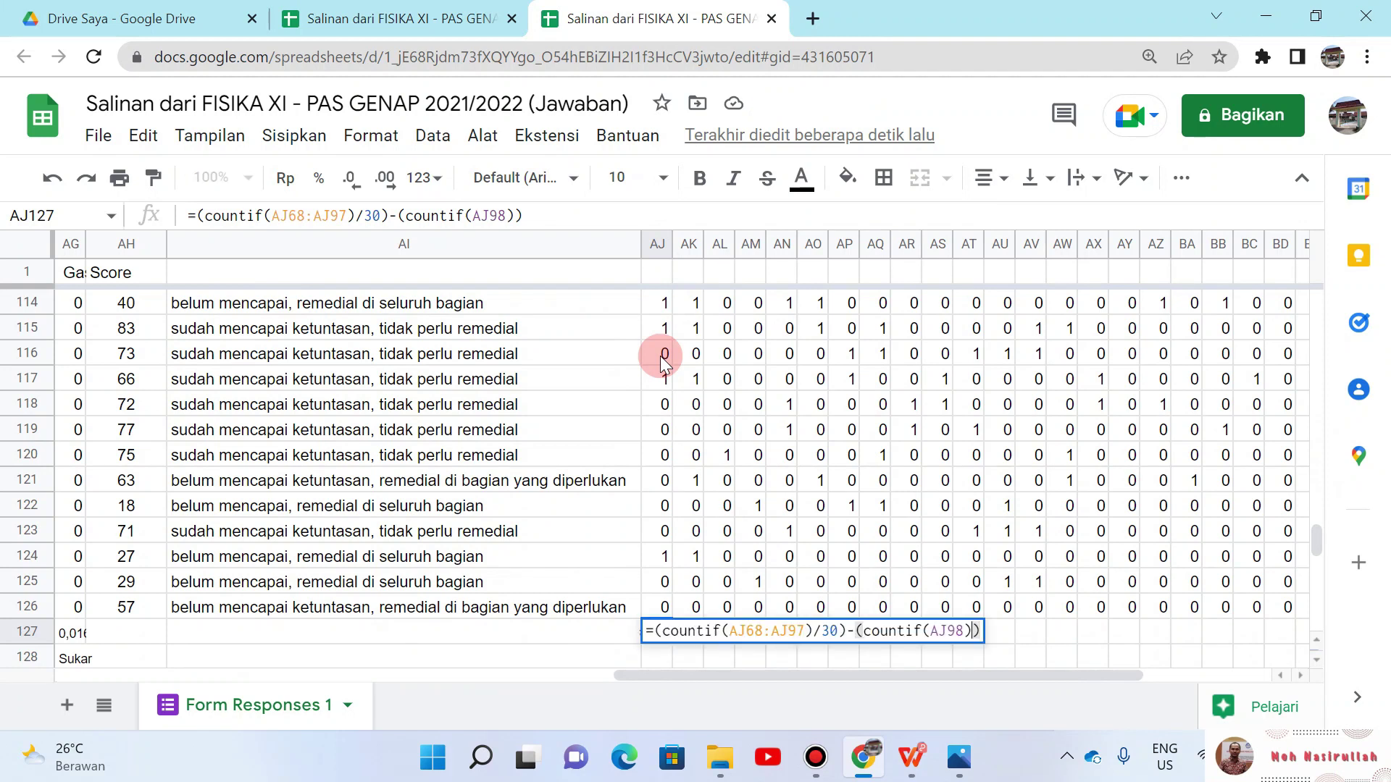
key(Left)
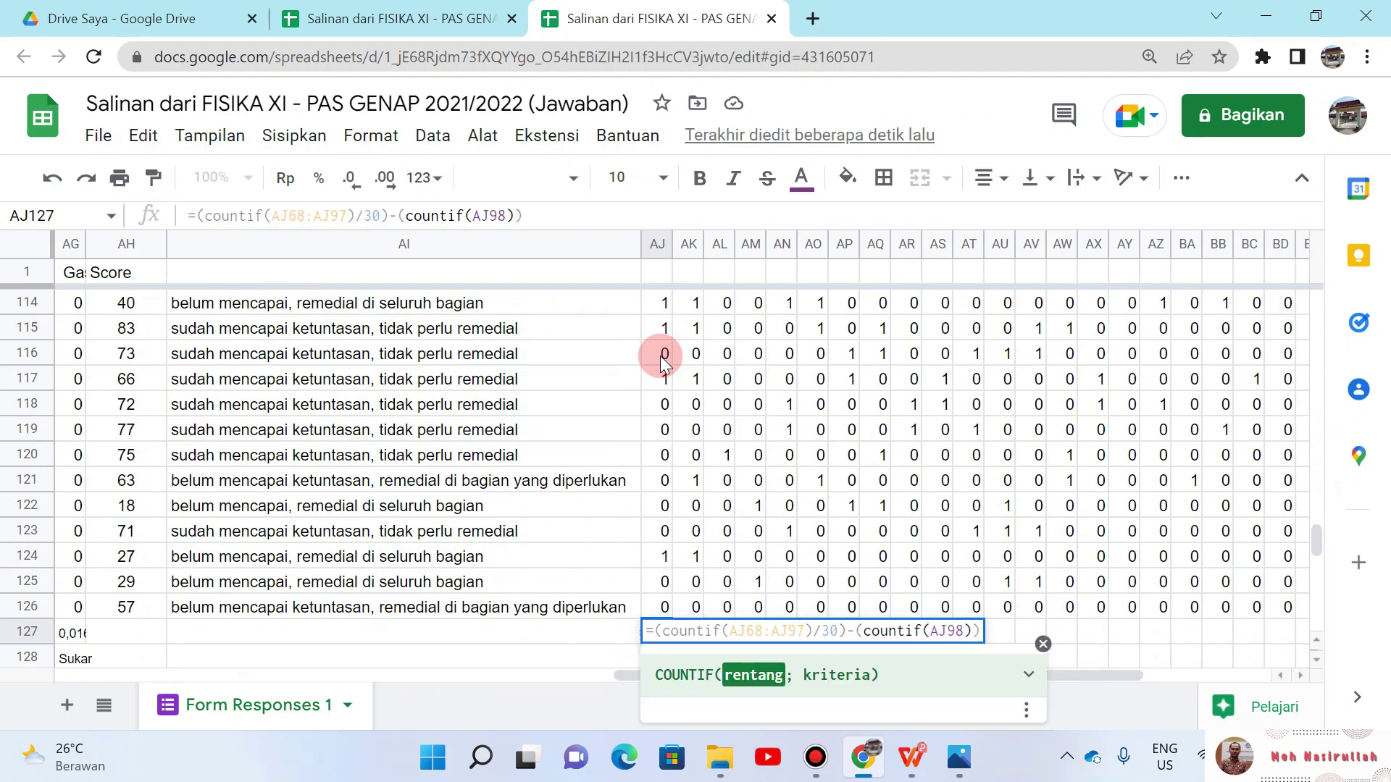
text(:)
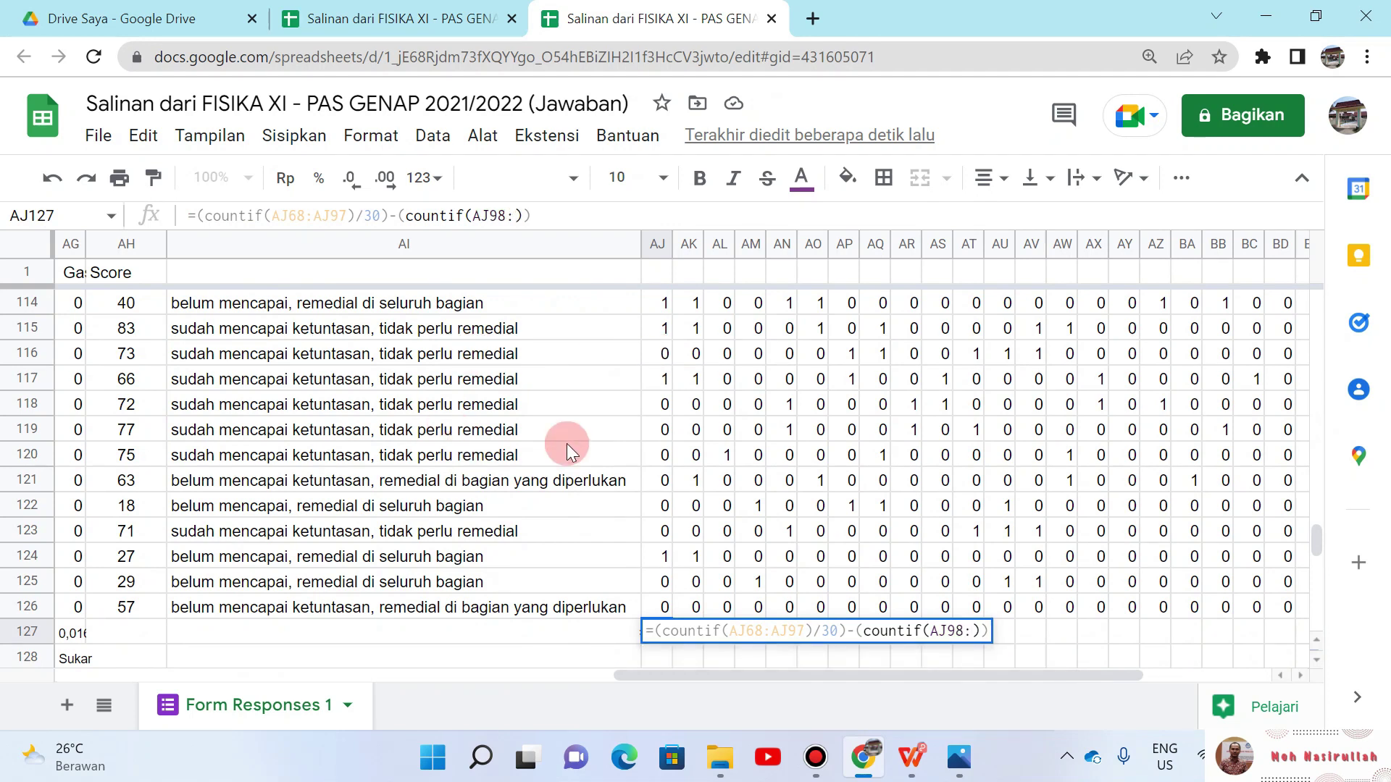
click(666, 608)
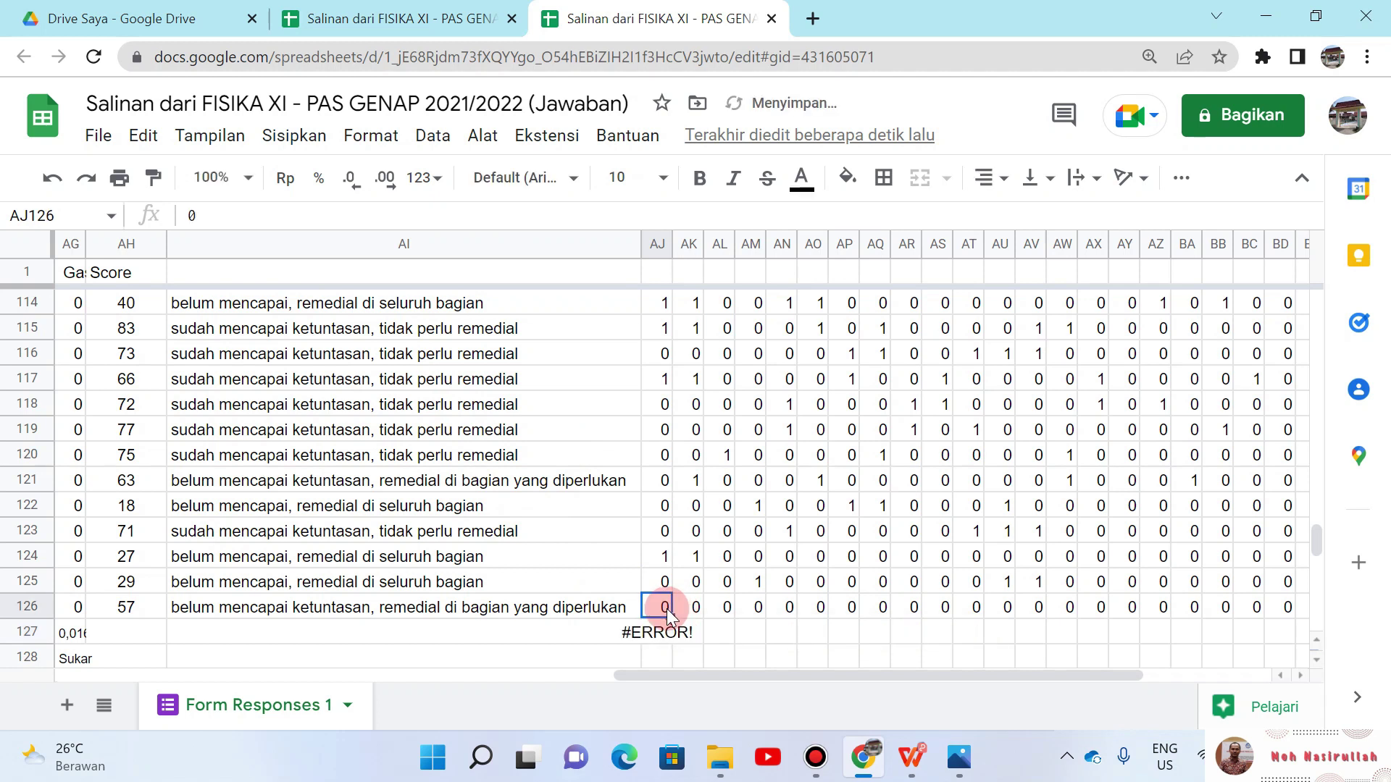
Step: Reopen the formula in AJ127 and clear the incomplete AJ98: reference from the second COUNTIF
double_click(675, 633)
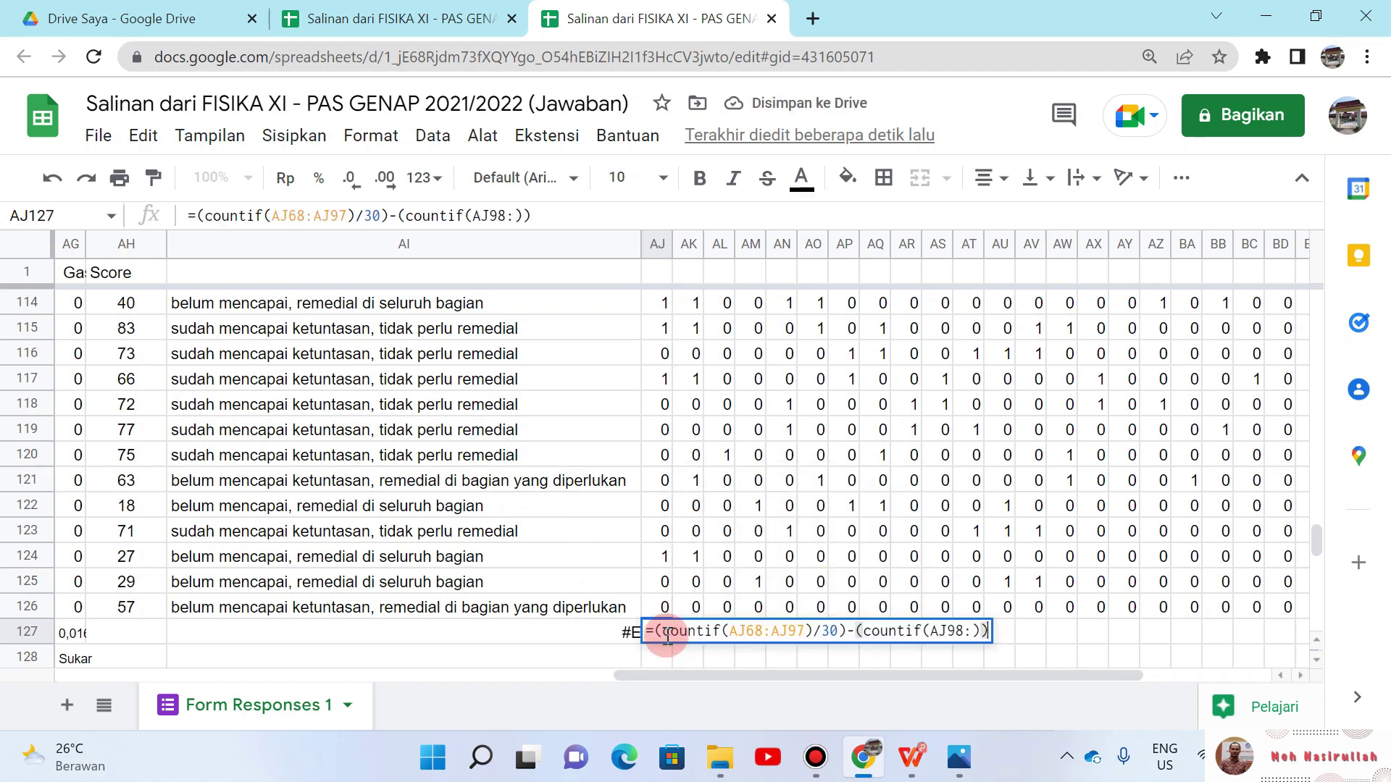
click(970, 632)
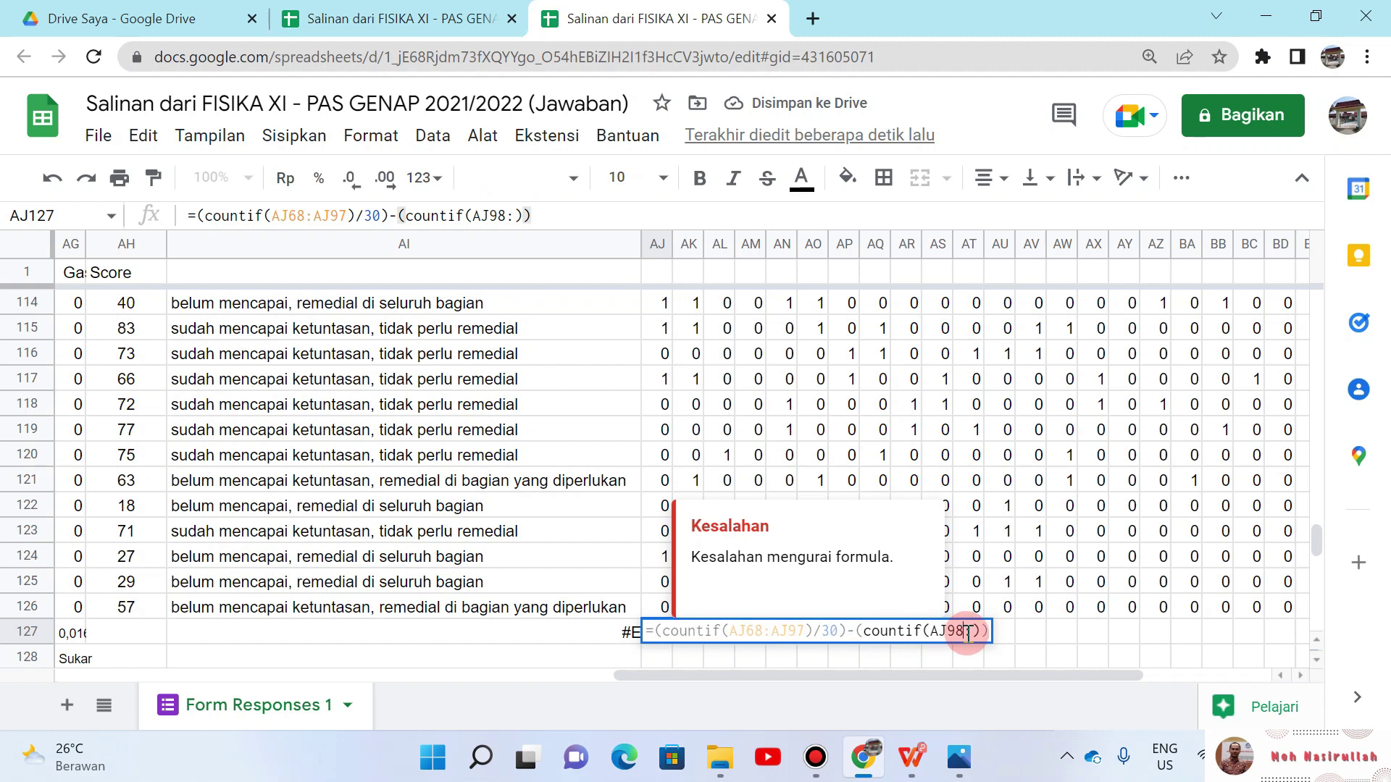
key(BackSpace)
key(BackSpace)
key(BackSpace)
key(BackSpace)
key(BackSpace)
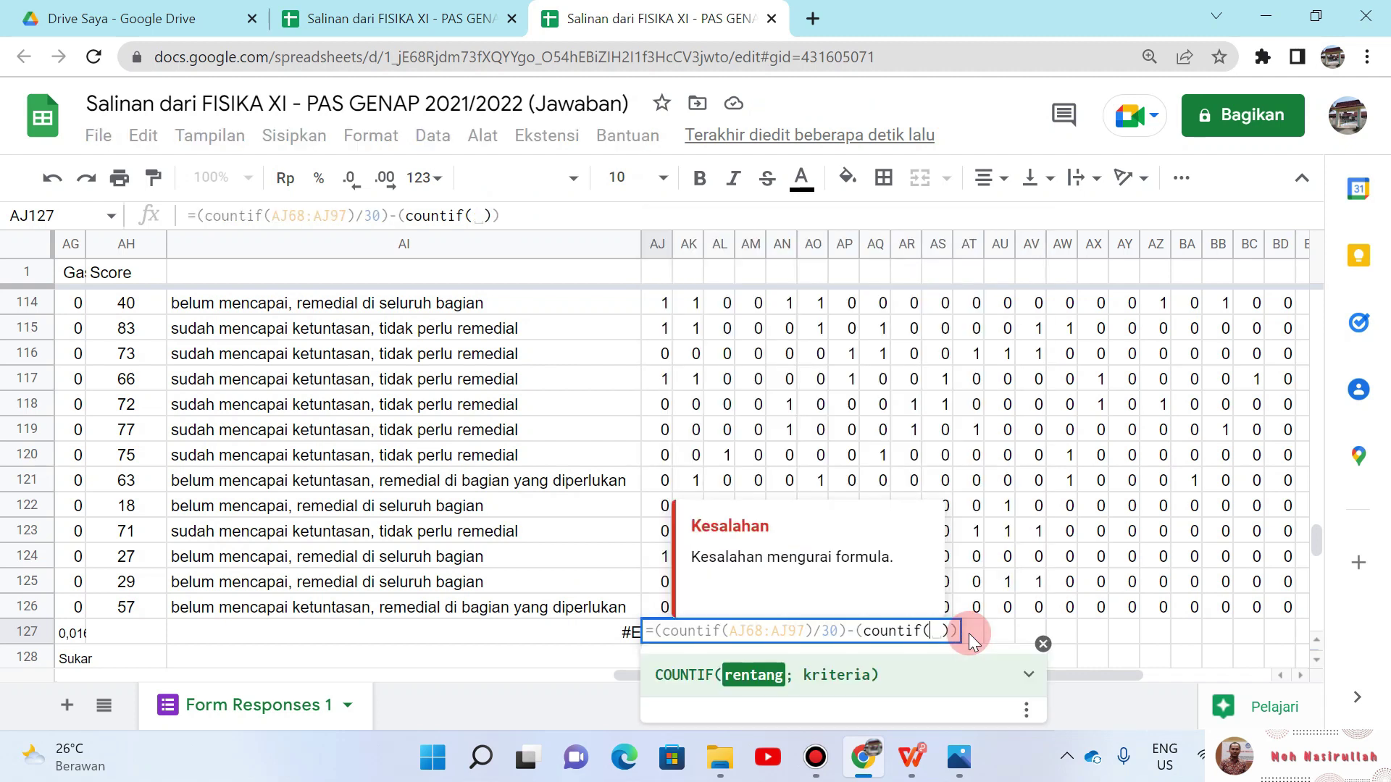
Step: Try to select AJ98:AJ126 as the second COUNTIF's range, starting from the last score row
click(655, 607)
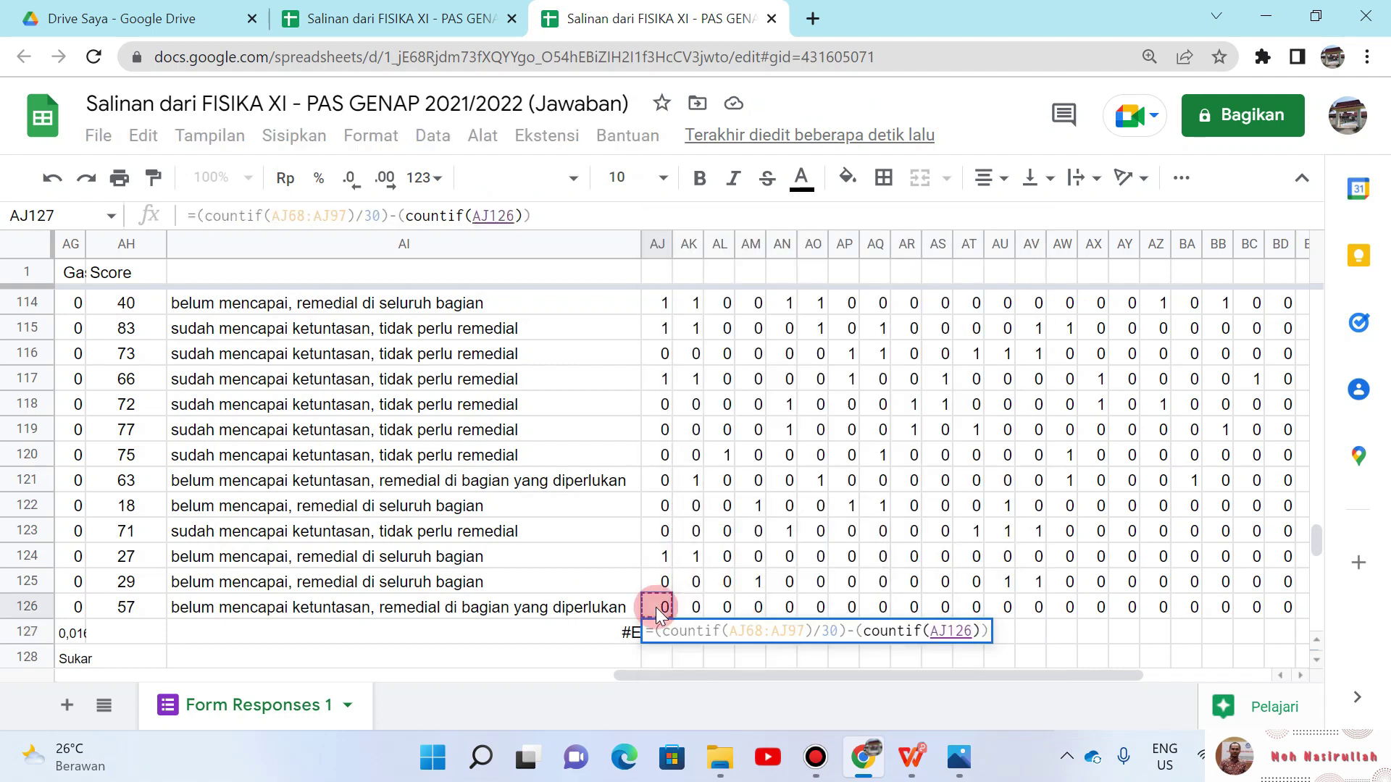
key(shift+Up)
key(shift+Up)
key(shift+Up)
key(shift+Up)
key(shift+Up)
key(shift+Up)
key(shift+Up)
key(shift+Up)
key(shift+Up)
key(shift+Up)
key(shift+Up)
key(shift+Up)
key(shift+Up)
key(shift+Up)
key(shift+Up)
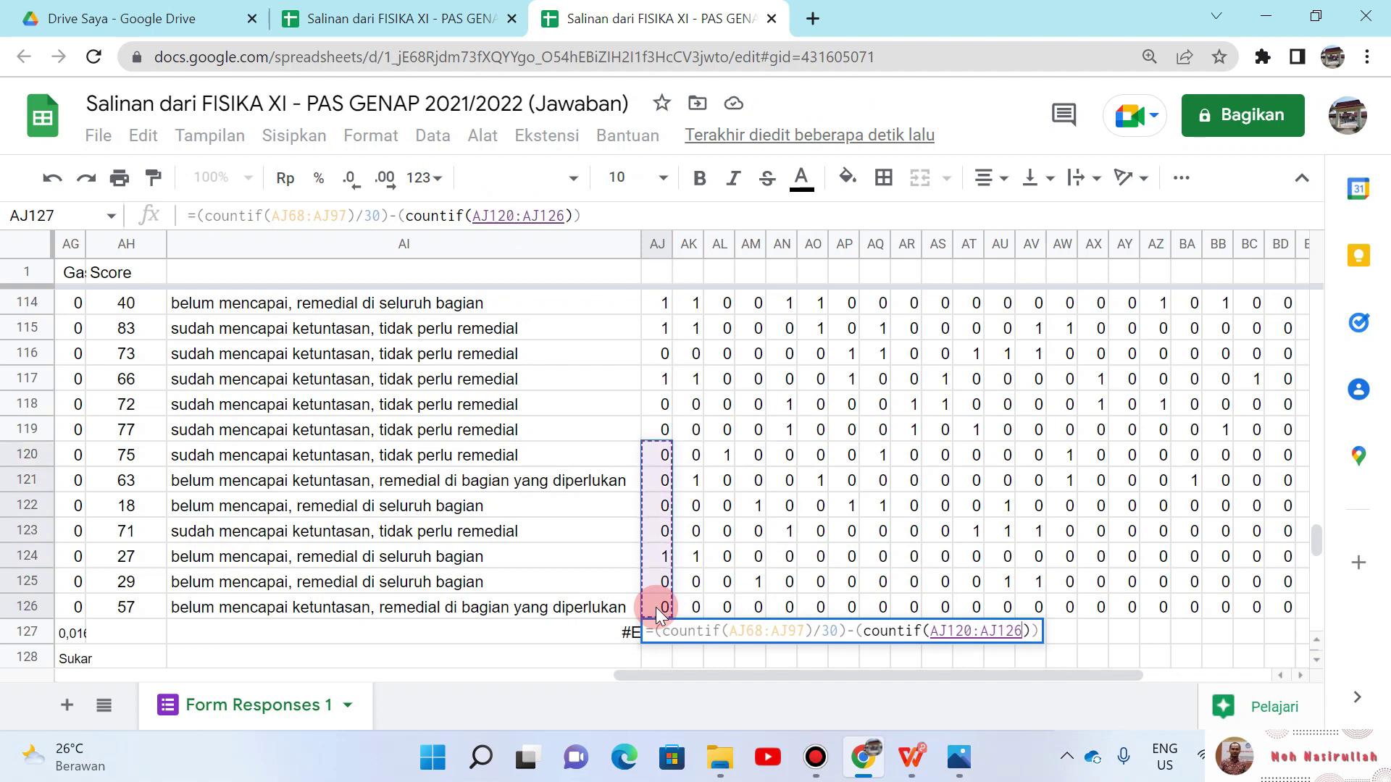
key(shift+Up)
key(shift+Up)
key(shift+Up)
key(shift+Up)
key(shift+Up)
key(shift+Up)
key(shift+Up)
key(shift+Up)
key(shift+Up)
key(shift+Up)
key(shift+Up)
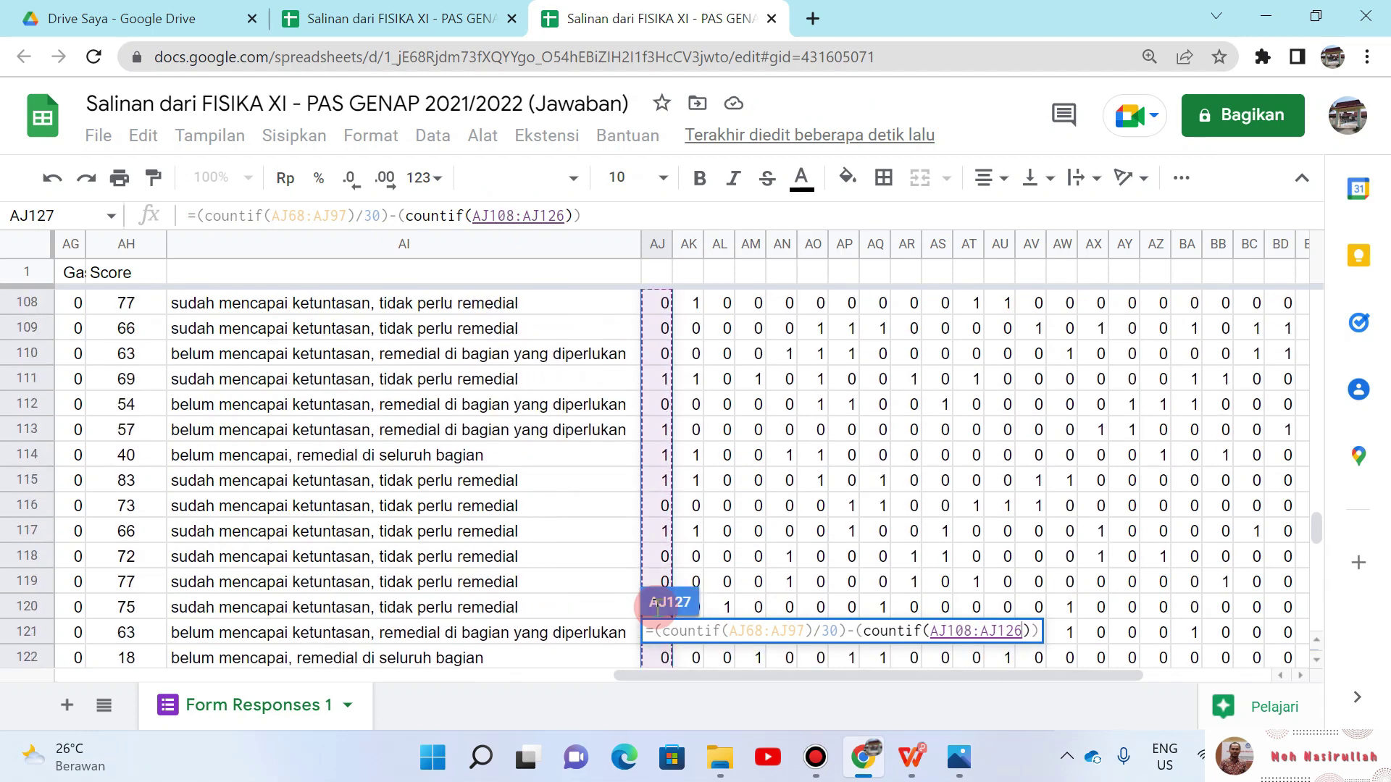
key(shift+Up)
key(shift+Up)
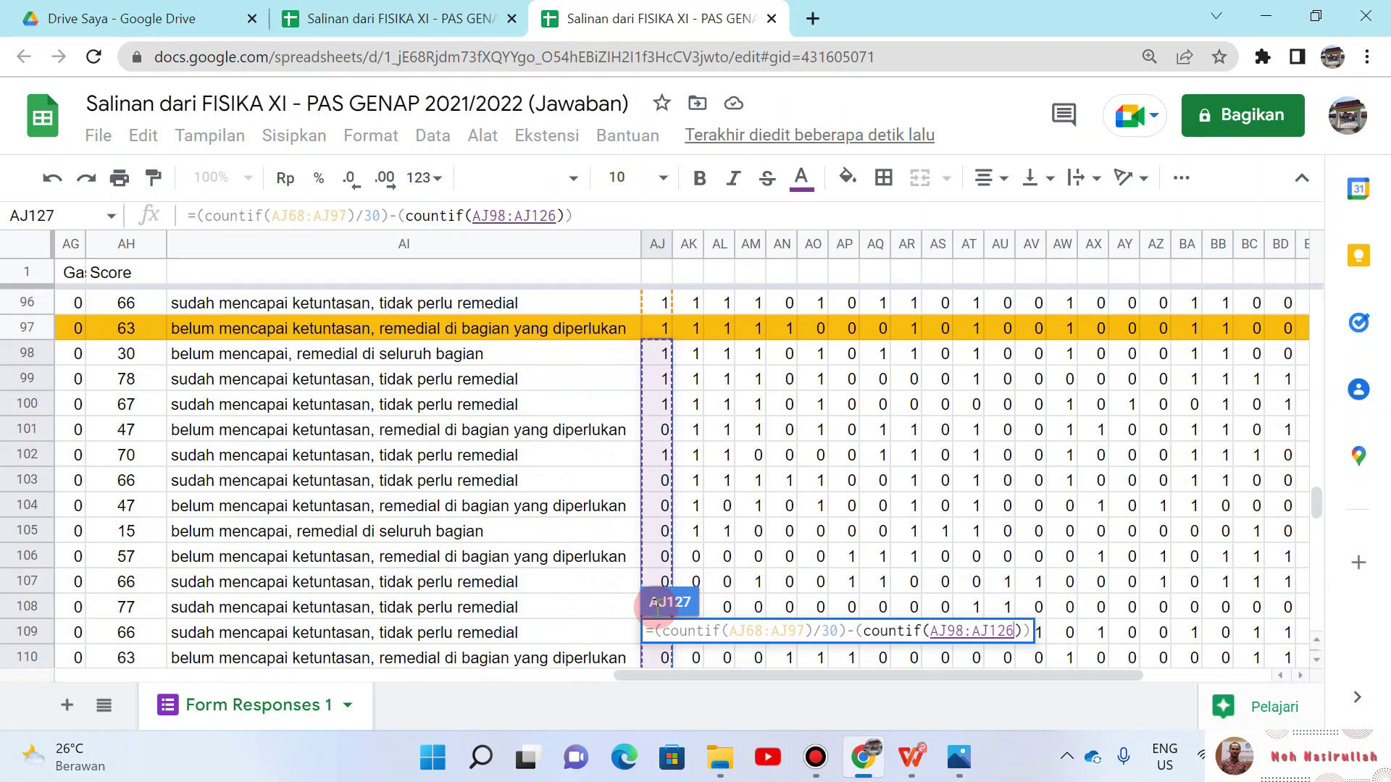
key(Right)
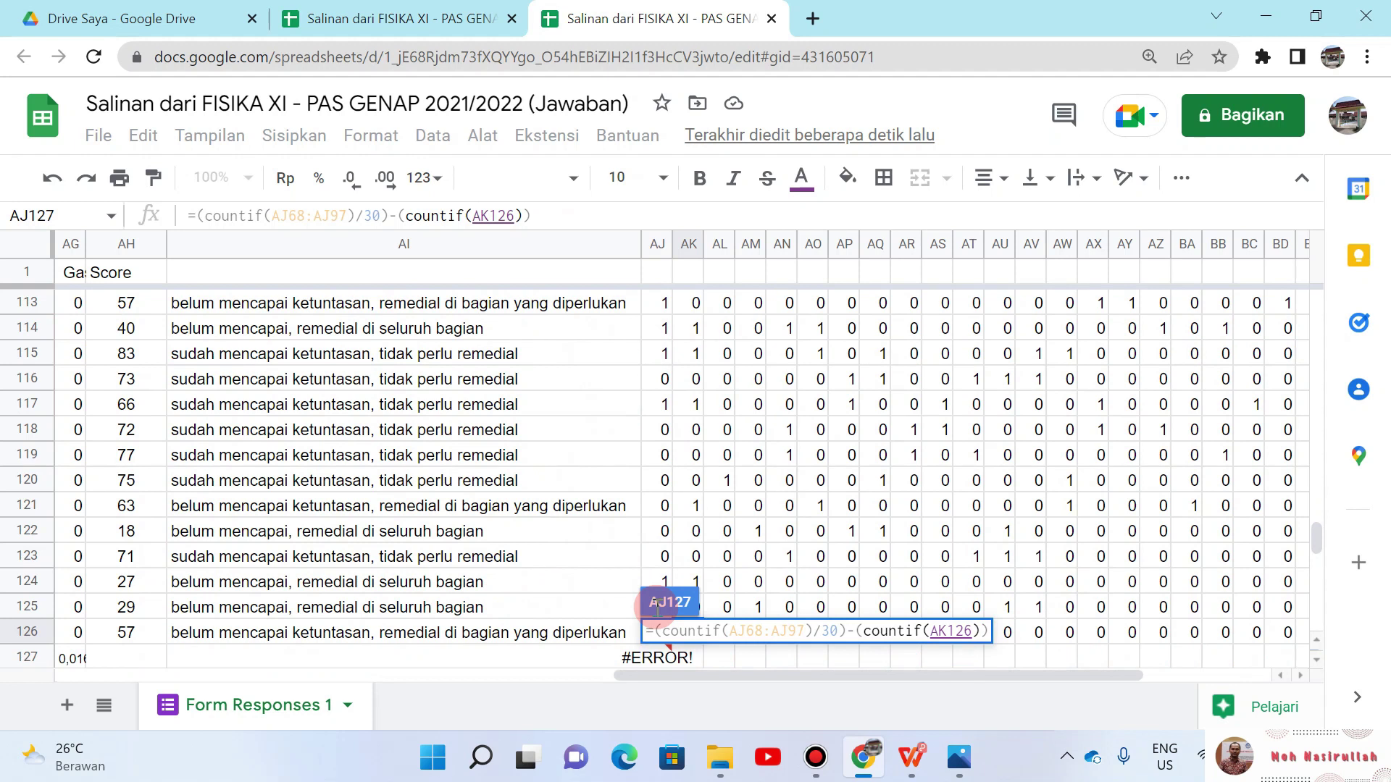
Step: Set the second COUNTIF's range to the lower group AJ98:AJ126, from the last score row up to the row below the yellow one
key(Left)
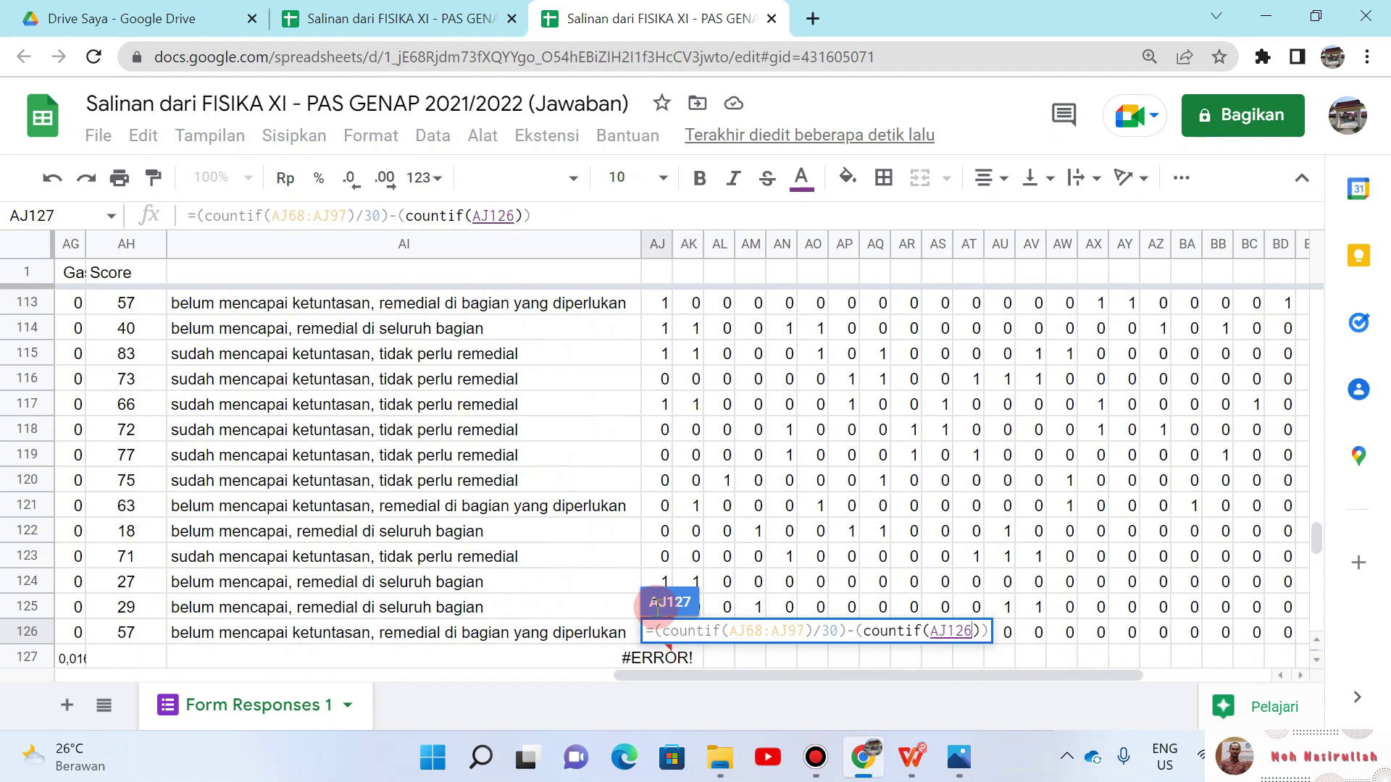
key(Down)
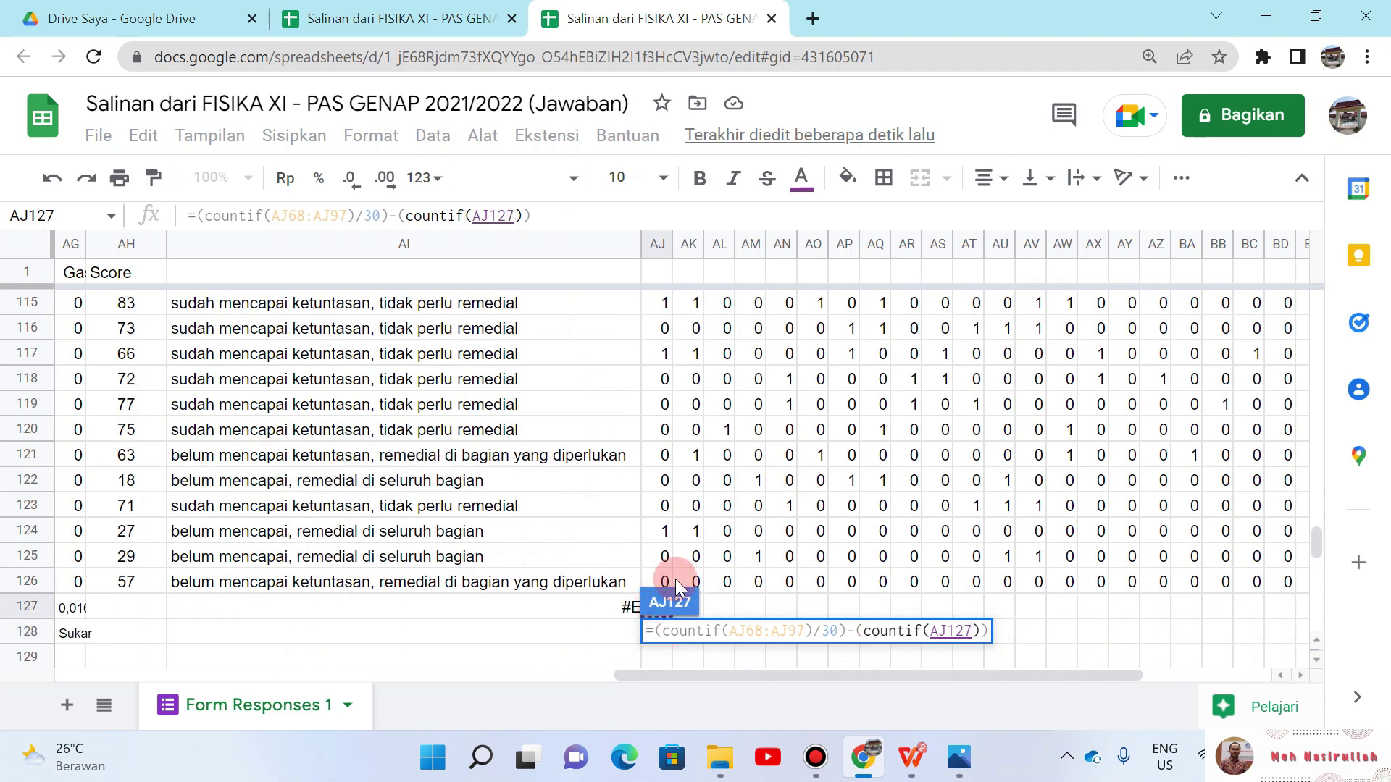
key(Up)
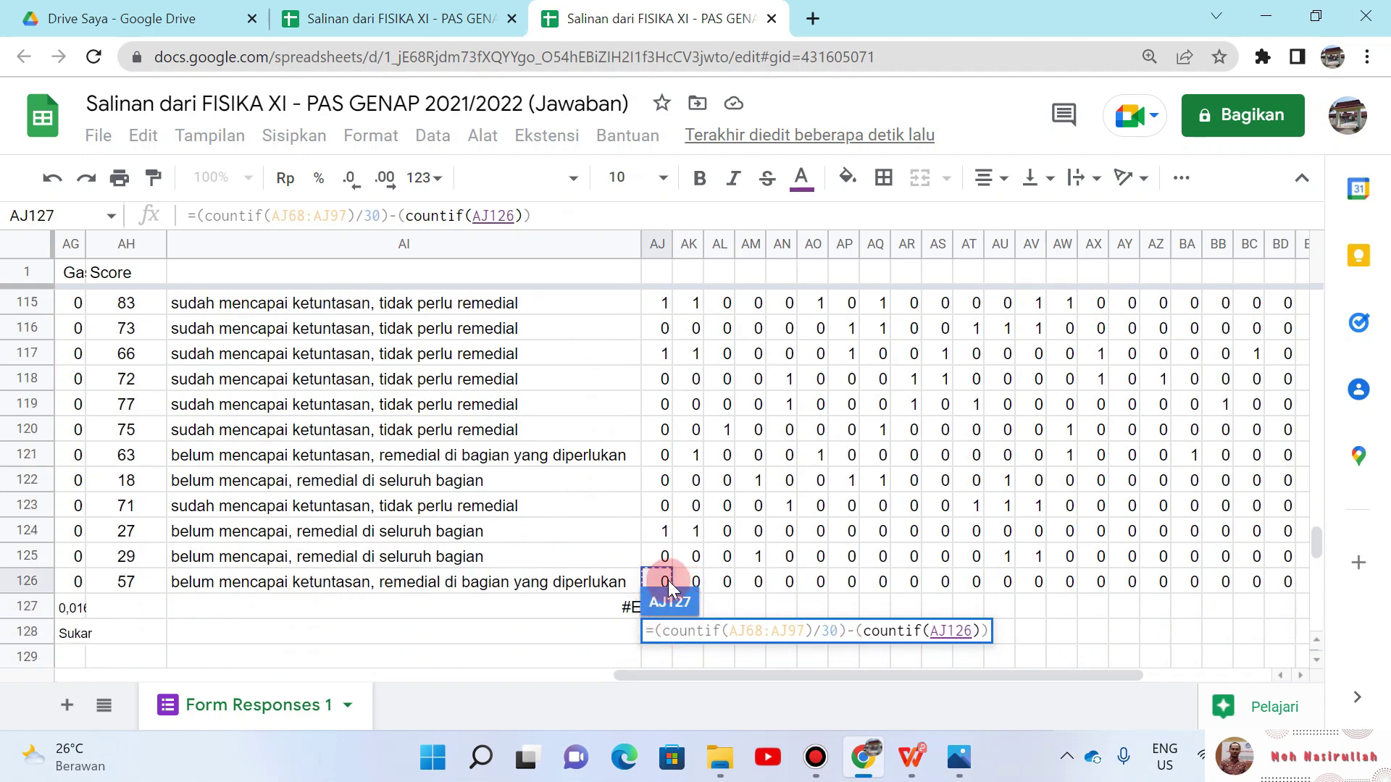
key(shift+Up)
key(shift+Up)
key(shift+Up)
key(shift+Up)
key(shift+Up)
key(shift+Up)
key(shift+Up)
key(shift+Up)
key(shift+Up)
key(shift+Up)
key(shift+Up)
key(shift+Up)
key(shift+Up)
key(shift+Up)
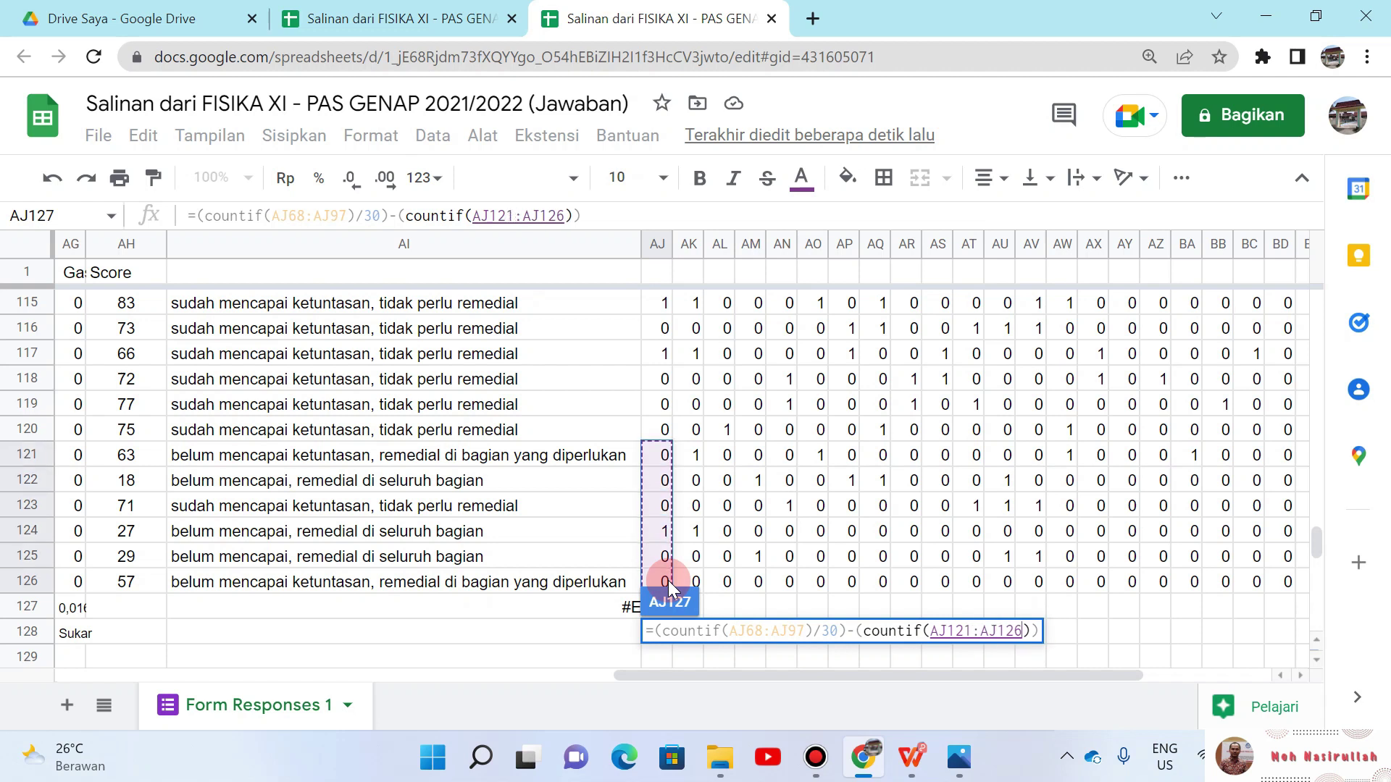
key(shift+Up)
key(shift+Up)
key(shift+Up)
key(shift+Up)
key(shift+Up)
key(shift+Up)
key(shift+Up)
key(shift+Up)
key(shift+Up)
key(shift+Up)
key(shift+Up)
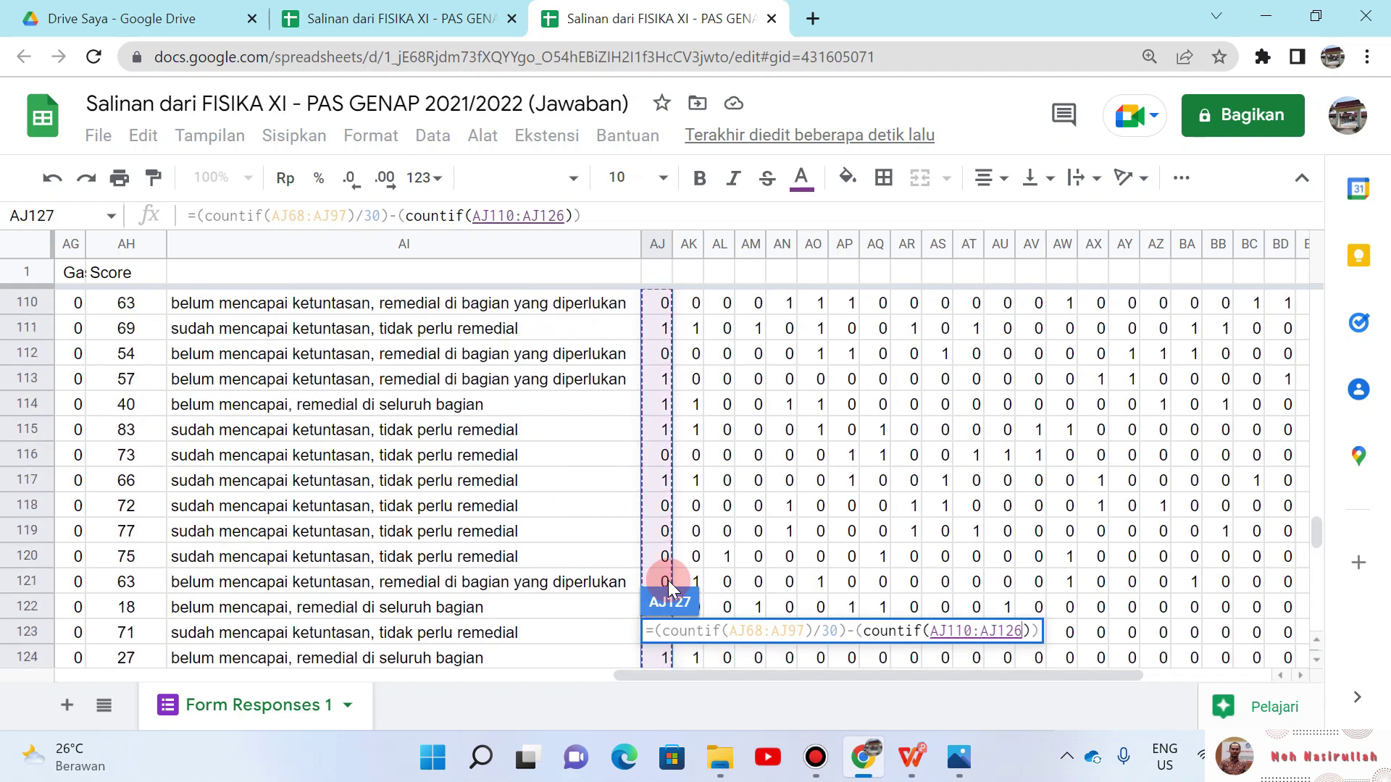
key(shift+Up)
key(shift+Up)
key(shift+Up)
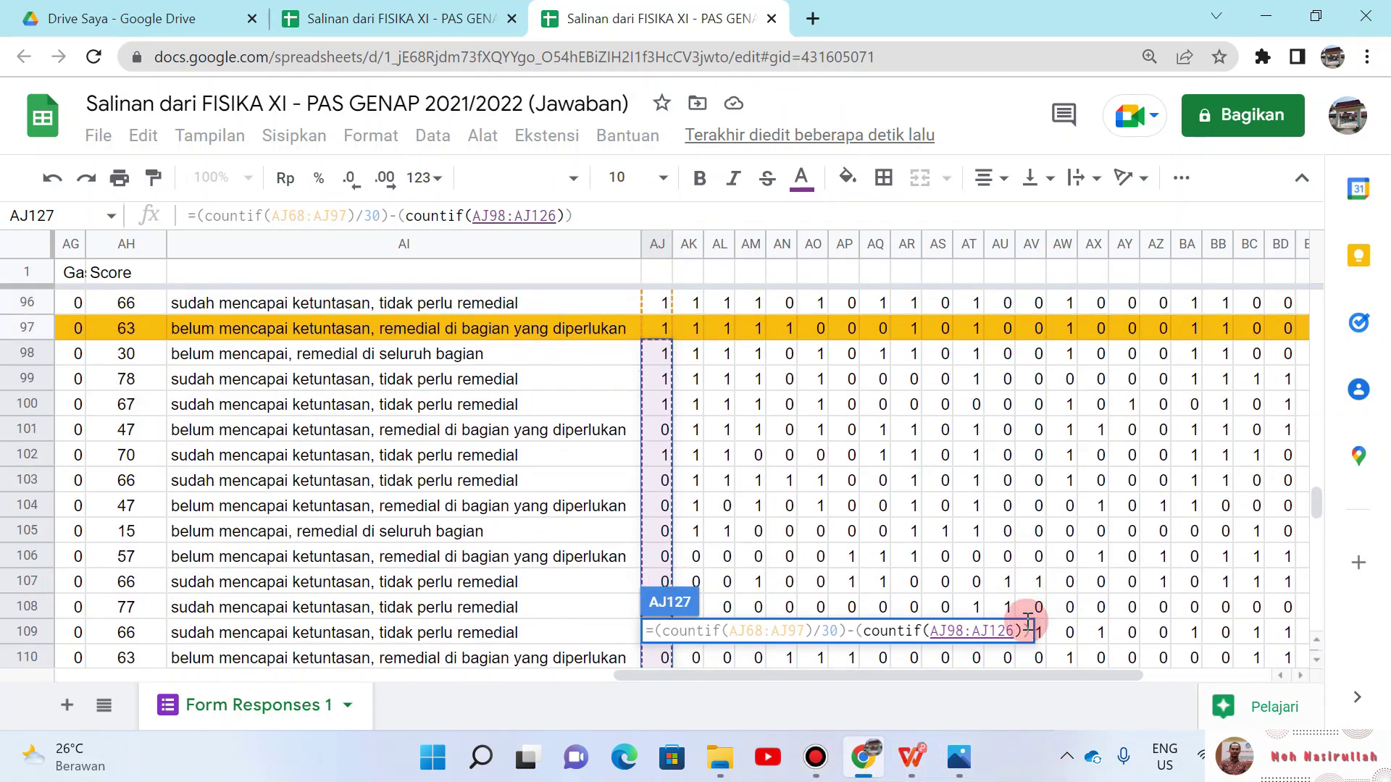
Step: Divide the lower-group COUNTIF by 29 inside its outer parentheses and commit the formula in AJ127
text())
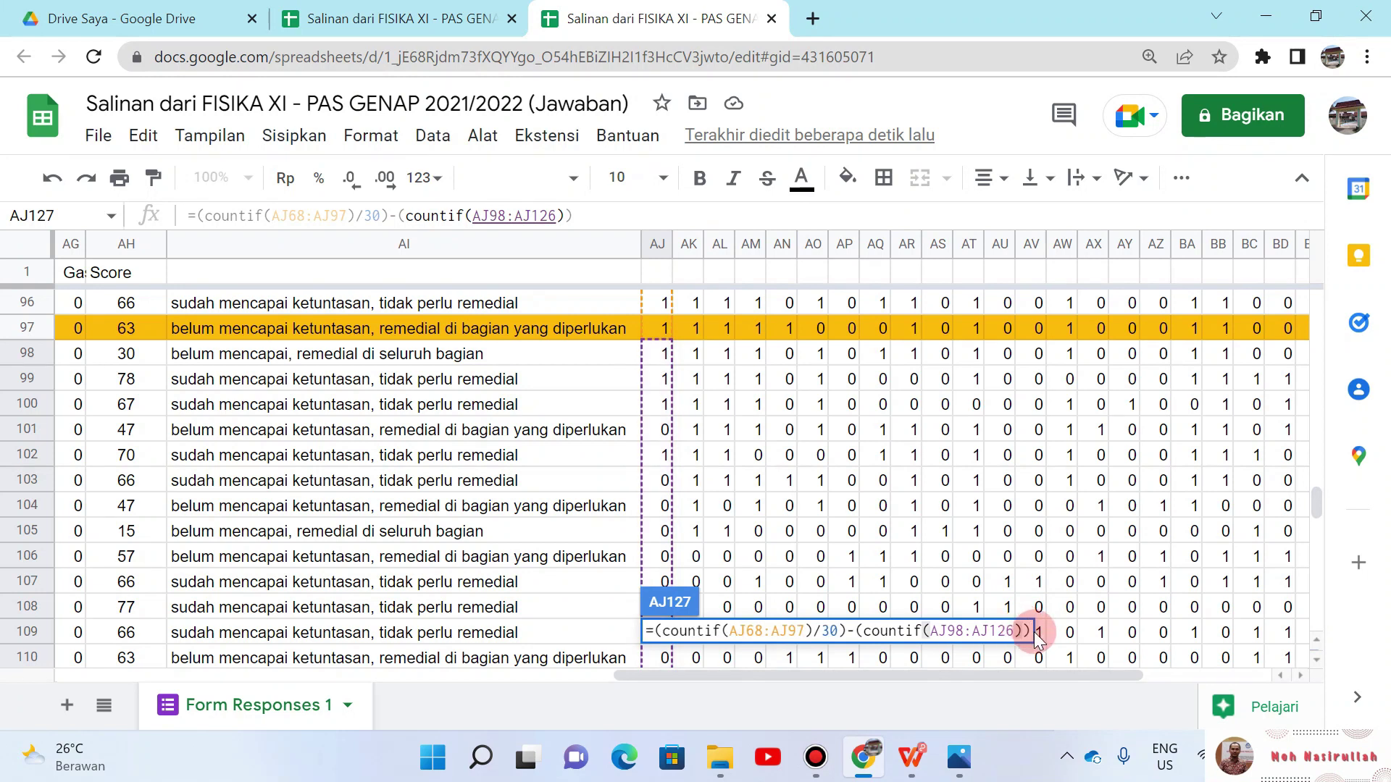
key(Left)
text(/2)
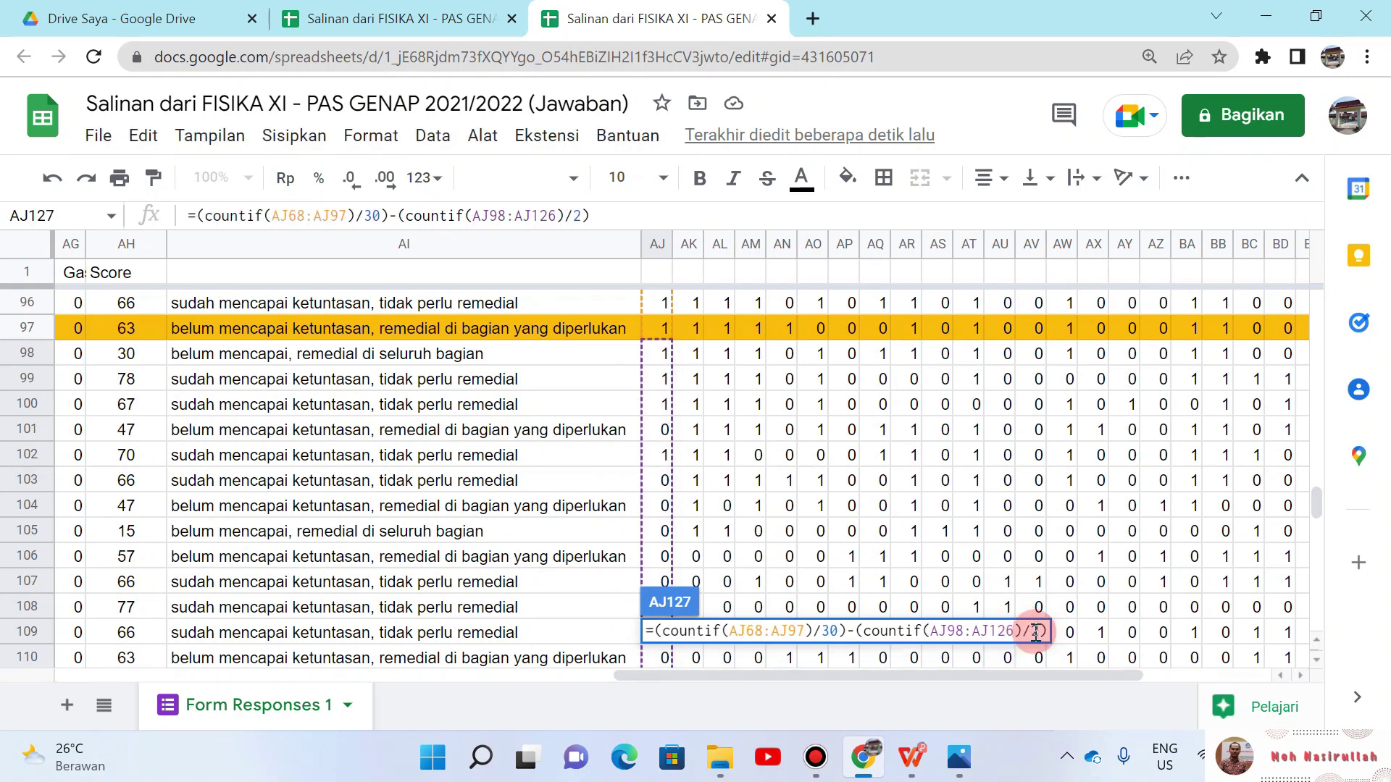
text(9)
key(Return)
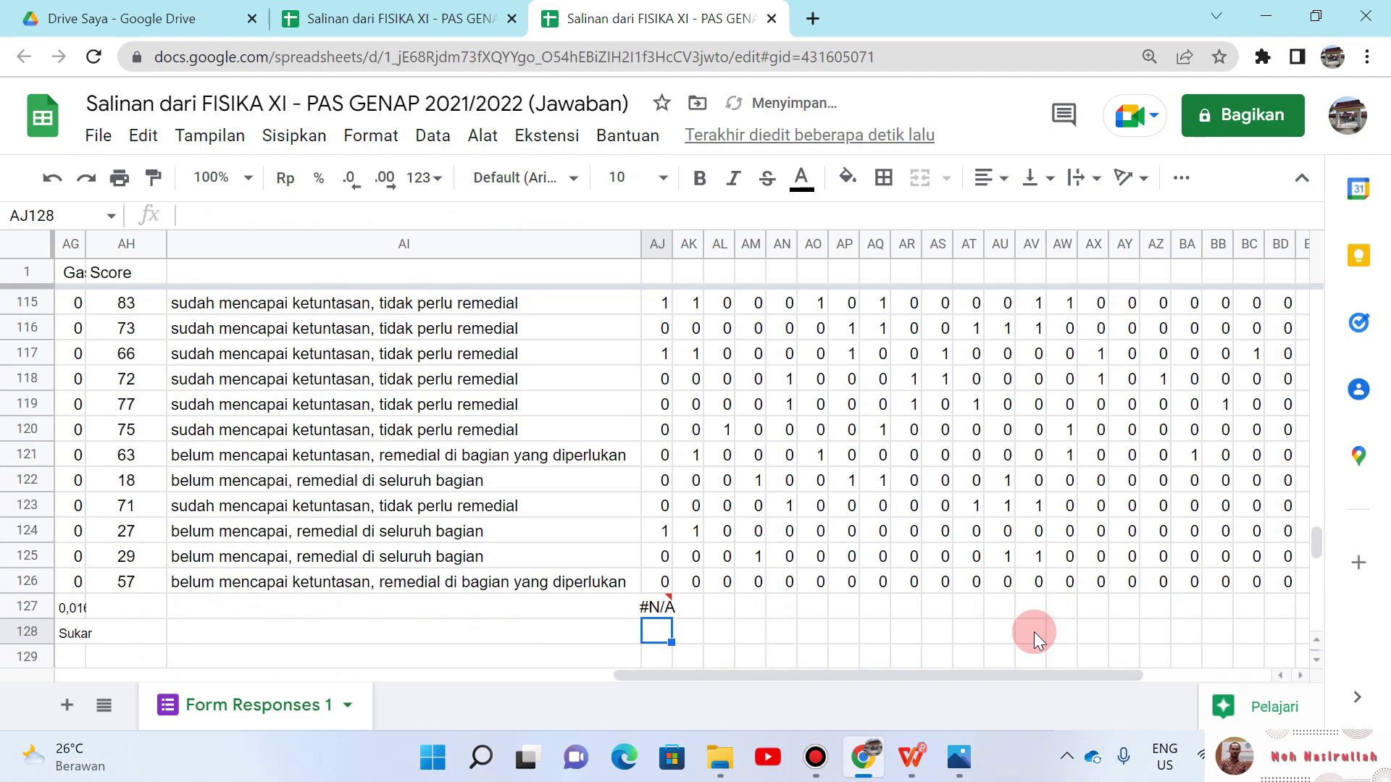
Step: Reopen the AJ127 formula and add the criterion ;1 after the range in both COUNTIF functions
key(Up)
key(Return)
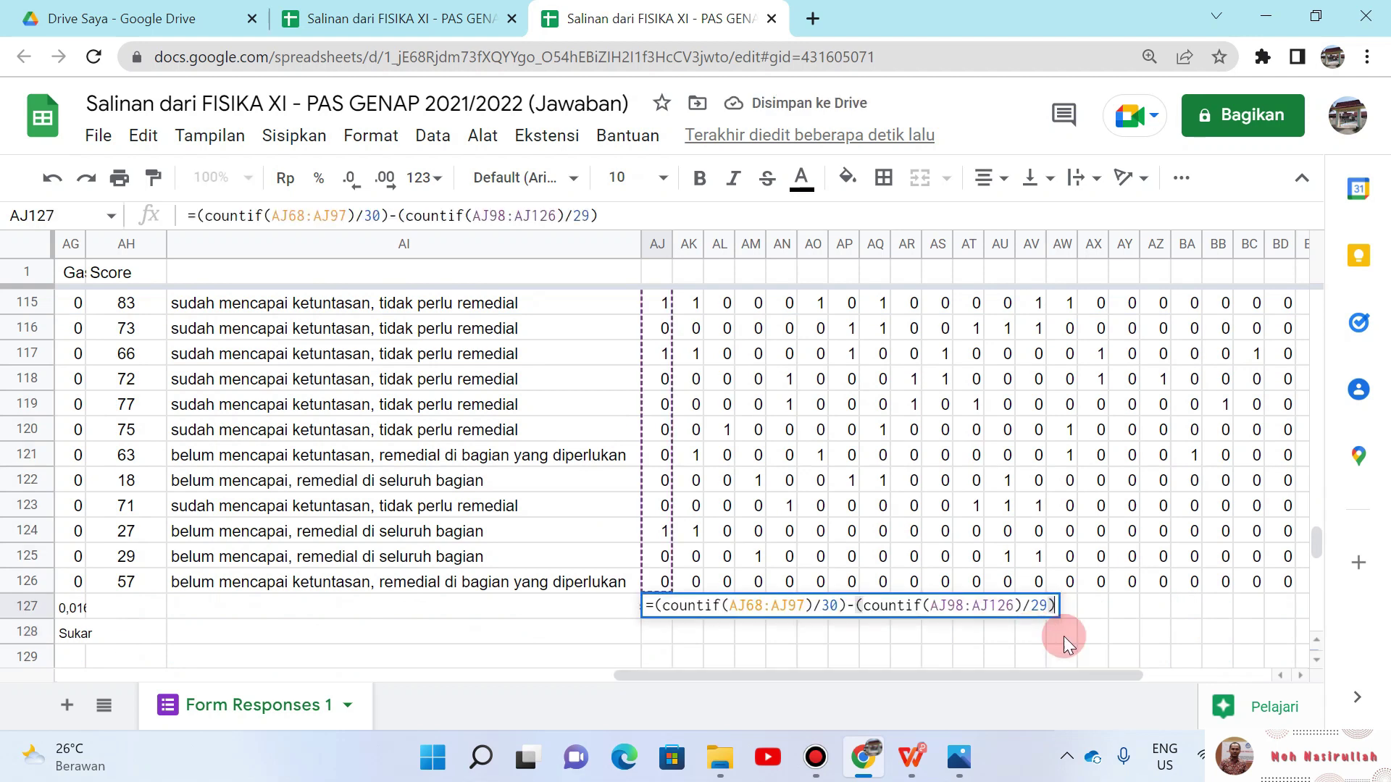
click(807, 605)
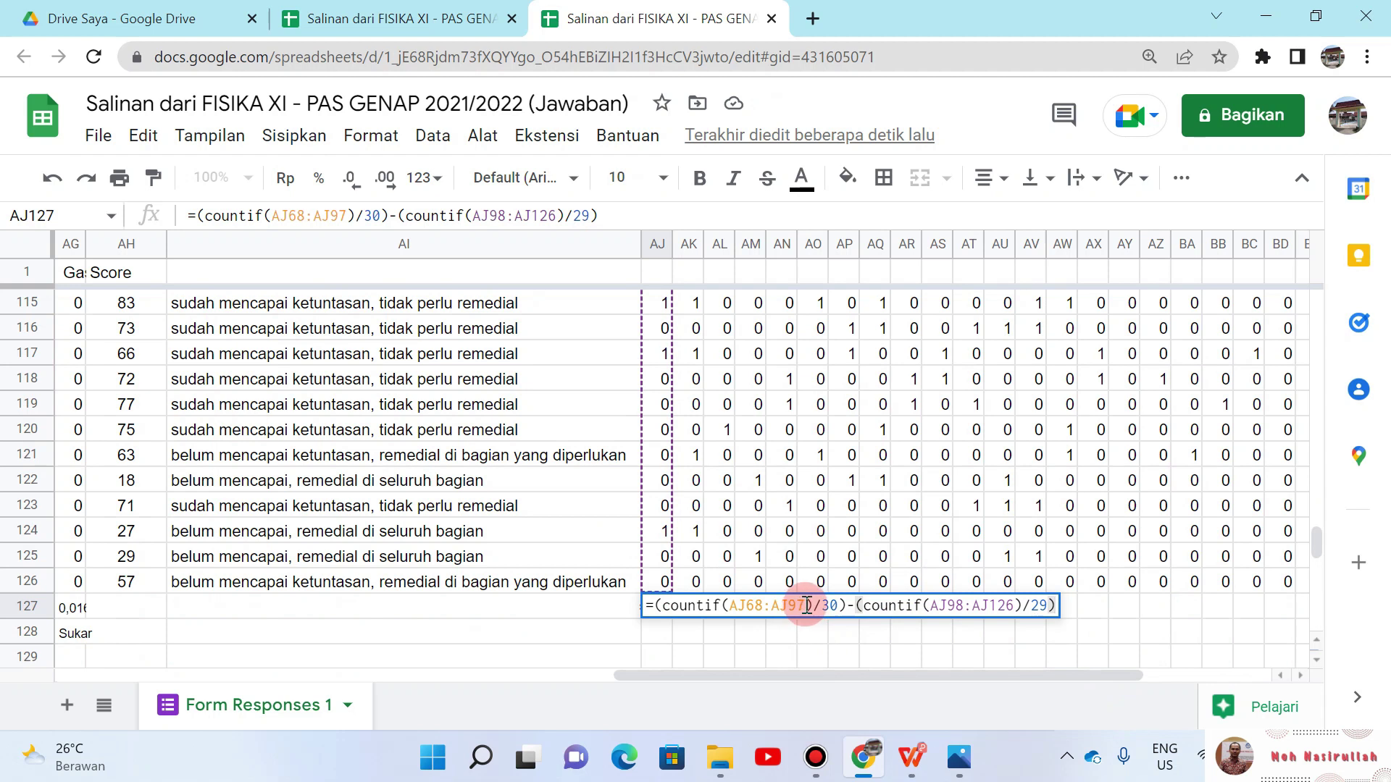
click(808, 606)
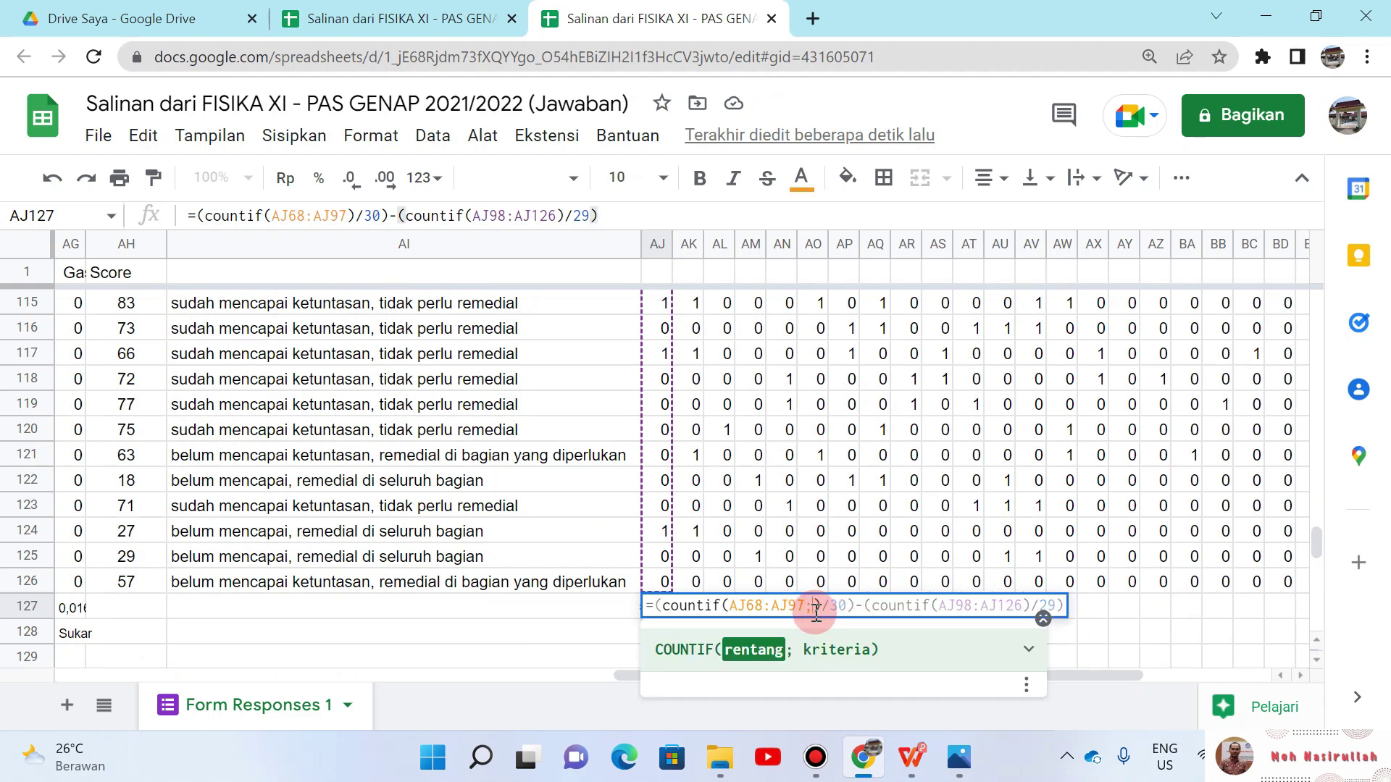
text(;1)
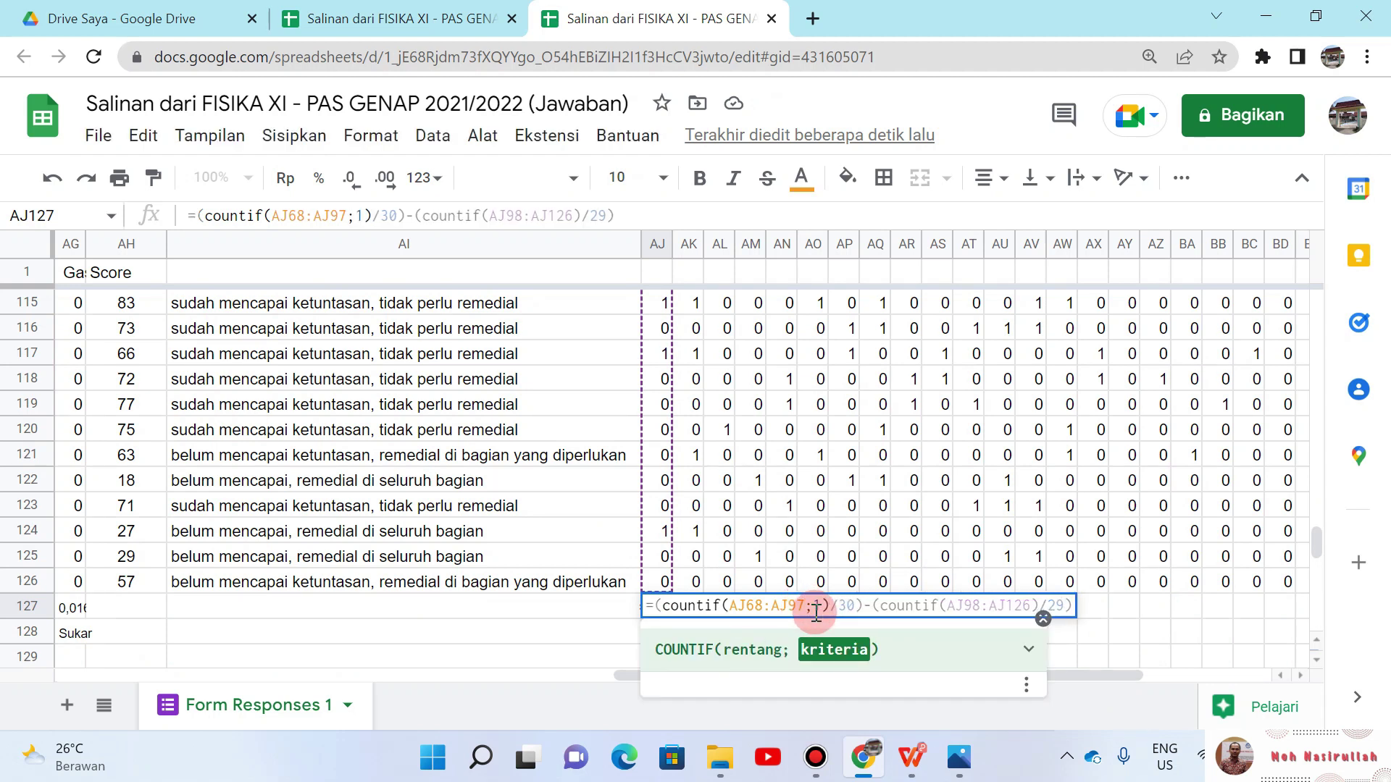
click(1032, 605)
text(;1)
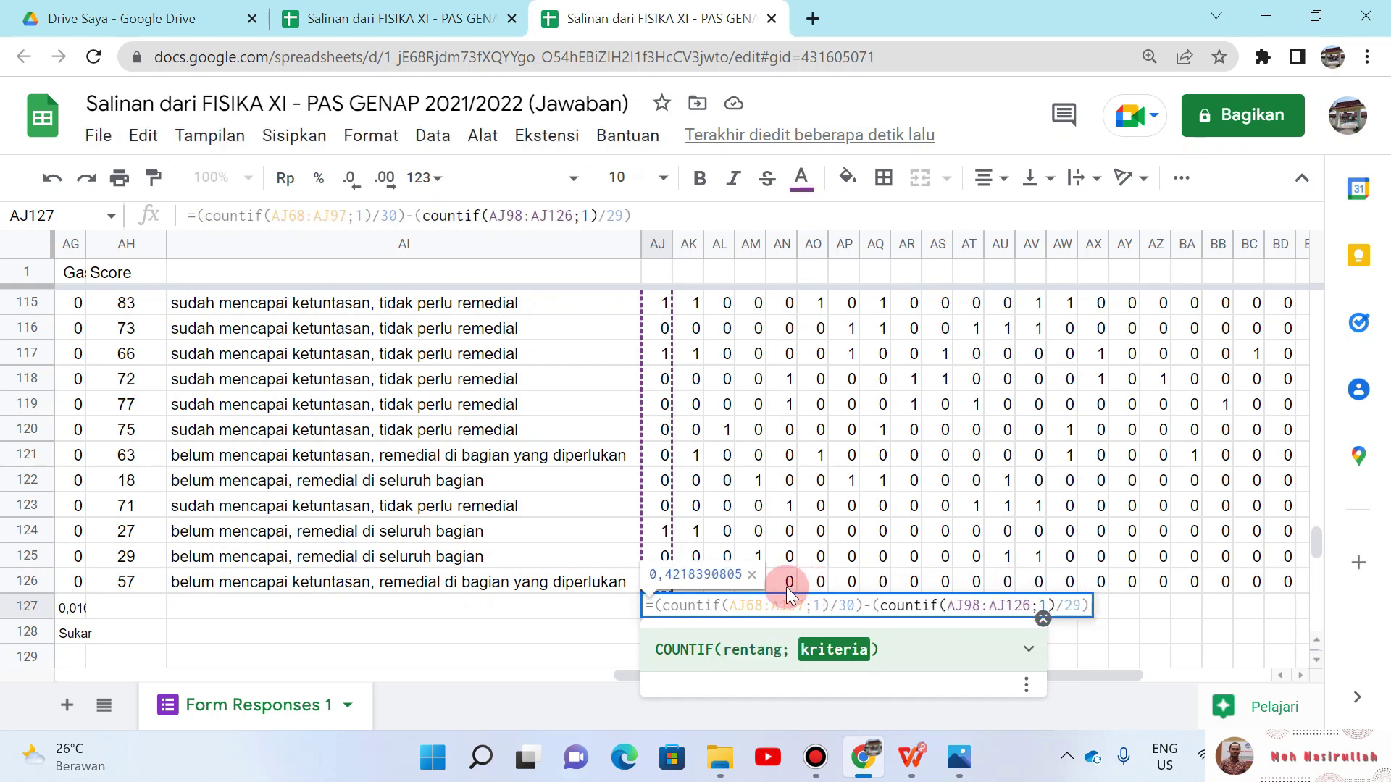
Step: Commit the discrimination formula in AJ127, then reopen it to review both COUNTIF terms and close it without changes
key(Return)
key(Up)
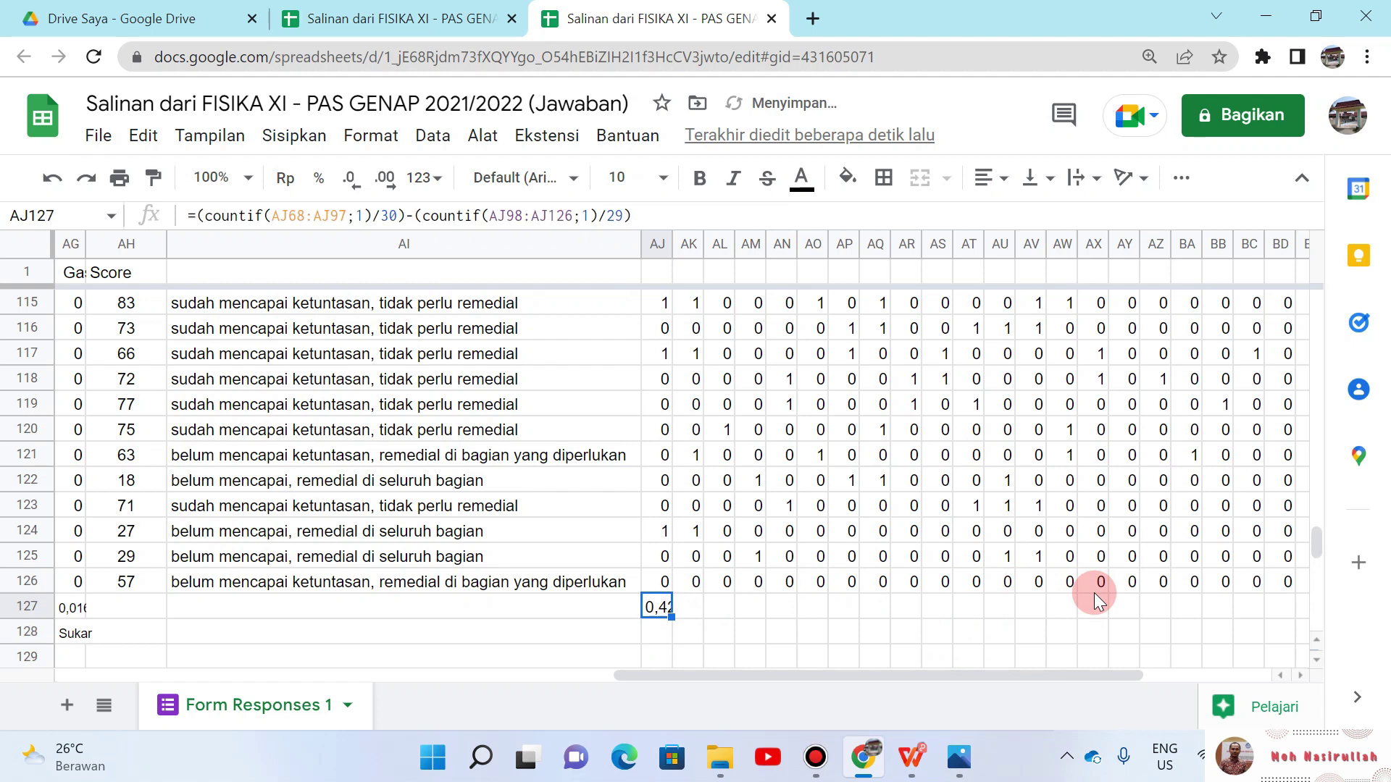
key(Return)
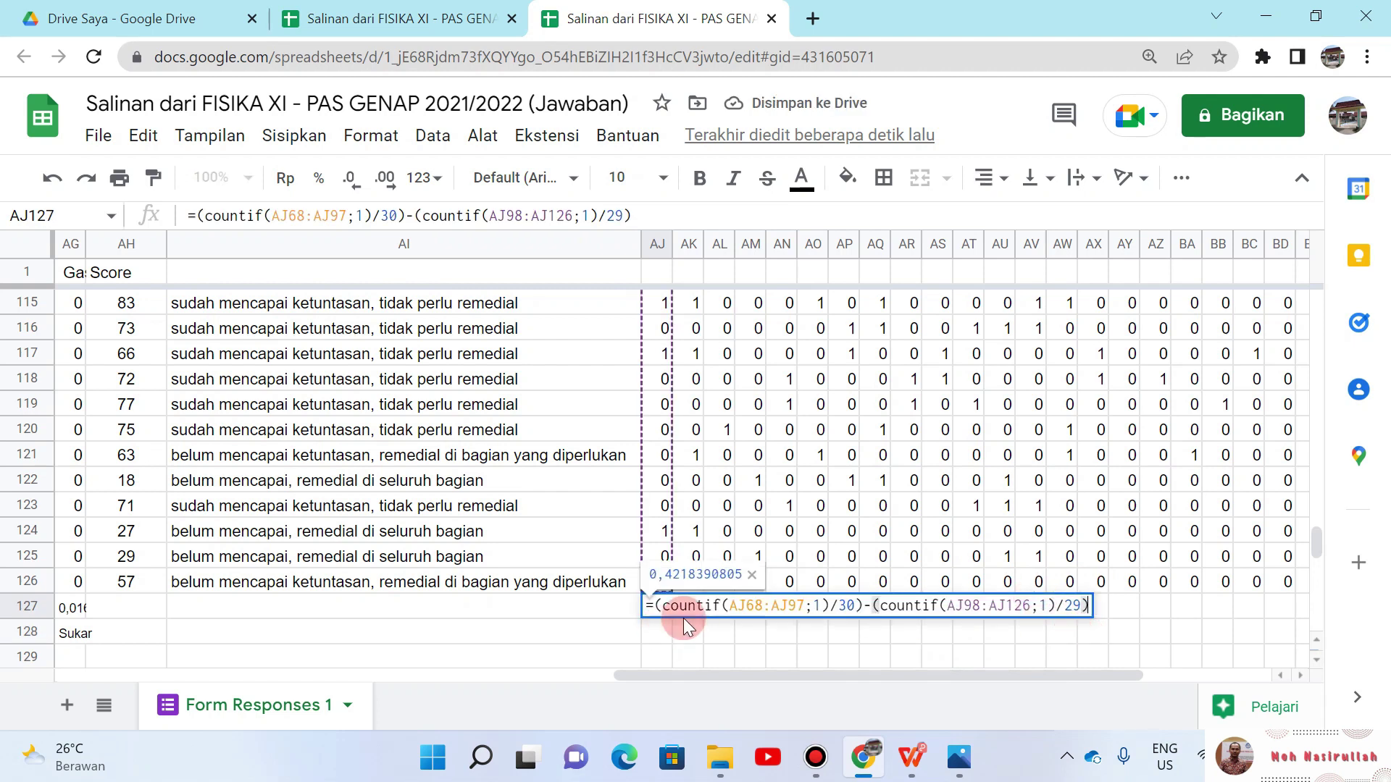
click(818, 606)
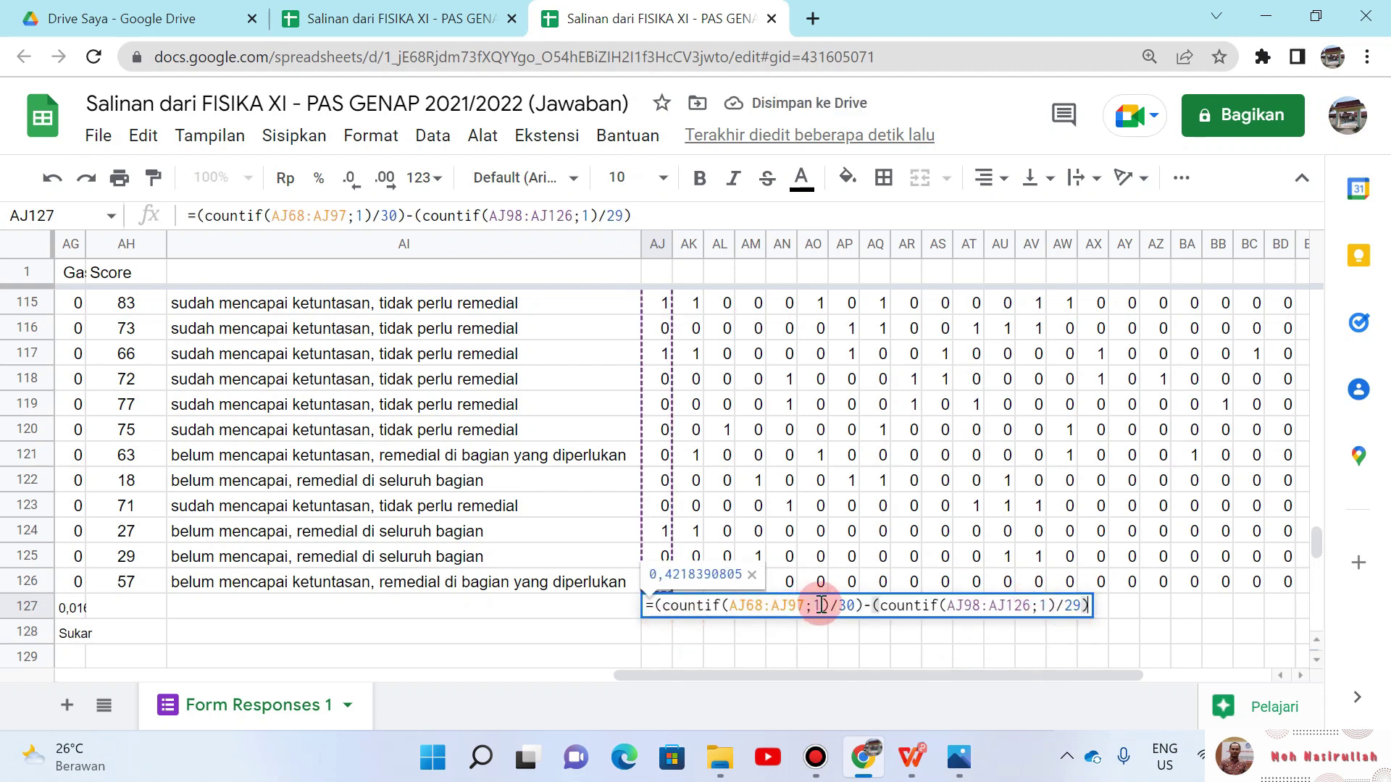
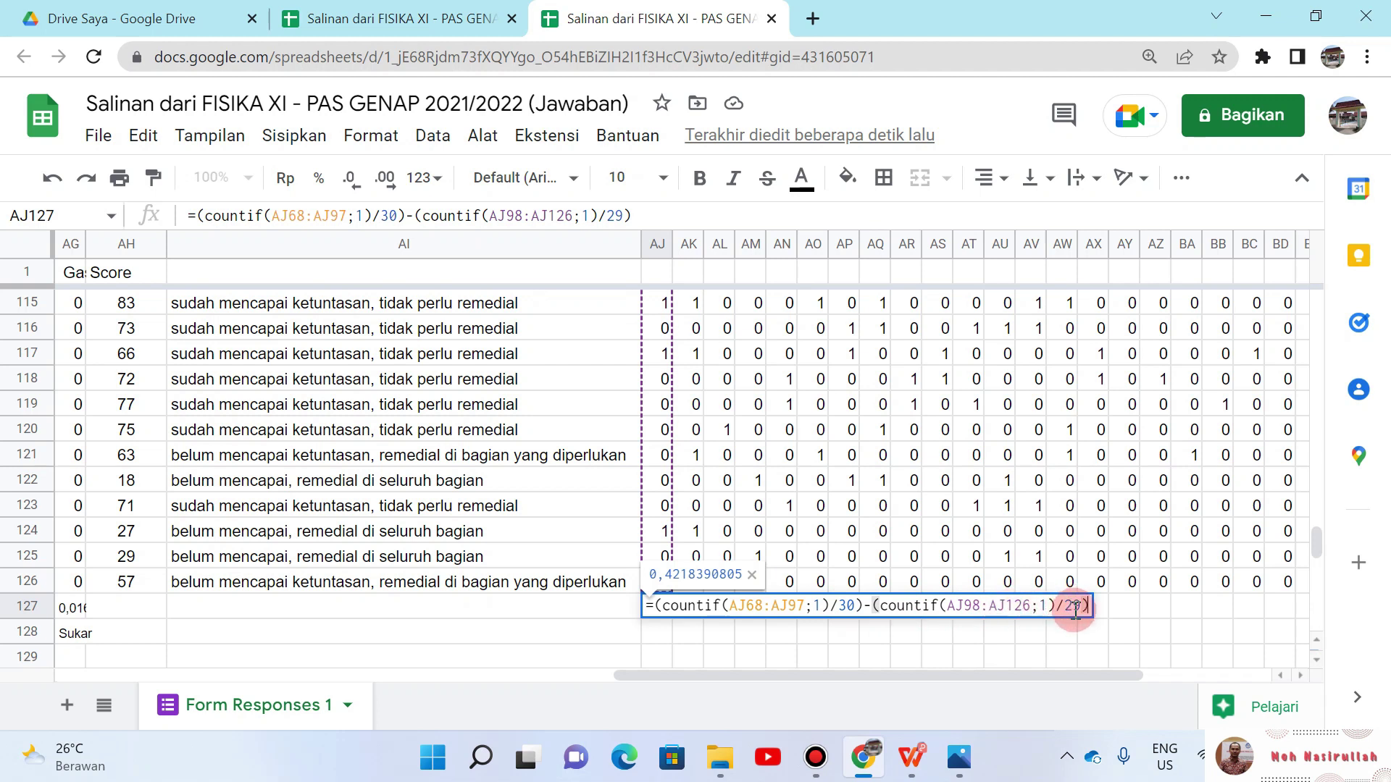
key(Return)
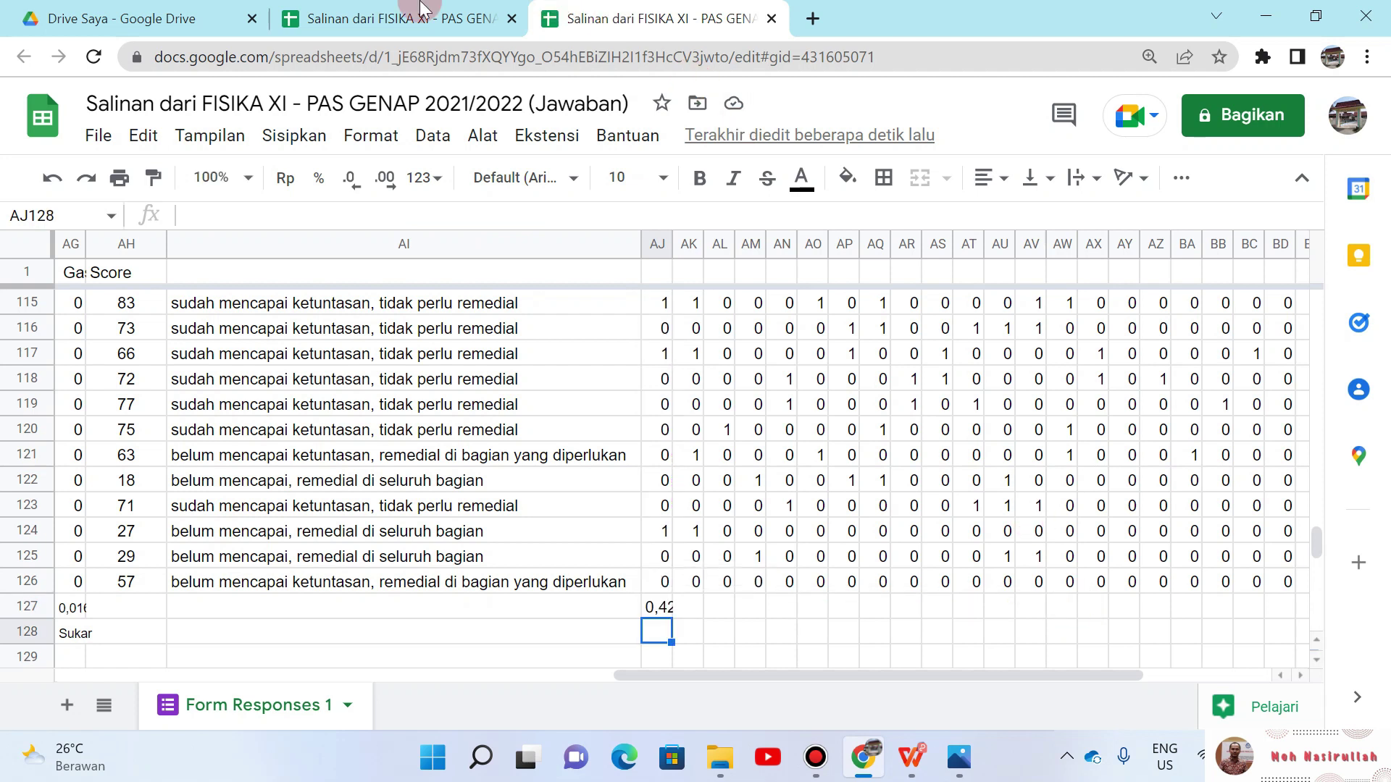
Step: Copy the nested IF category formula text from AK129 in the other open copy of the spreadsheet
mouse_move(371, 18)
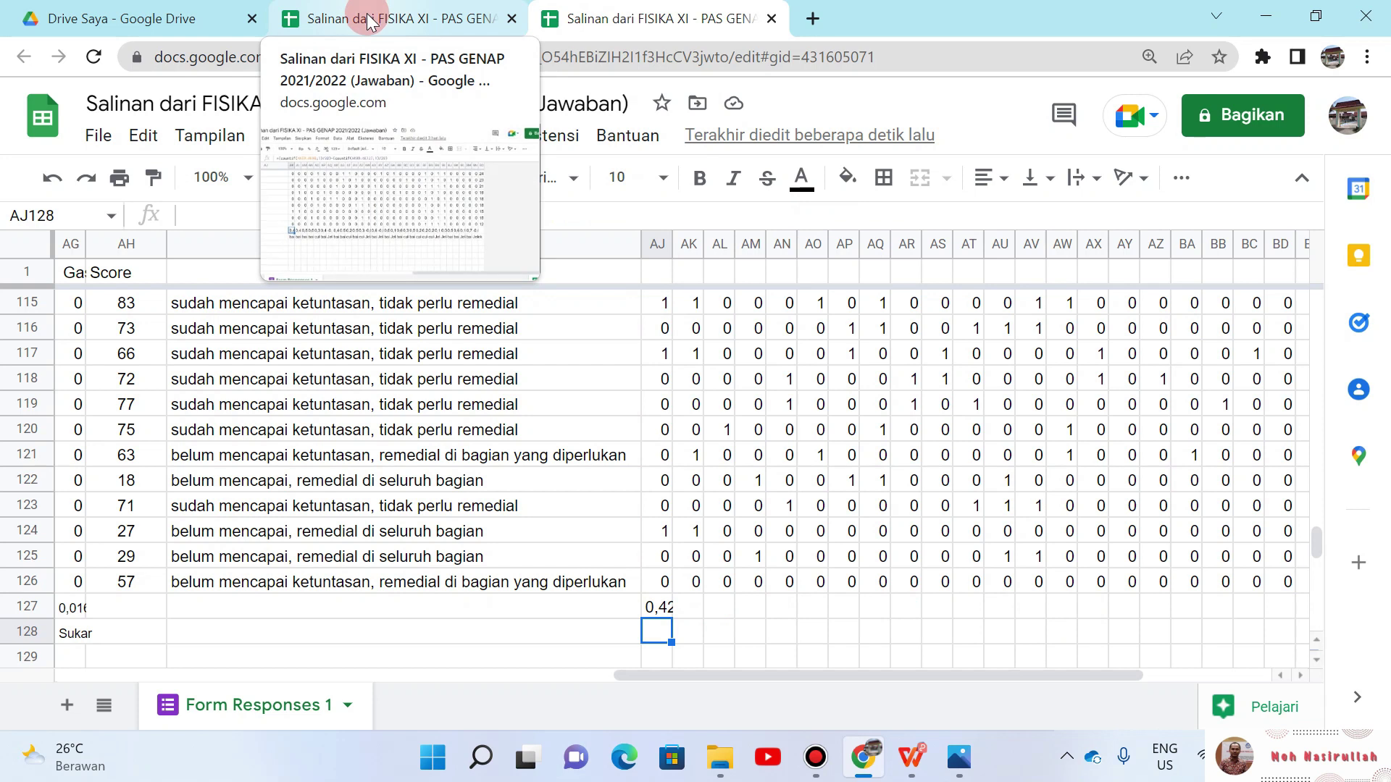
click(370, 19)
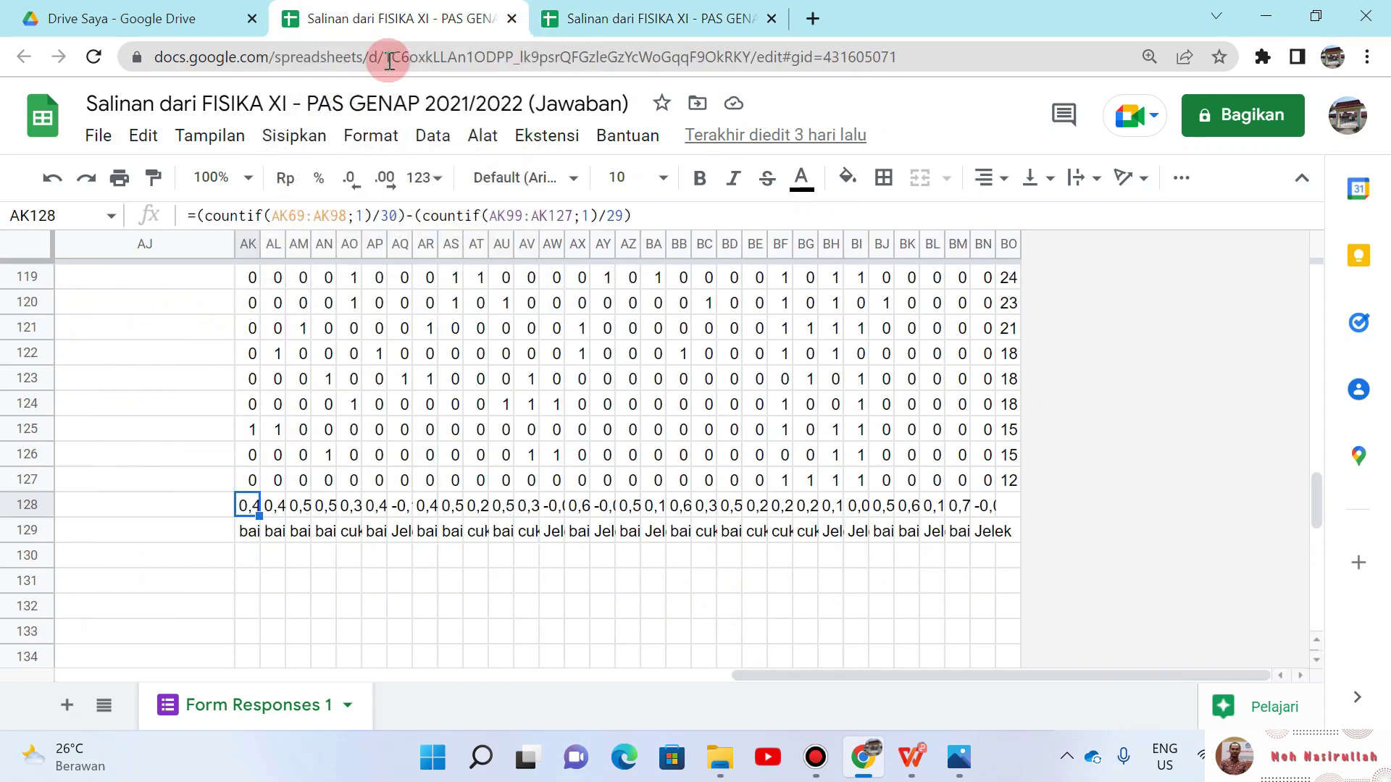
click(248, 528)
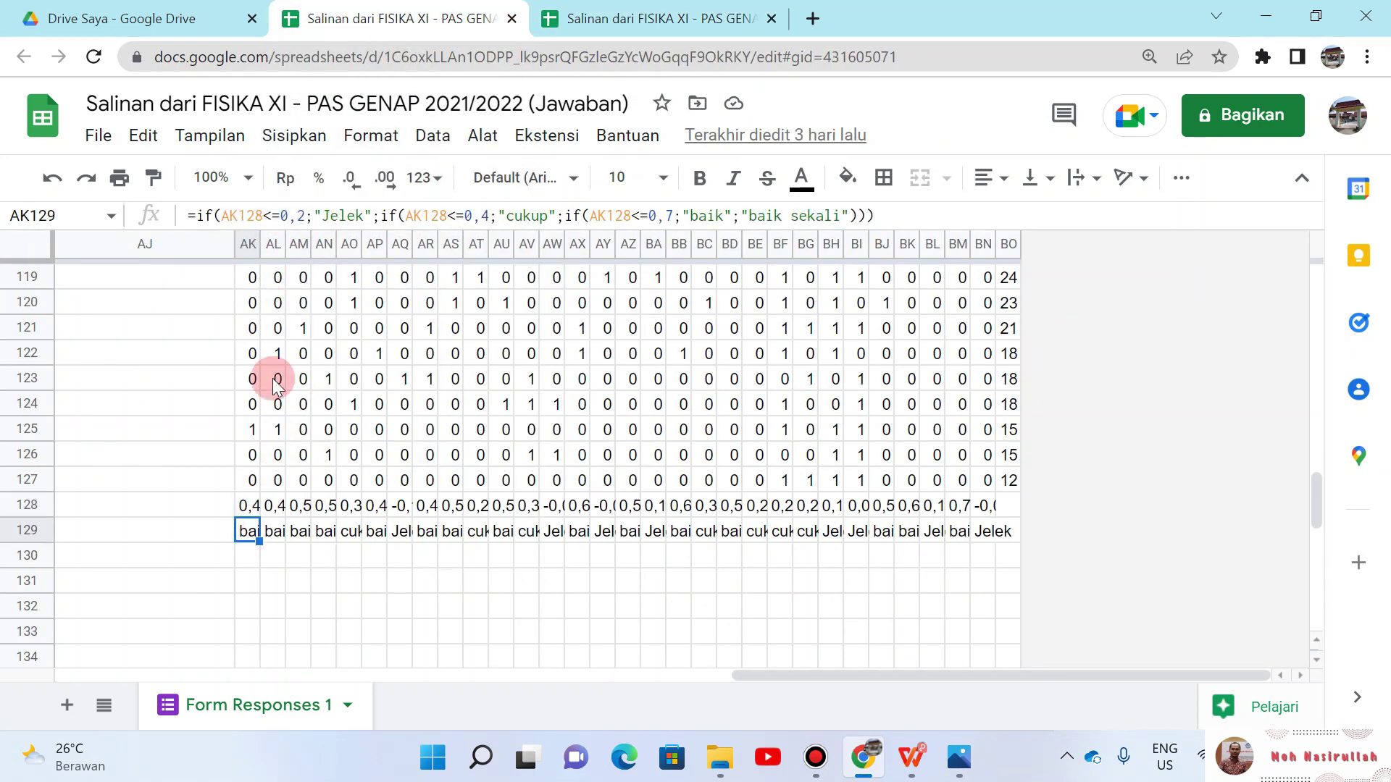
double_click(250, 532)
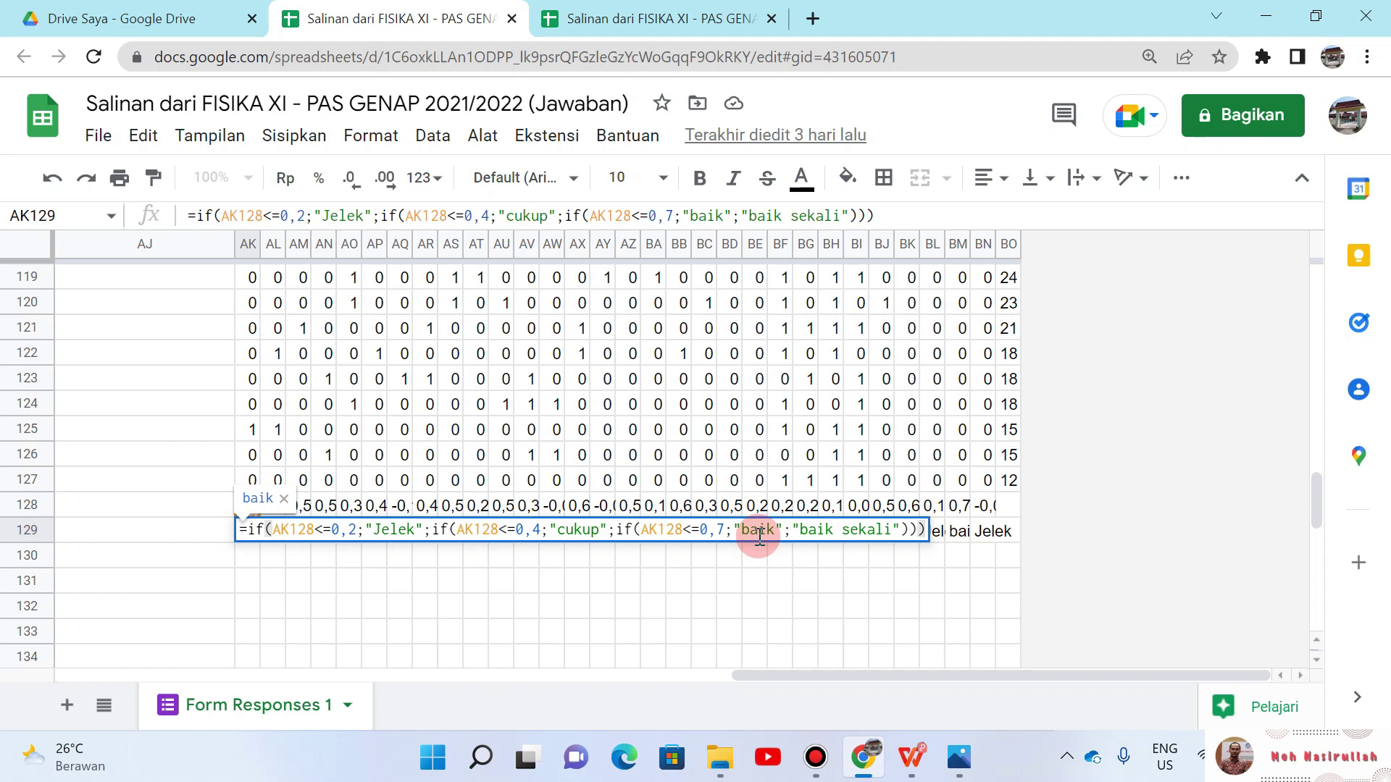
drag(887, 217, 188, 215)
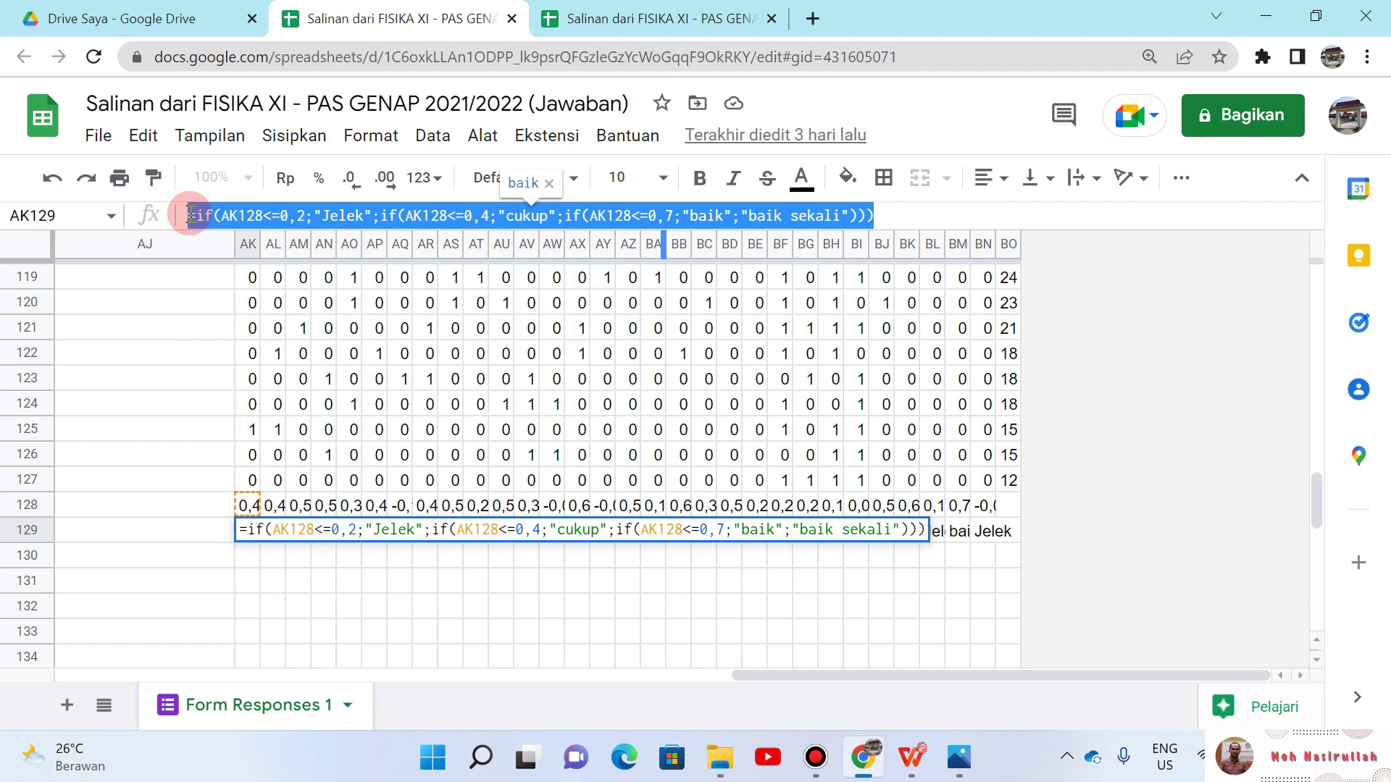
key(ctrl+c)
key(Escape)
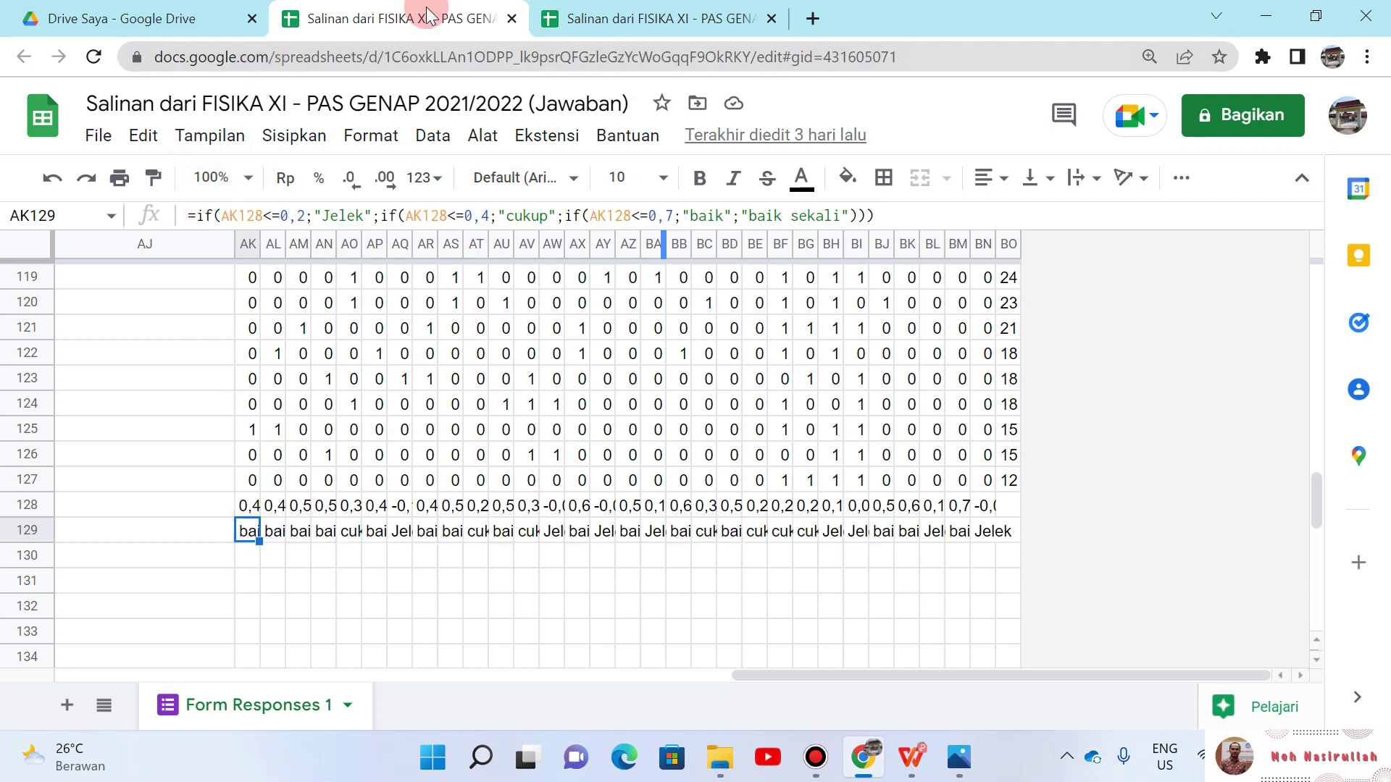
Step: Return to the working spreadsheet and paste the copied category formula into AJ128
click(573, 18)
key(Return)
key(ctrl+v)
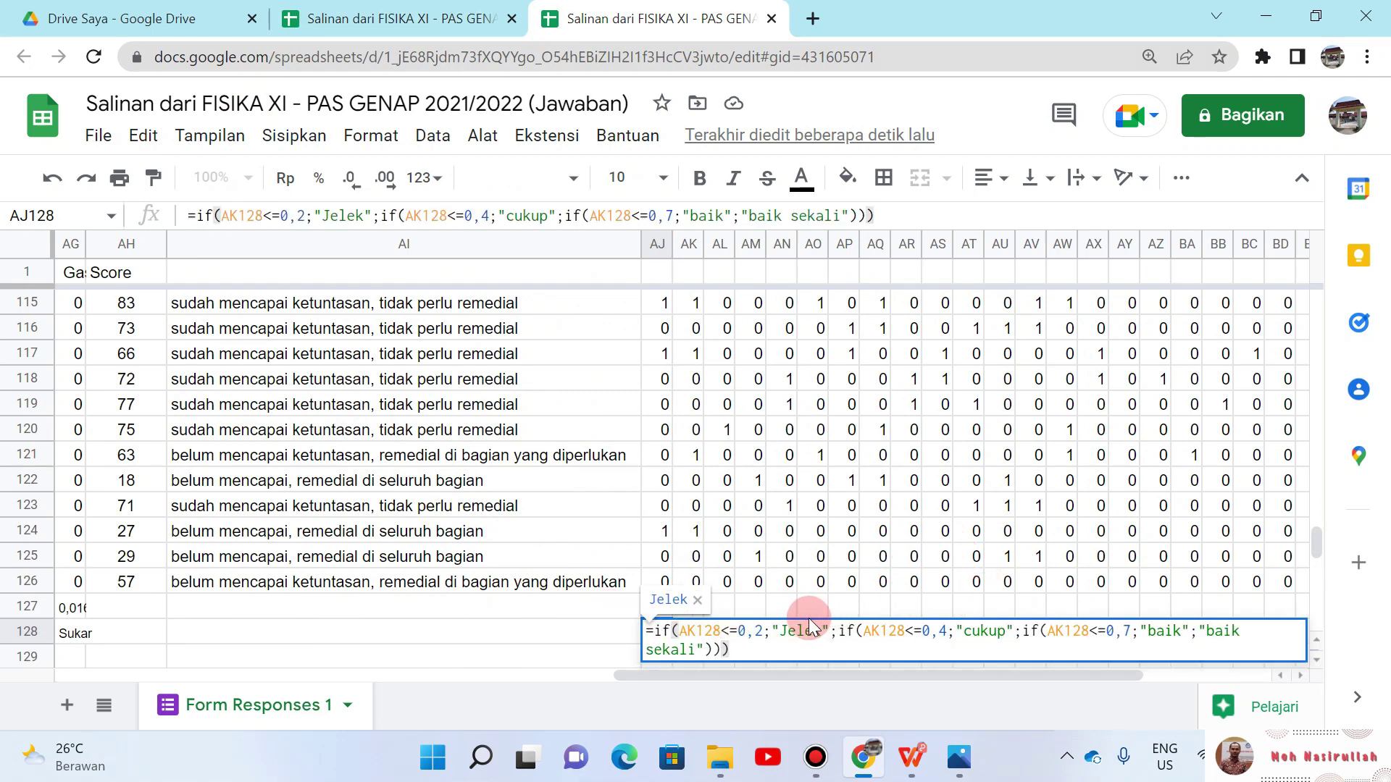
Step: Change all three AK128 references in the AJ128 formula to AK127 and commit it
click(754, 633)
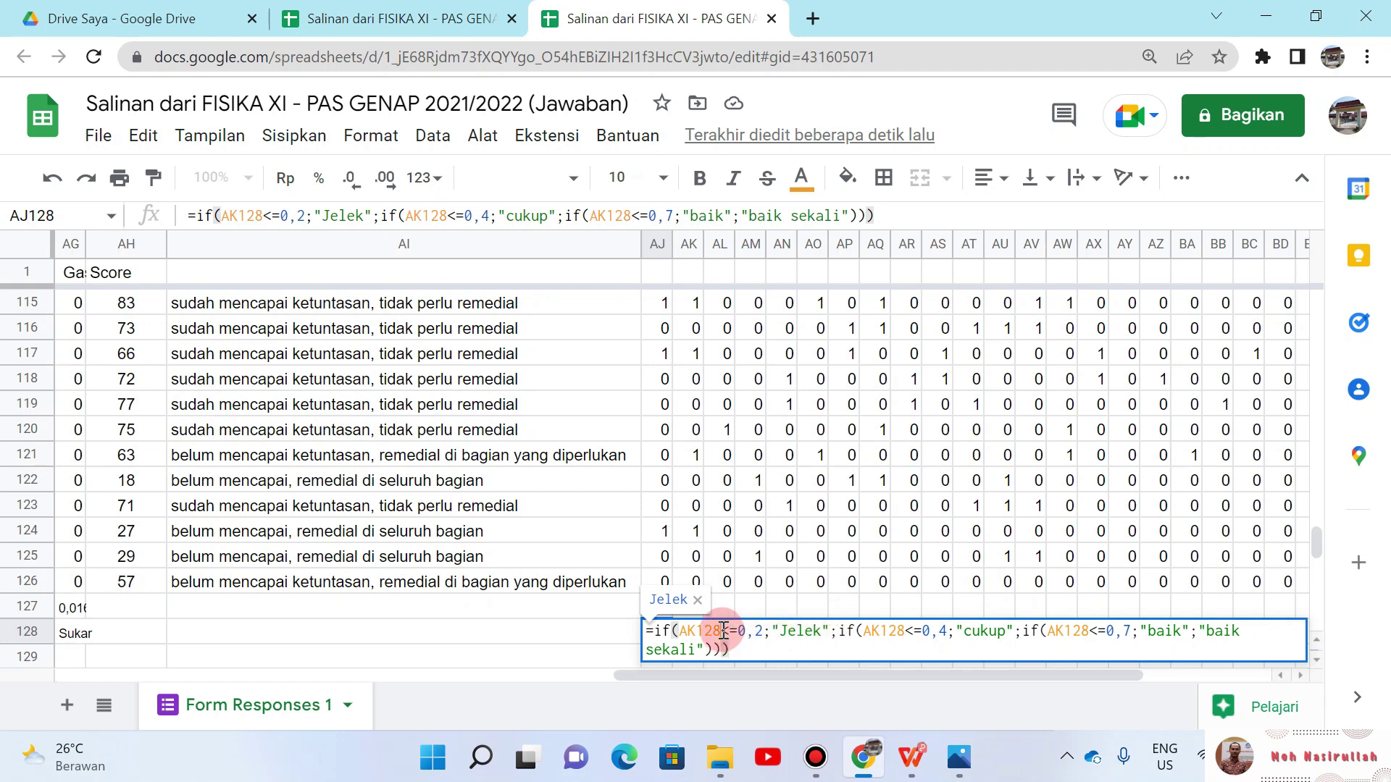
click(723, 632)
key(BackSpace)
text(7)
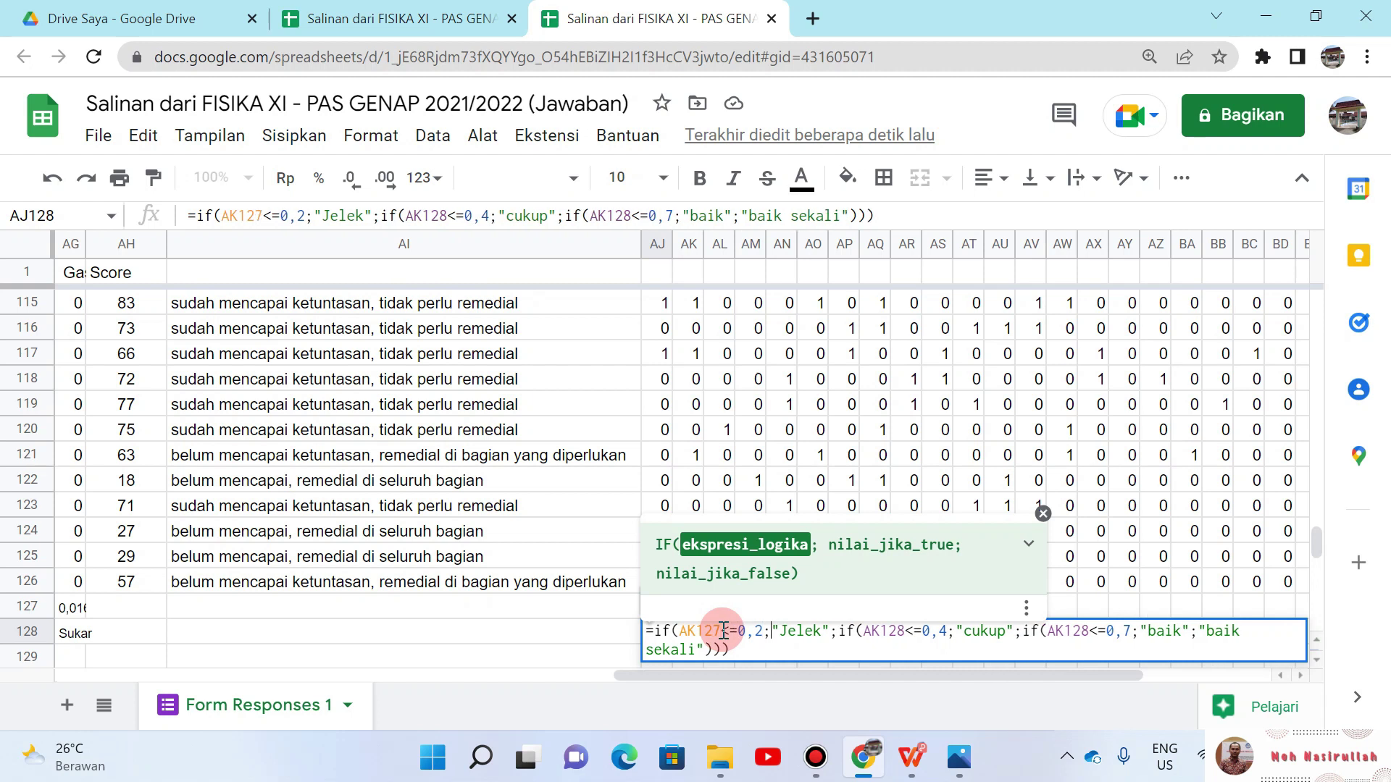
key(Right)
key(Right)
key(Right)
key(Right)
key(Right)
key(Right)
key(Right)
key(Right)
key(Right)
key(Right)
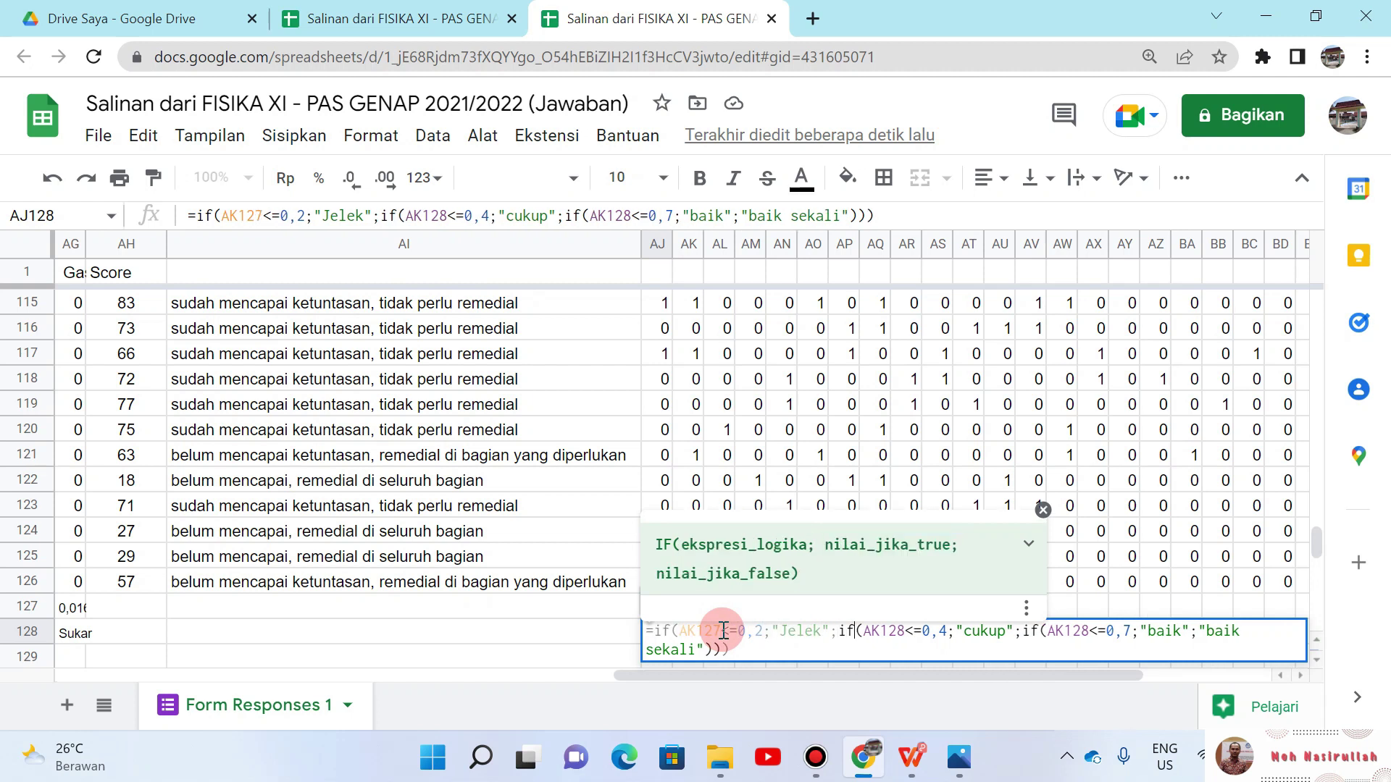
key(BackSpace)
text(7)
key(Right)
key(Right)
key(Right)
key(Right)
key(Right)
key(Right)
key(Right)
key(Right)
key(Right)
key(Right)
key(Right)
key(Right)
key(Right)
key(Right)
key(Right)
key(Right)
key(Right)
key(shift+Right)
text(7)
key(Return)
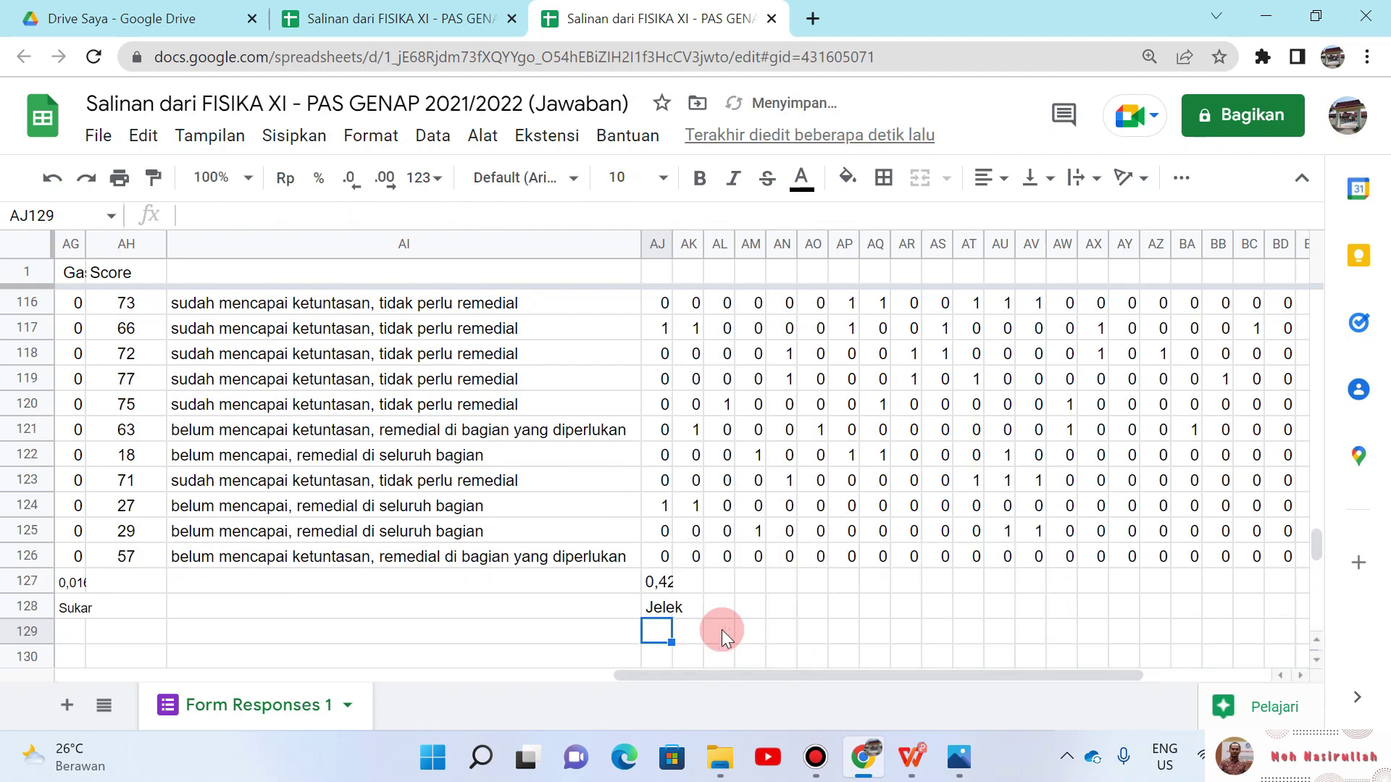
Step: Copy the discrimination and category formulas from AJ127:AJ128 across columns AK to BN
key(Up)
key(shift+Up)
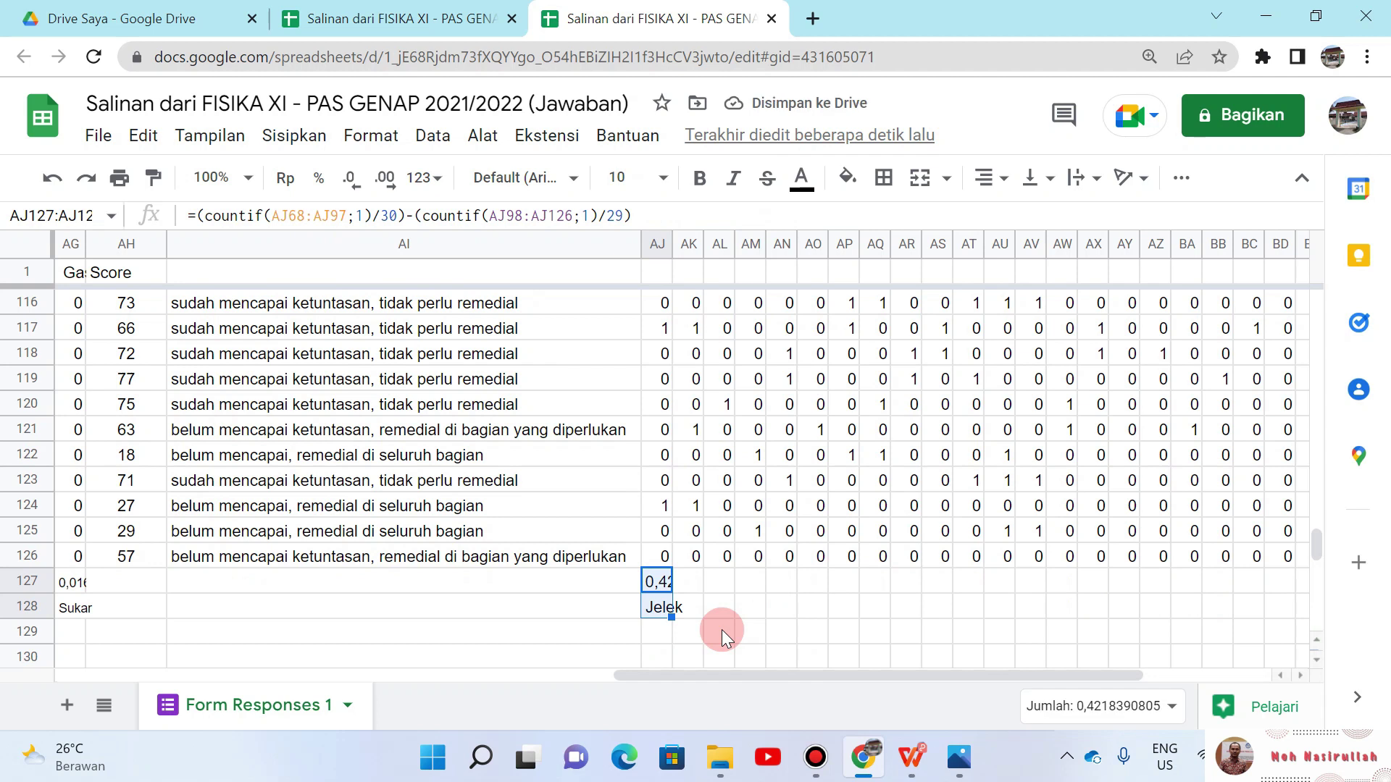
key(ctrl+c)
key(Right)
key(shift+Right)
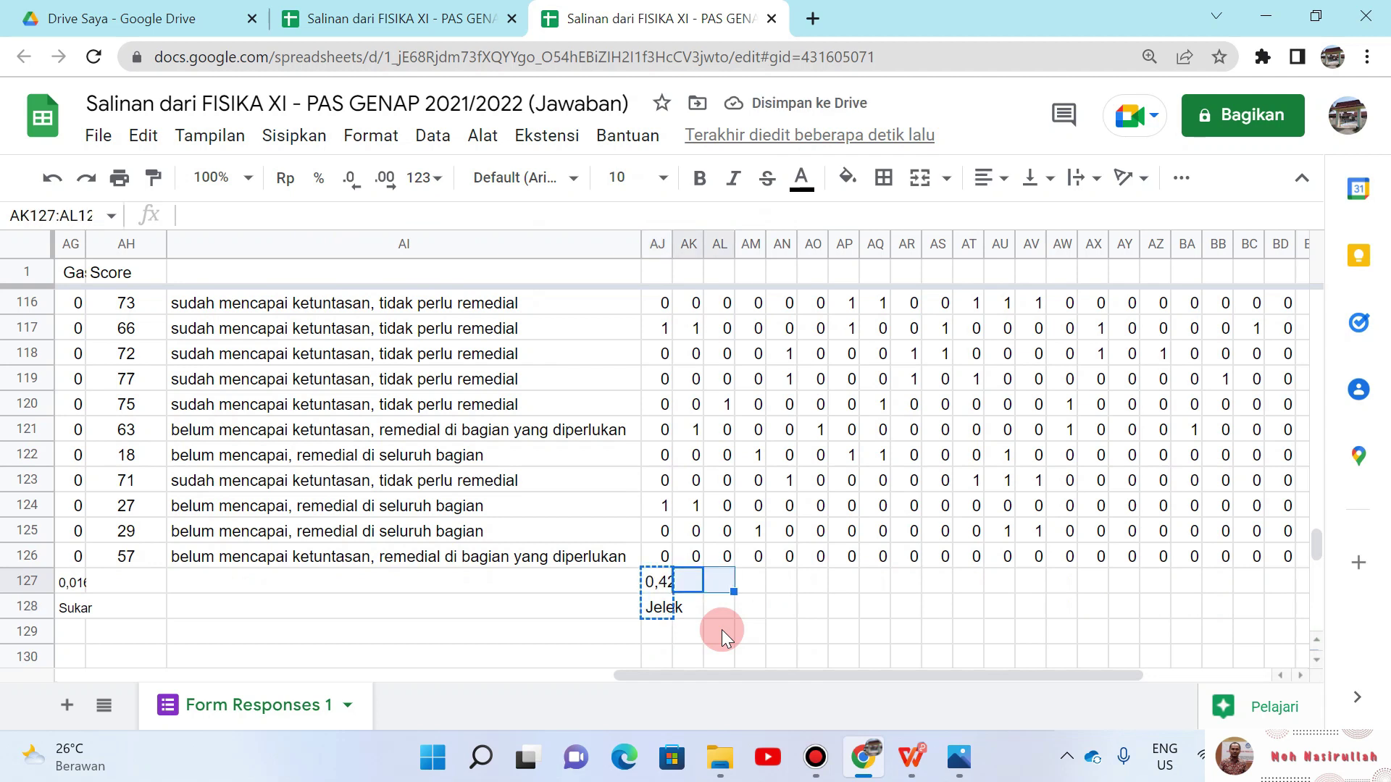
key(shift+Right)
key(shift+Right)
key(shift+Right)
key(shift+Right)
key(shift+Right)
key(shift+Right)
key(shift+Right)
key(shift+Right)
key(shift+Right)
key(shift+Right)
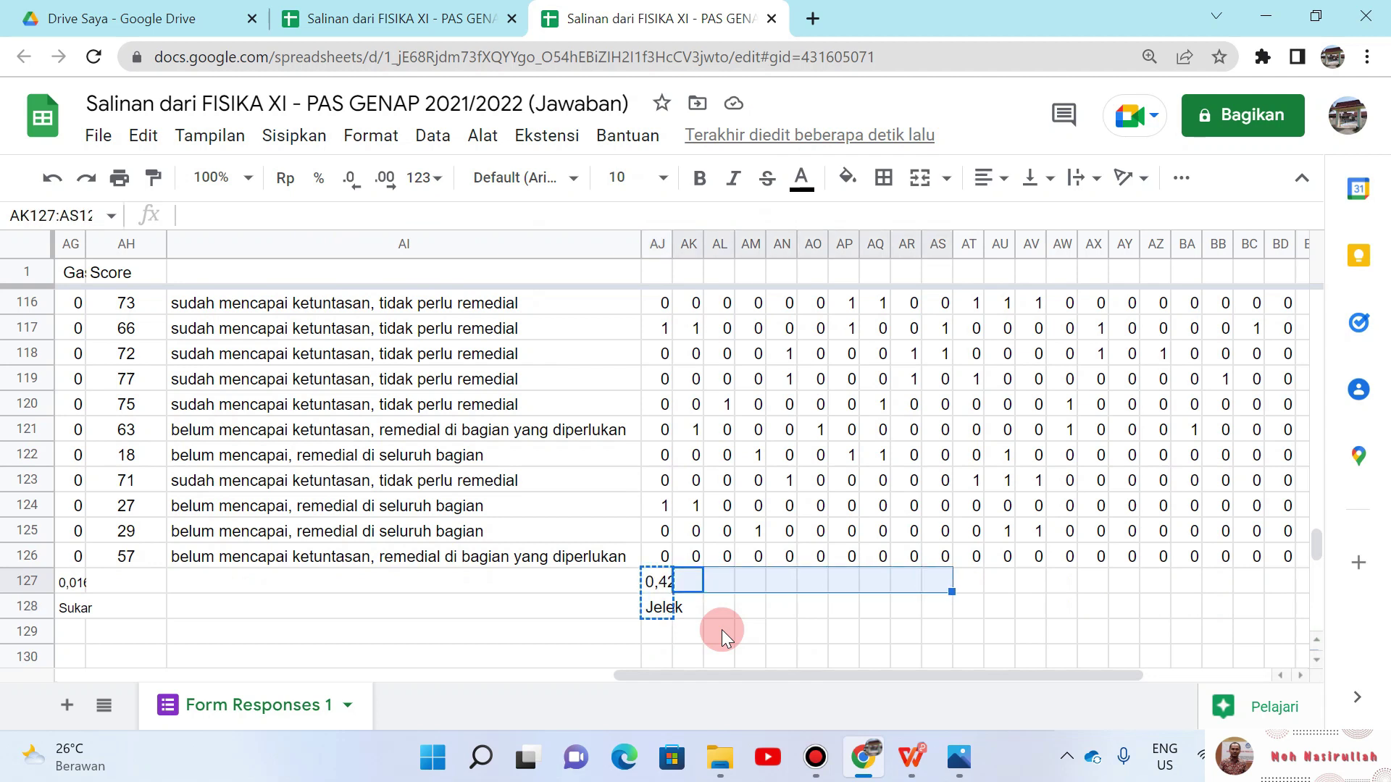
key(shift+Right)
key(shift+Right)
key(shift+Right)
key(shift+Right)
key(shift+Right)
key(shift+Right)
key(shift+Right)
key(shift+Right)
key(shift+Right)
key(shift+Right)
key(shift+Right)
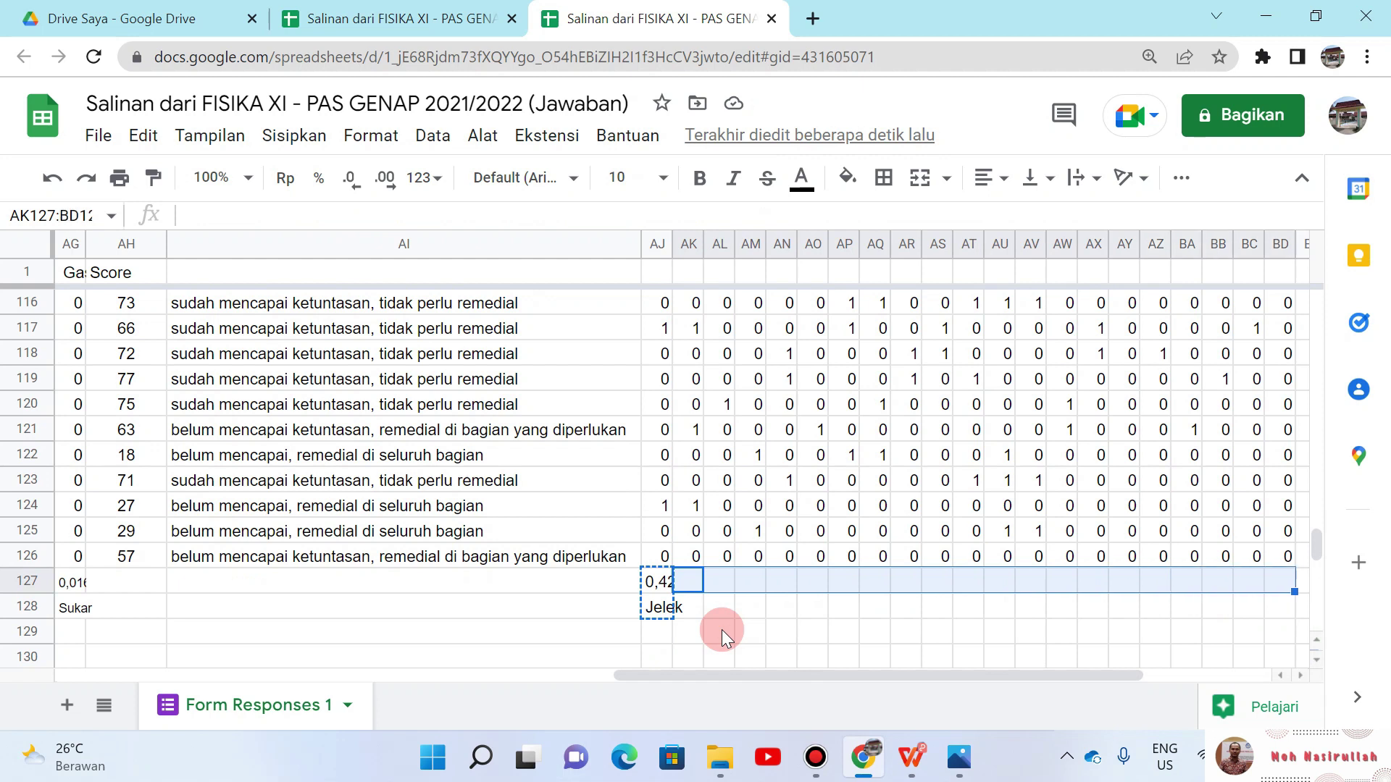
key(shift+Right)
key(shift+Right)
key(shift+Right)
key(shift+Right)
key(shift+Right)
key(shift+Right)
key(shift+Right)
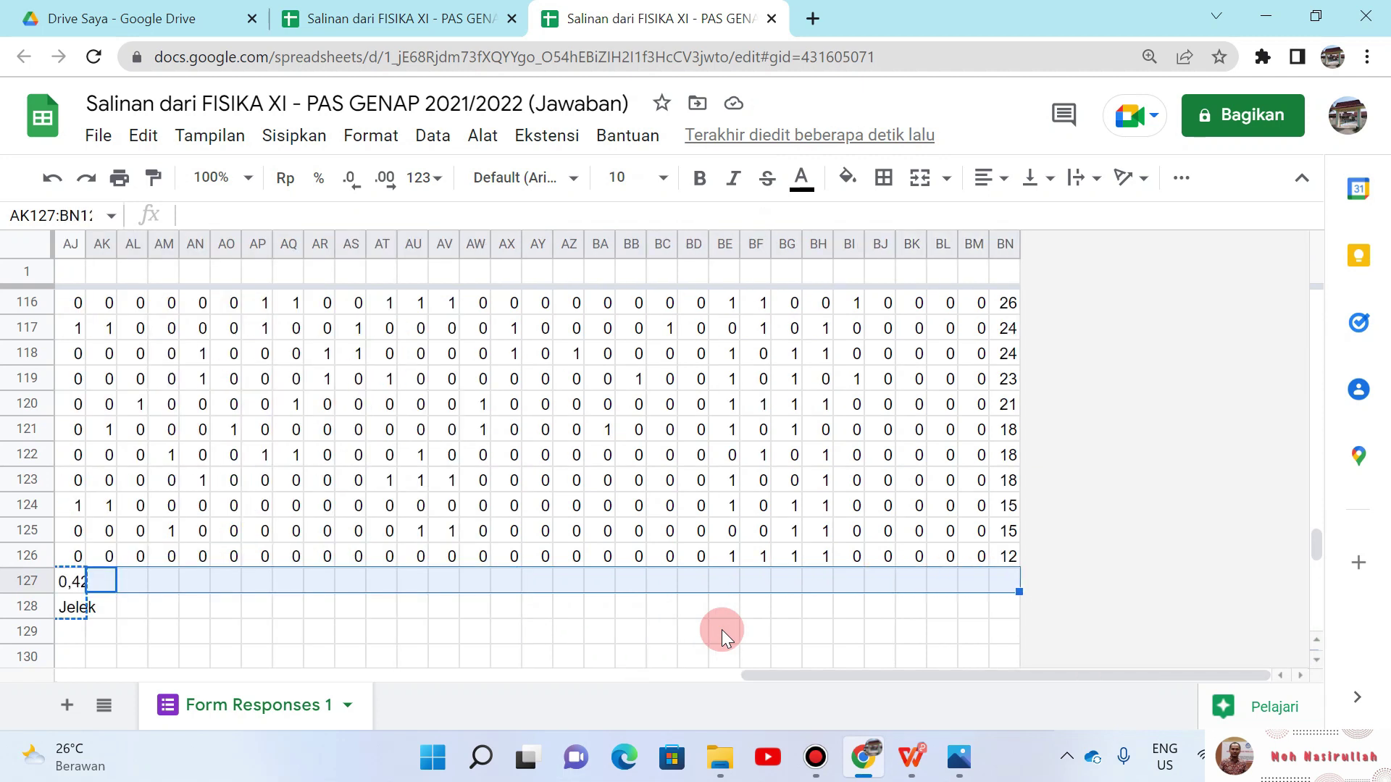
key(ctrl+v)
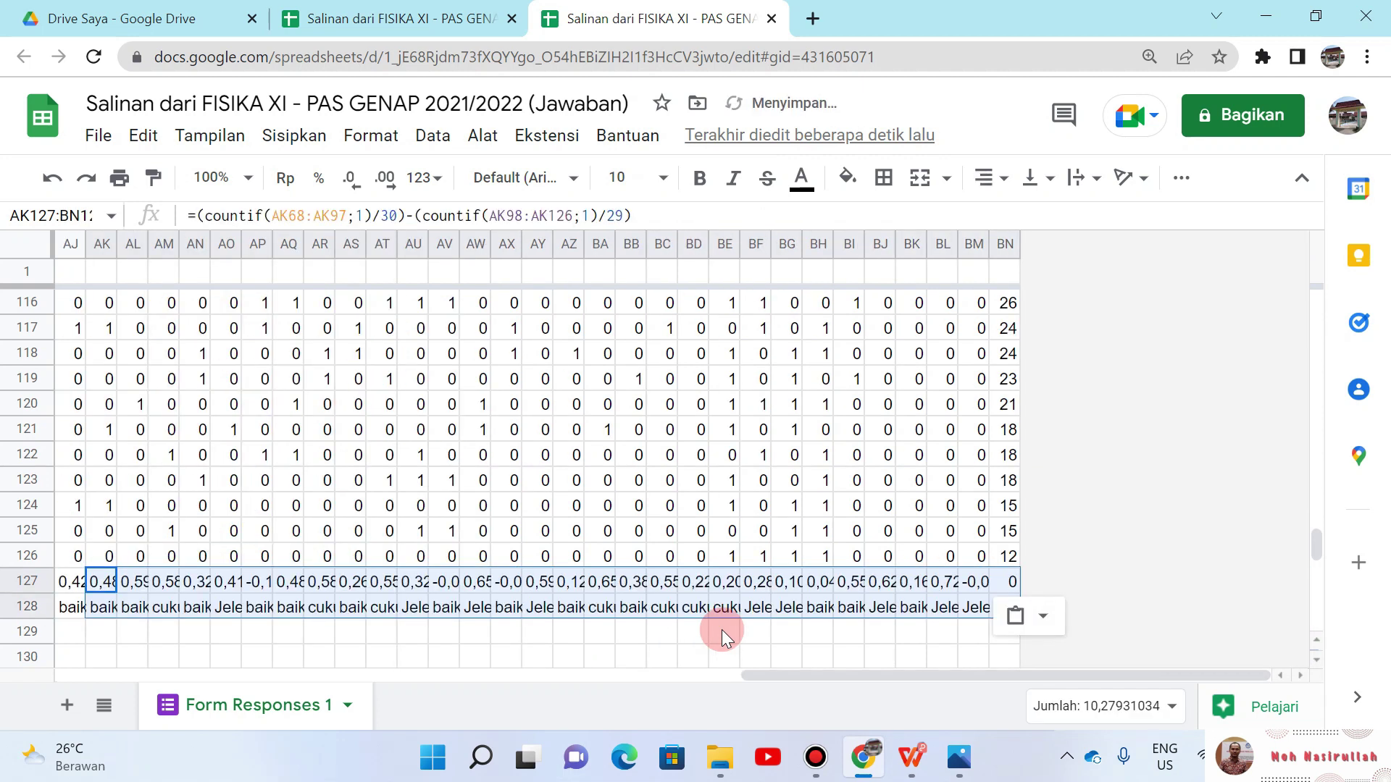
Step: Compare the category row with the reference spreadsheet and inspect the formulas in AJ127 and AJ128
key(Left)
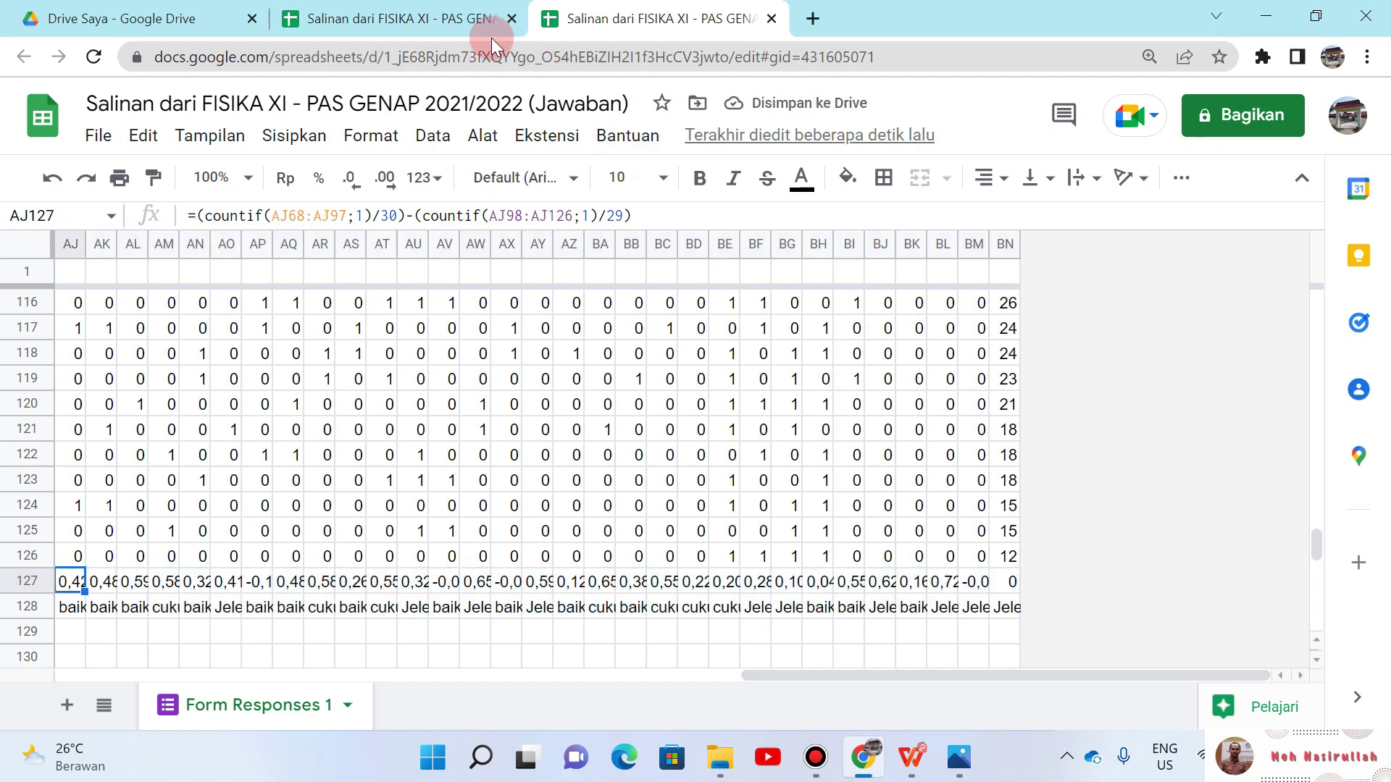
click(397, 10)
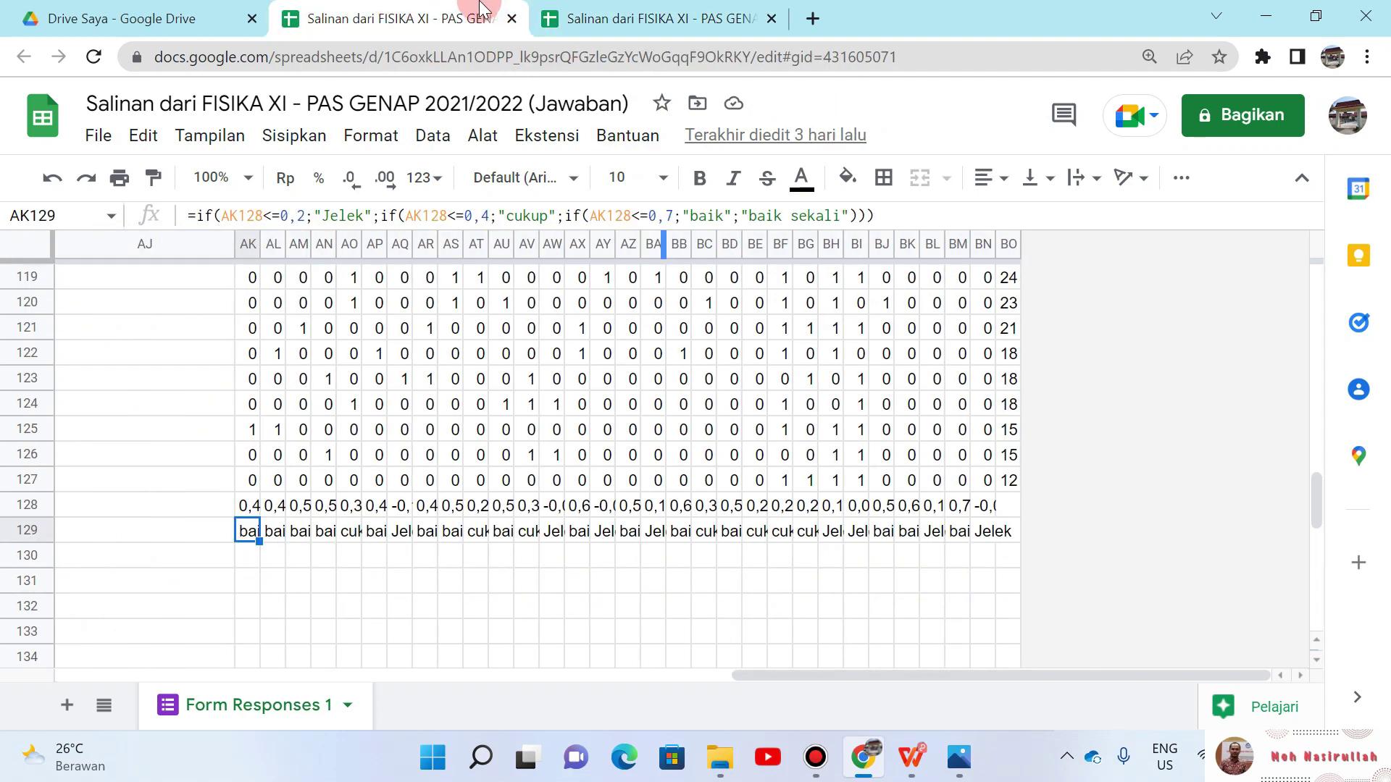
click(621, 20)
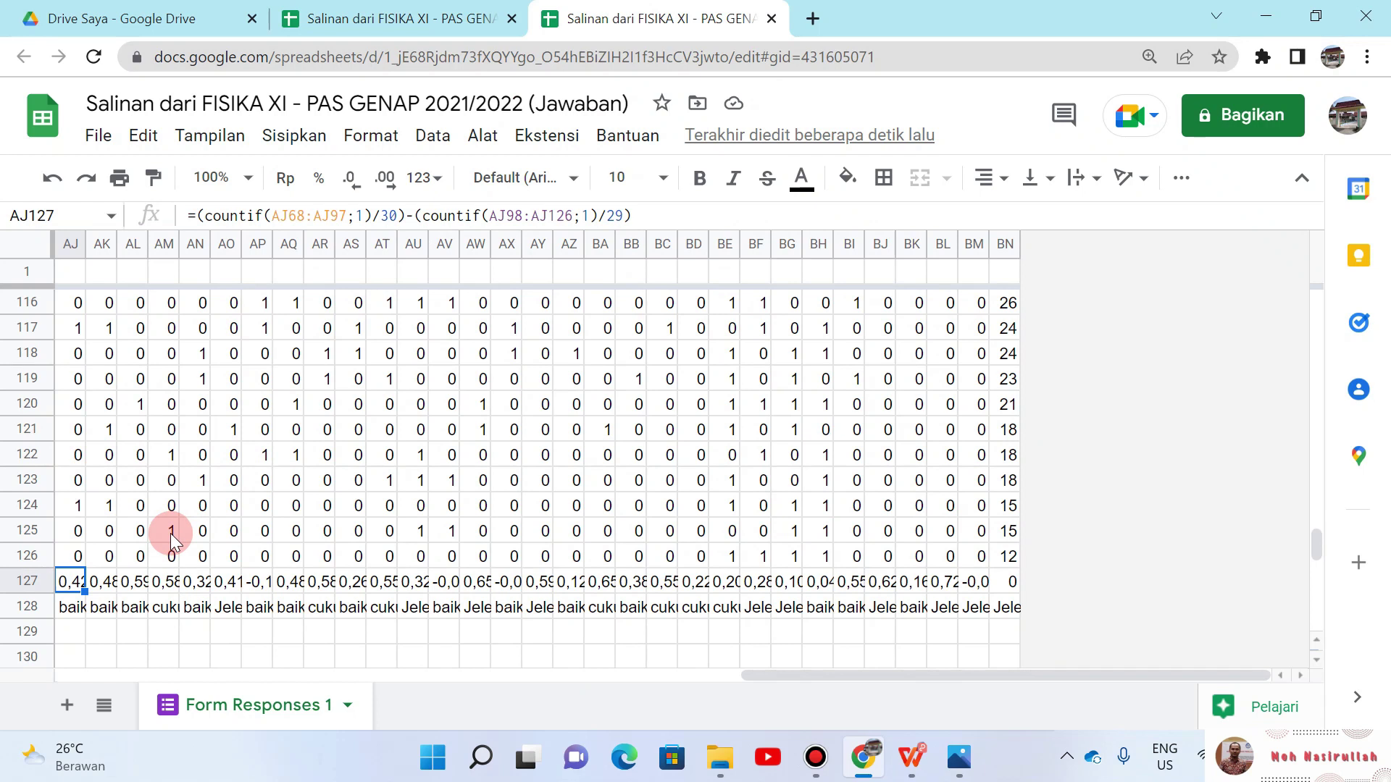
scroll(171, 533, left, 3)
key(Down)
key(Up)
key(Down)
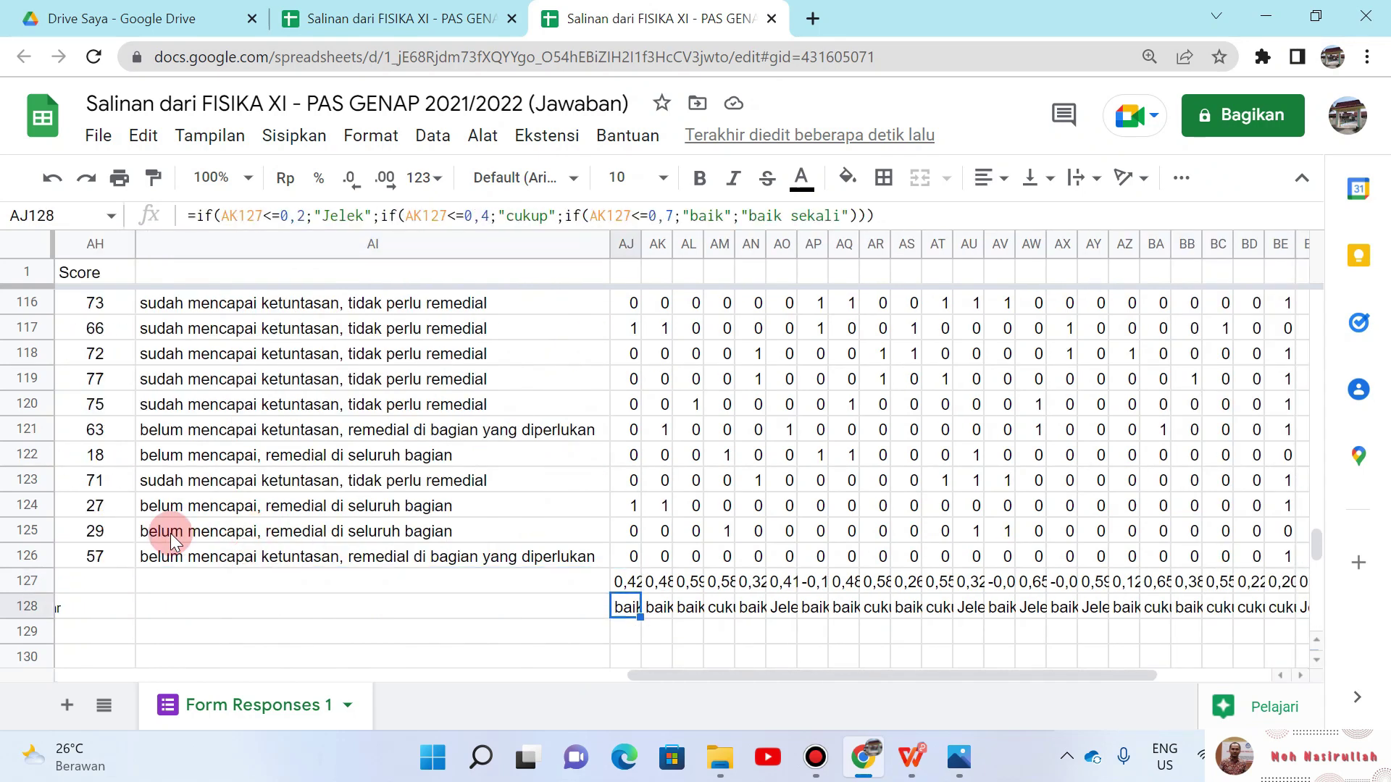
key(Up)
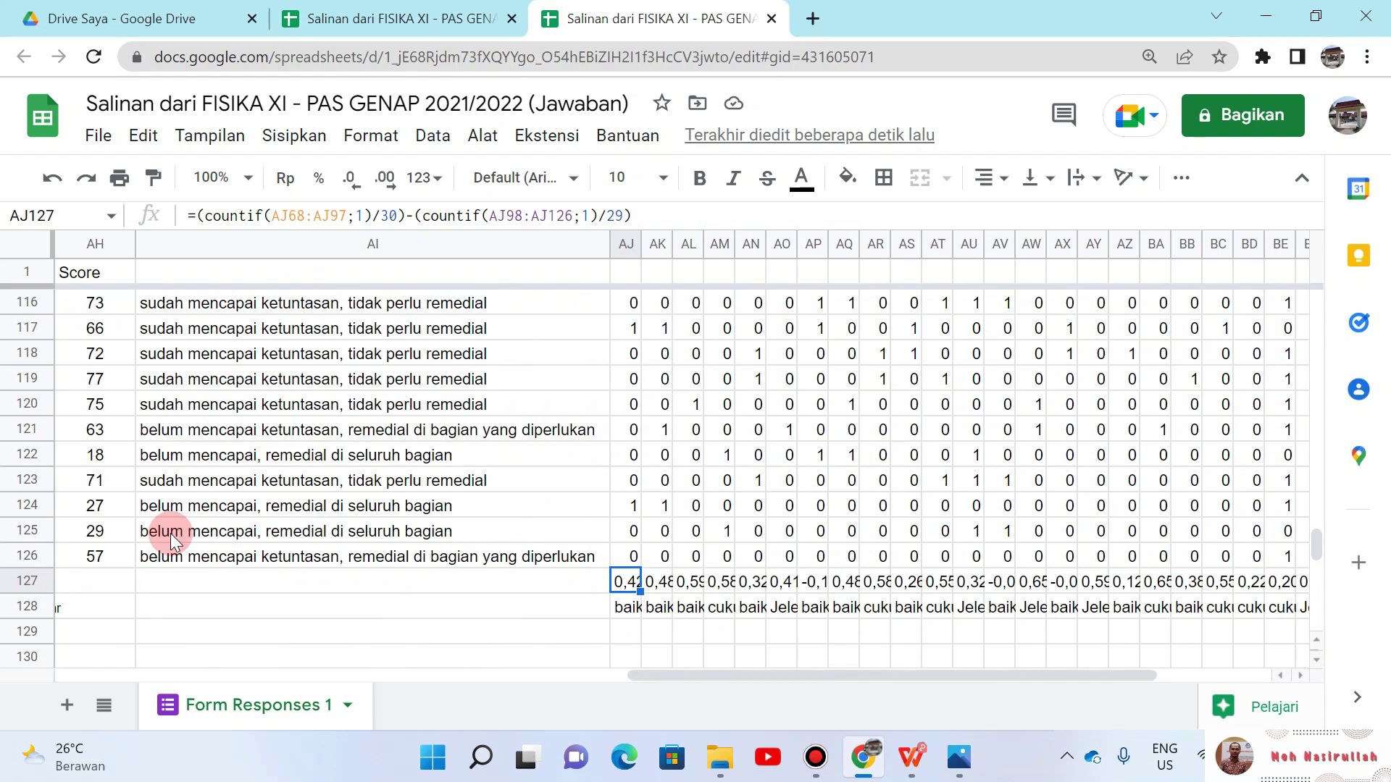
key(Down)
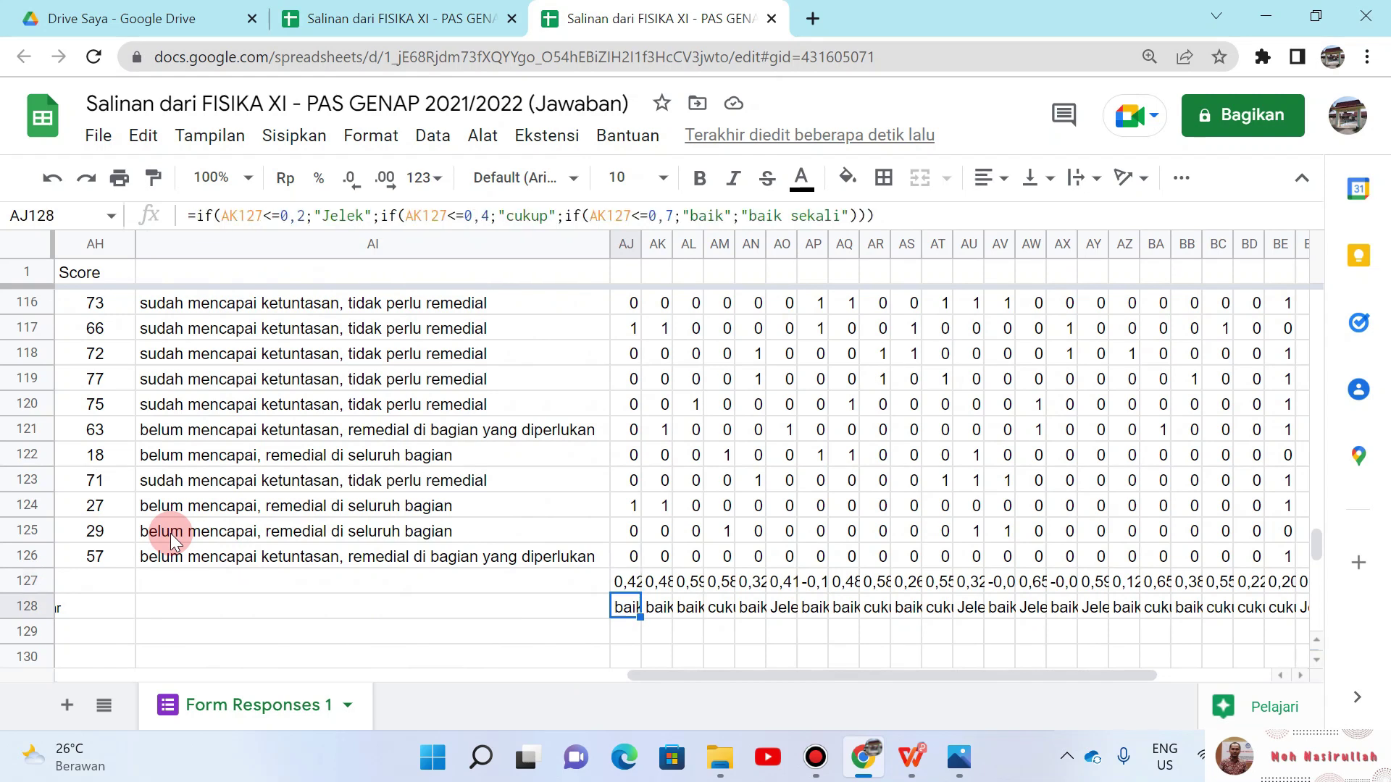
key(F2)
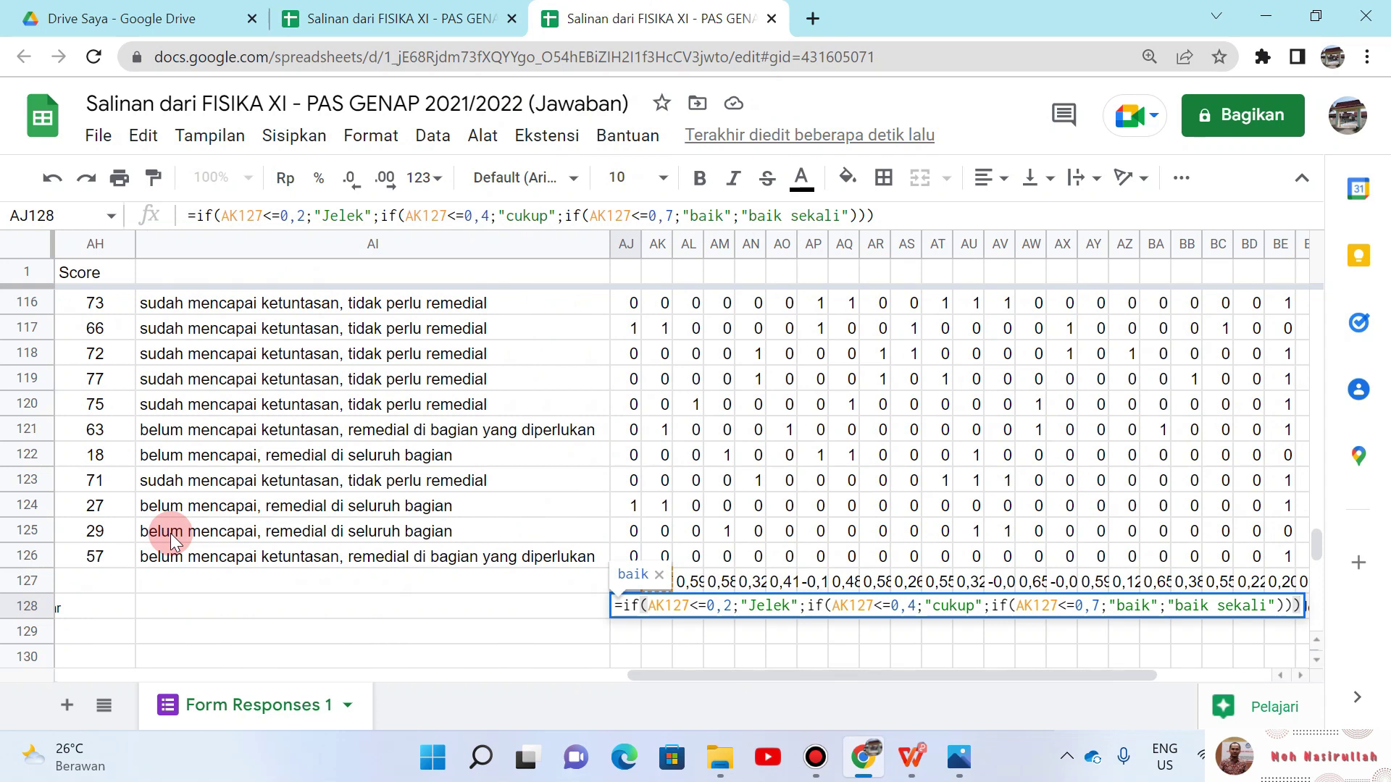
key(Escape)
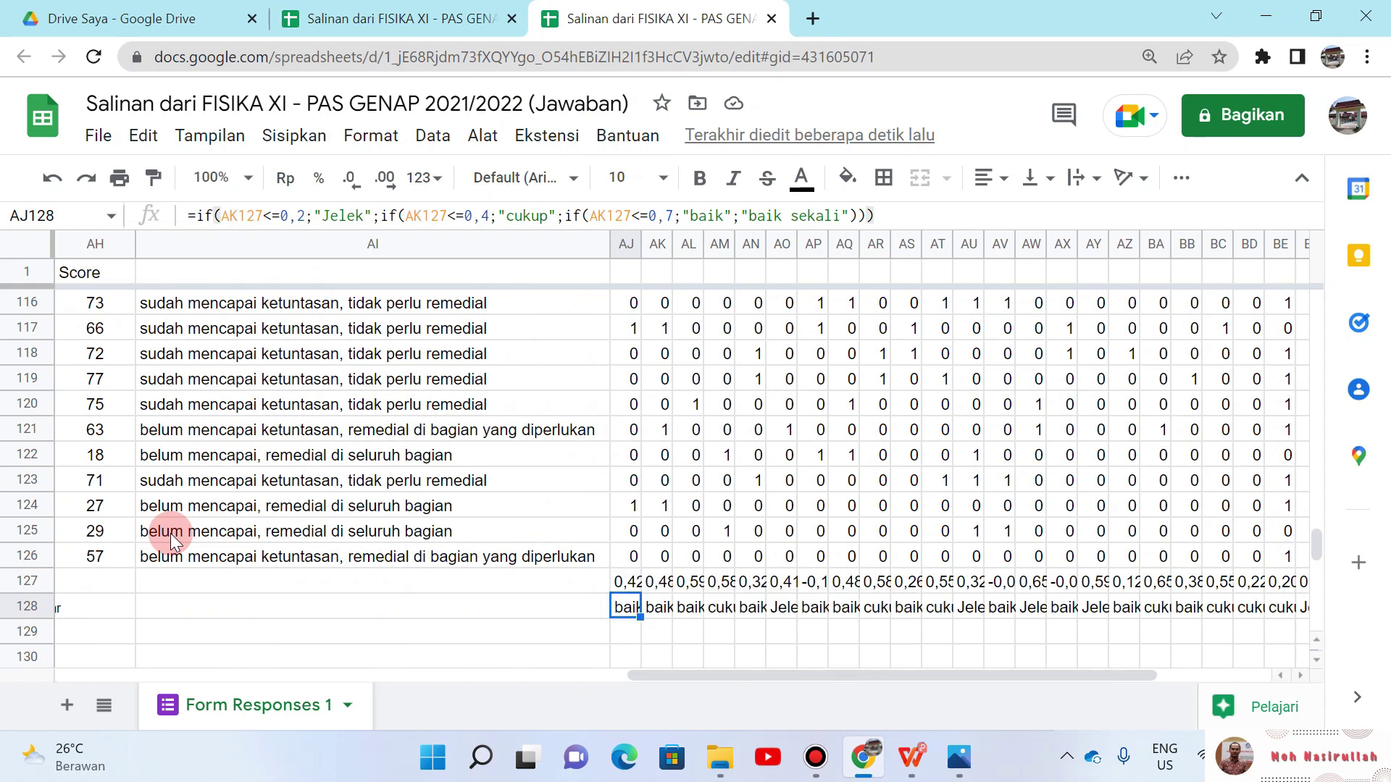
Step: Correct all three AK127 references in the AJ128 category formula to AJ127 and commit it
key(F2)
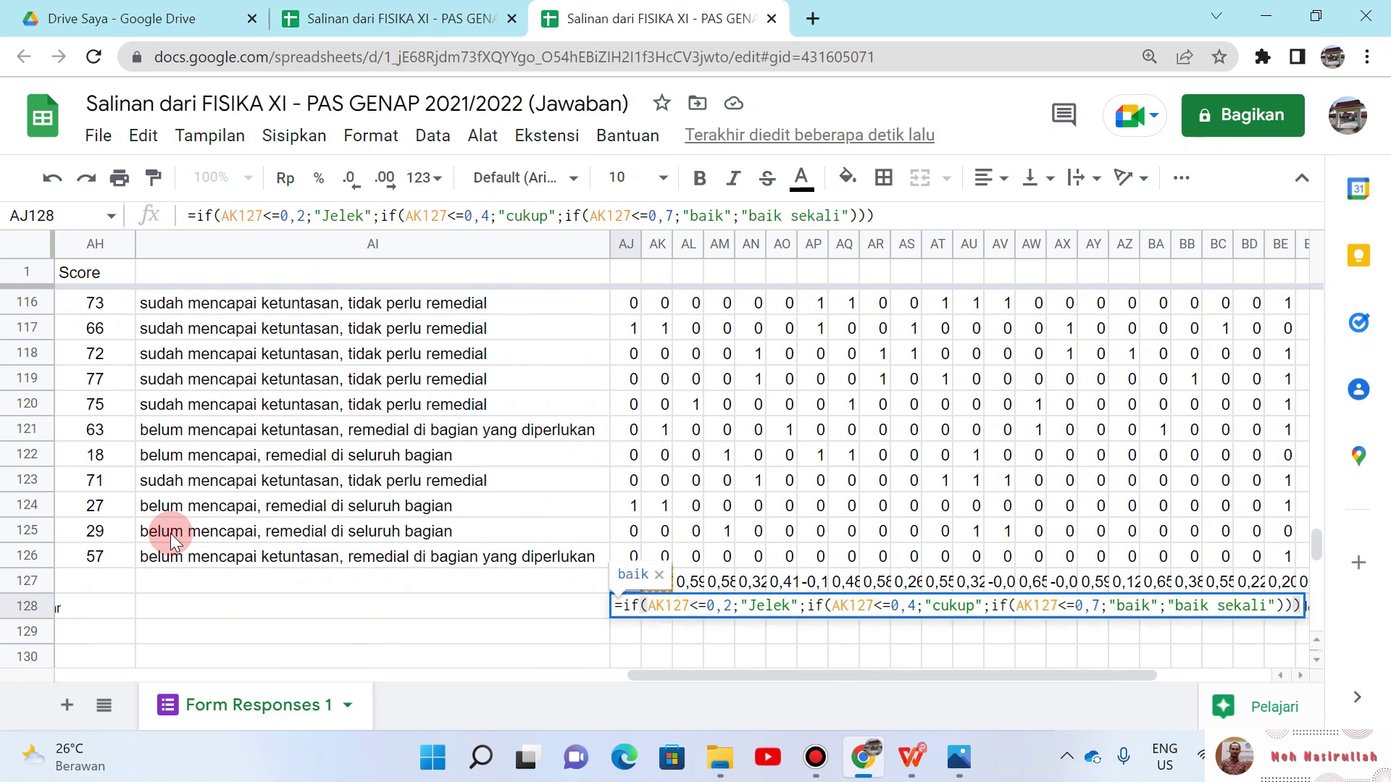
click(773, 609)
click(662, 606)
key(BackSpace)
text(j)
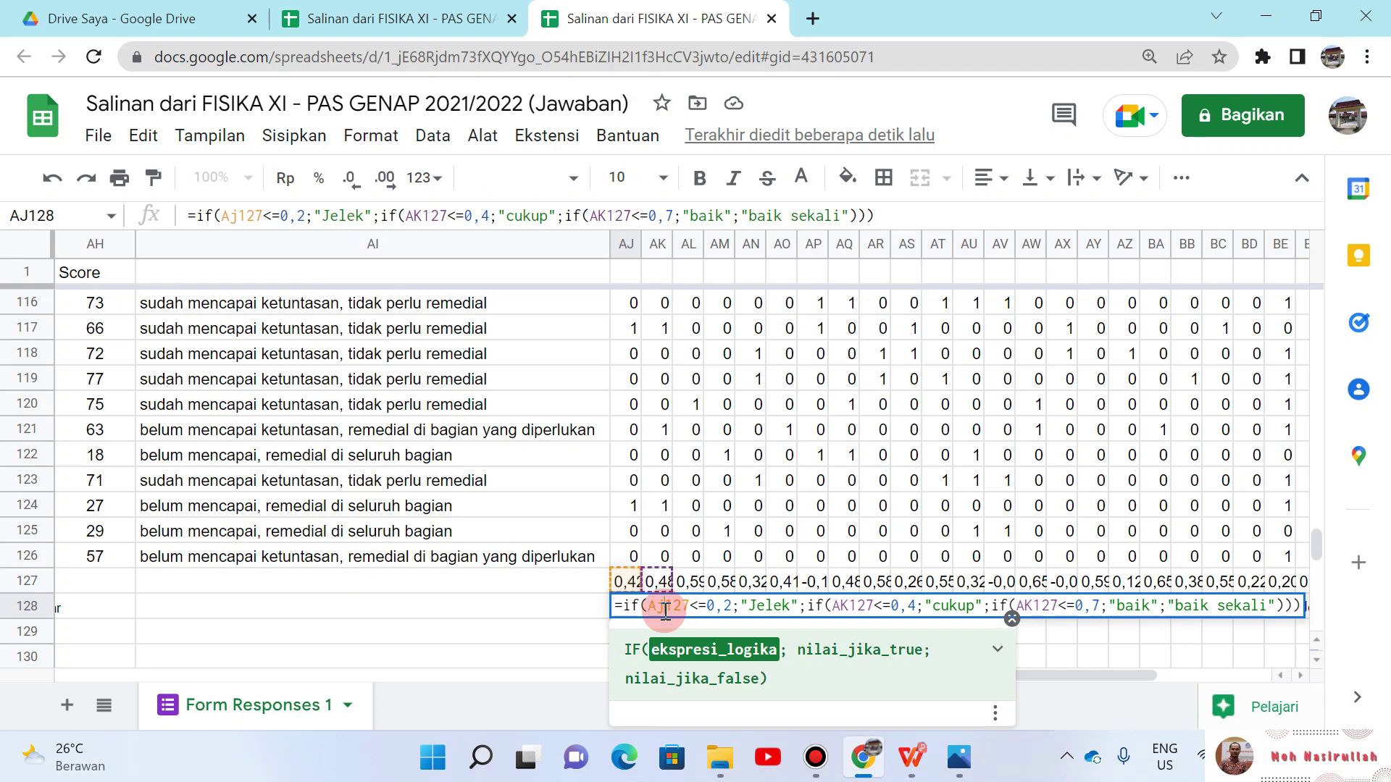
key(Right)
key(Right)
key(Right)
key(Right)
key(Right)
key(Right)
key(Right)
key(Right)
key(Right)
key(Right)
key(Right)
key(Right)
key(Right)
key(Right)
key(Right)
key(Right)
key(Right)
key(shift+Right)
key(shift+Right)
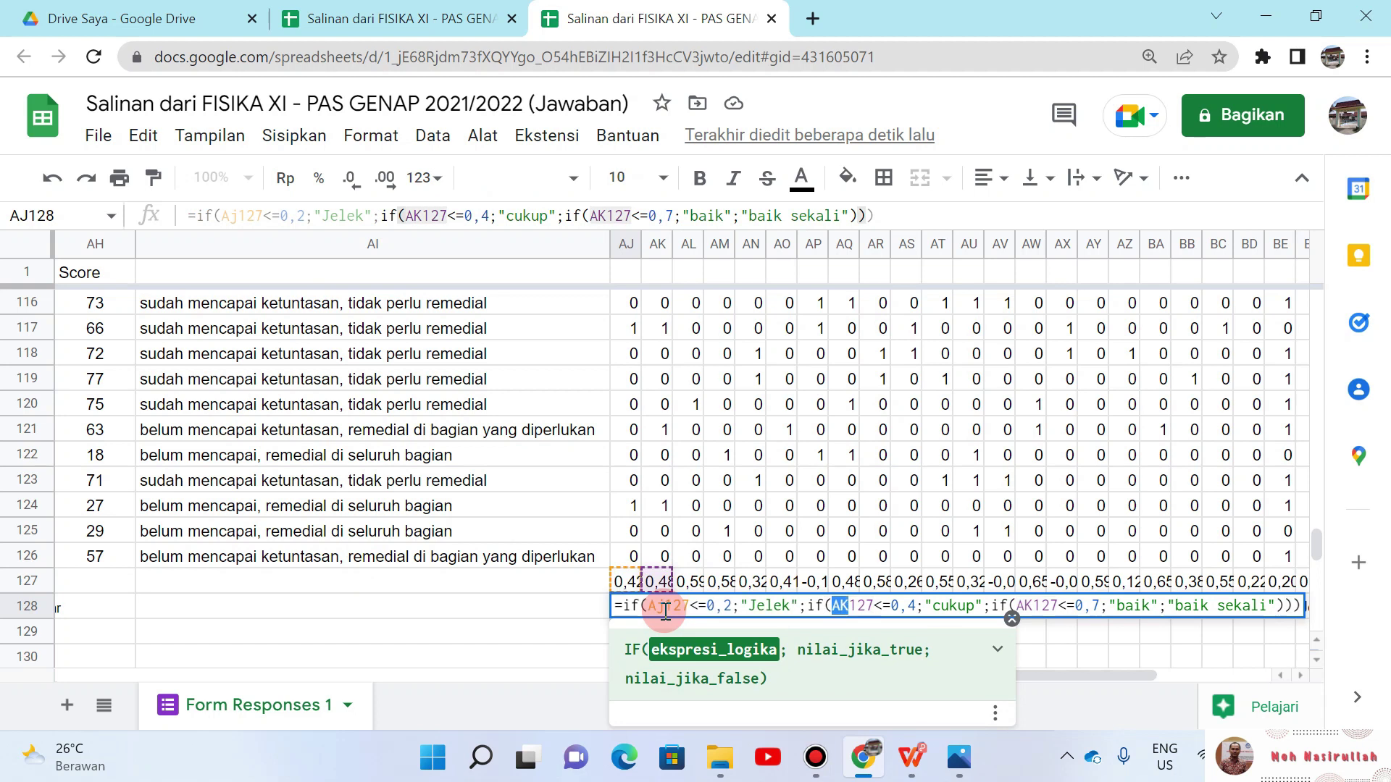
text(Aj)
key(Right)
key(Right)
key(Right)
key(Right)
key(Right)
key(Right)
key(Right)
key(Right)
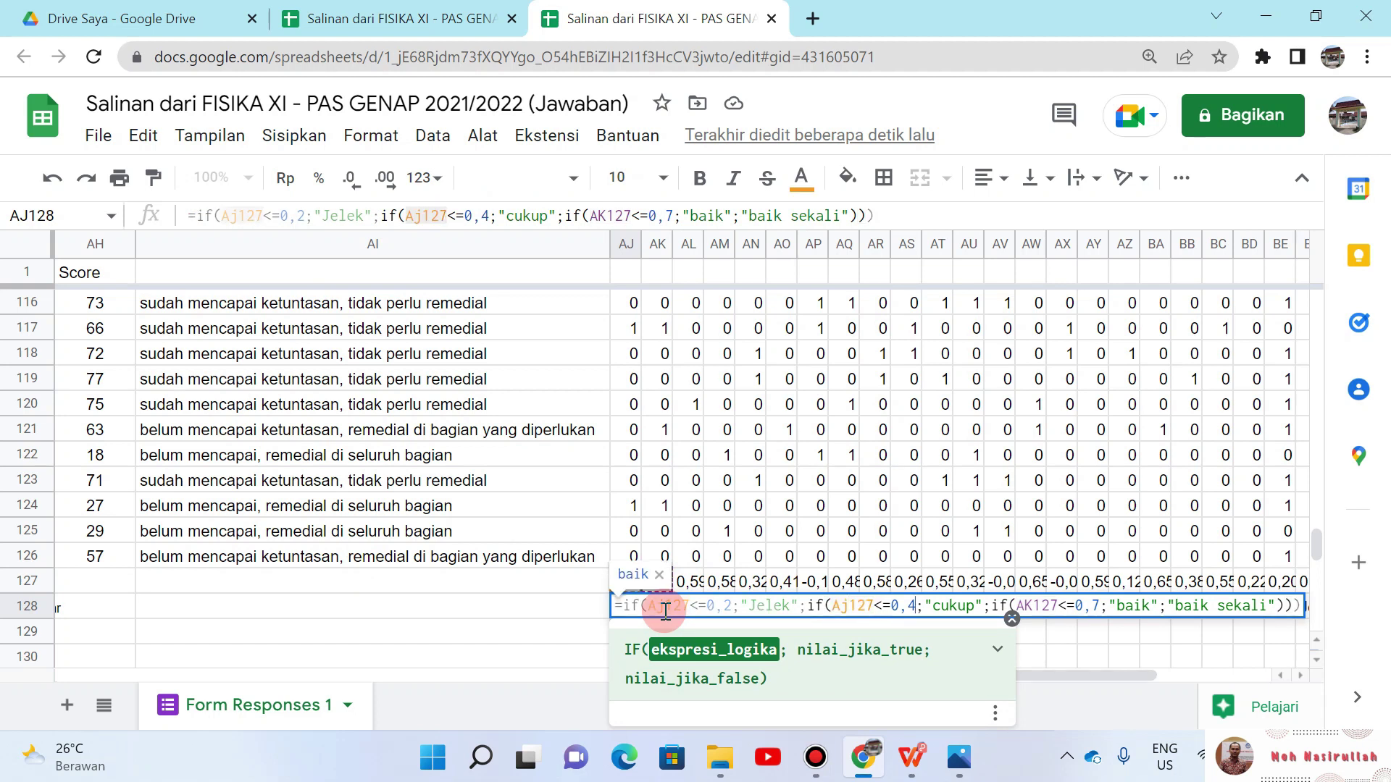
key(Right)
key(Right)
key(Right)
key(Right)
key(Right)
key(Right)
key(Right)
key(Right)
key(Right)
key(Right)
key(Right)
key(Right)
key(shift+Right)
key(shift+Right)
text(Aj)
key(Return)
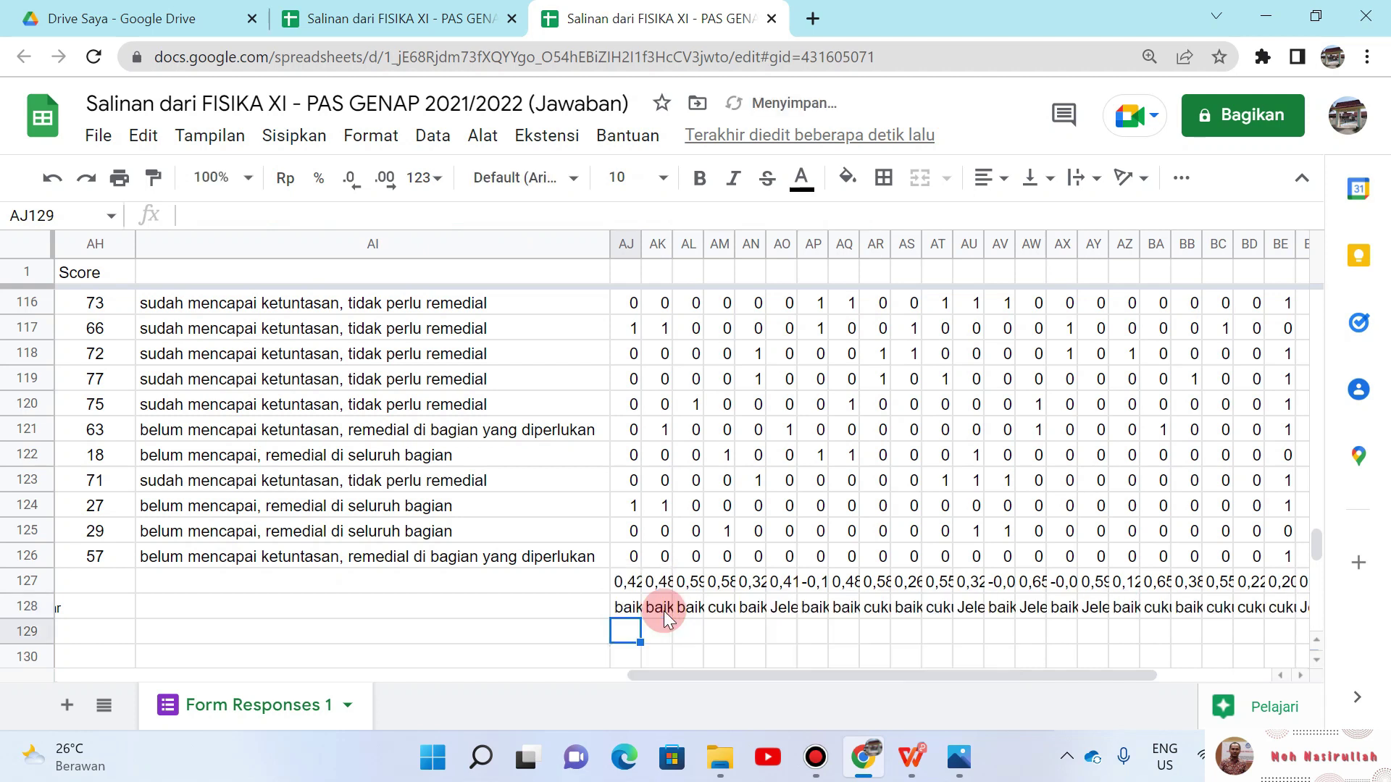
Step: Copy the corrected category formula from AJ128 across AK128:BN128
key(Up)
key(Return)
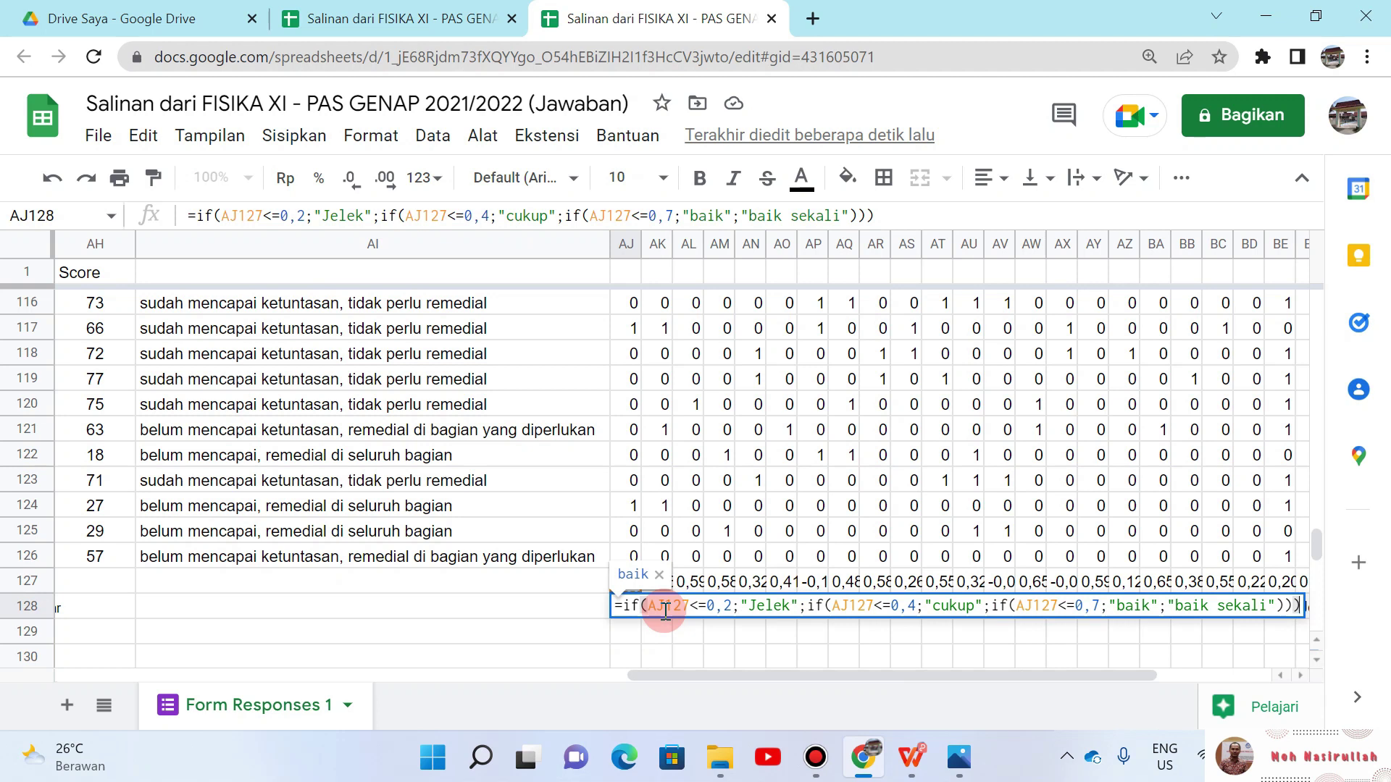
key(Return)
key(Up)
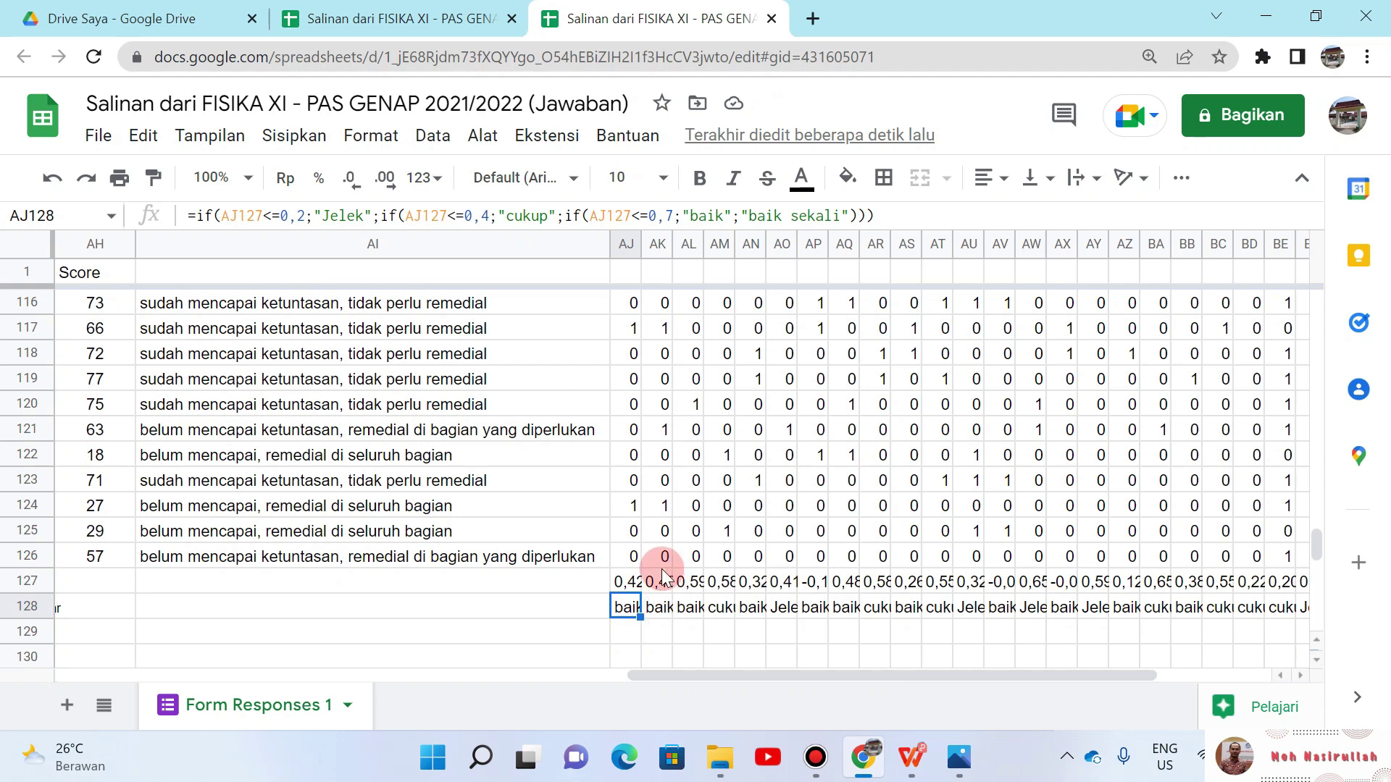
key(ctrl+c)
key(Right)
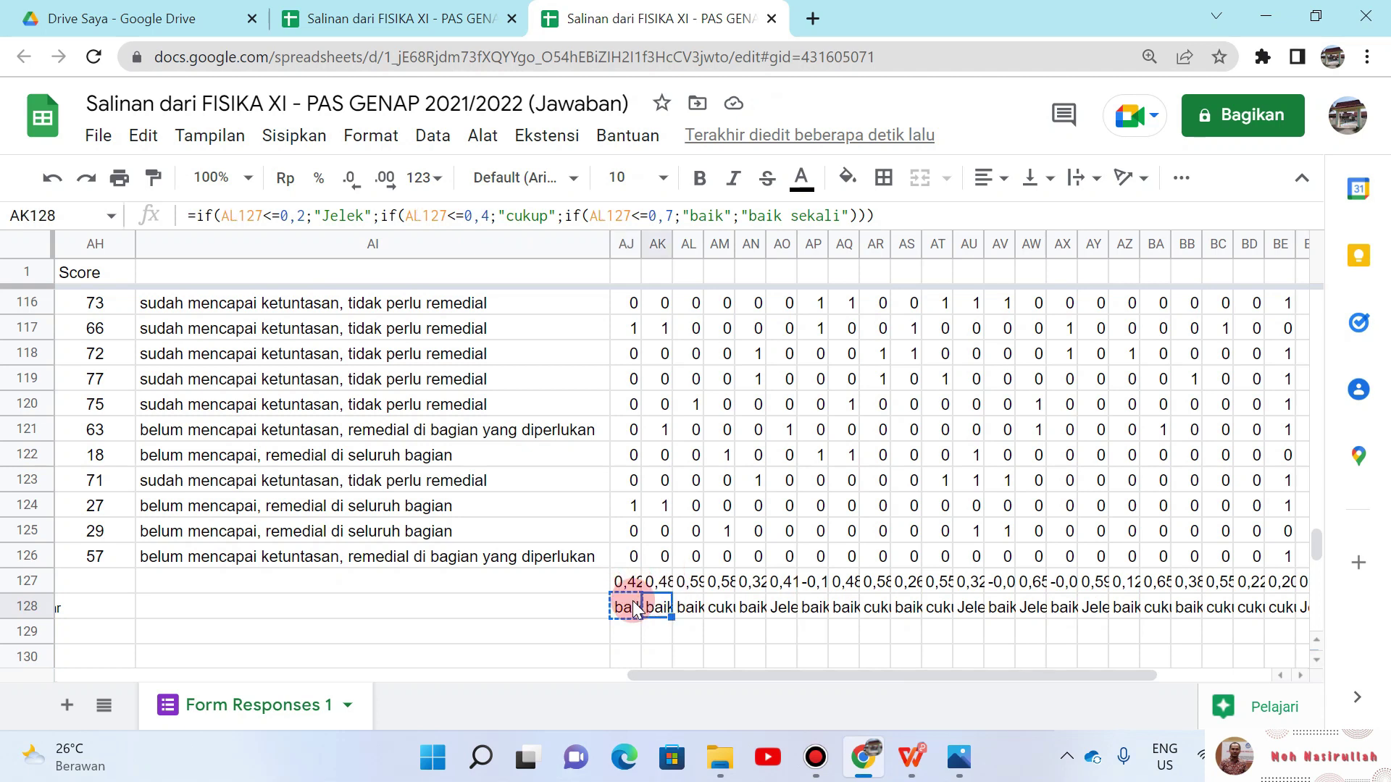
key(ctrl+shift+Right)
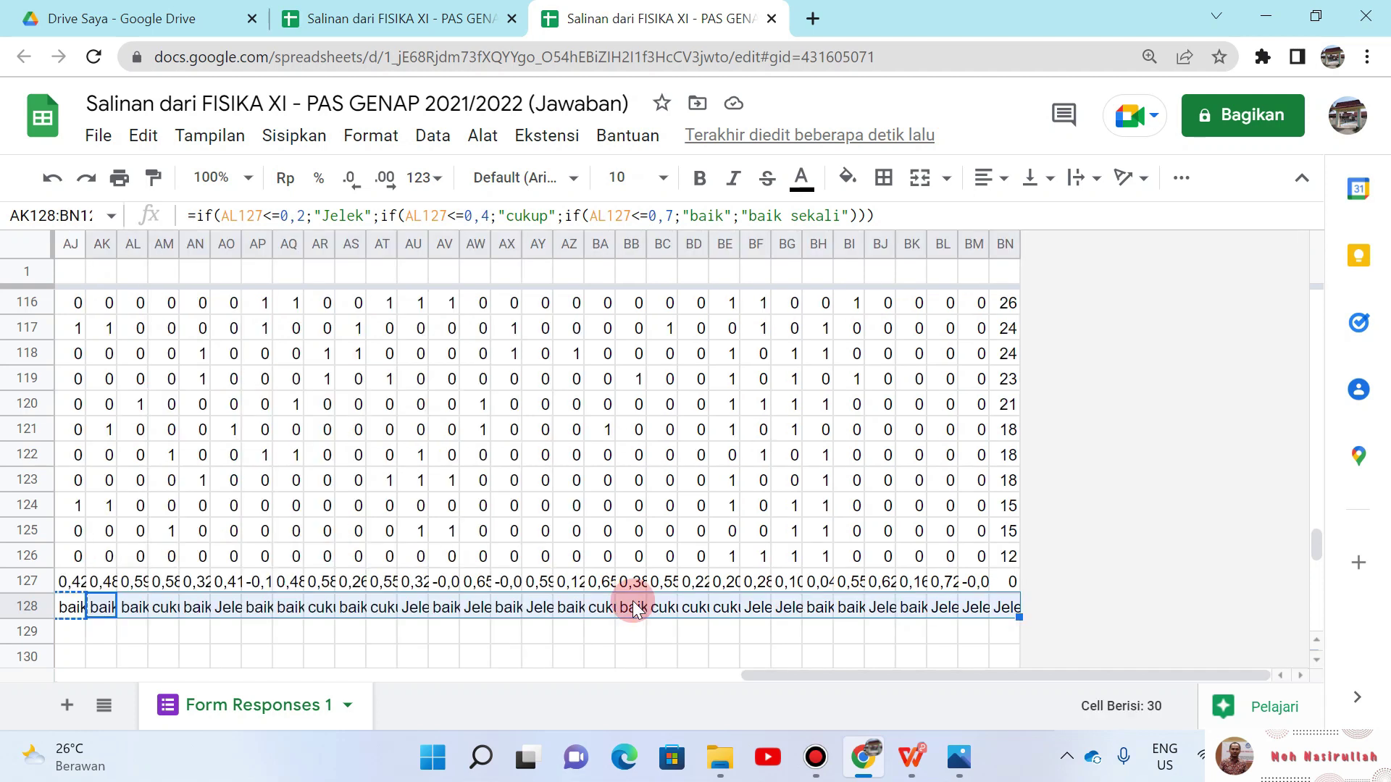
key(Left)
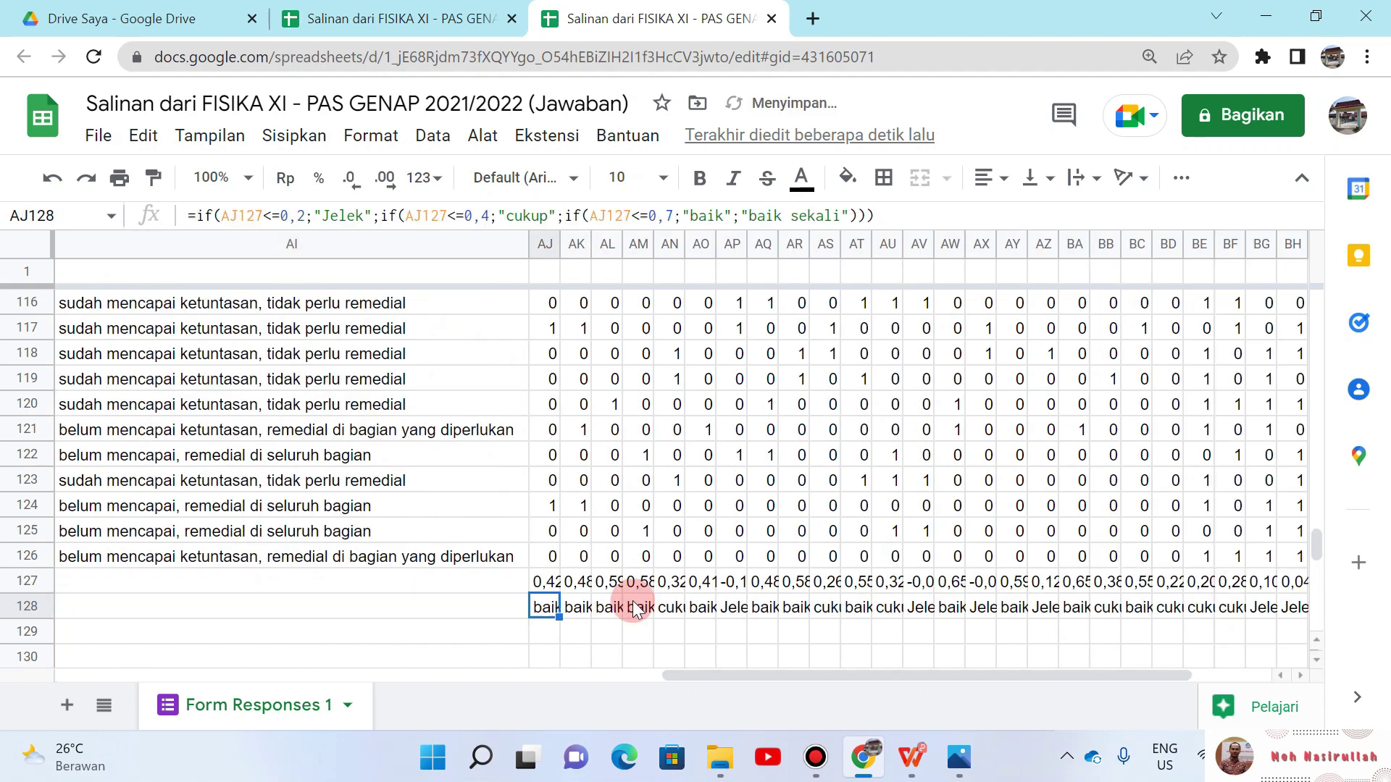
Step: Check the discrimination formula in AJ127 and the category formula in AJ128
key(Right)
key(Right)
key(Left)
key(Left)
key(Up)
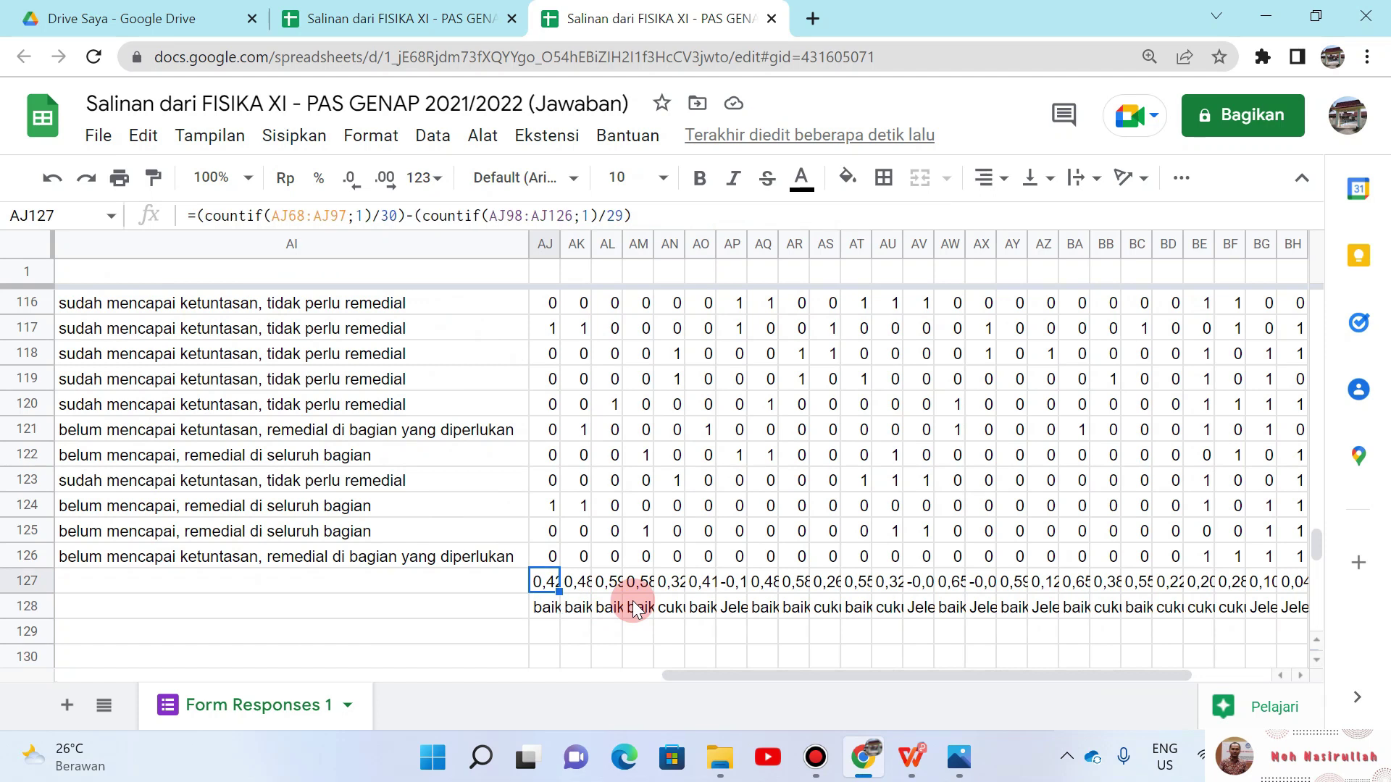
key(Down)
key(Up)
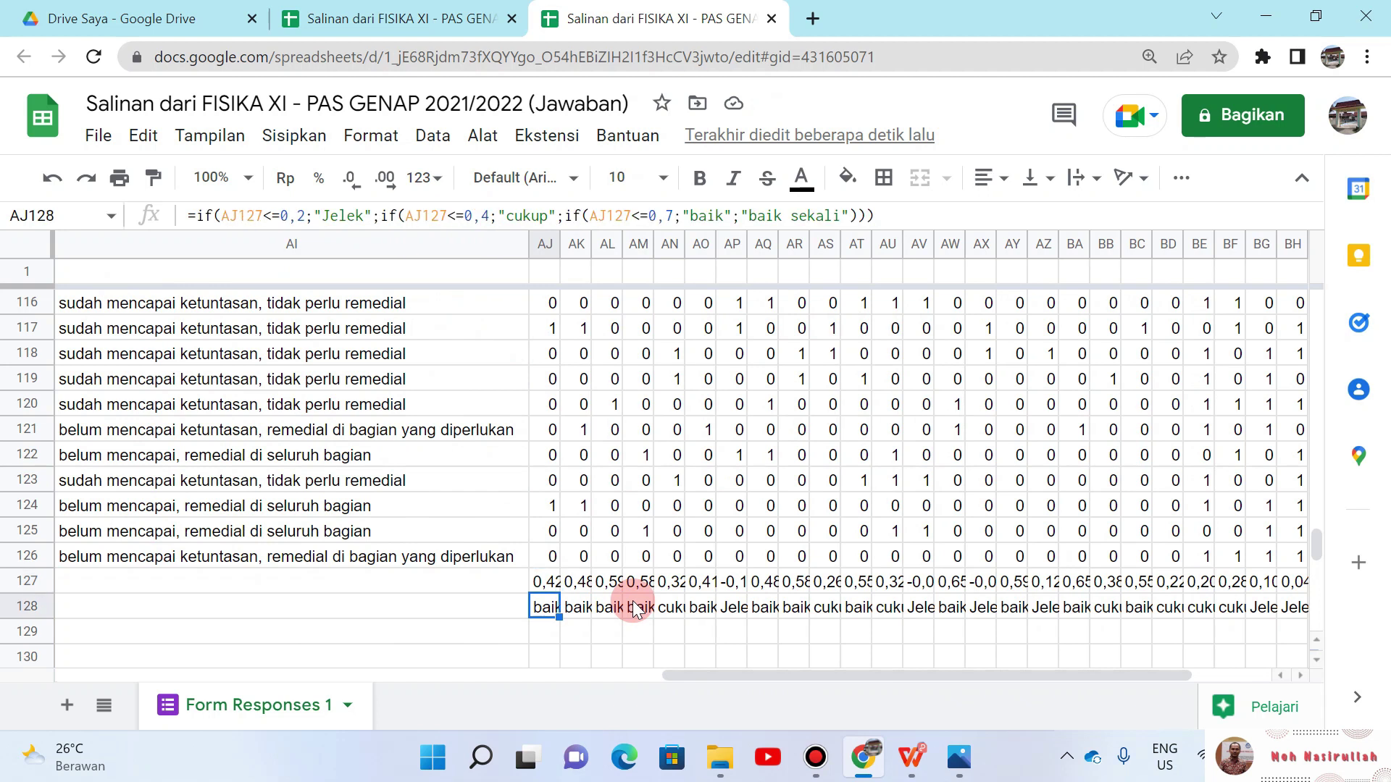
Step: Enter =AJ127 in D129 of the Daya Pembeda row and copy the link down to D130
key(ctrl+Left)
key(Down)
text(=)
key(ctrl+Right)
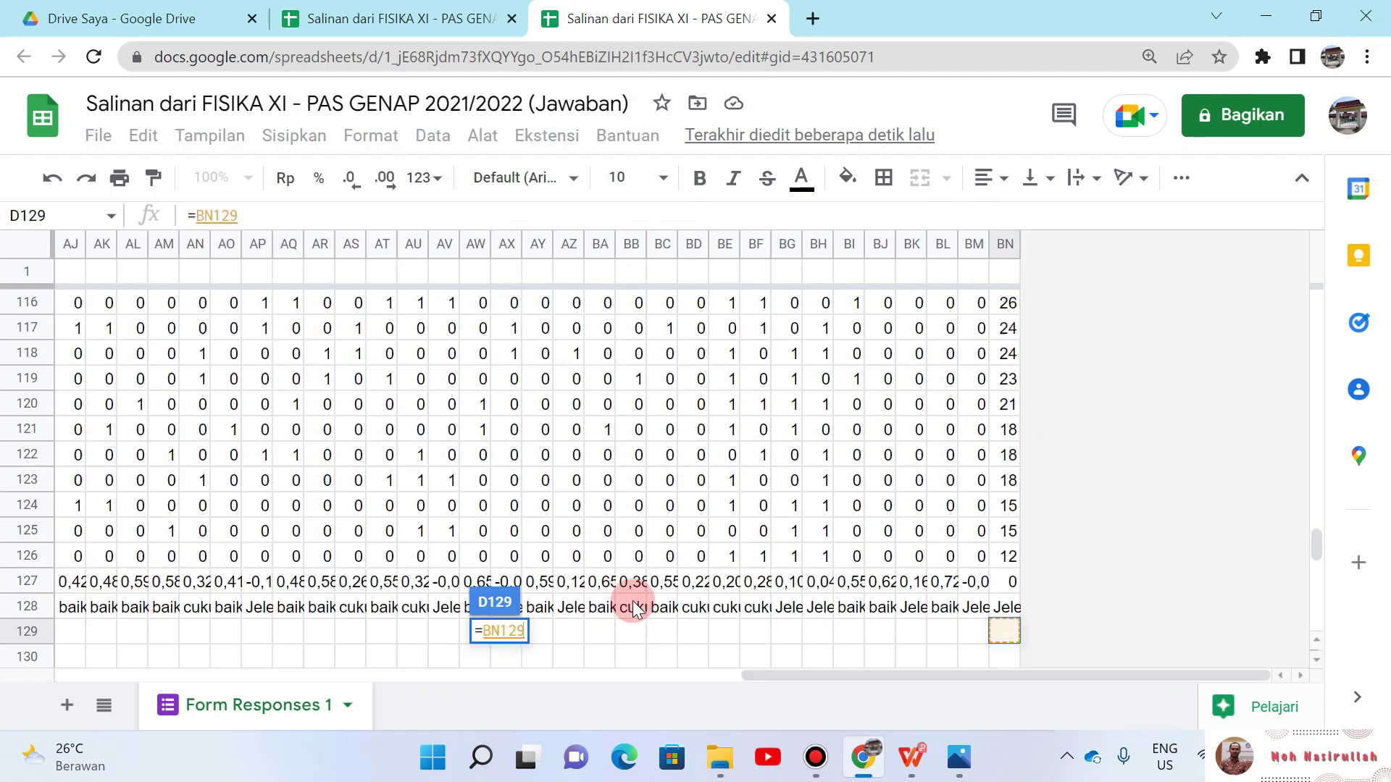
key(Up)
key(ctrl+Left)
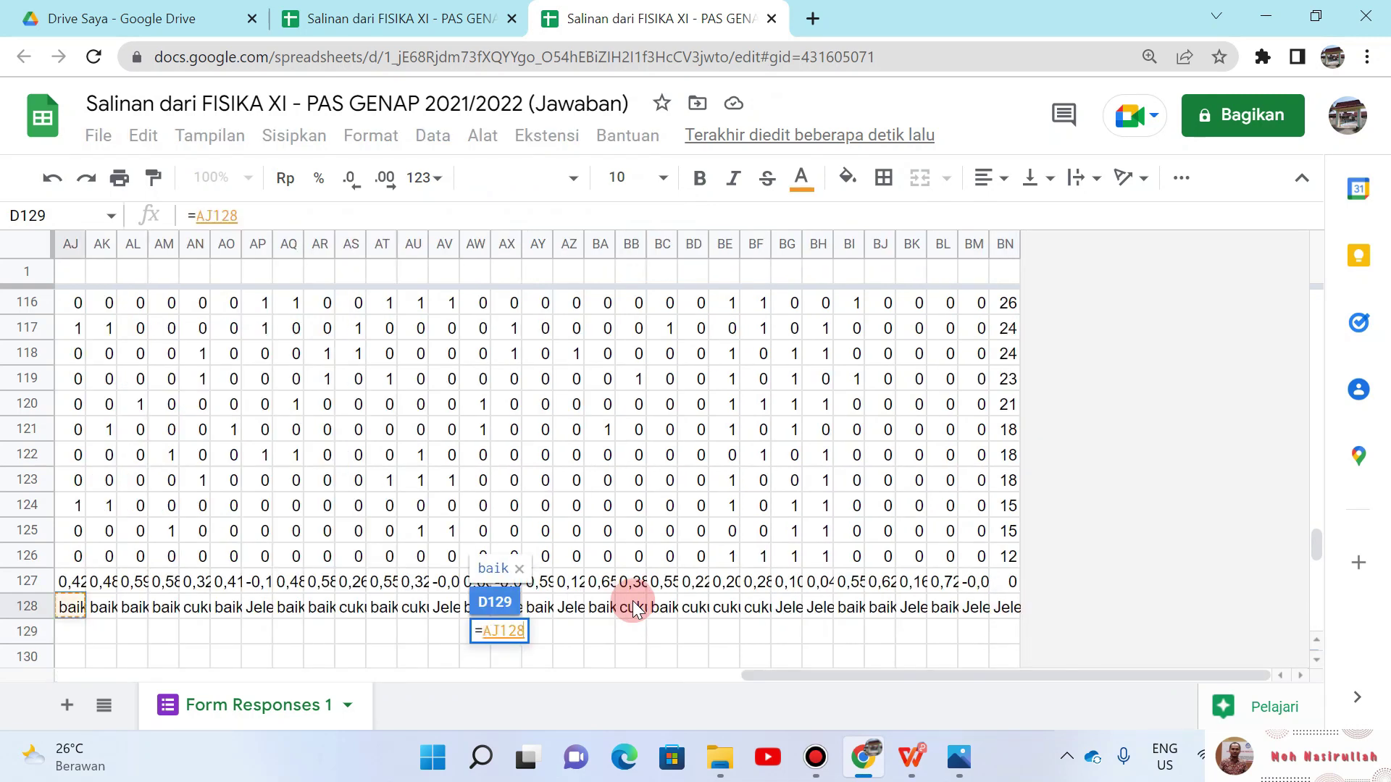
key(Up)
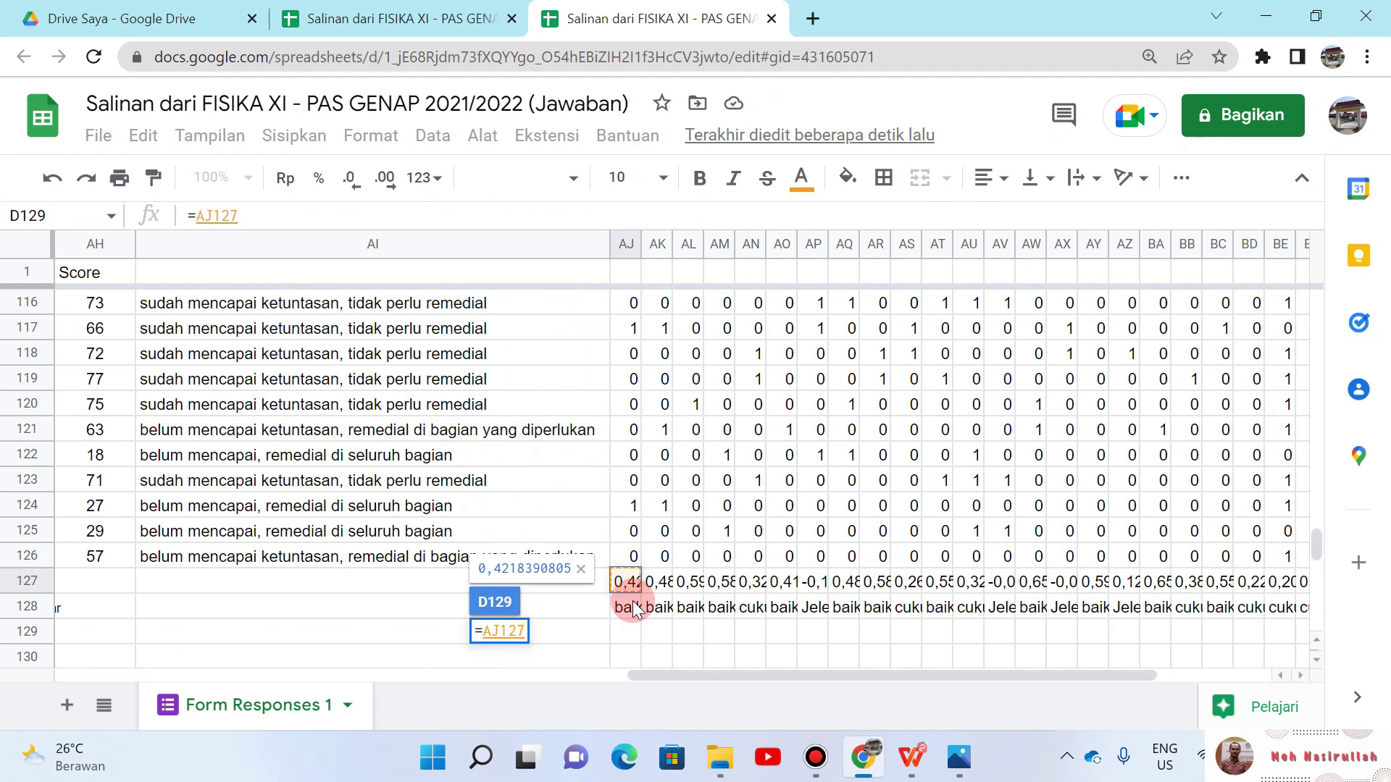
key(Return)
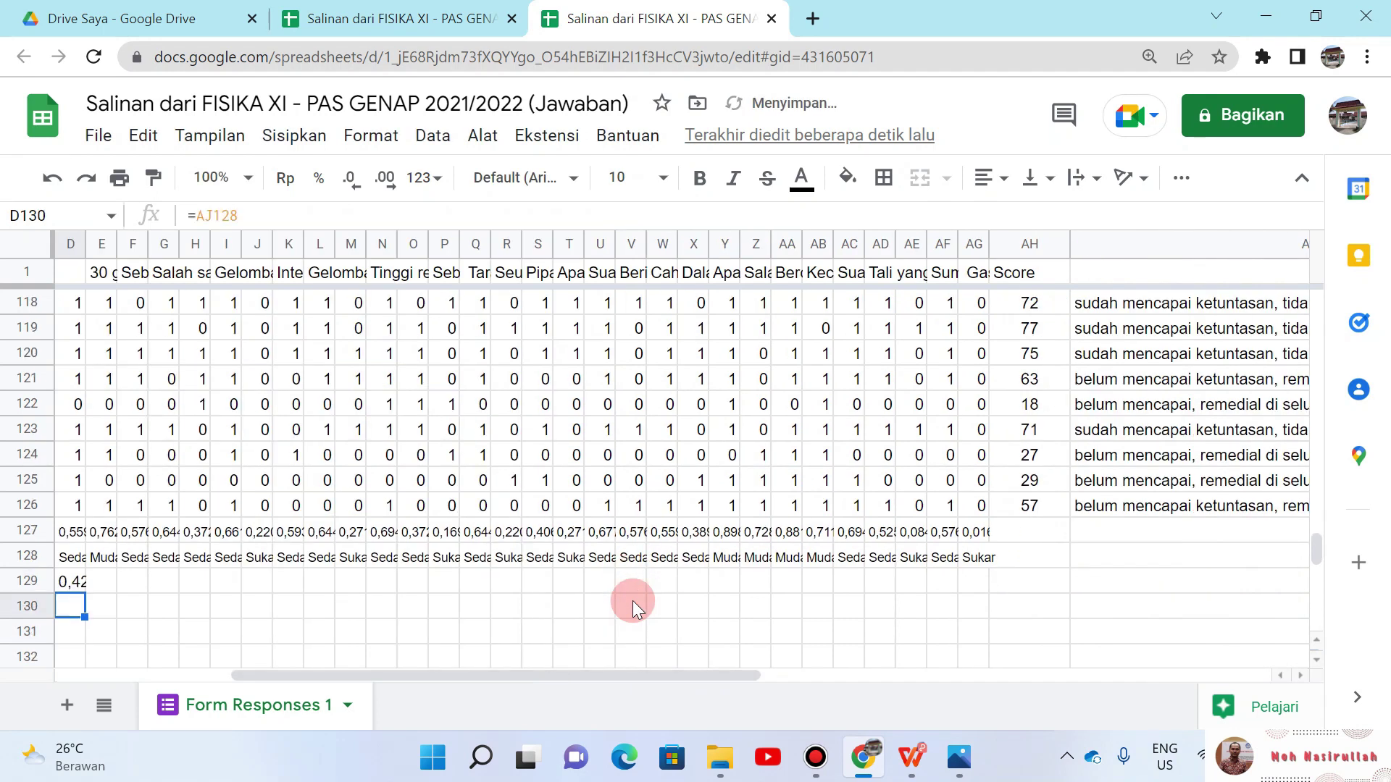
Step: Fill the linked formulas in D129:D130 across to column AG
key(Up)
key(shift+Down)
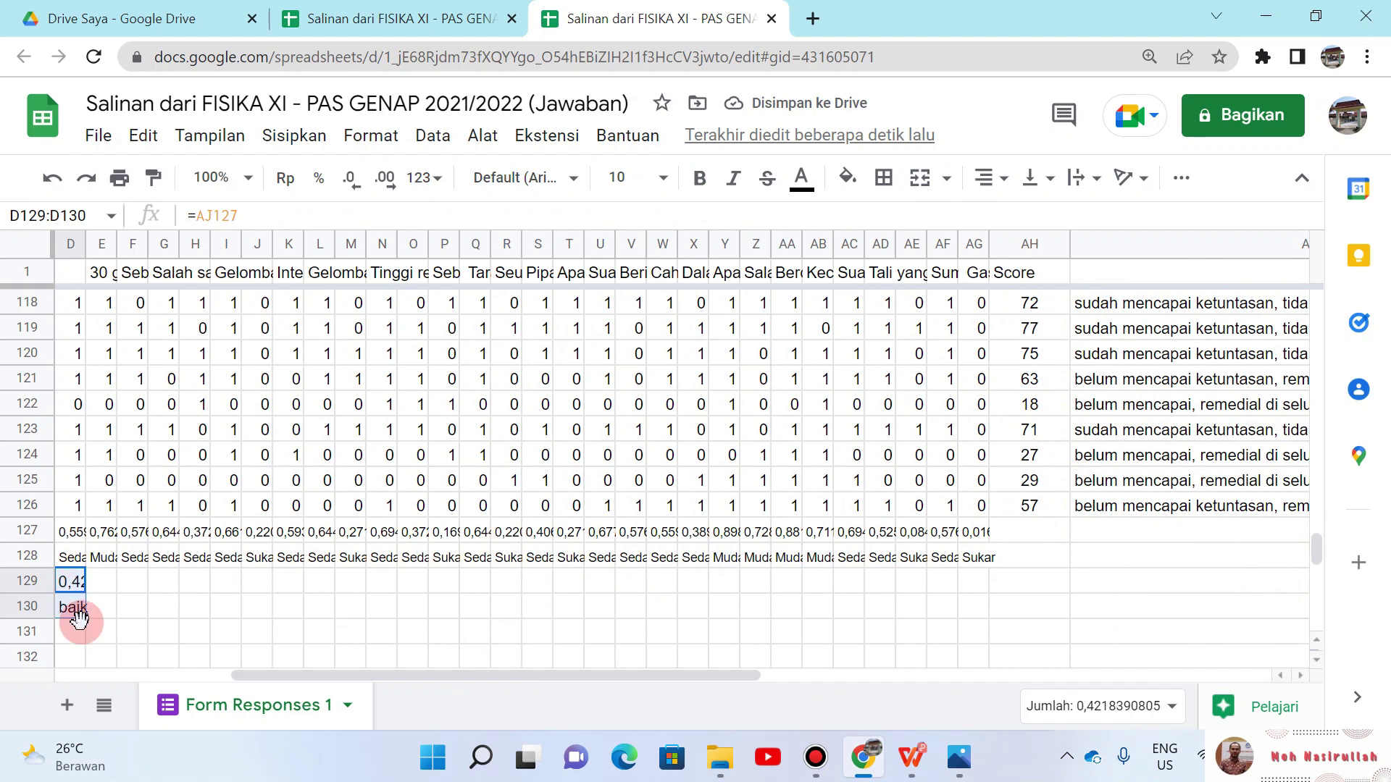
drag(86, 619, 974, 606)
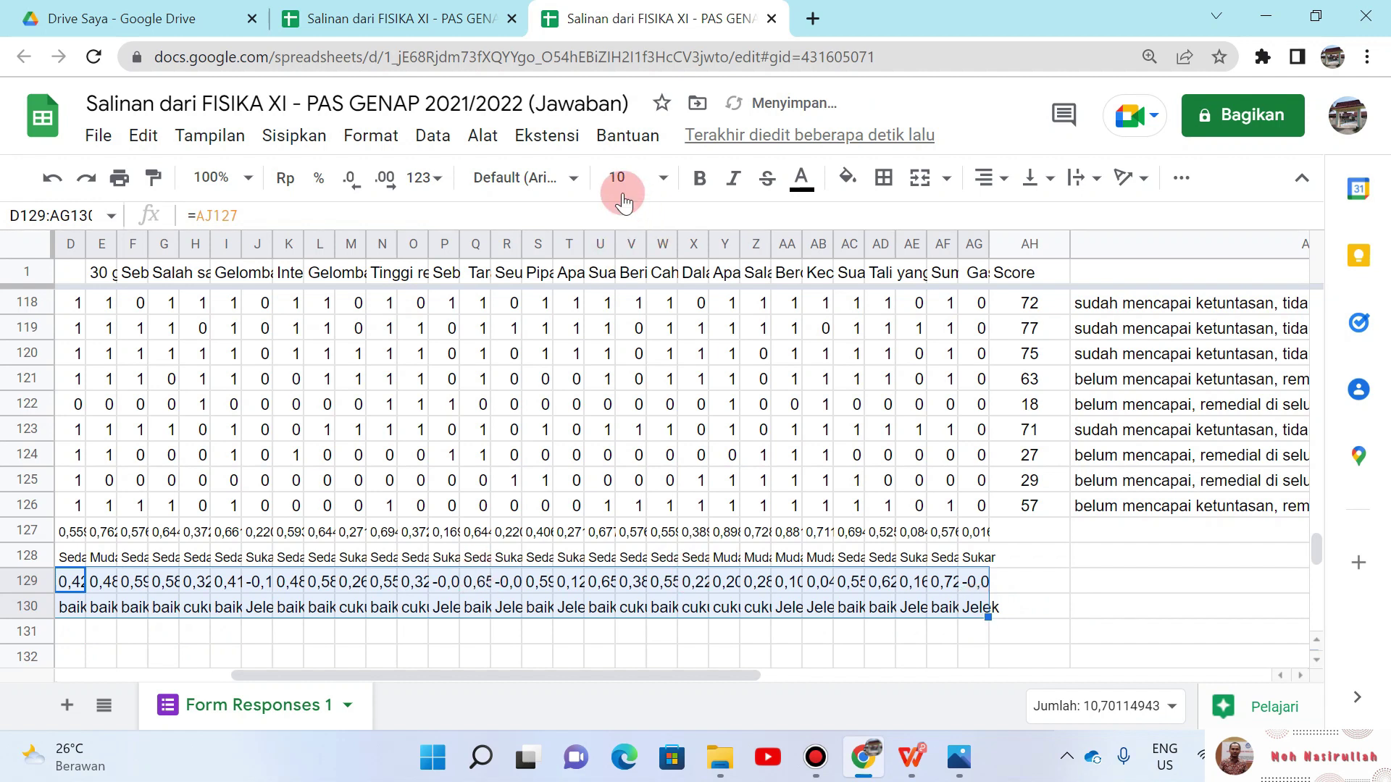
Step: Set the font size of the Daya Pembeda results in D129:AG130 to 8
click(630, 178)
text(8)
key(Return)
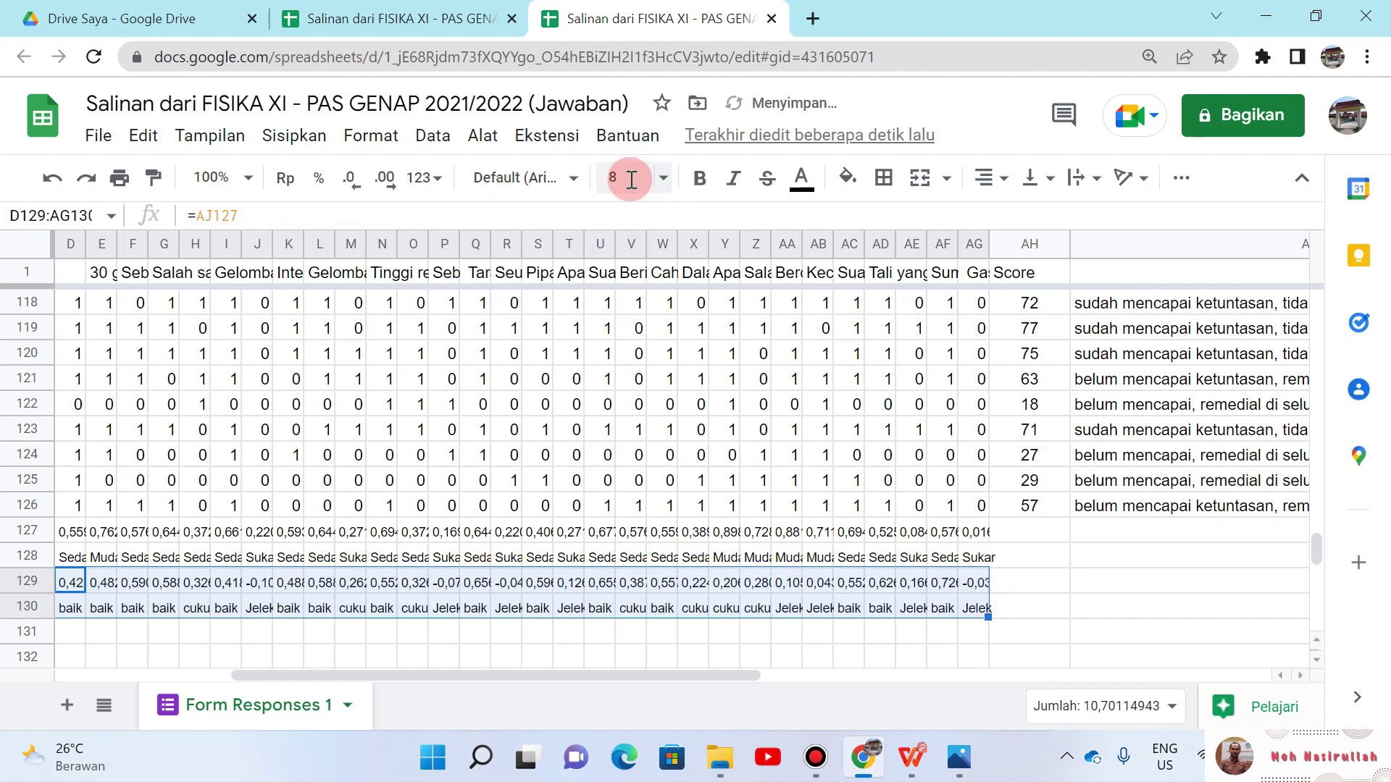
Step: Apply all borders to the whole item analysis table in A64:AI130
key(Down)
key(Up)
key(Right)
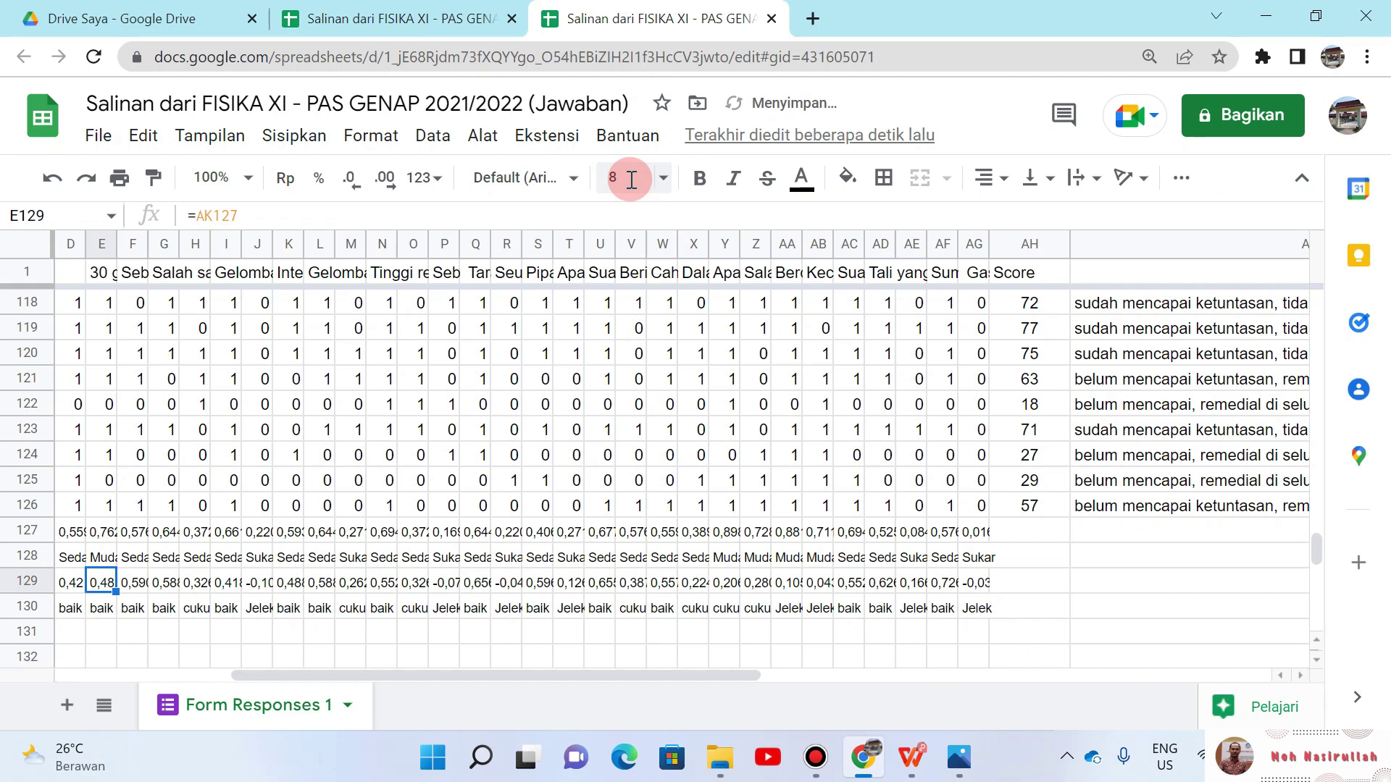
key(Right)
key(Right)
key(Right)
key(Down)
key(Down)
key(Left)
key(Left)
key(Left)
key(Left)
key(Left)
key(Left)
key(Left)
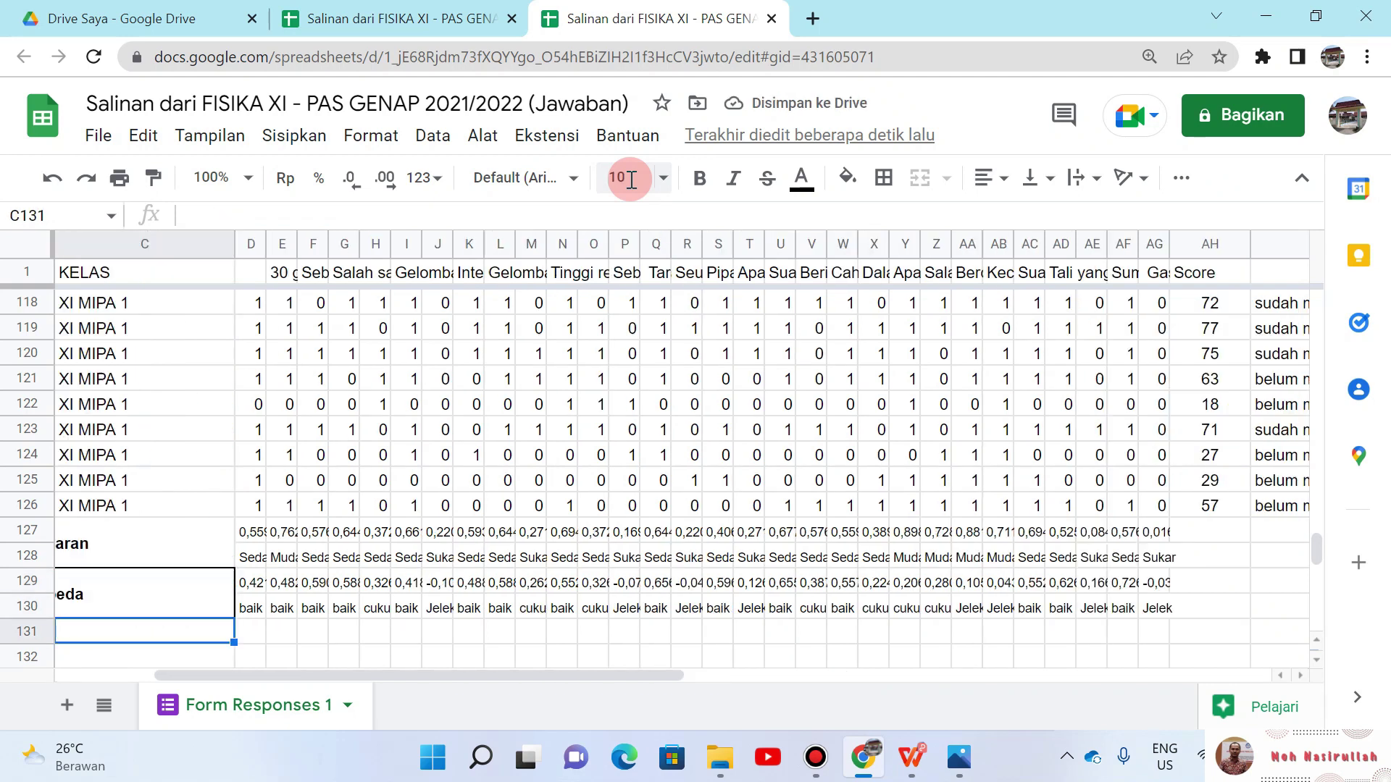
key(Up)
key(shift+Up)
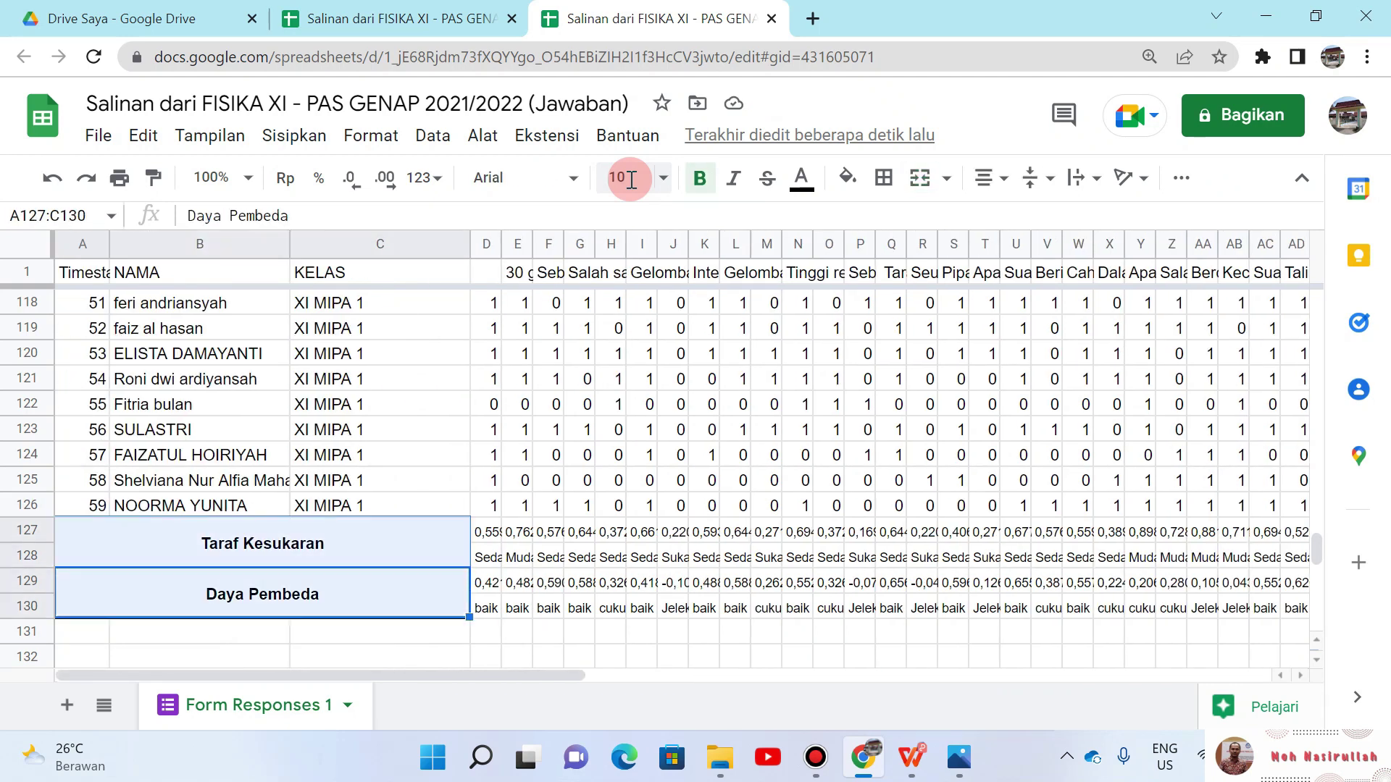
key(shift+Up)
key(shift+Up)
key(shift+Up)
key(shift+Up)
key(shift+Up)
key(shift+Up)
key(shift+Up)
key(shift+Up)
key(shift+Up)
key(shift+Up)
key(shift+Up)
key(shift+Up)
key(shift+Up)
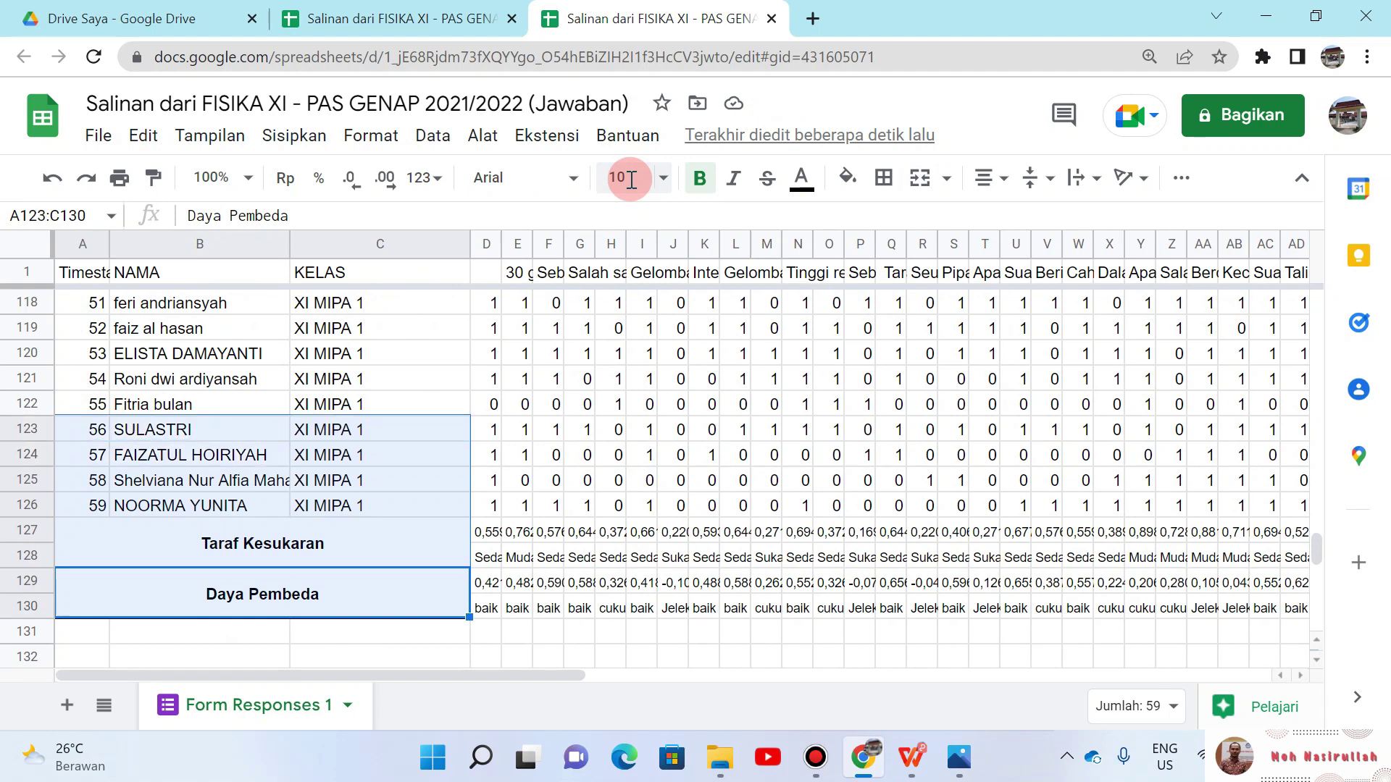
key(shift+Up)
key(shift+Up)
key(shift+Up)
key(shift+Up)
key(shift+Up)
key(shift+Up)
key(shift+Up)
key(shift+Up)
key(shift+Up)
key(shift+Up)
key(shift+Up)
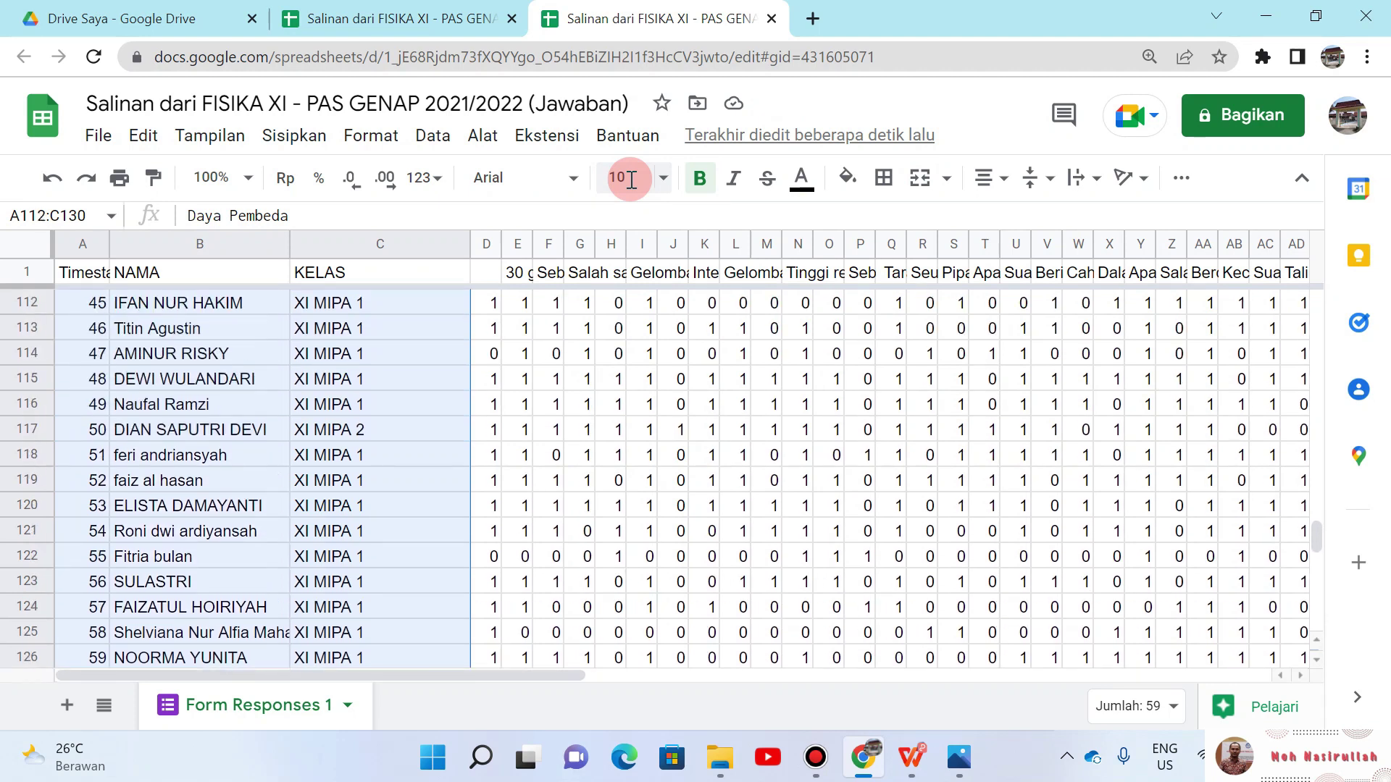
key(shift+Up)
key(shift+Up)
key(shift+Up)
key(shift+Up)
key(shift+Up)
key(shift+Up)
key(shift+Up)
key(shift+Up)
key(shift+Up)
key(shift+Up)
key(shift+Up)
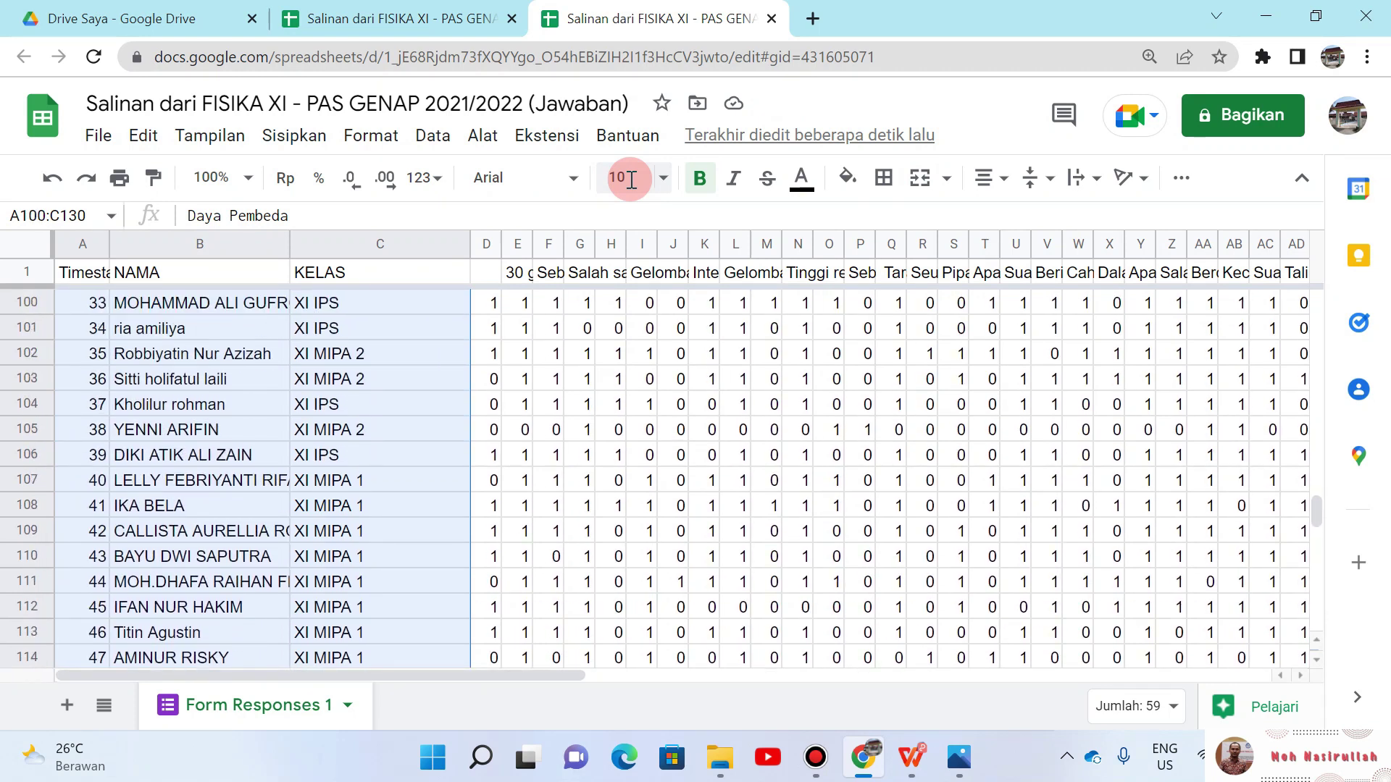
key(shift+Up)
key(shift+Up)
key(shift+Up)
key(shift+Up)
key(shift+Up)
key(shift+Up)
key(shift+Up)
key(shift+Up)
key(shift+Up)
key(shift+Up)
key(shift+Up)
key(shift+Up)
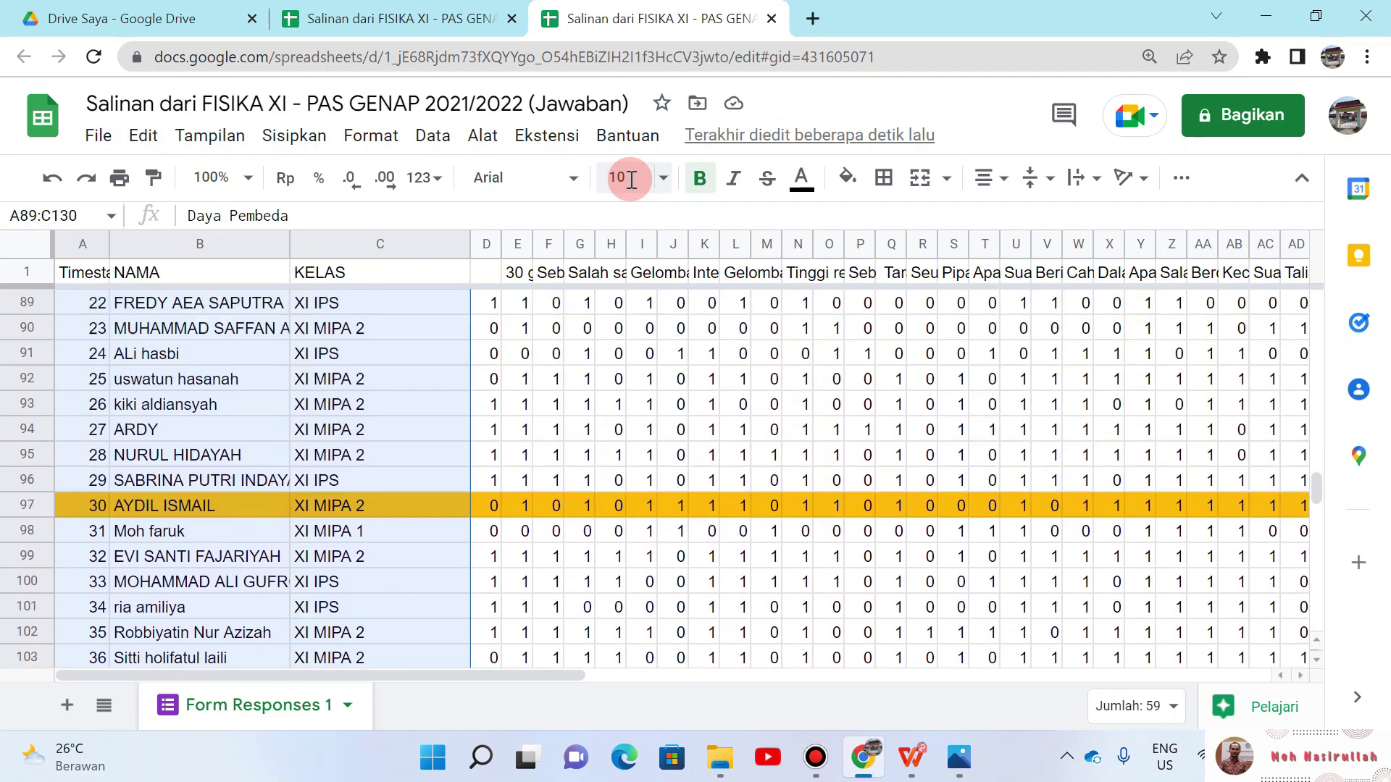
key(shift+Up)
key(shift+Up)
key(shift+Up)
key(shift+Up)
key(shift+Up)
key(shift+Up)
key(shift+Up)
key(shift+Up)
key(shift+Up)
key(shift+Up)
key(shift+Up)
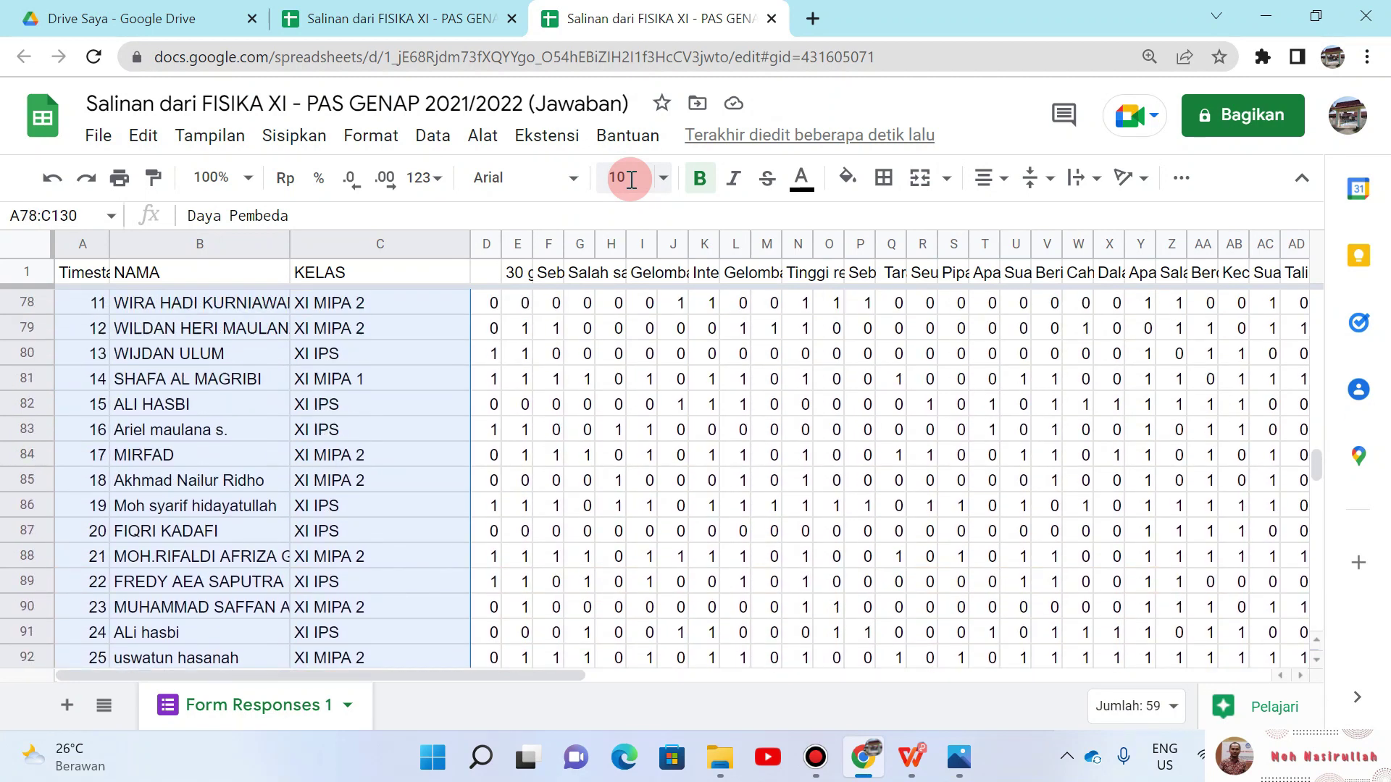
key(shift+Up)
key(shift+Up)
key(shift+Up)
key(shift+Up)
key(shift+Up)
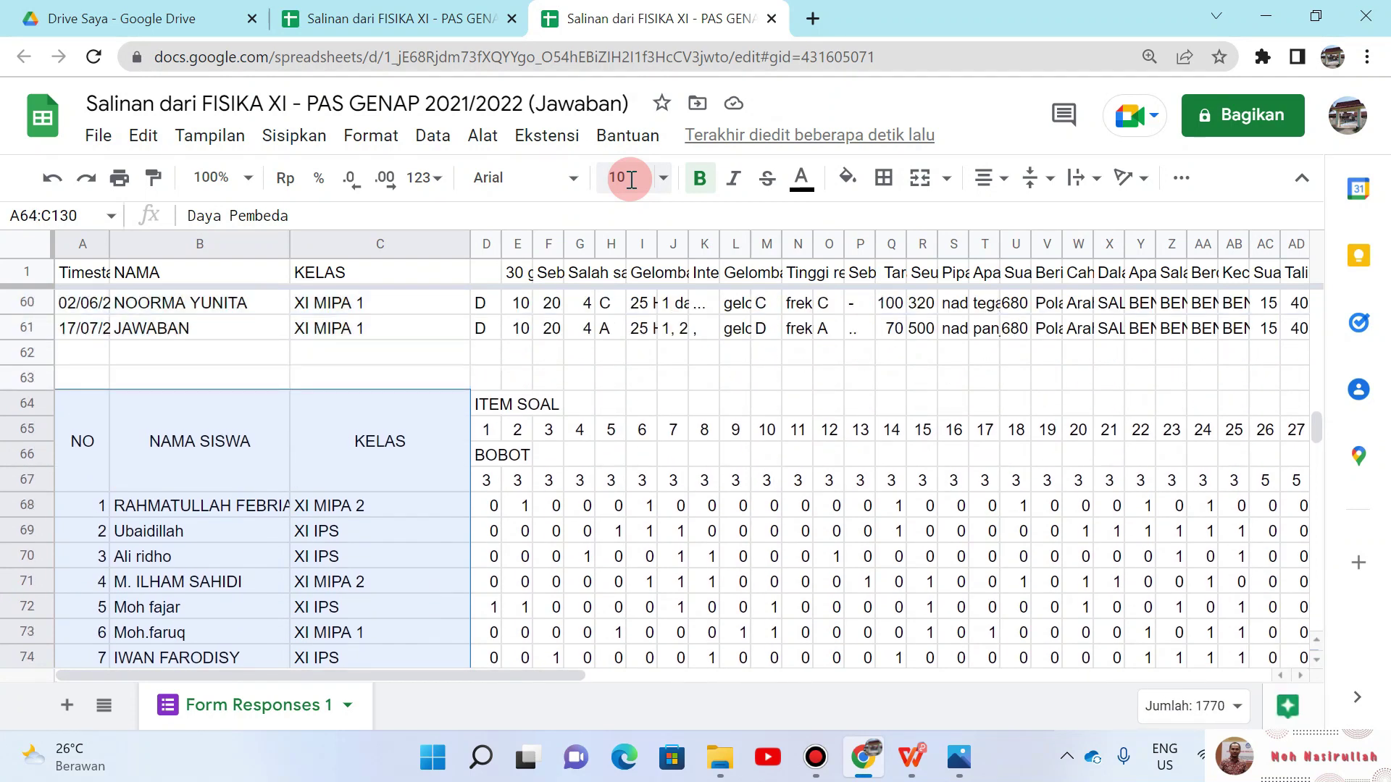
key(shift+Right)
key(shift+Right)
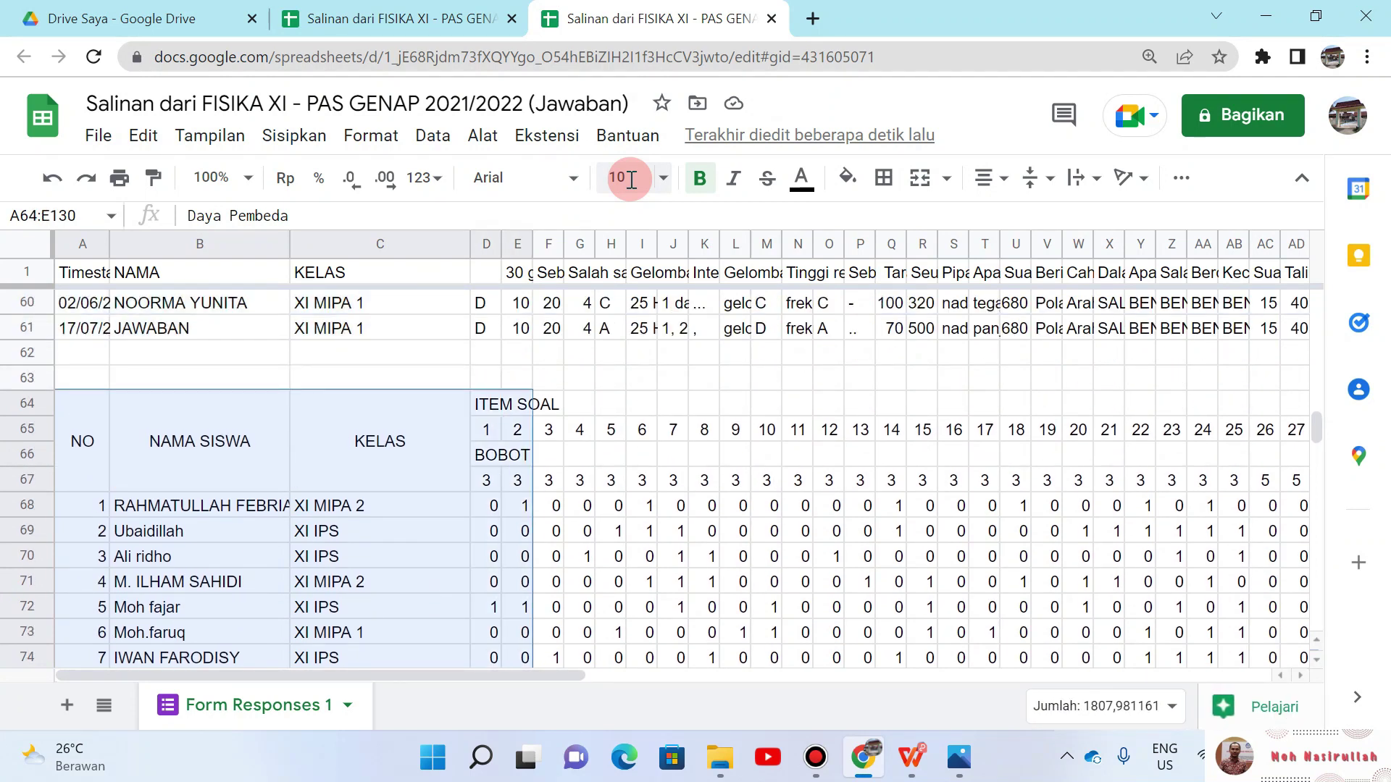
key(shift+Right)
key(shift+Right)
key(shift+Right)
key(shift+Right)
key(shift+Right)
key(shift+Right)
key(shift+Right)
key(shift+Right)
key(shift+Right)
key(shift+Right)
key(shift+Right)
key(shift+Right)
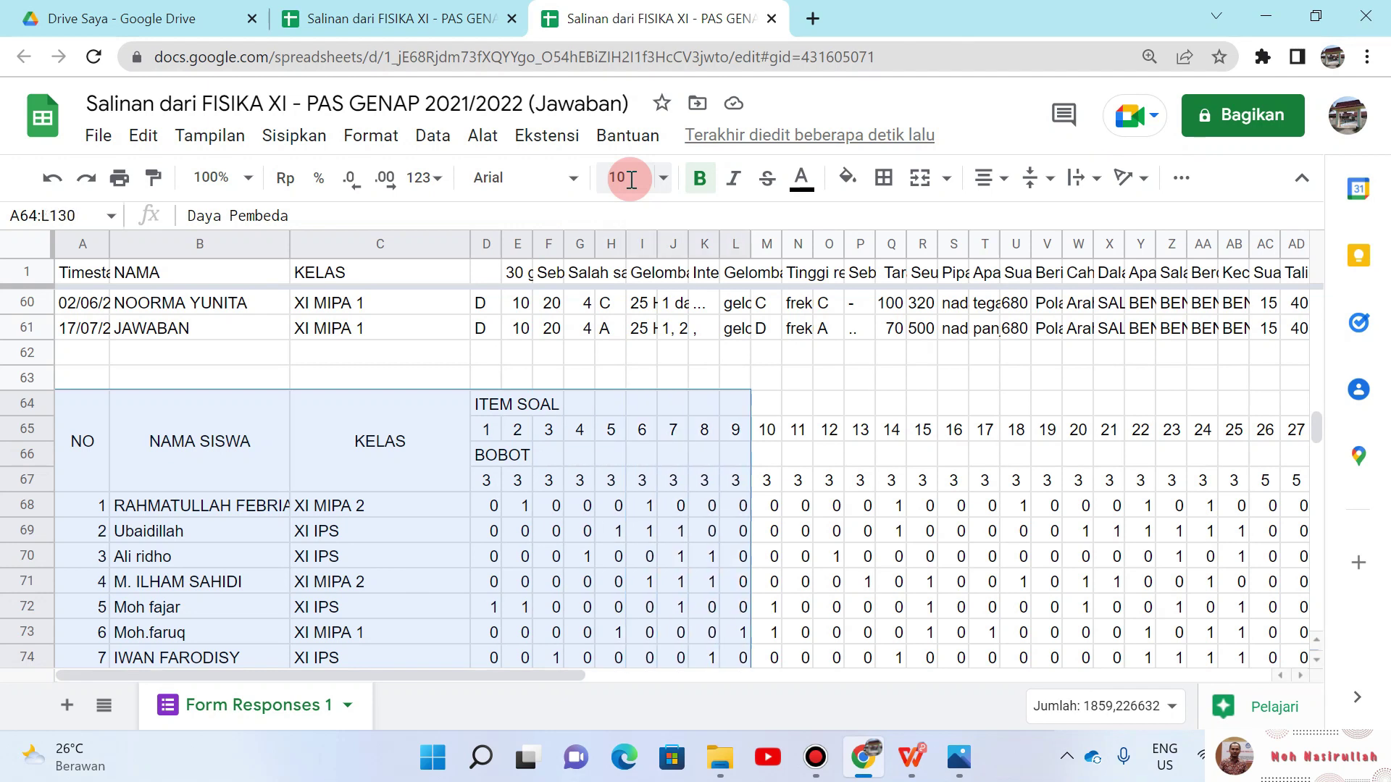
key(shift+Right)
key(shift+Right)
key(shift+Right)
key(shift+Right)
key(shift+Right)
key(shift+Right)
key(shift+Right)
key(shift+Right)
key(shift+Right)
key(shift+Right)
key(shift+Right)
key(shift+Right)
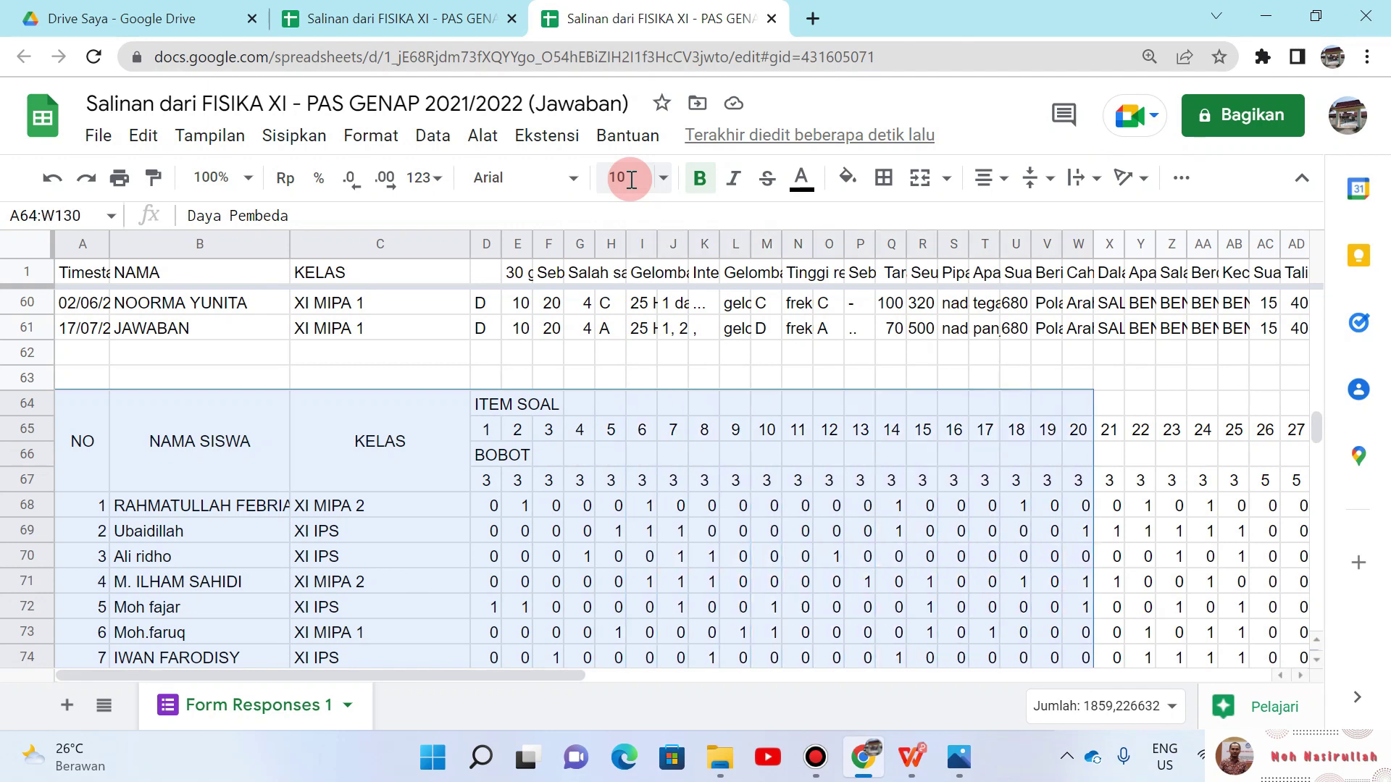
key(shift+Right)
key(shift+Right)
key(shift+Right)
key(shift+Right)
key(shift+Right)
key(shift+Right)
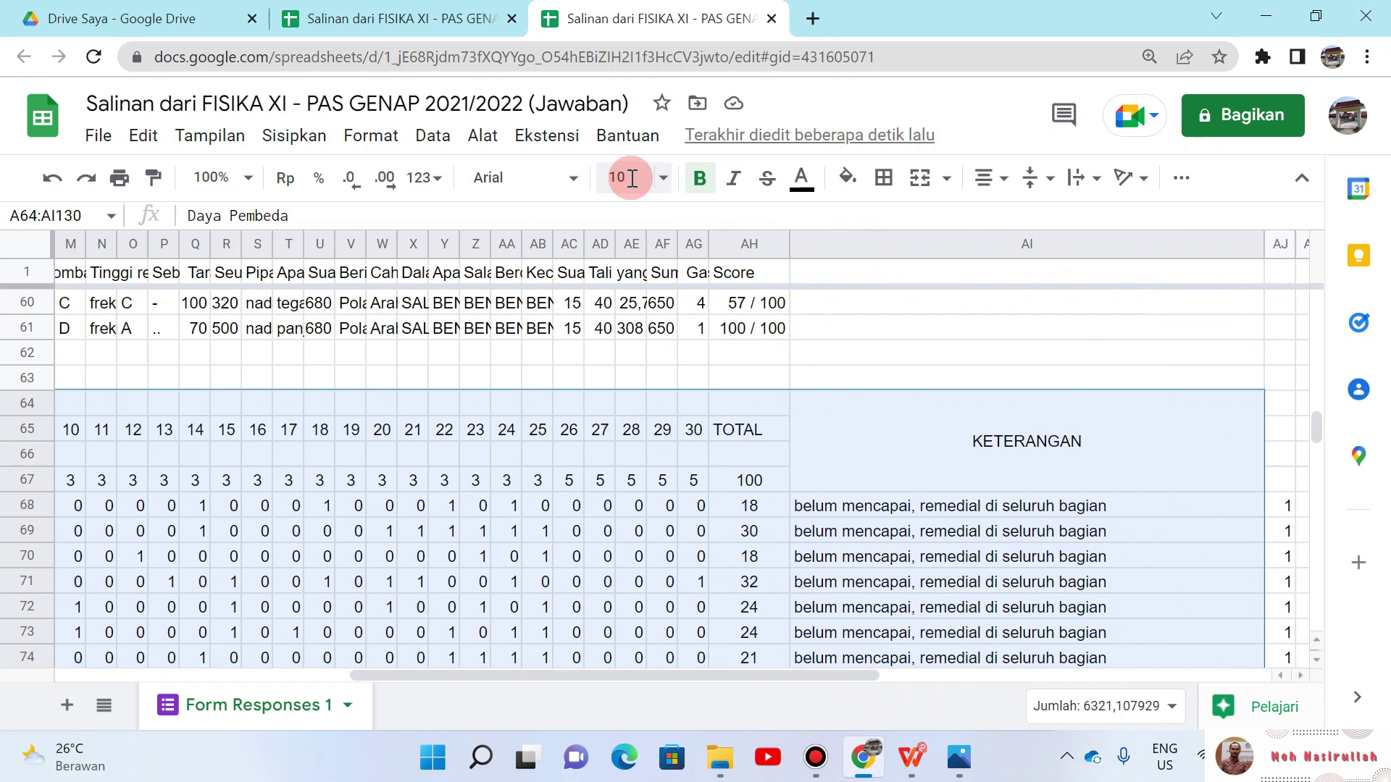
click(885, 182)
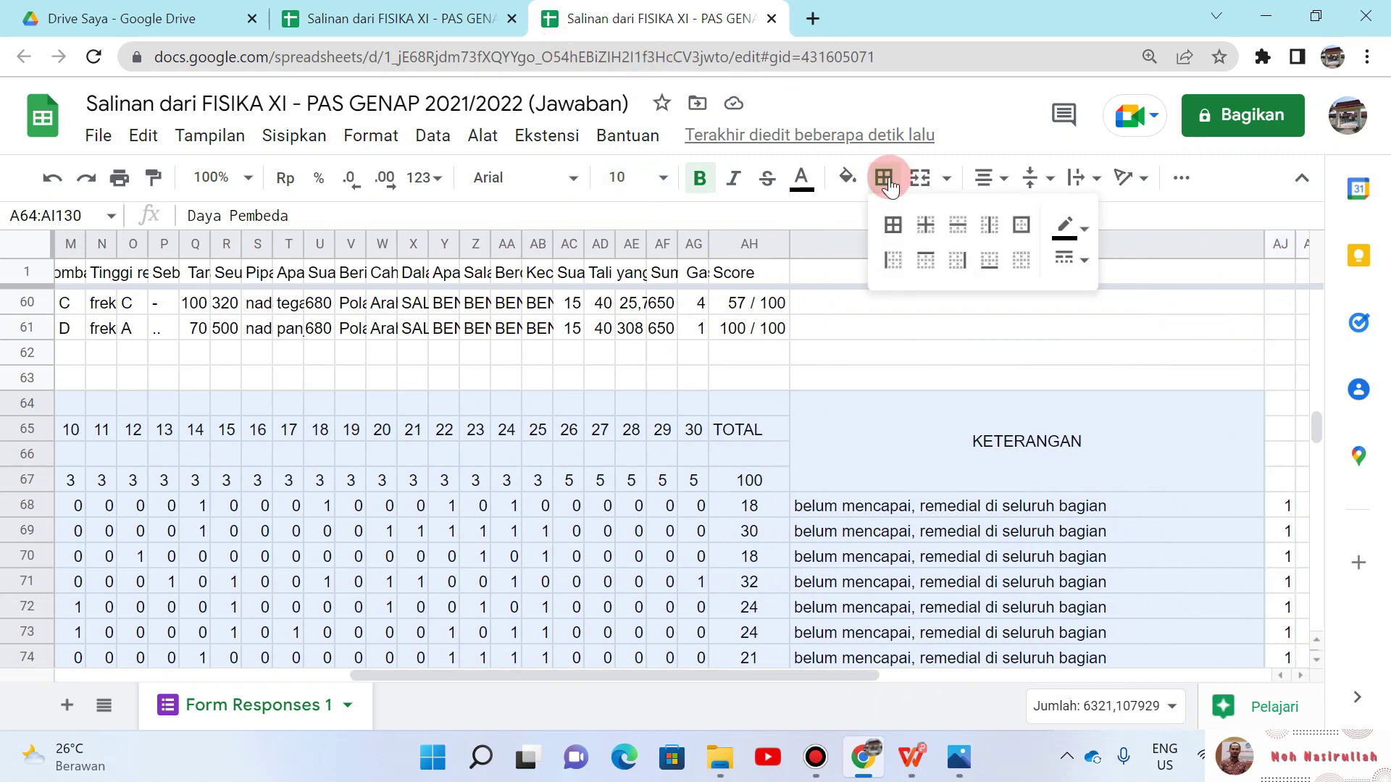
click(892, 225)
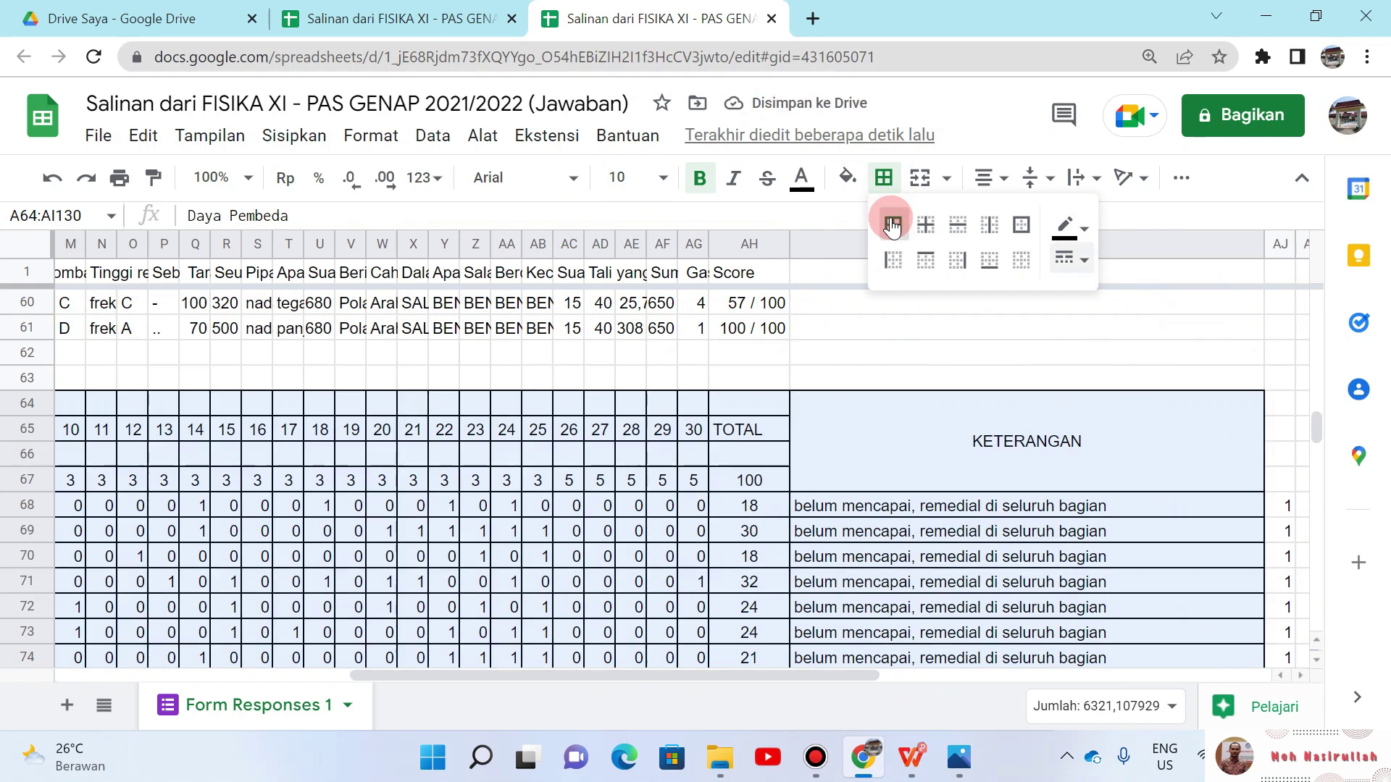
key(Down)
click(553, 287)
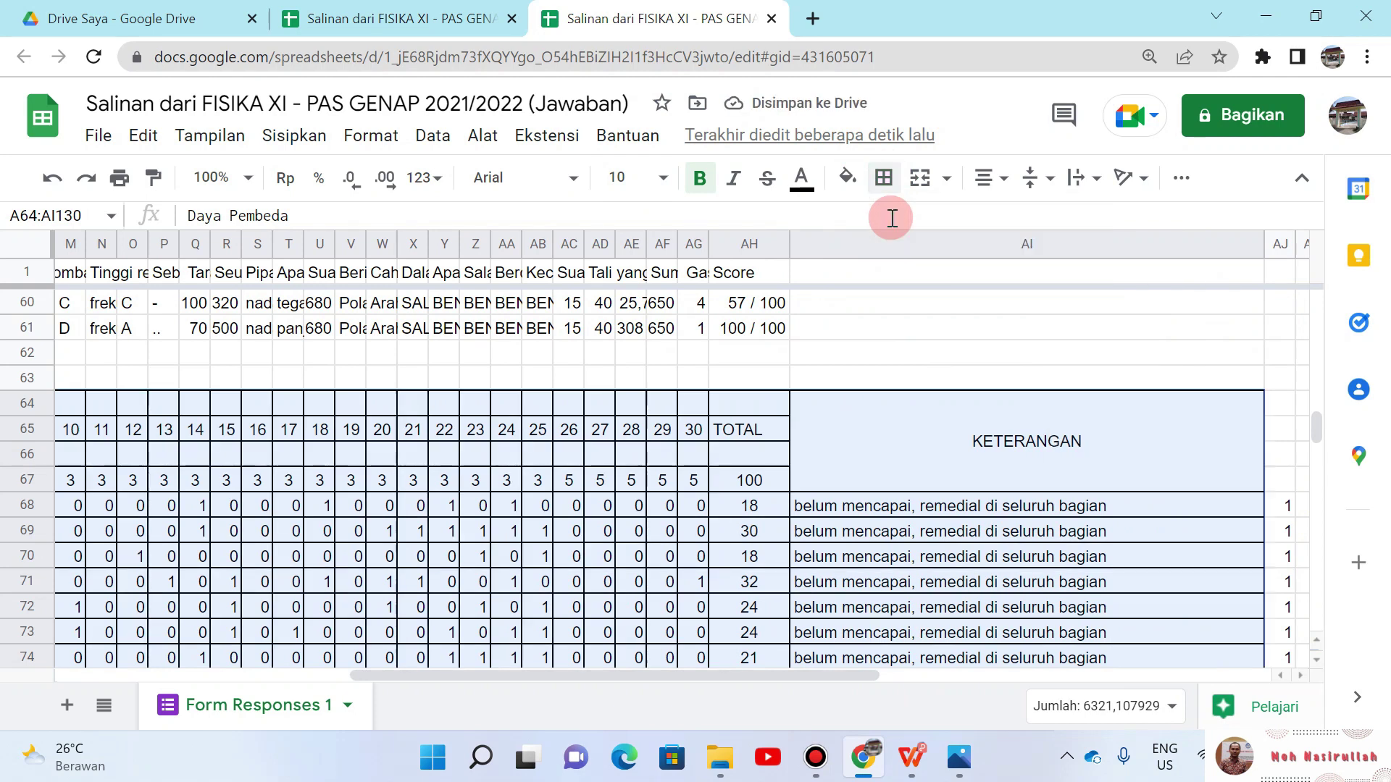
Step: Merge the ITEM SOAL header row across D64:AH64 into one cell
click(557, 417)
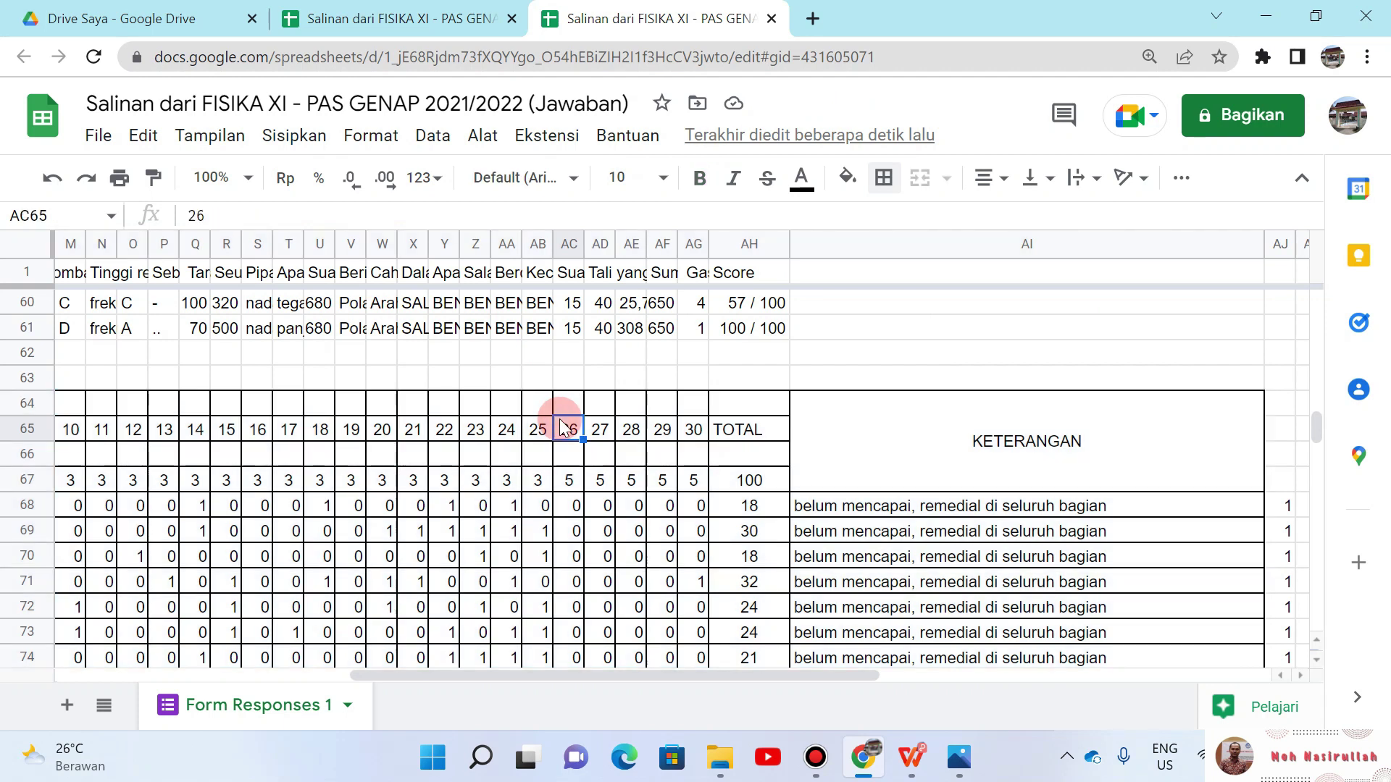
key(Up)
key(Left)
key(ctrl+Left)
key(Left)
key(Right)
key(Up)
key(Down)
key(shift+Right)
key(shift+Right)
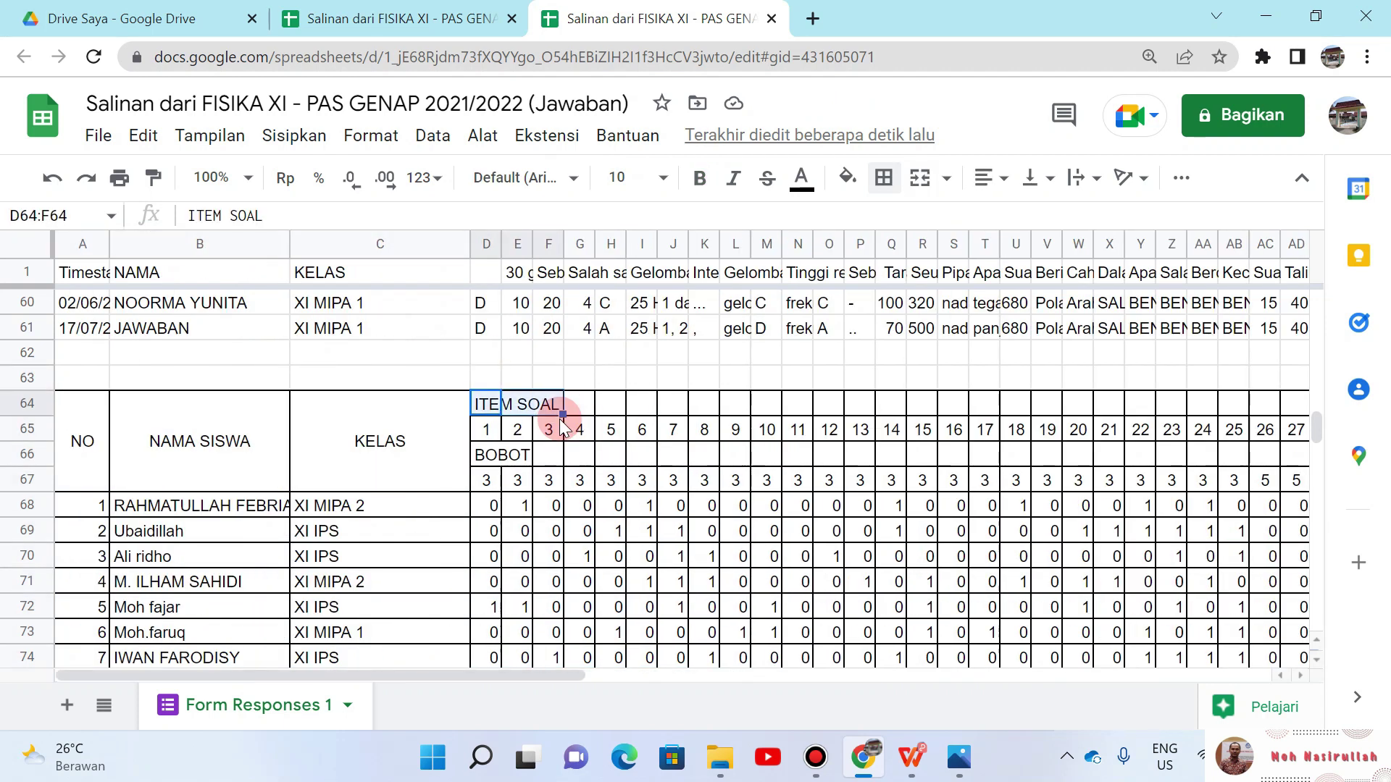
key(shift+Right)
key(shift+Right)
key(shift+Right)
key(shift+Right)
key(shift+Right)
key(shift+Right)
key(shift+Right)
key(shift+Right)
key(shift+Right)
key(shift+Right)
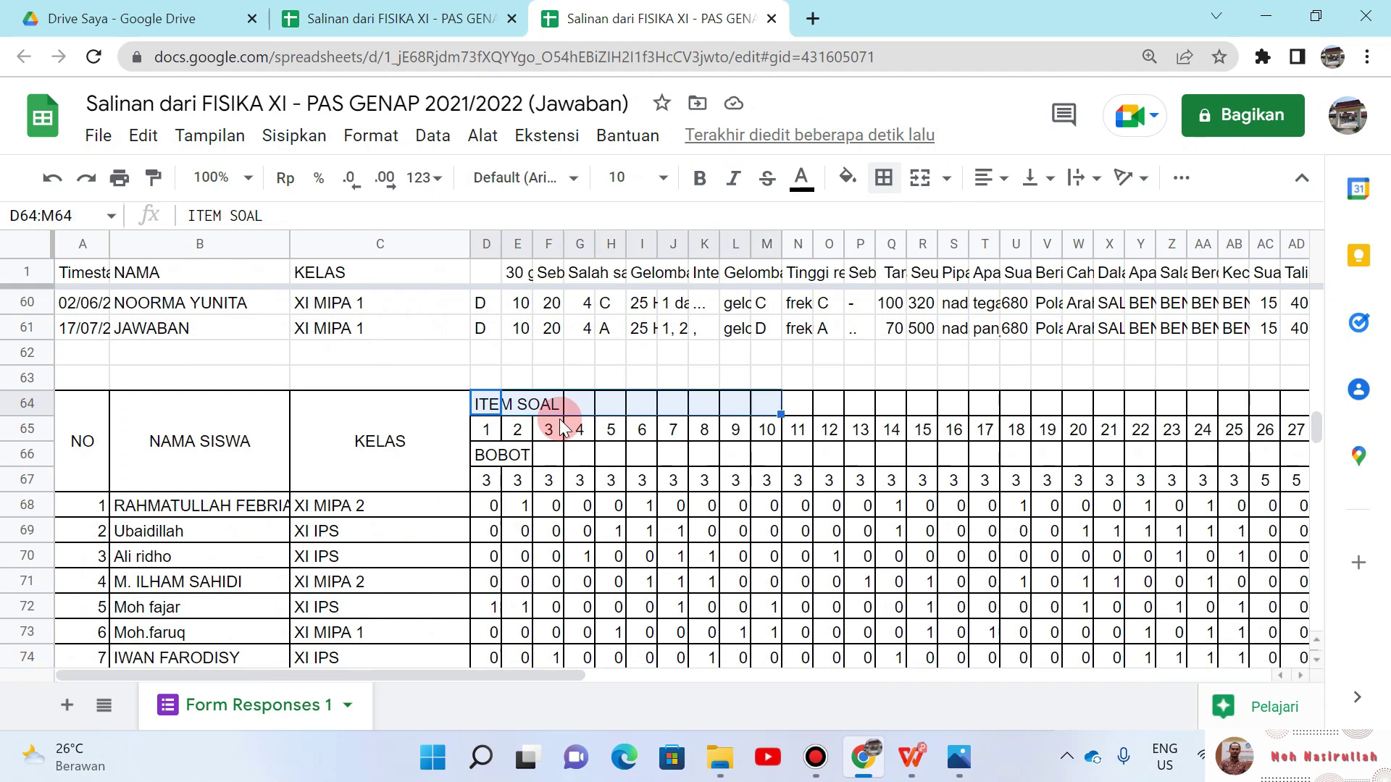
key(shift+Right)
key(shift+Right)
key(shift+Right)
key(shift+Right)
key(shift+Right)
key(shift+Right)
key(shift+Right)
key(shift+Right)
key(shift+Right)
key(shift+Right)
key(shift+Right)
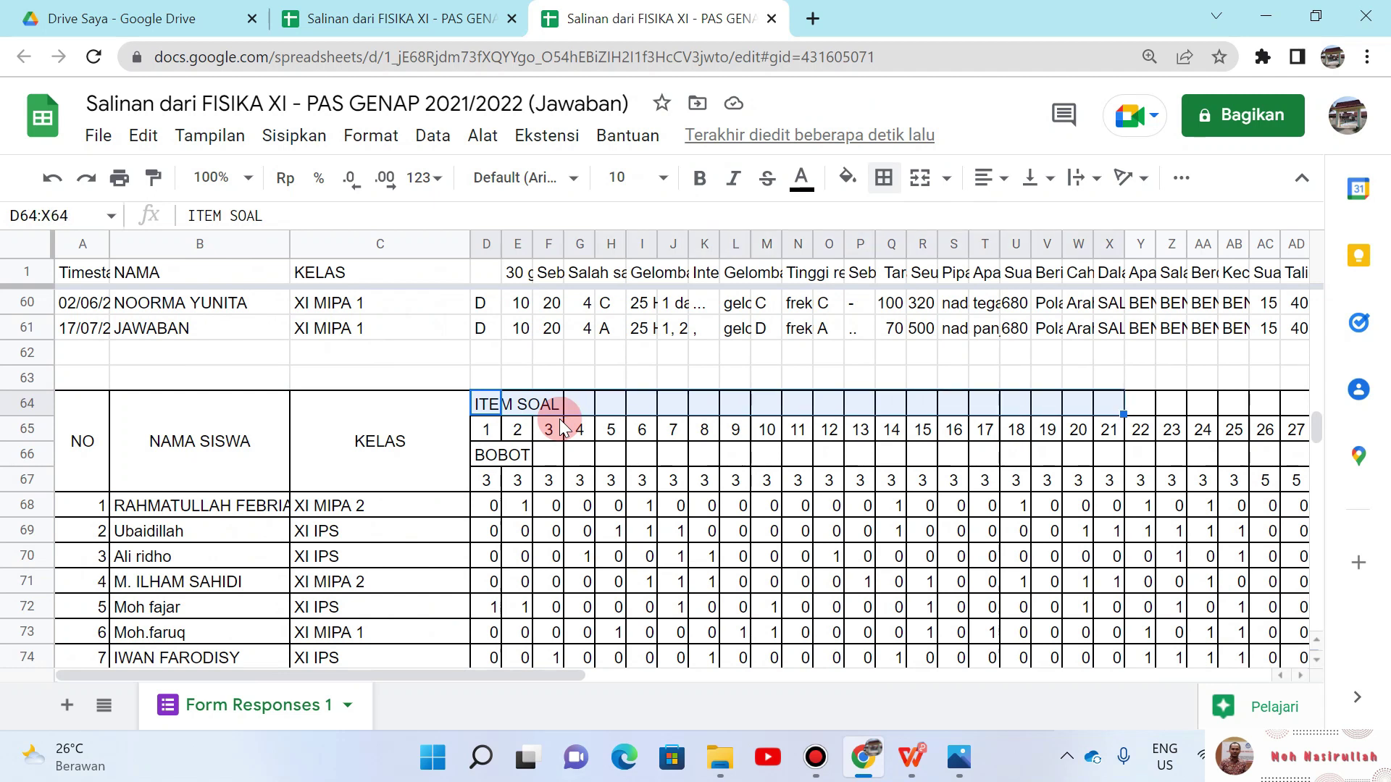
key(shift+Right)
key(shift+Right)
key(shift+Right)
key(shift+Right)
key(shift+Right)
key(shift+Right)
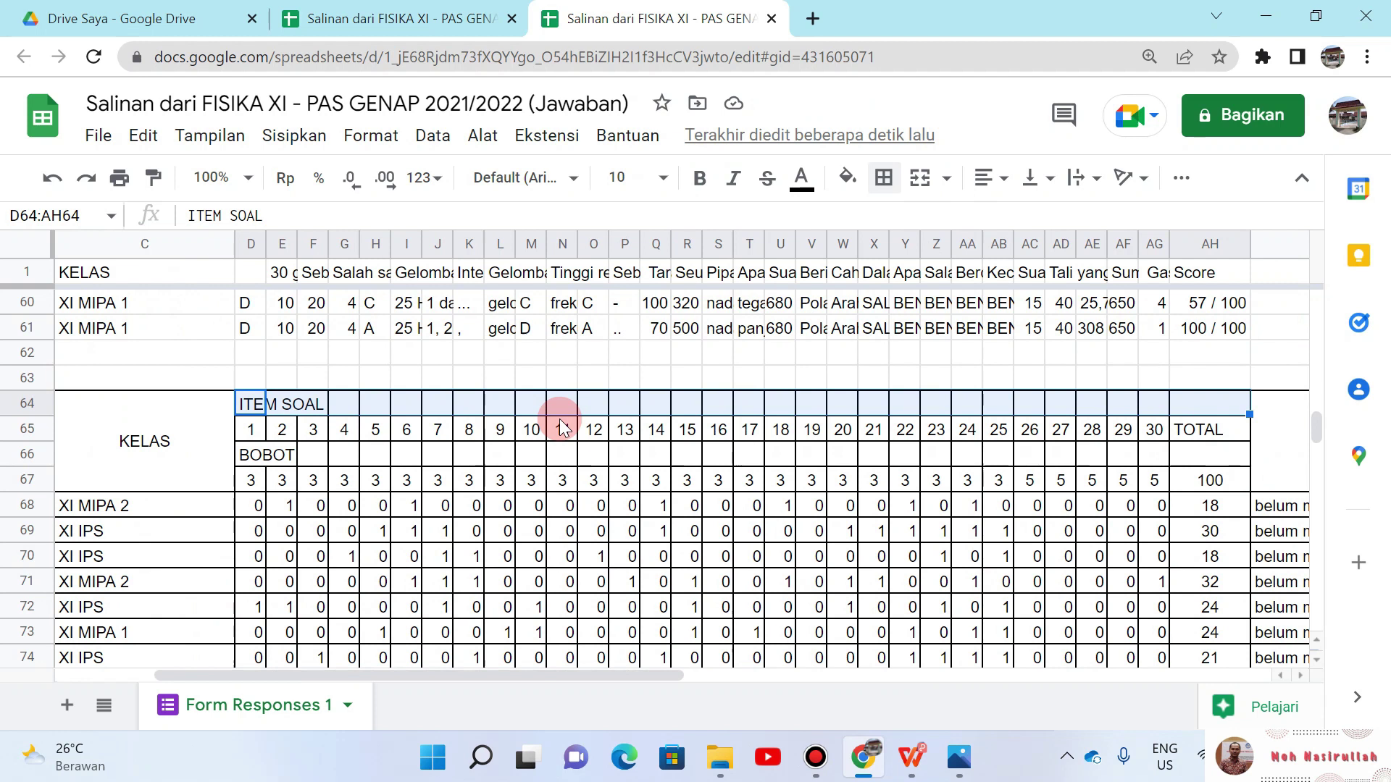
key(shift+Right)
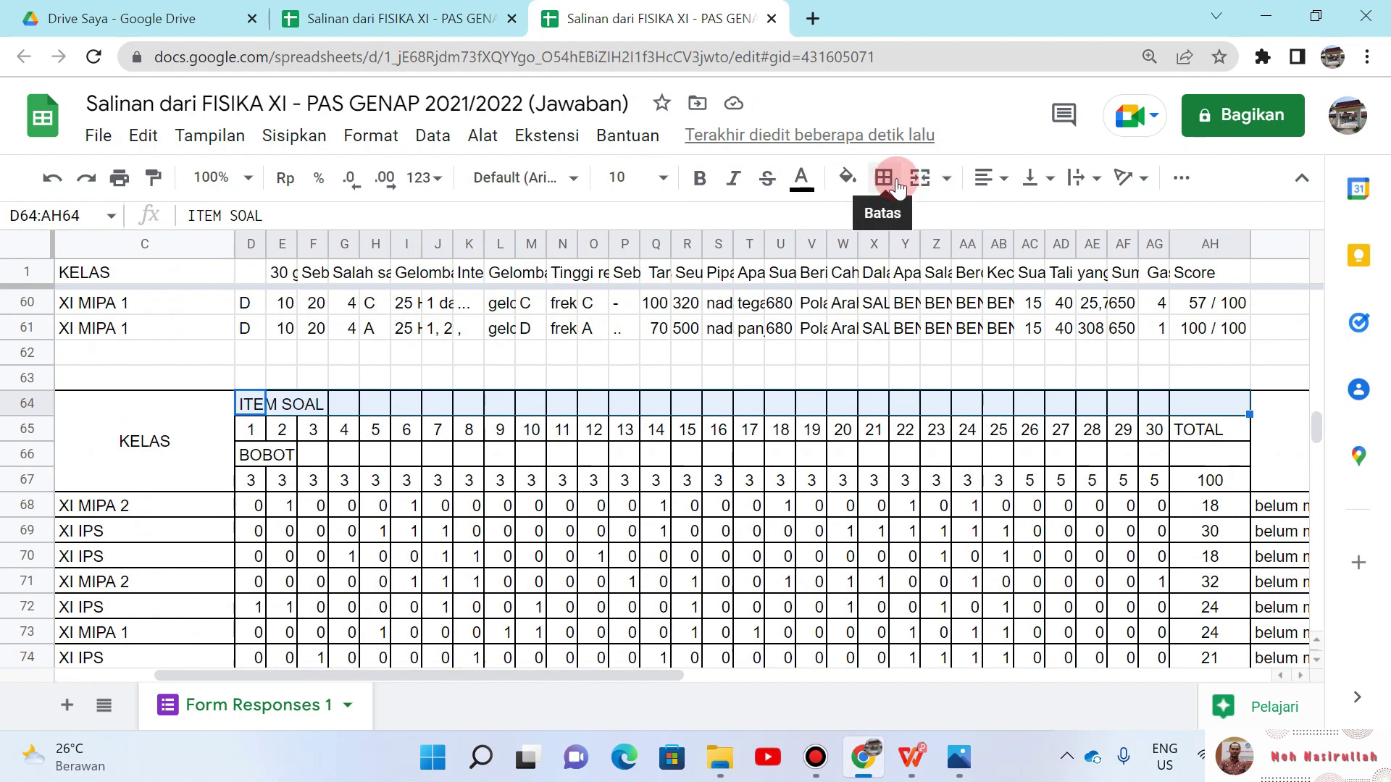
click(921, 181)
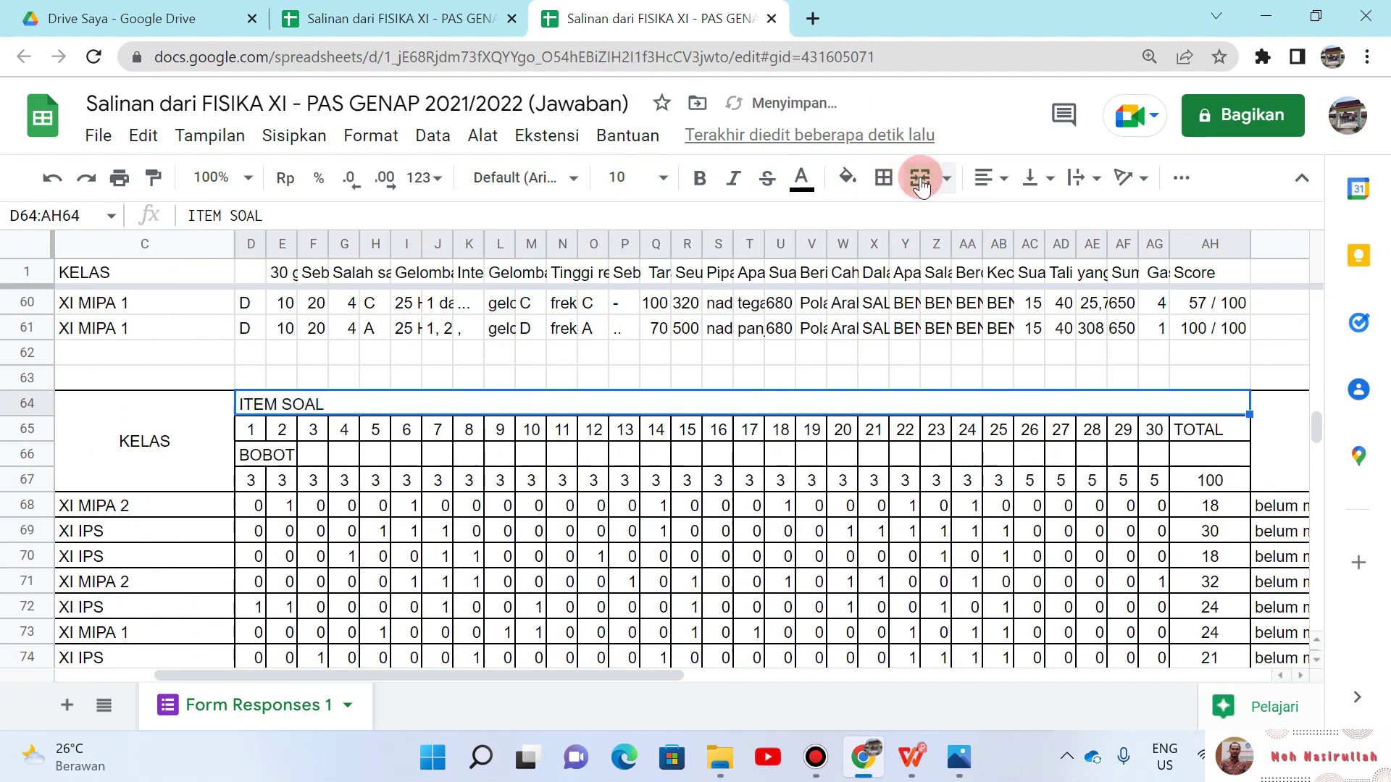
Step: Center the merged ITEM SOAL heading horizontally and copy its formatting to the BOBOT heading in row 66
click(990, 180)
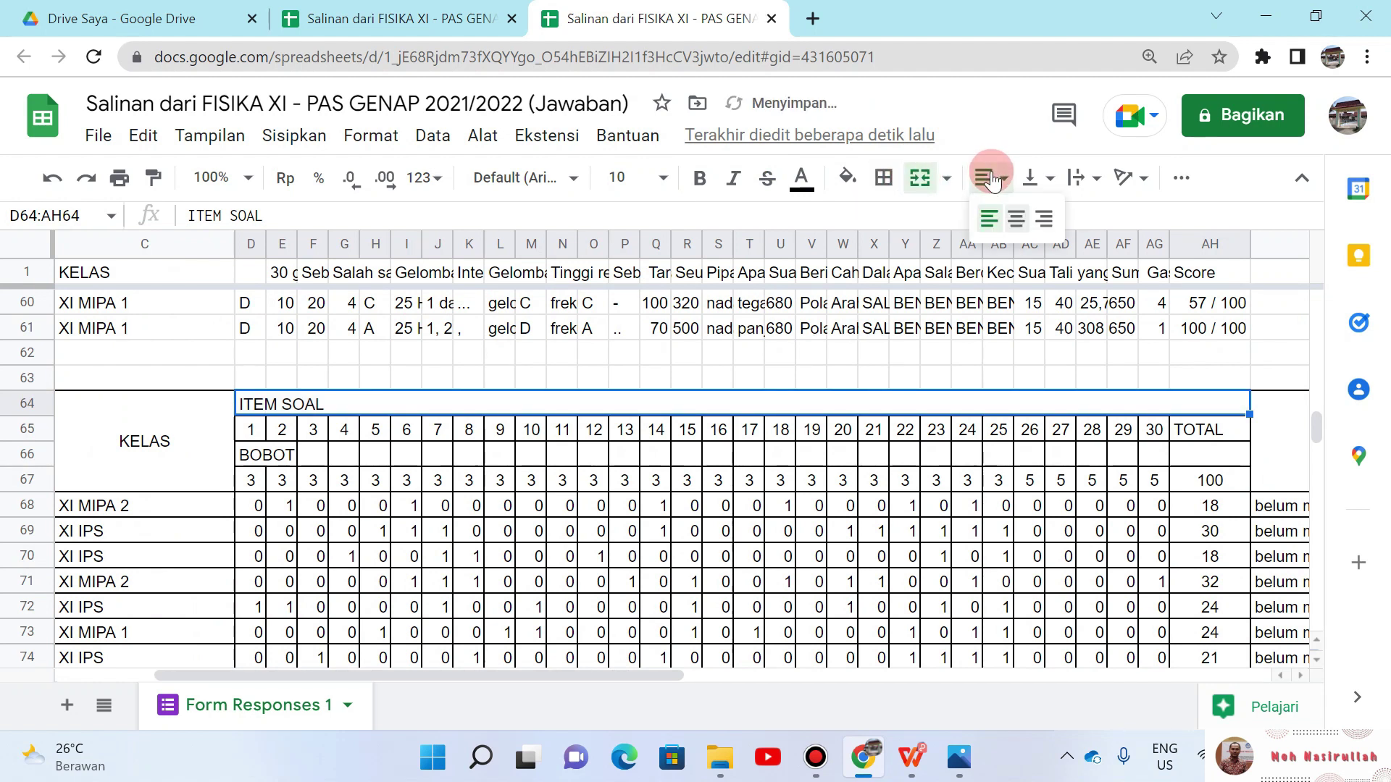
click(1011, 217)
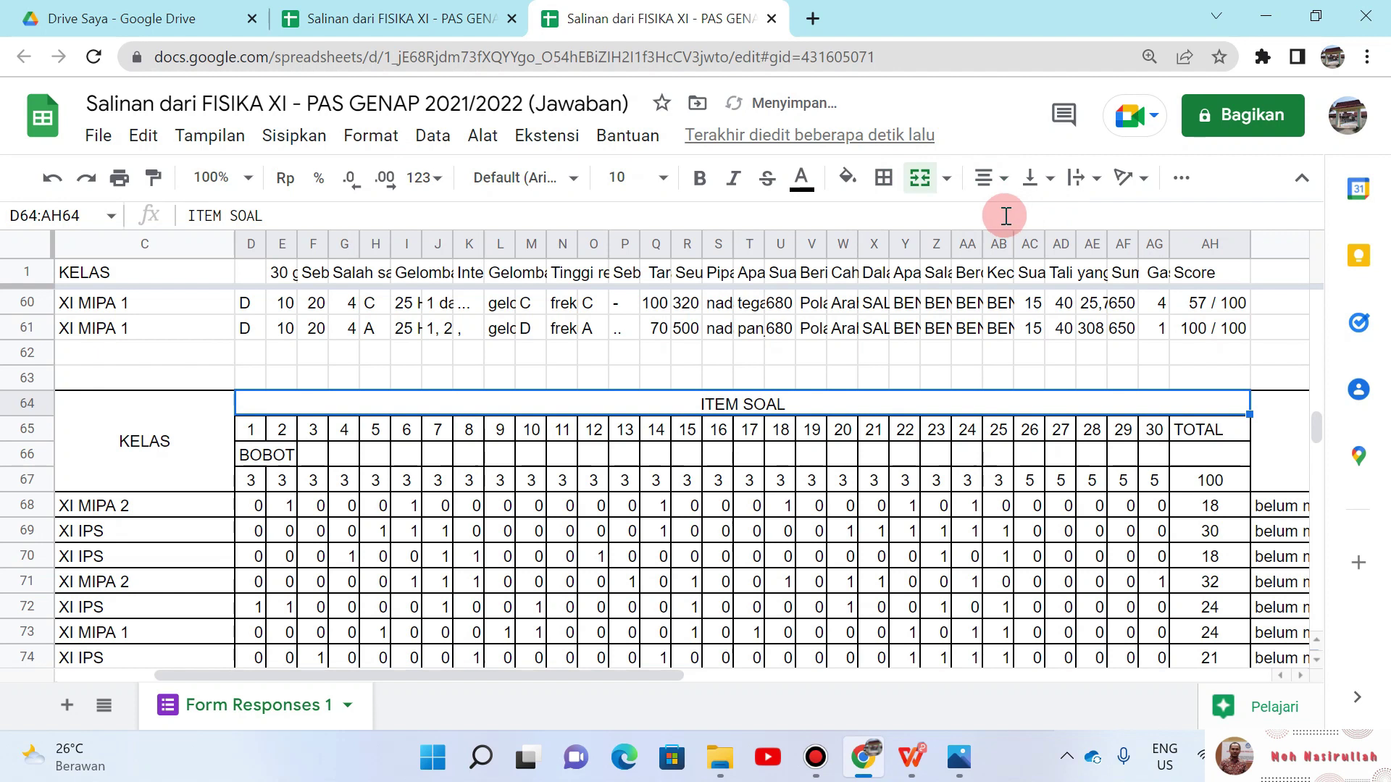
click(153, 178)
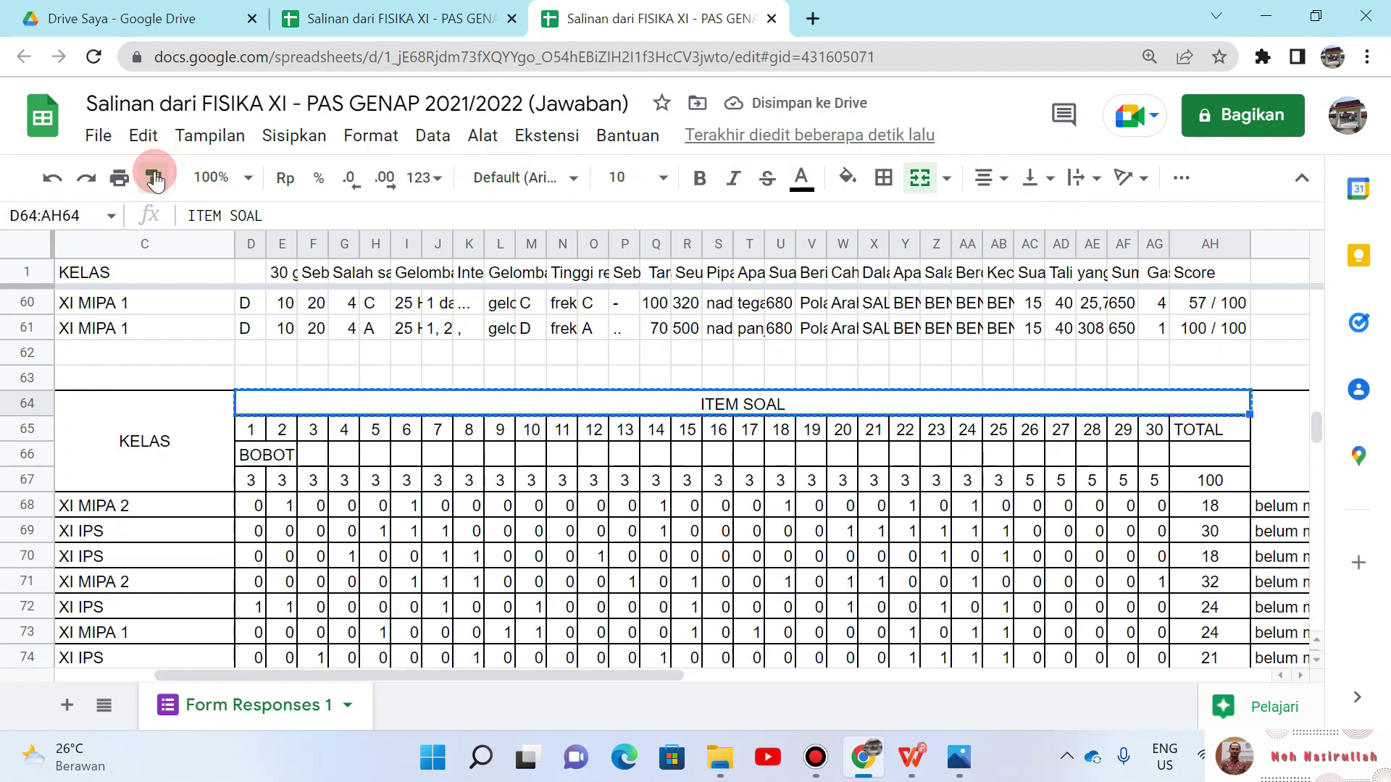
click(245, 456)
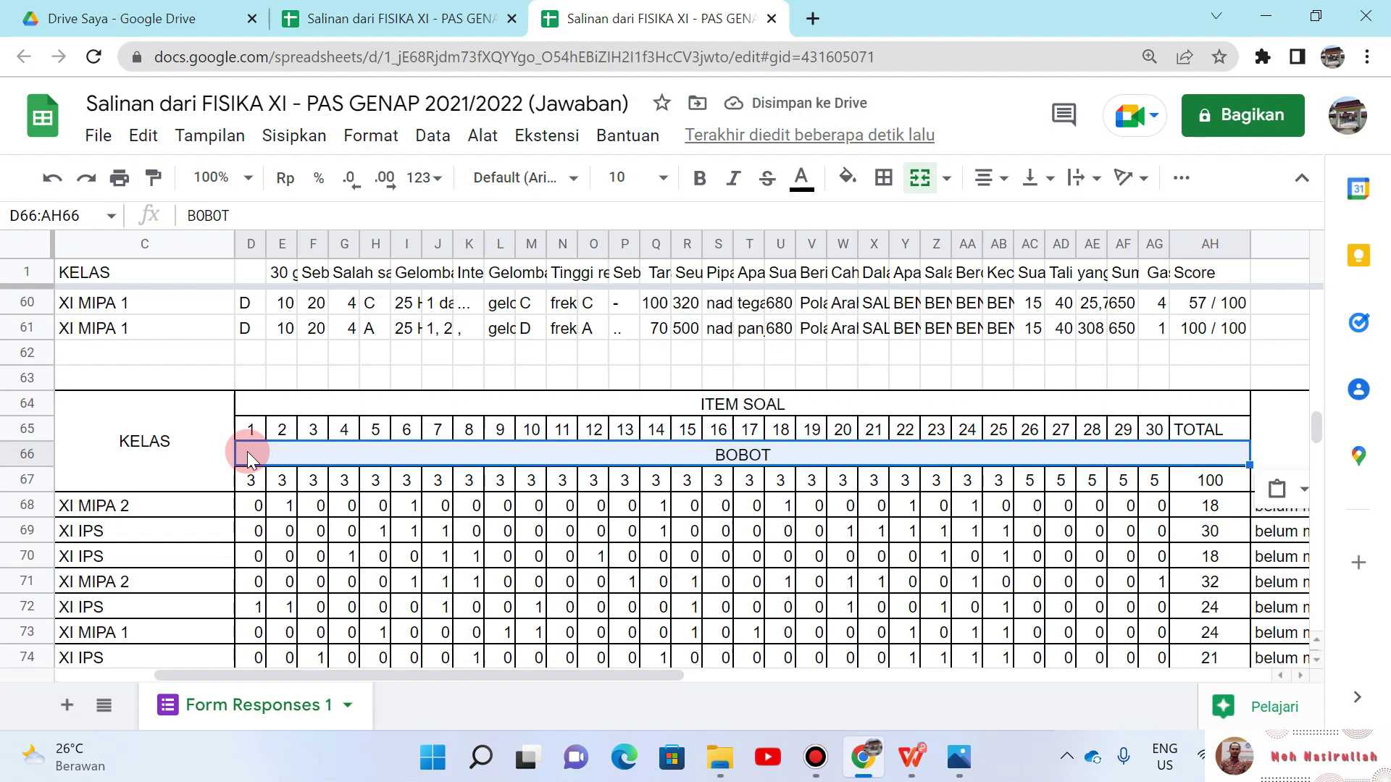
Step: Hide rows 1 to 61, which hold the raw form responses above the analysis table
click(16, 326)
drag(16, 318, 40, 137)
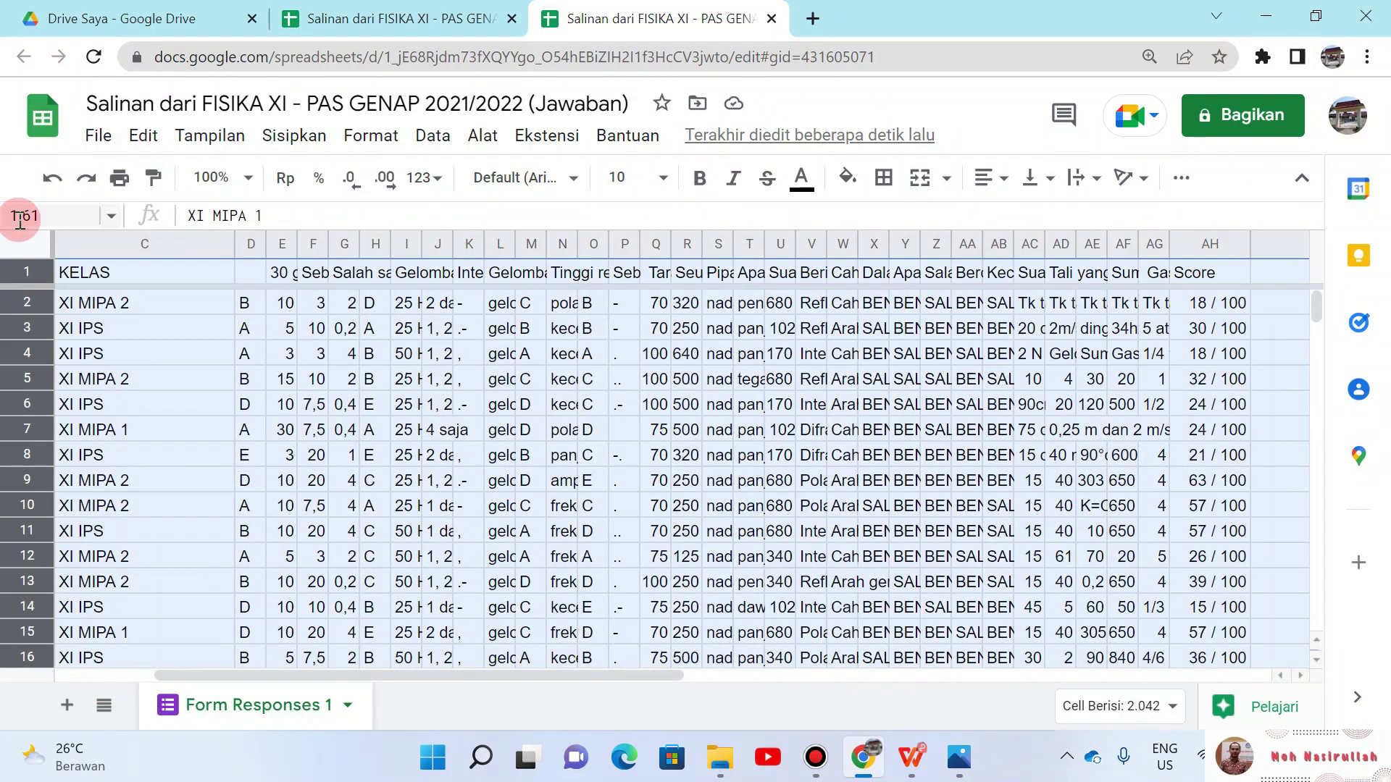
right_click(22, 272)
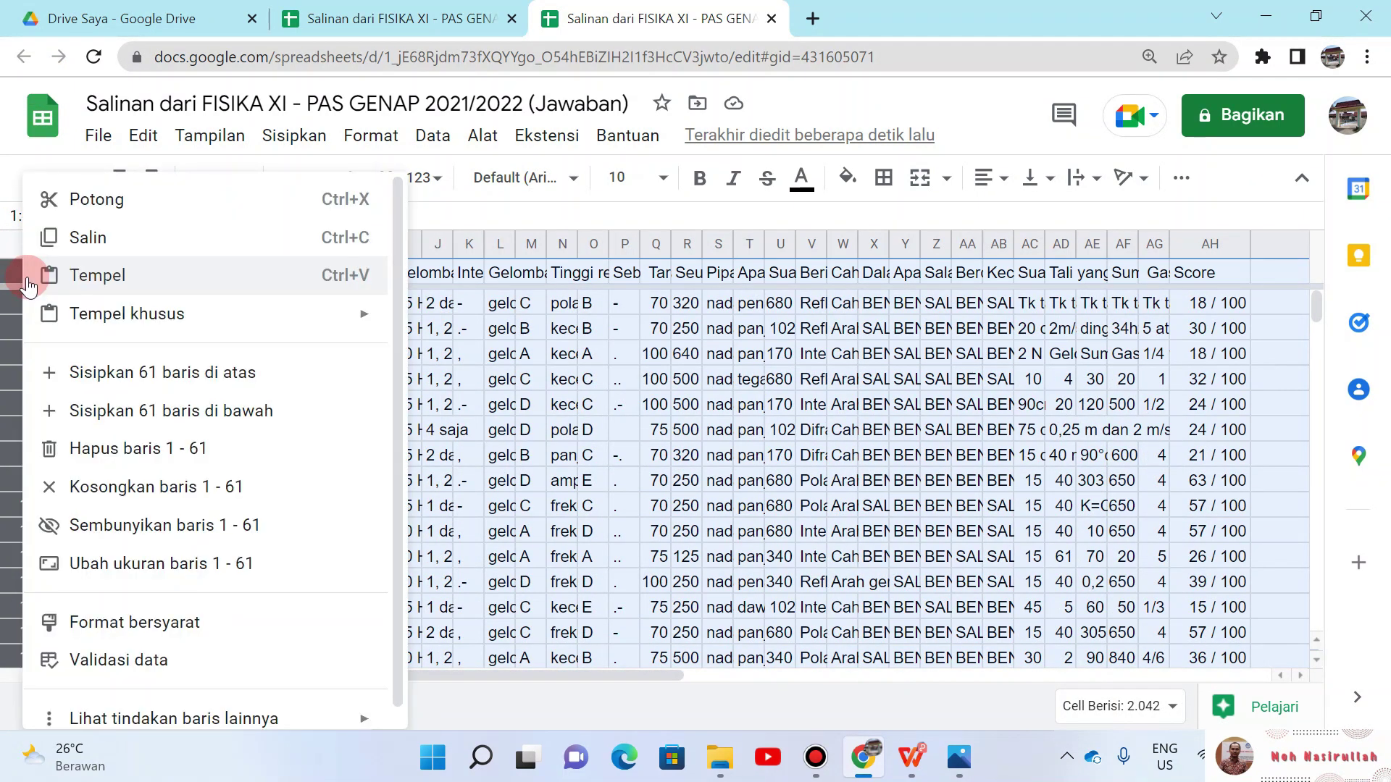
click(158, 526)
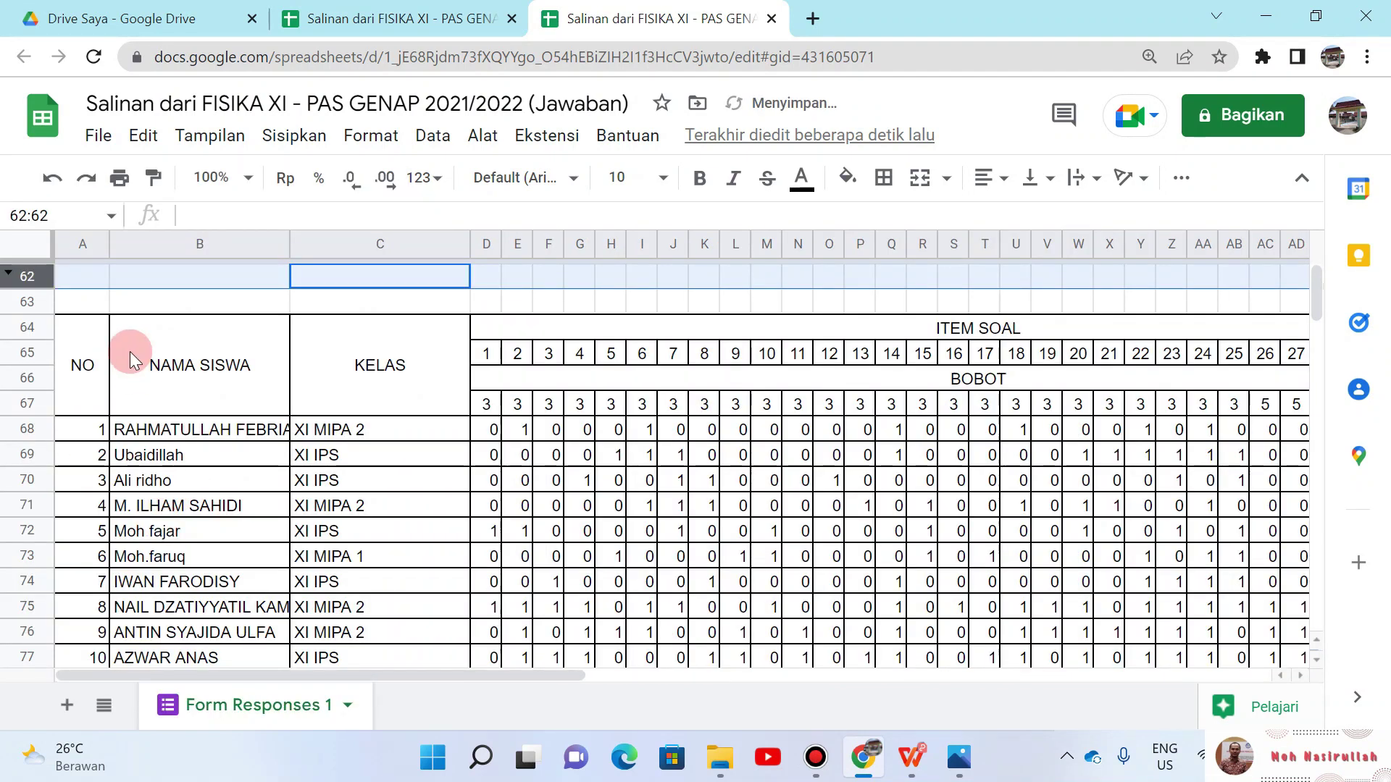
Step: Enter the title ANALISIS PENILAIAN SUMATIF in A62 above the table and make it bold
click(94, 285)
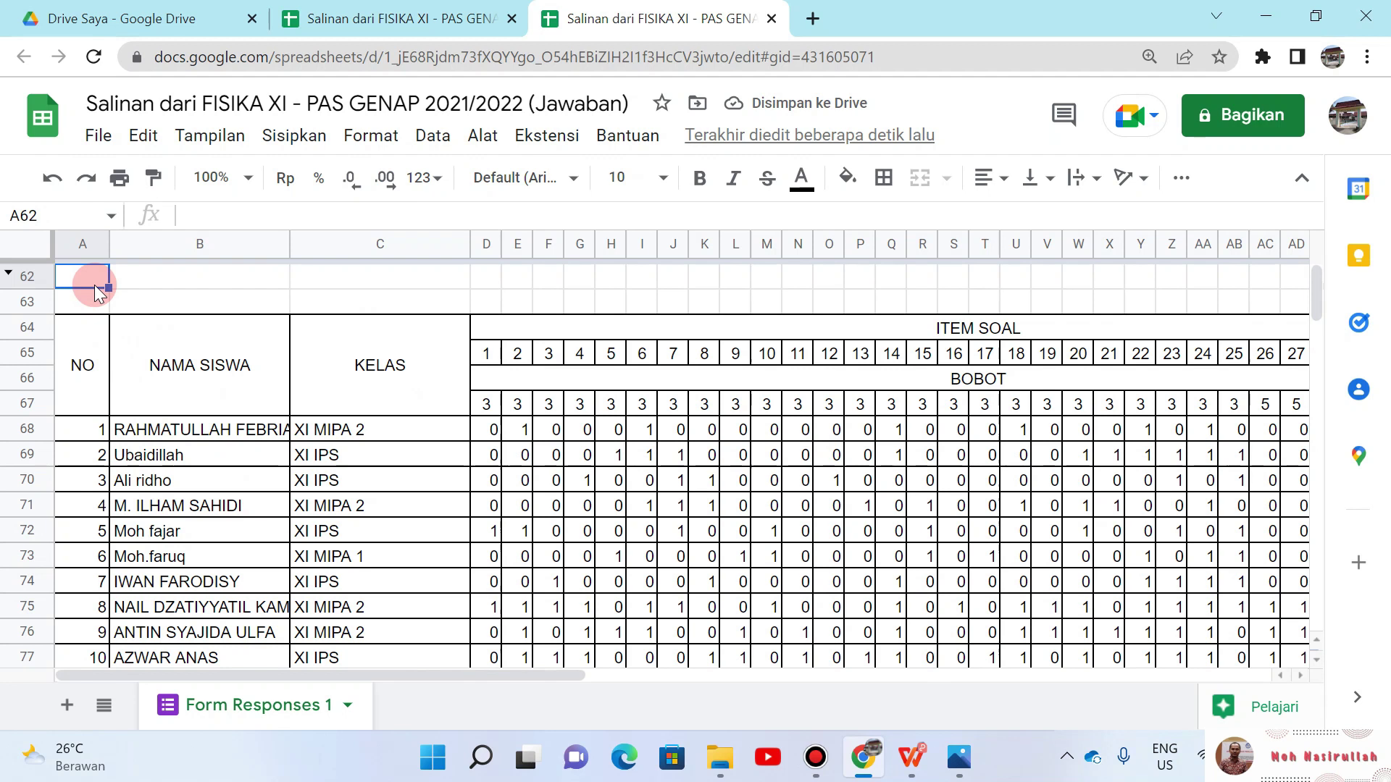
text(ANALISI)
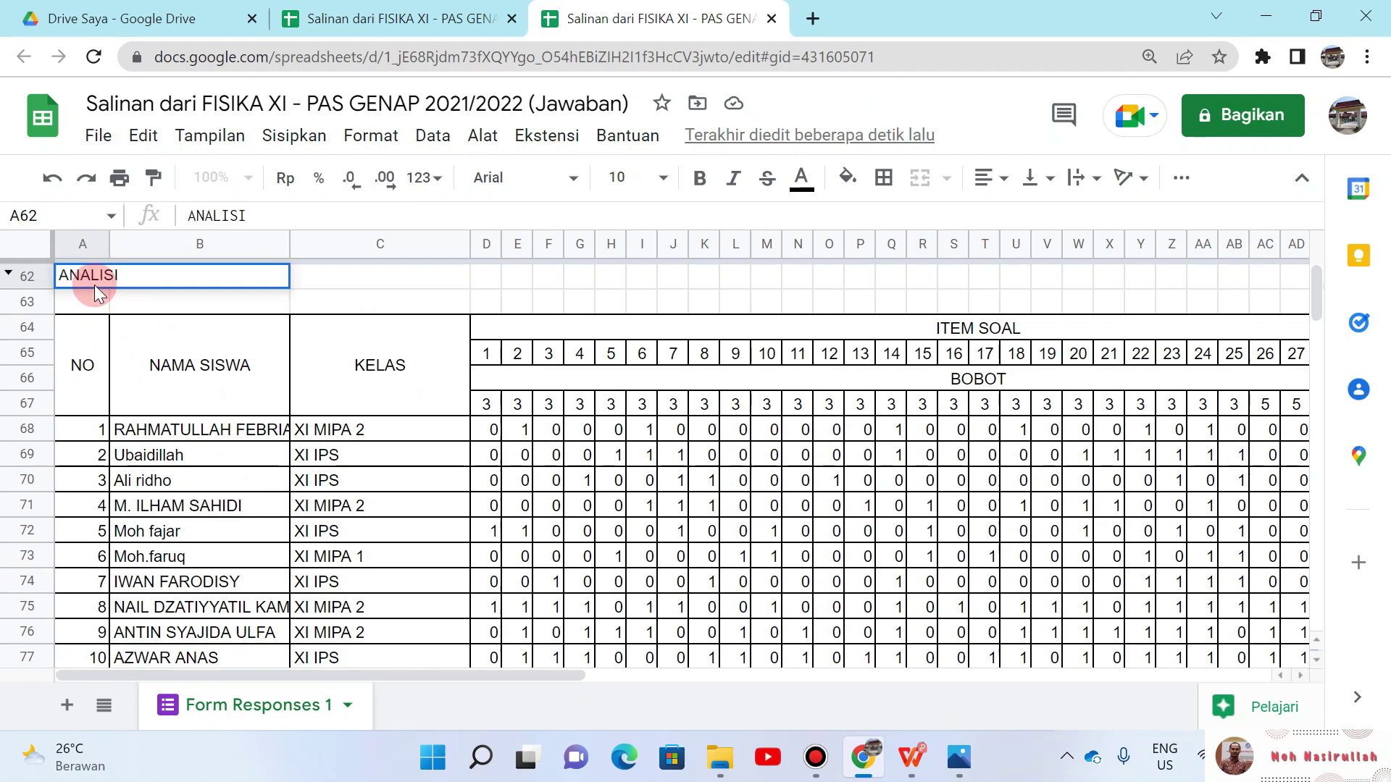
text(S PENILAIA)
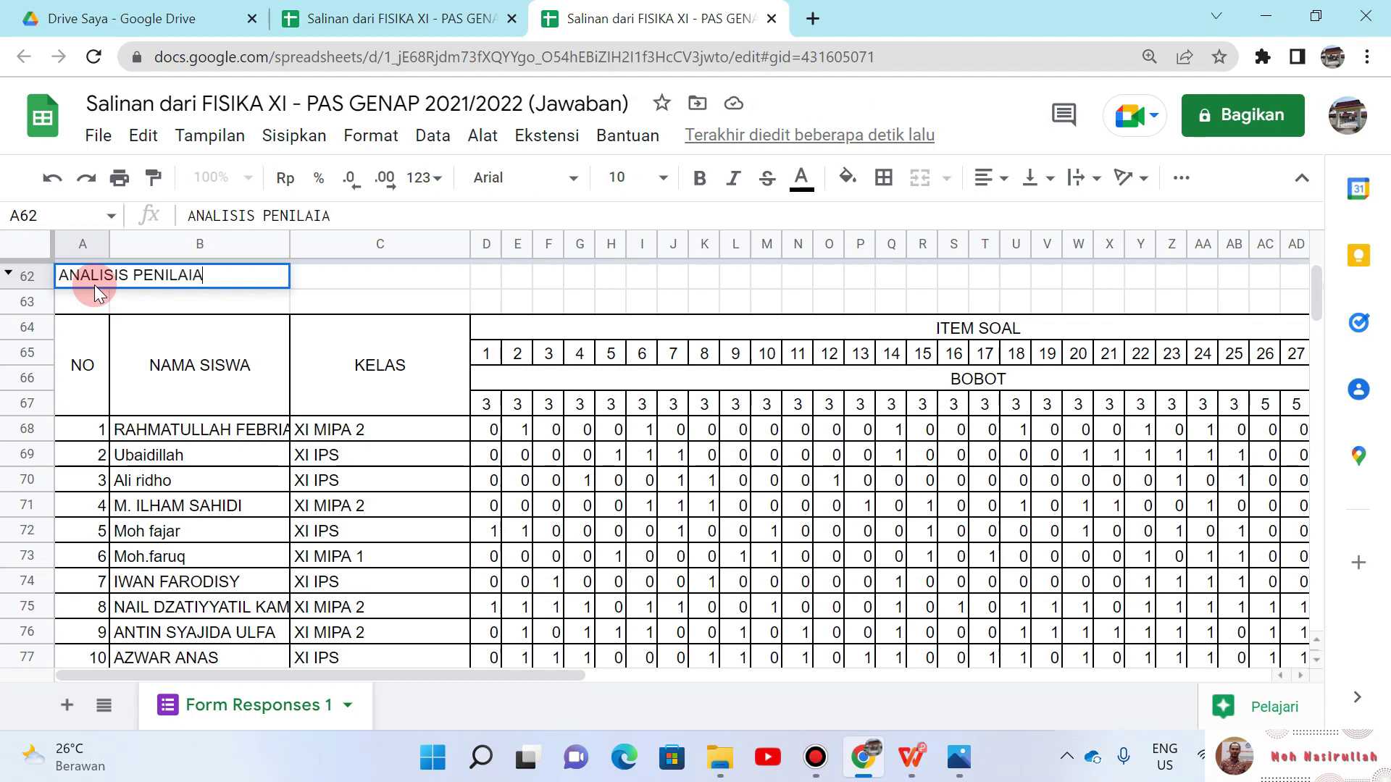
text(N SUMATIF)
key(Return)
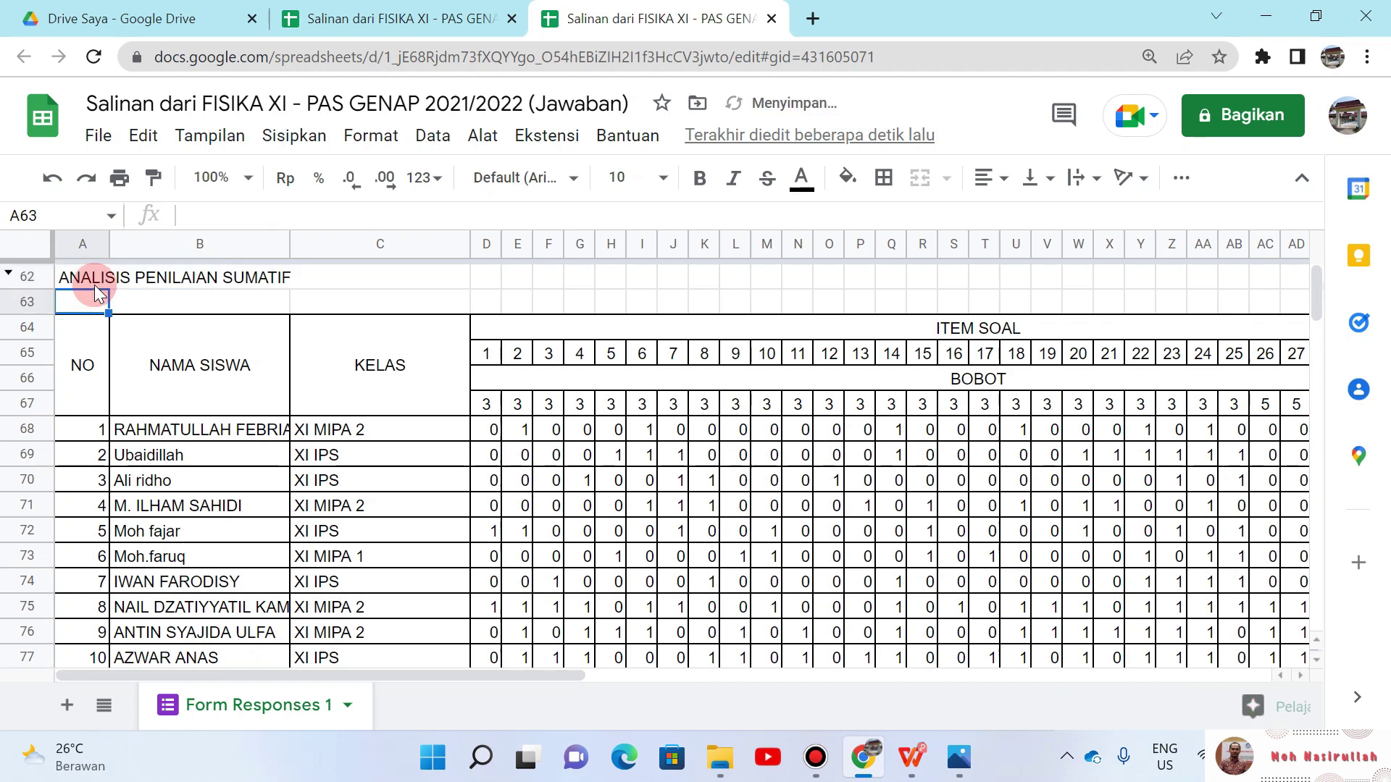
key(Down)
key(Down)
click(94, 285)
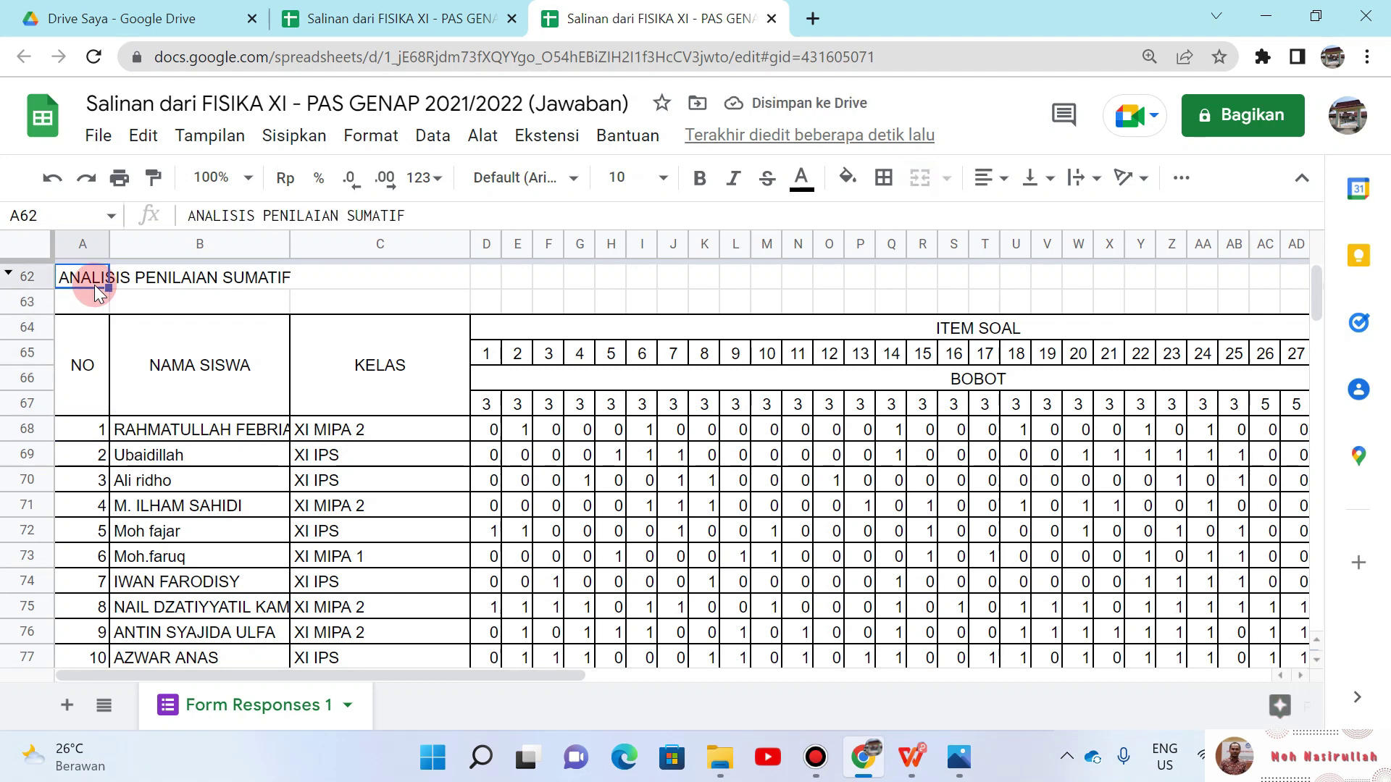
key(ctrl+b)
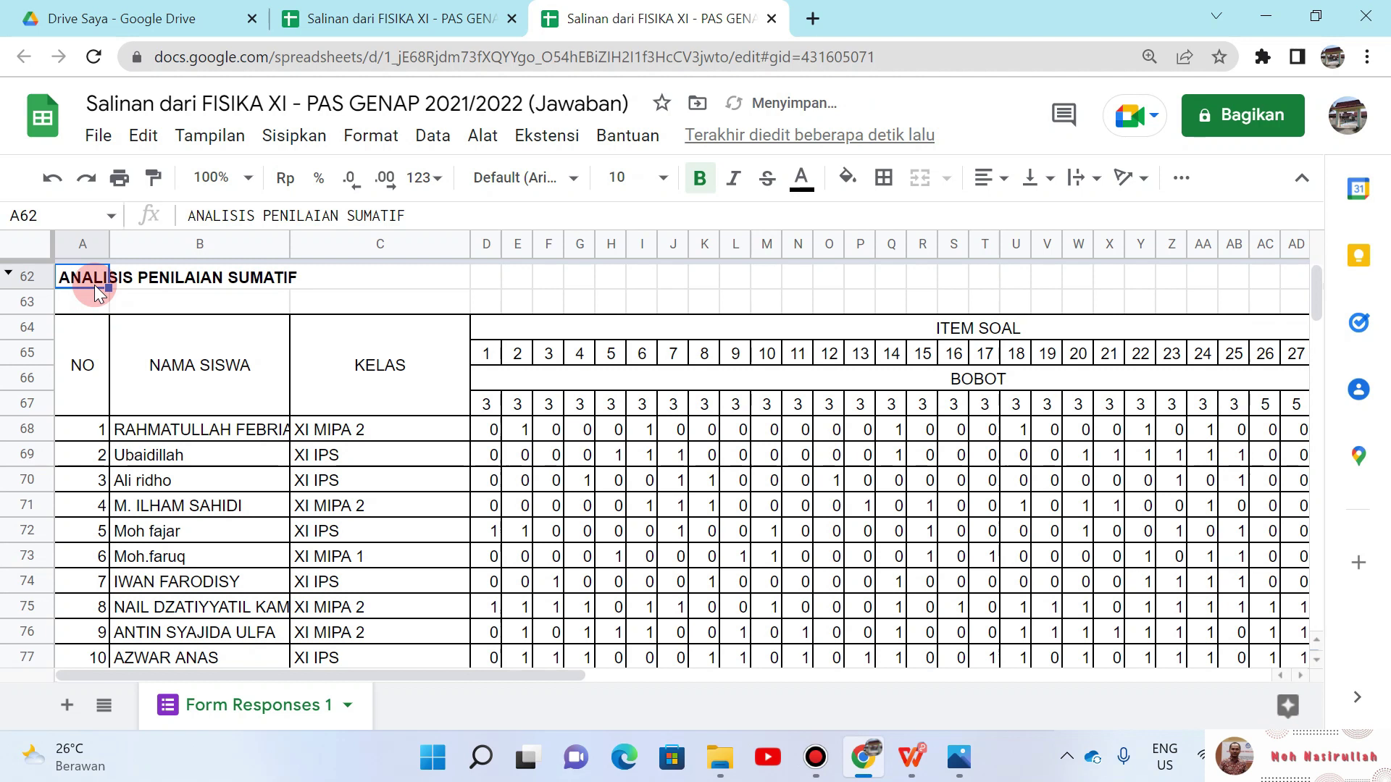
Step: Look over the formatted analysis table, checking the student rows and the item score columns
key(Down)
key(Down)
key(Down)
key(Down)
key(Down)
key(Down)
key(Down)
key(Down)
key(Down)
key(Down)
key(Down)
key(Down)
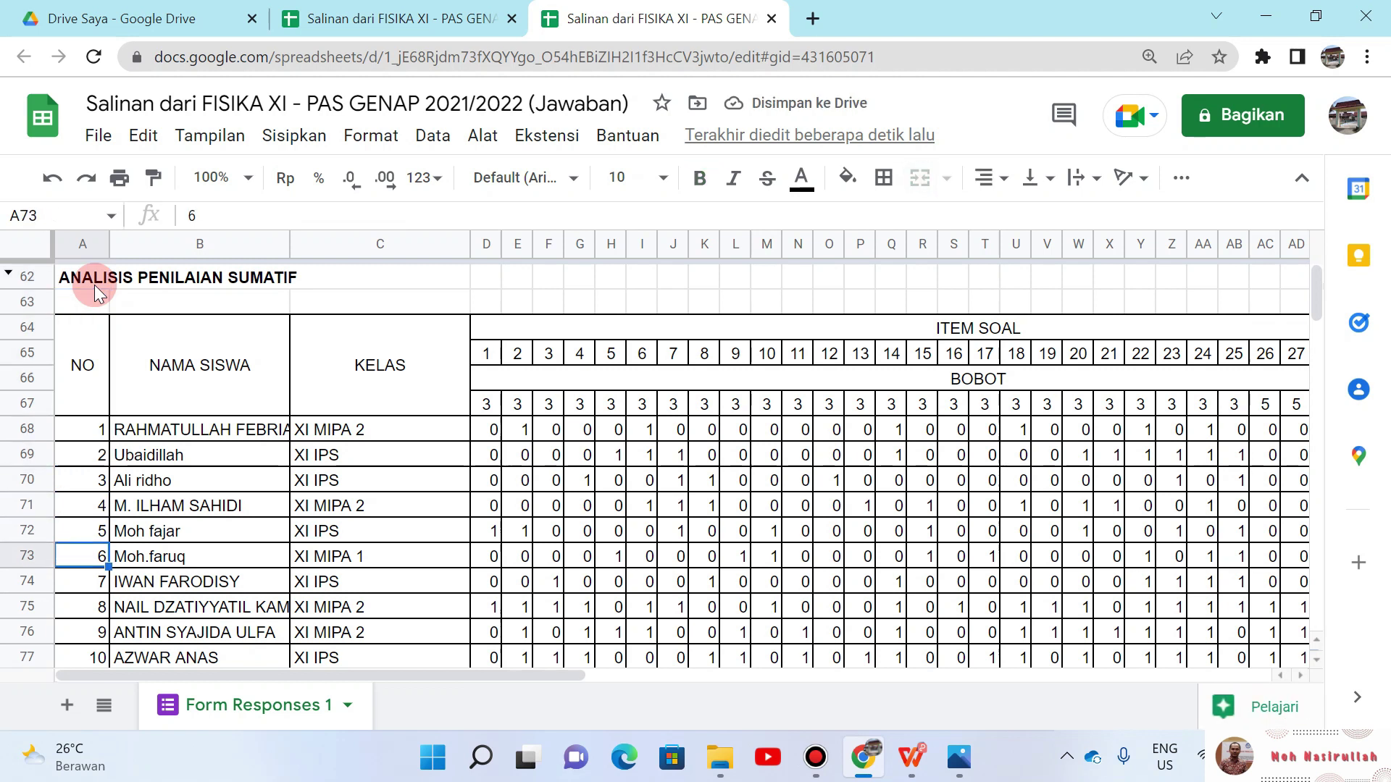
key(Right)
key(Right)
key(Right)
key(Right)
key(Right)
key(Right)
key(Right)
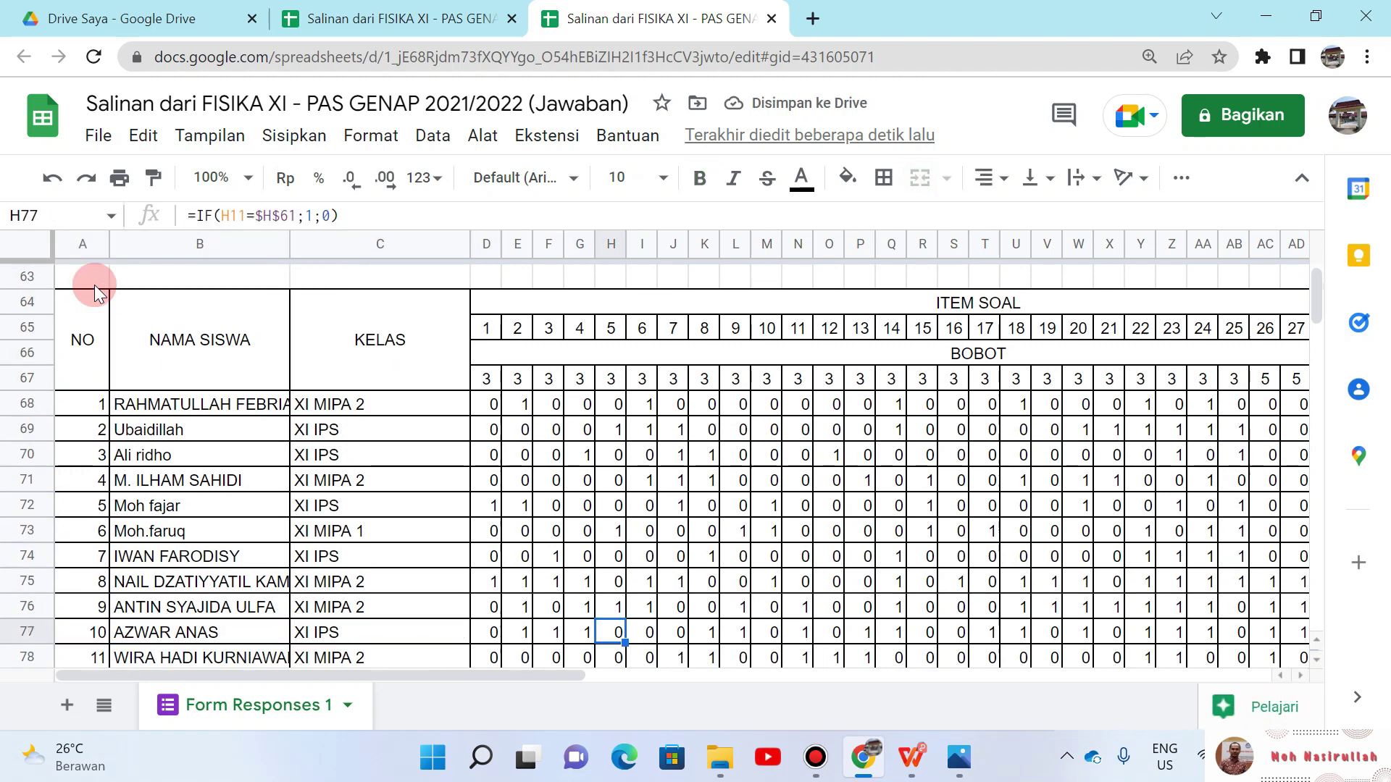
key(ctrl+Right)
key(ctrl+Left)
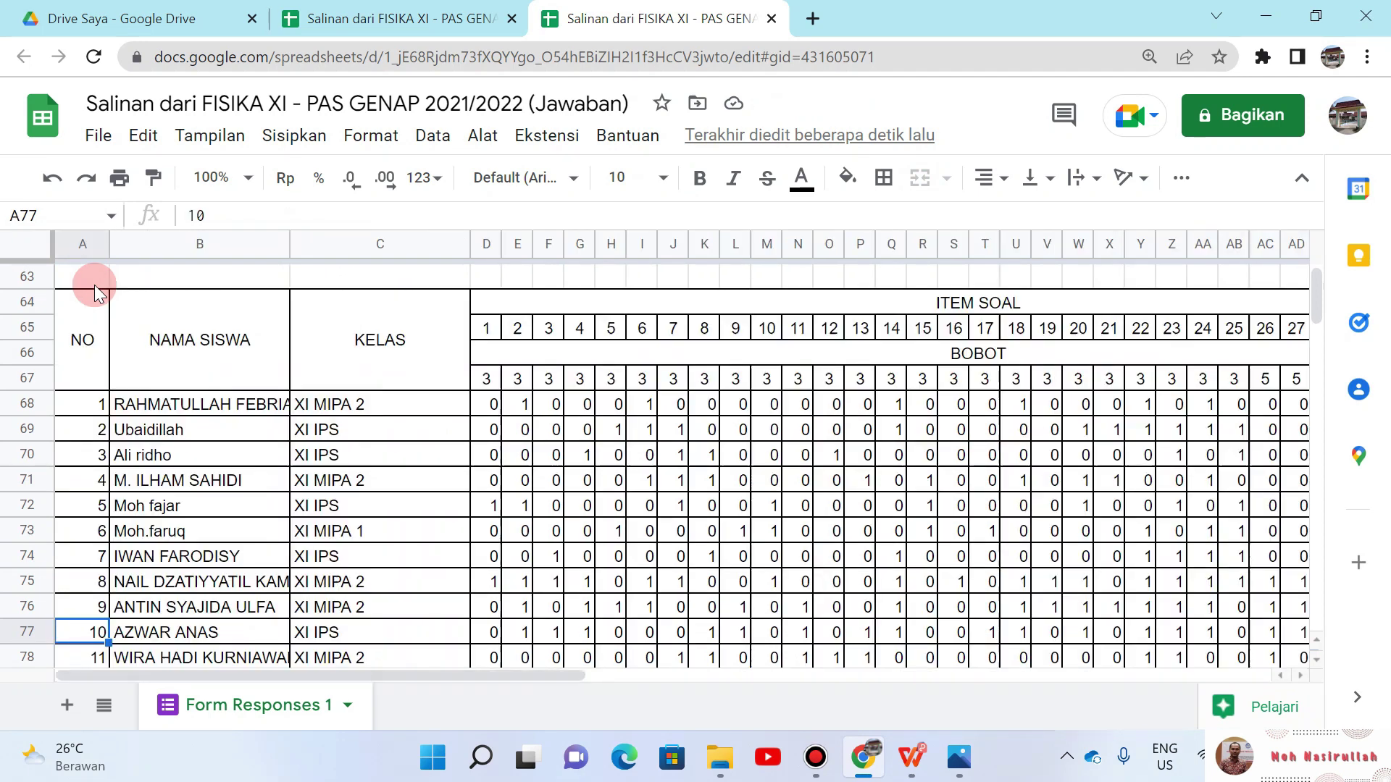